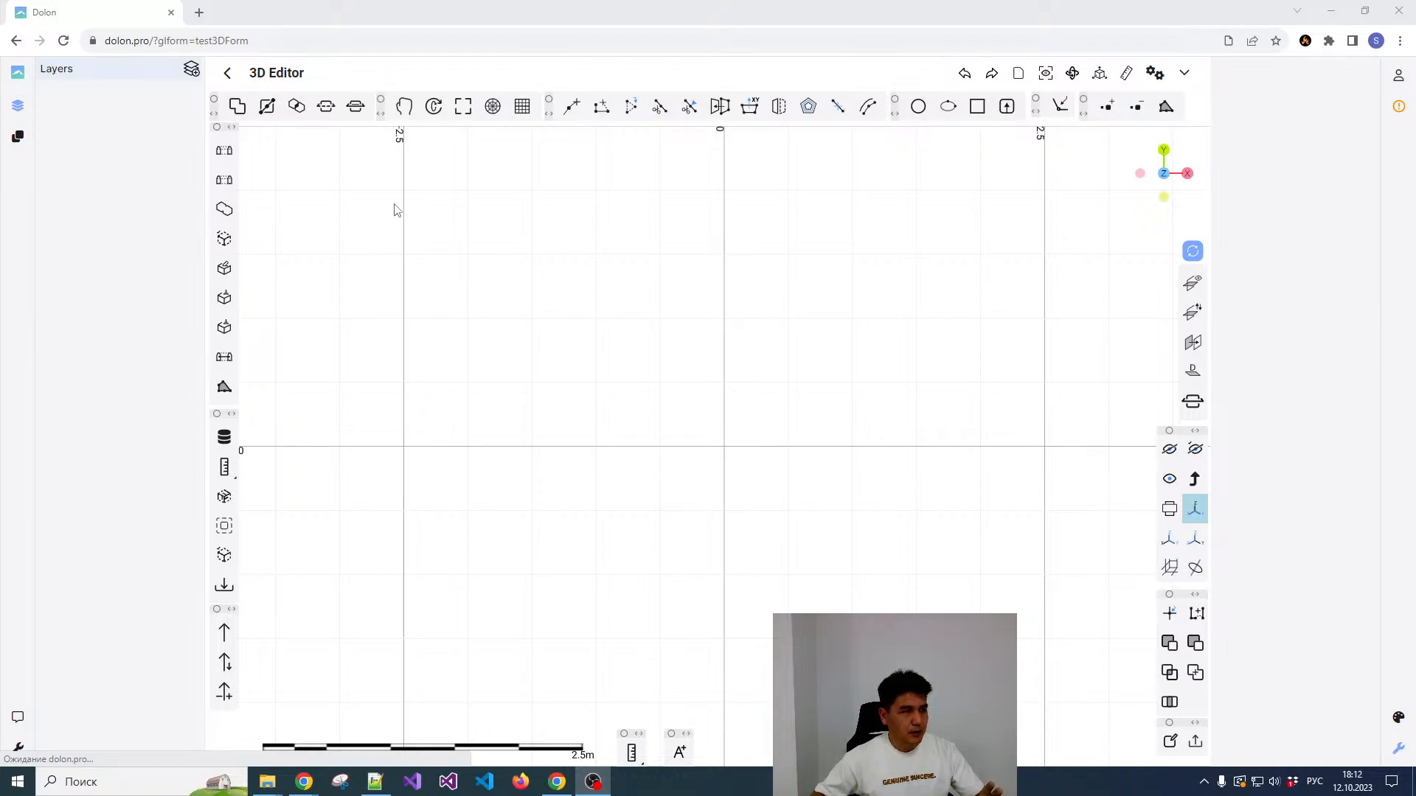
Step: Draw an open seven-point polyline about 3.4 m long, up and to the left of the grid origin
click(267, 106)
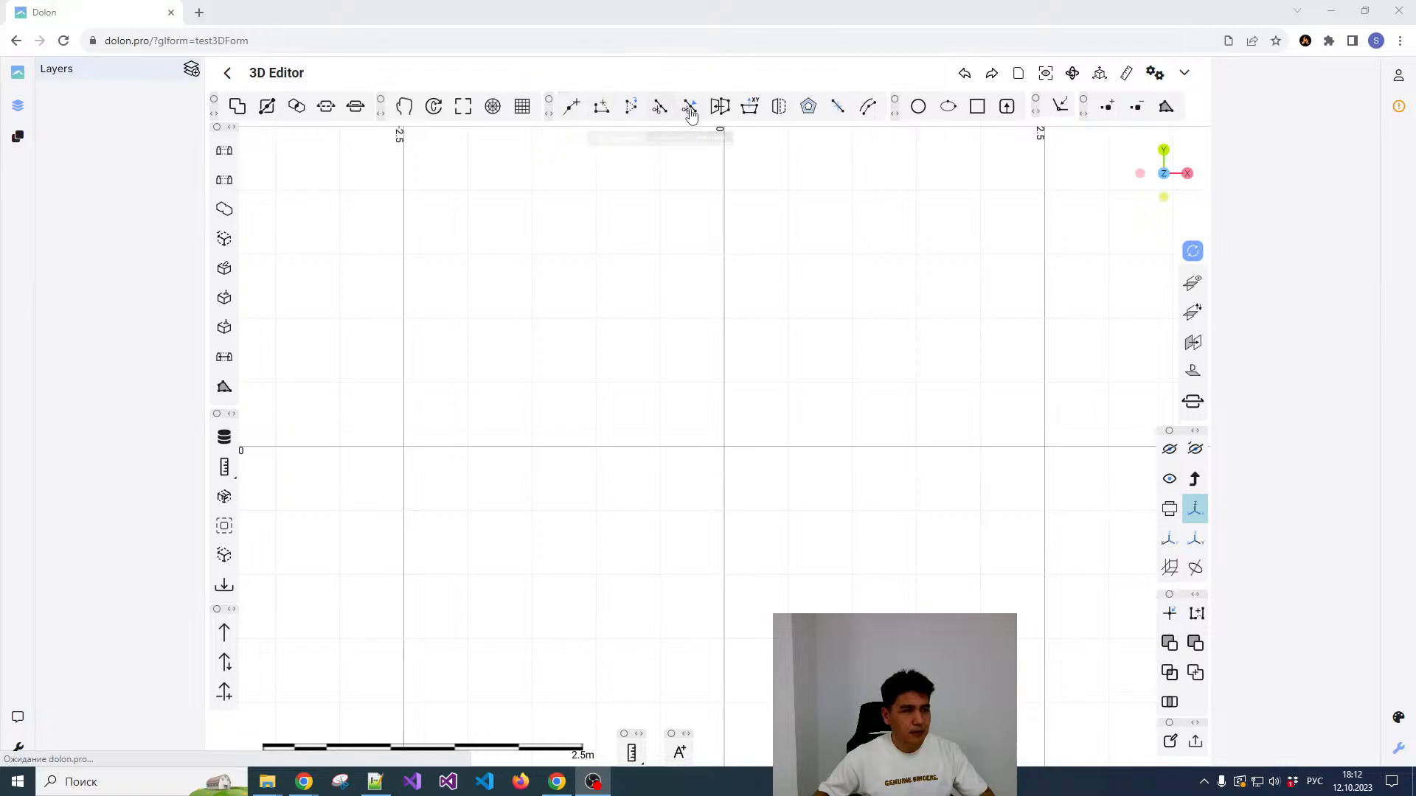
click(573, 109)
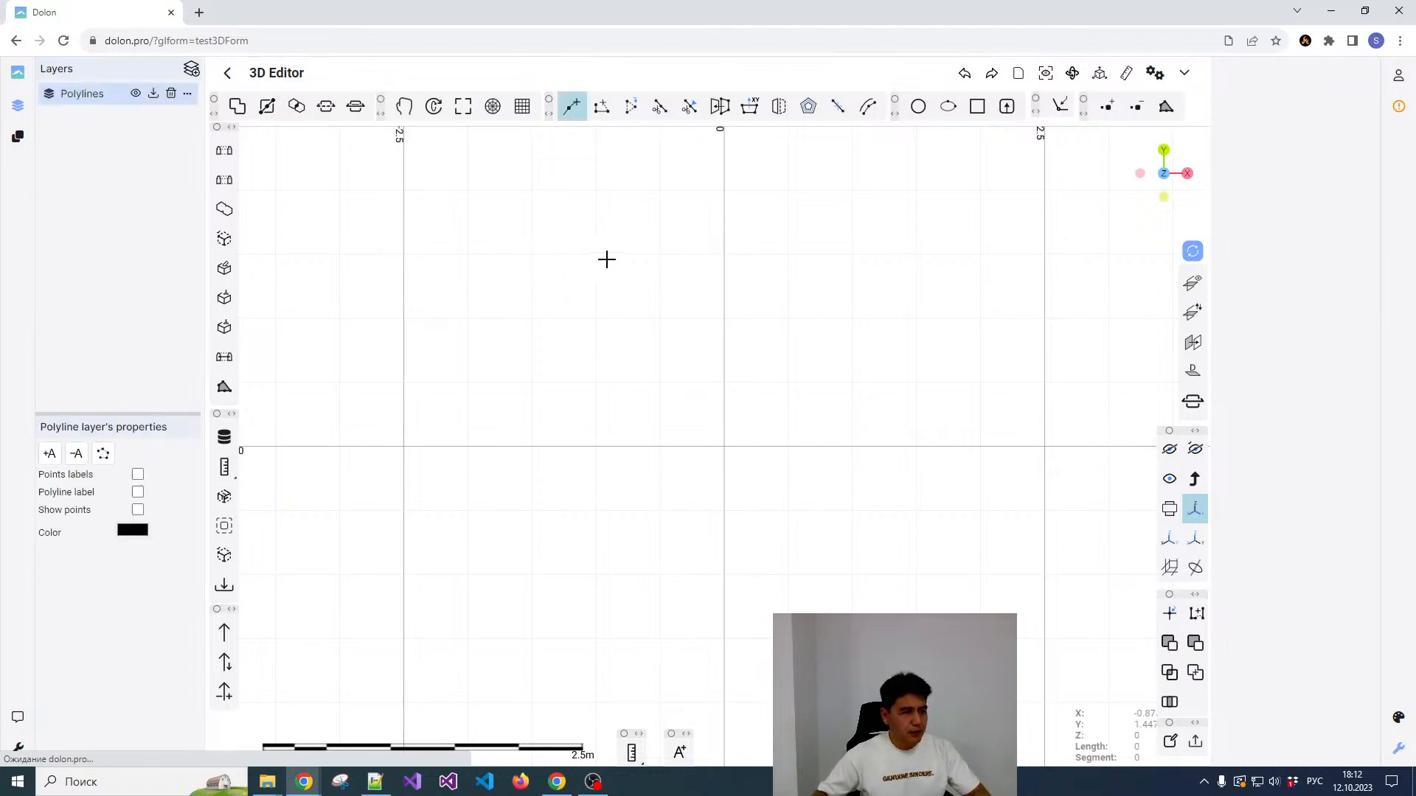
click(525, 267)
click(464, 296)
click(462, 382)
click(514, 427)
click(627, 407)
click(649, 363)
click(650, 310)
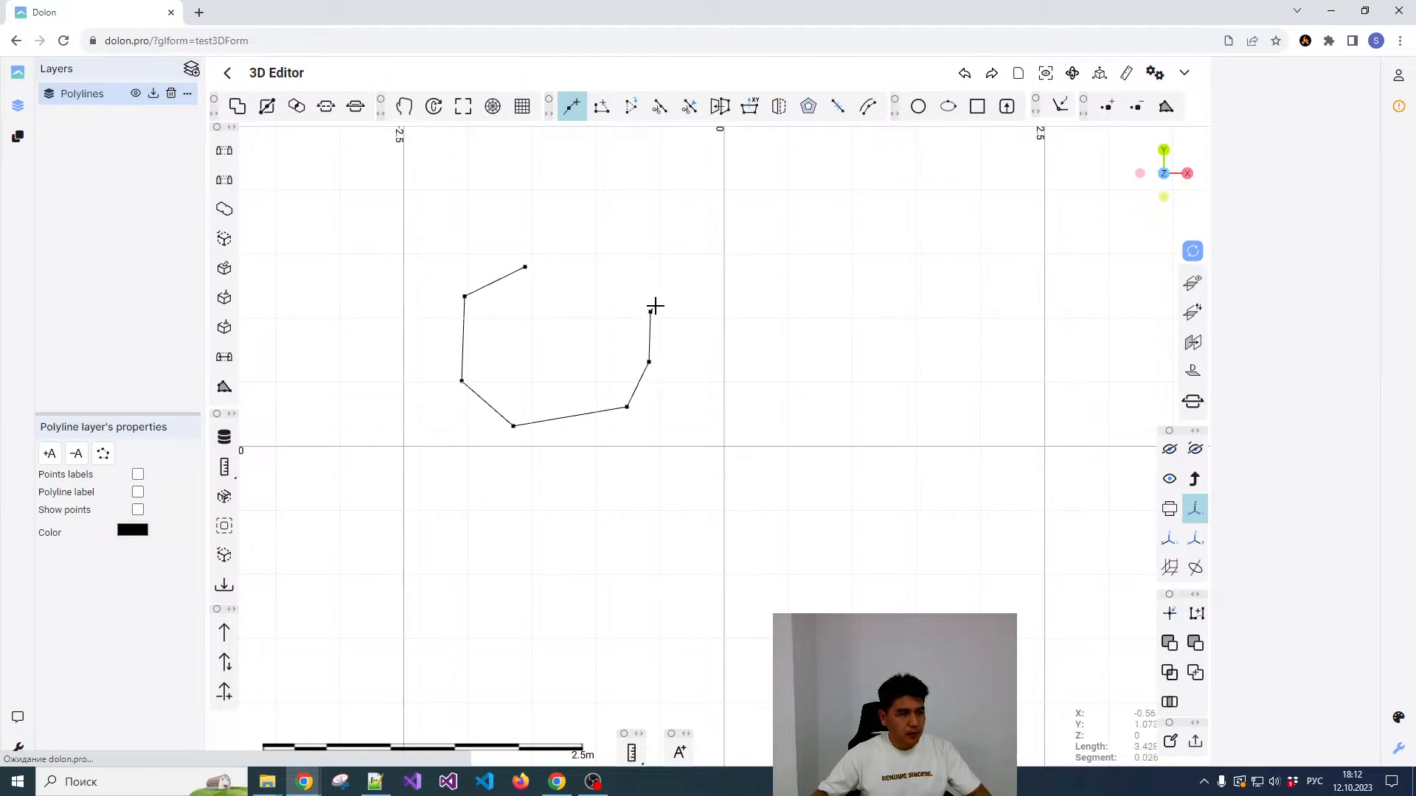
key(Escape)
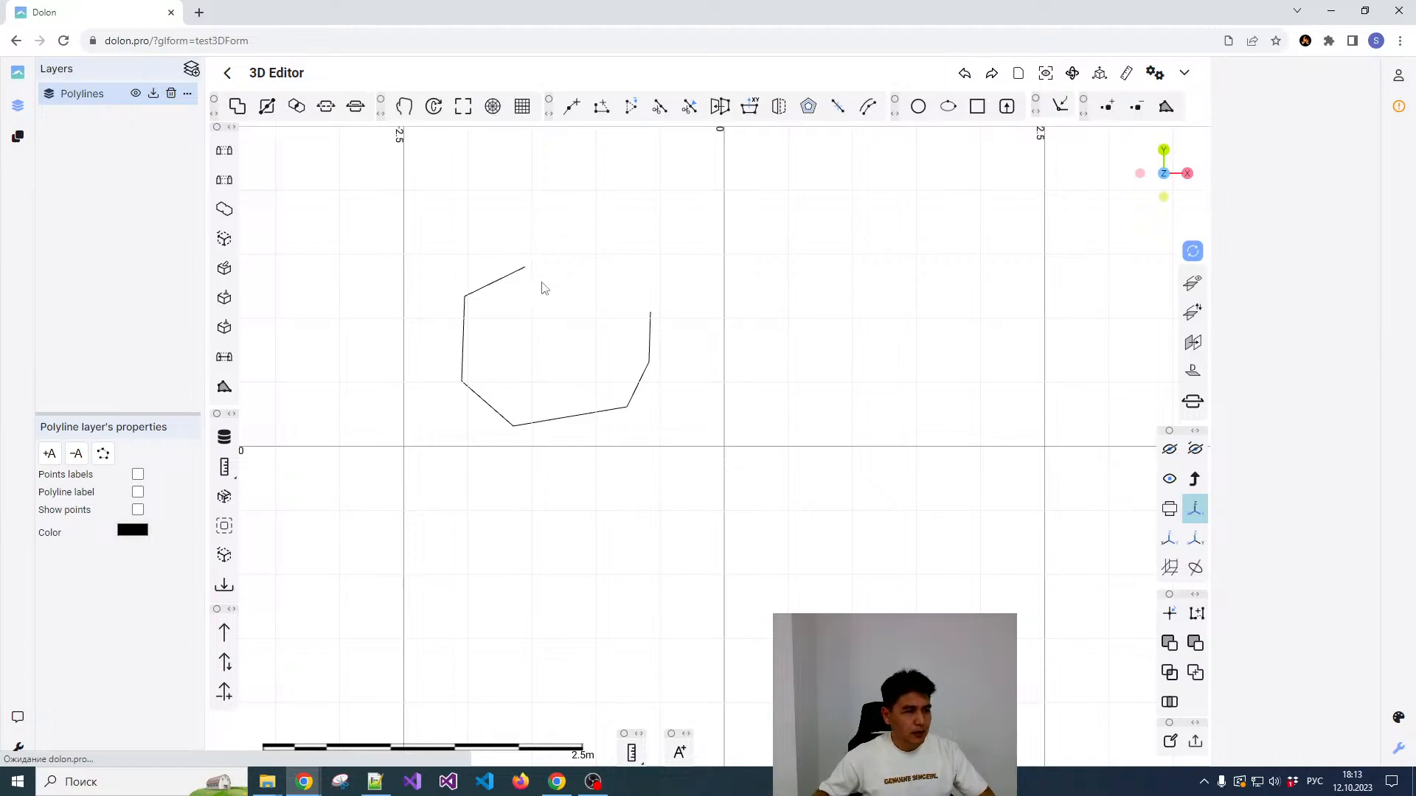
Step: Inspect the properties of the Polylines layer and of the drawn polyline
click(97, 104)
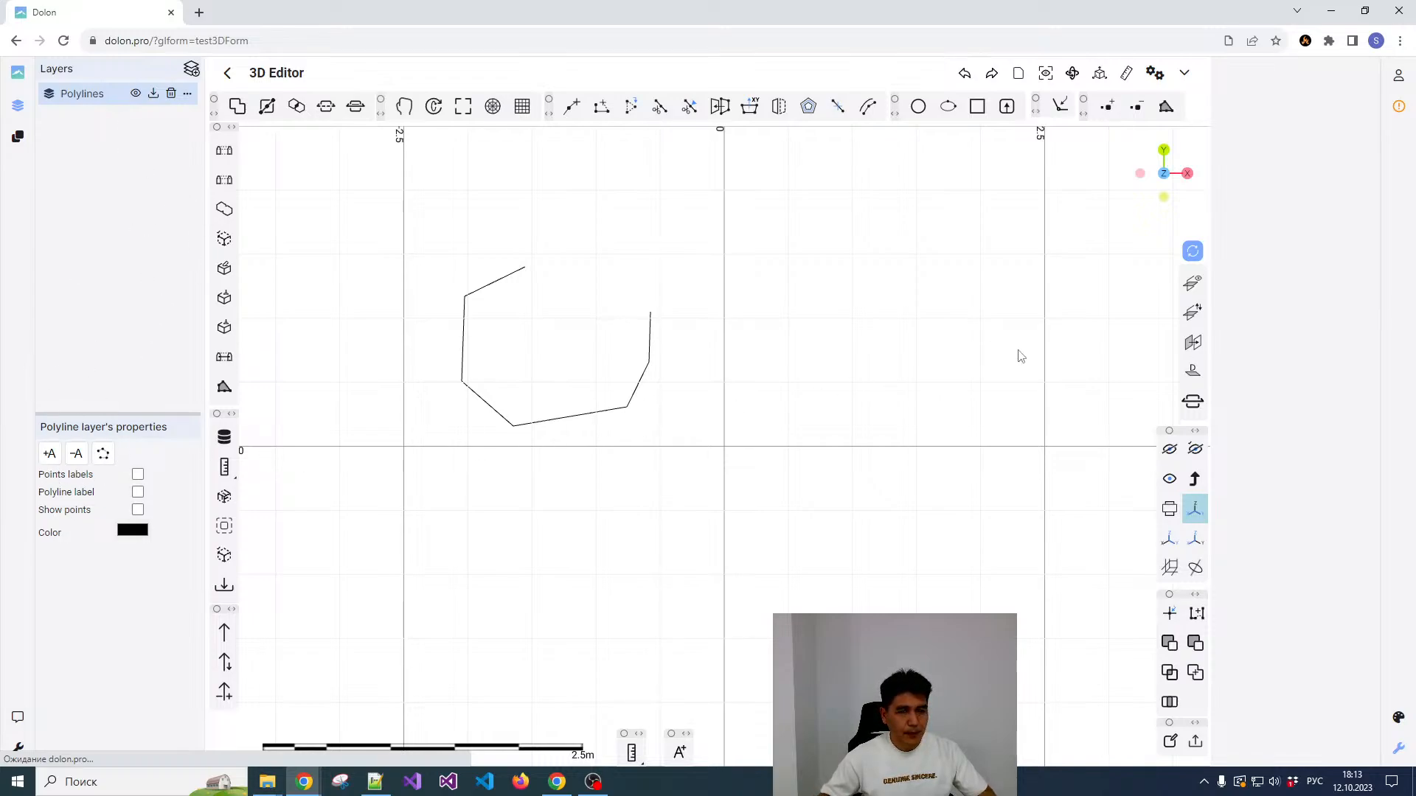
click(650, 337)
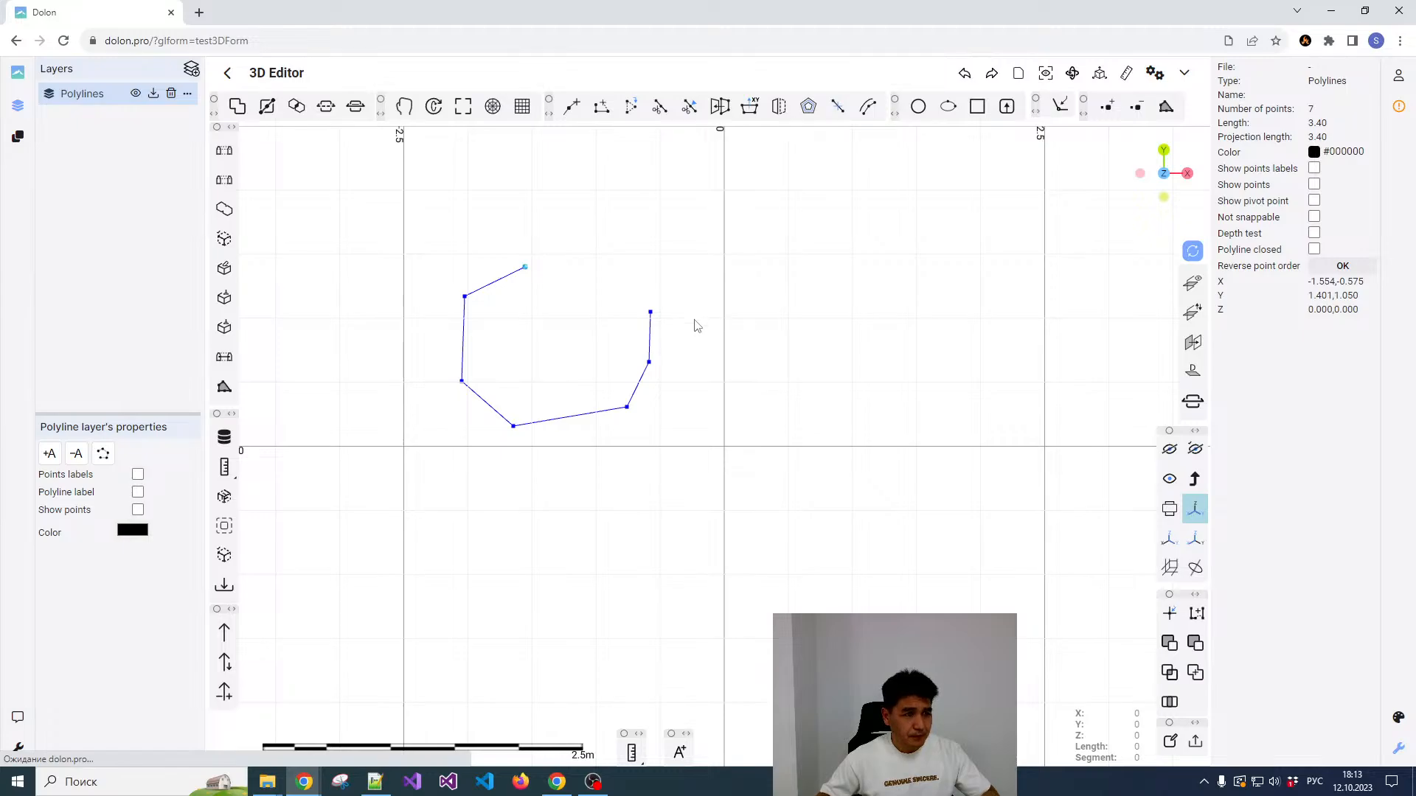
middle_drag(716, 323, 761, 345)
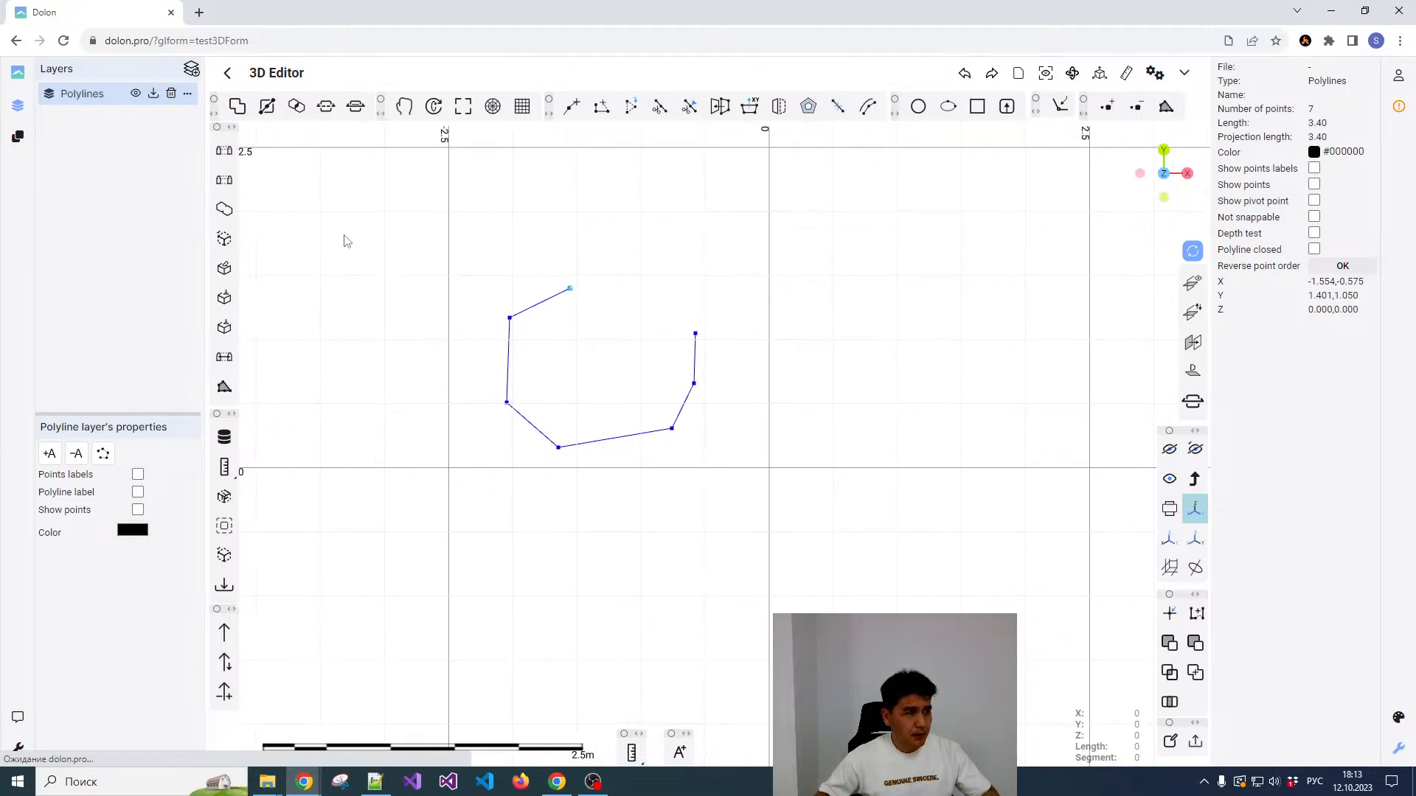
click(115, 105)
click(595, 327)
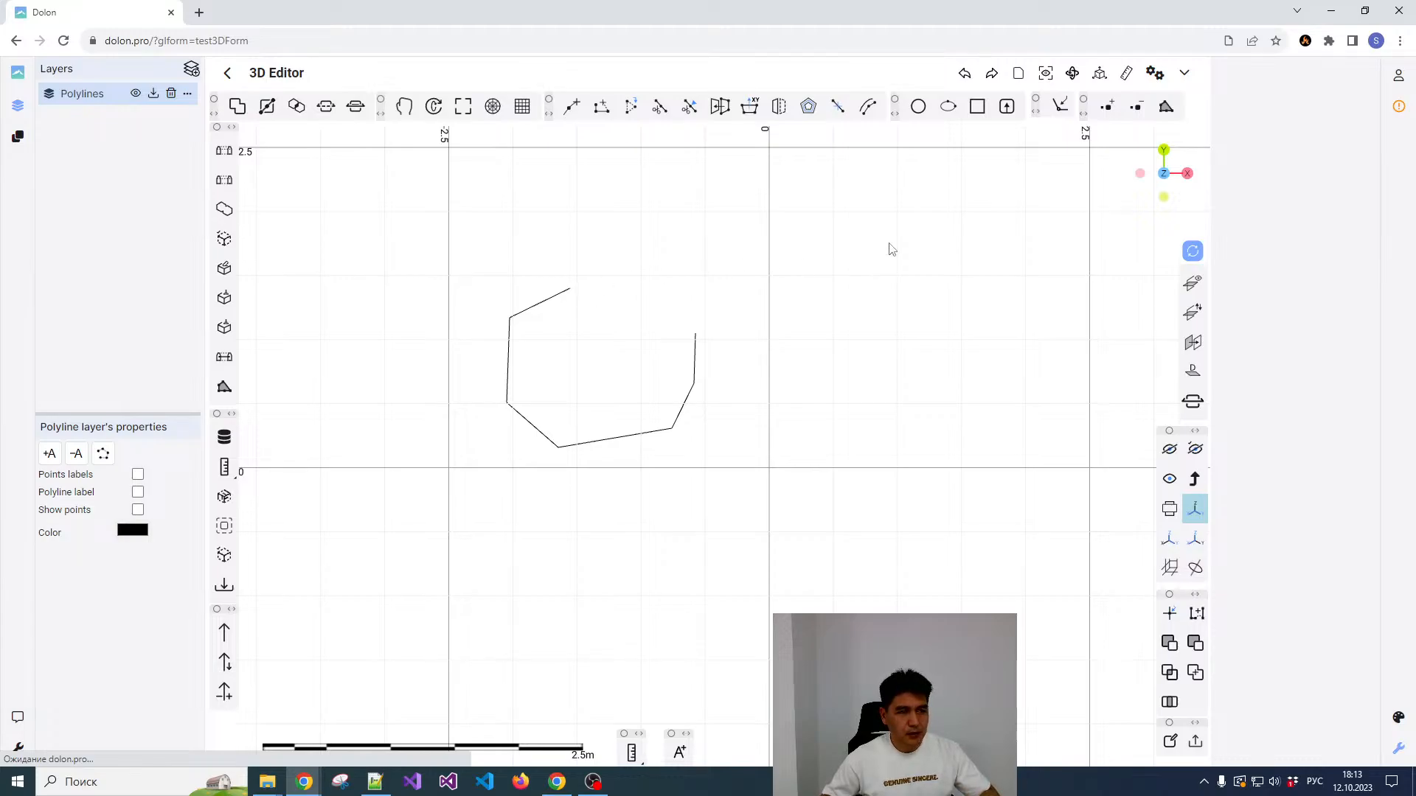
Step: Import the topography text file from the Workspace folder as points, using the X, Y and Z columns
click(1007, 106)
click(966, 103)
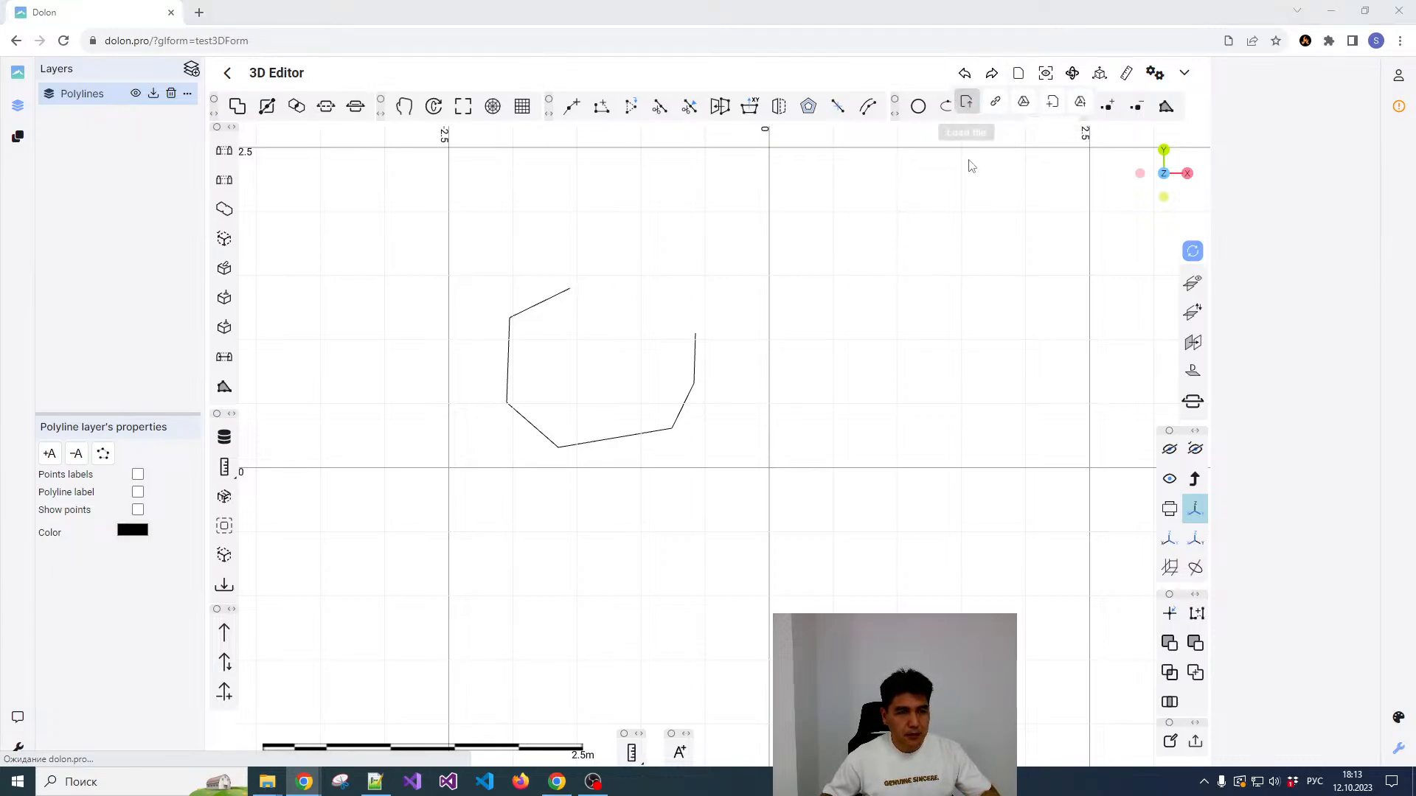
click(729, 107)
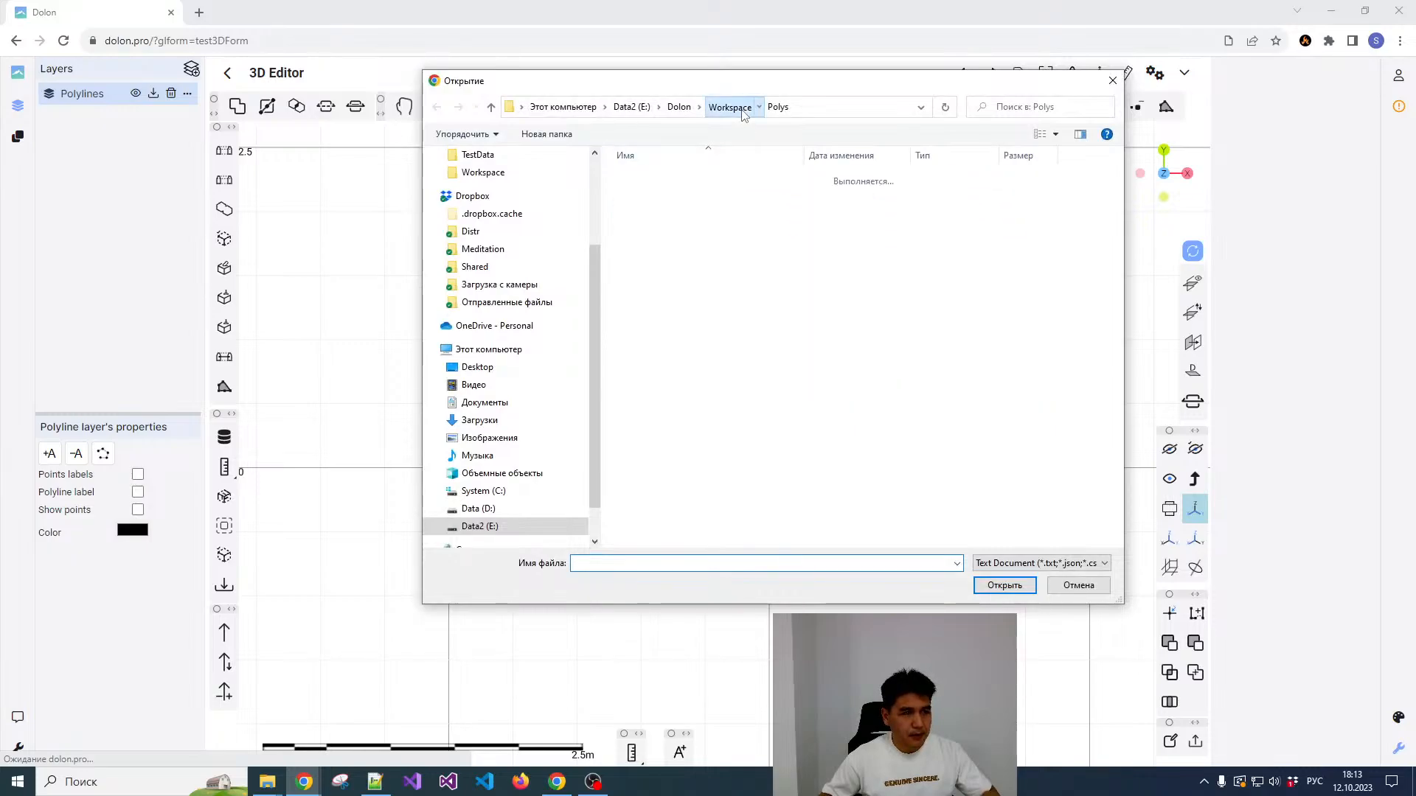
scroll(701, 363, down, 3)
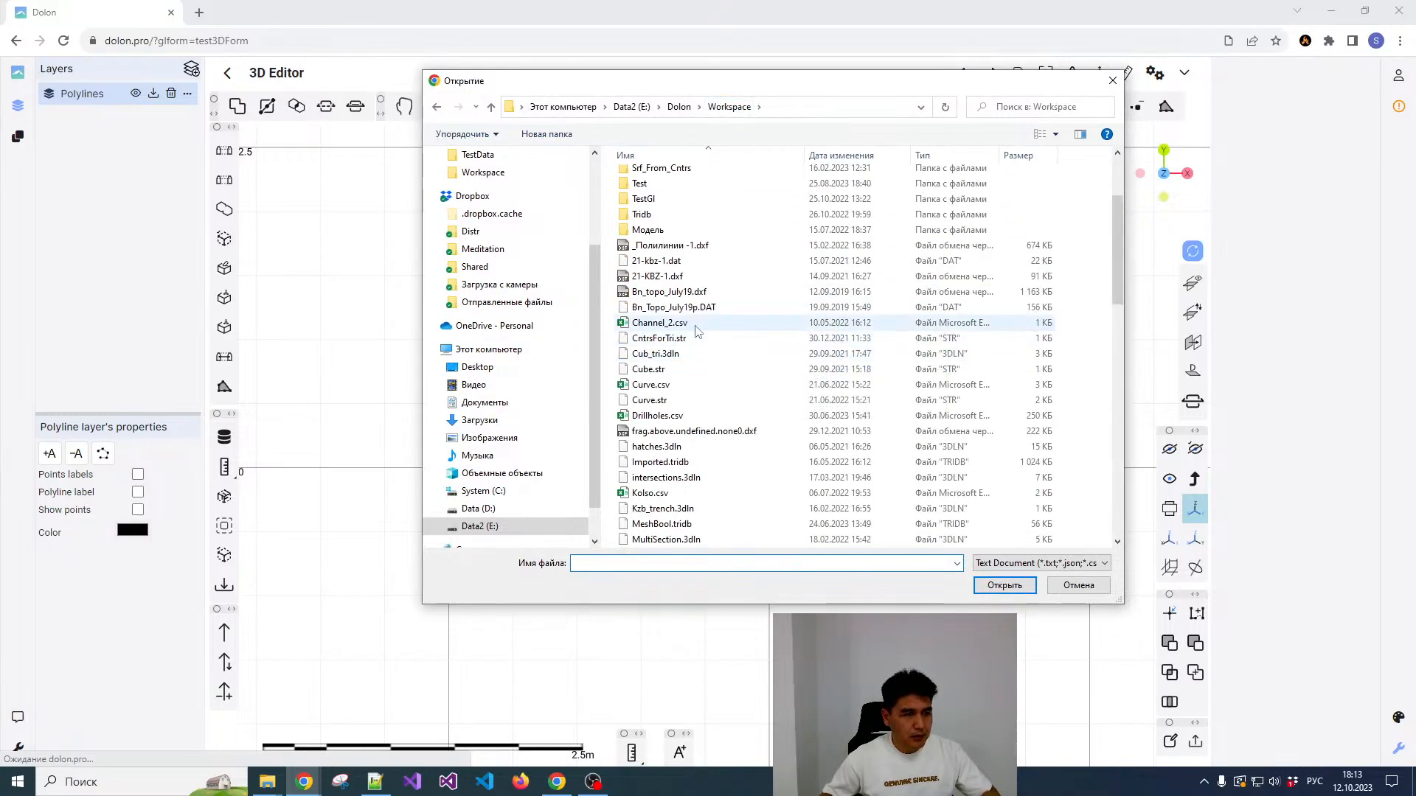
scroll(704, 354, down, 6)
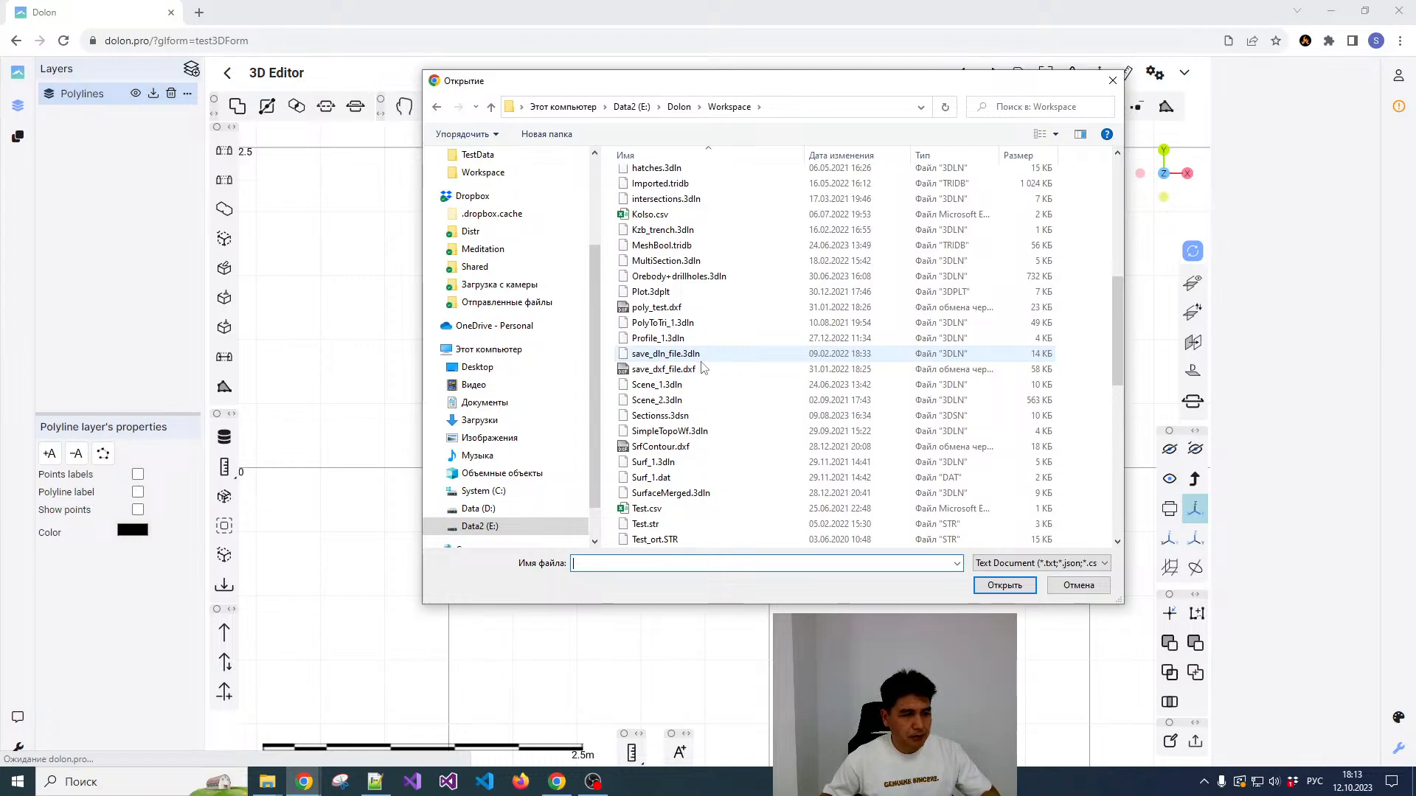
scroll(701, 368, down, 3)
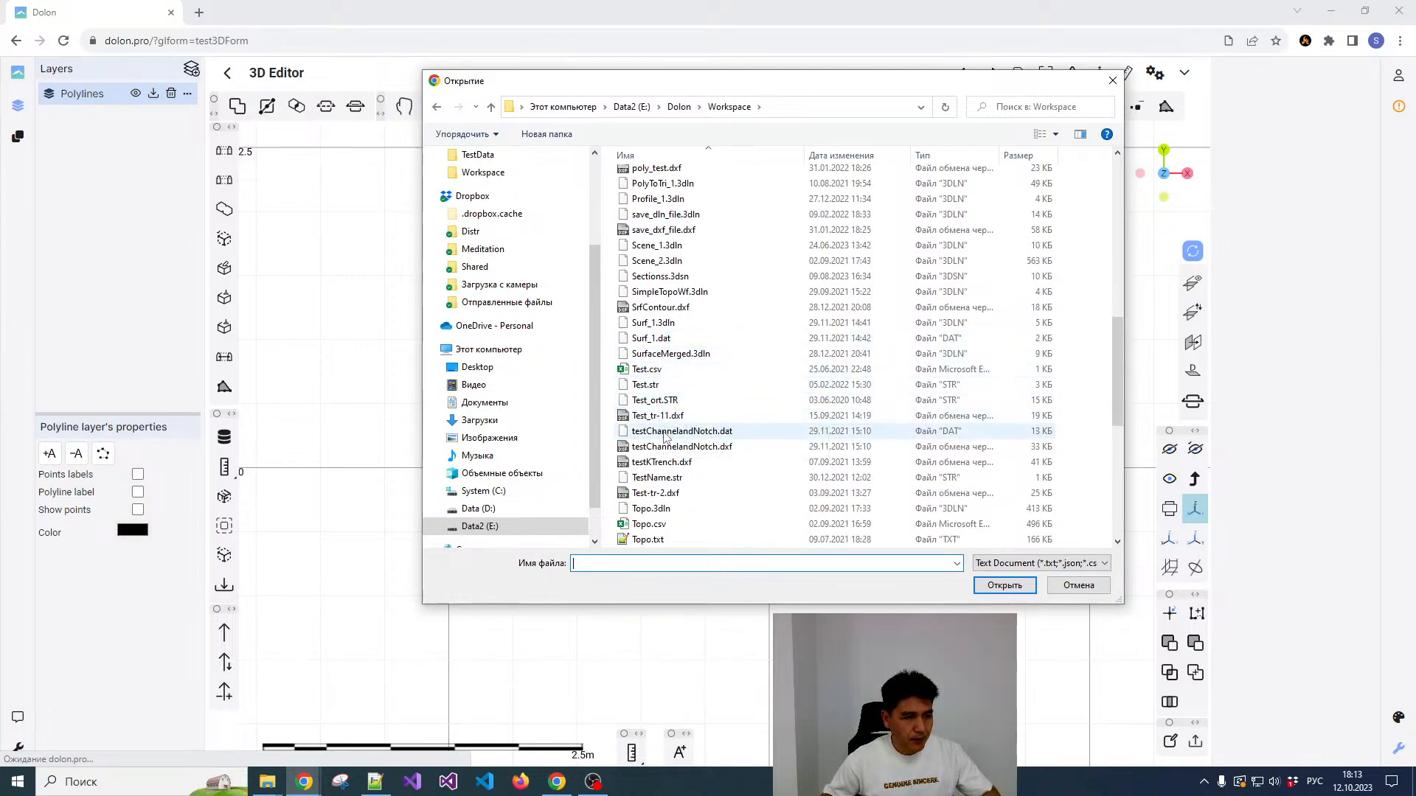
double_click(652, 408)
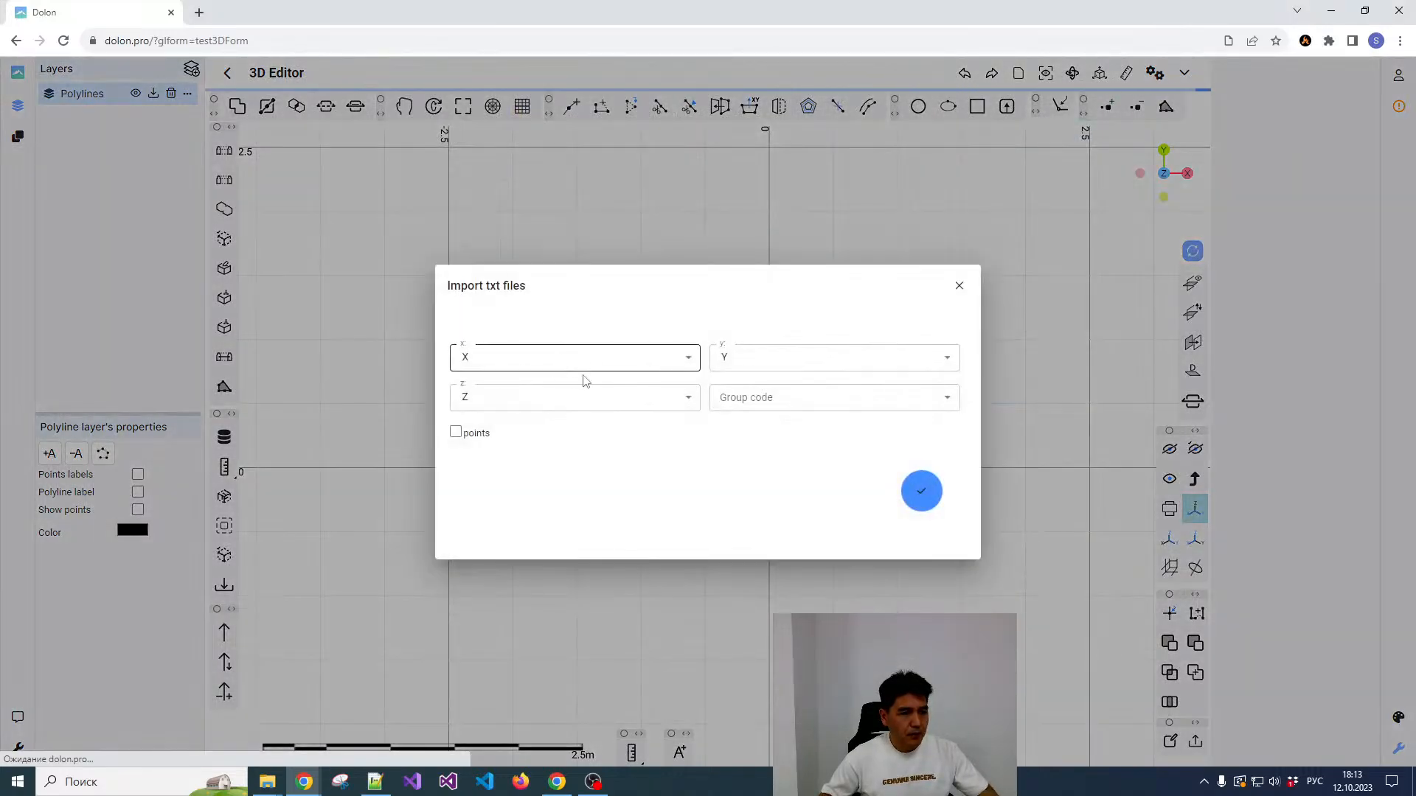
click(455, 432)
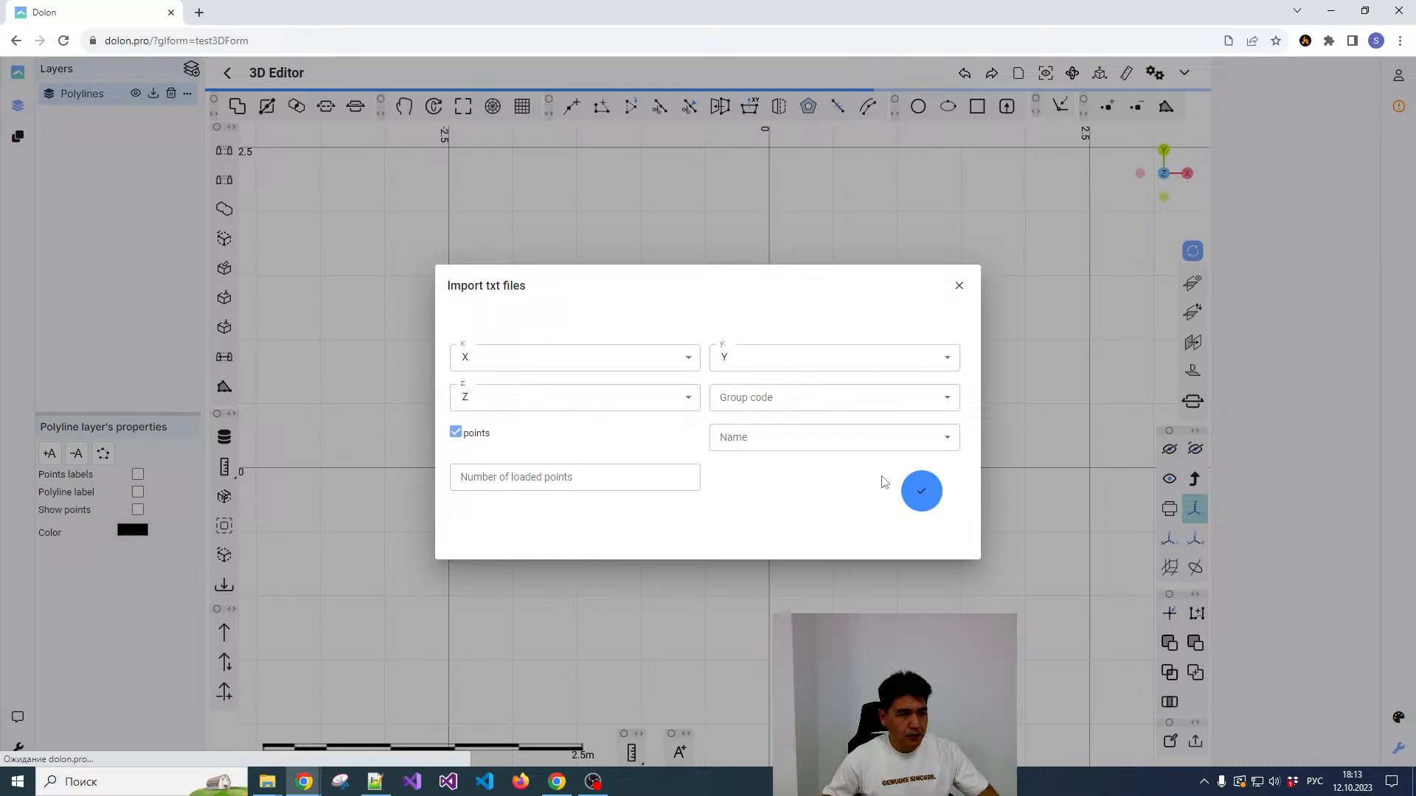
click(920, 489)
Step: Examine the imported point cloud from tilted angles, both close up and as a whole, and check its layer properties
scroll(862, 278, up, 5)
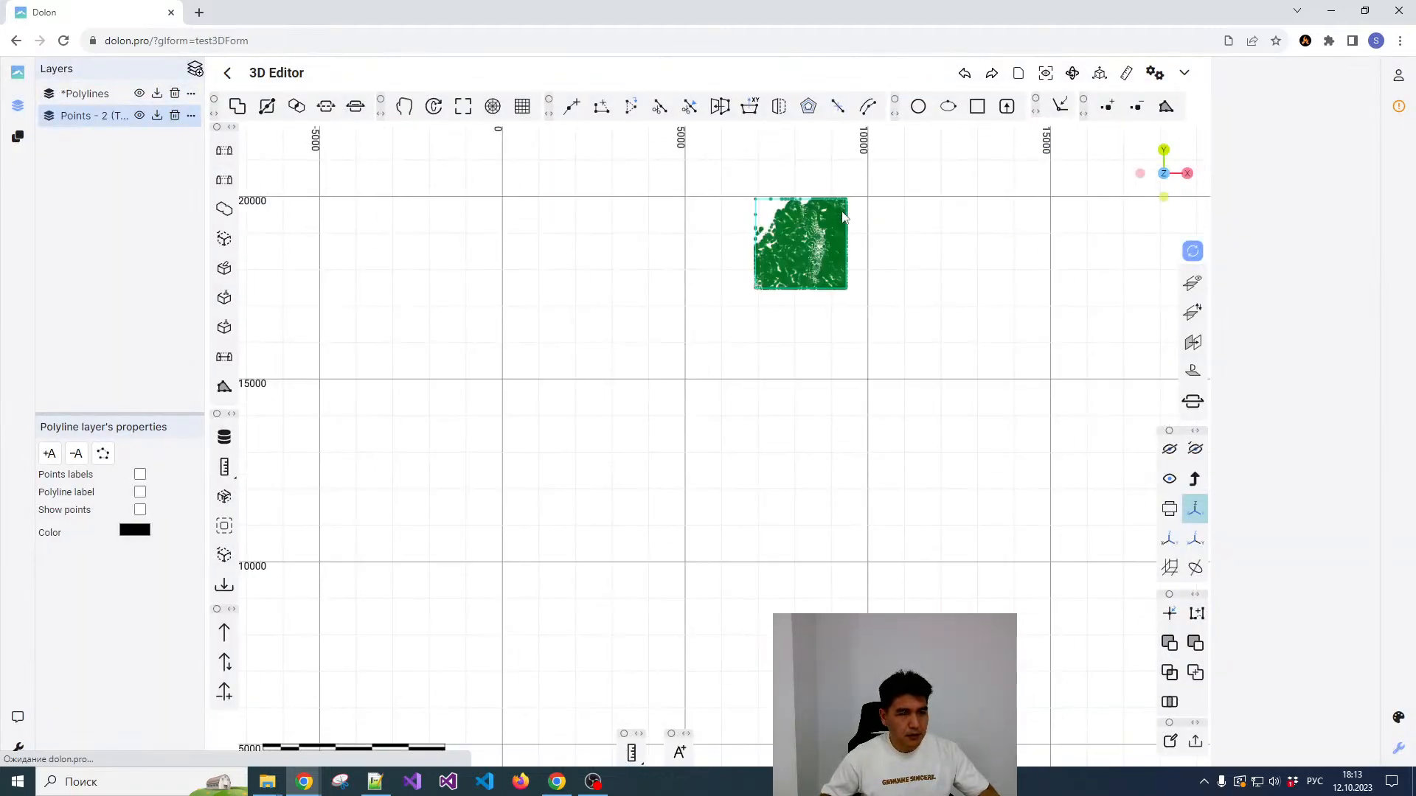
drag(733, 335, 726, 276)
scroll(737, 347, up, 4)
mouse_move(738, 348)
mouse_down()
mouse_move(759, 358)
mouse_move(713, 333)
mouse_move(730, 333)
mouse_up()
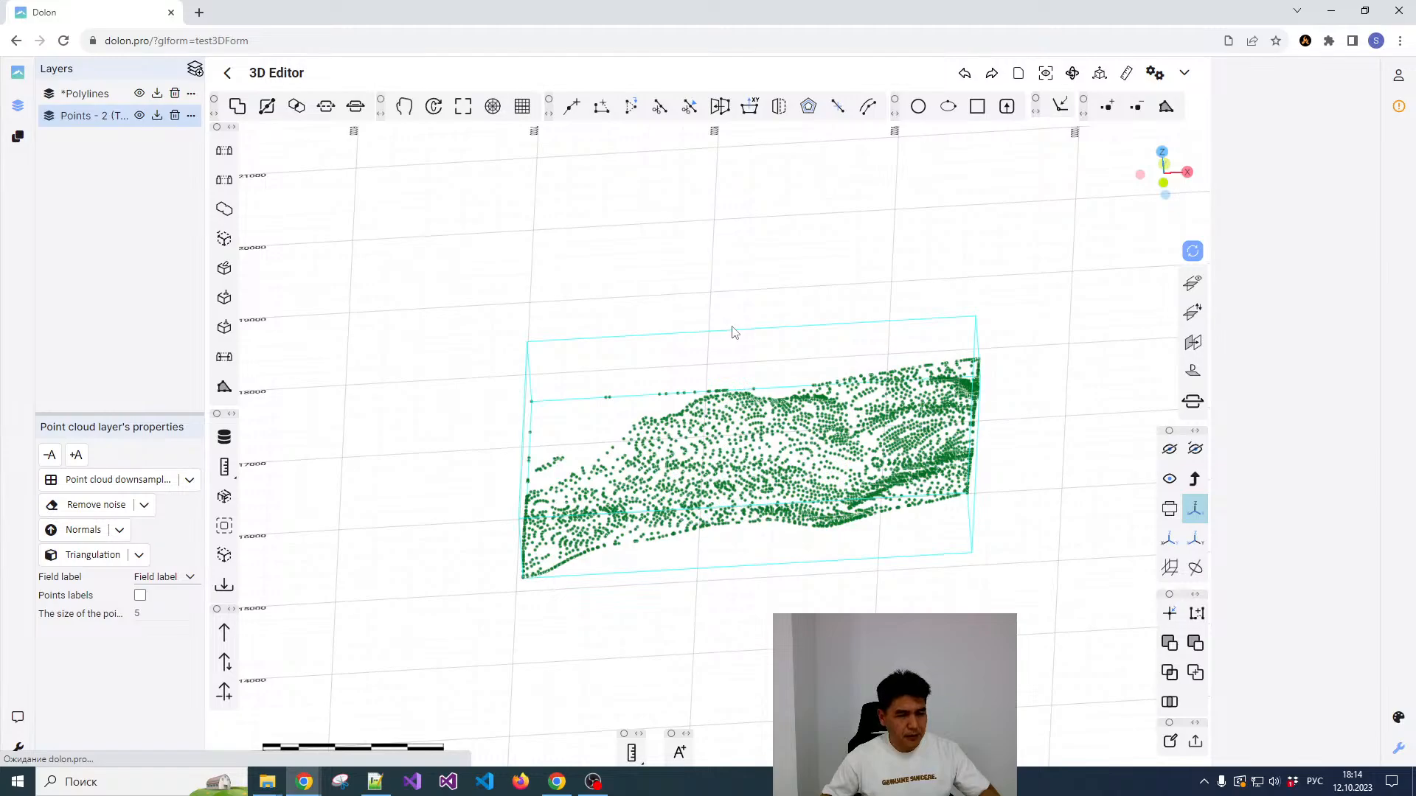
scroll(750, 408, up, 1)
scroll(751, 407, down, 3)
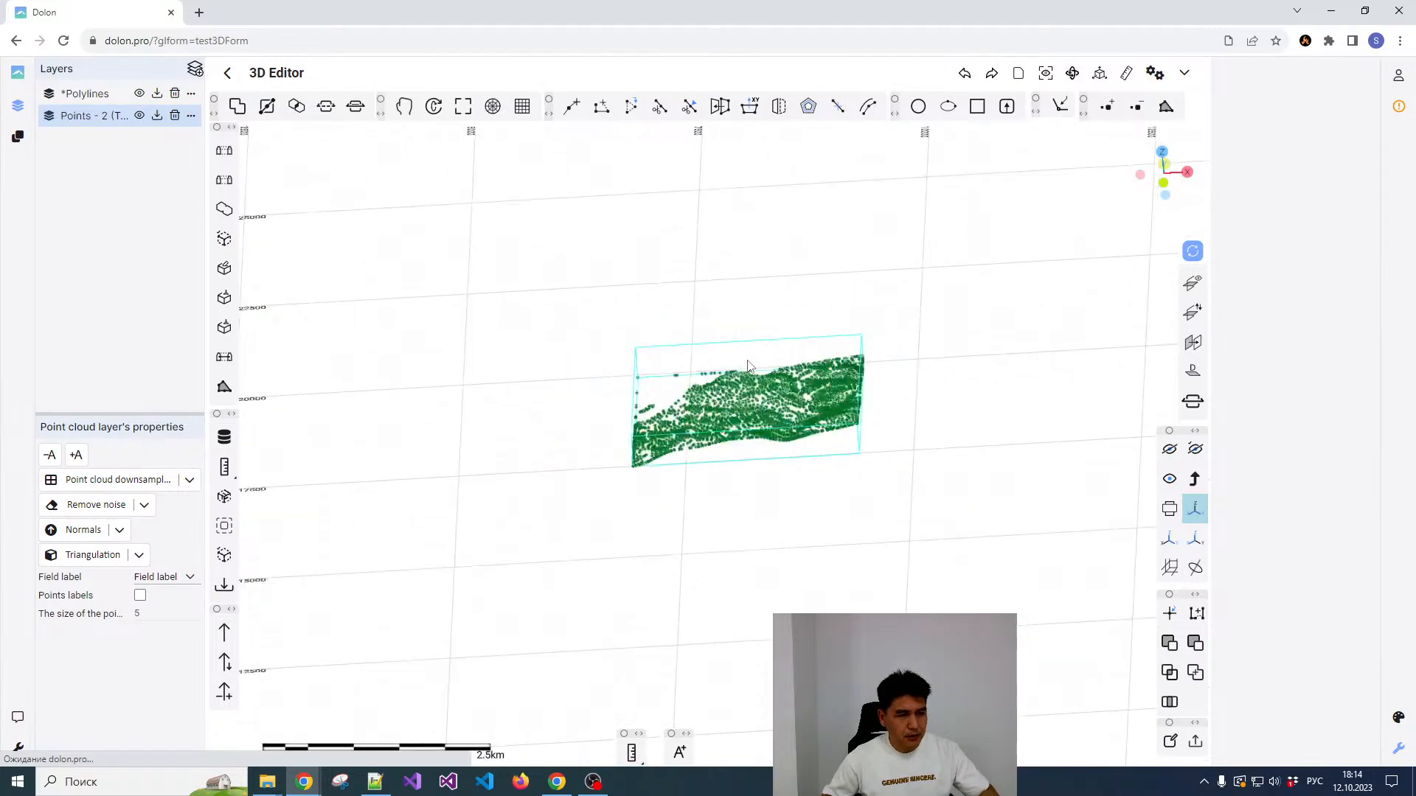
scroll(751, 407, up, 2)
scroll(752, 409, up, 4)
drag(752, 410, 737, 358)
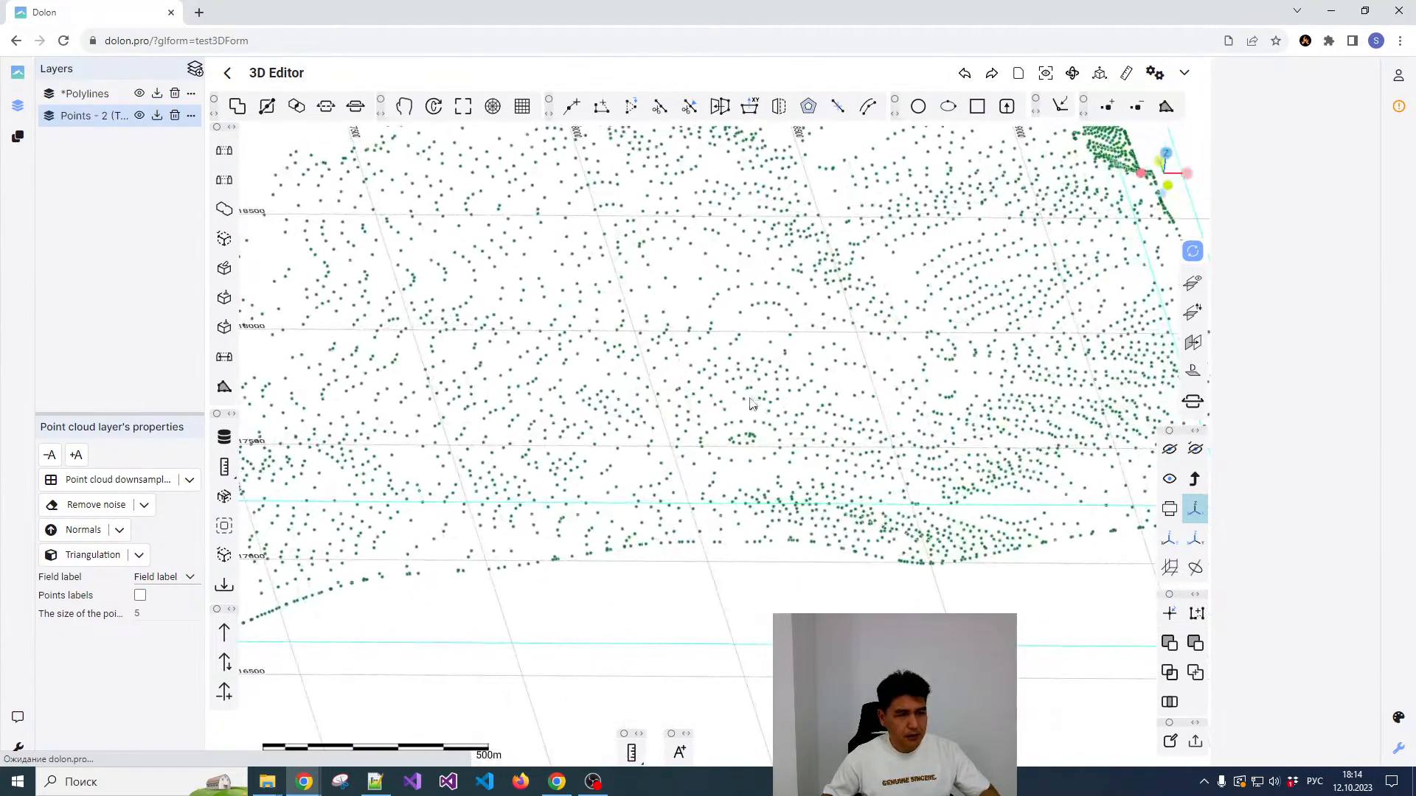
scroll(737, 357, down, 3)
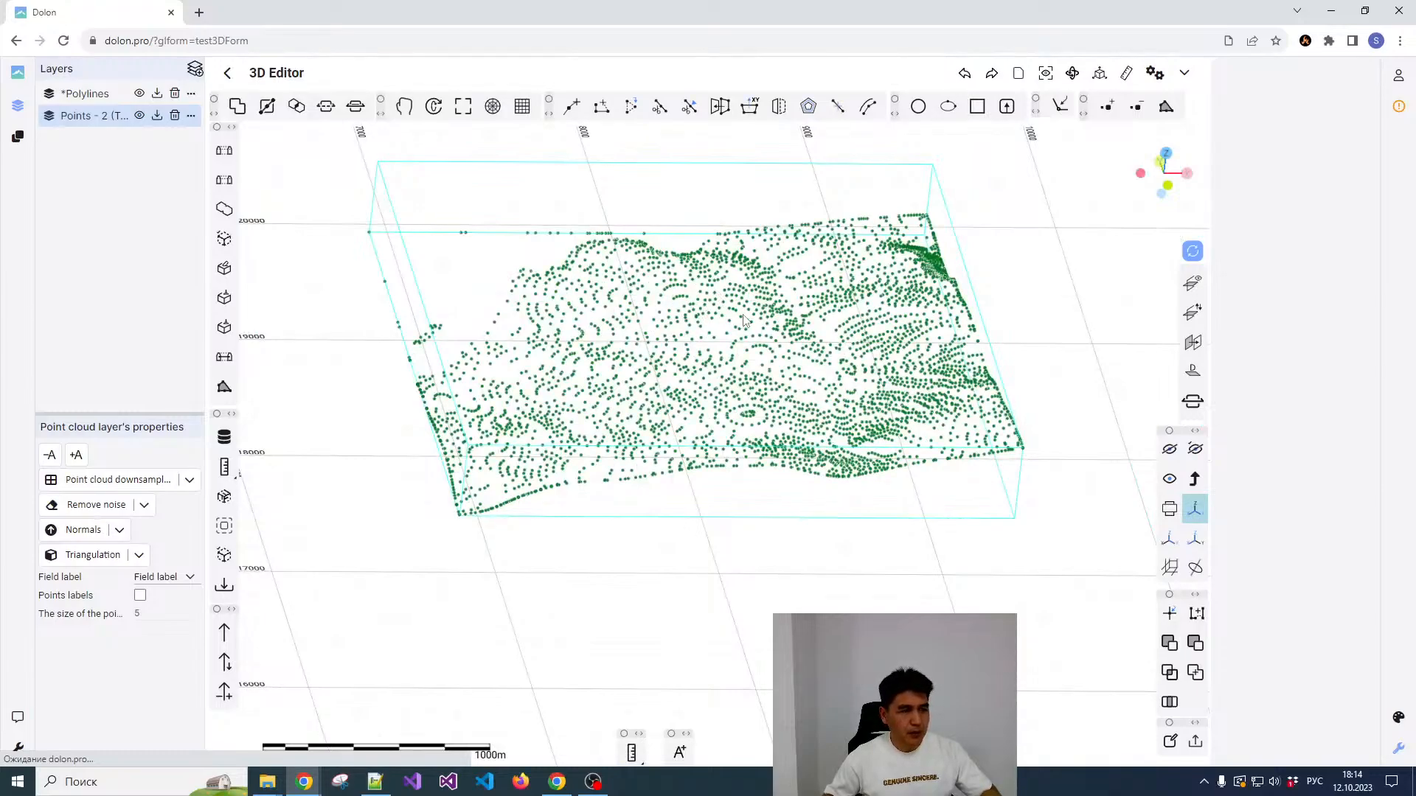
scroll(773, 312, down, 1)
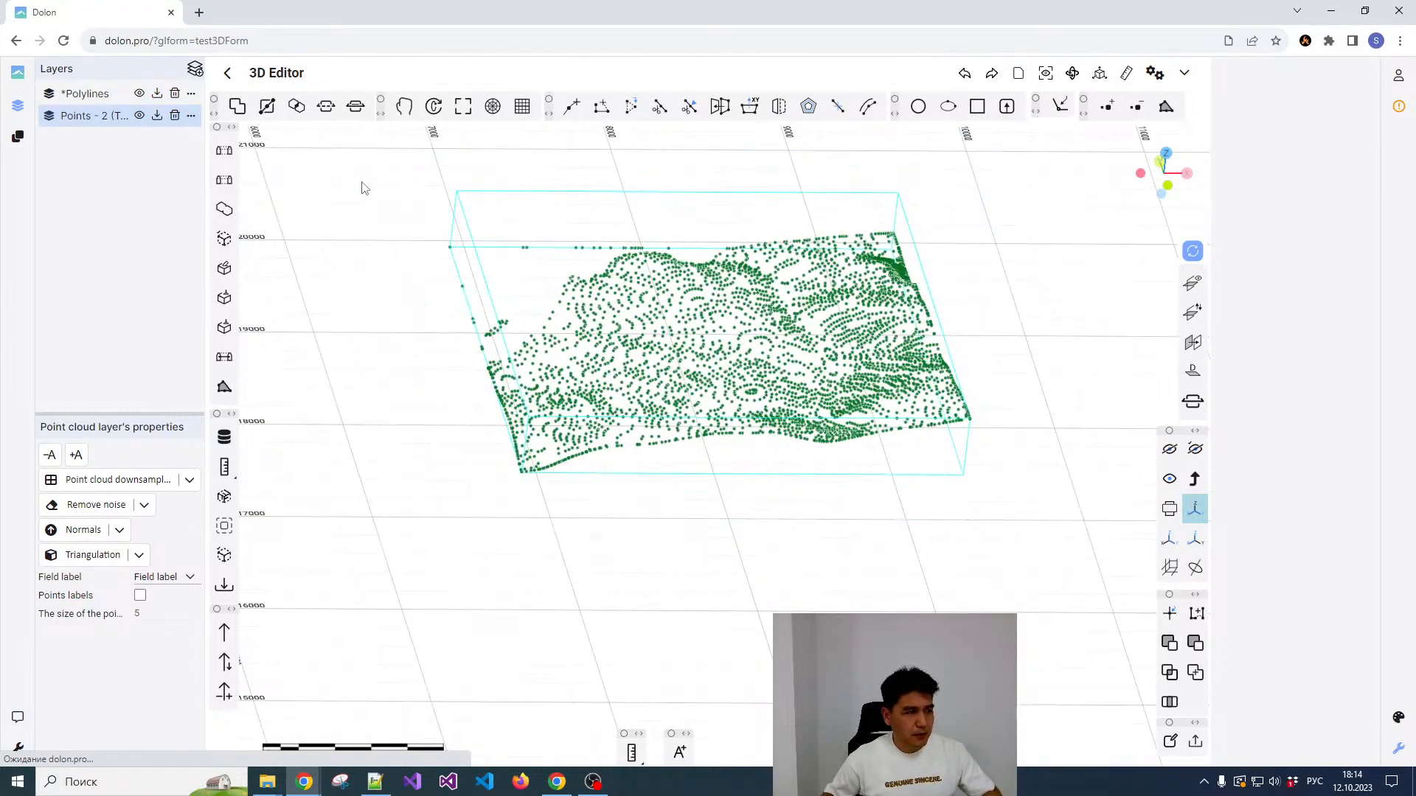
click(88, 118)
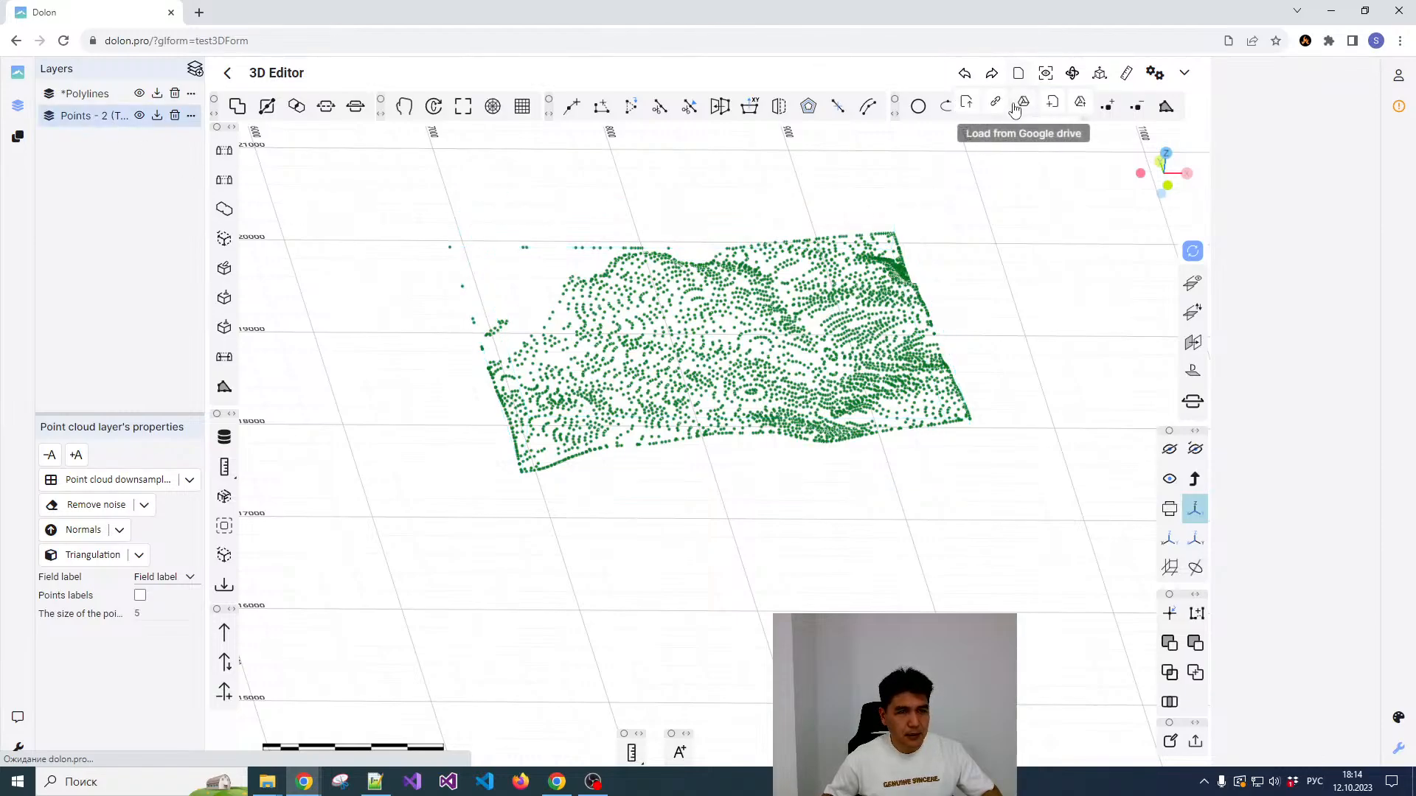
click(1006, 106)
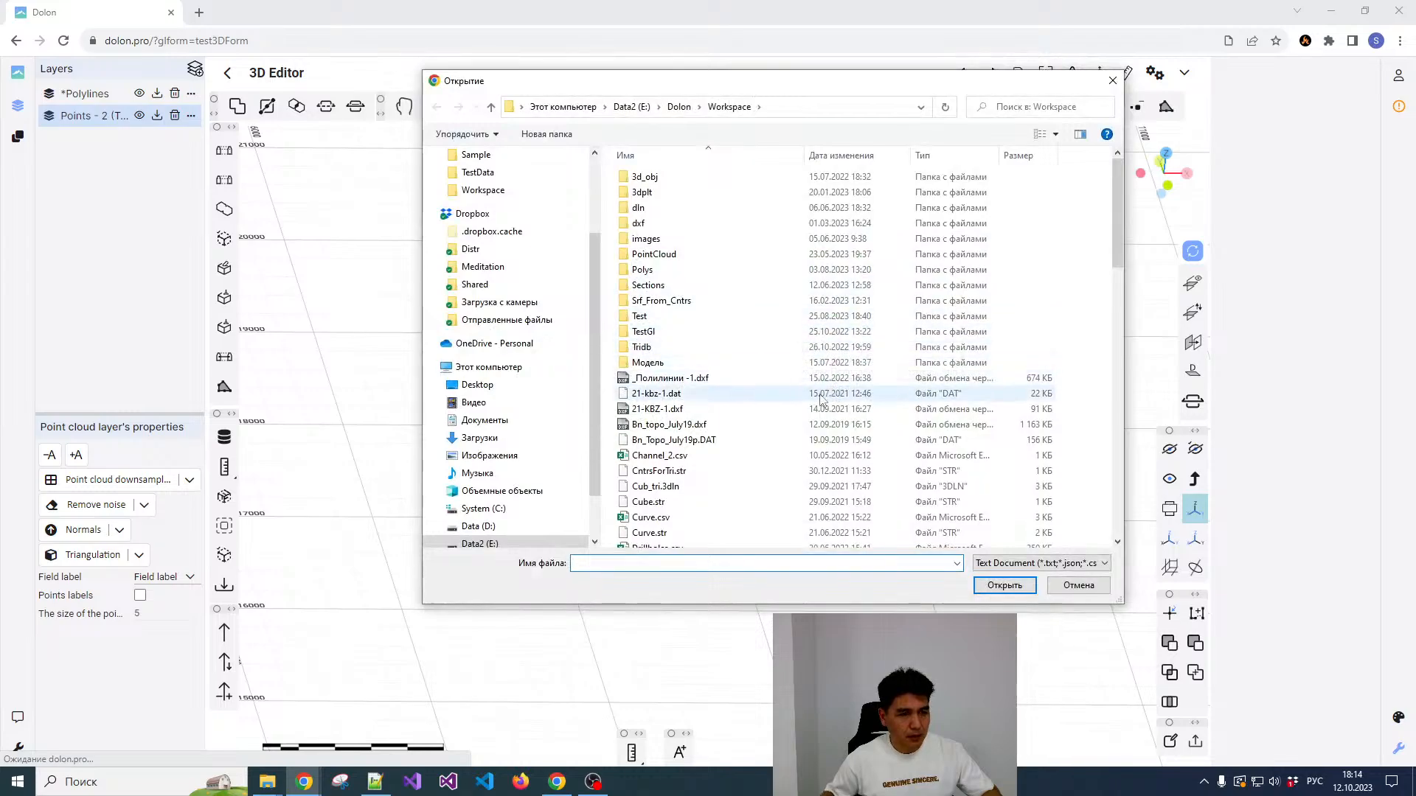
scroll(752, 369, down, 10)
scroll(730, 376, down, 3)
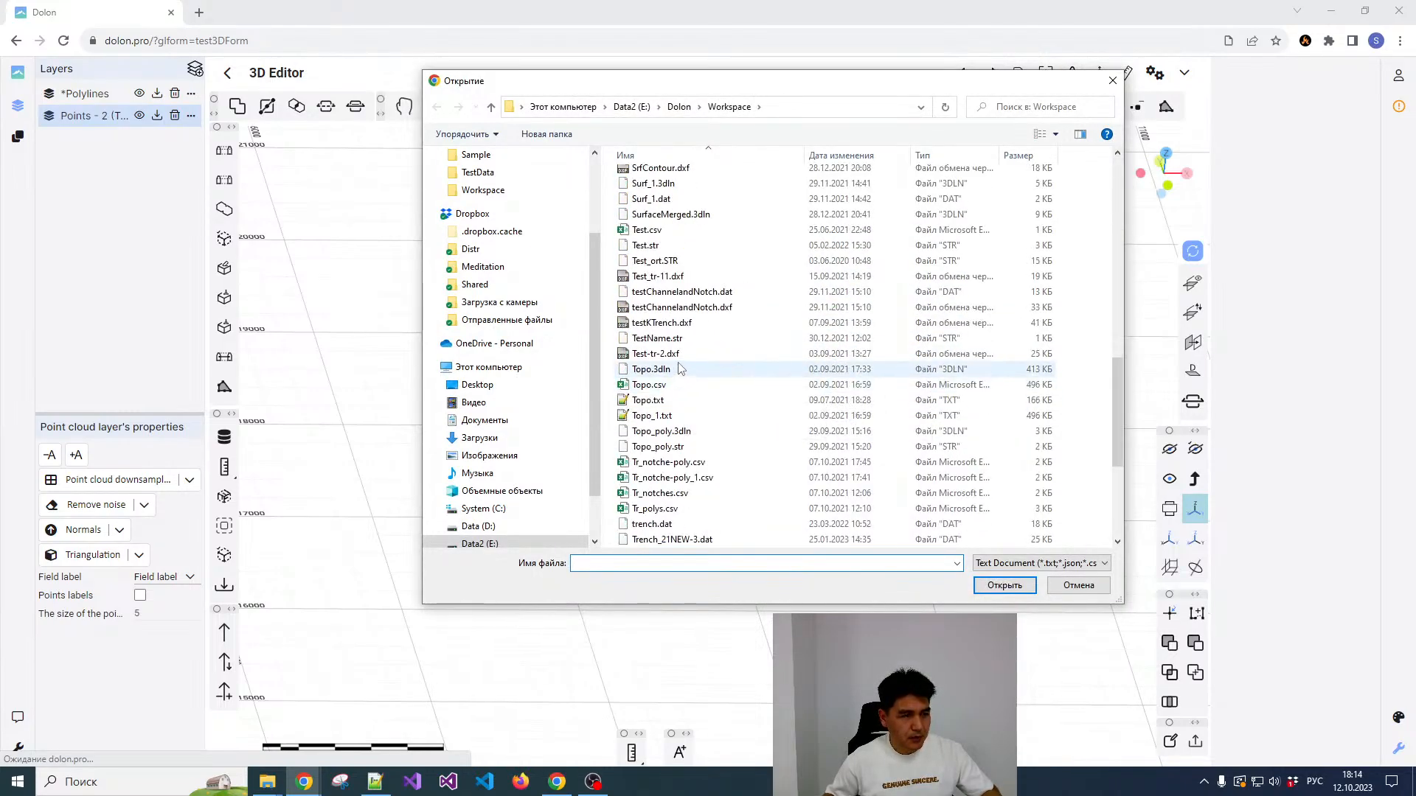
scroll(693, 325, up, 6)
scroll(697, 315, up, 6)
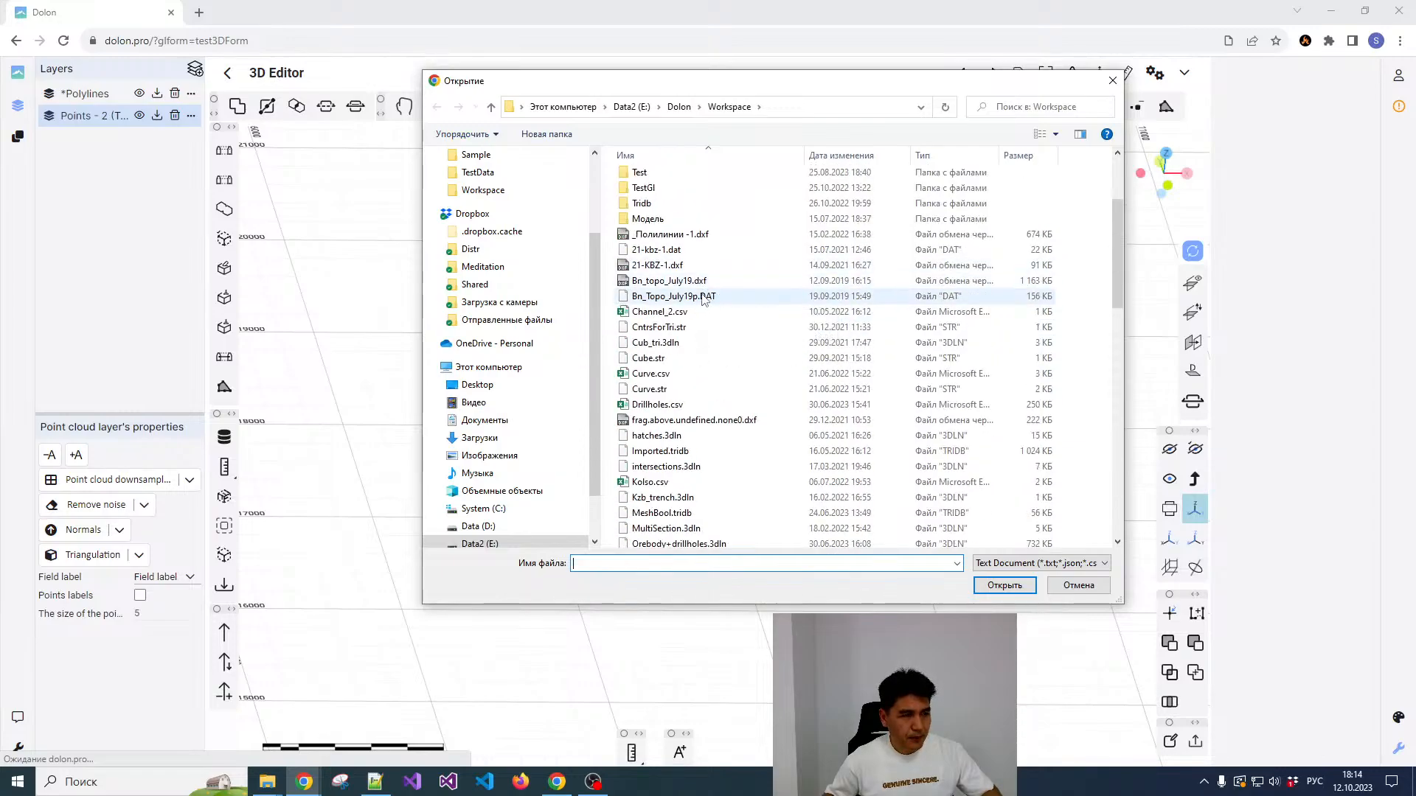
double_click(698, 287)
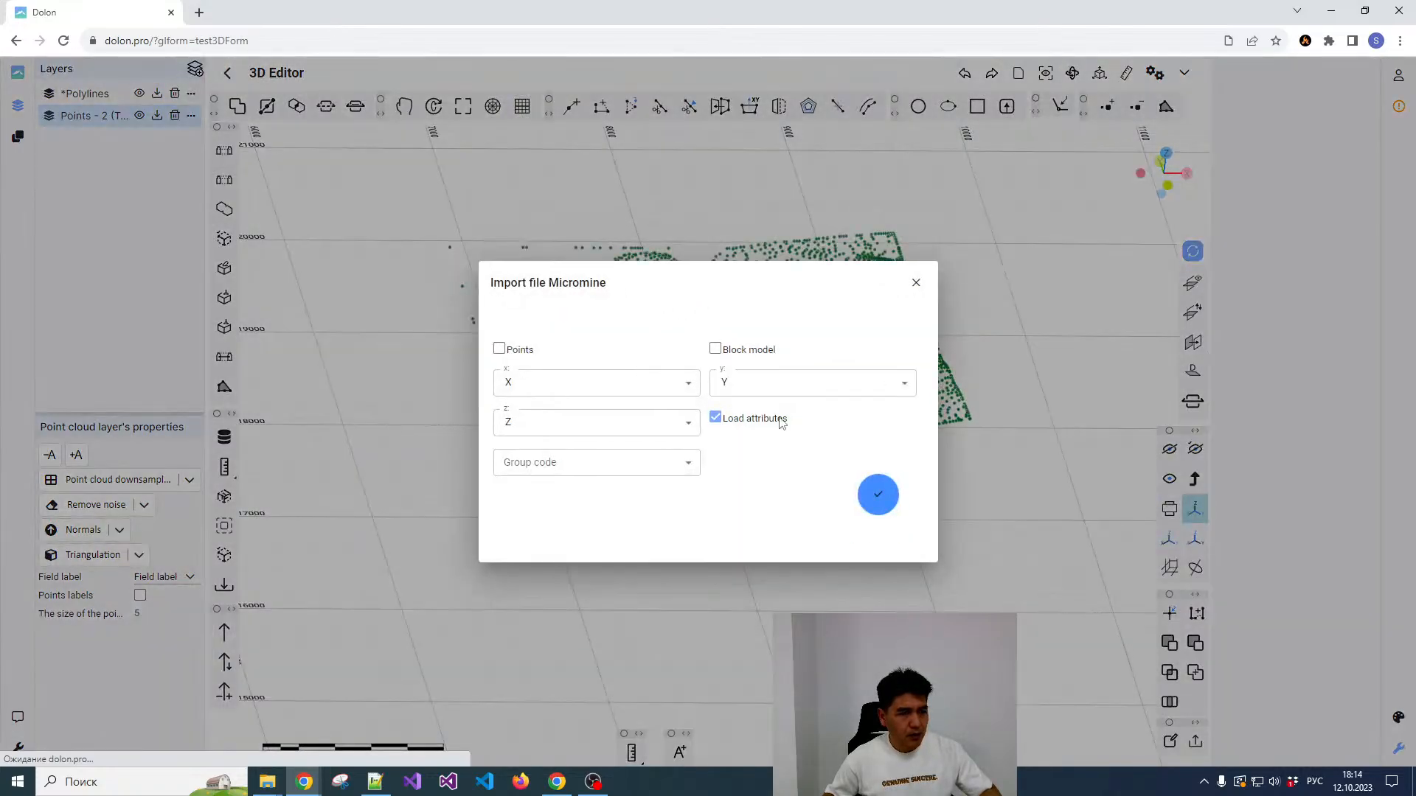
click(915, 284)
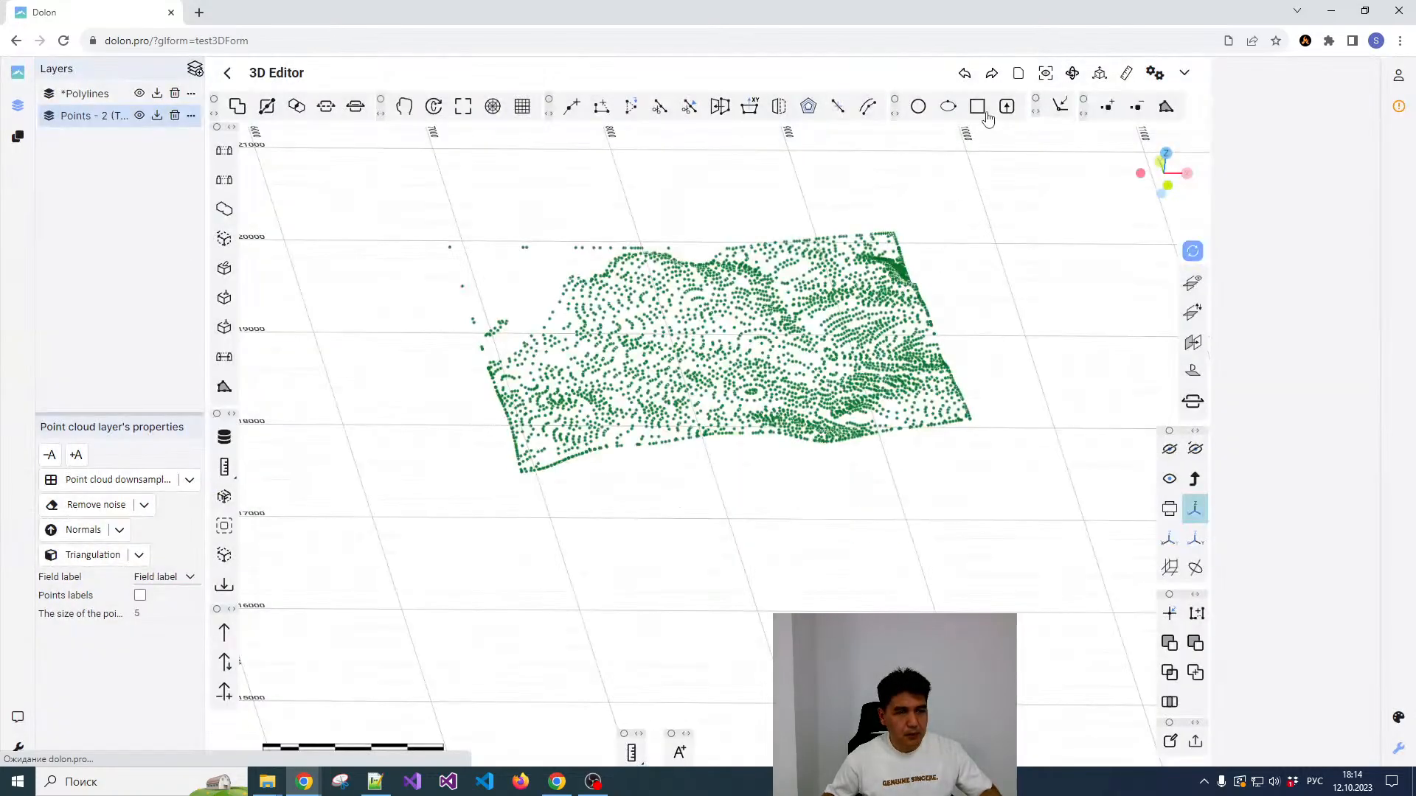
Step: Import both frameworks, 5494-healed-closed and 5284, from the first file in the Tridb folder
click(968, 105)
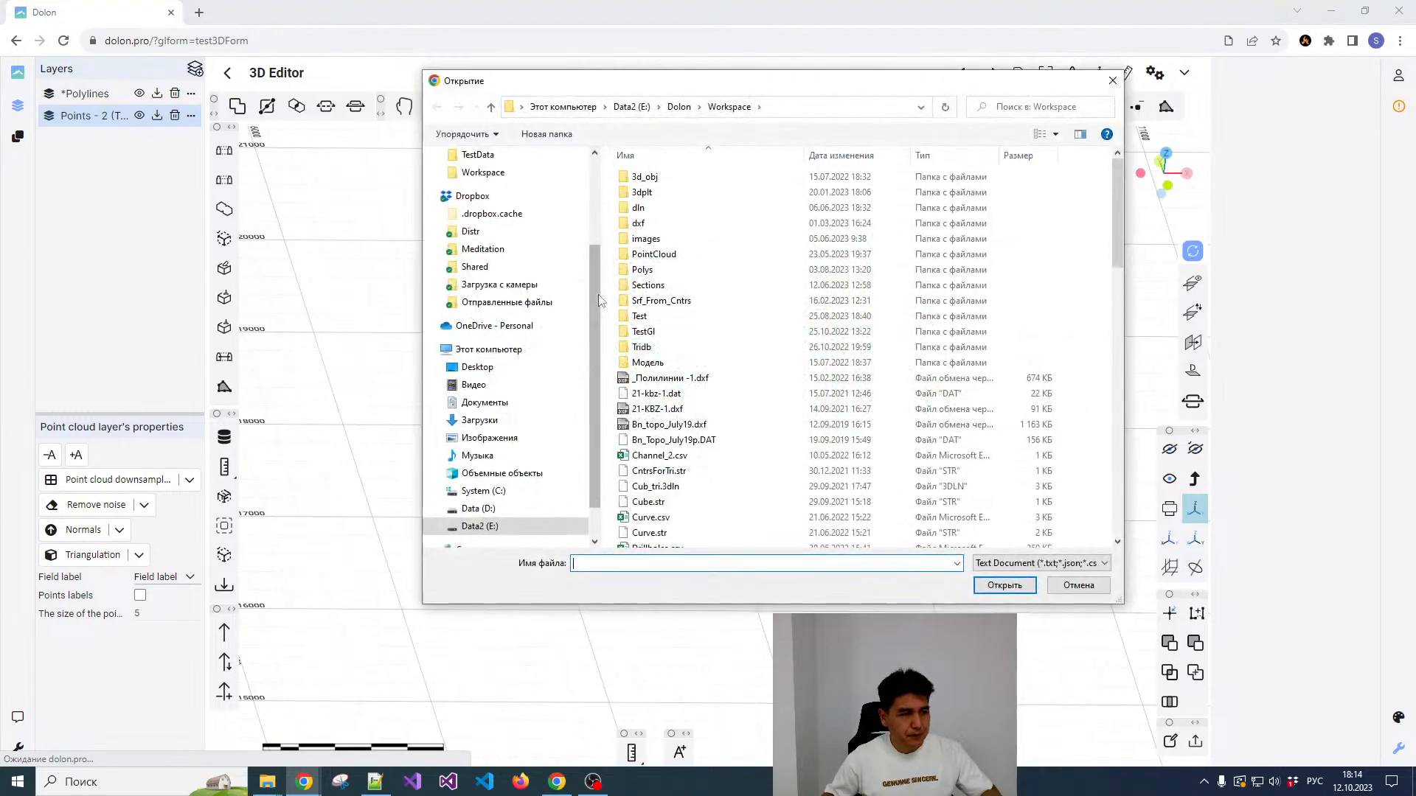
scroll(693, 427, down, 8)
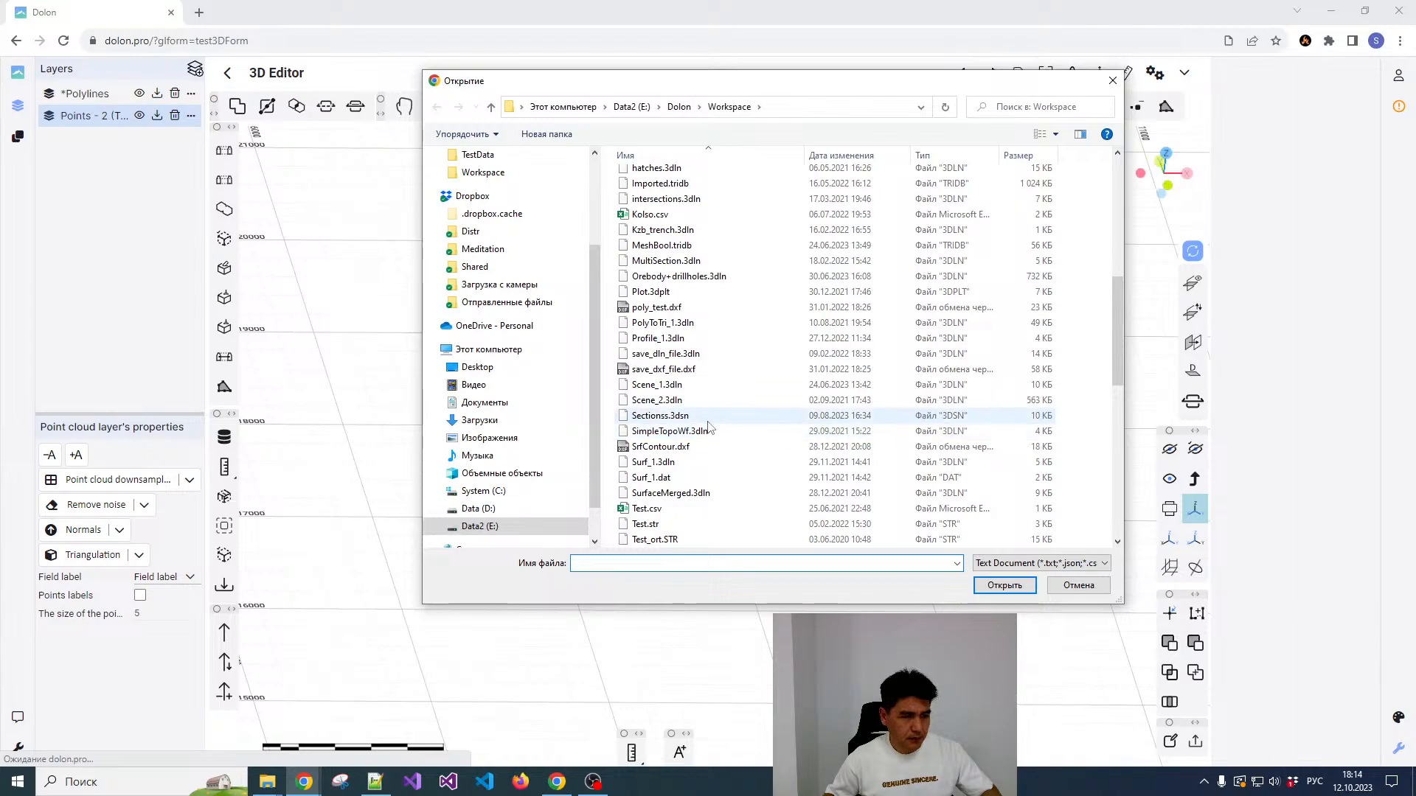
scroll(702, 418, down, 3)
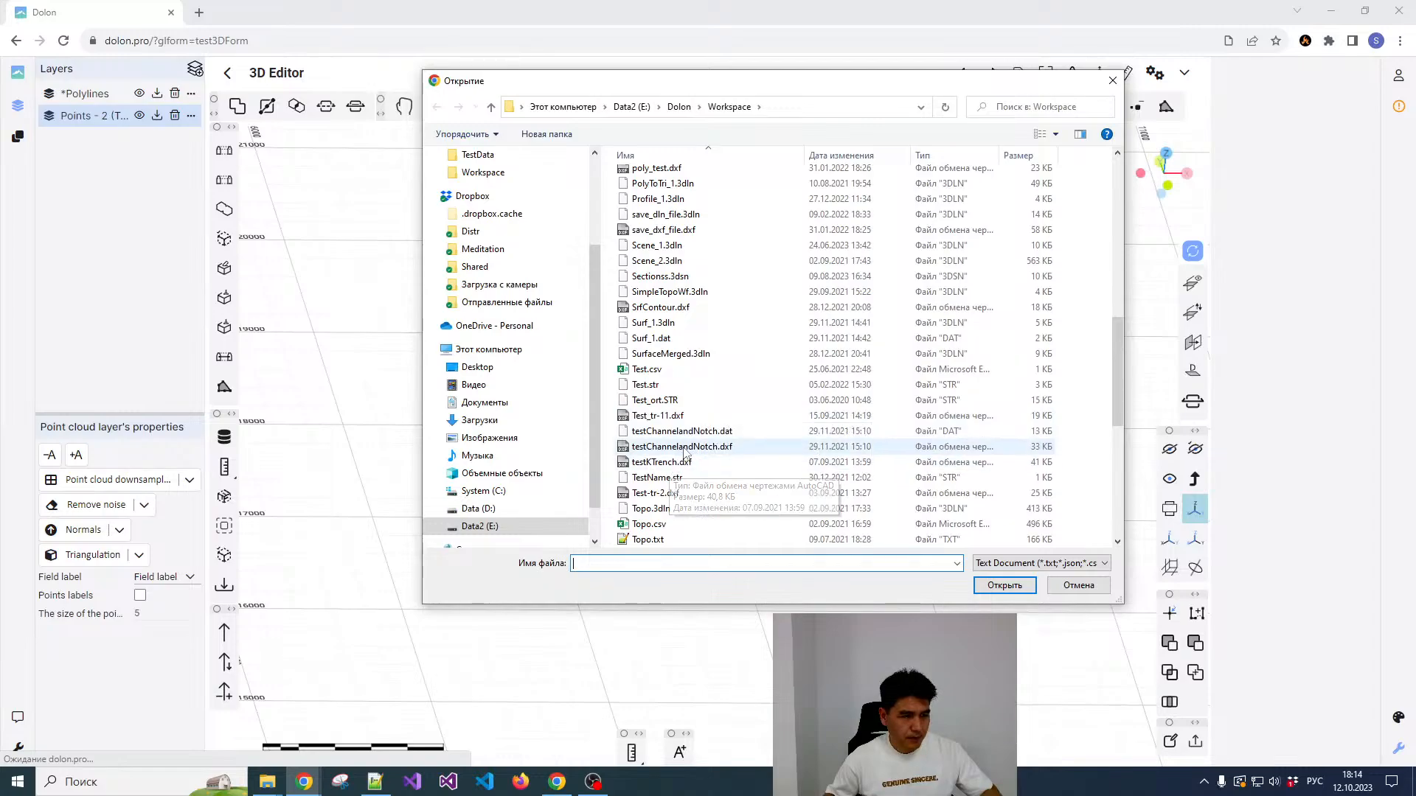
scroll(663, 435, up, 10)
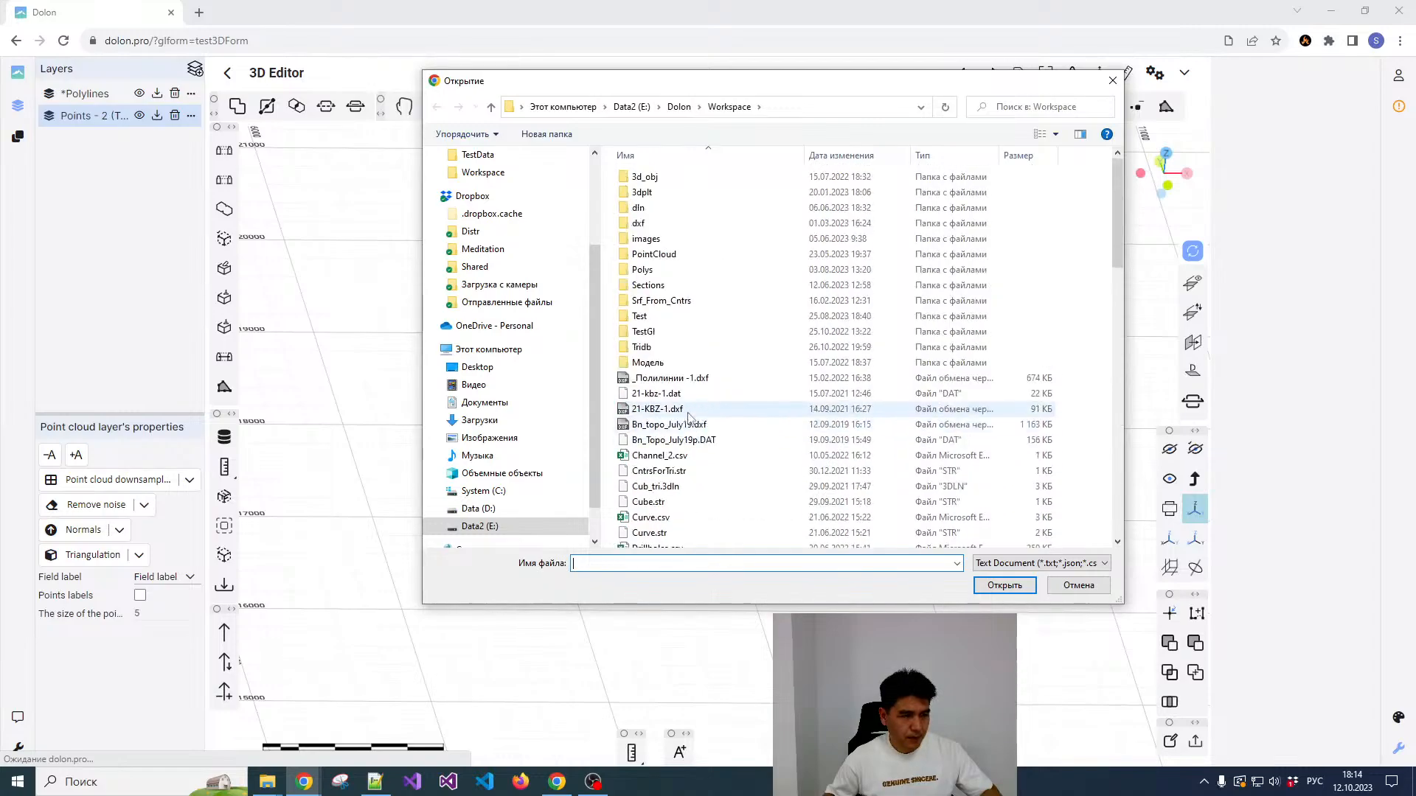
double_click(643, 347)
double_click(649, 178)
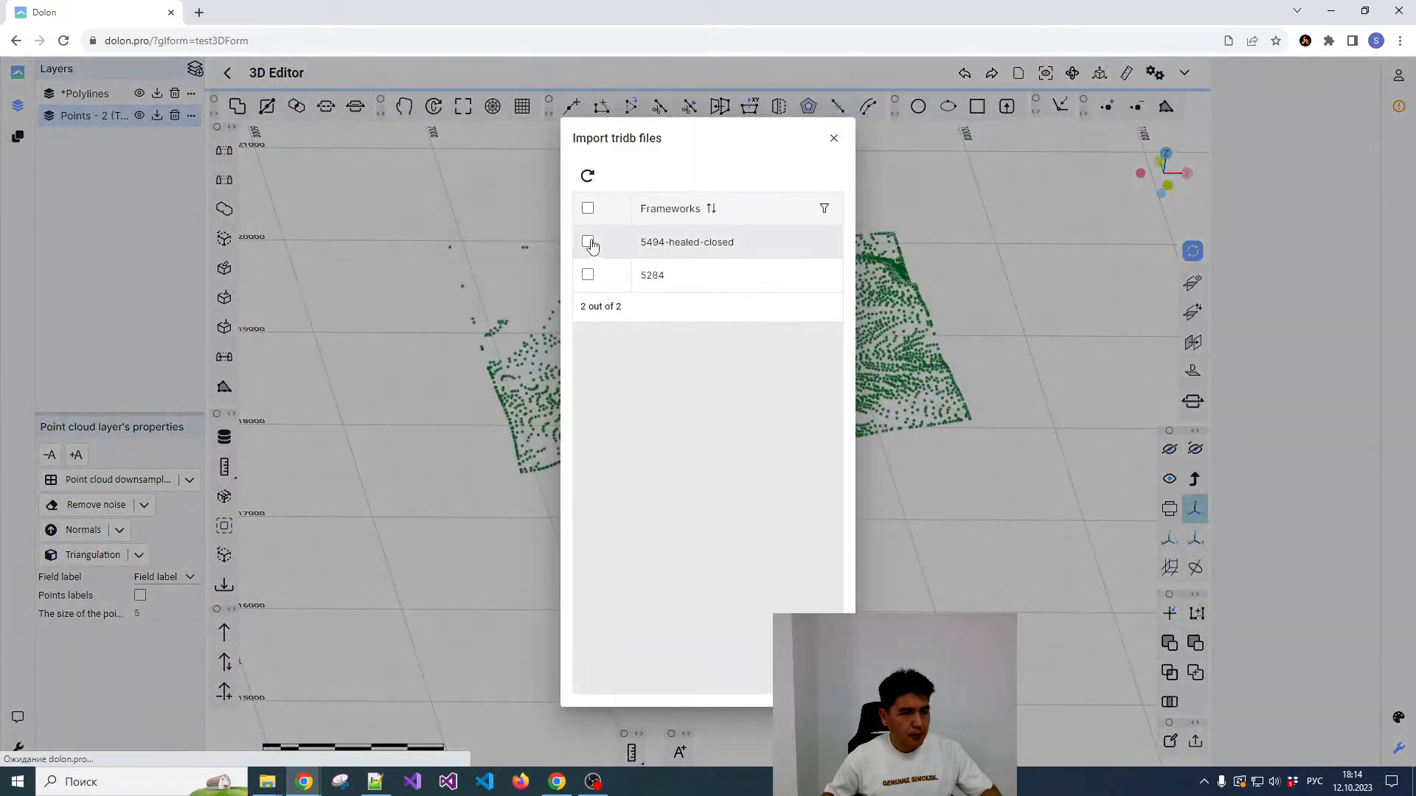
click(589, 243)
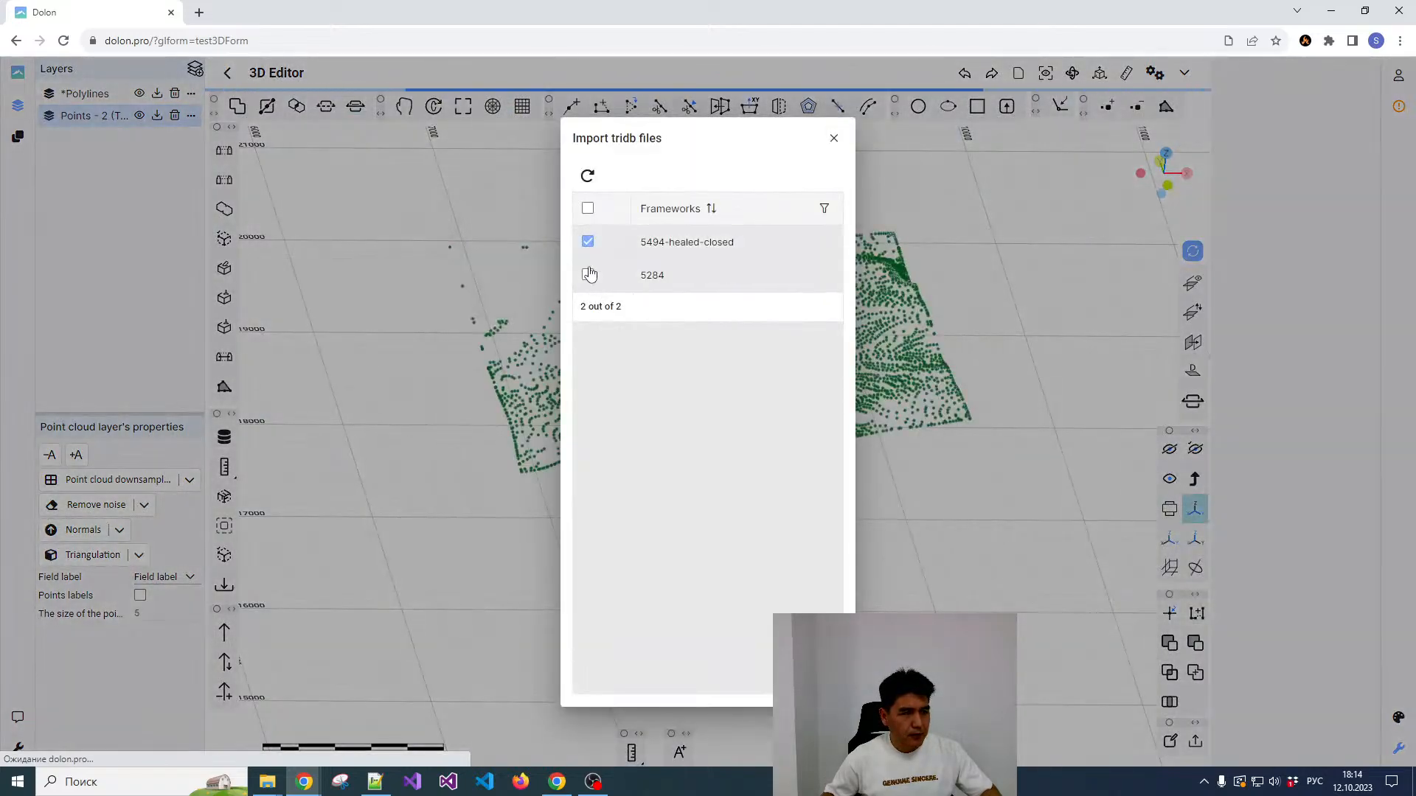
click(589, 275)
click(808, 675)
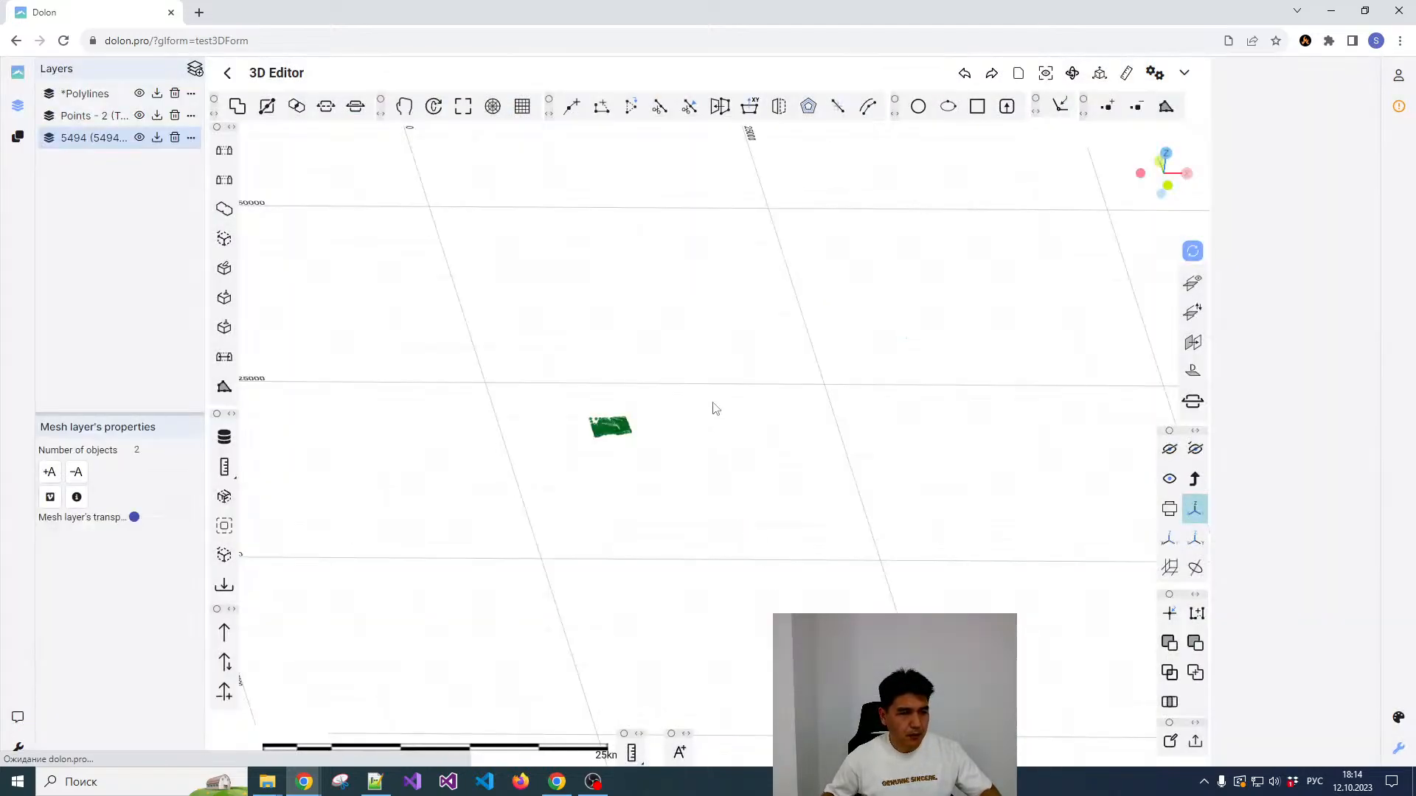
Step: Hide the imported points layer
click(138, 115)
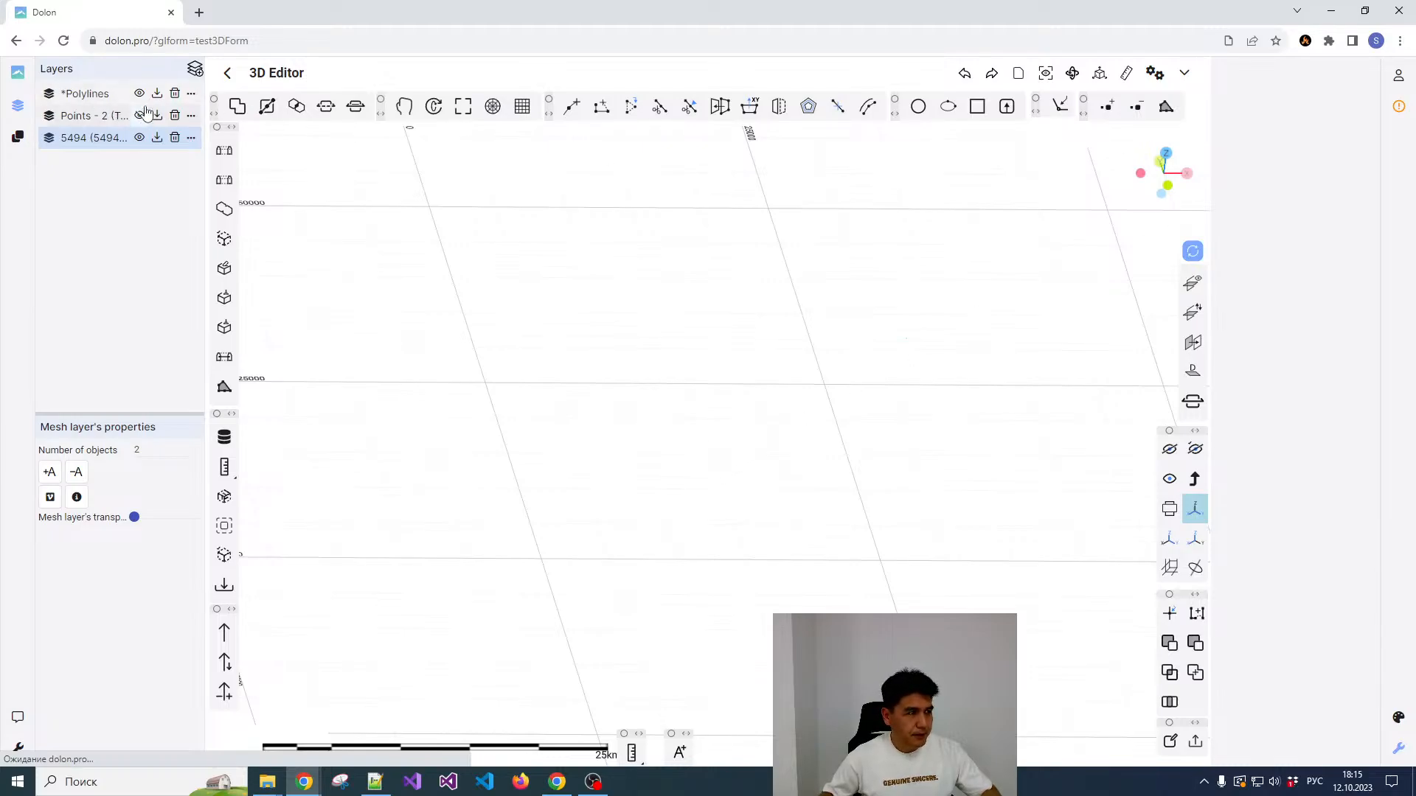
Step: Hide the polylines layer, fit the view to the two imported frameworks, and inspect them up close from a different angle
click(138, 93)
click(1046, 76)
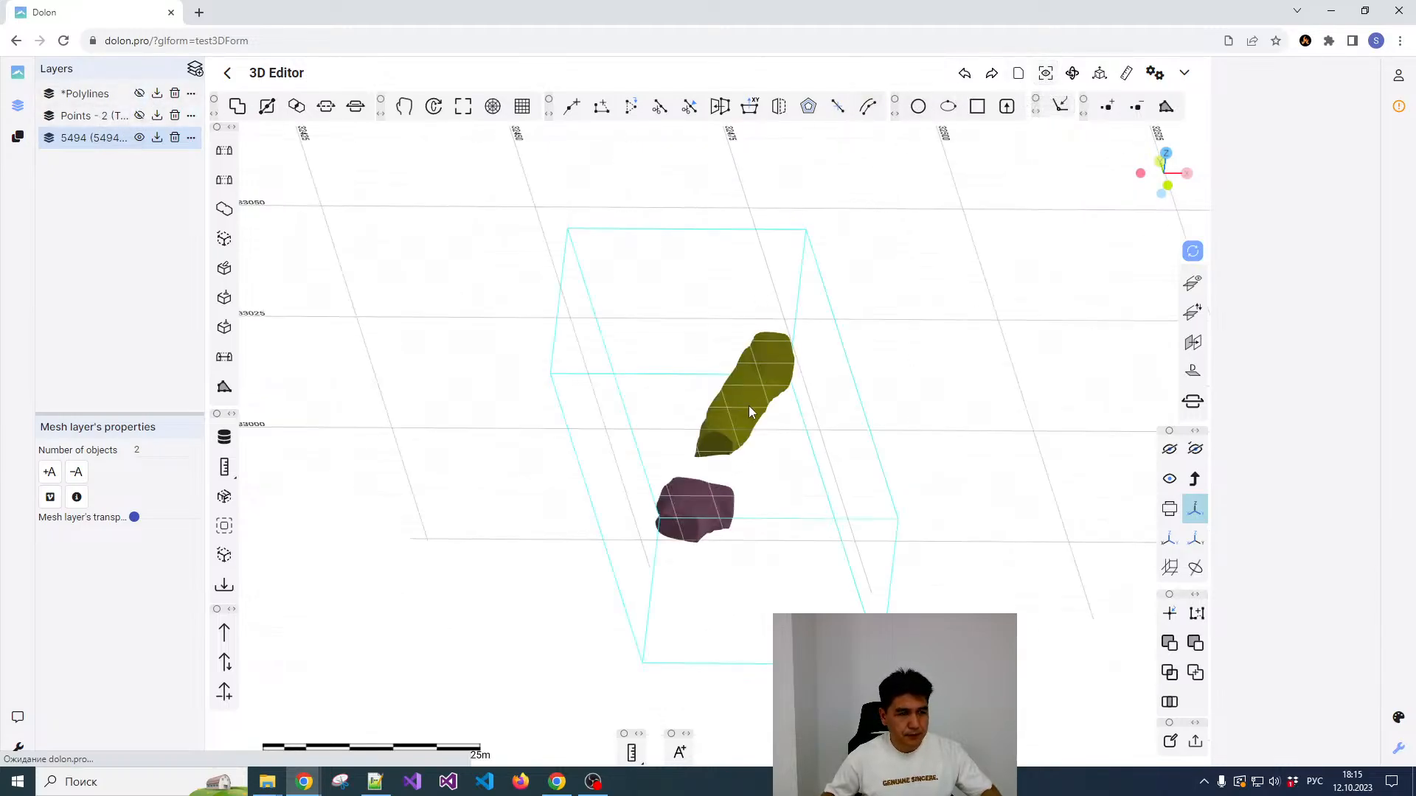
scroll(738, 406, up, 3)
scroll(737, 398, down, 3)
click(752, 385)
drag(791, 376, 818, 356)
click(703, 431)
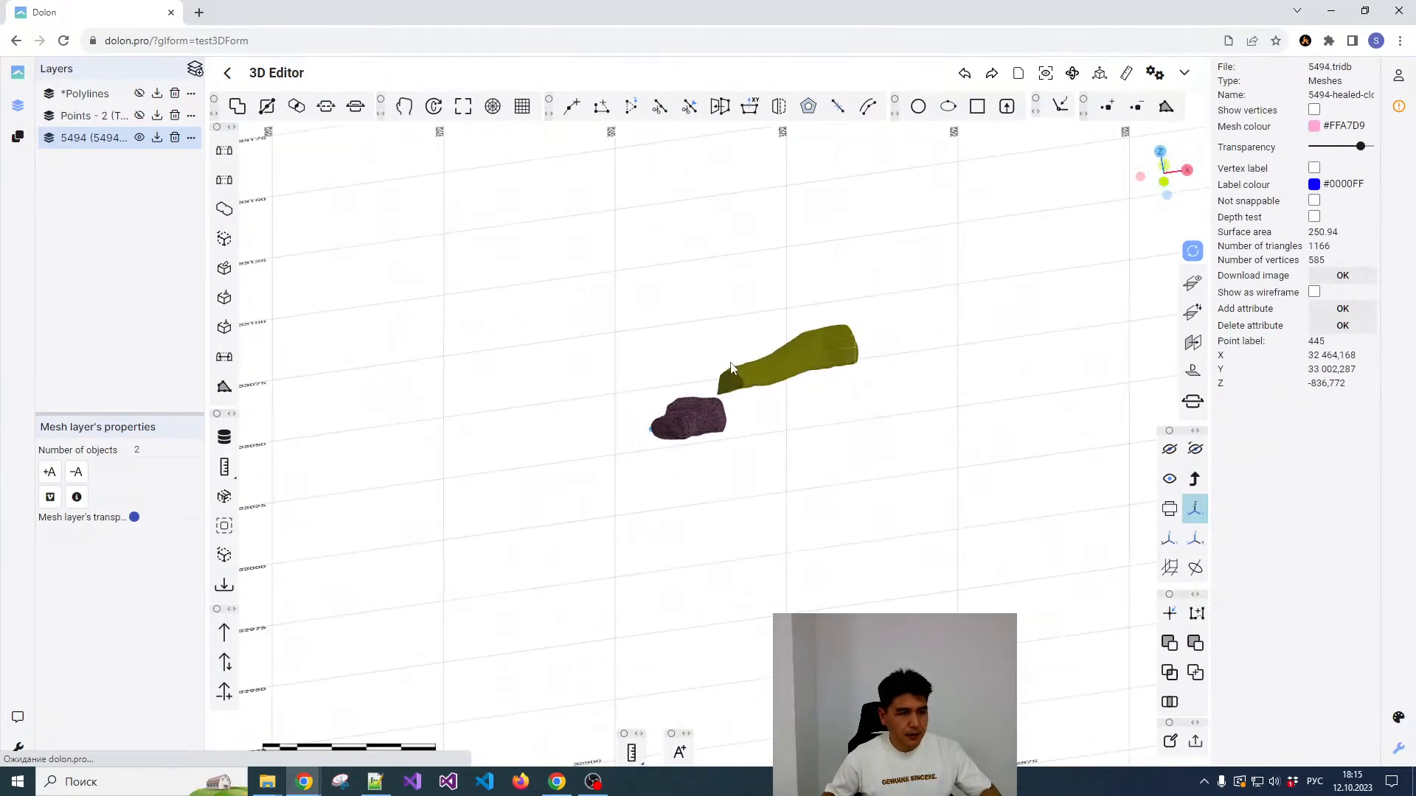
scroll(668, 384, up, 3)
click(691, 370)
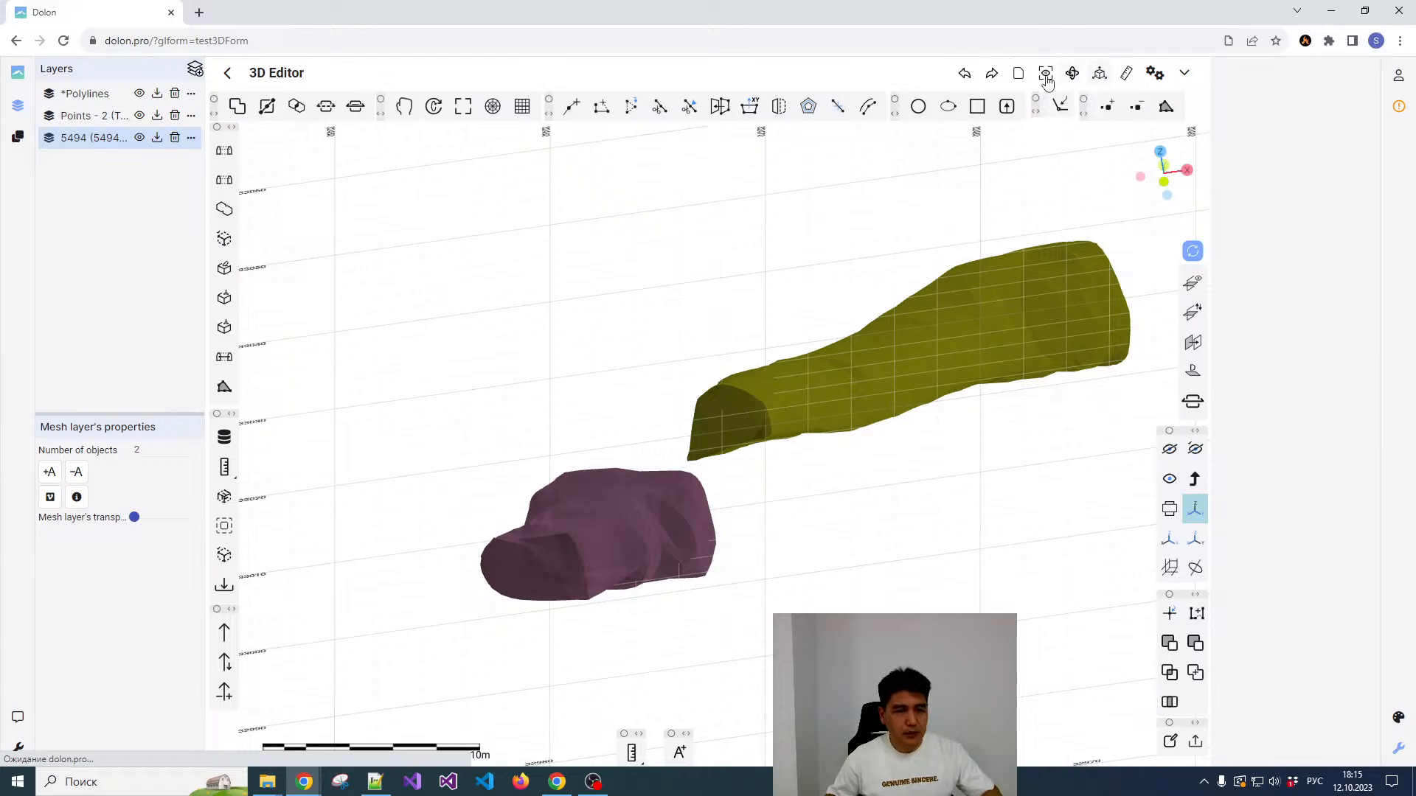
Step: Show the full extent of all layers, and hide the points and polylines layers to refit the view to the frameworks
mouse_move(1013, 82)
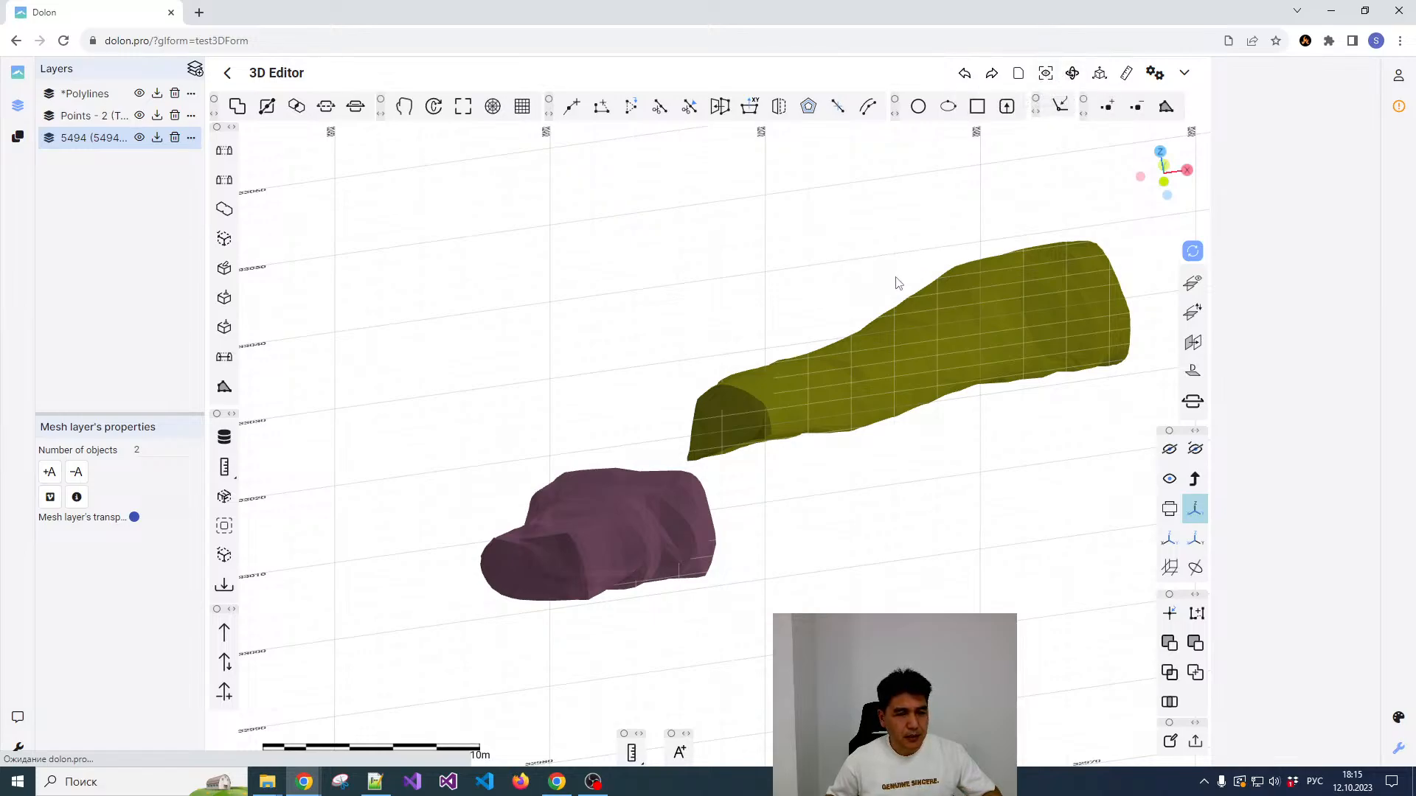
click(1047, 76)
scroll(715, 344, down, 2)
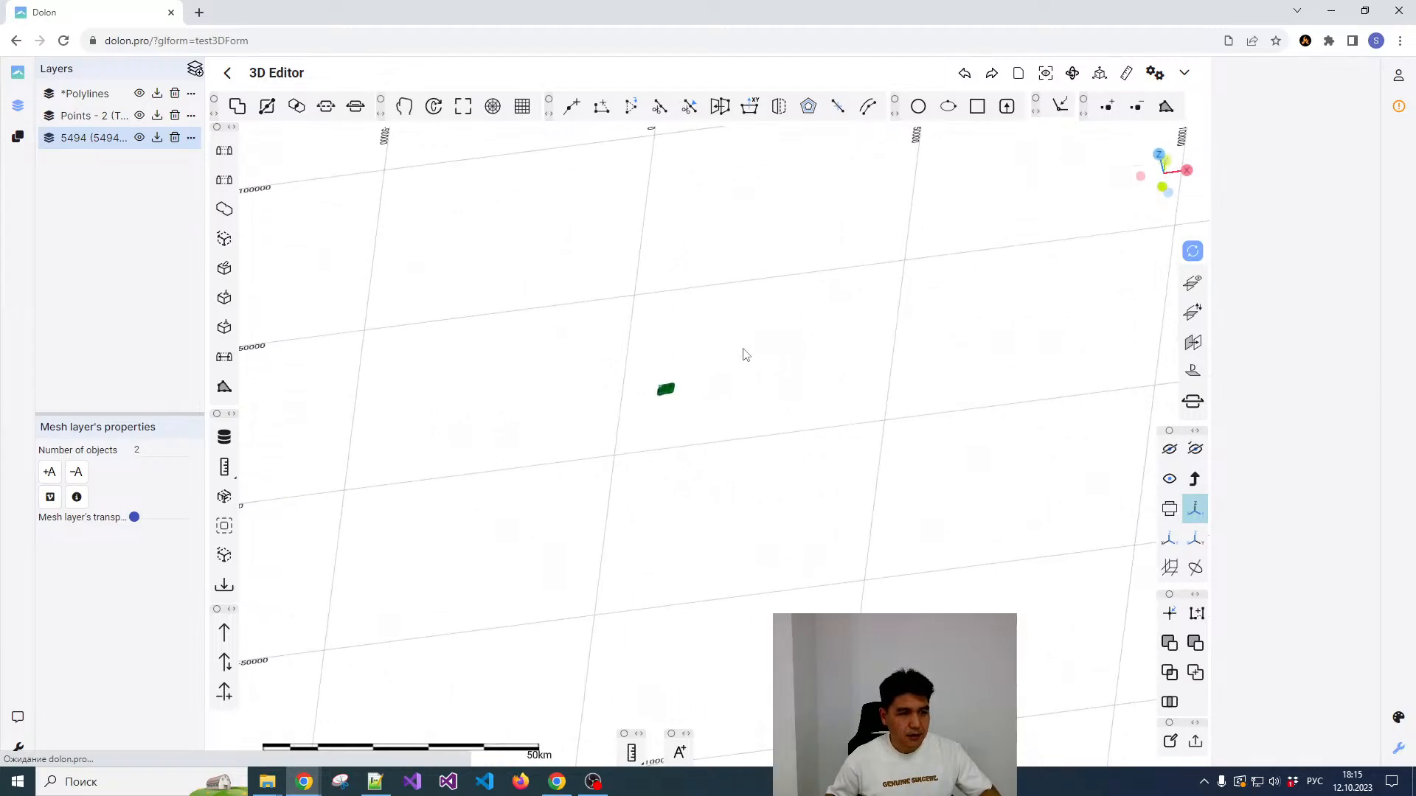
click(1046, 73)
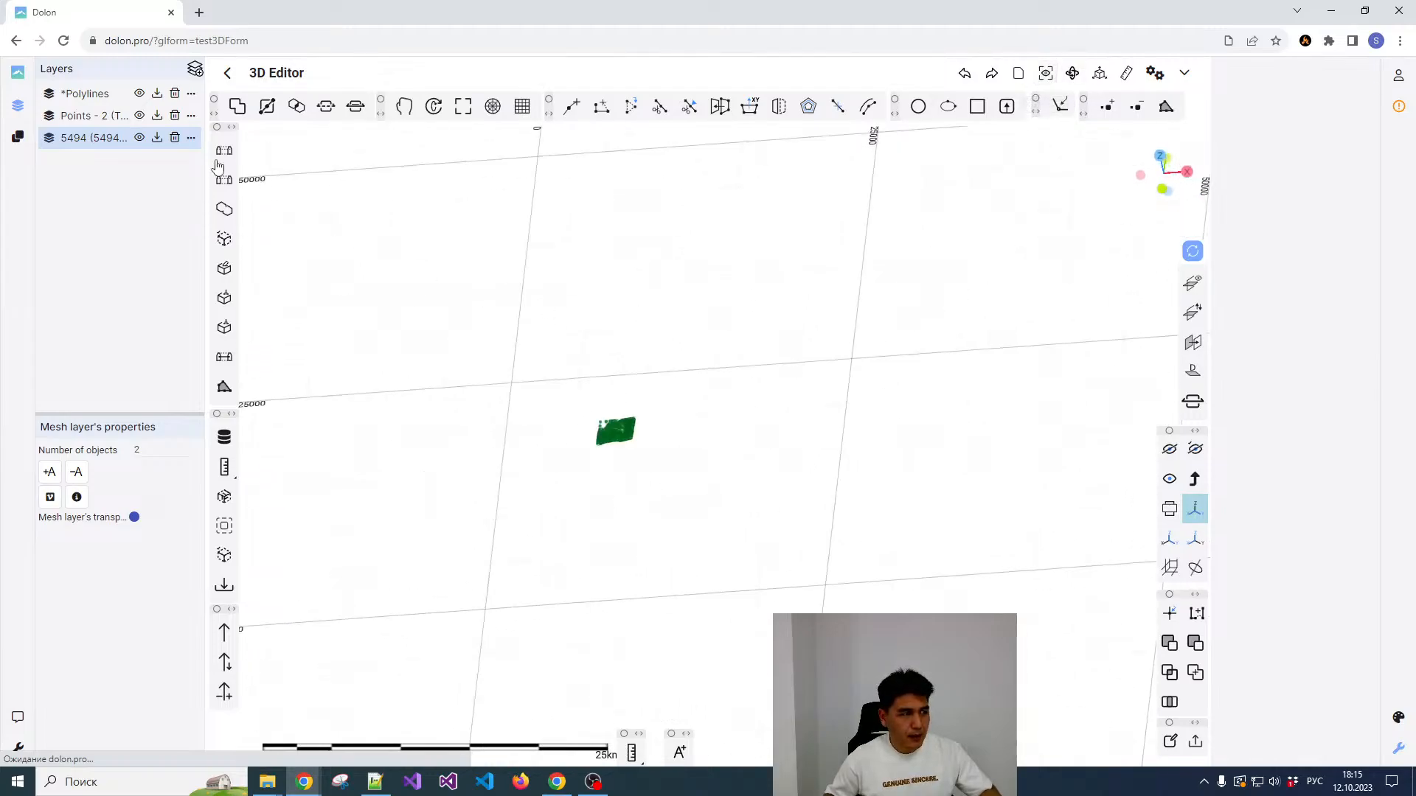
click(139, 115)
click(140, 92)
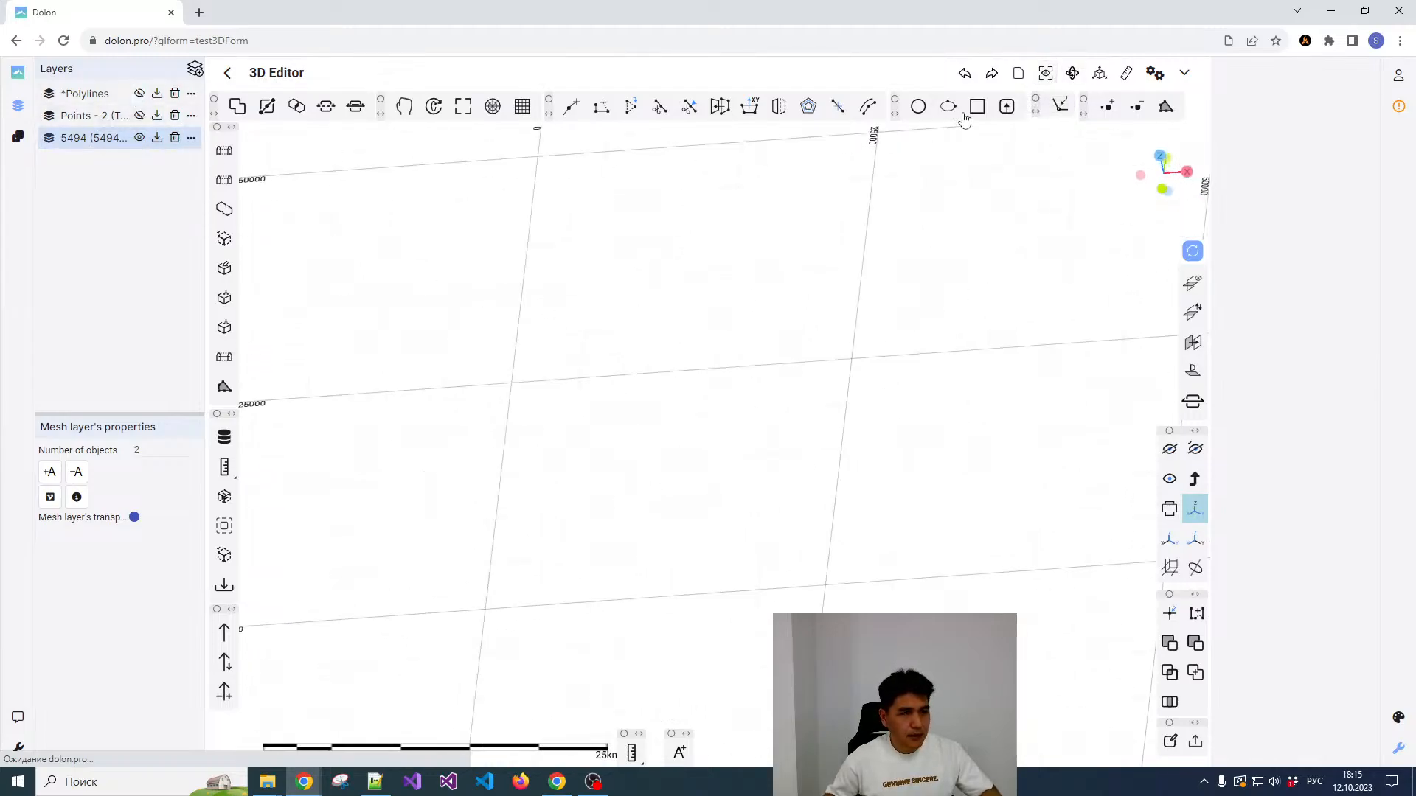
click(1041, 75)
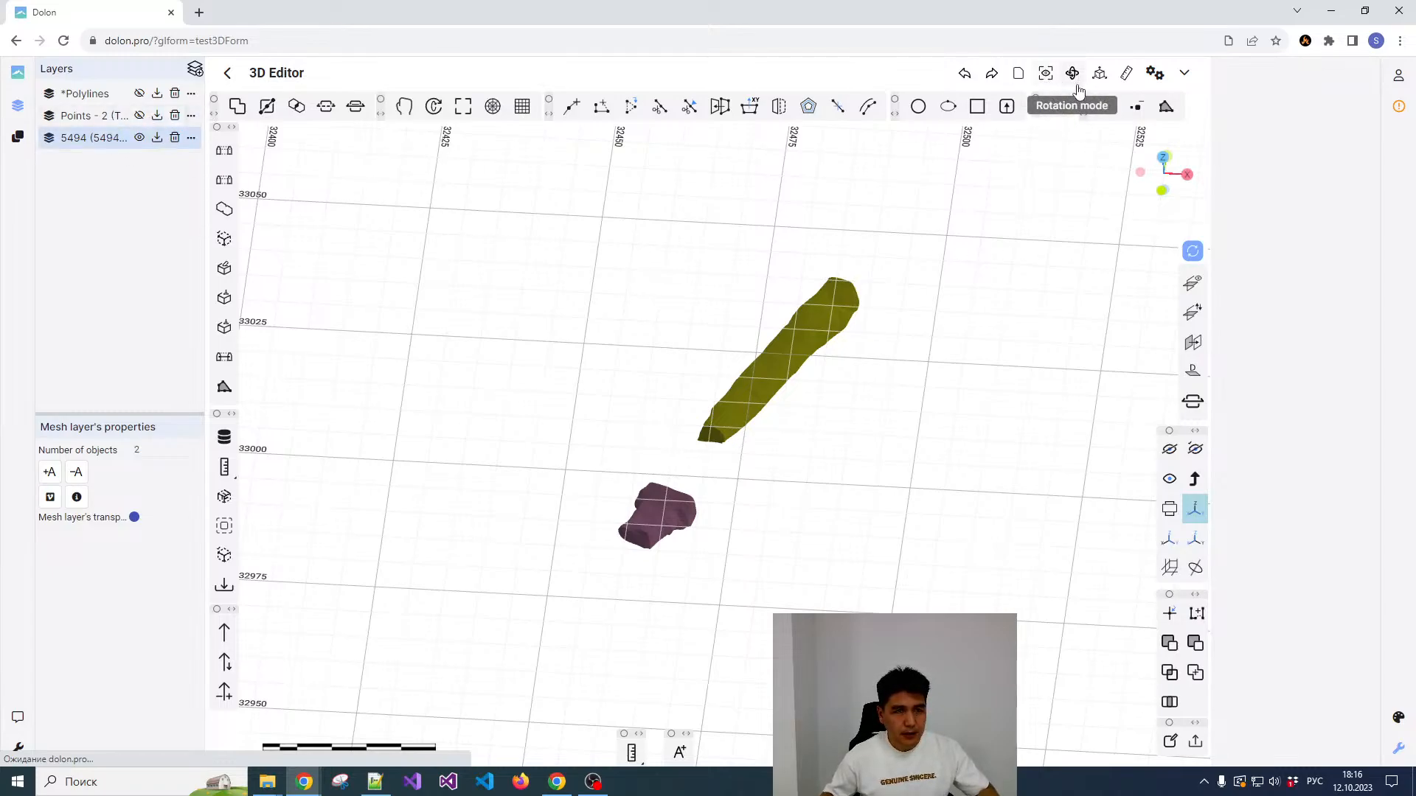
Step: Clear the scene of all layers
click(1099, 73)
click(1094, 102)
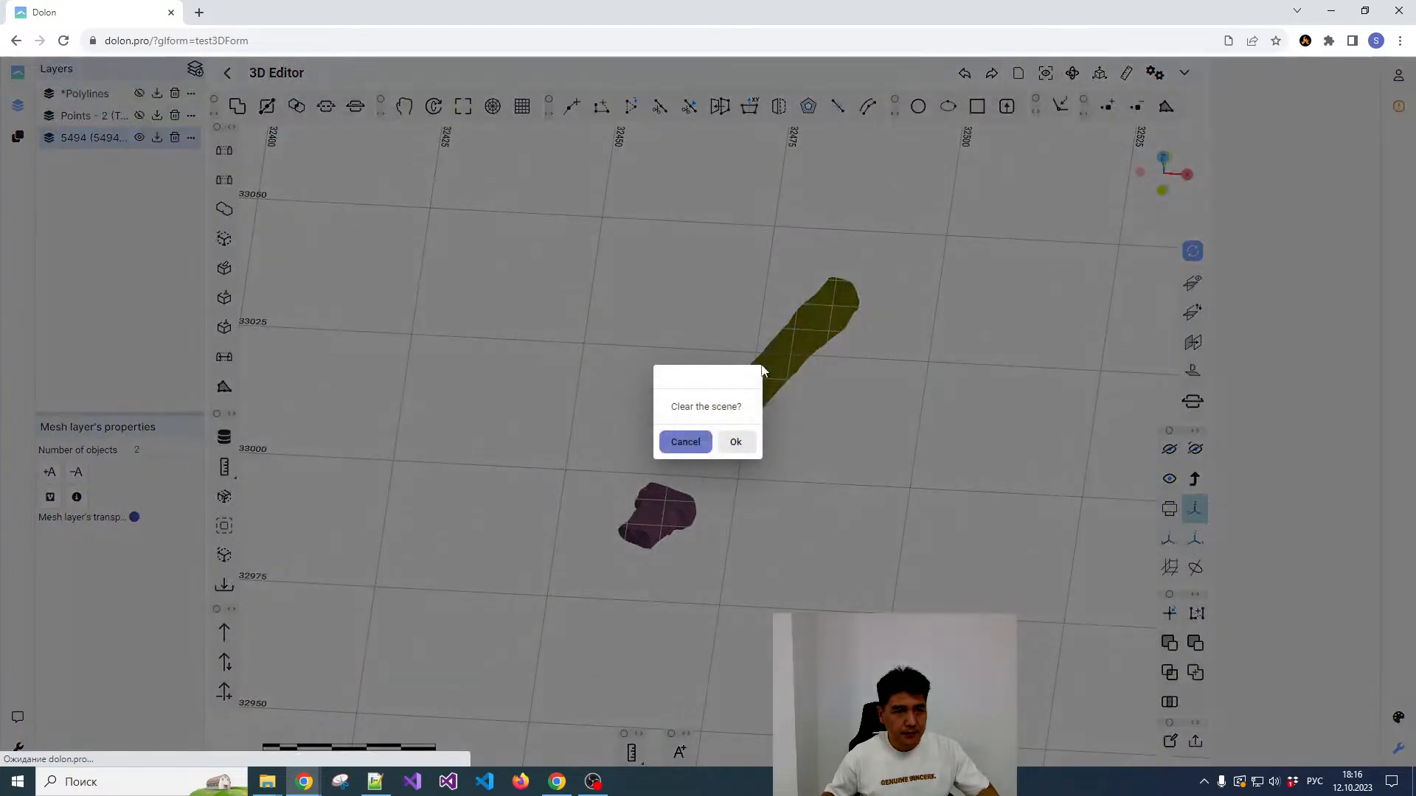
click(738, 441)
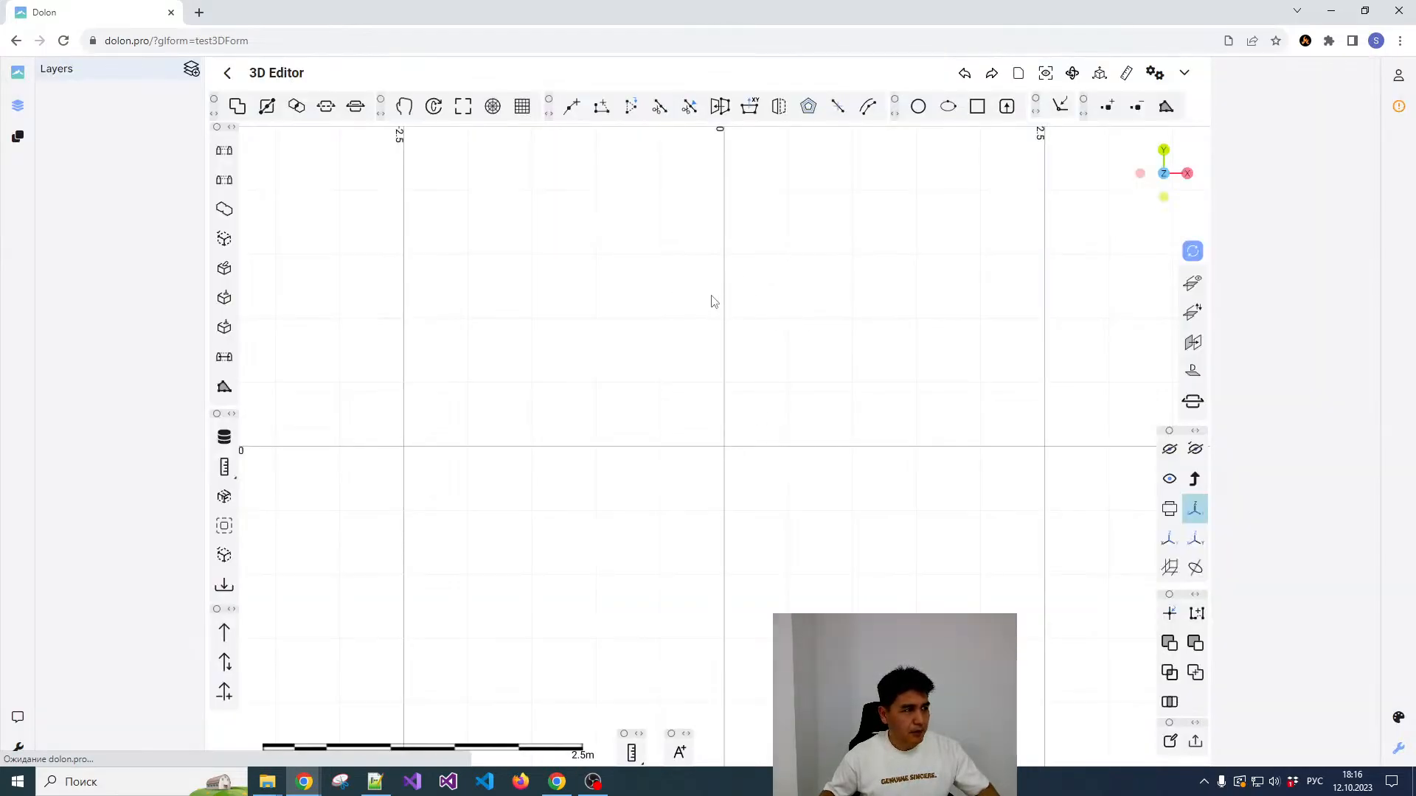
Step: Import the image лист 1b.jpg from the Sample folder on the Data2 (E:) drive
scroll(820, 324, down, 10)
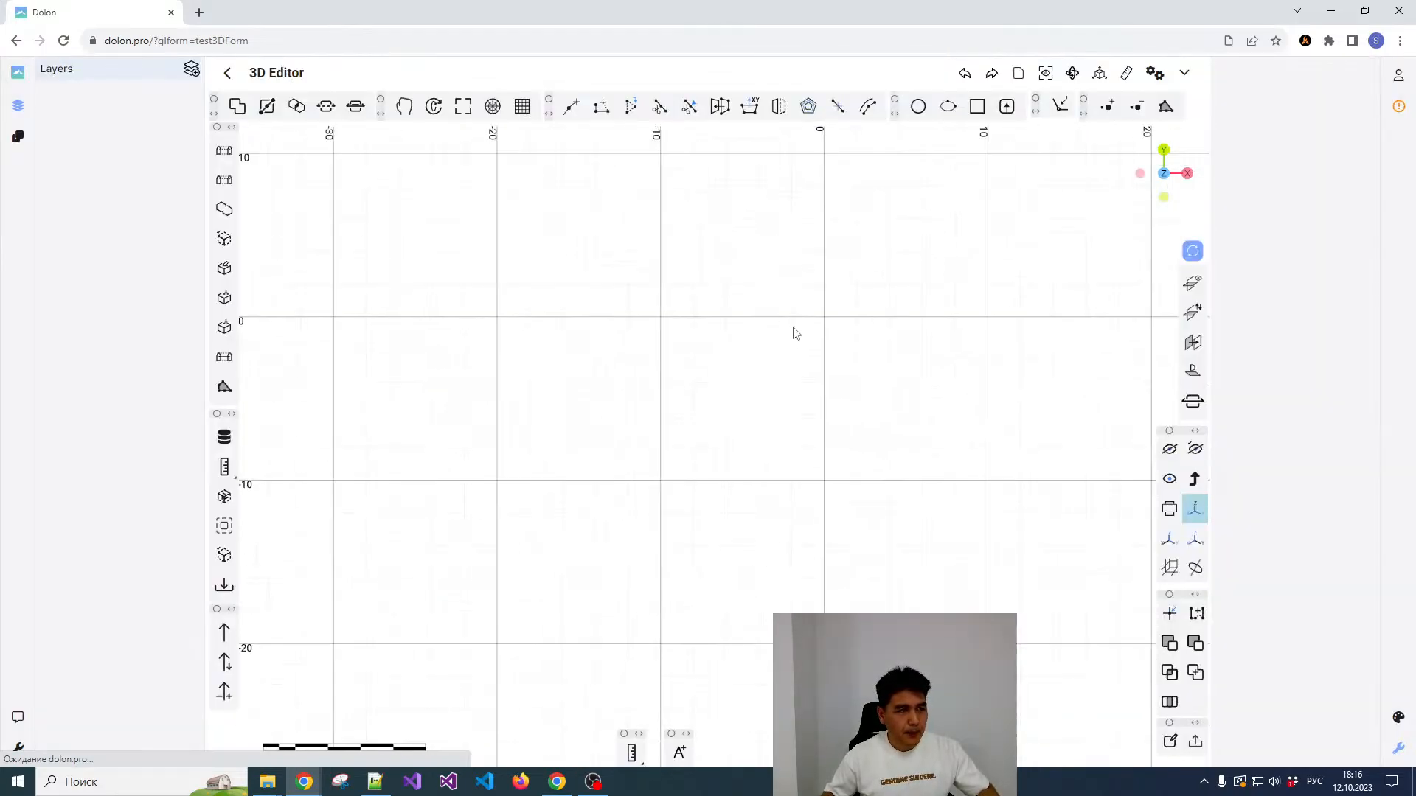
scroll(795, 334, down, 8)
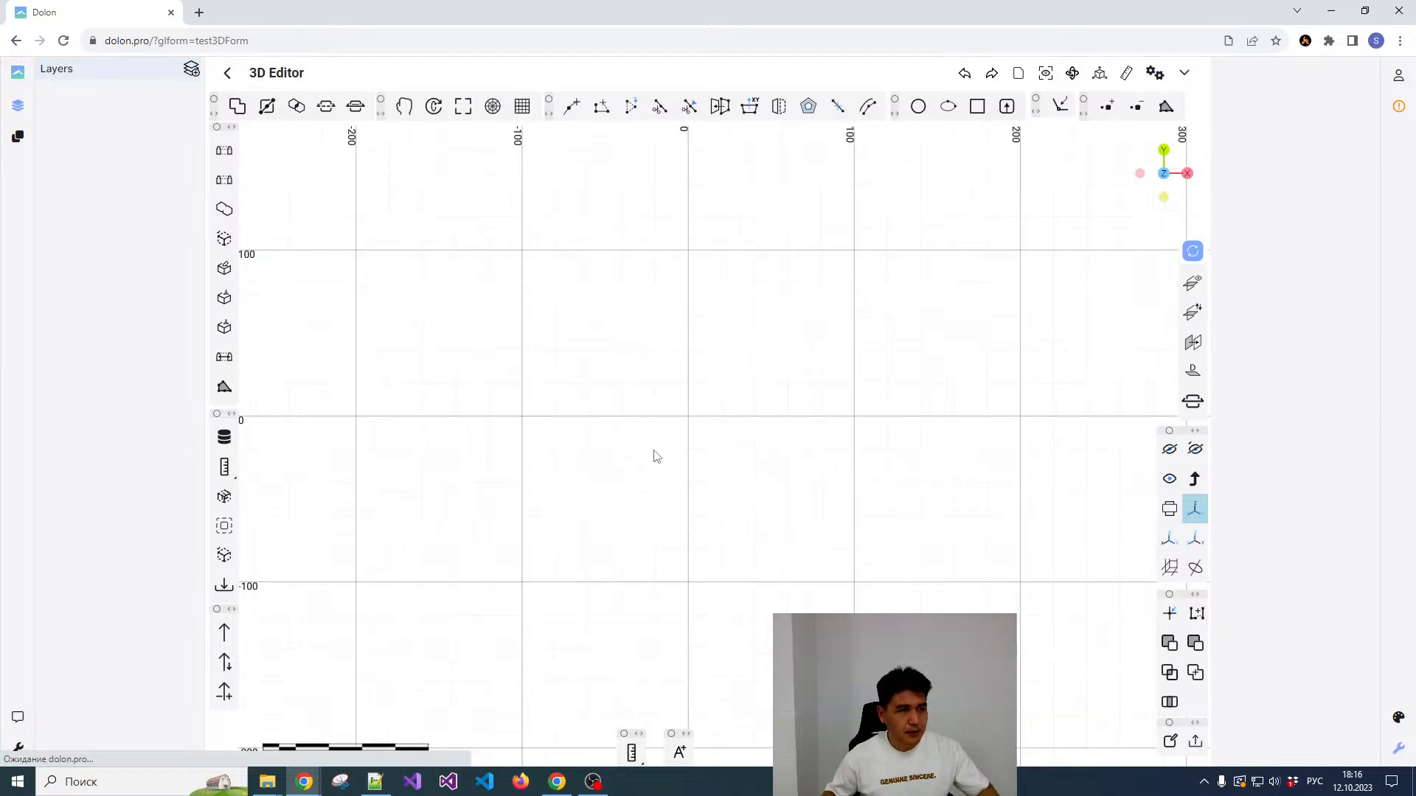
scroll(654, 451, down, 1)
scroll(704, 415, up, 1)
mouse_move(1020, 80)
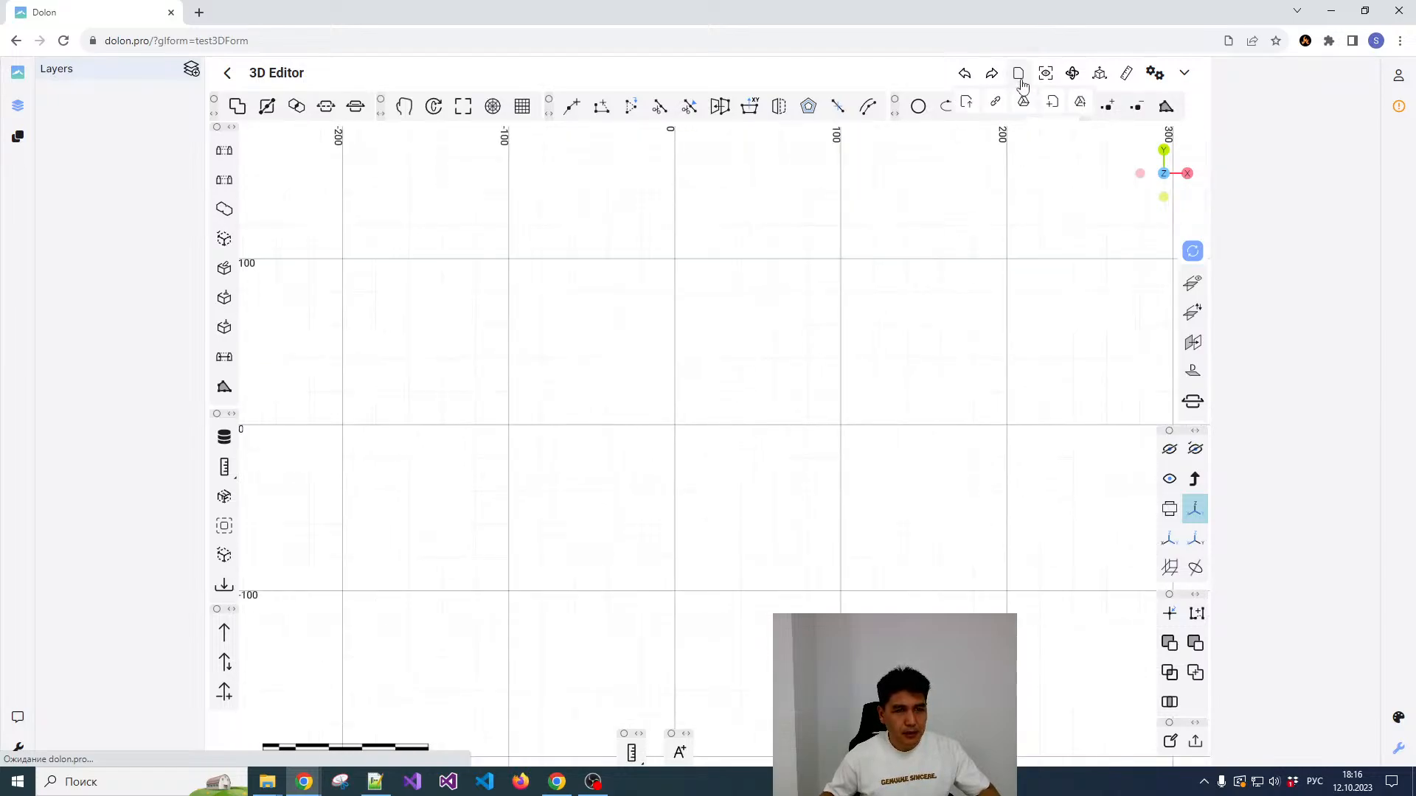
click(967, 107)
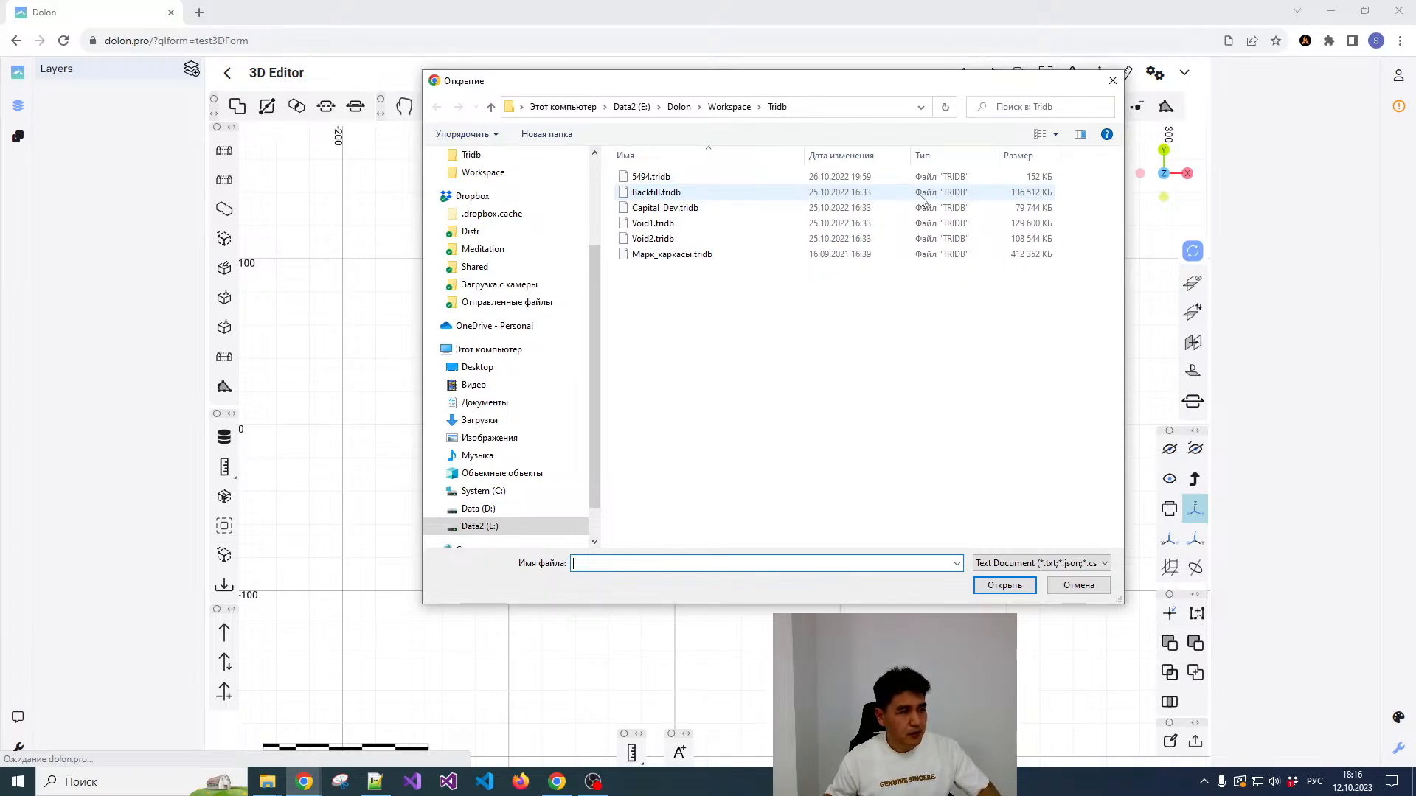
click(729, 106)
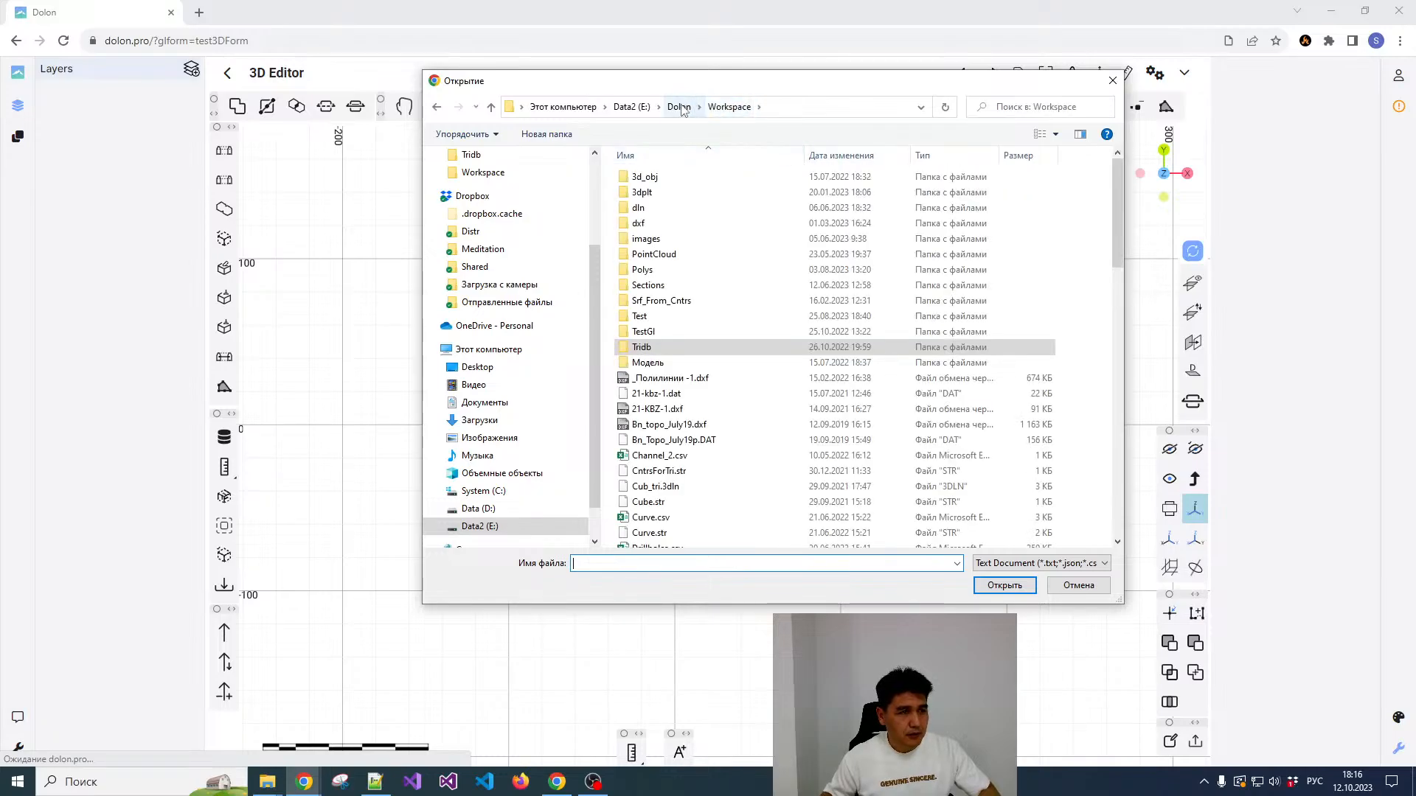
click(680, 108)
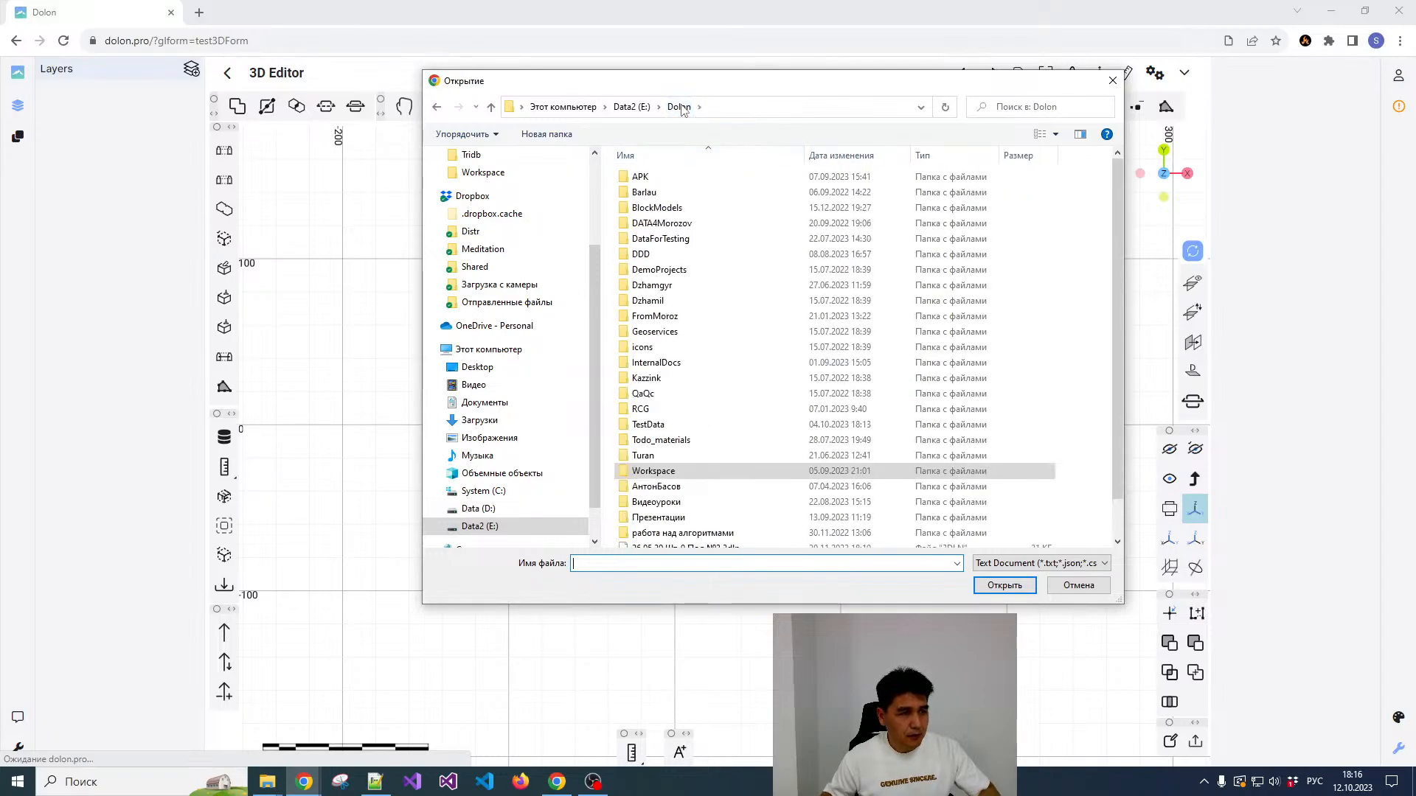
click(632, 107)
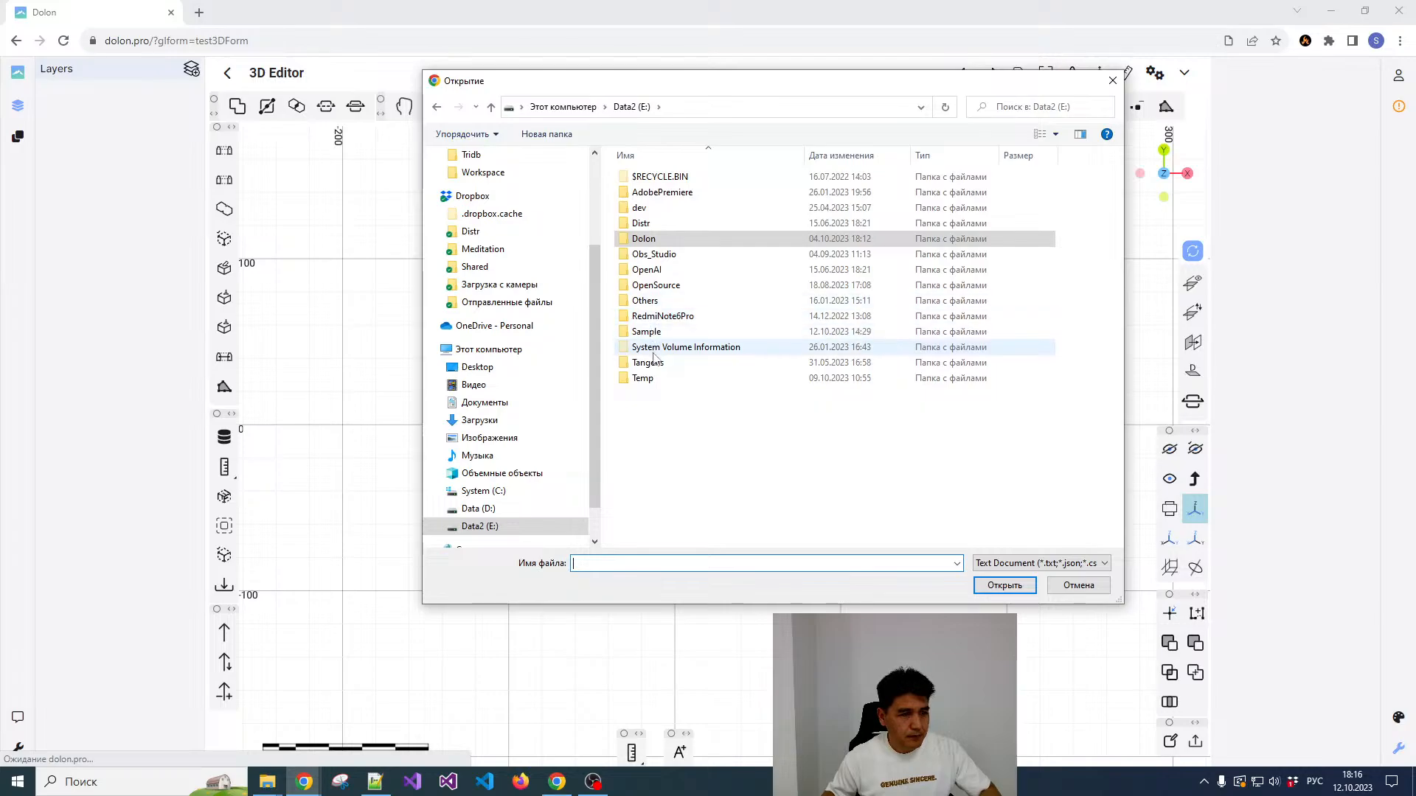
double_click(646, 331)
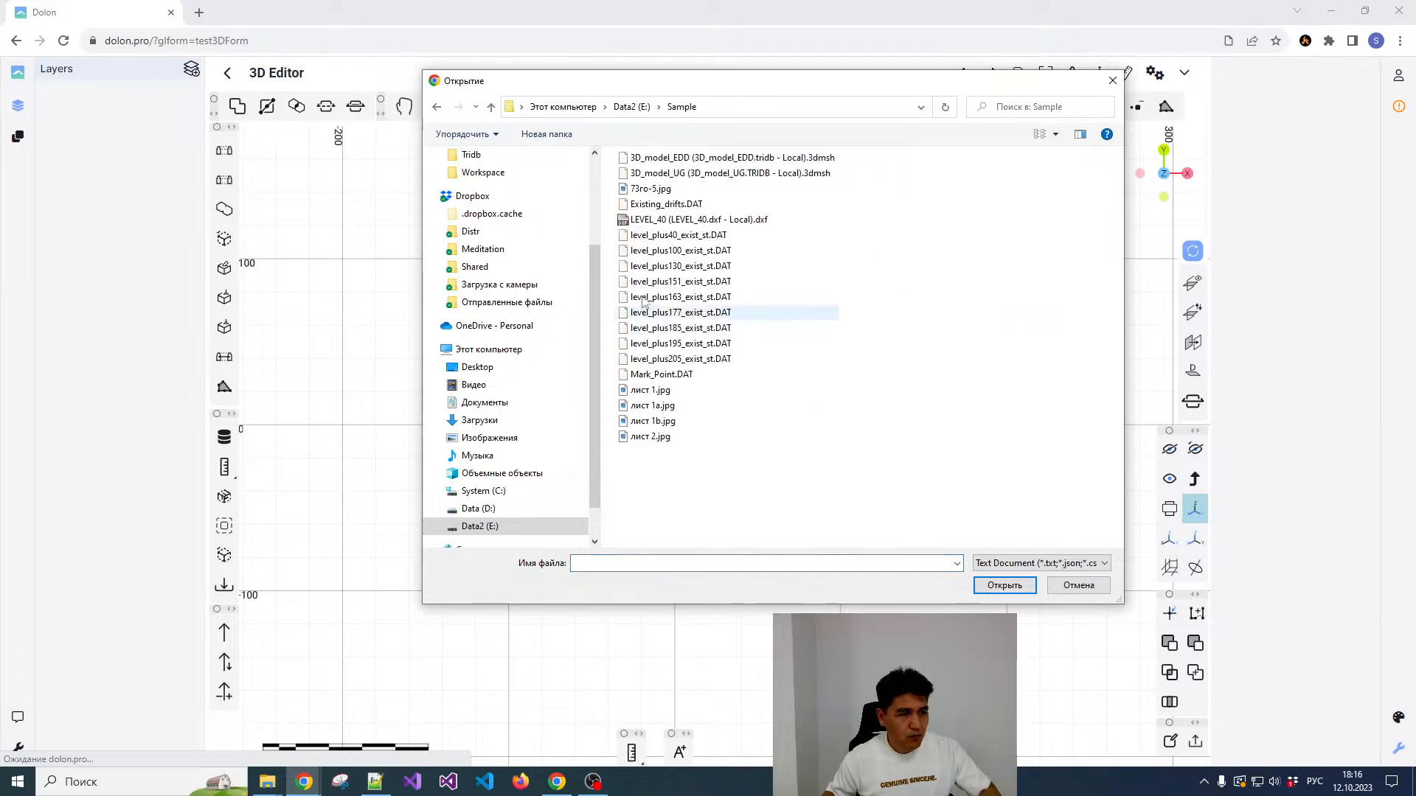
double_click(663, 405)
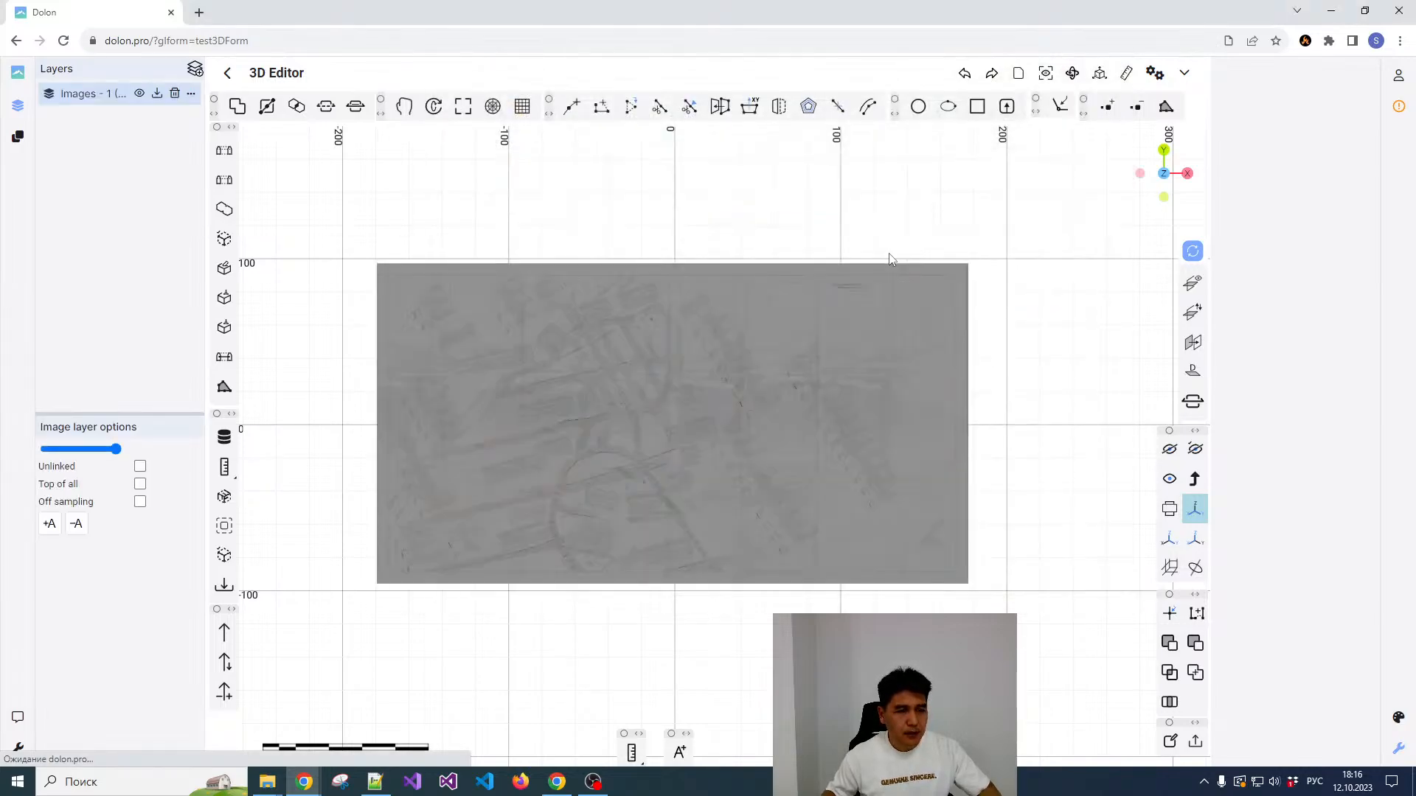
Step: Examine the imported mine plan image up close and as a whole, including the coordinate grid labels near its upper-left corner
scroll(912, 355, down, 2)
scroll(679, 351, up, 5)
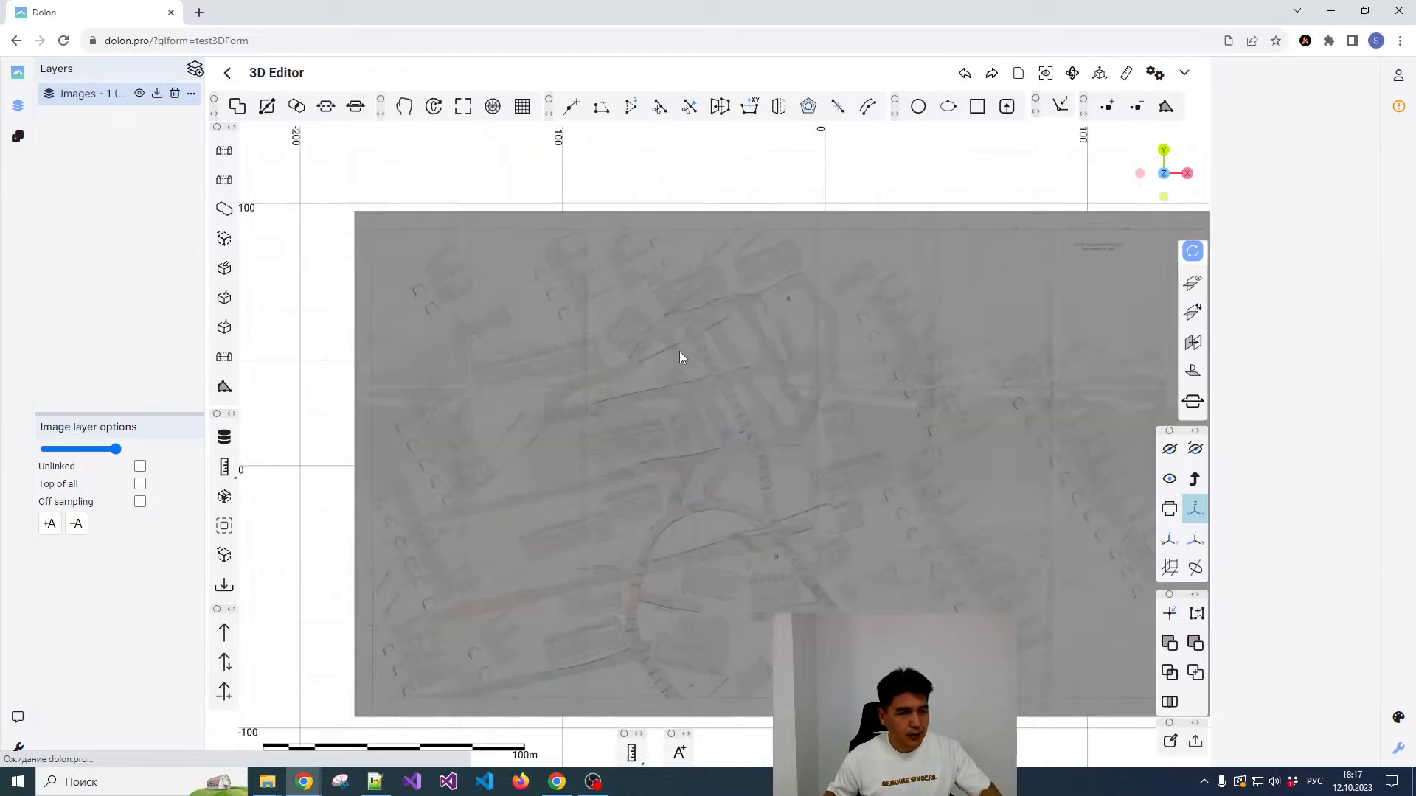
scroll(726, 315, up, 3)
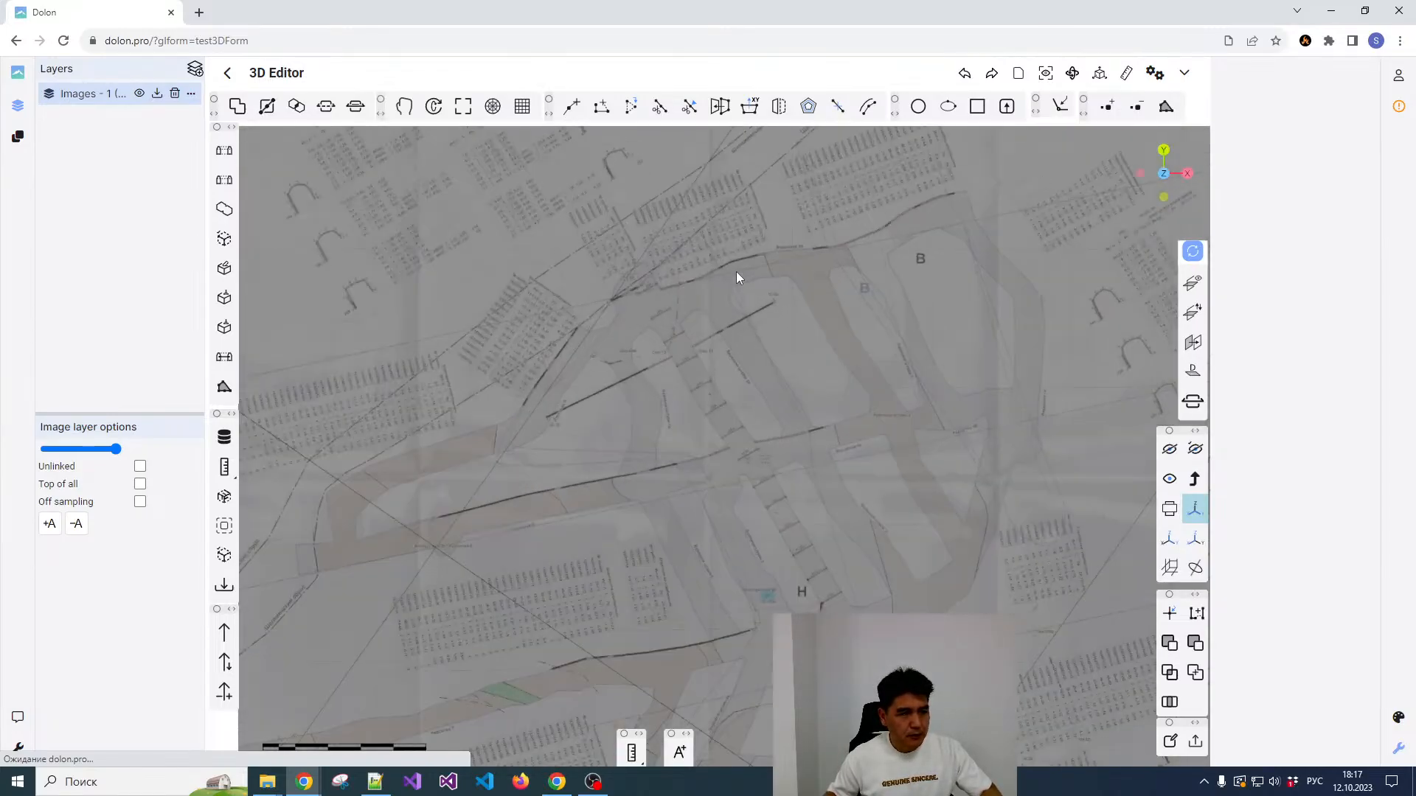
scroll(730, 258, down, 3)
scroll(735, 347, up, 5)
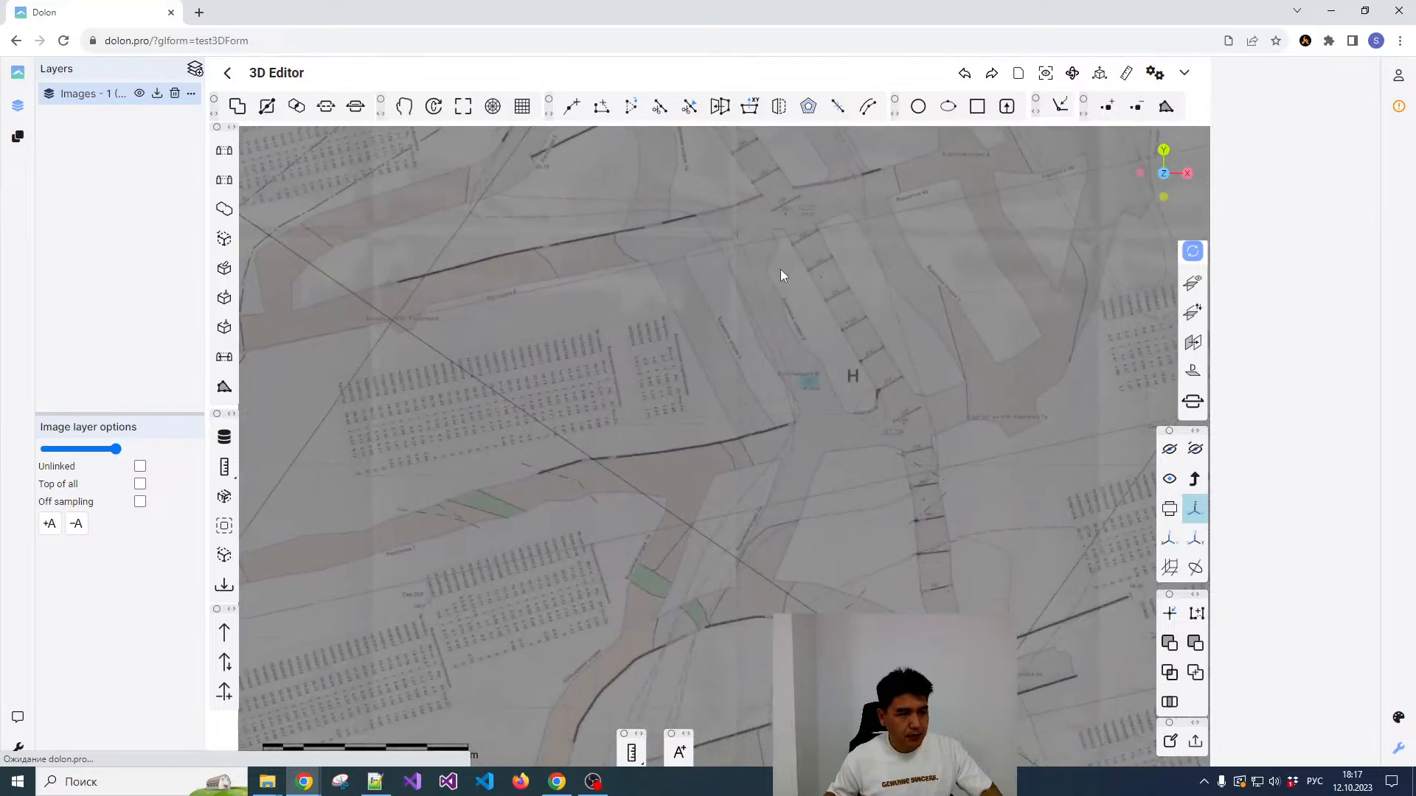
scroll(821, 341, down, 4)
scroll(737, 440, up, 3)
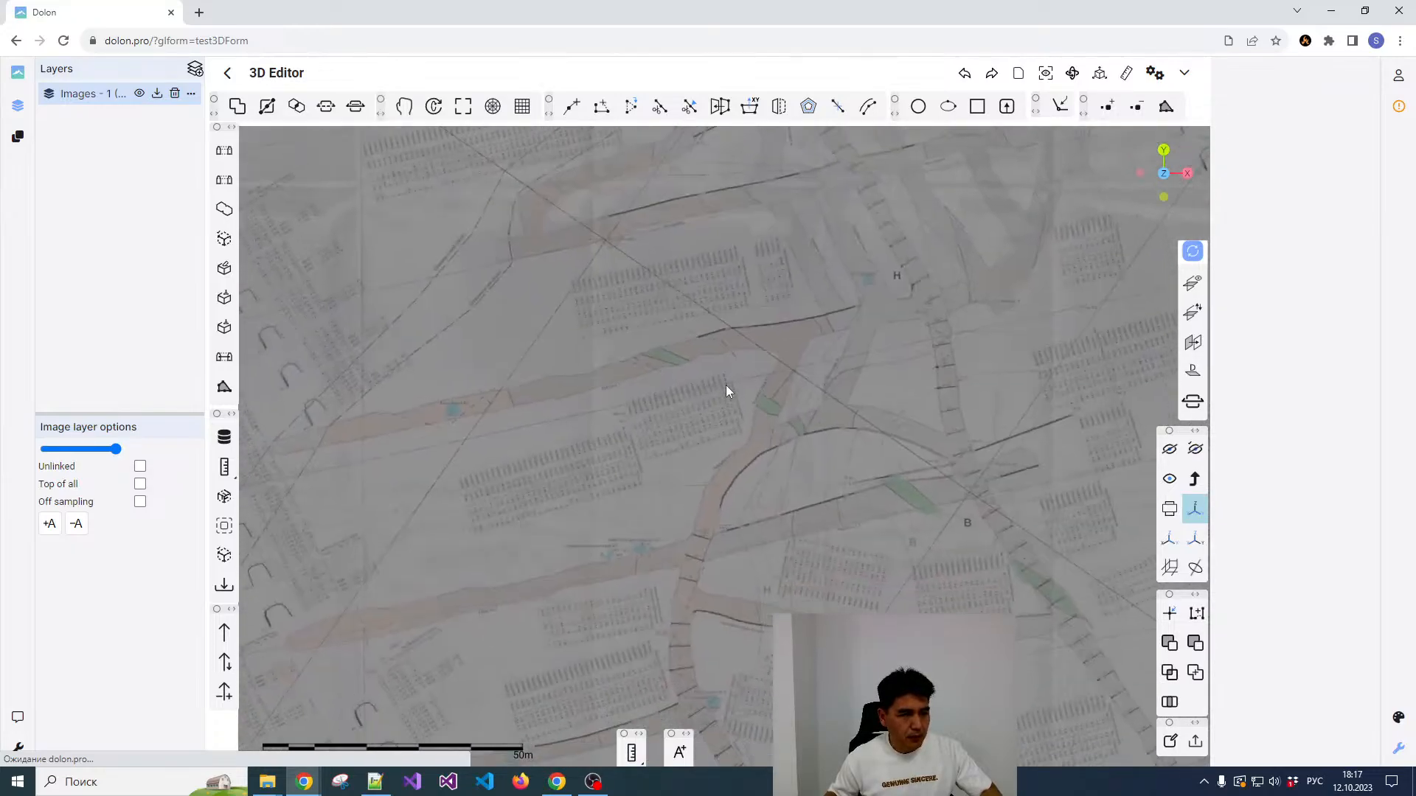
scroll(827, 347, down, 3)
scroll(832, 367, up, 2)
scroll(835, 370, down, 4)
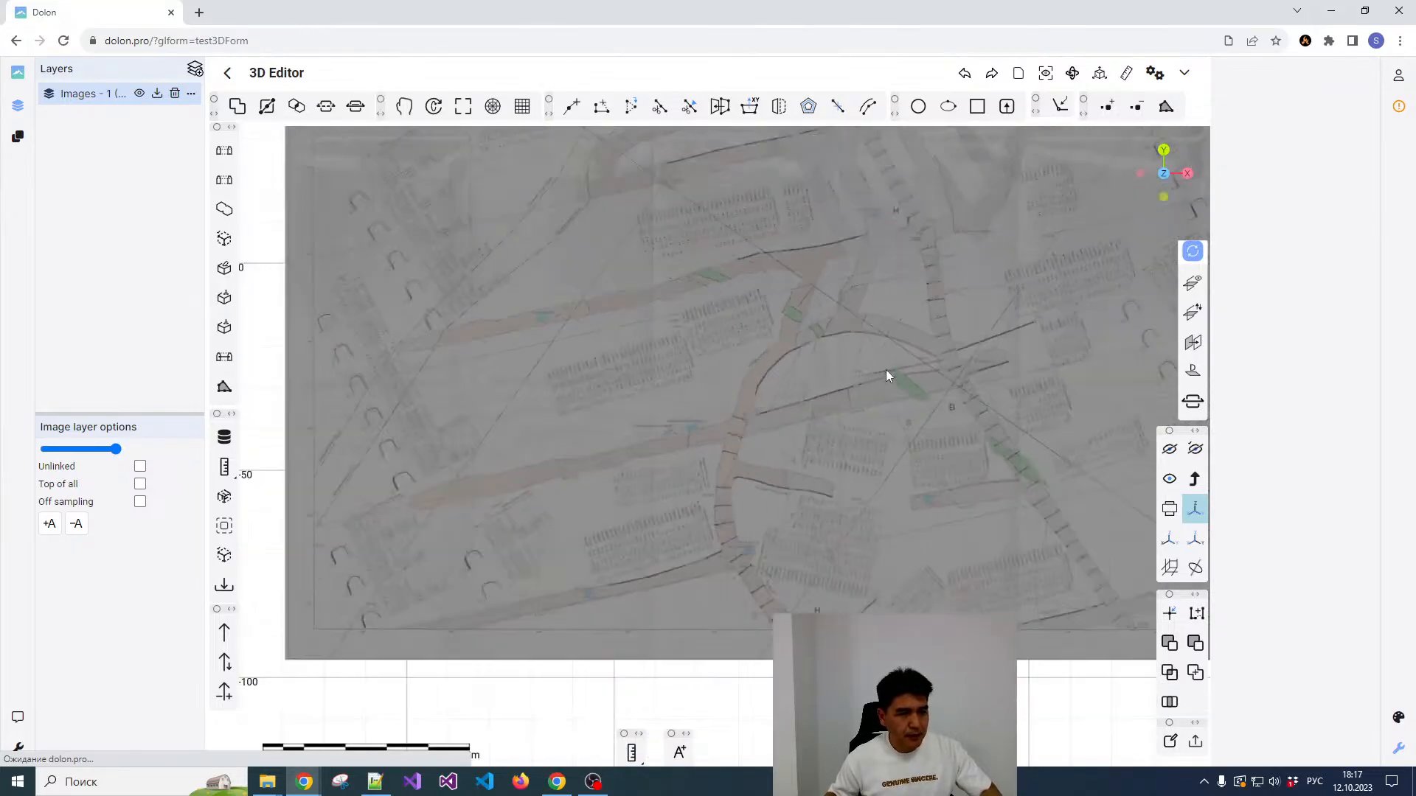
scroll(665, 447, down, 2)
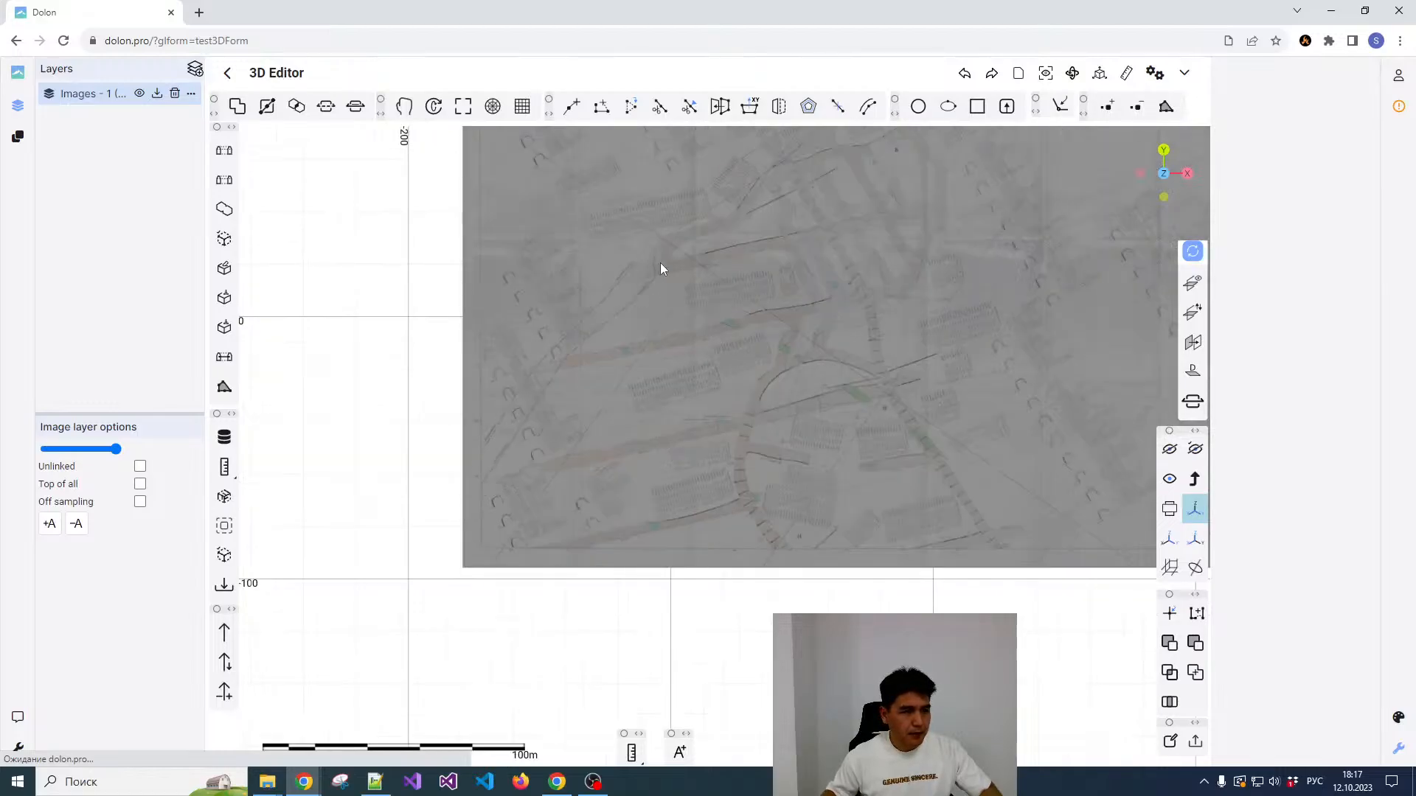
scroll(660, 264, down, 1)
middle_drag(649, 297, 635, 425)
scroll(508, 225, up, 11)
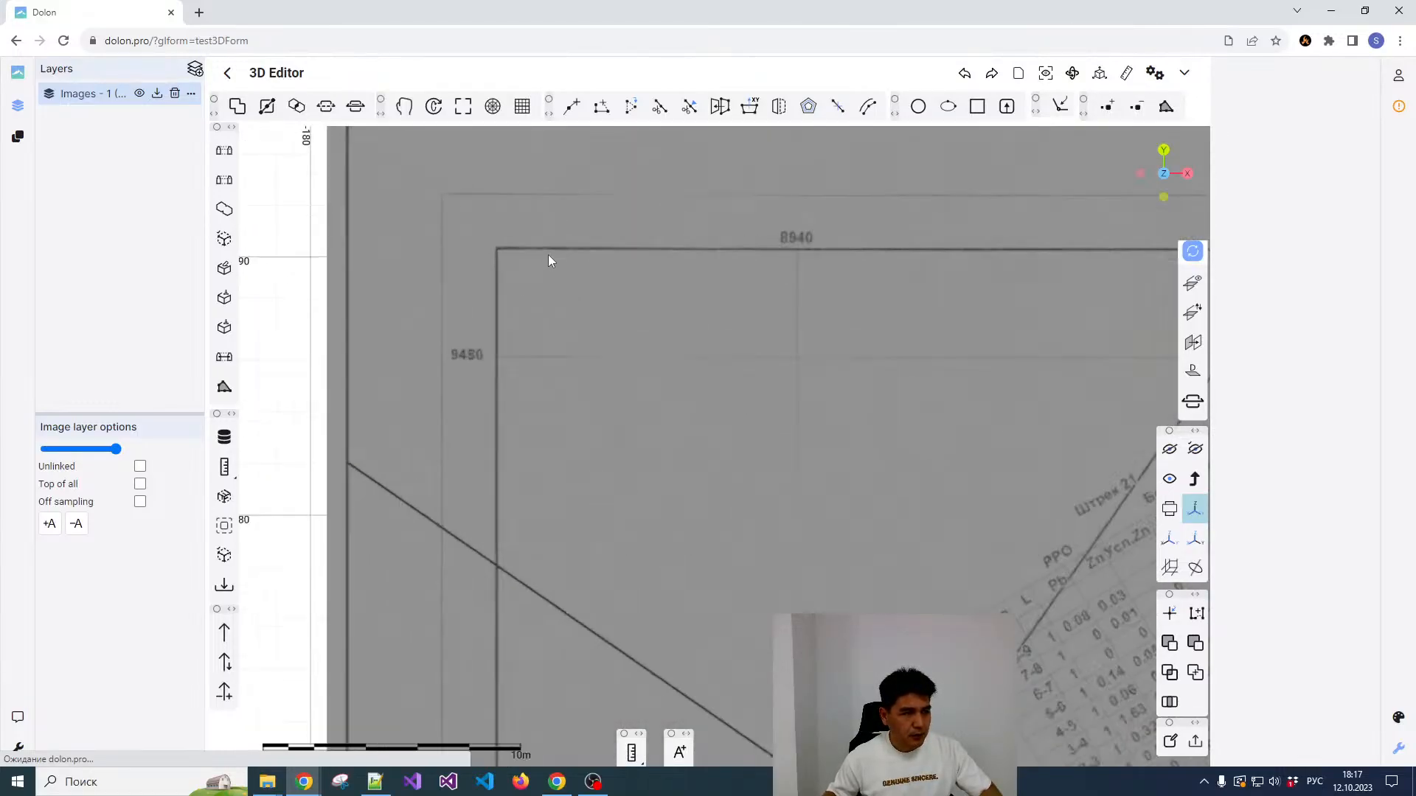
scroll(522, 284, down, 2)
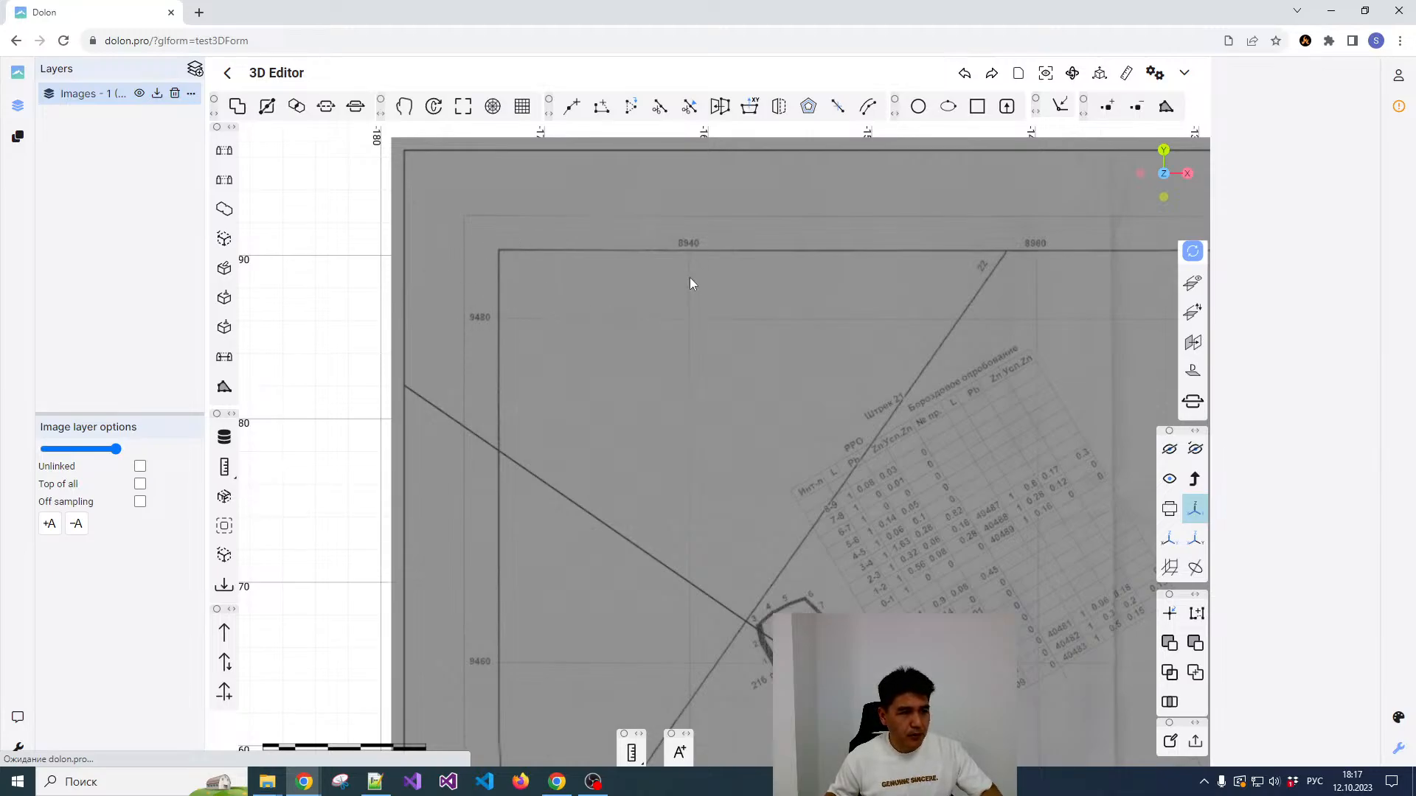
Step: Start binding the plan image to coordinates and pick the crossing of grid lines 8940 and 9480 as the first reference point
click(926, 210)
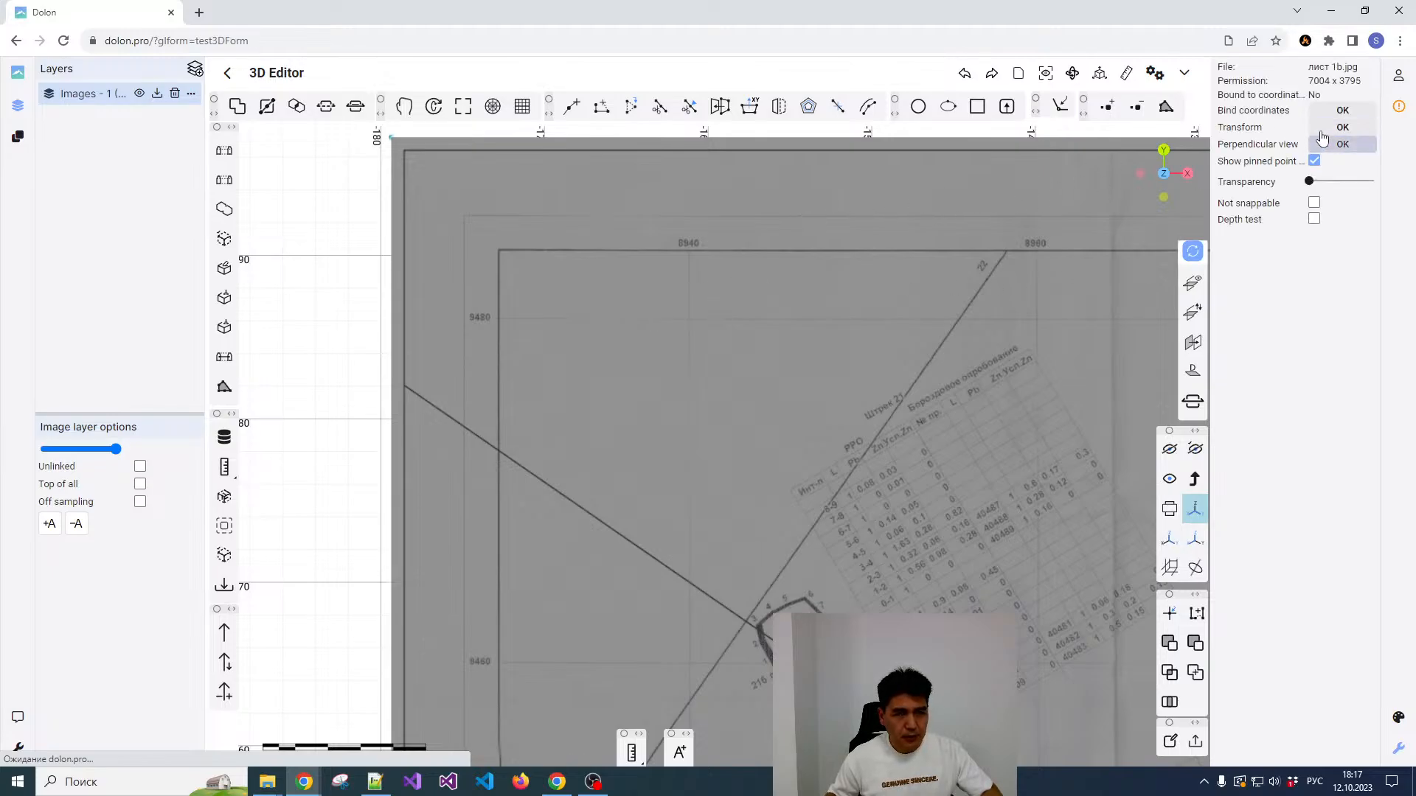
click(1341, 112)
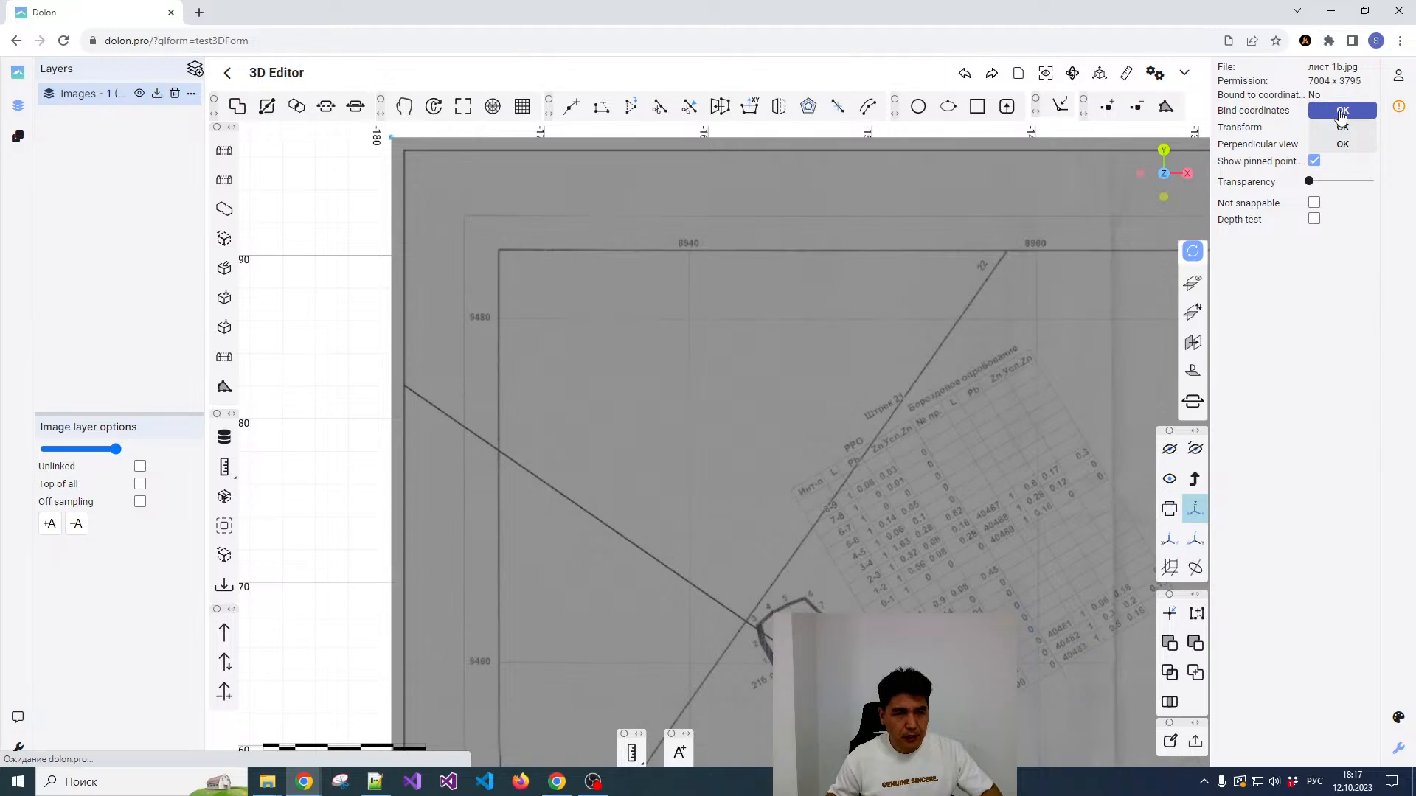
click(1338, 115)
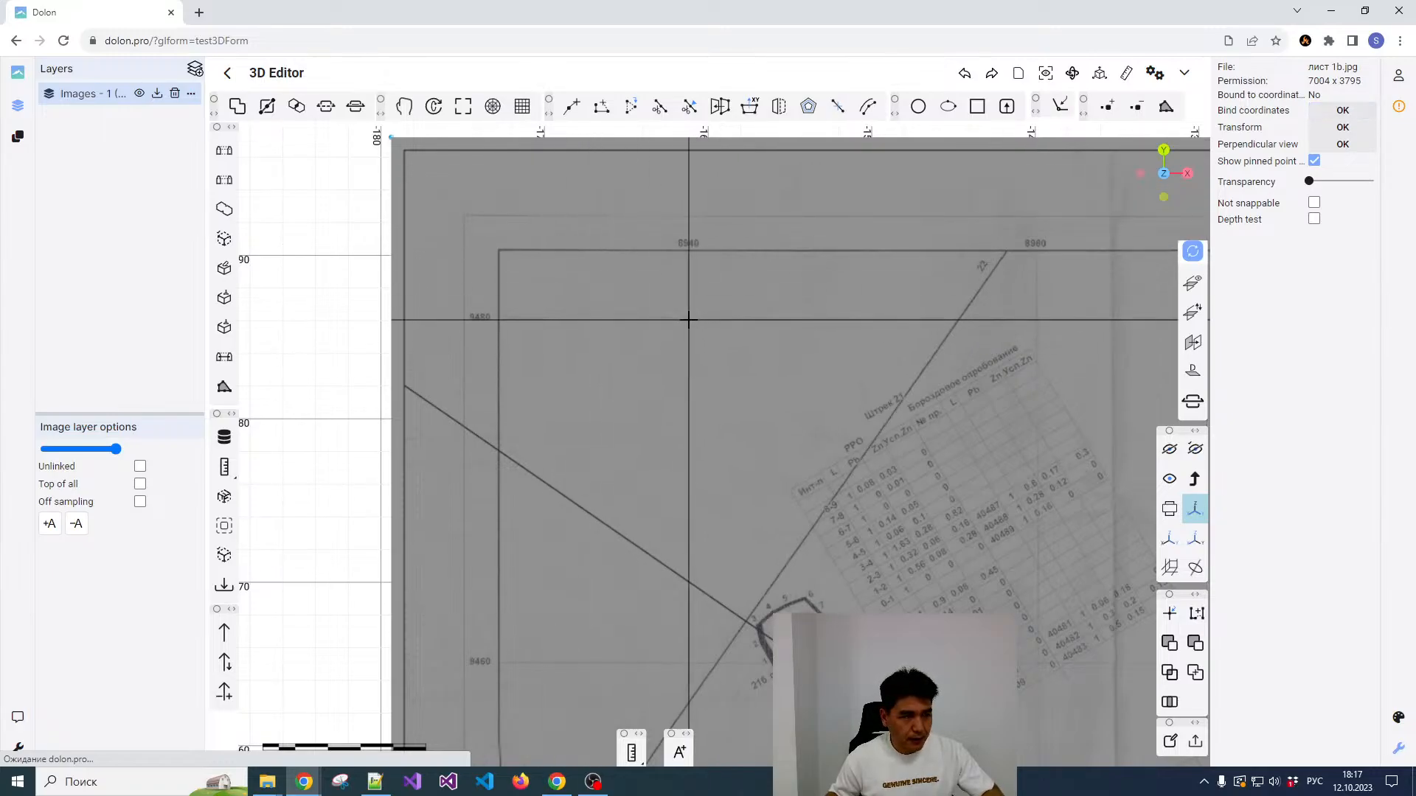
scroll(688, 320, up, 5)
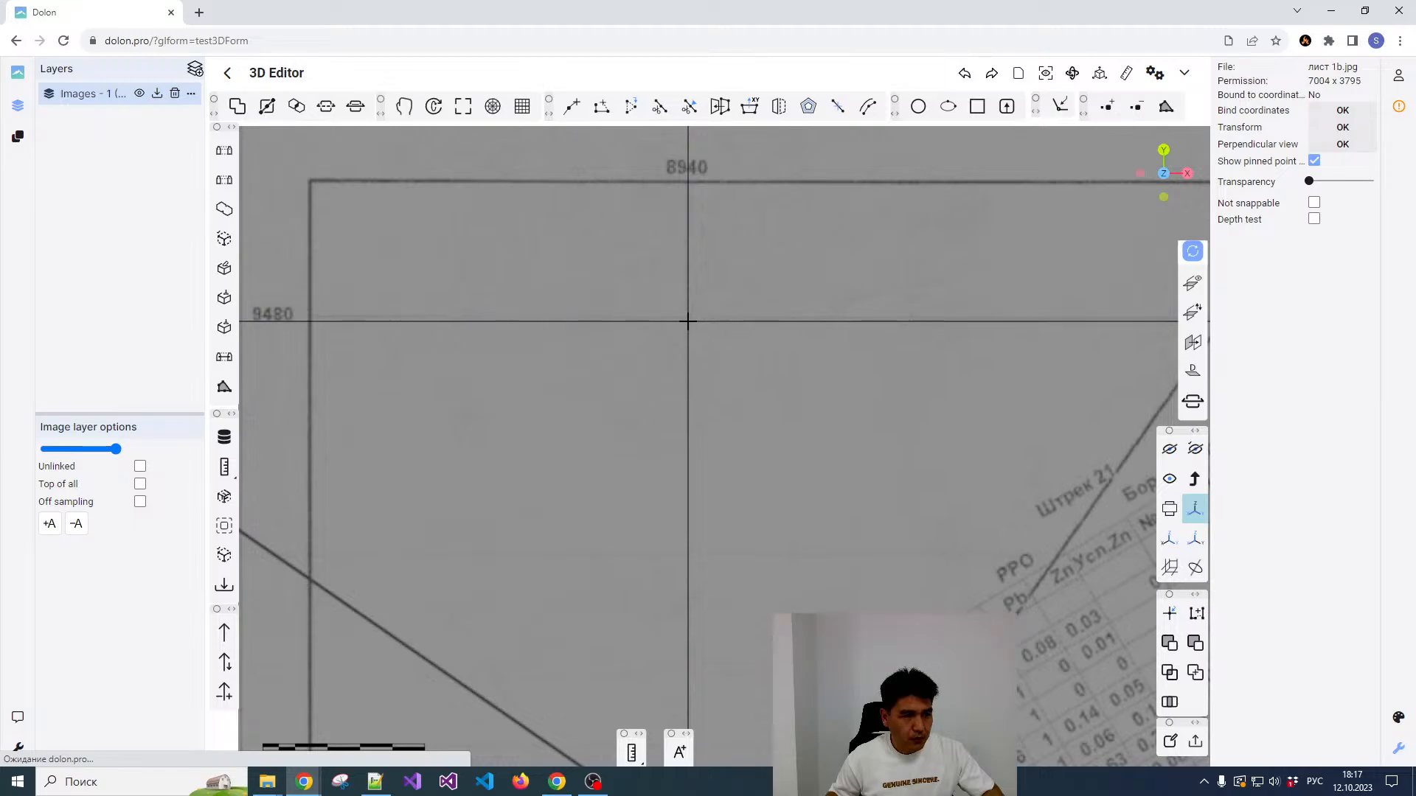
scroll(688, 321, down, 2)
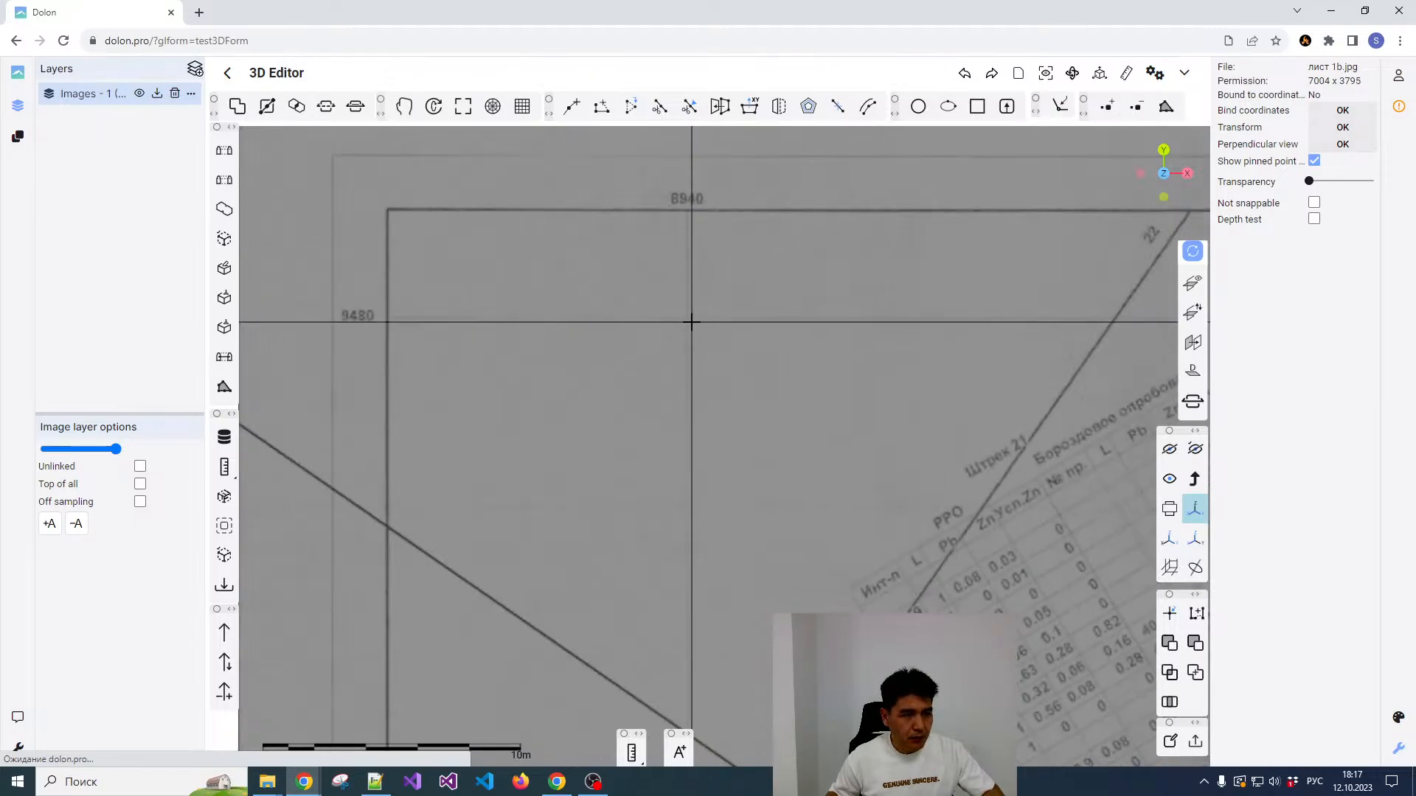
key(space)
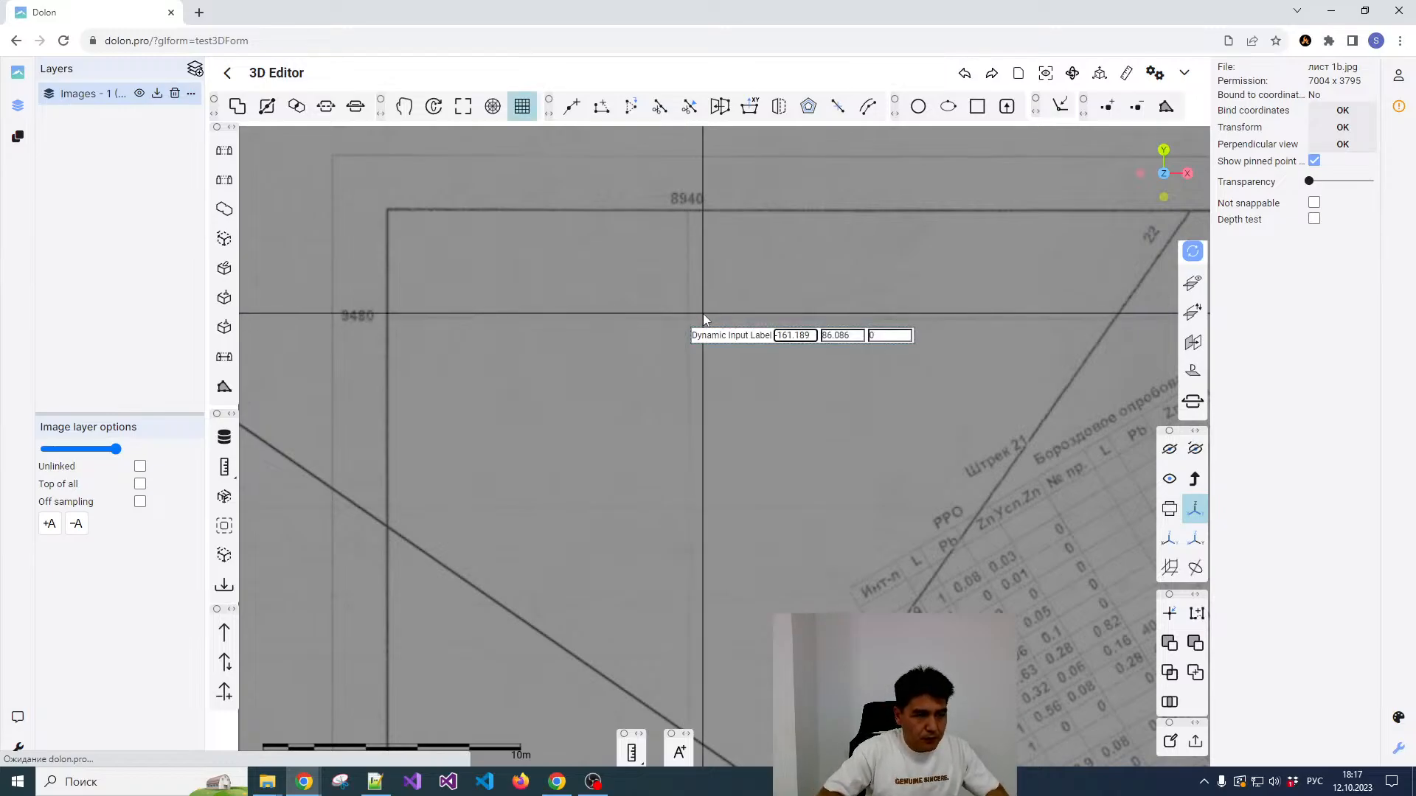
Step: Assign the coordinates X 8940, Y 9480, Z 165 to the first reference point
key(ctrl+a)
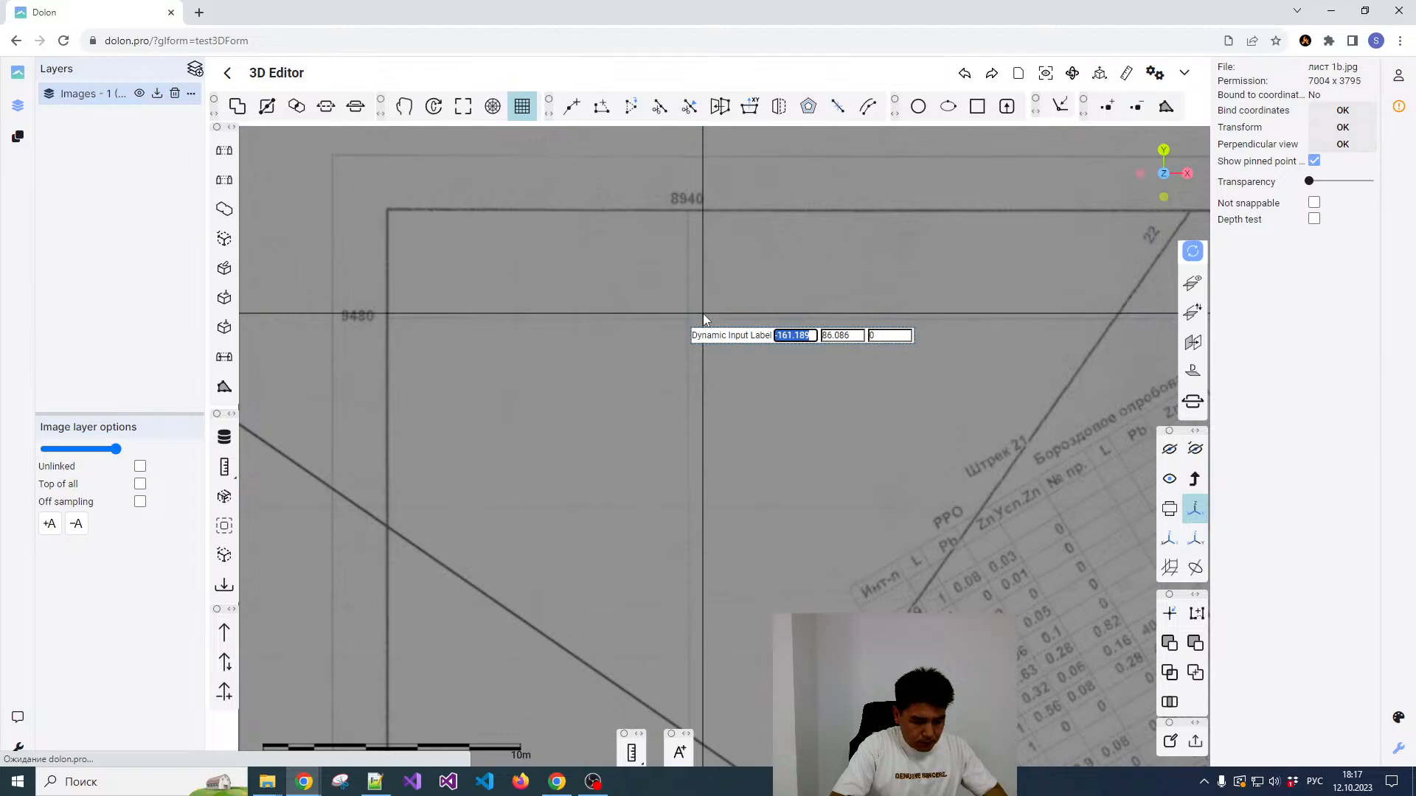
text(89)
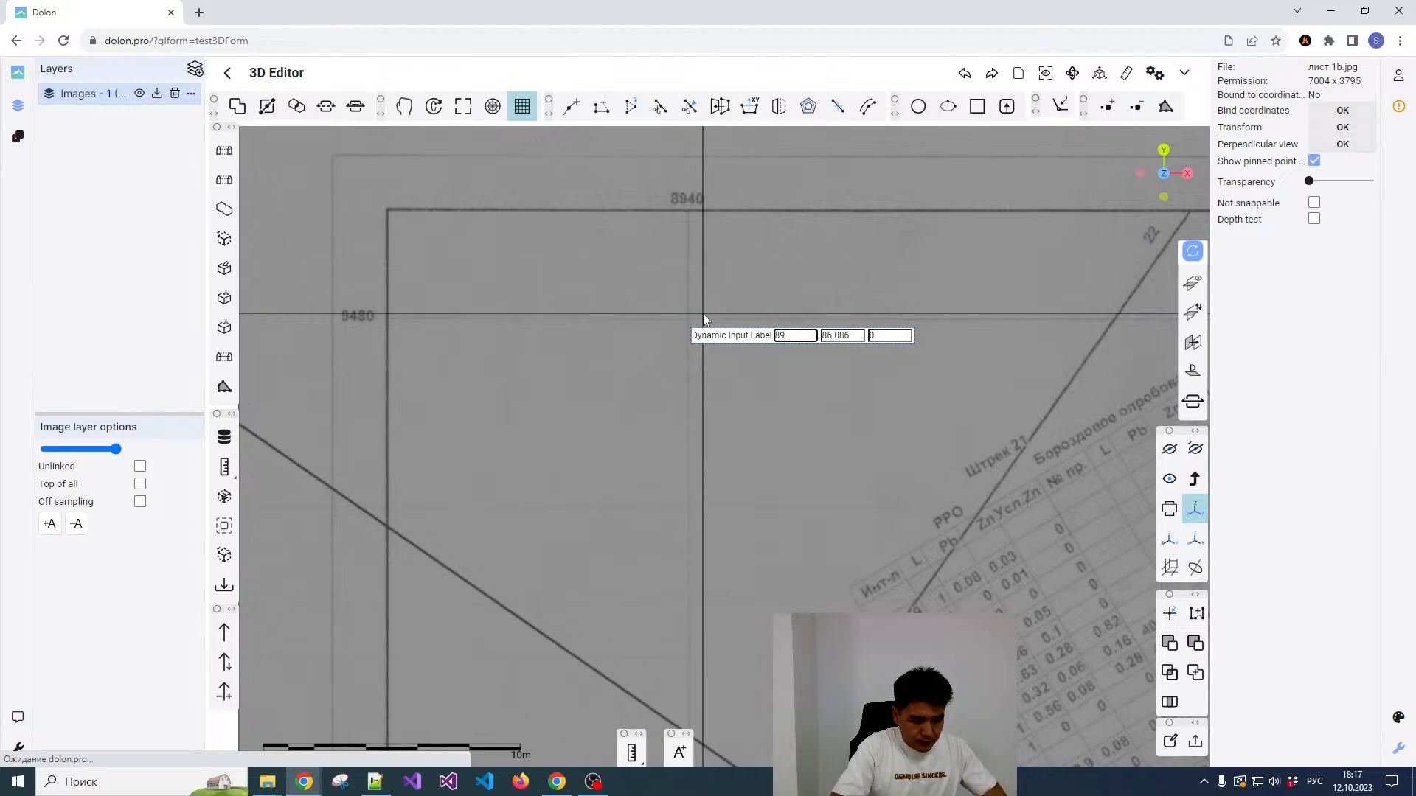
text(40)
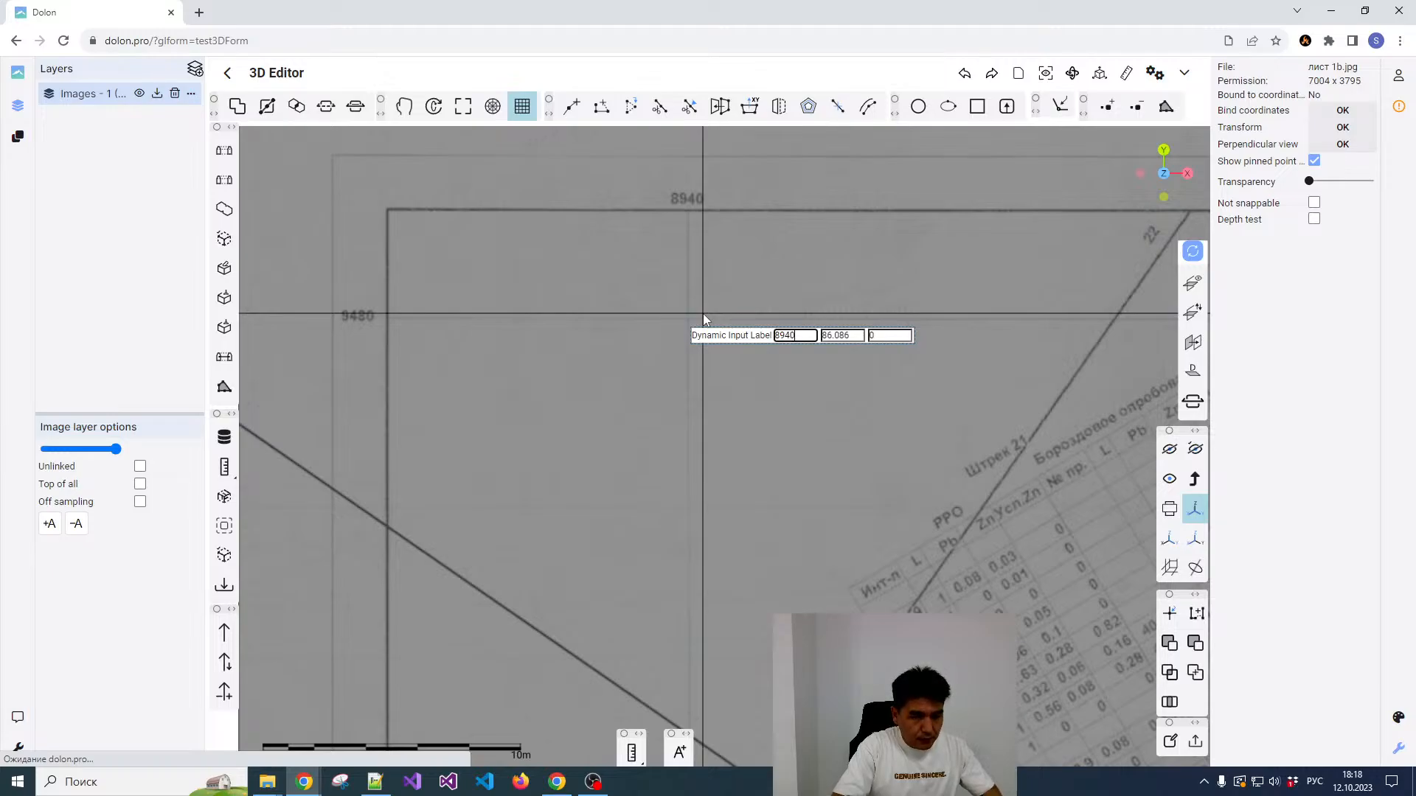
key(Tab)
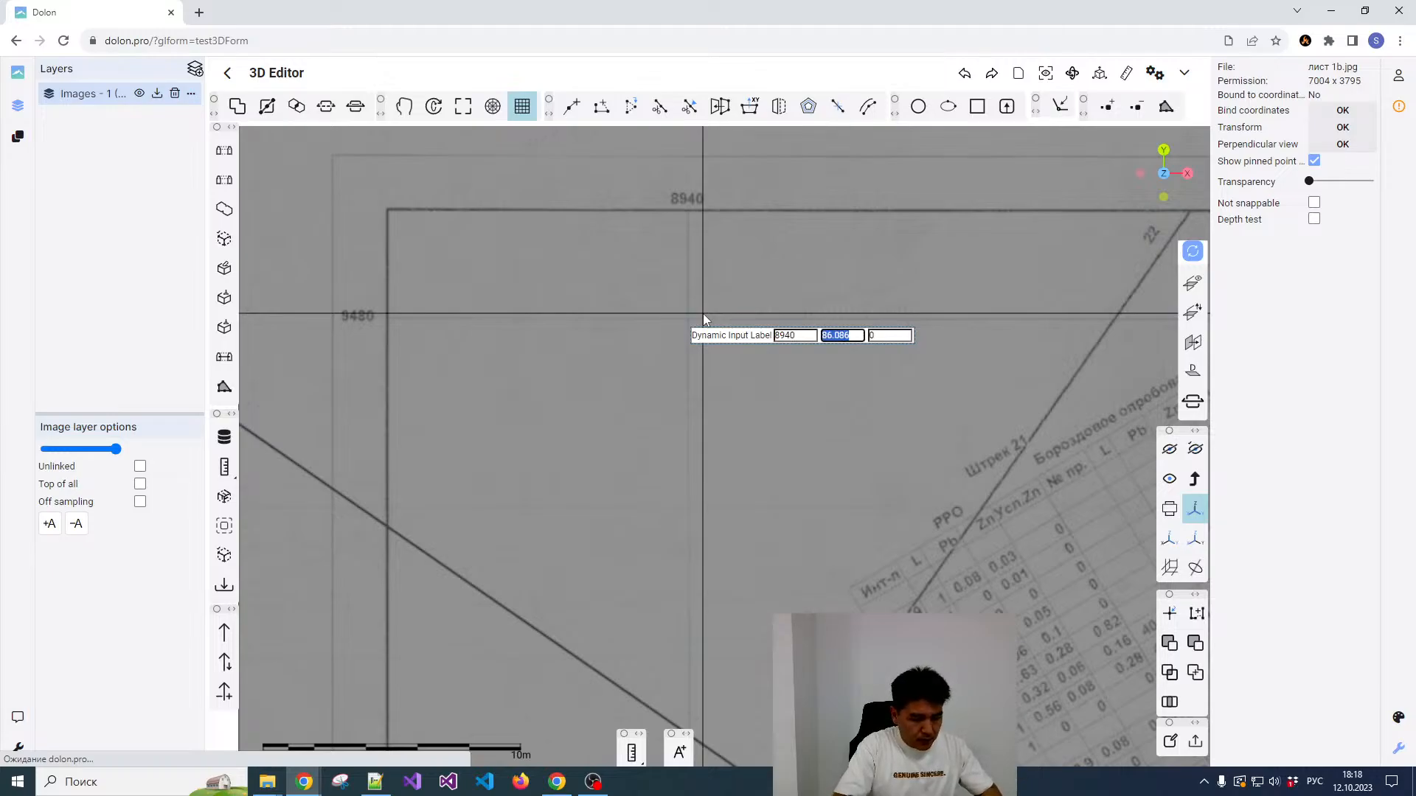
text(9480)
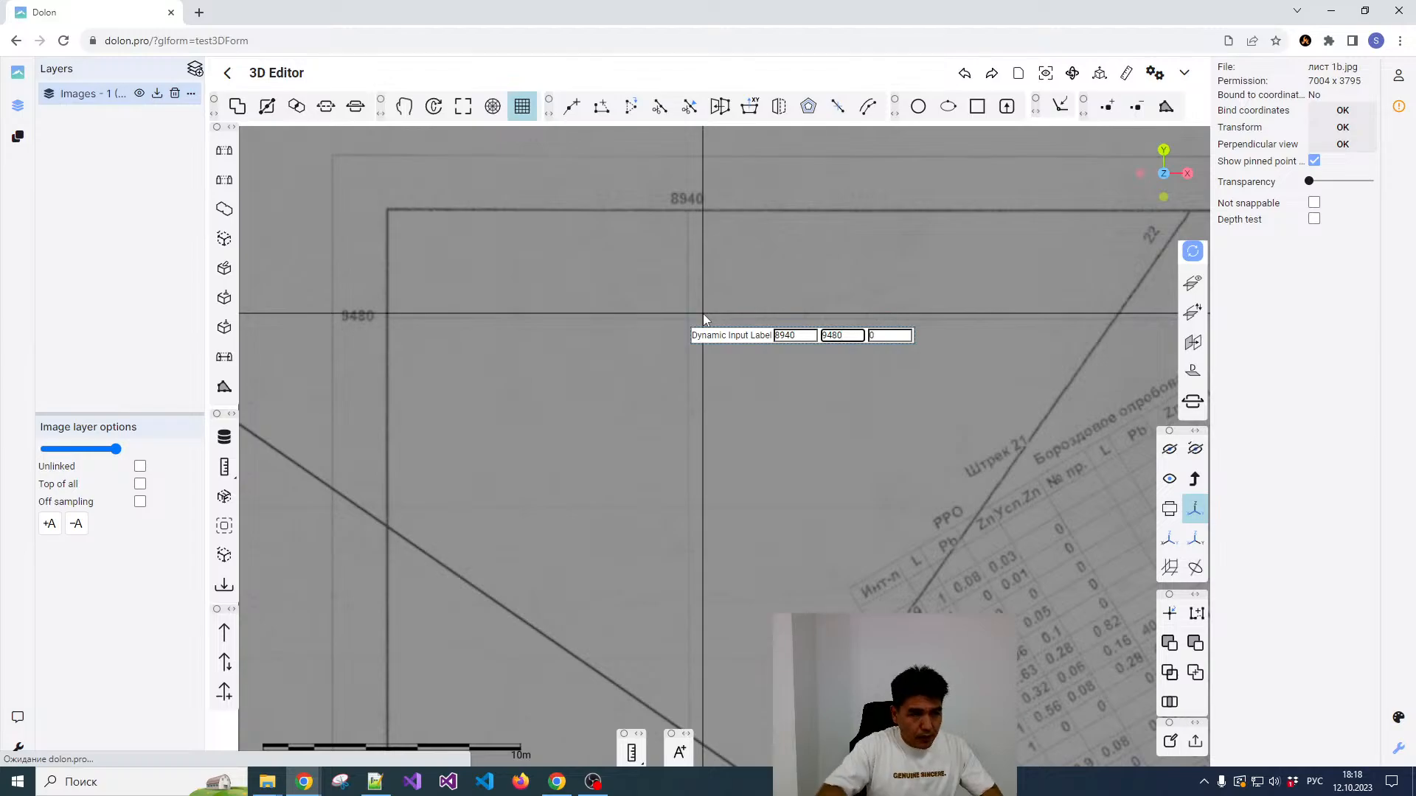
key(Tab)
text(165)
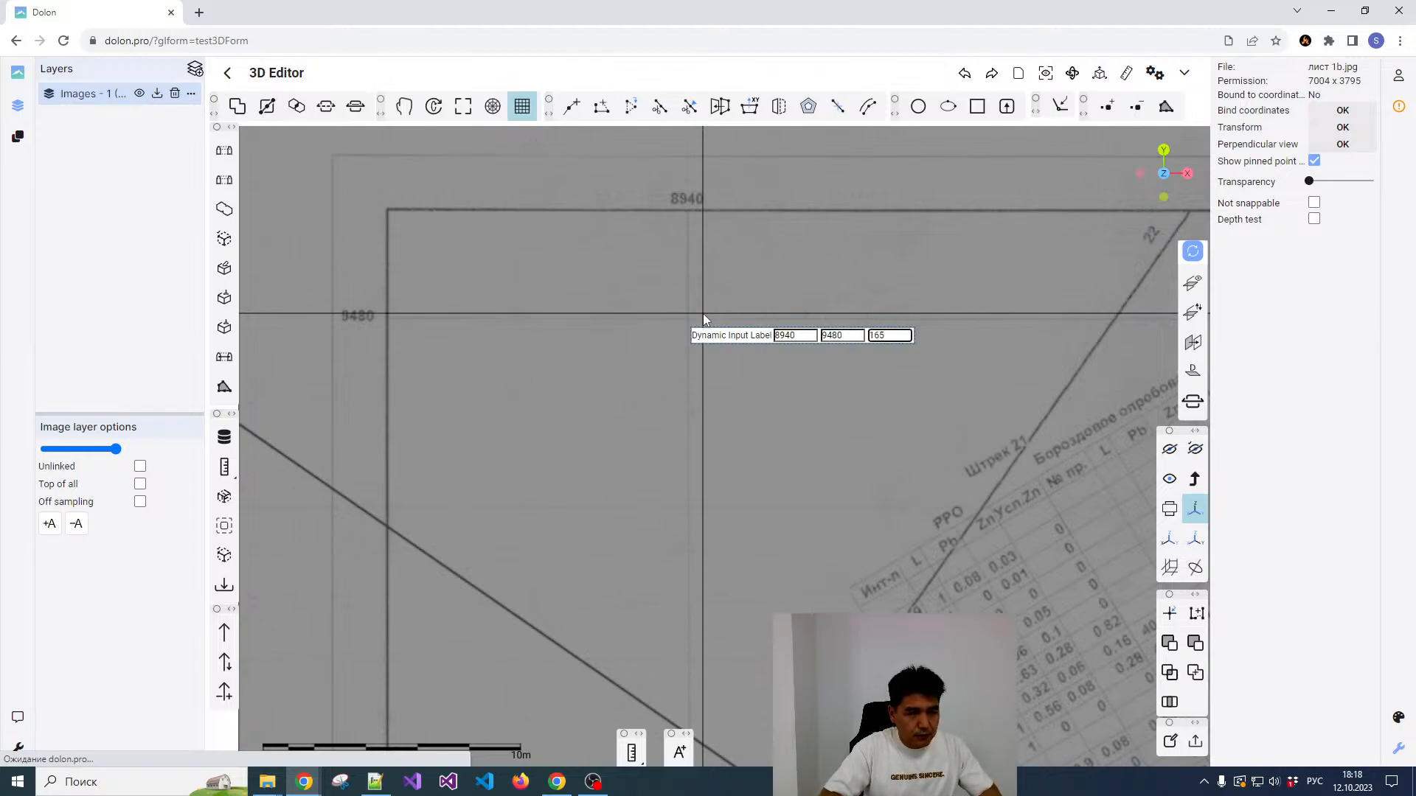
key(Return)
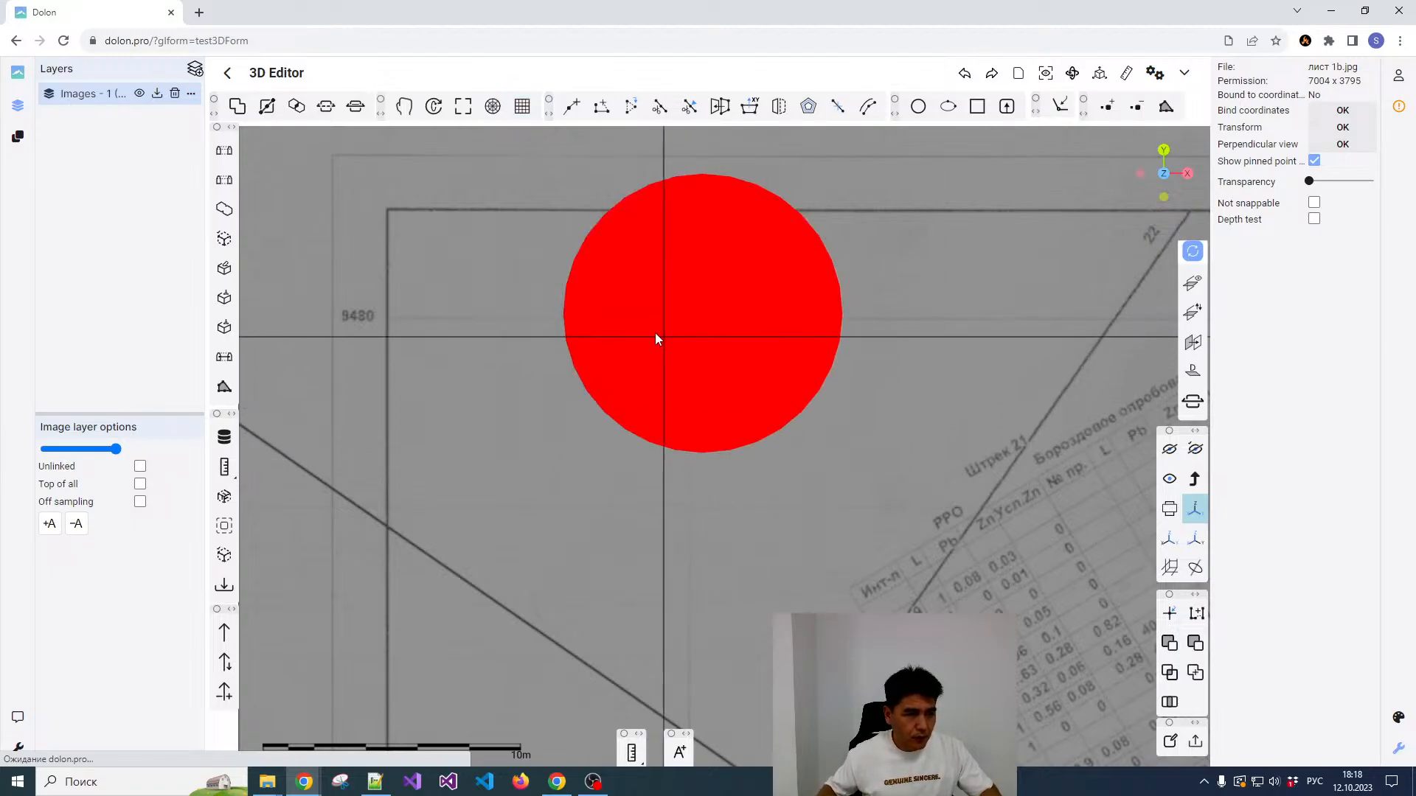
Step: Pick the crossing of grid lines 9240 and 9480 near the plan's upper-right corner as the second reference point
scroll(656, 338, down, 8)
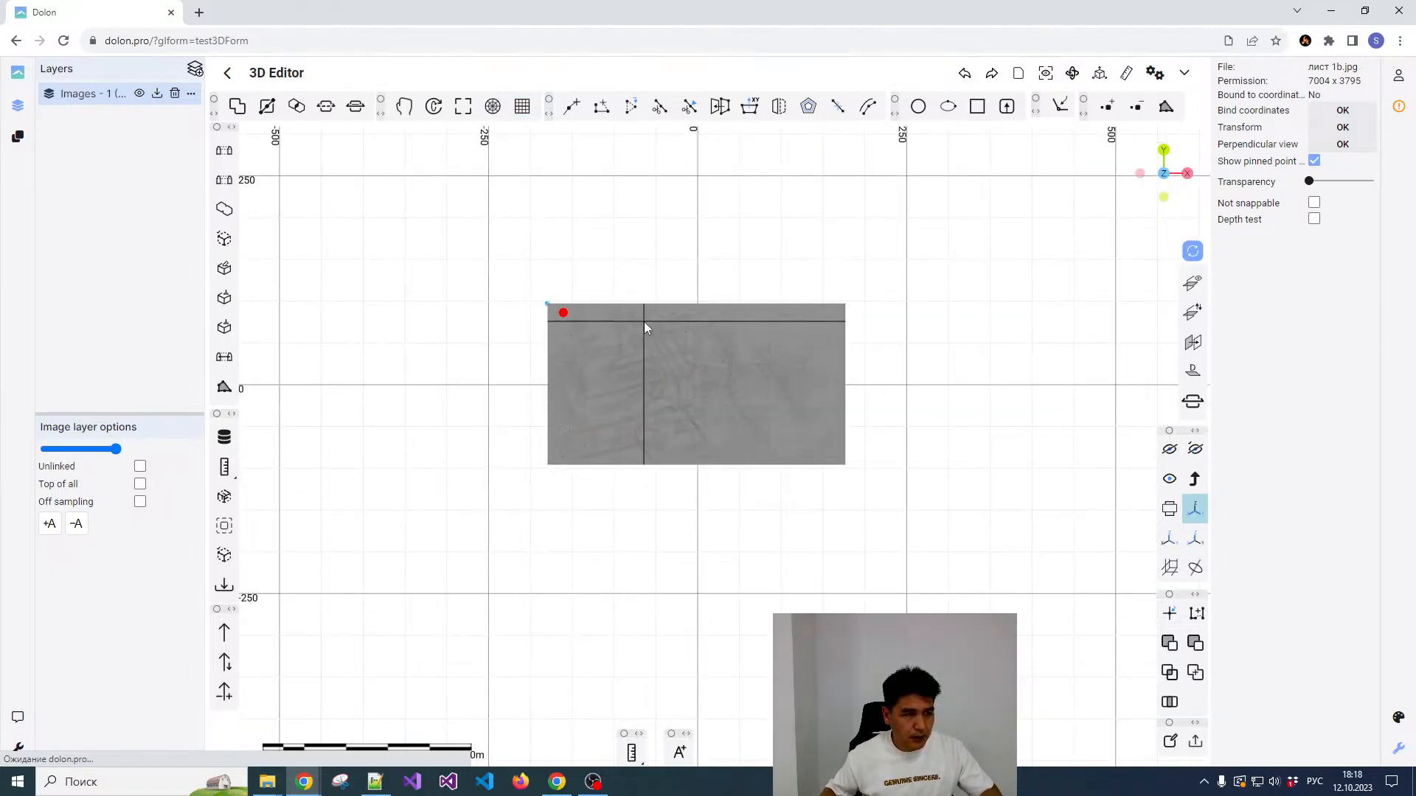
scroll(634, 323, up, 3)
scroll(471, 309, down, 2)
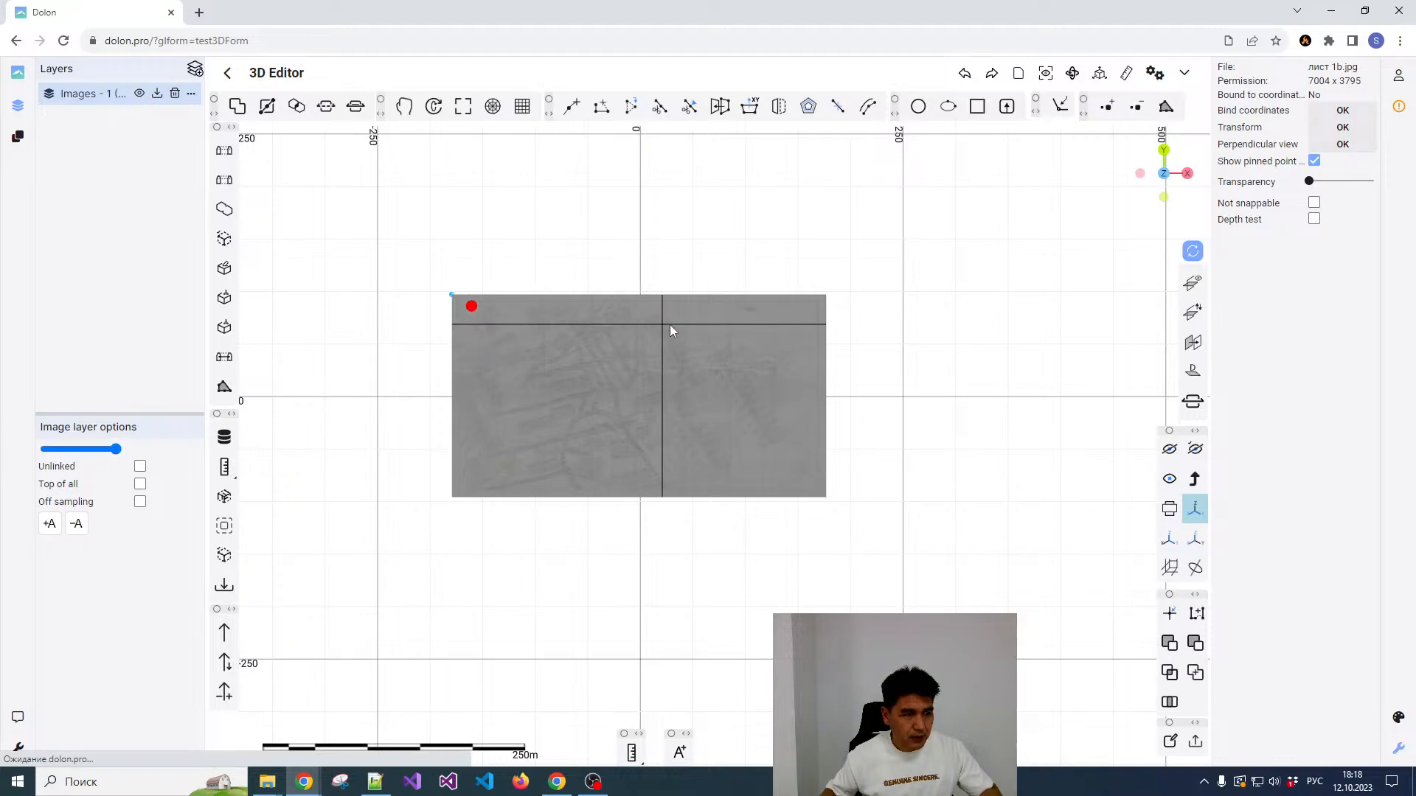
scroll(811, 308, up, 3)
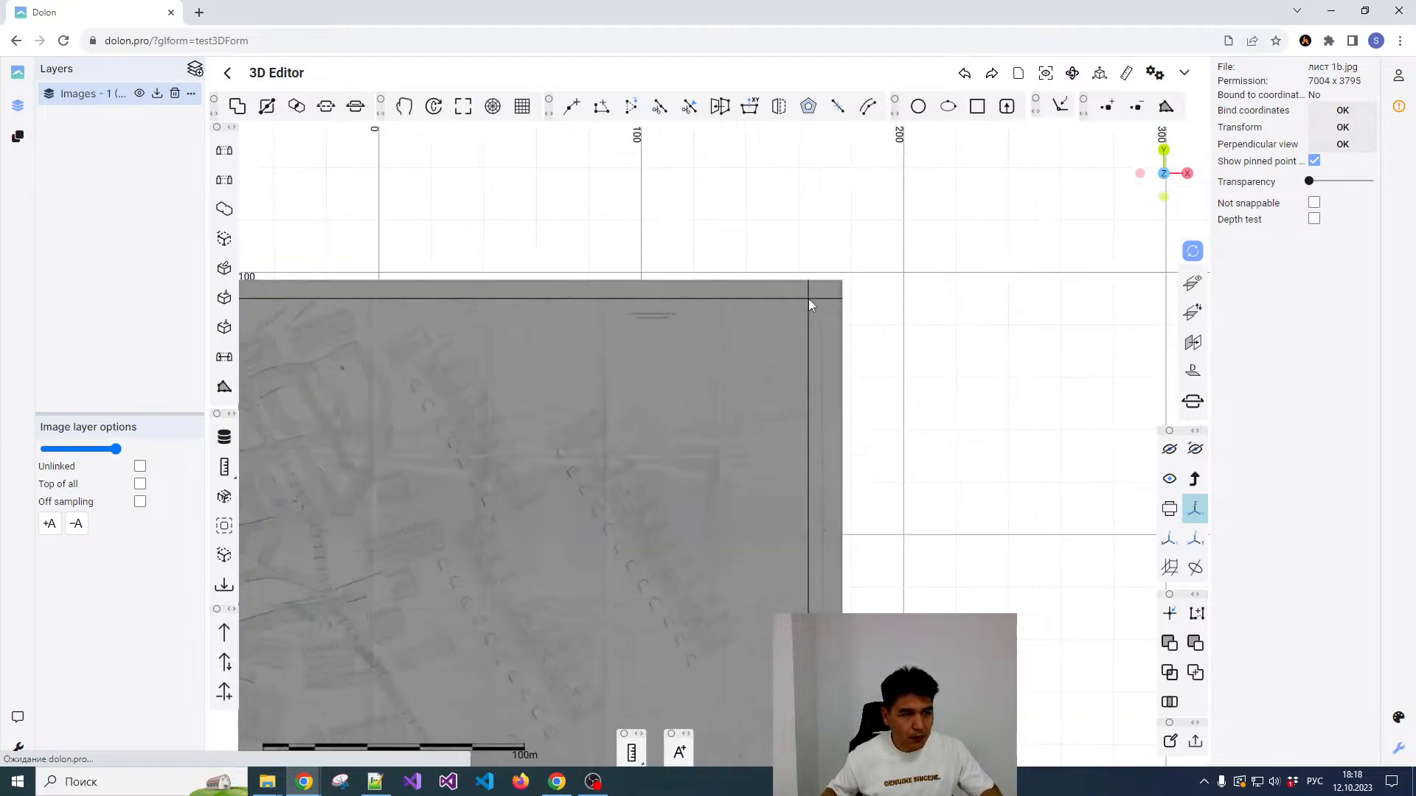
scroll(811, 302, up, 6)
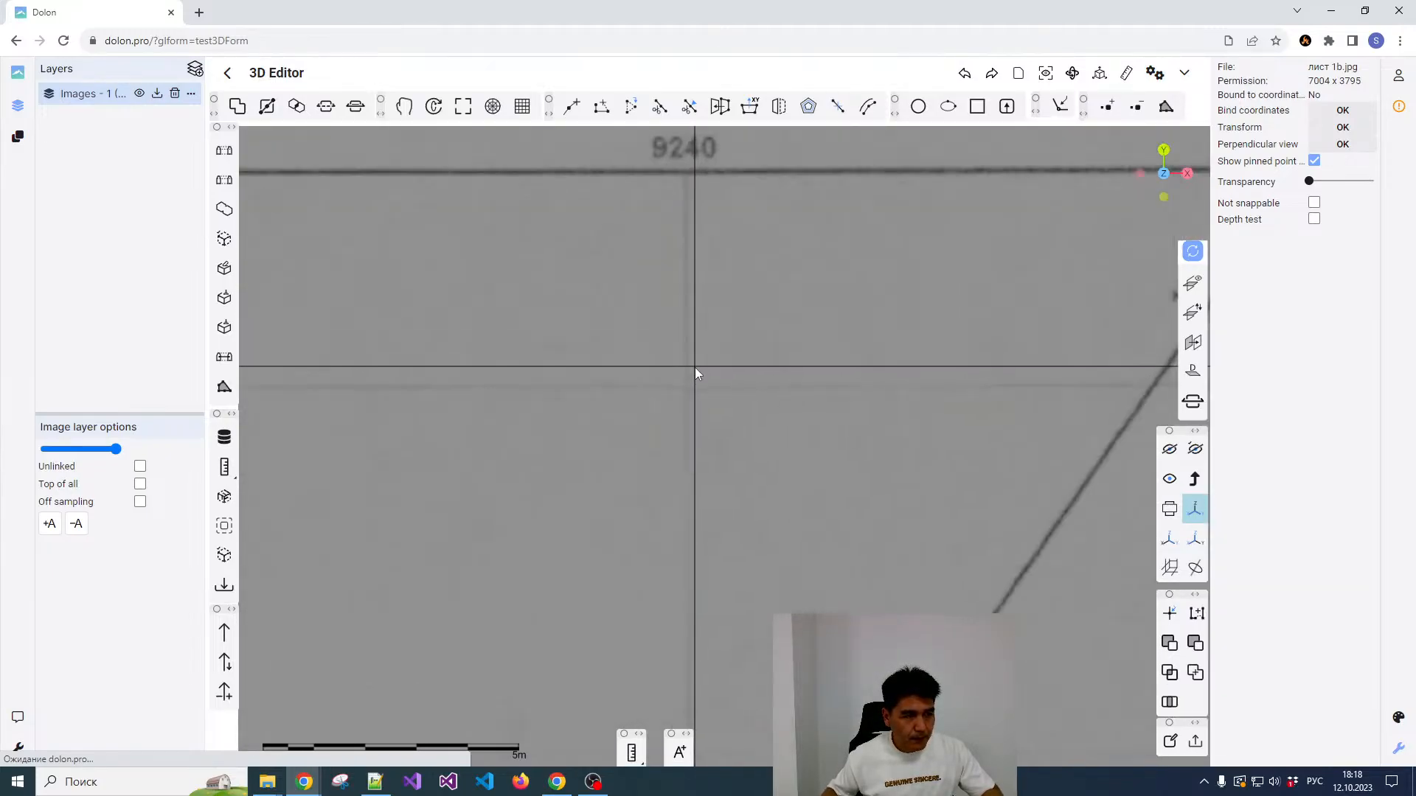
scroll(693, 377, down, 2)
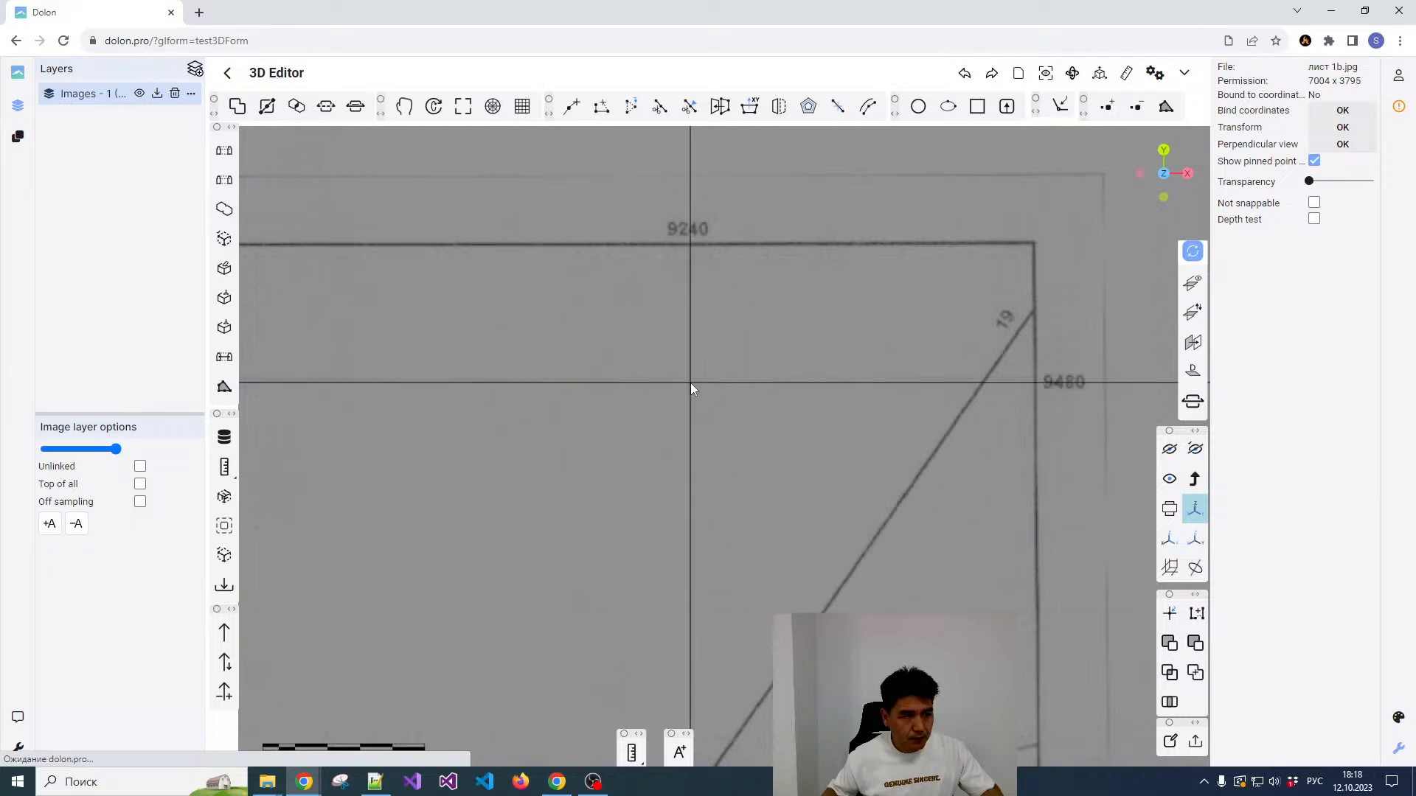
key(space)
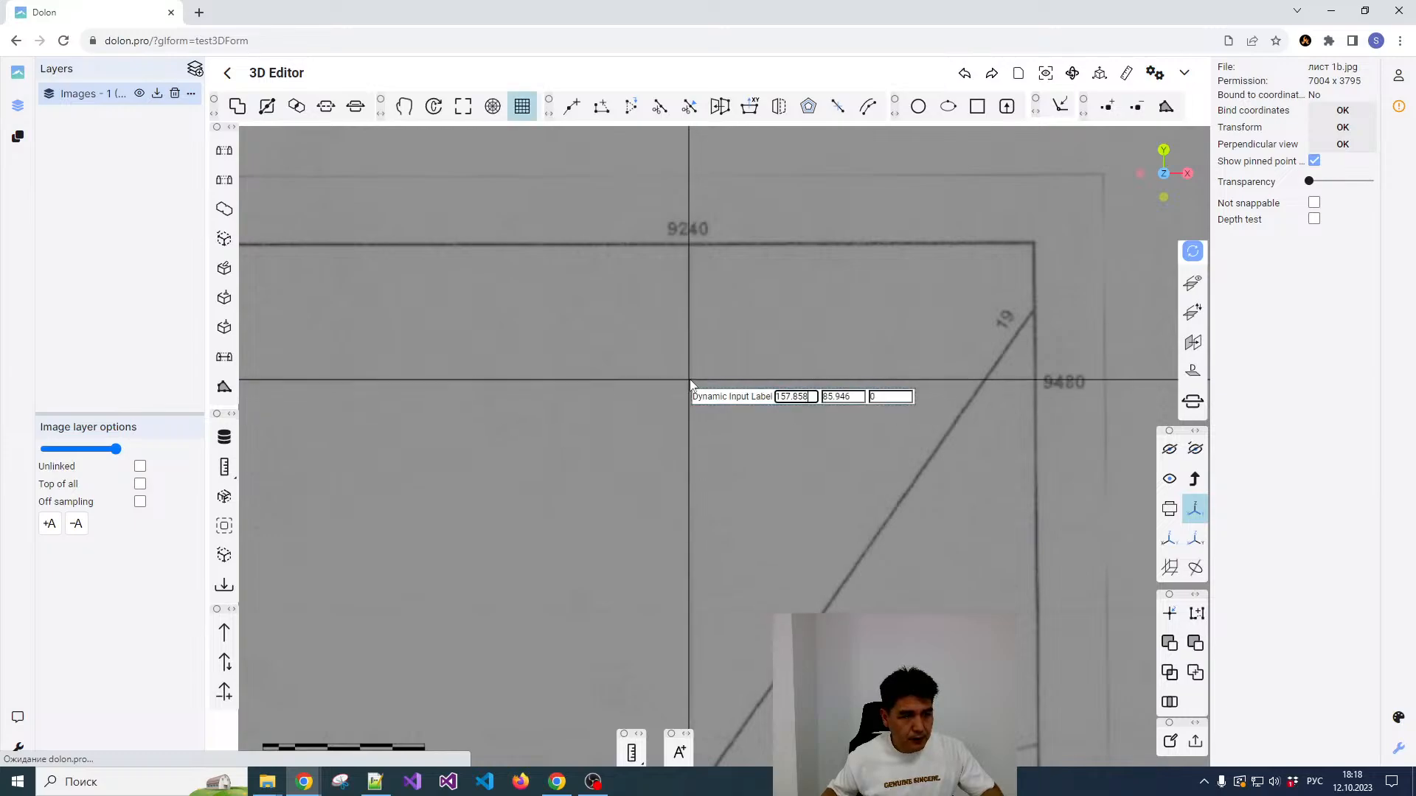
Step: Assign the coordinates X 9240 and Y 9480 to the second reference point
key(ctrl+a)
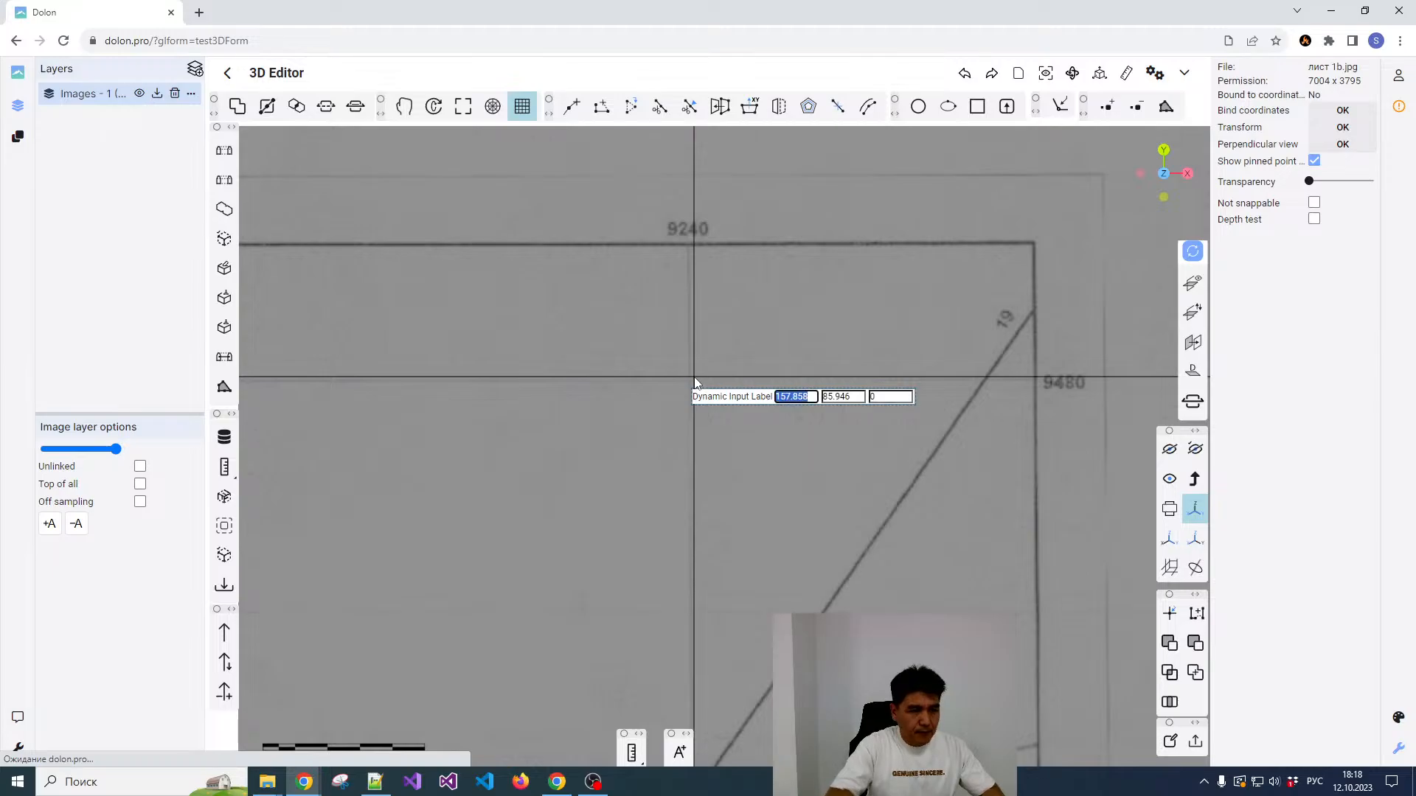
text(9240)
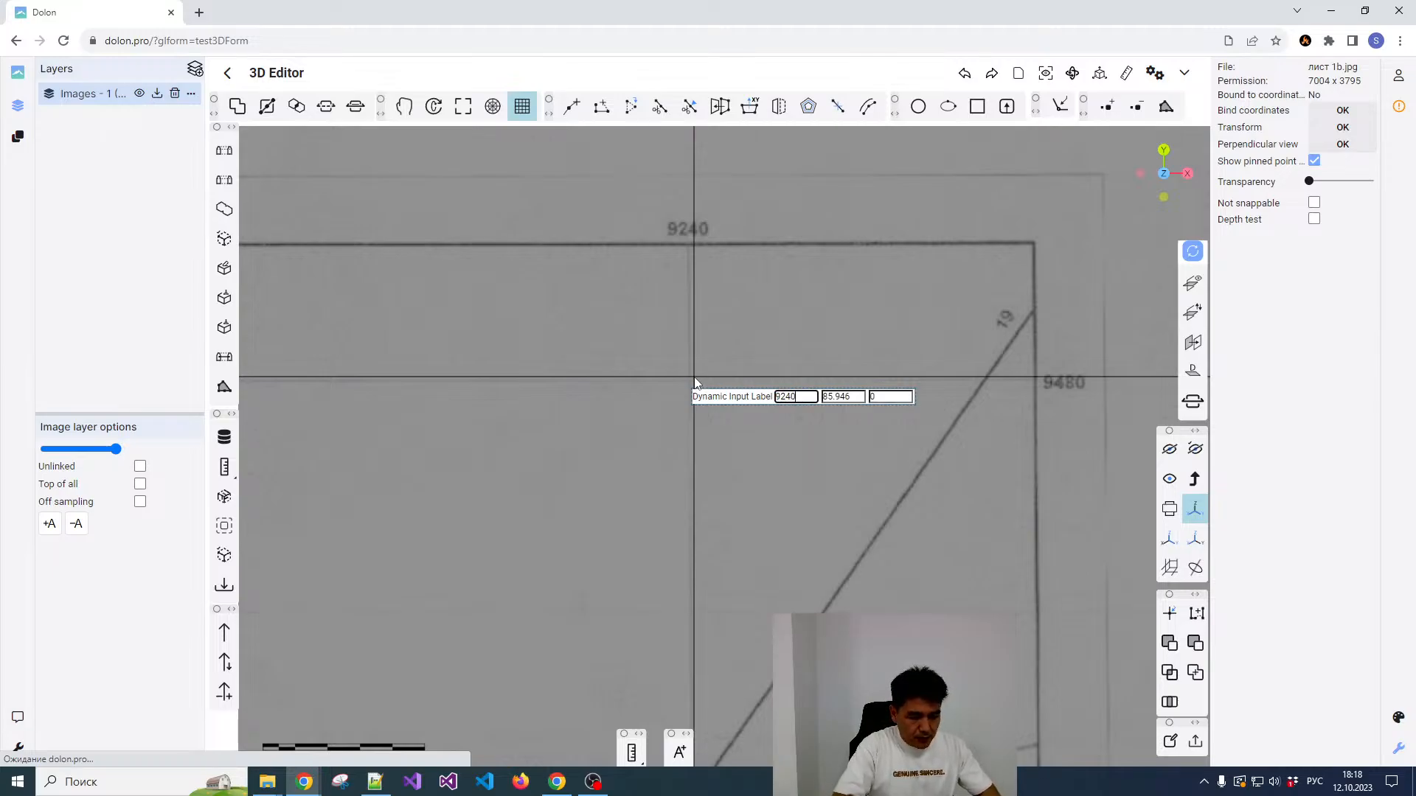
key(Tab)
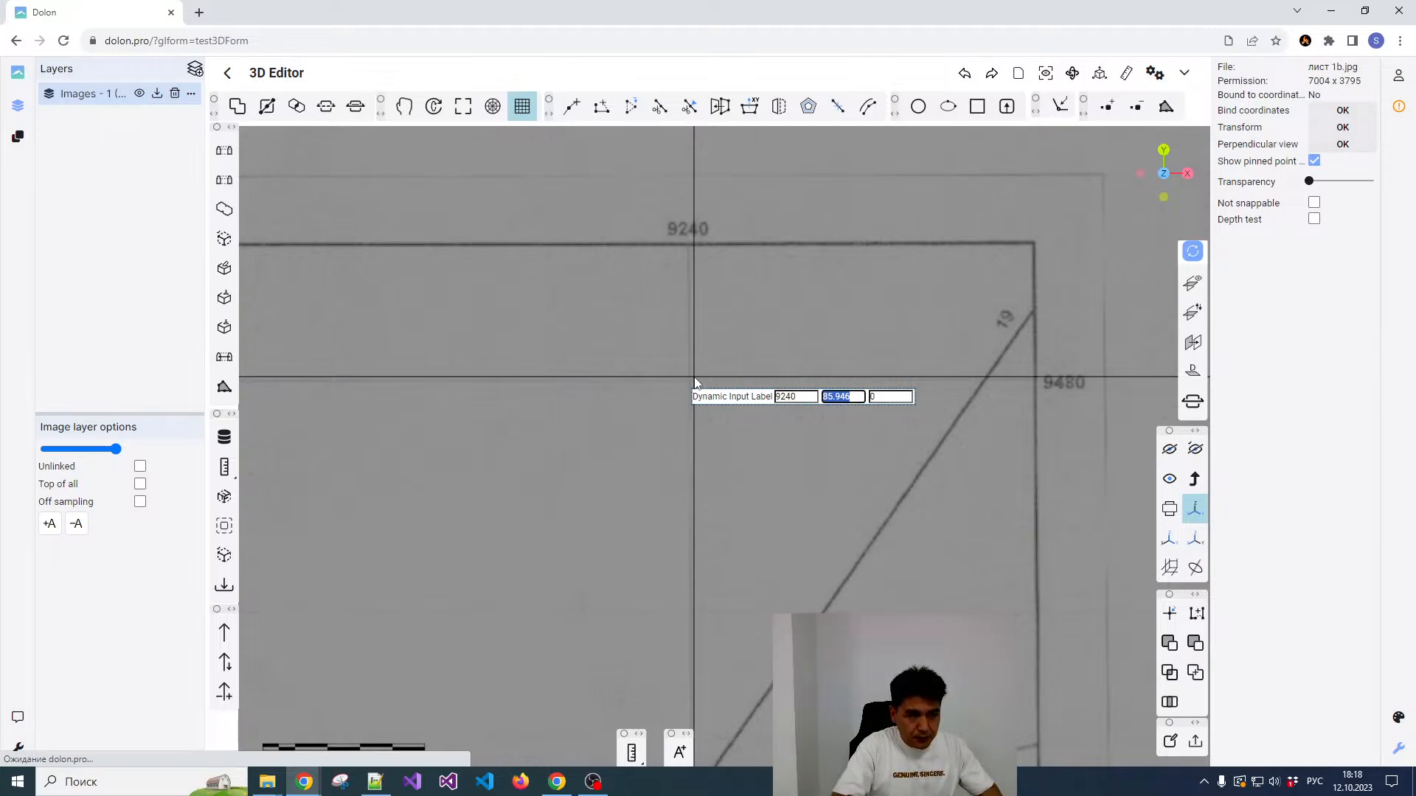
text(94)
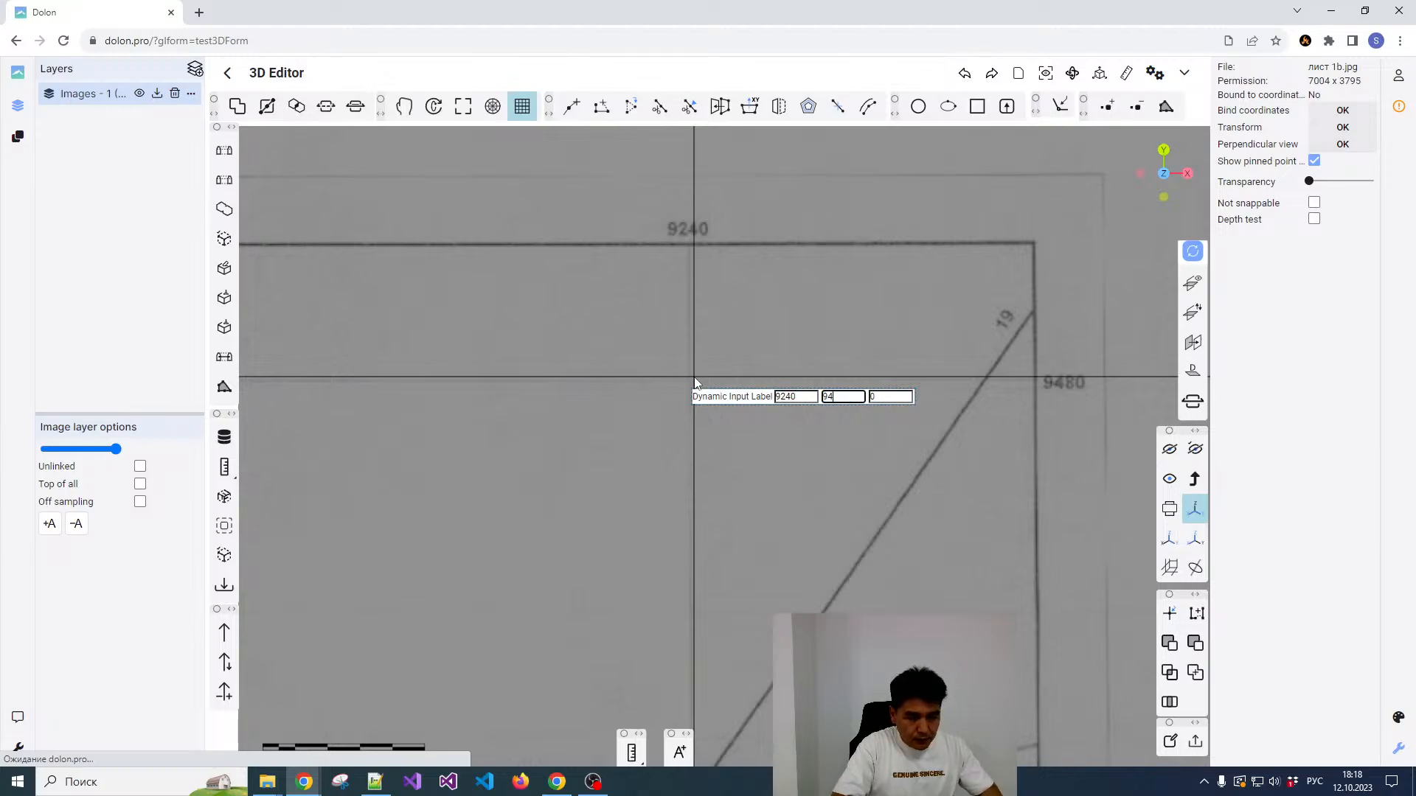
text(80)
key(Tab)
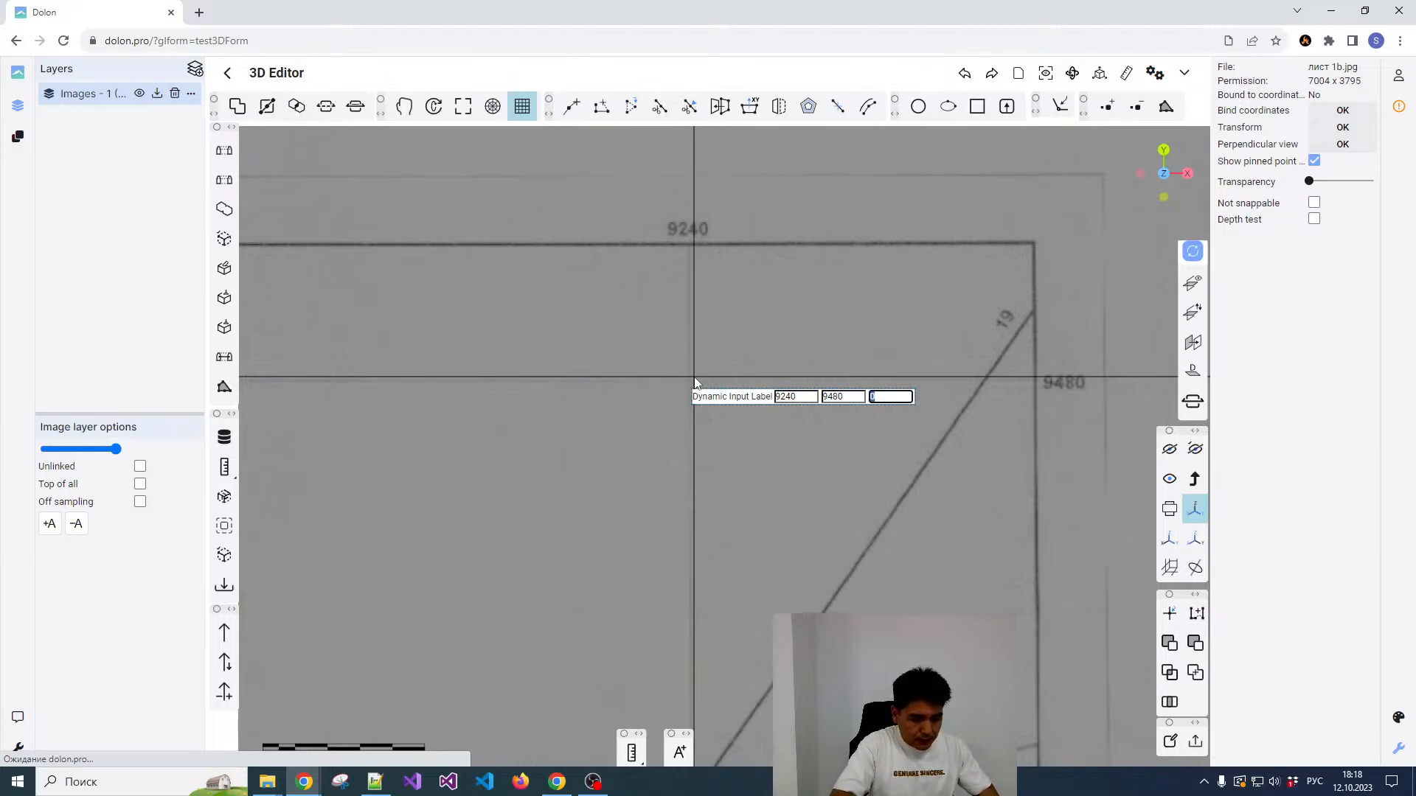
key(Return)
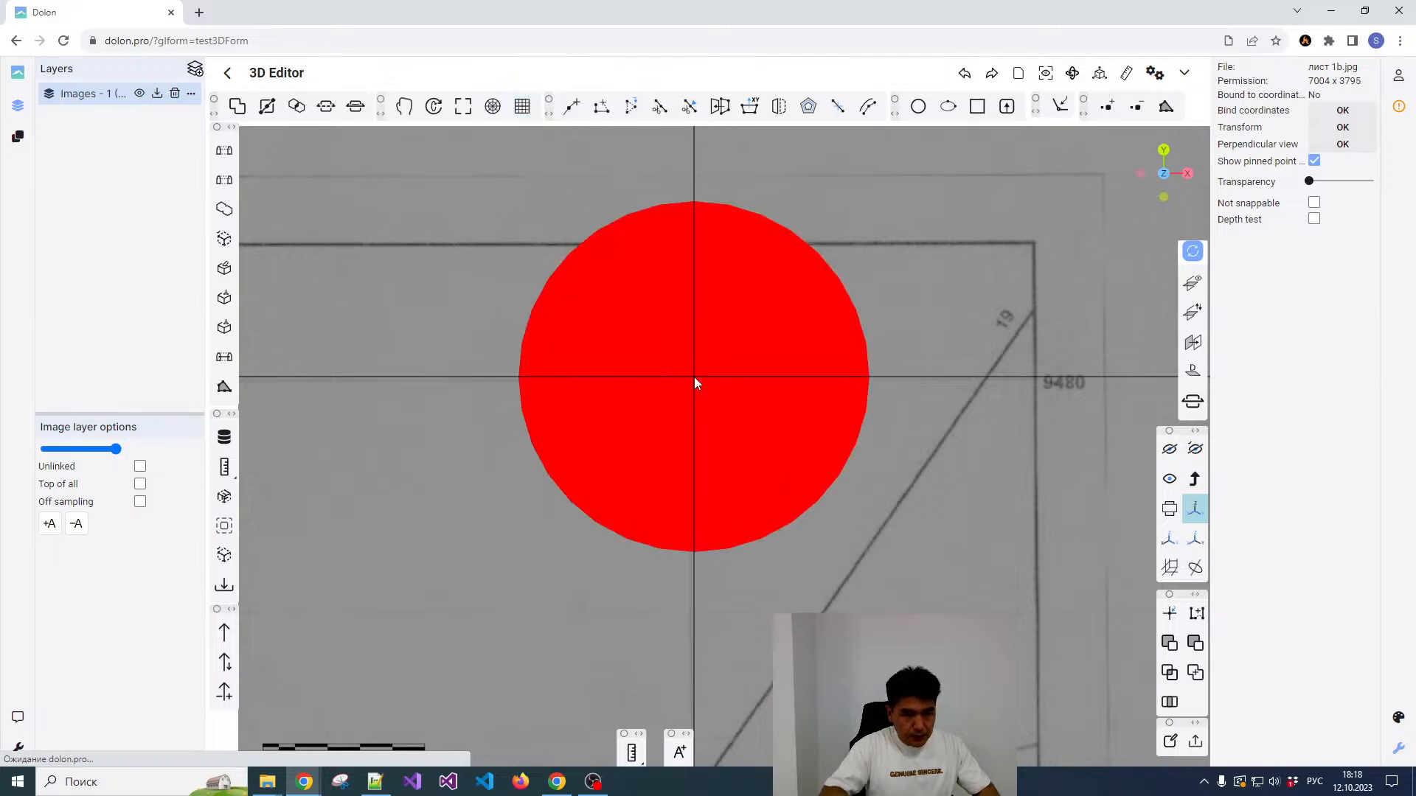
Step: Pick the crossing of grid lines 9240 and 9340 near the plan's lower-right corner as the third reference point
scroll(777, 361, down, 5)
scroll(759, 590, up, 3)
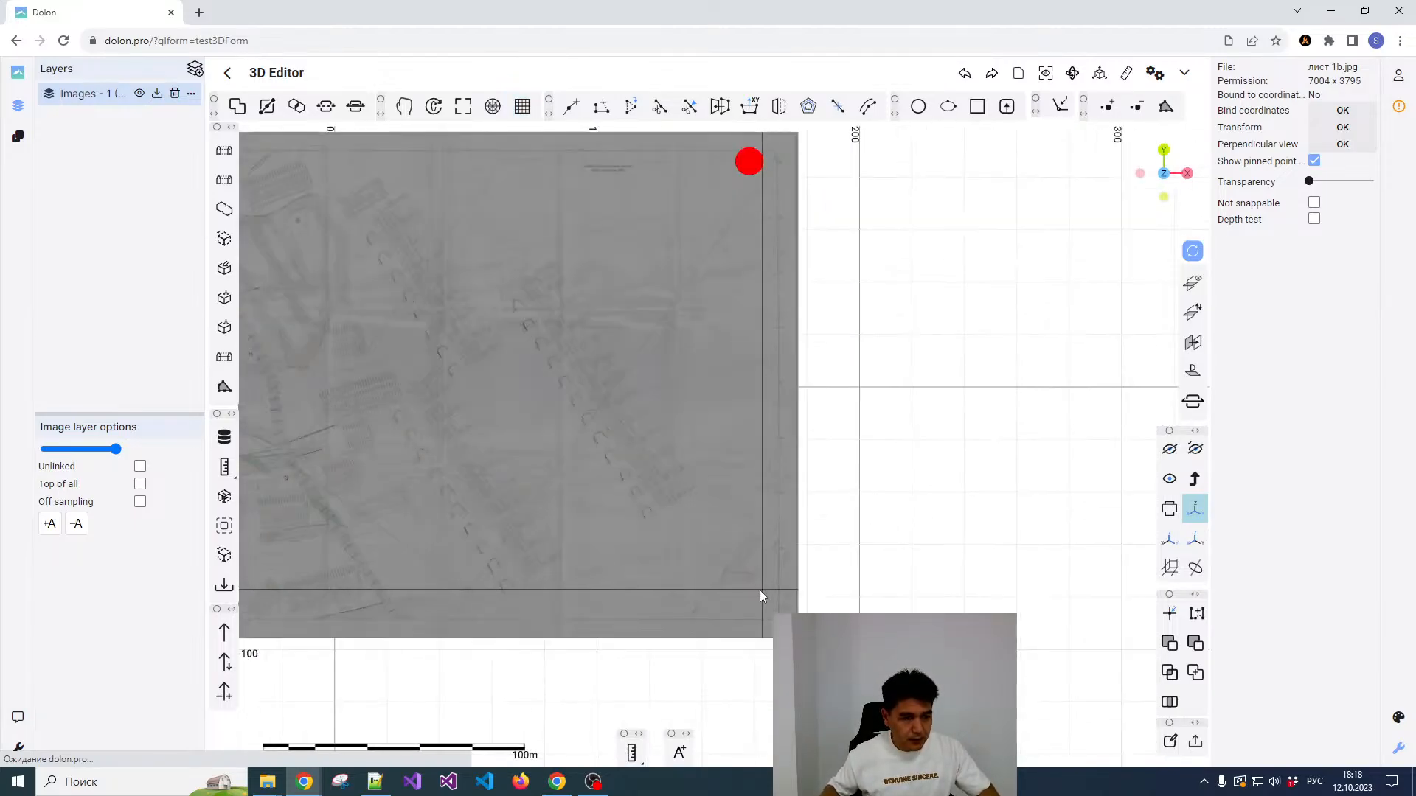
scroll(710, 583, down, 3)
scroll(693, 601, up, 5)
scroll(696, 597, up, 2)
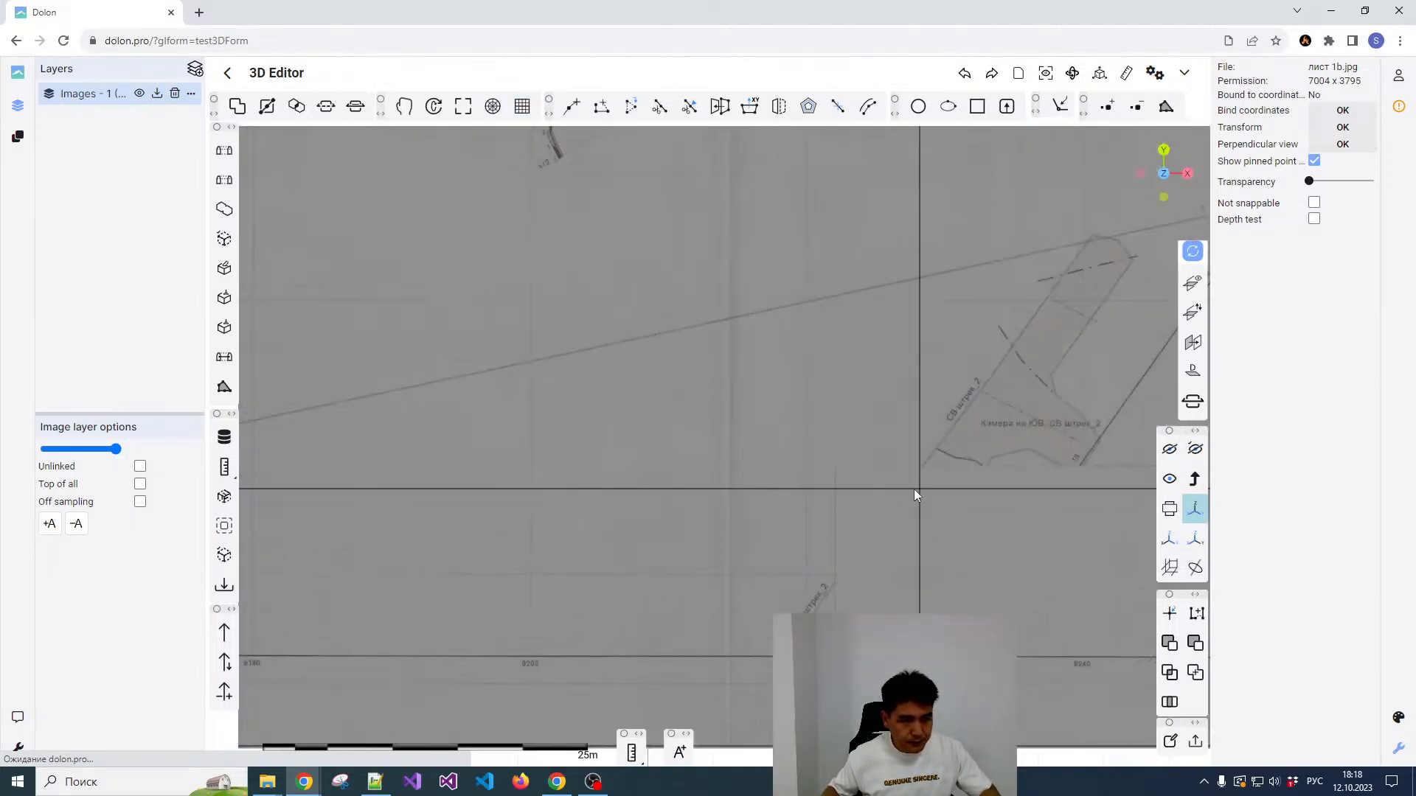
scroll(829, 481, down, 3)
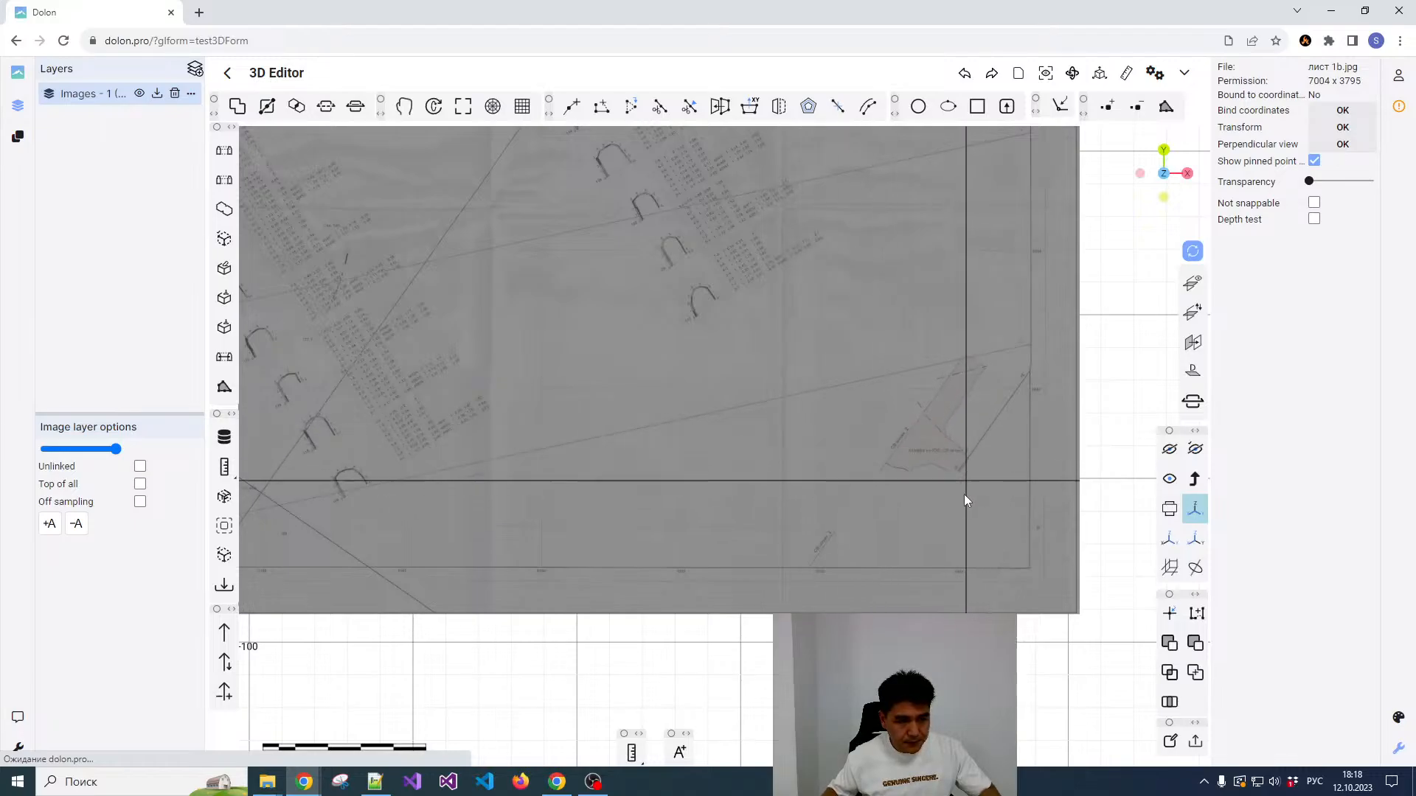
scroll(957, 575, up, 5)
scroll(954, 560, down, 3)
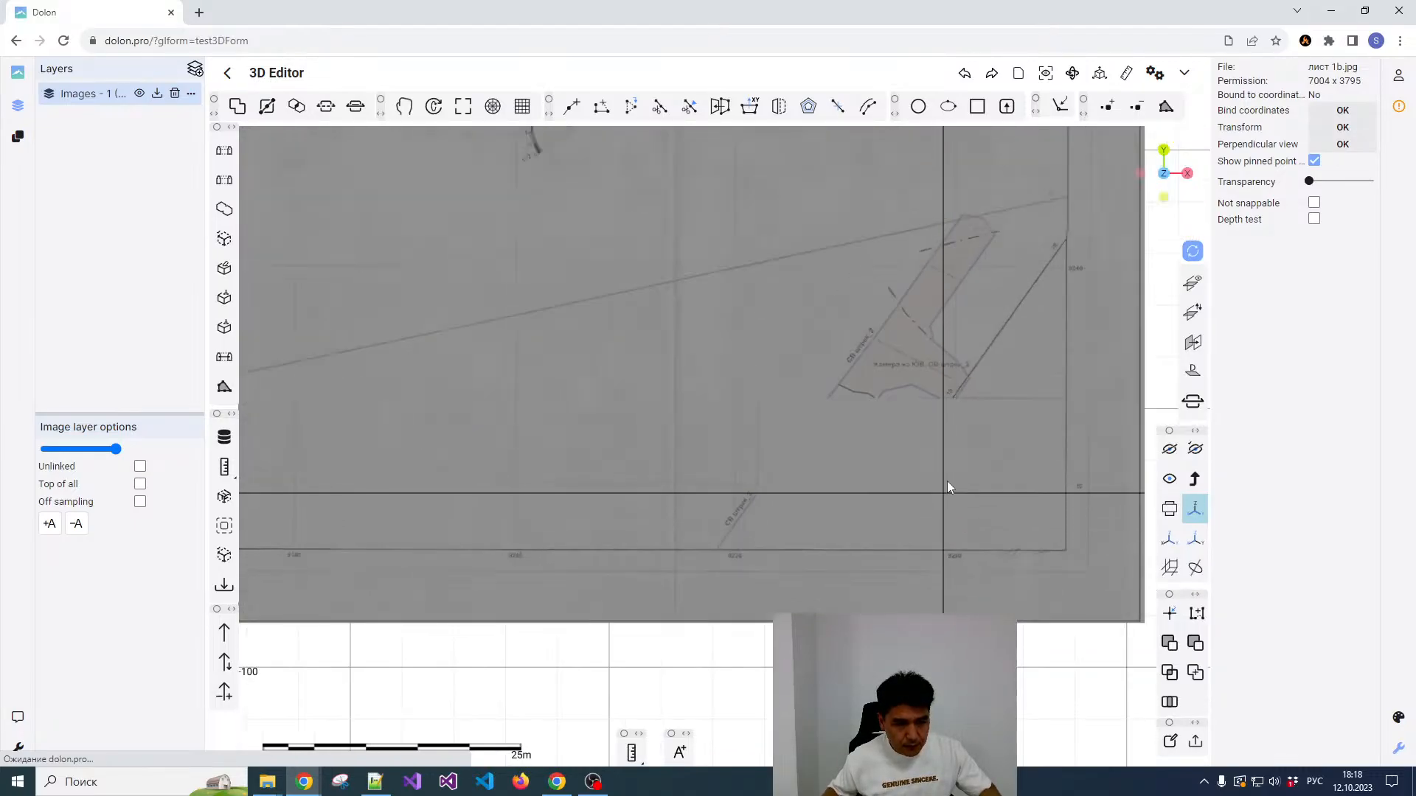
scroll(965, 265, up, 5)
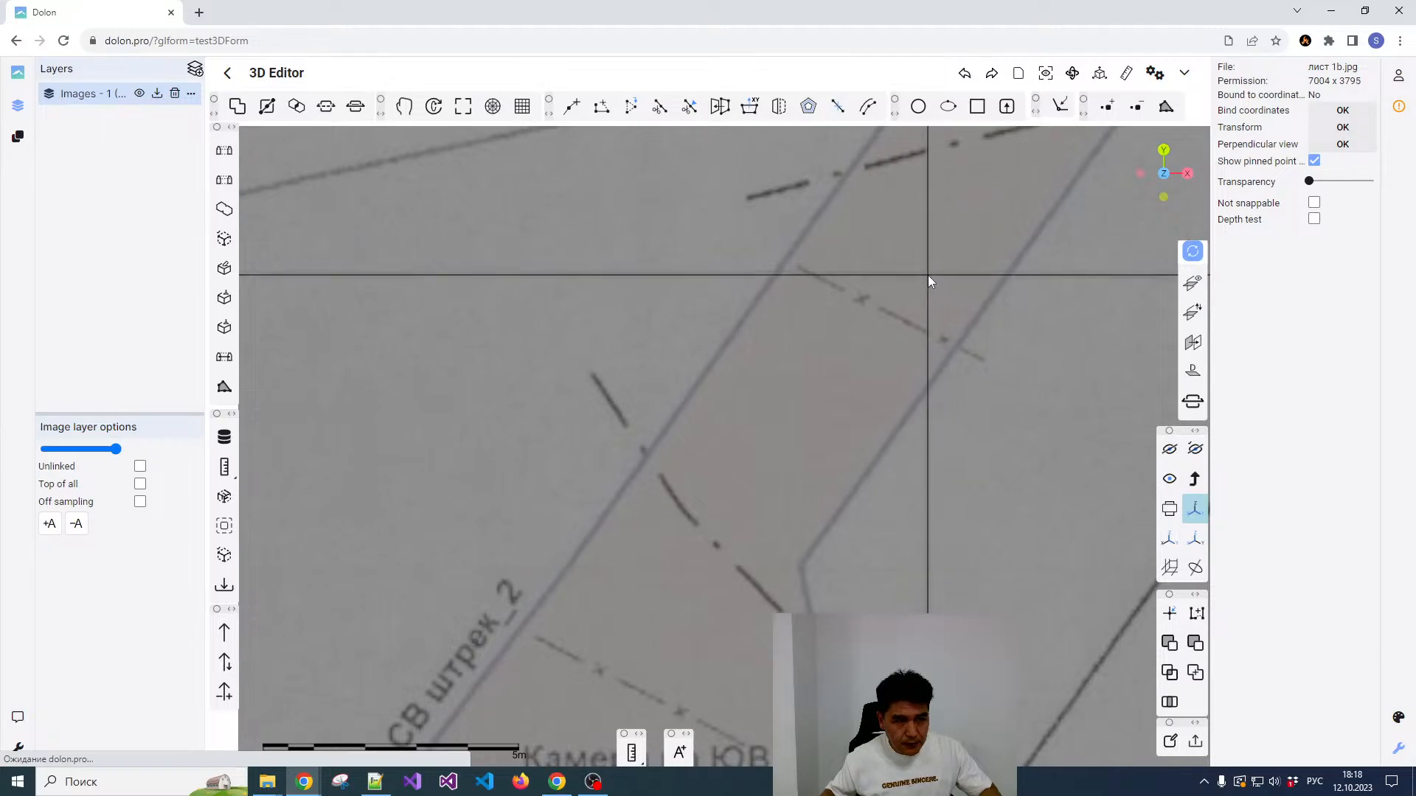
key(space)
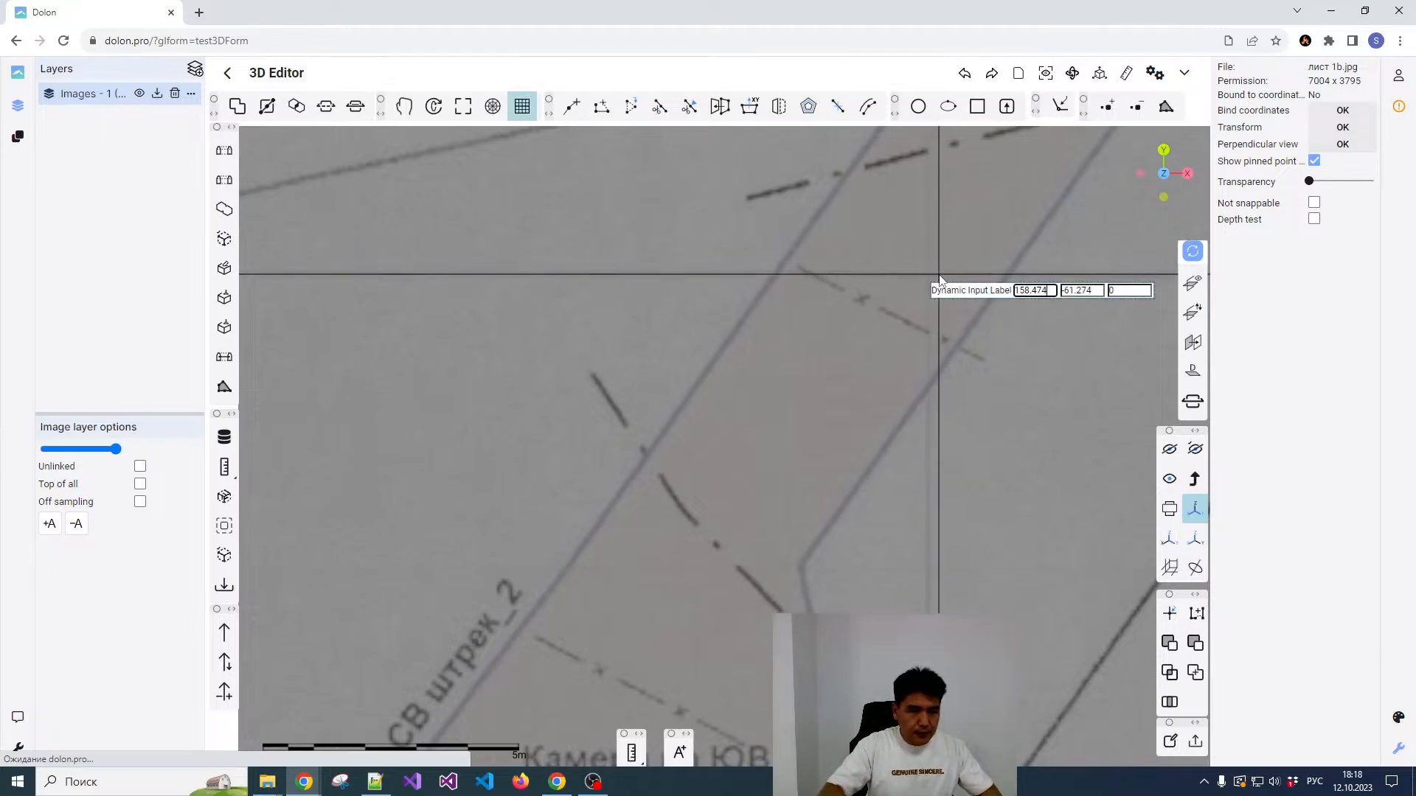
Step: Assign the coordinates X 9240 and Y 9340 to the third reference point
key(ctrl+a)
text(92)
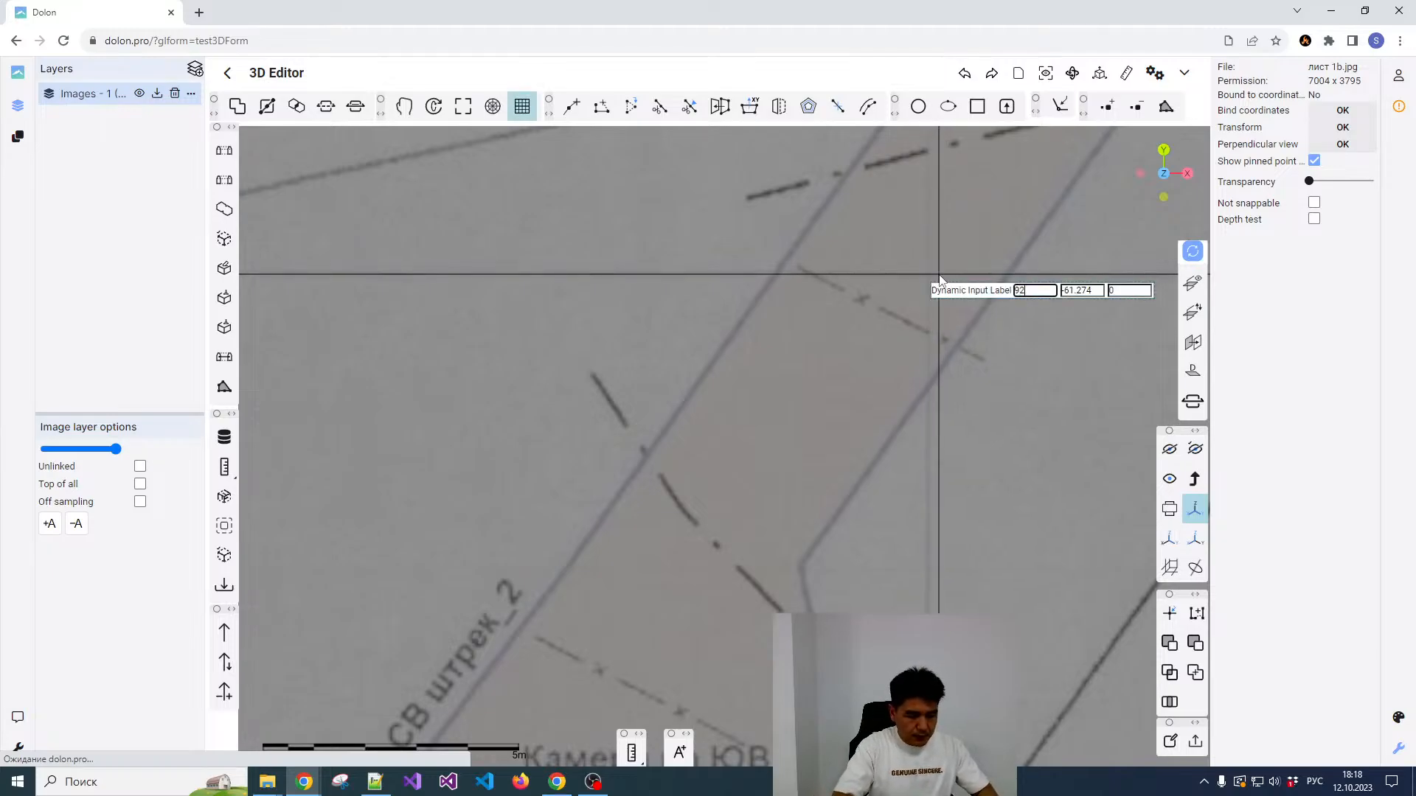
key(Tab)
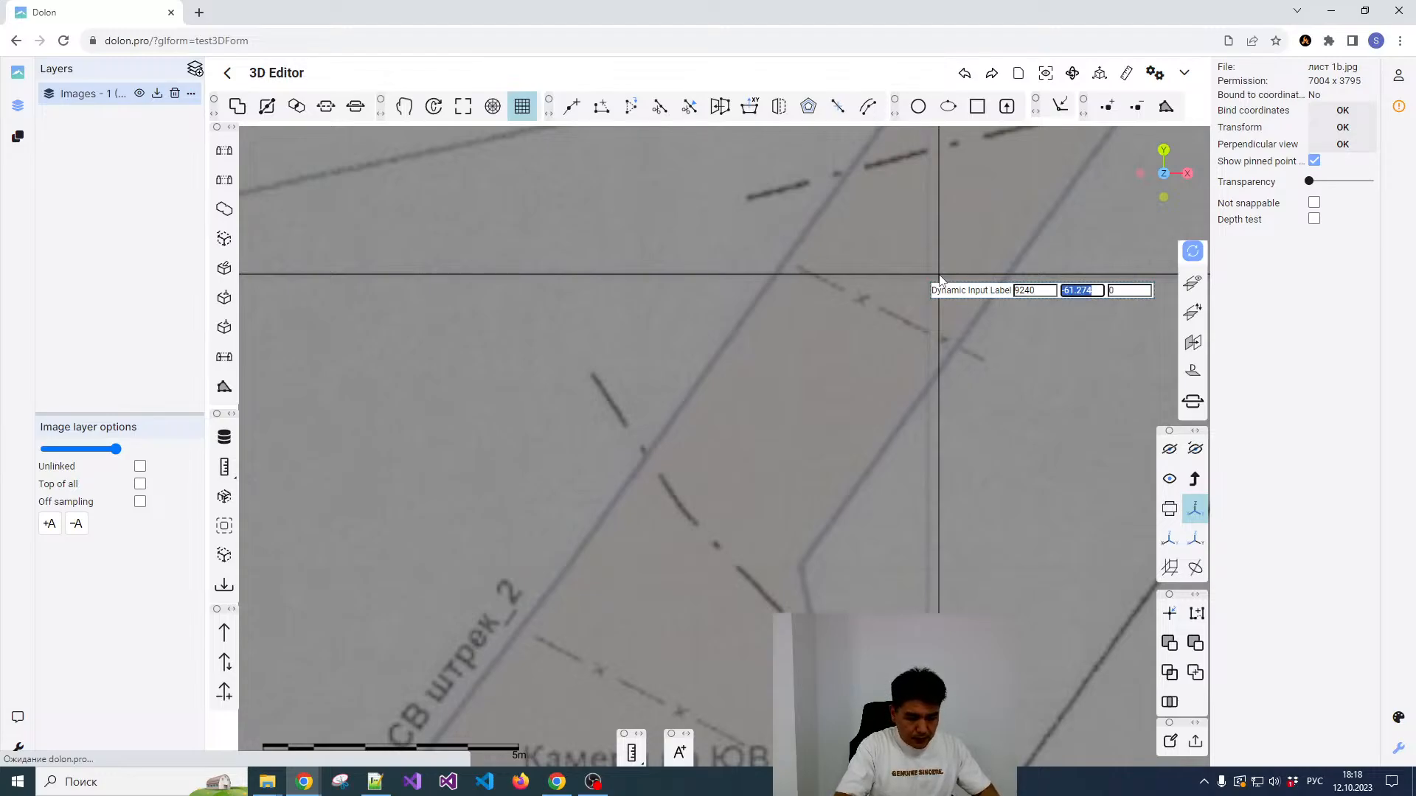
text(9340)
key(Tab)
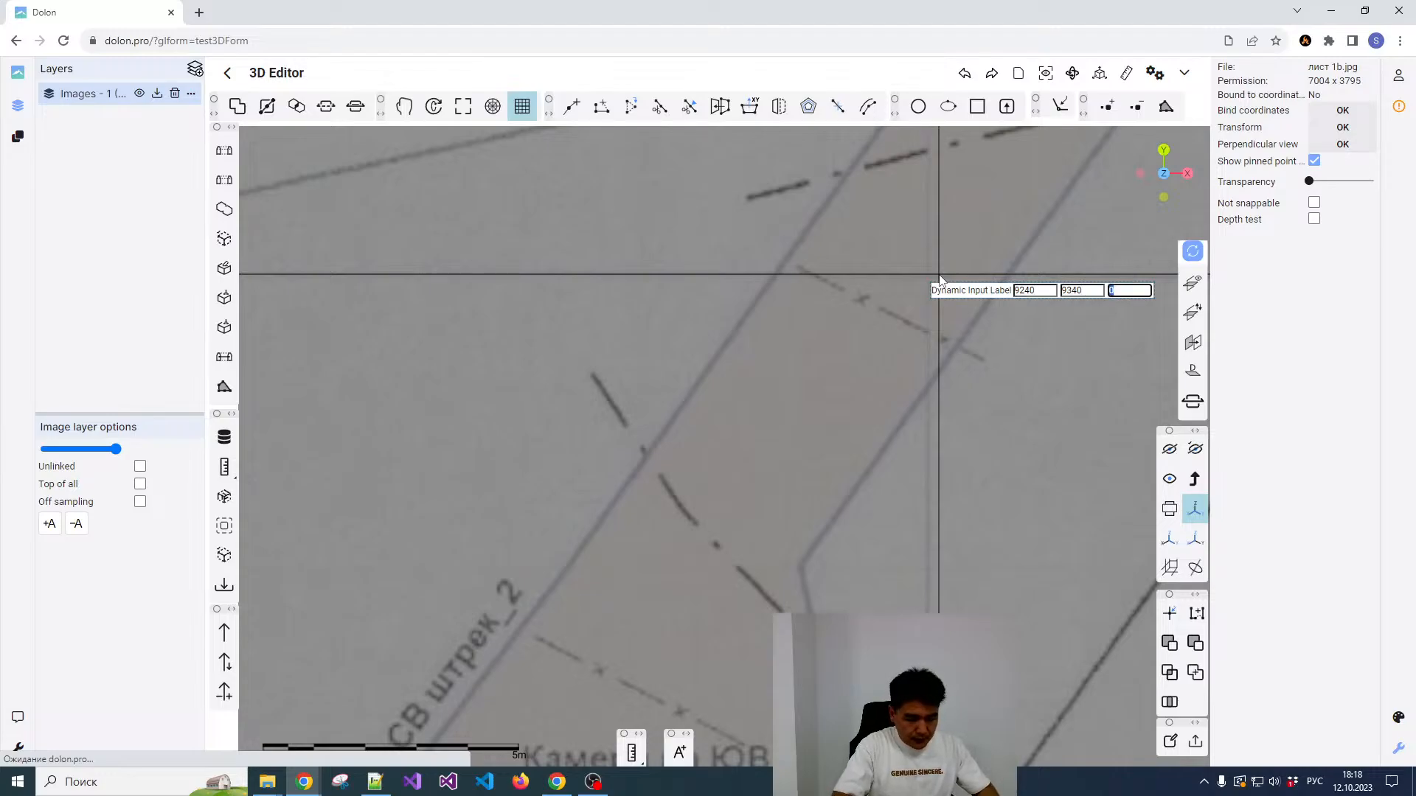
key(Return)
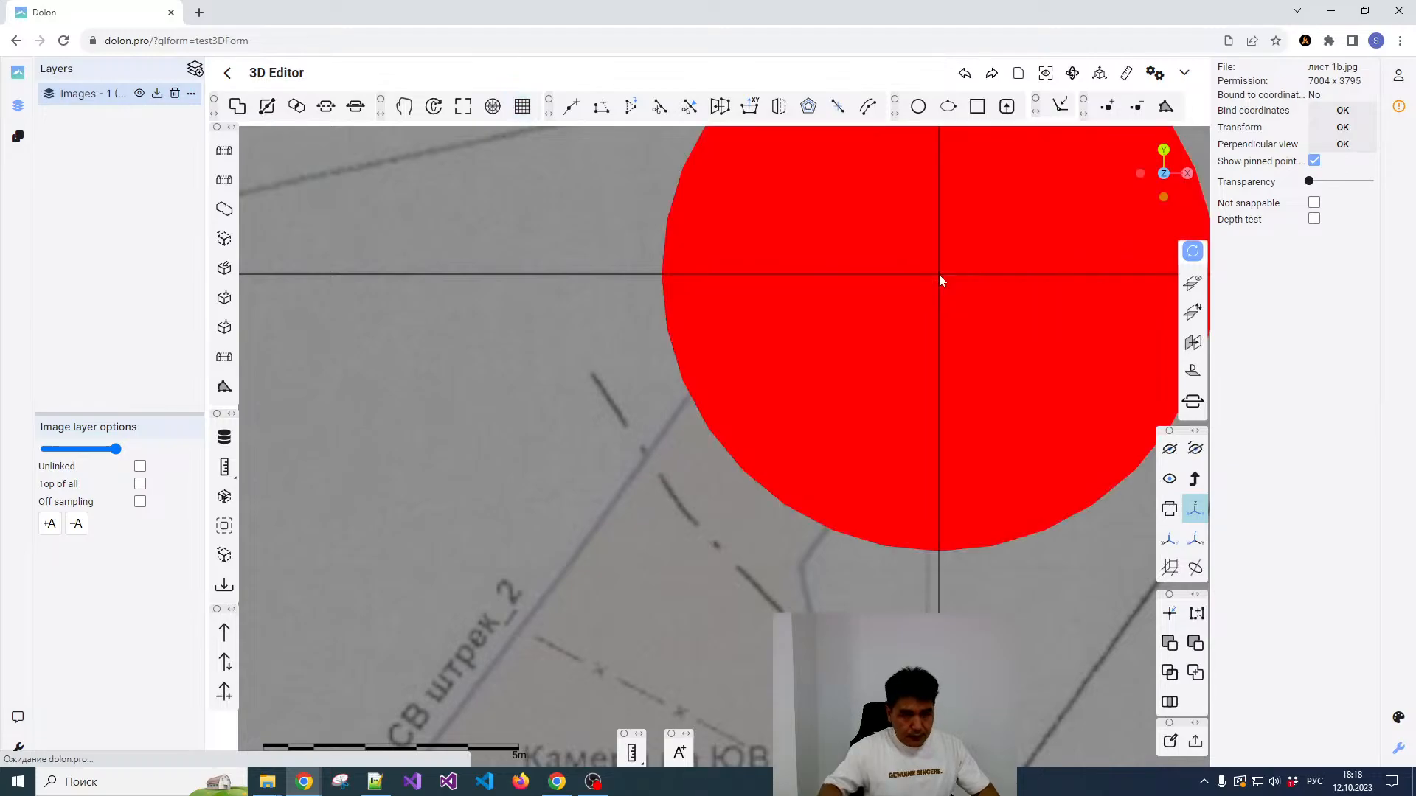
Step: Pick the crossing of grid lines 8940 and 9320 near the plan's lower-left corner as the fourth reference point
scroll(906, 311, down, 3)
scroll(907, 310, down, 5)
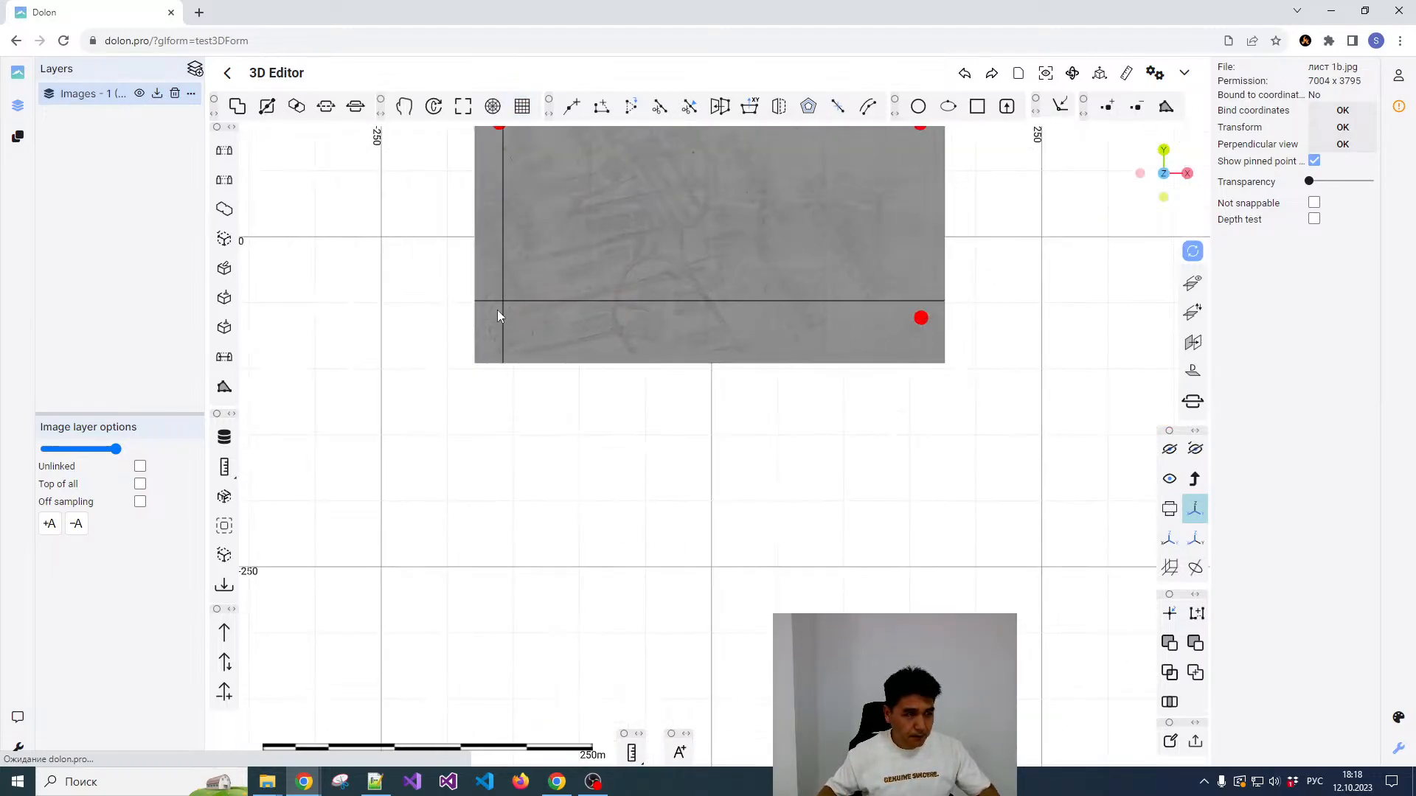
scroll(487, 343, up, 3)
scroll(467, 401, up, 3)
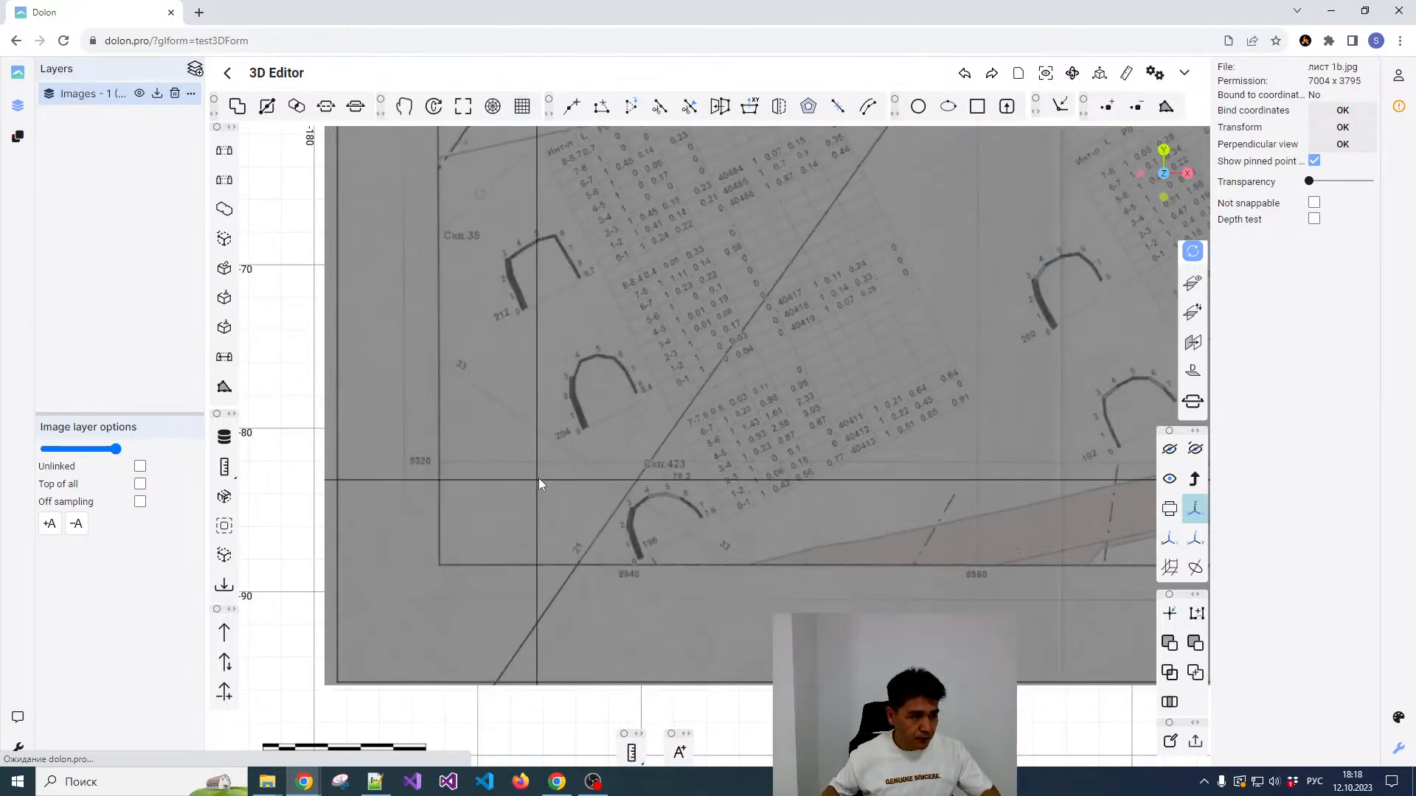
scroll(631, 466, up, 3)
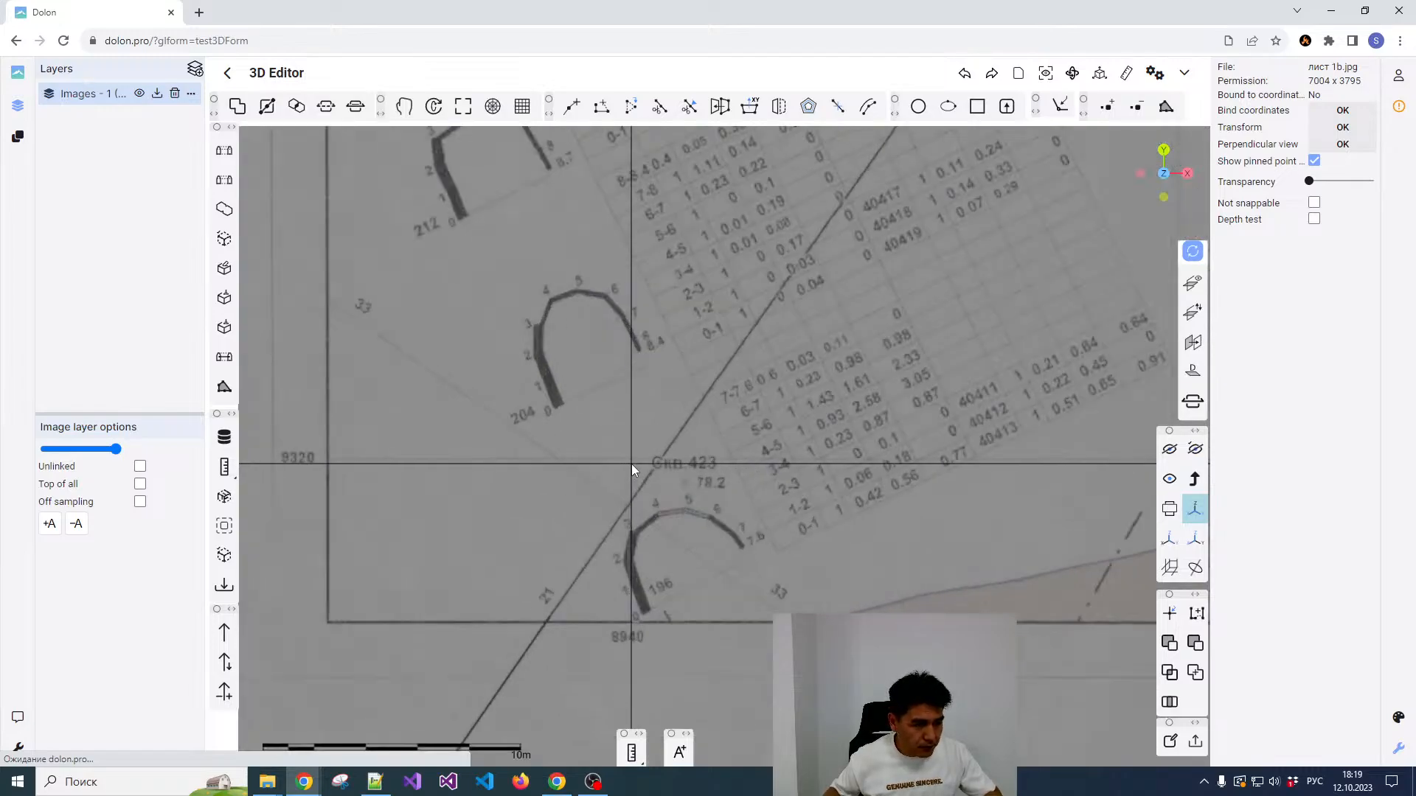
key(space)
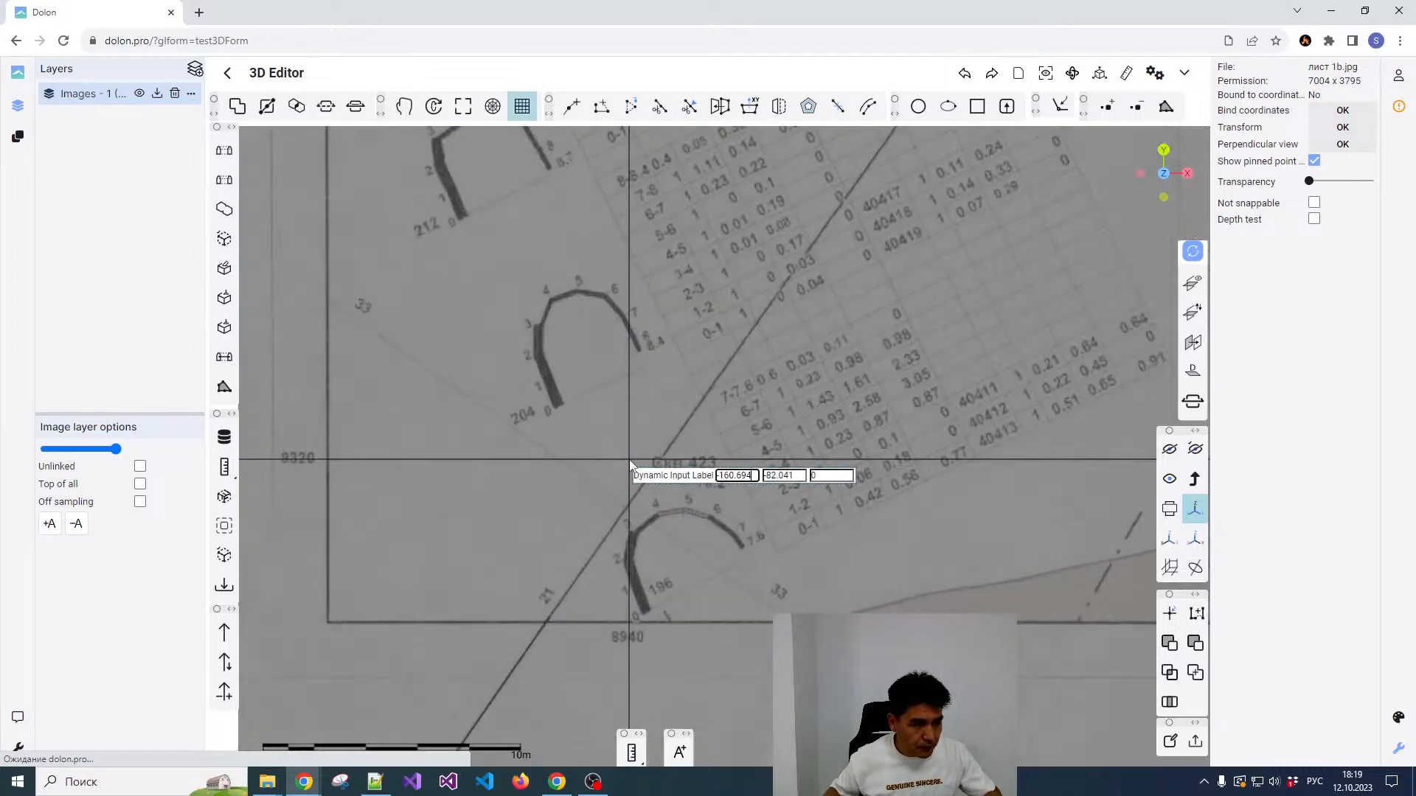
Step: Assign the coordinates X 8940, Y 9320 and Z 165 to the fourth reference point
key(ctrl+a)
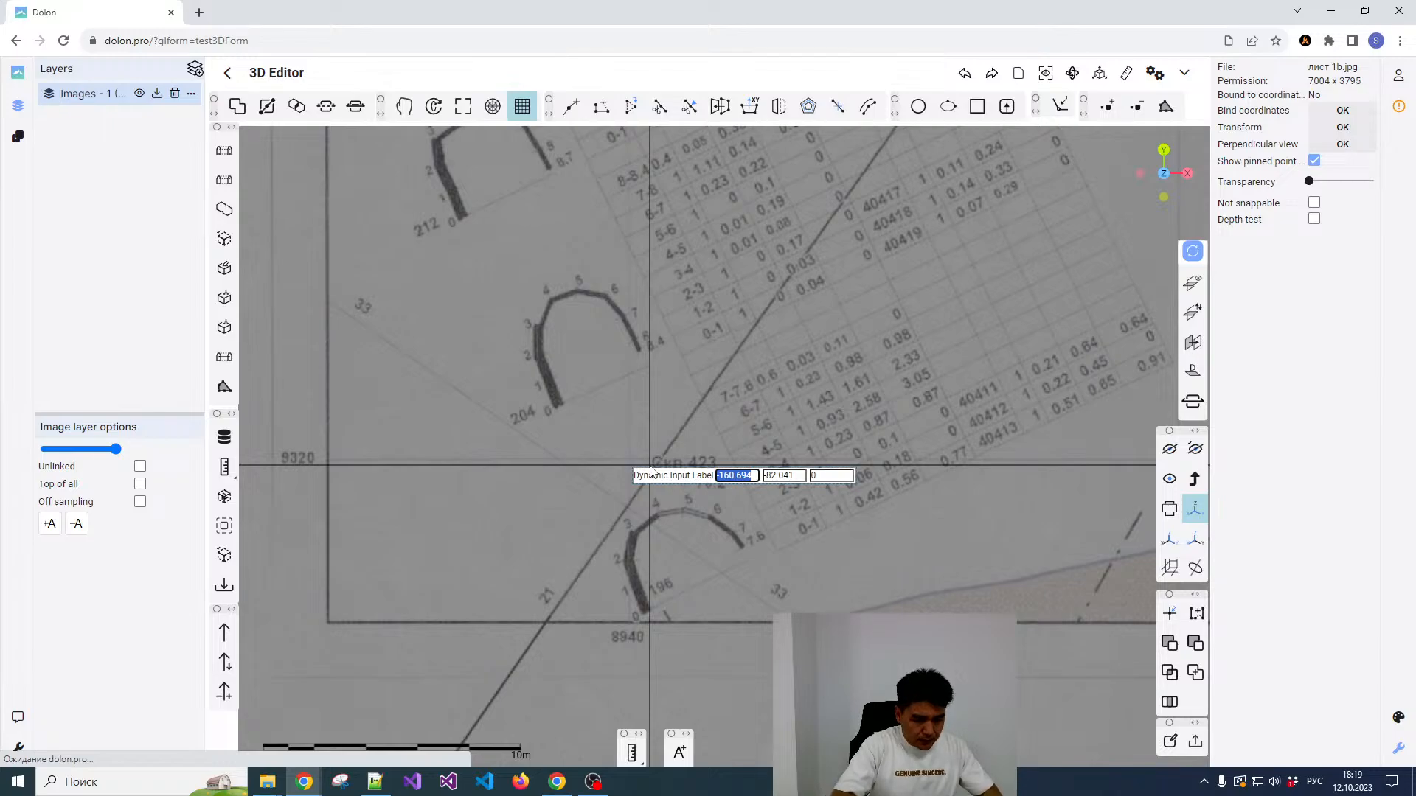
text(8940)
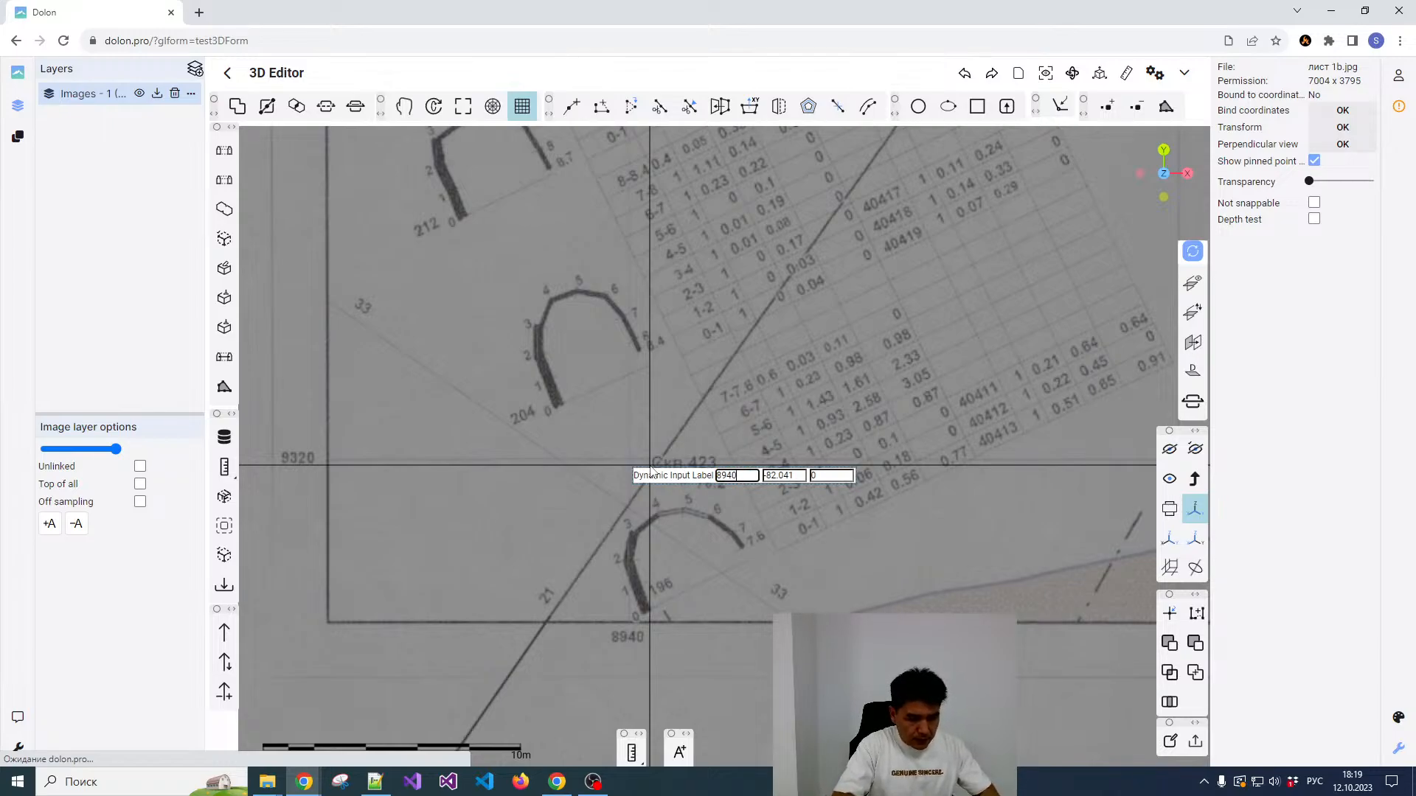
key(Tab)
text(9)
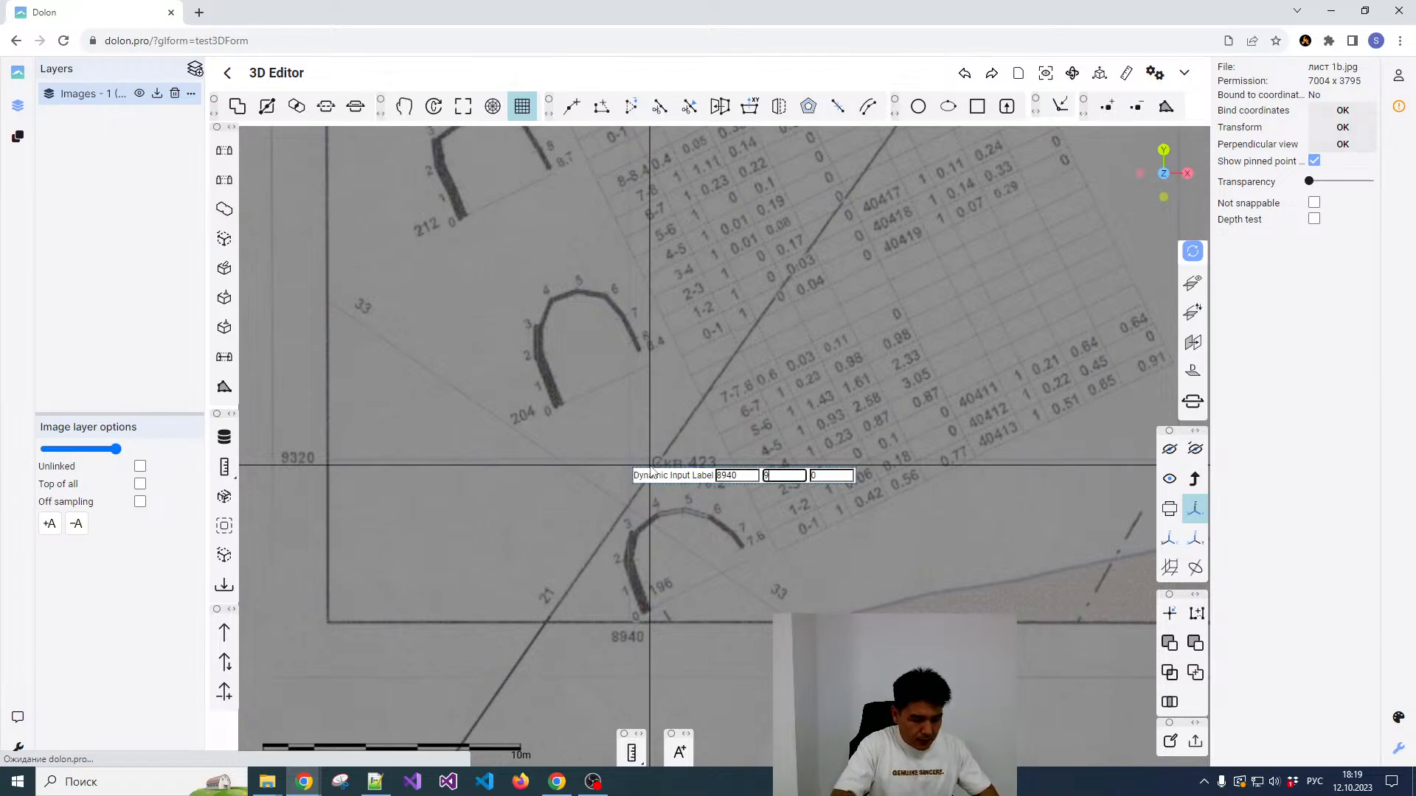
key(Tab)
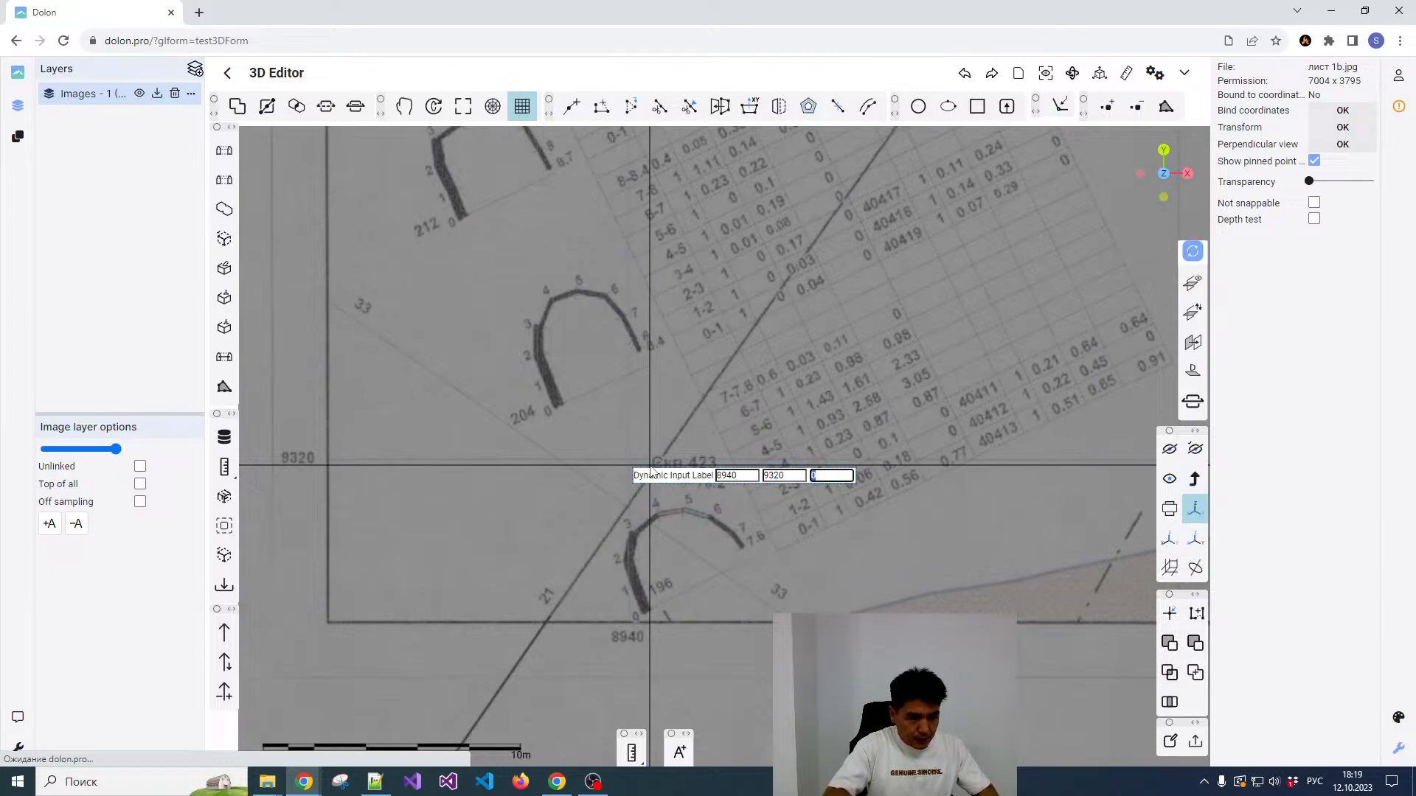
text(165)
key(Return)
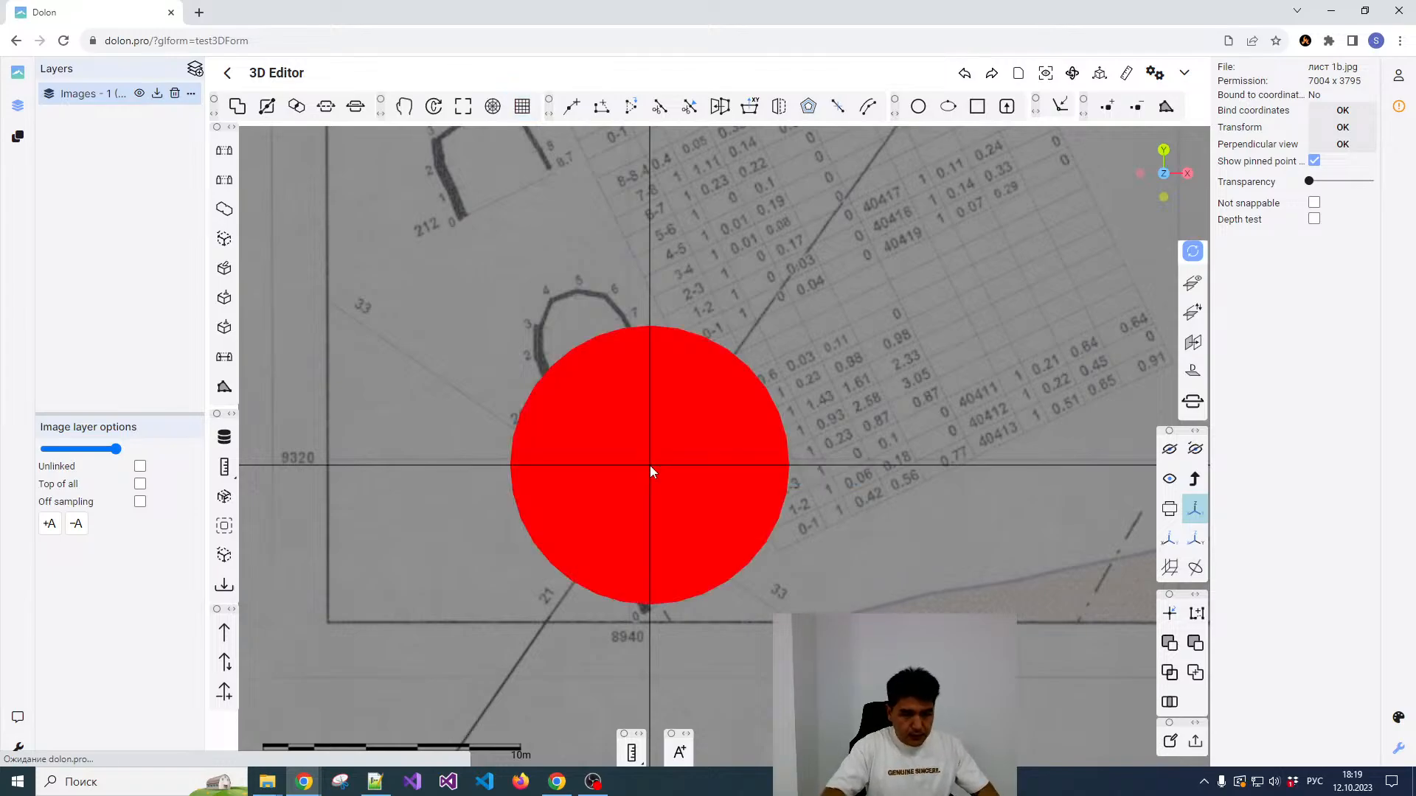
Step: Transform the plan image to the assigned reference coordinates and show the whole model
scroll(649, 466, down, 5)
scroll(618, 449, down, 3)
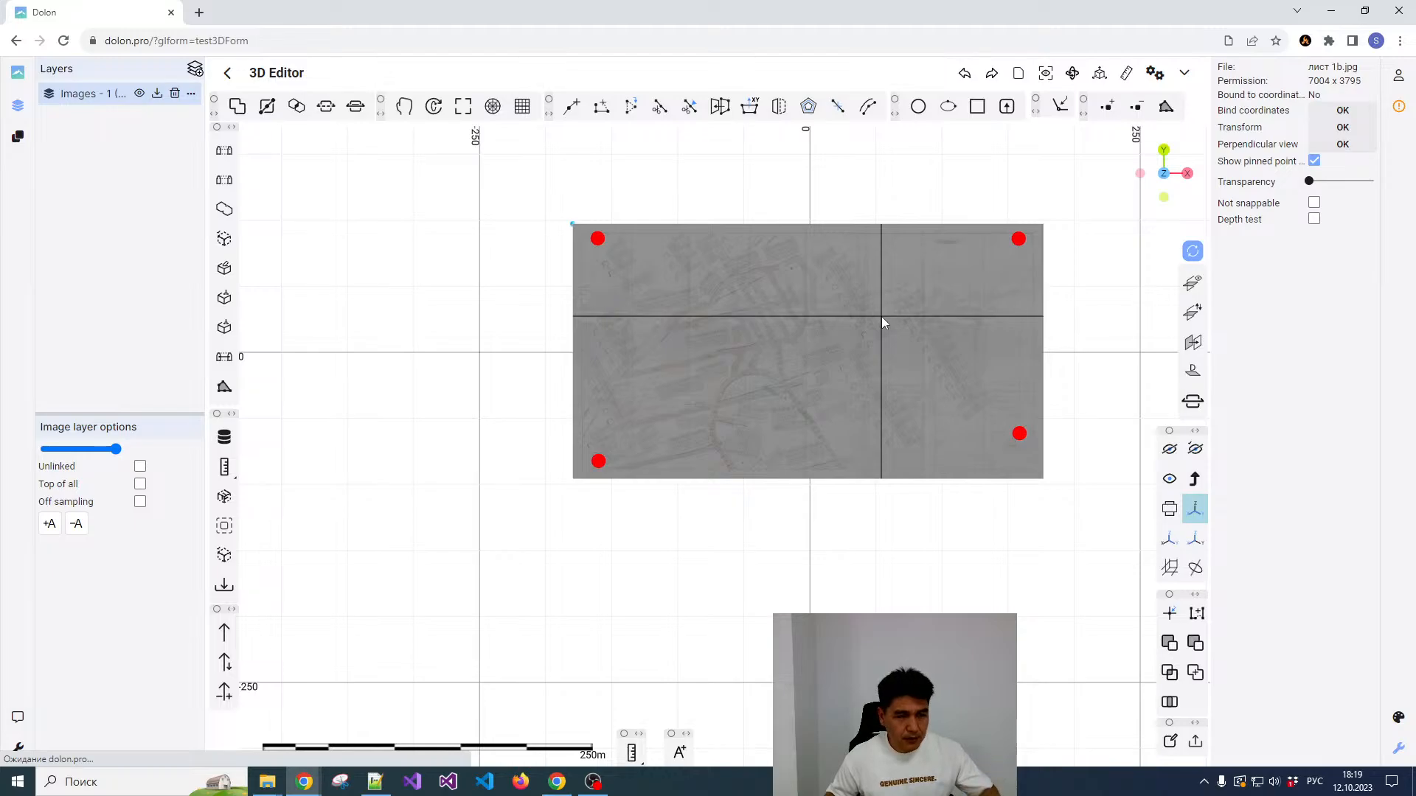
click(1343, 128)
click(1045, 74)
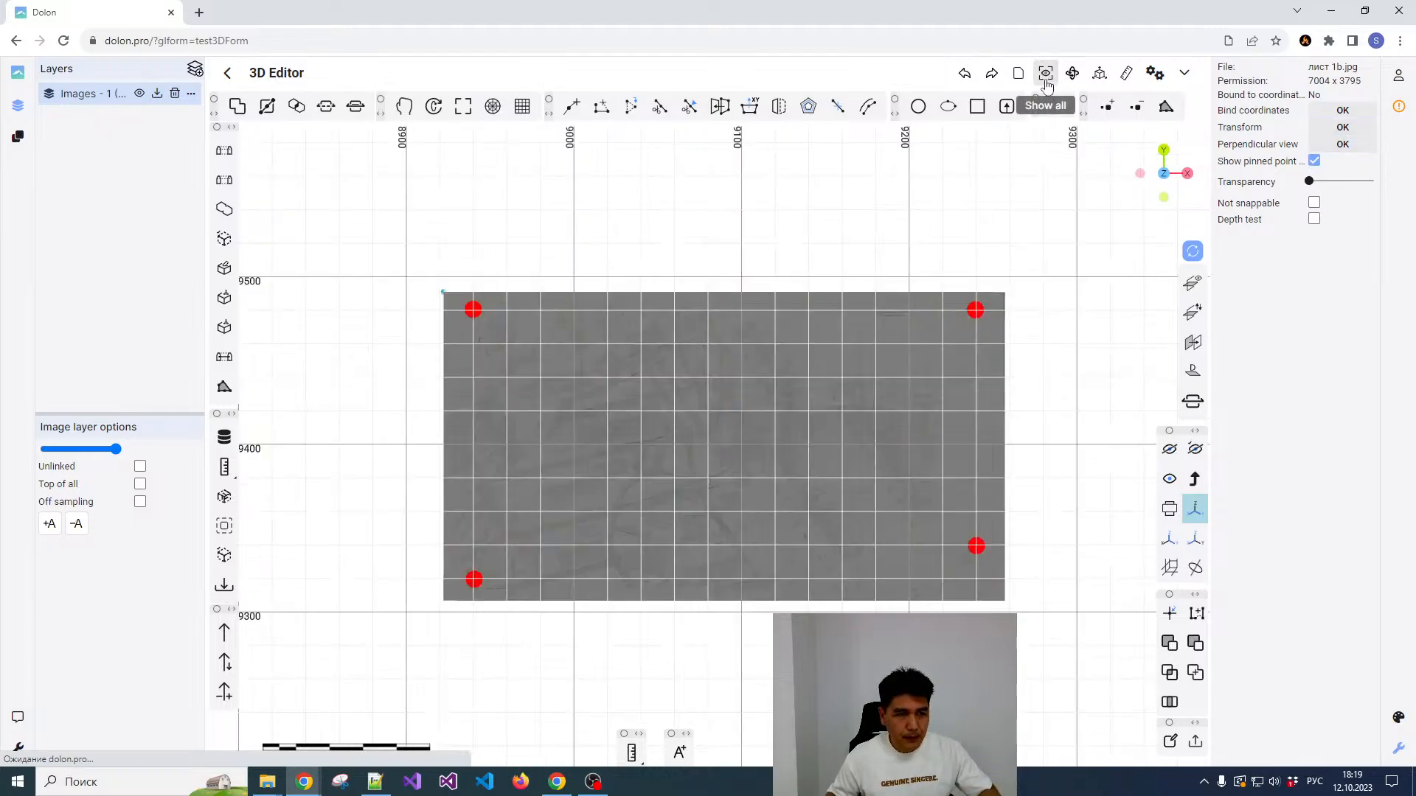
Step: Check the plan's upper-left reference point against the editor's coordinate grid at X 8940 and Y 9480
scroll(464, 305, up, 2)
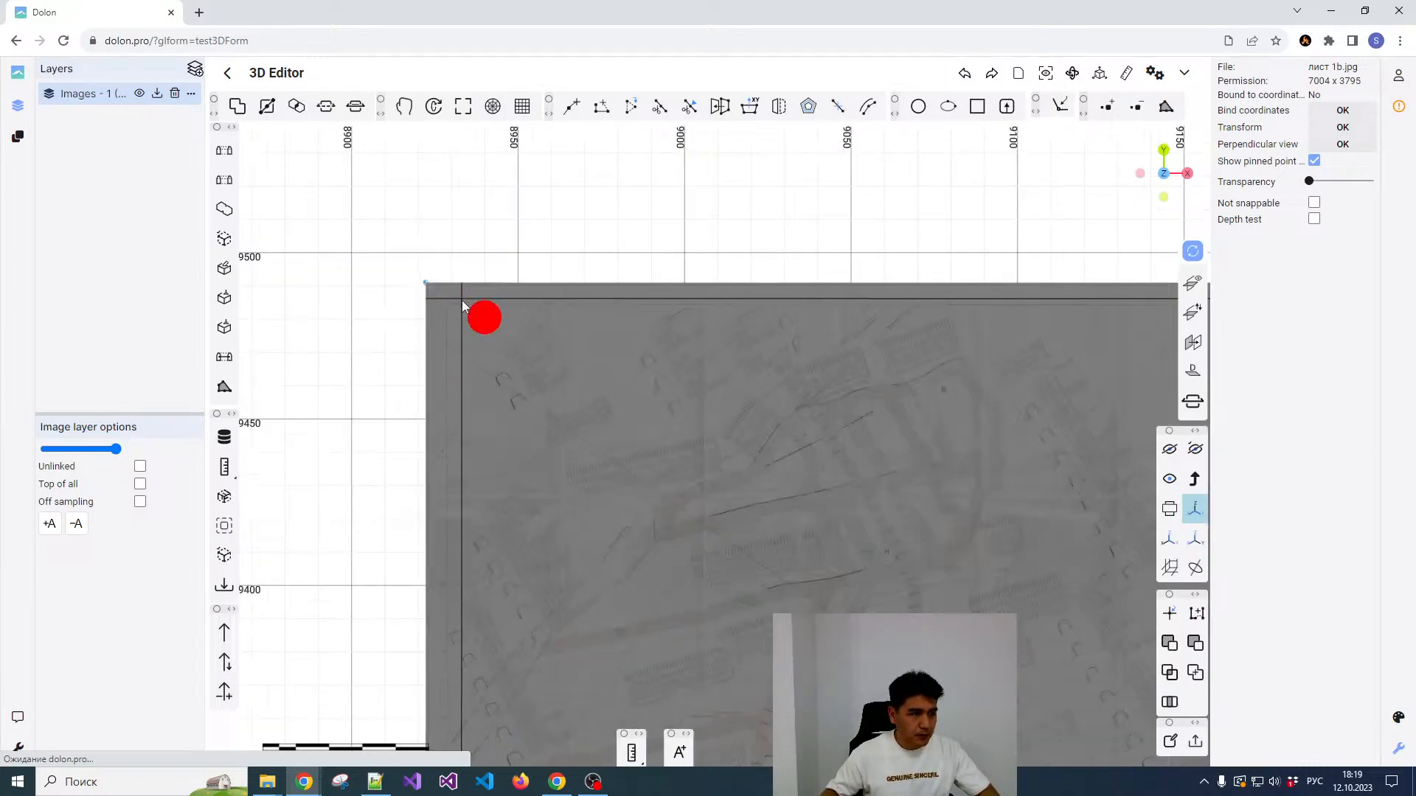
scroll(464, 306, up, 3)
scroll(354, 320, up, 2)
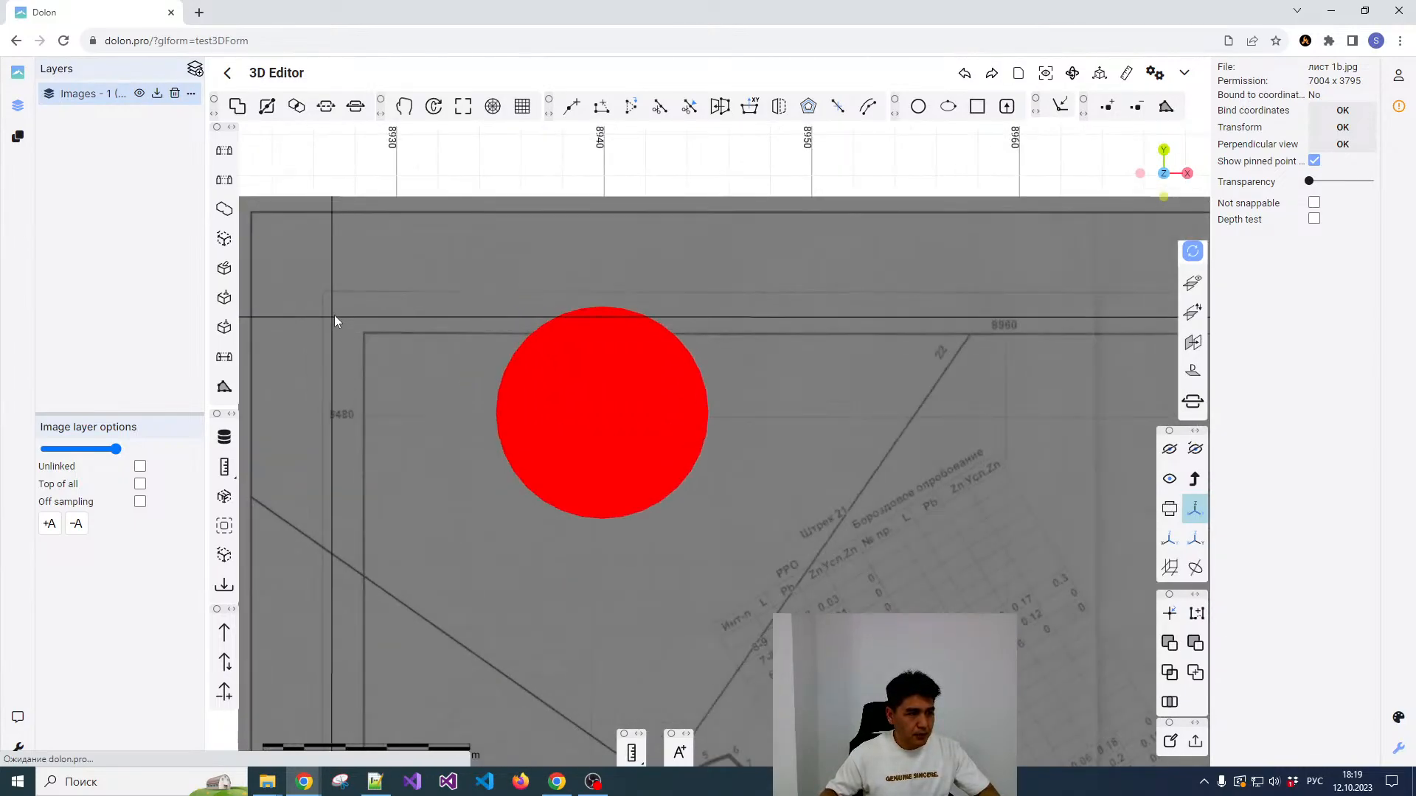
scroll(361, 321, down, 2)
scroll(383, 323, up, 2)
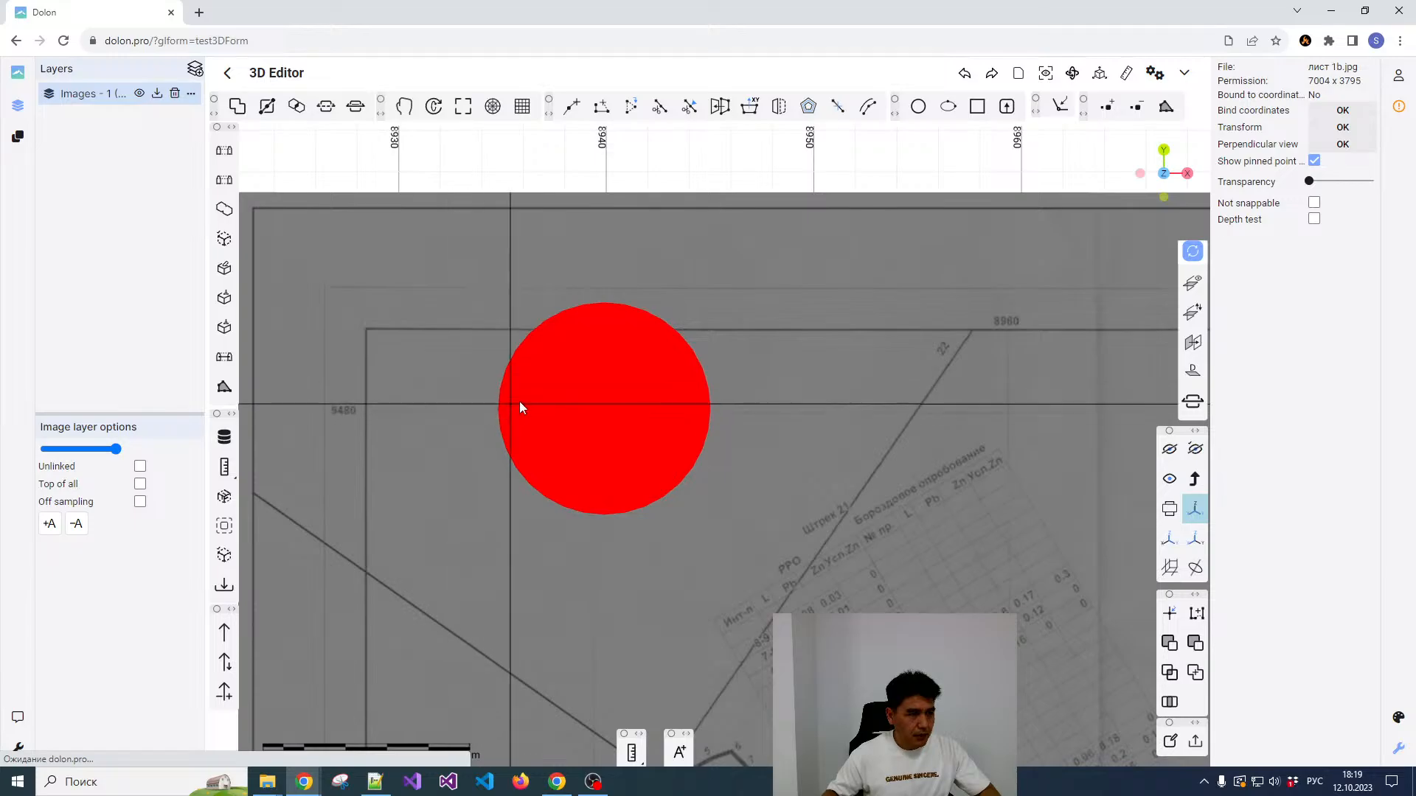
scroll(519, 402, down, 2)
scroll(590, 413, up, 3)
scroll(560, 387, down, 1)
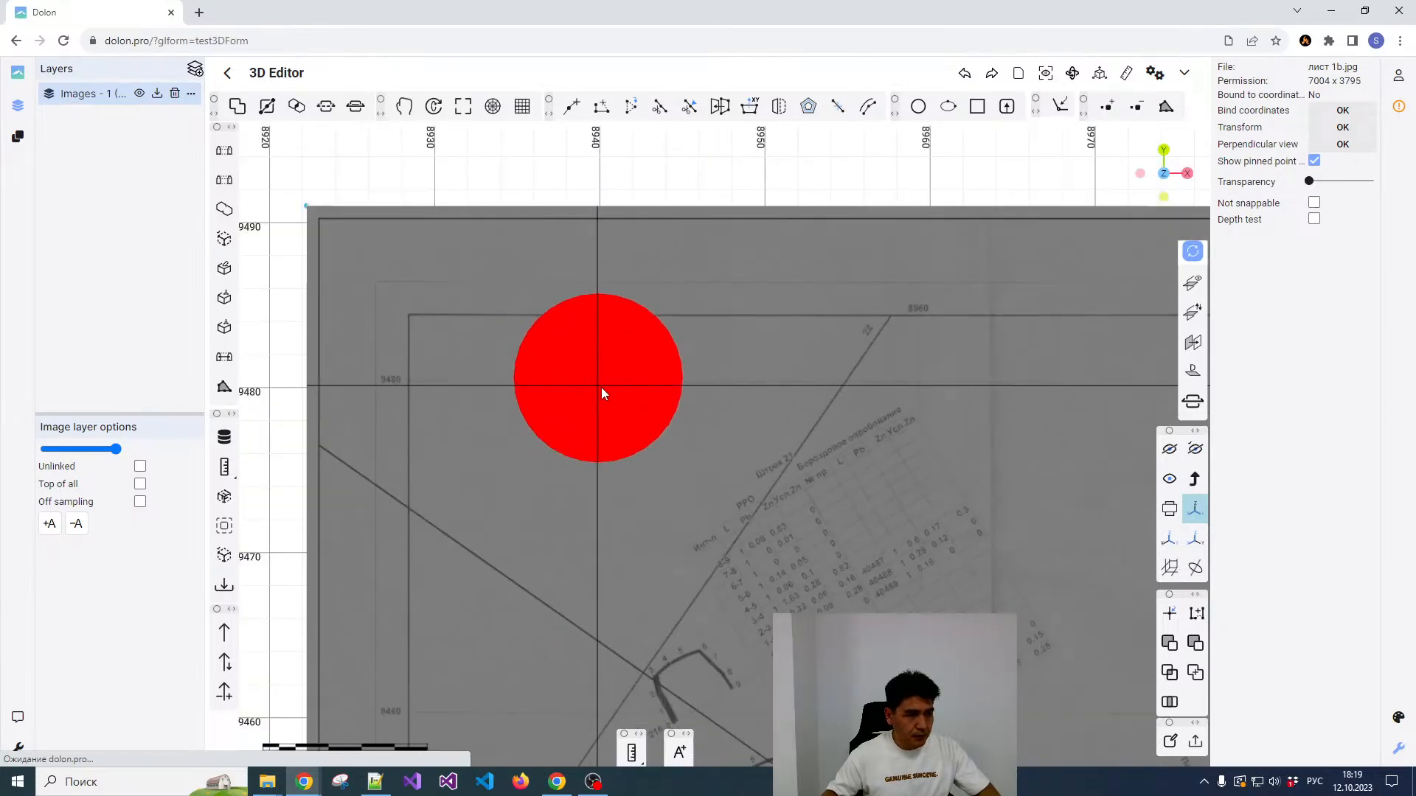
scroll(613, 393, down, 1)
scroll(560, 398, up, 2)
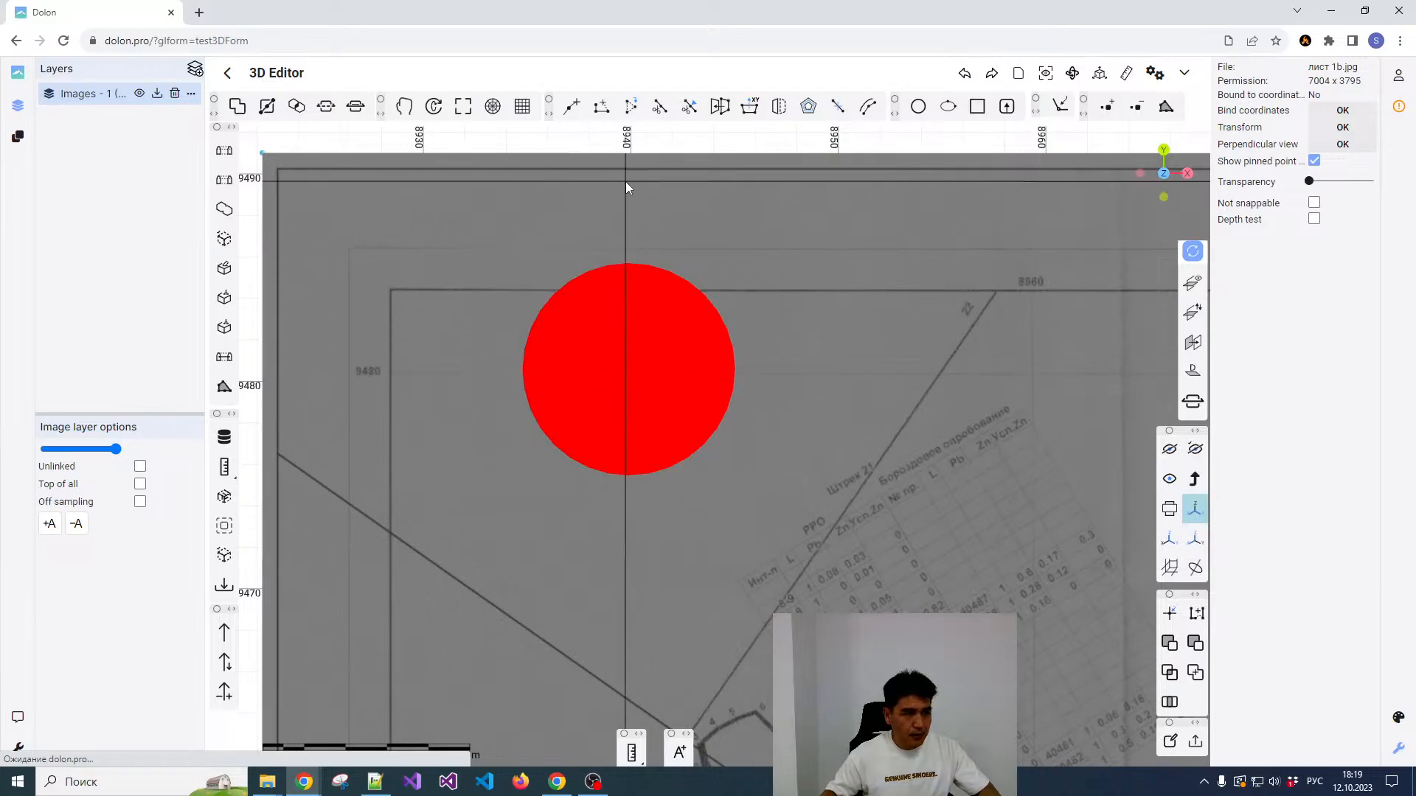
scroll(487, 279, down, 3)
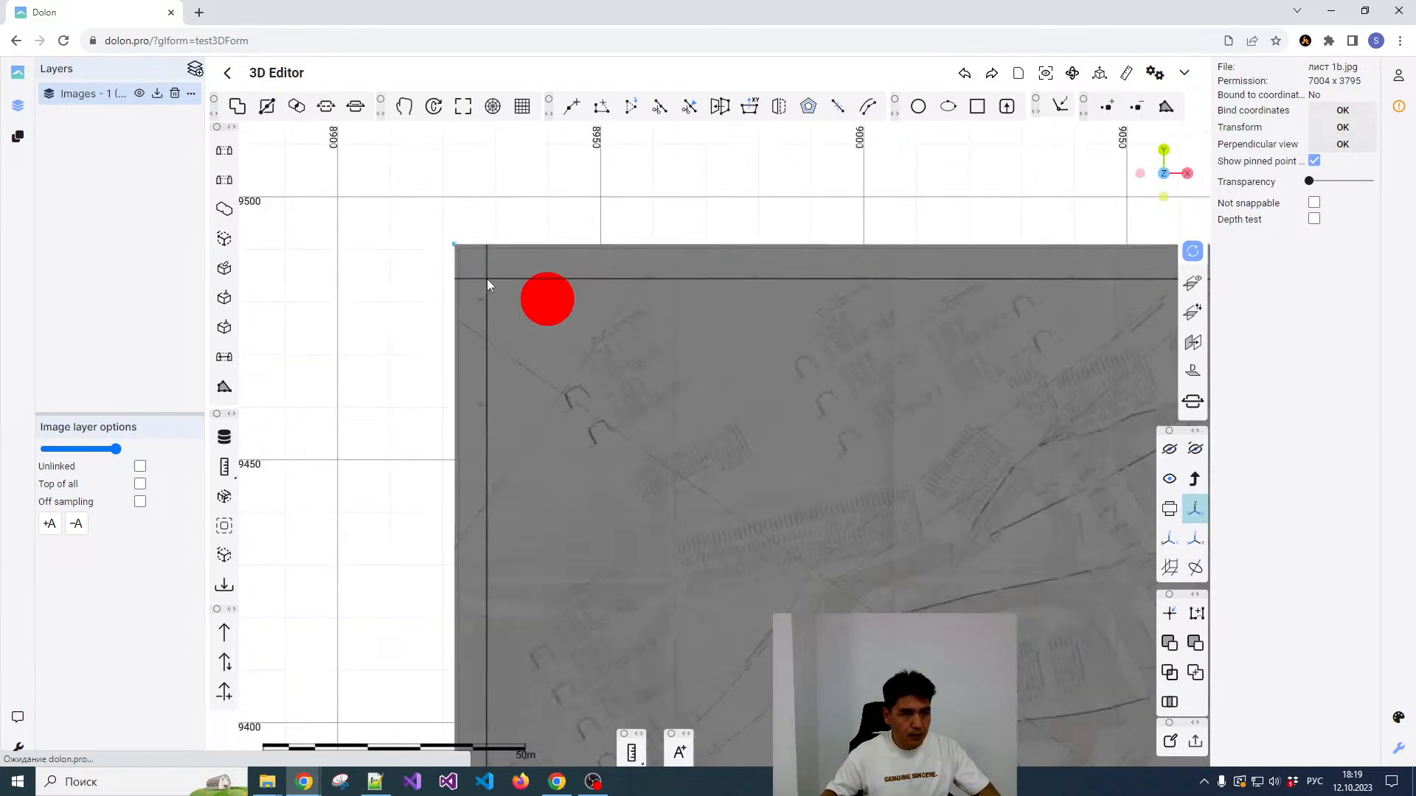
Step: Check the plan's upper-right reference point against the editor's coordinate grid at X 9240 and Y 9480
scroll(487, 279, down, 3)
scroll(905, 308, up, 3)
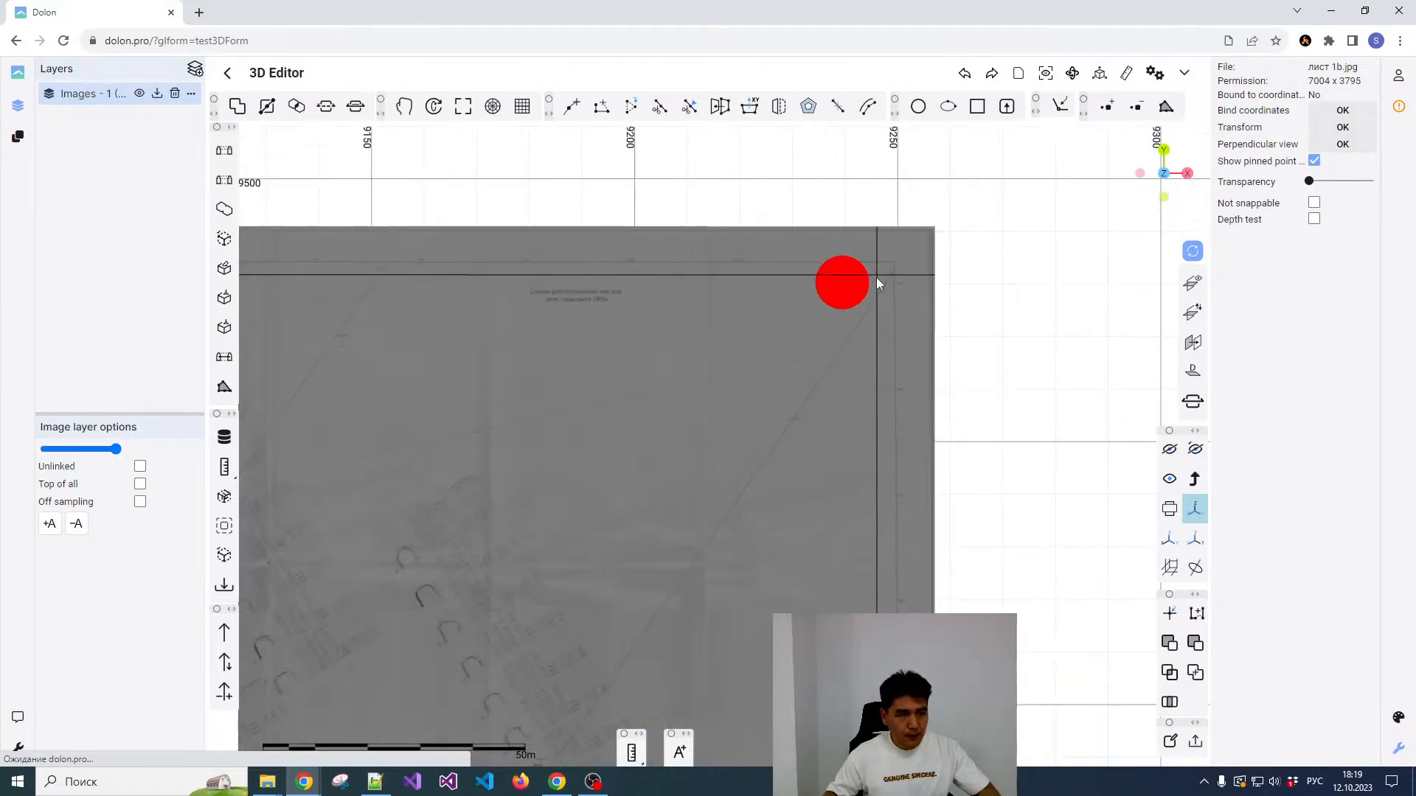
scroll(848, 244, up, 3)
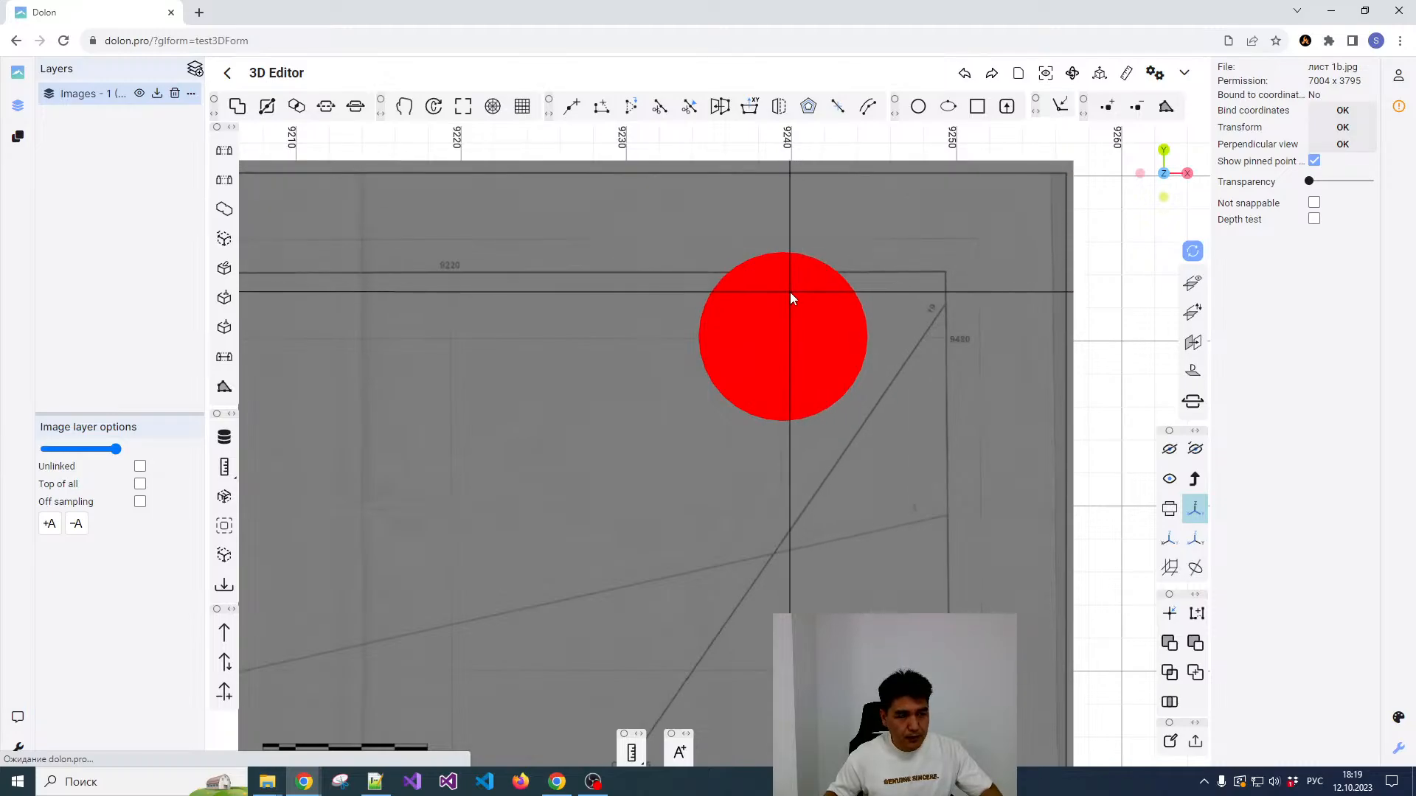
scroll(811, 298, down, 6)
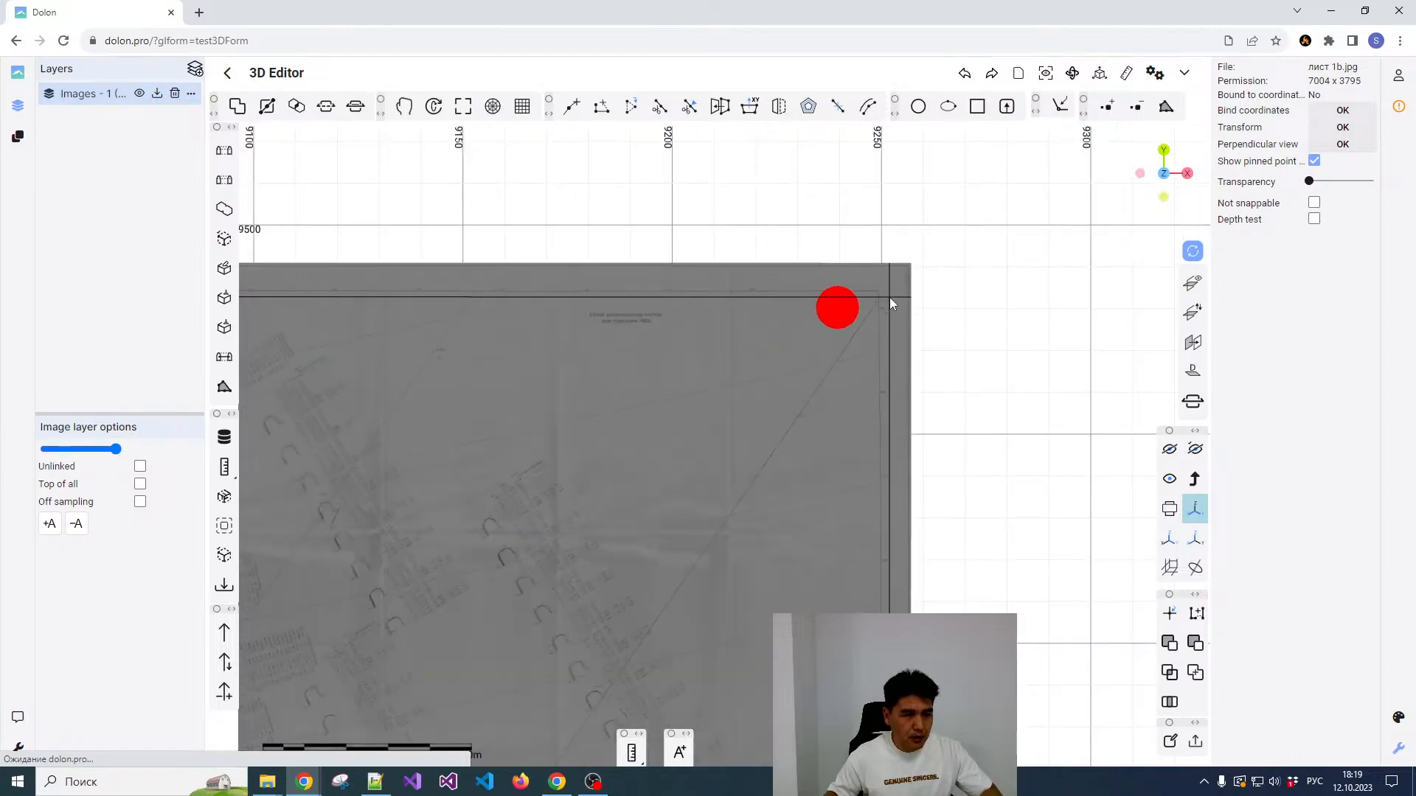
scroll(900, 290, down, 5)
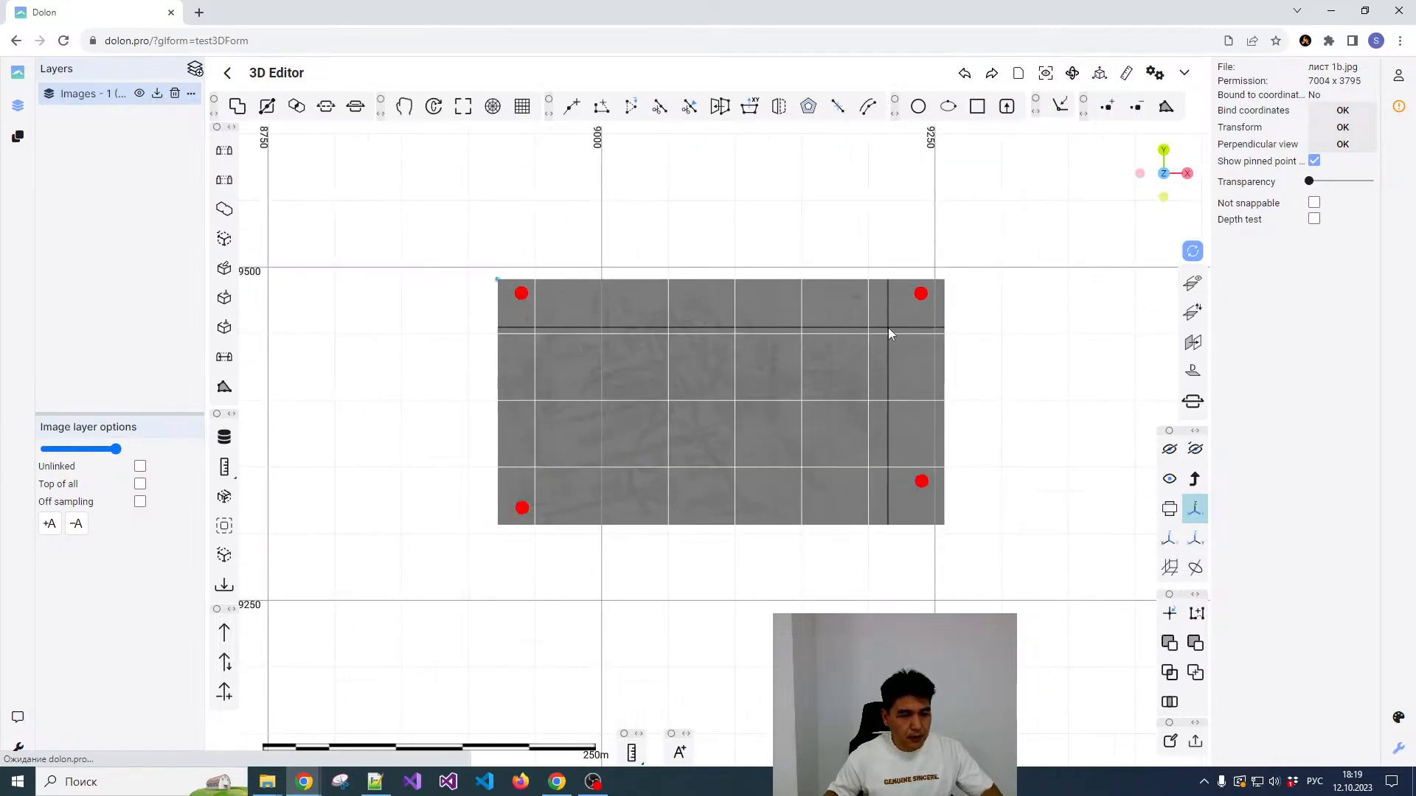
Step: Hide the image's pinned reference points and turn off the coordinate grid
scroll(888, 333, up, 2)
scroll(974, 319, down, 3)
scroll(811, 335, up, 2)
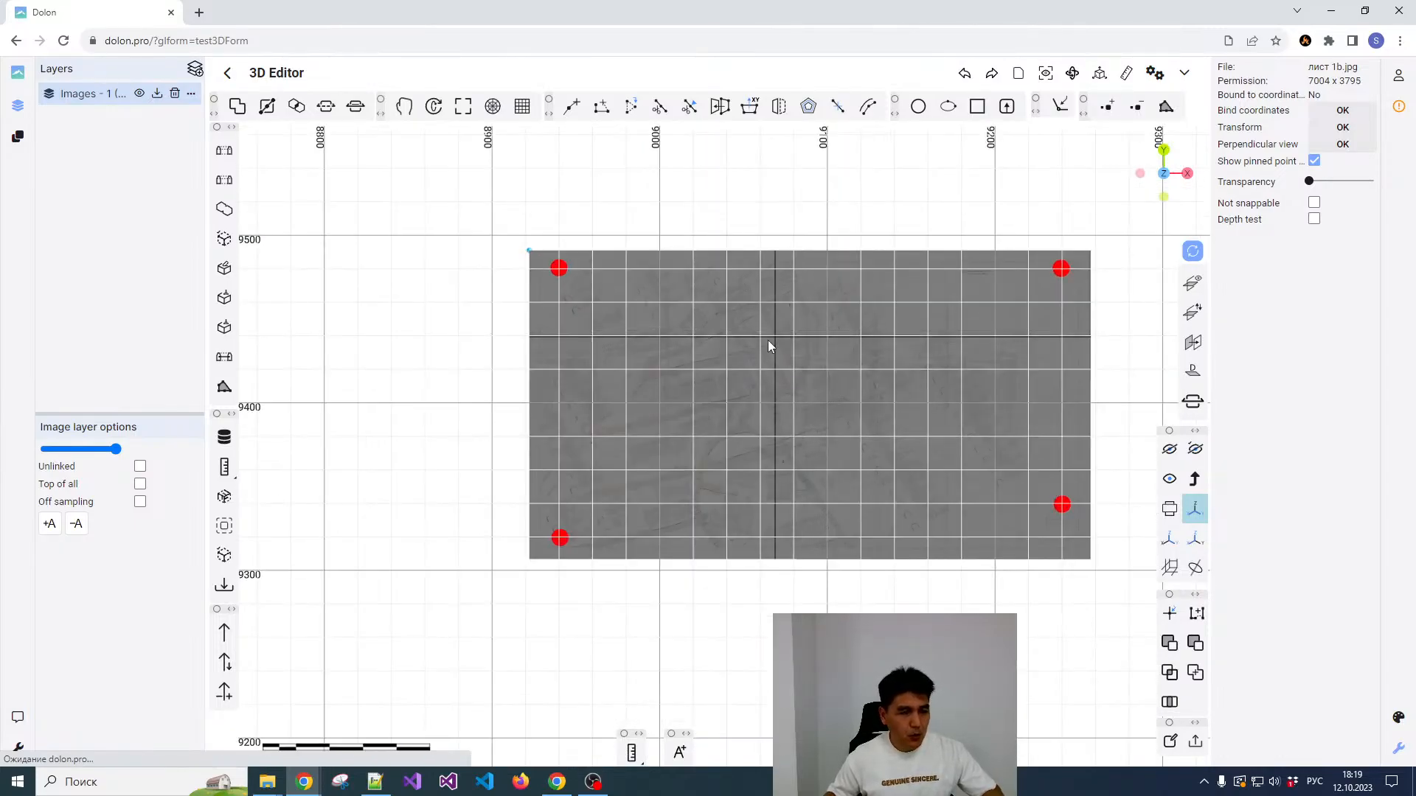
scroll(768, 347, up, 1)
scroll(712, 376, down, 1)
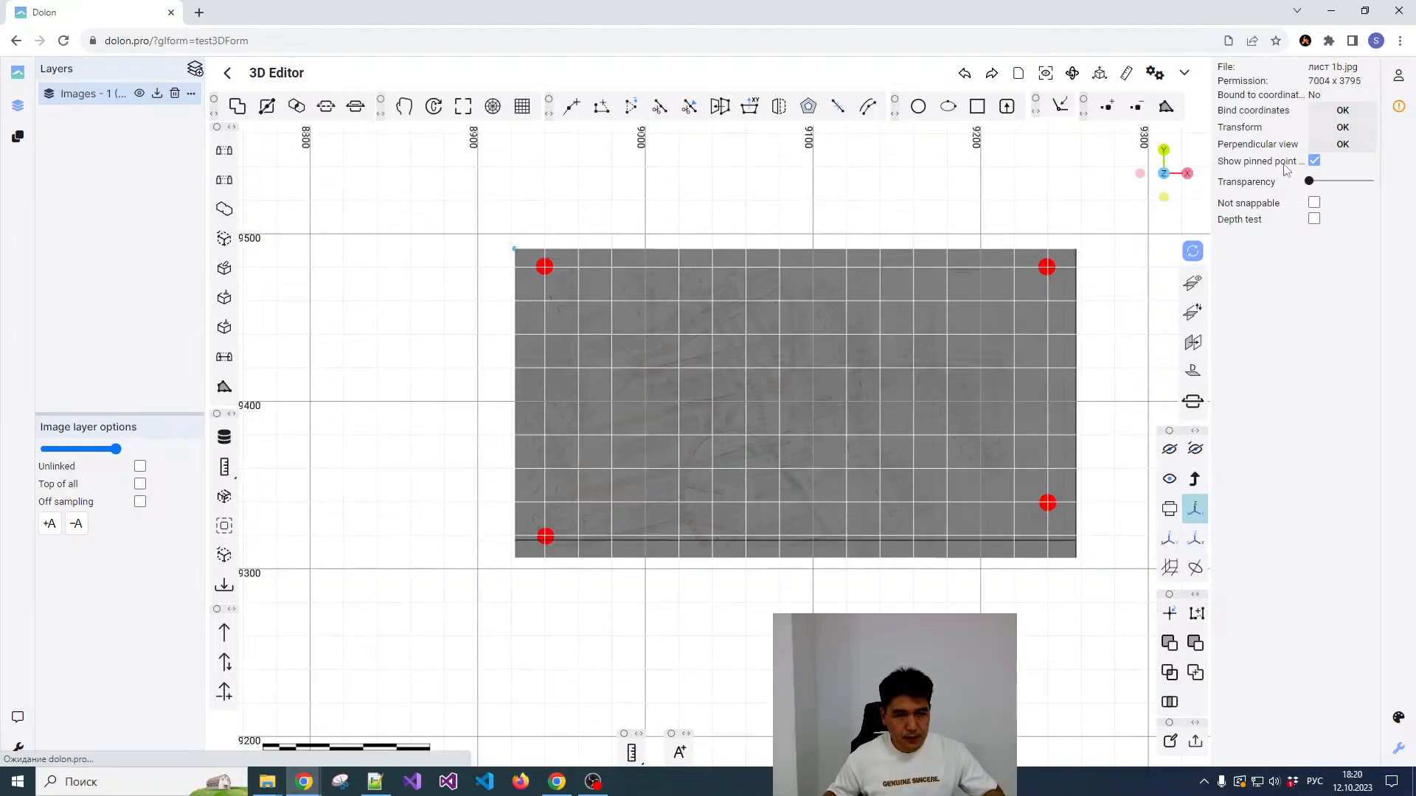
click(1314, 160)
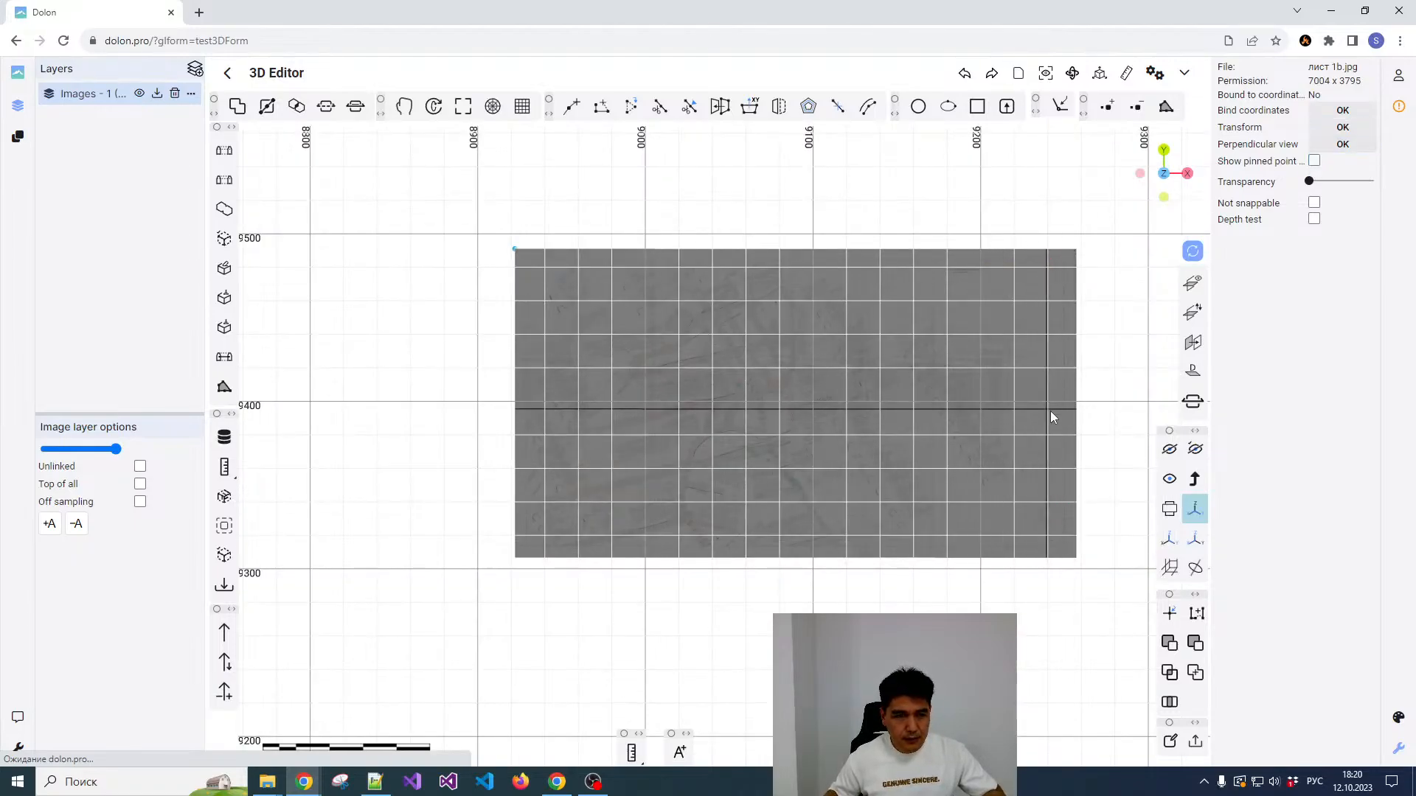
click(1194, 508)
Step: Examine the mine workings, sampling tables and labels across the central and lower part of the bound plan
scroll(751, 462, up, 3)
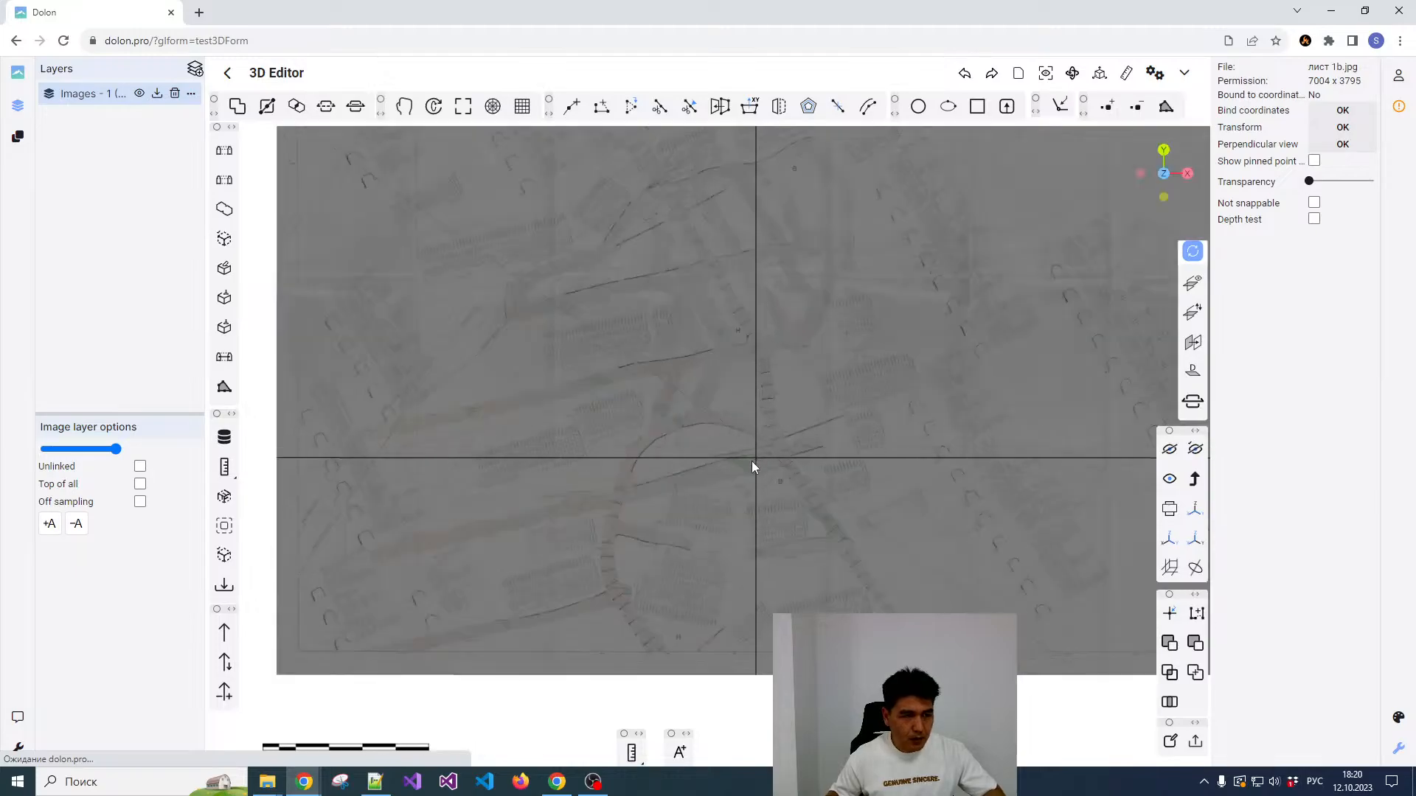
scroll(751, 461, up, 1)
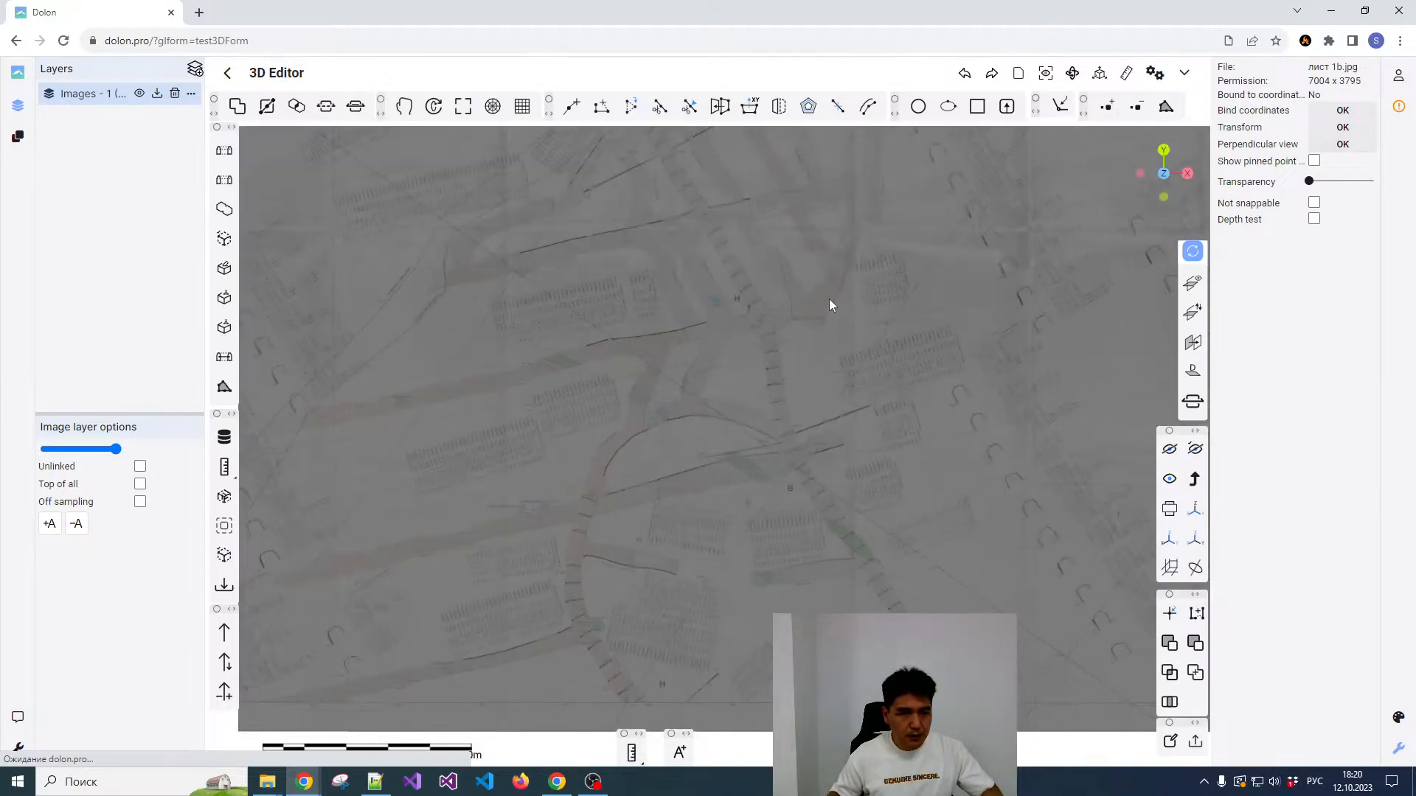
scroll(830, 304, down, 2)
scroll(688, 418, up, 2)
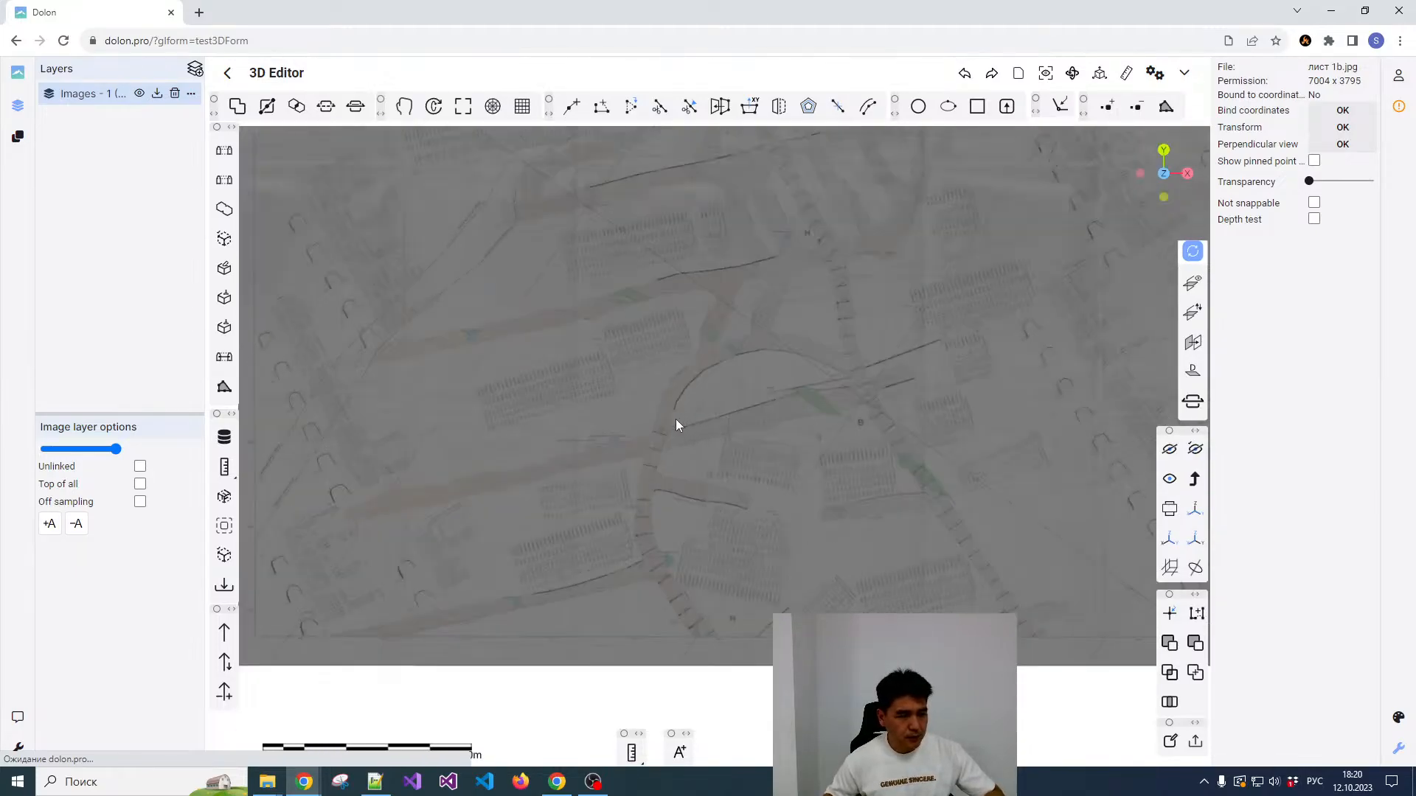
scroll(675, 419, up, 2)
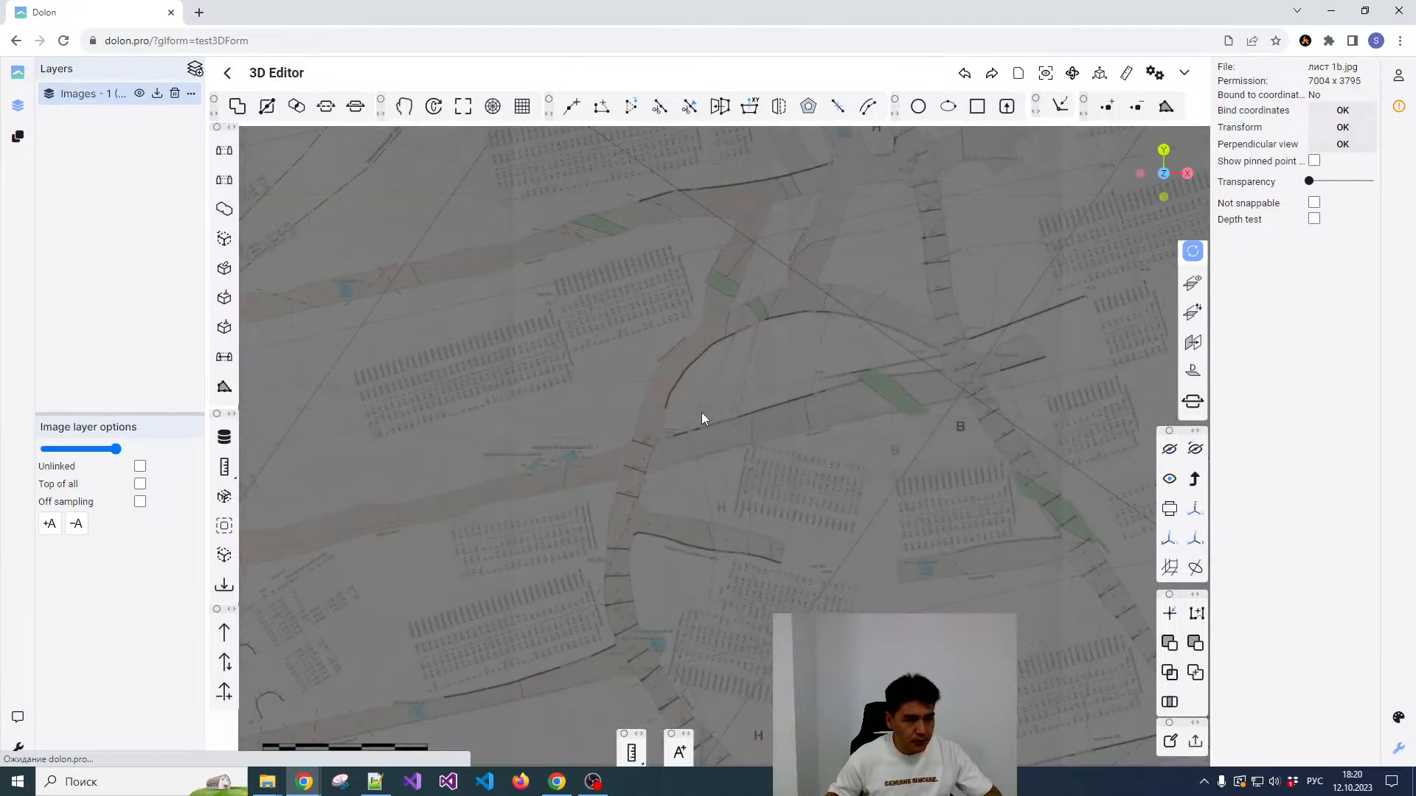
scroll(701, 412, down, 3)
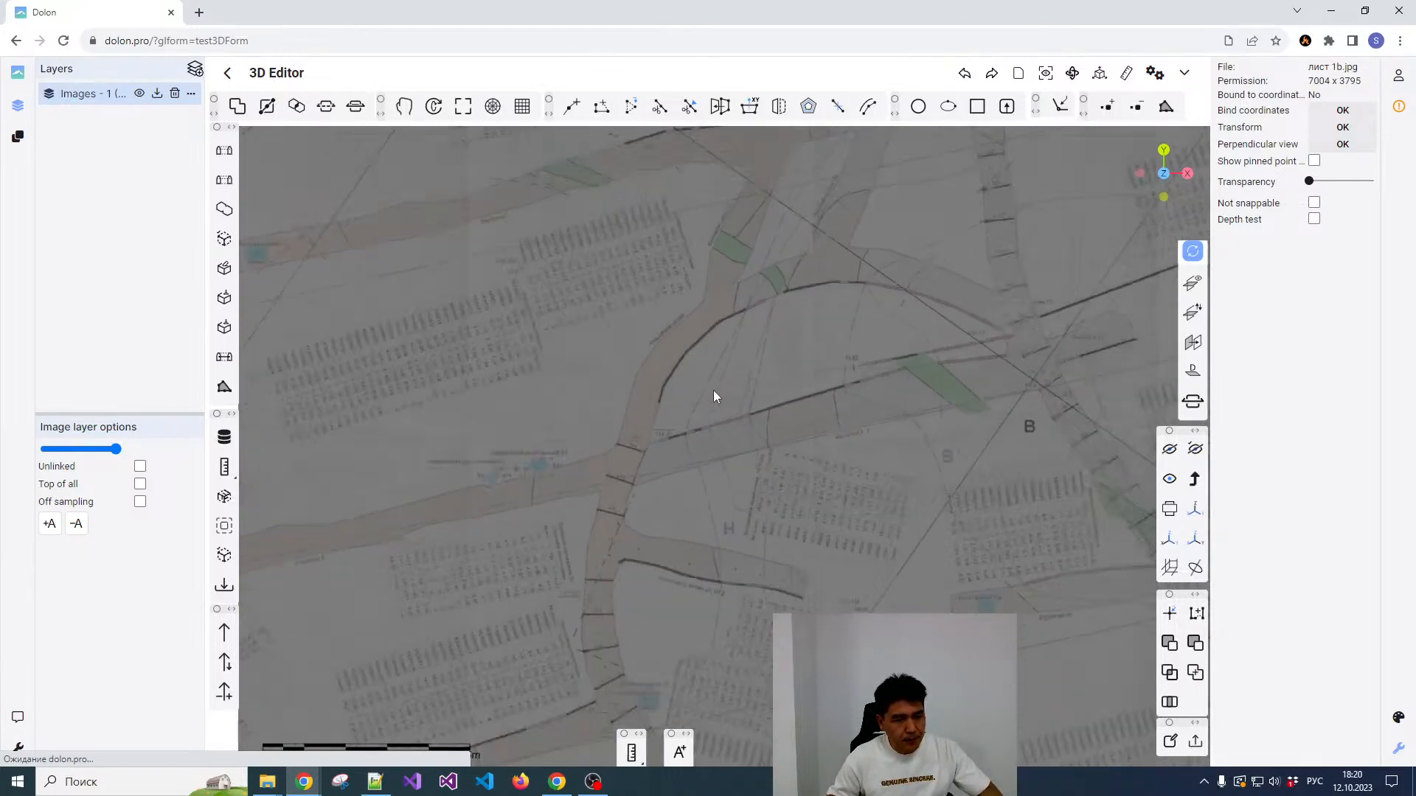
scroll(689, 462, up, 3)
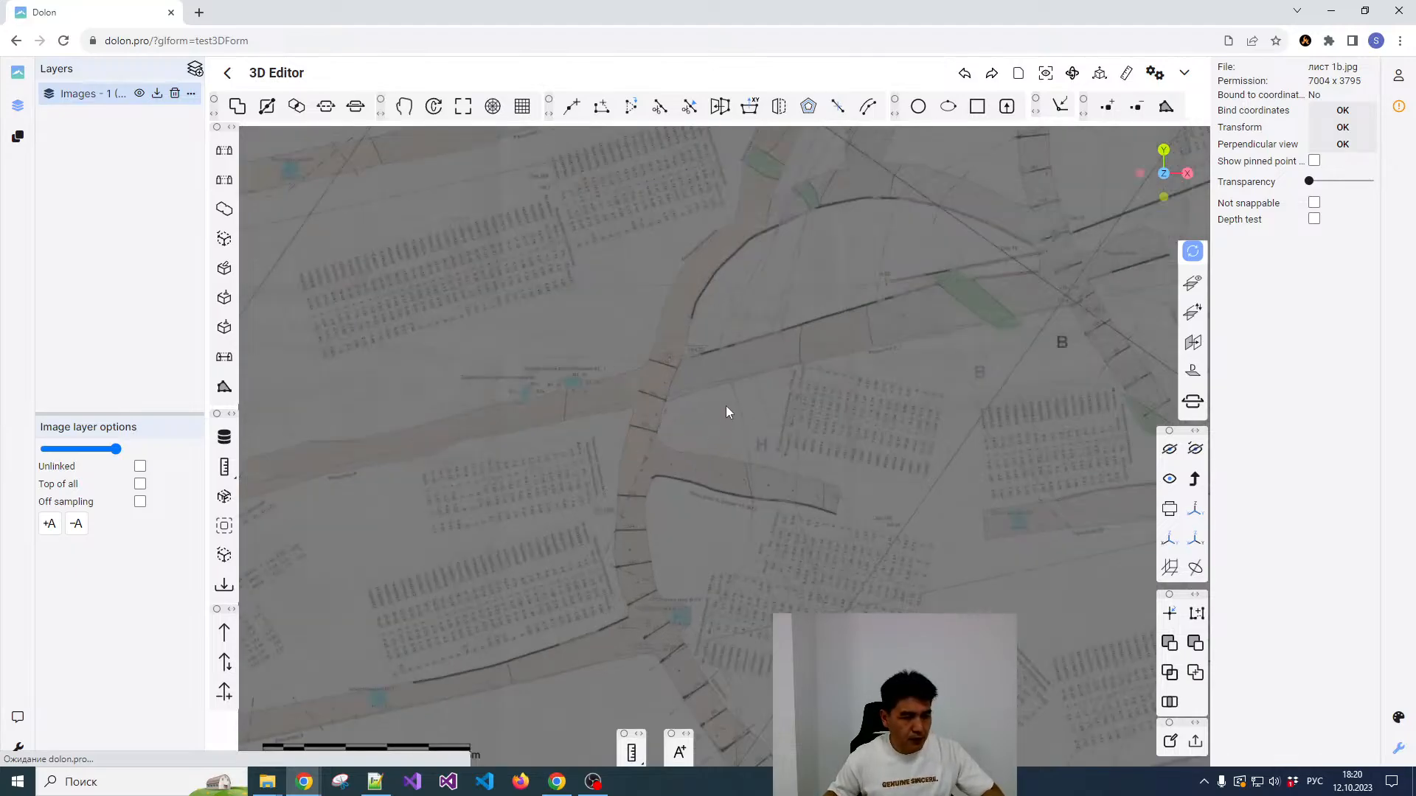
scroll(759, 362, down, 1)
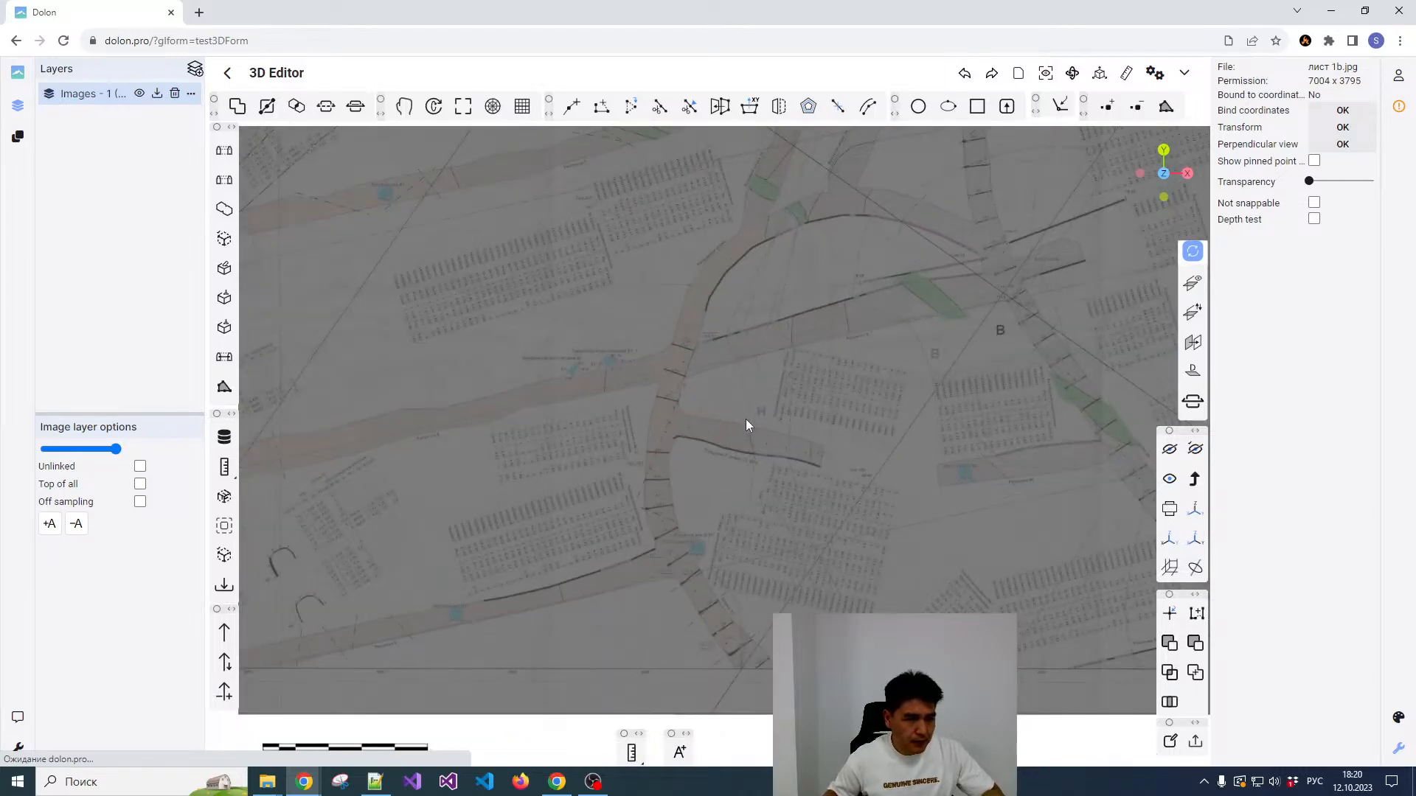
scroll(728, 463, up, 1)
mouse_move(729, 459)
middle_down()
mouse_move(842, 374)
mouse_move(846, 433)
middle_up()
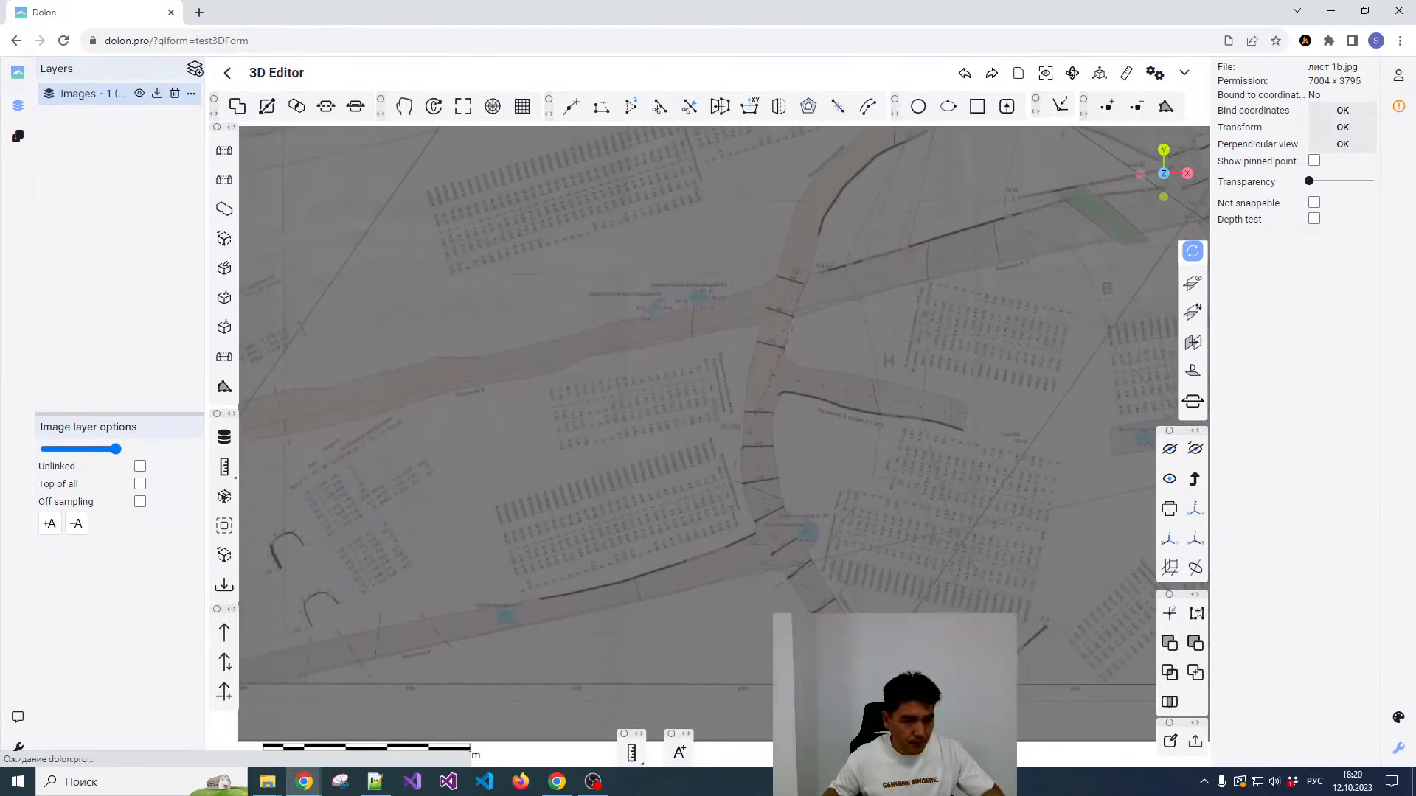
scroll(806, 597, up, 3)
scroll(807, 546, down, 1)
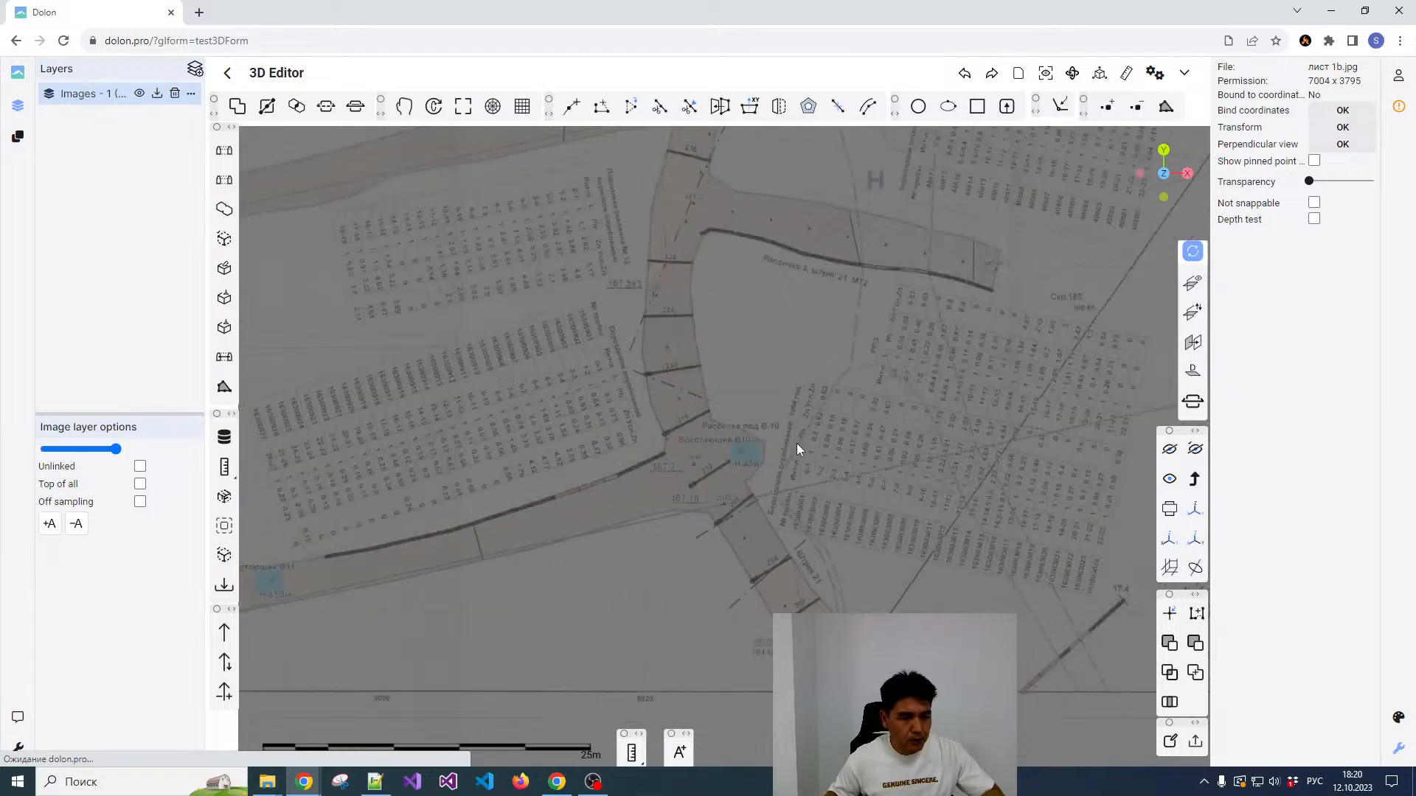
scroll(796, 446, down, 3)
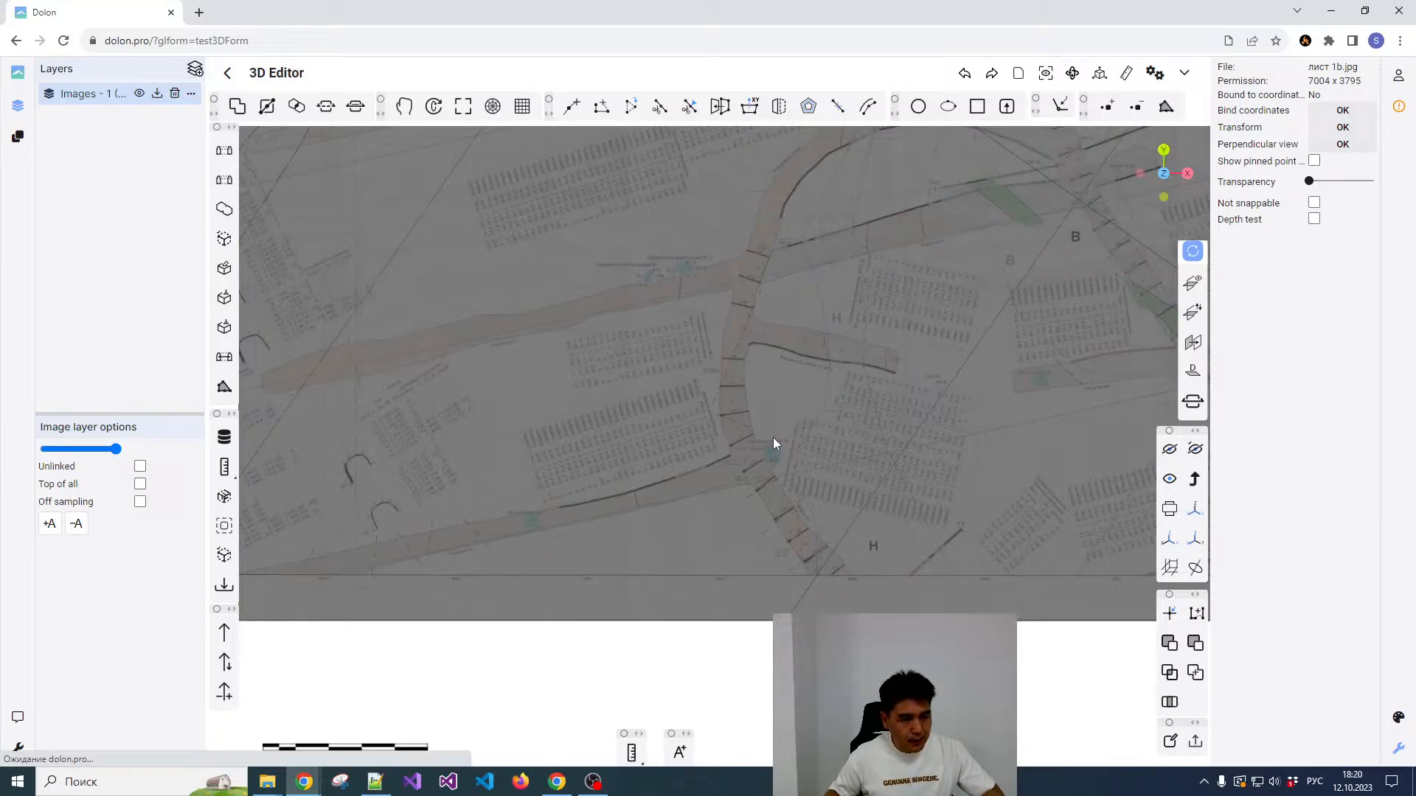
scroll(774, 435, up, 2)
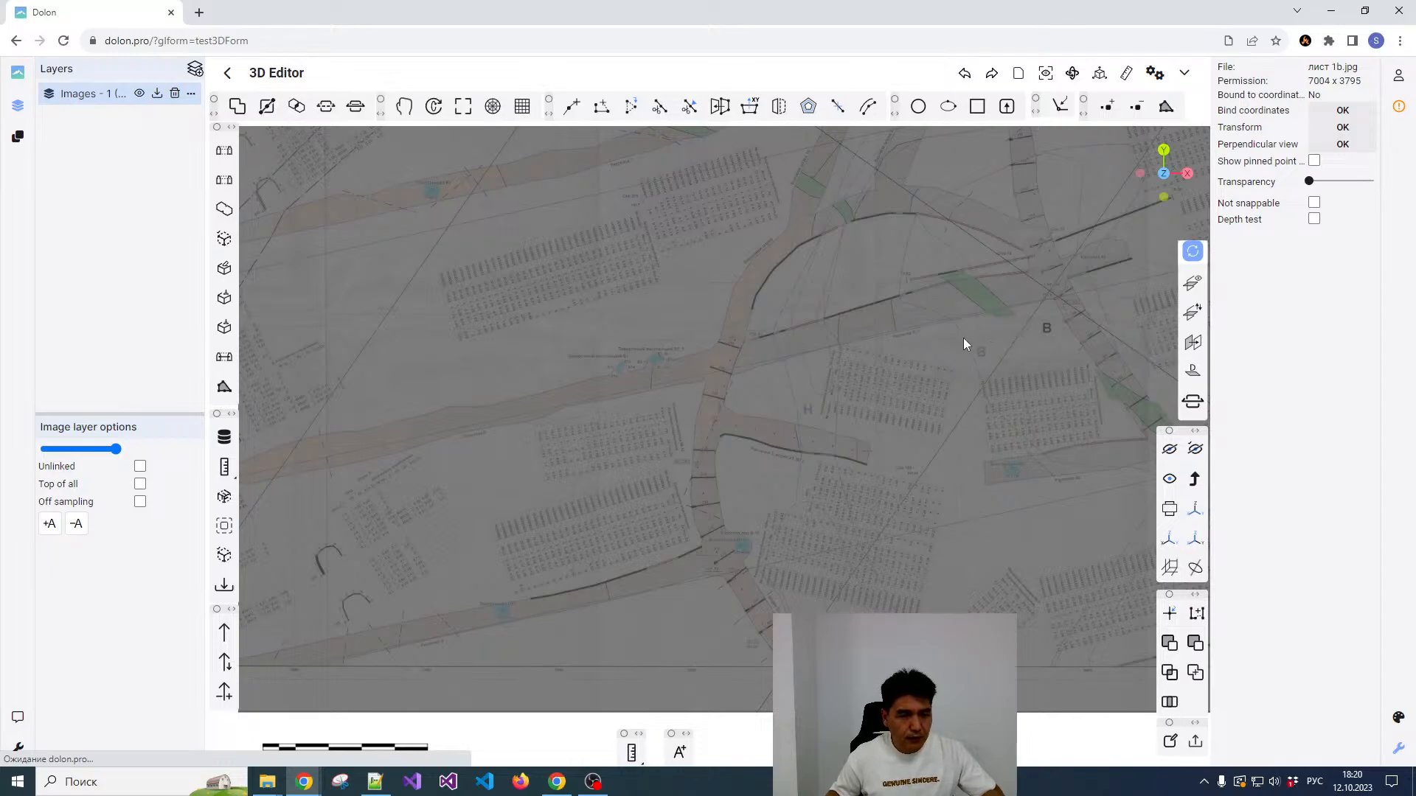
Step: Start defining a reference plane over the mine plan with magnet snapping and Cartesian coordinate input turned on
scroll(832, 430, down, 2)
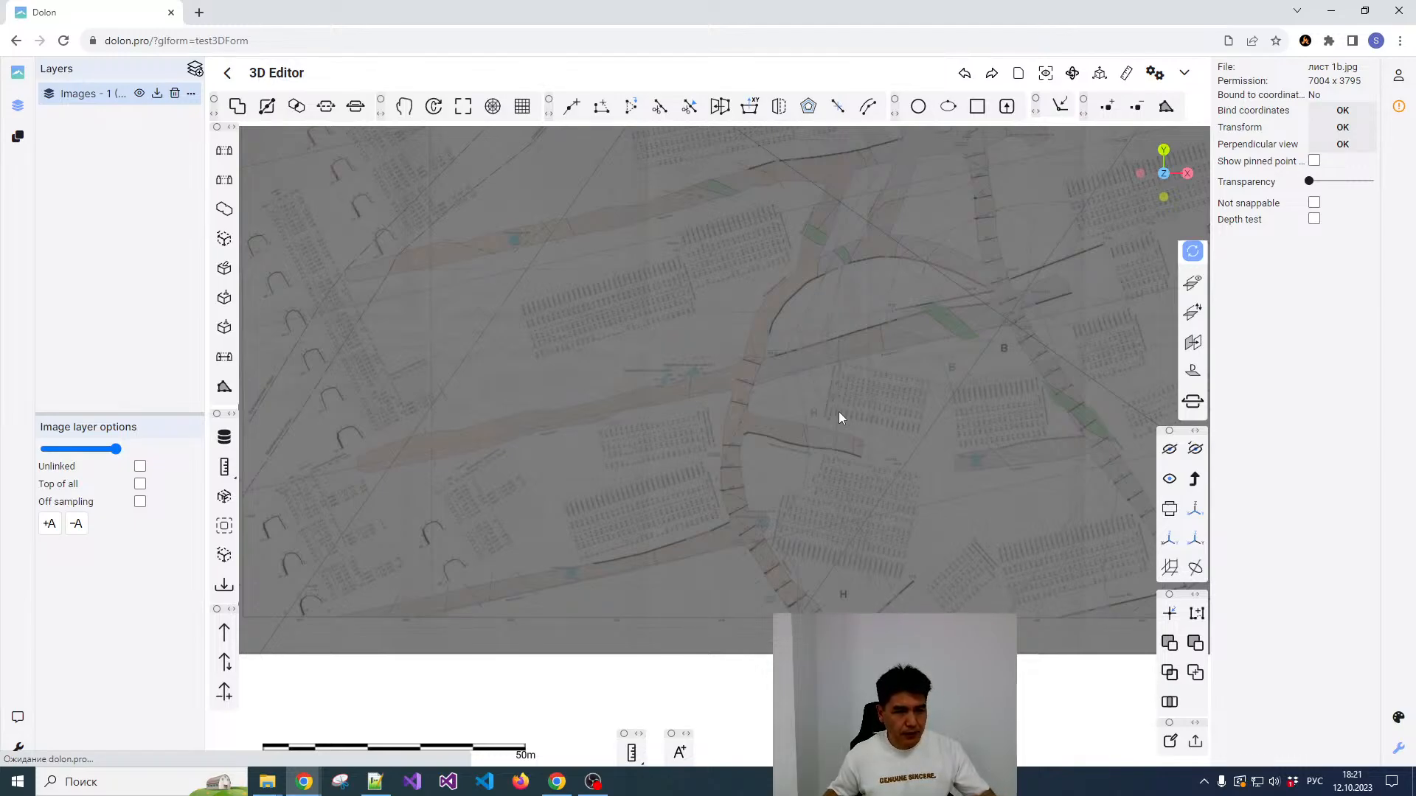
click(1194, 344)
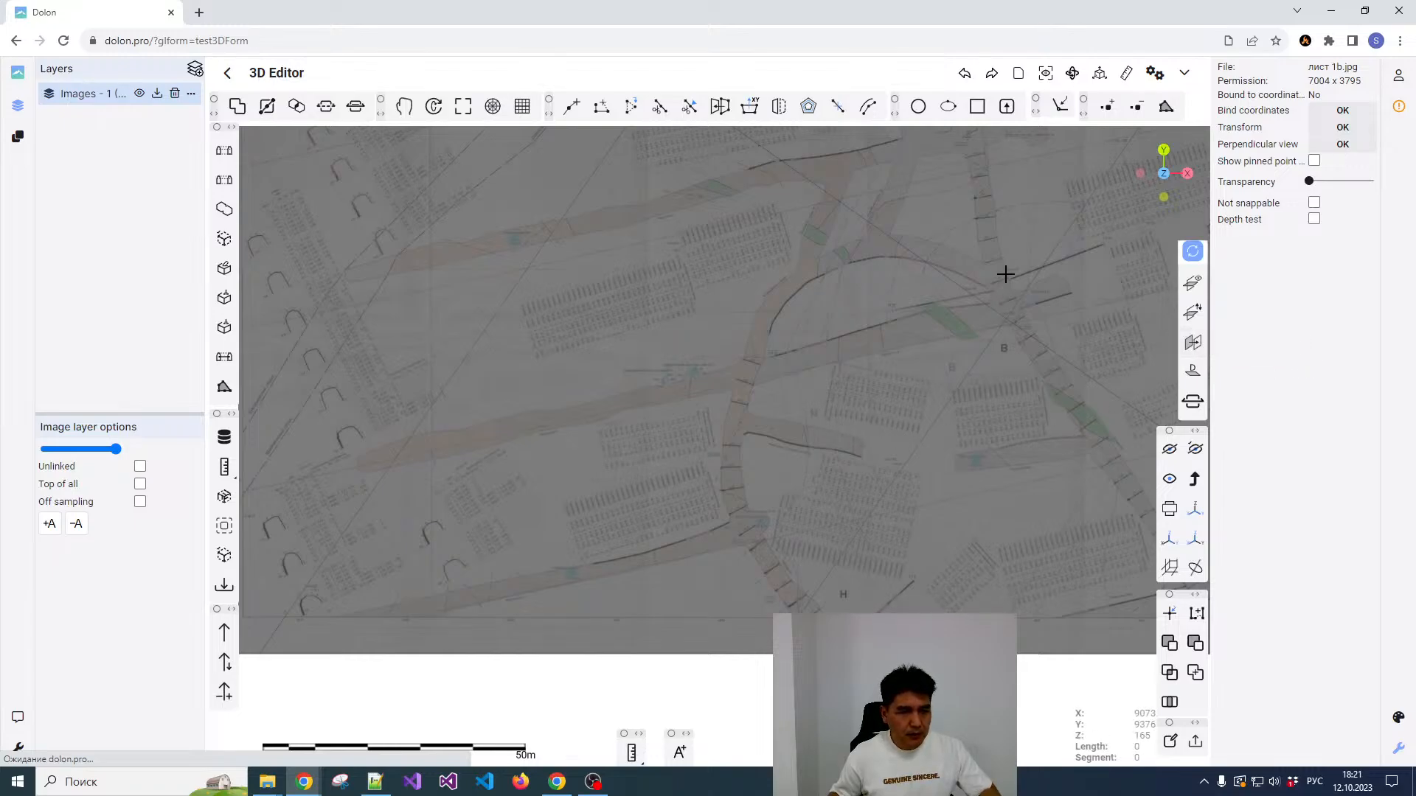
click(1064, 108)
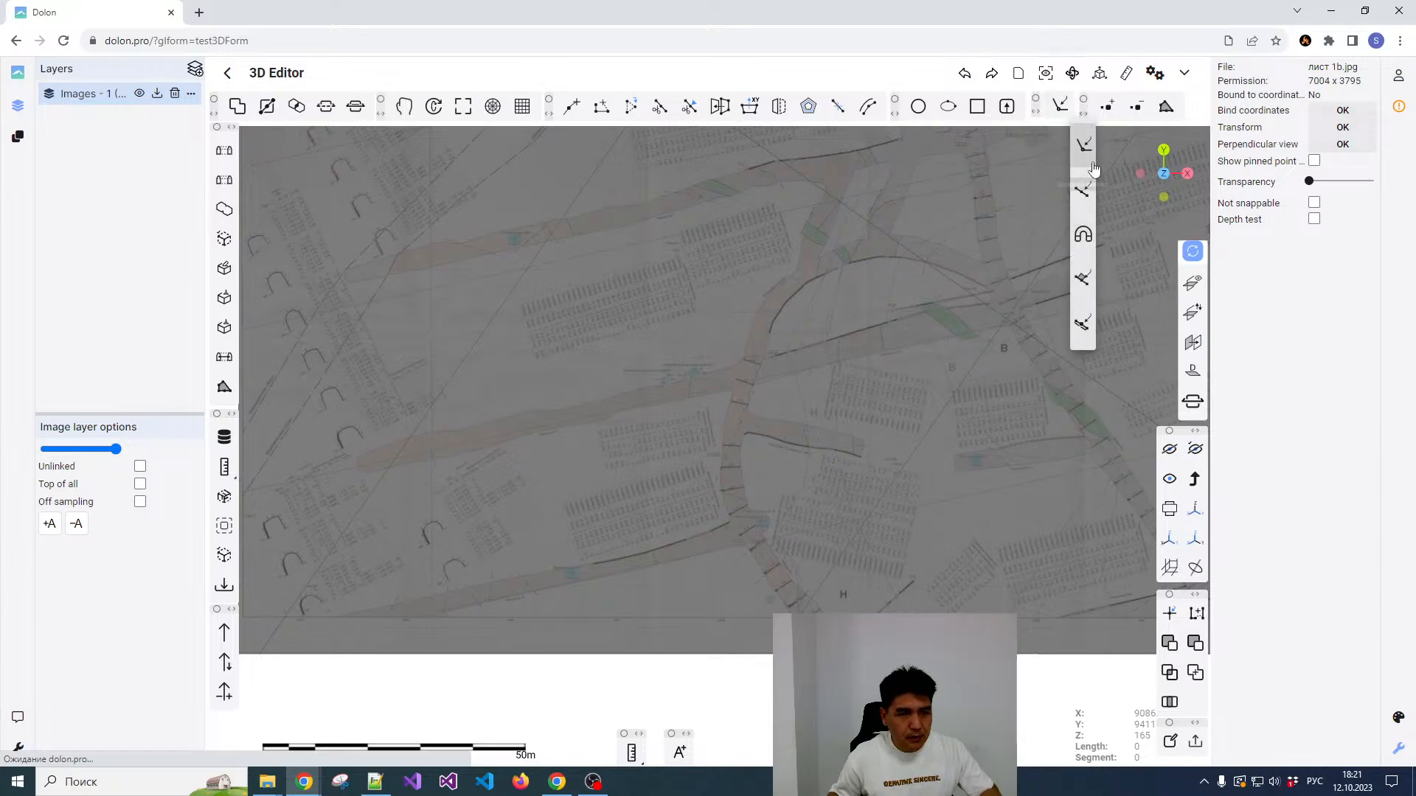
click(1083, 236)
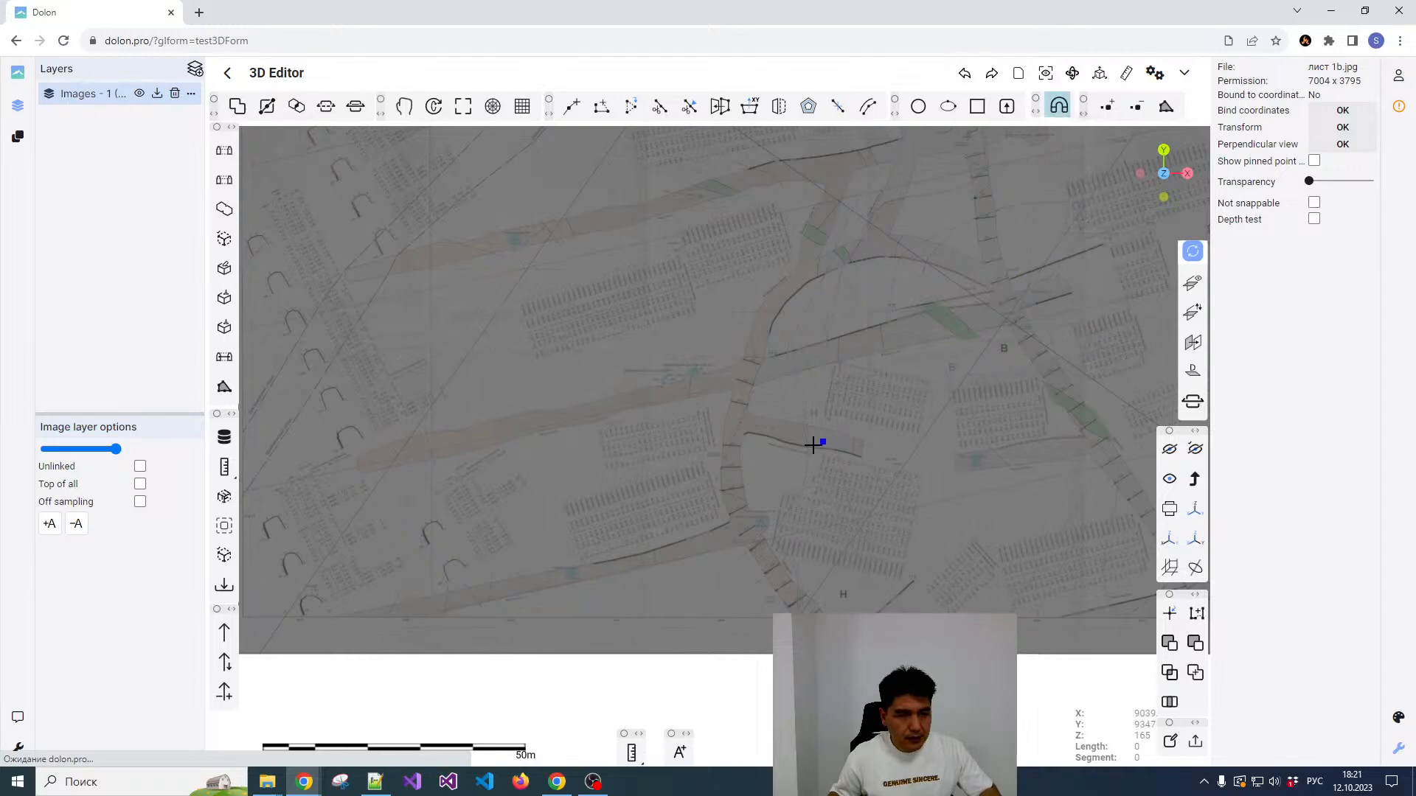
click(524, 107)
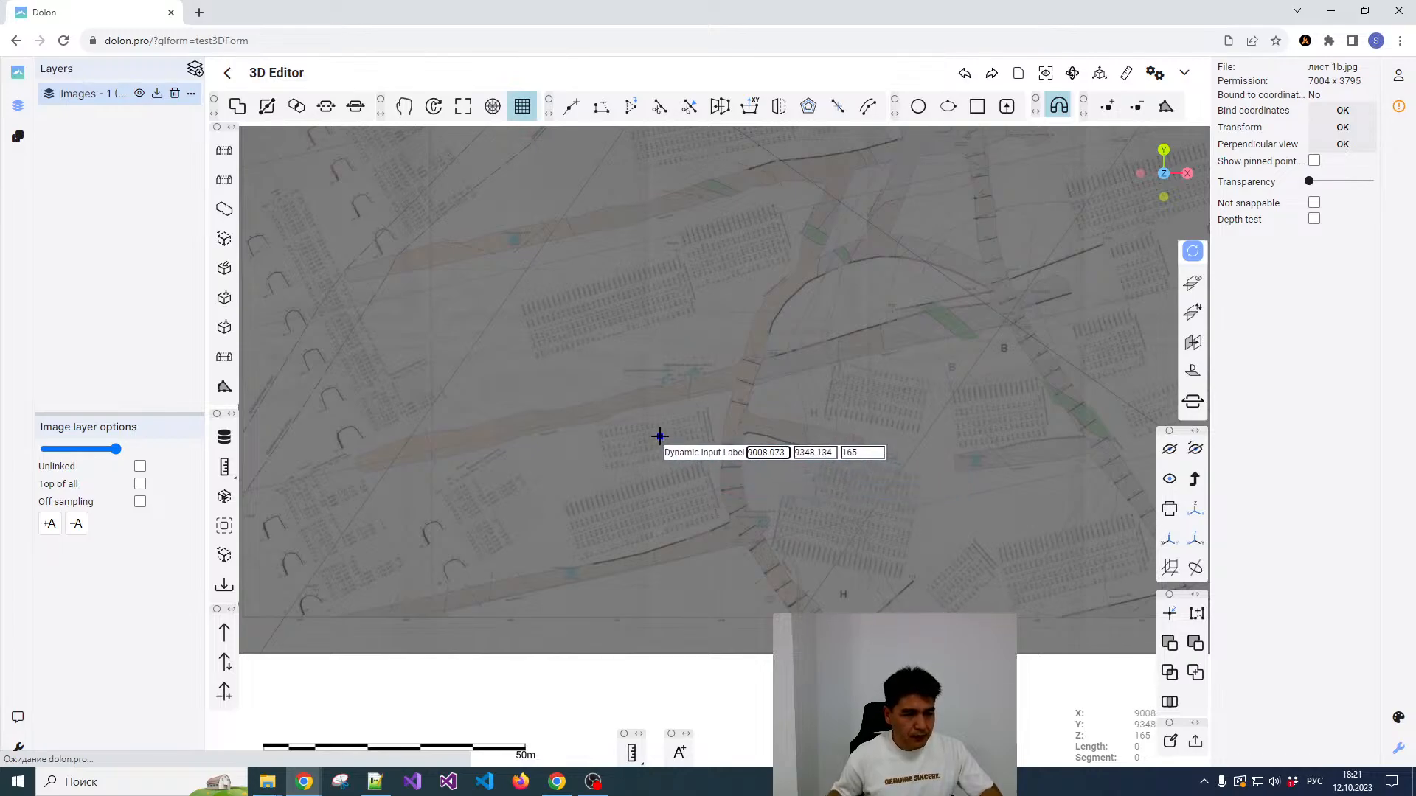
Step: Place the first two reference plane points at Z 165.1, near X 9008, Y 9348 and X 9043, Y 9386
key(Tab)
key(Tab)
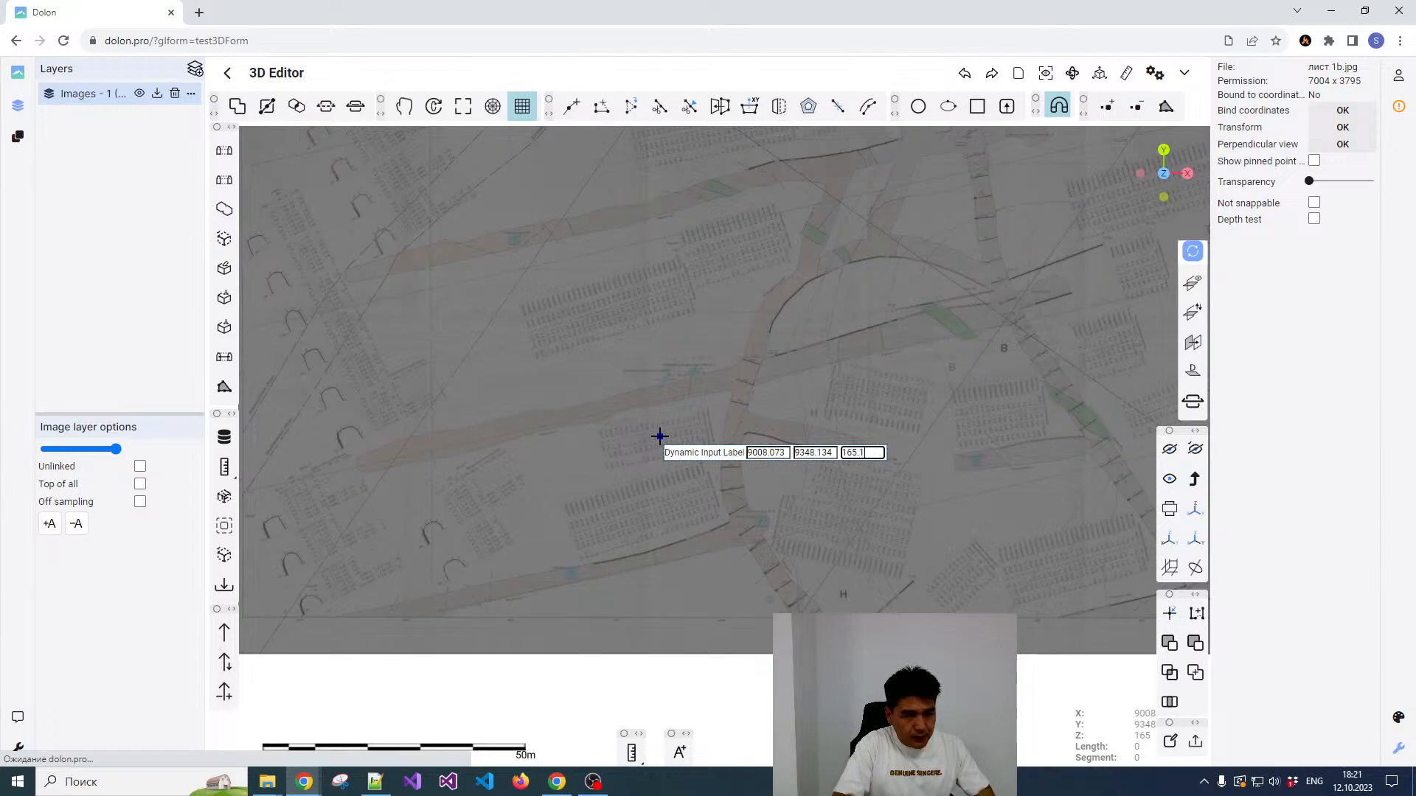
key(Return)
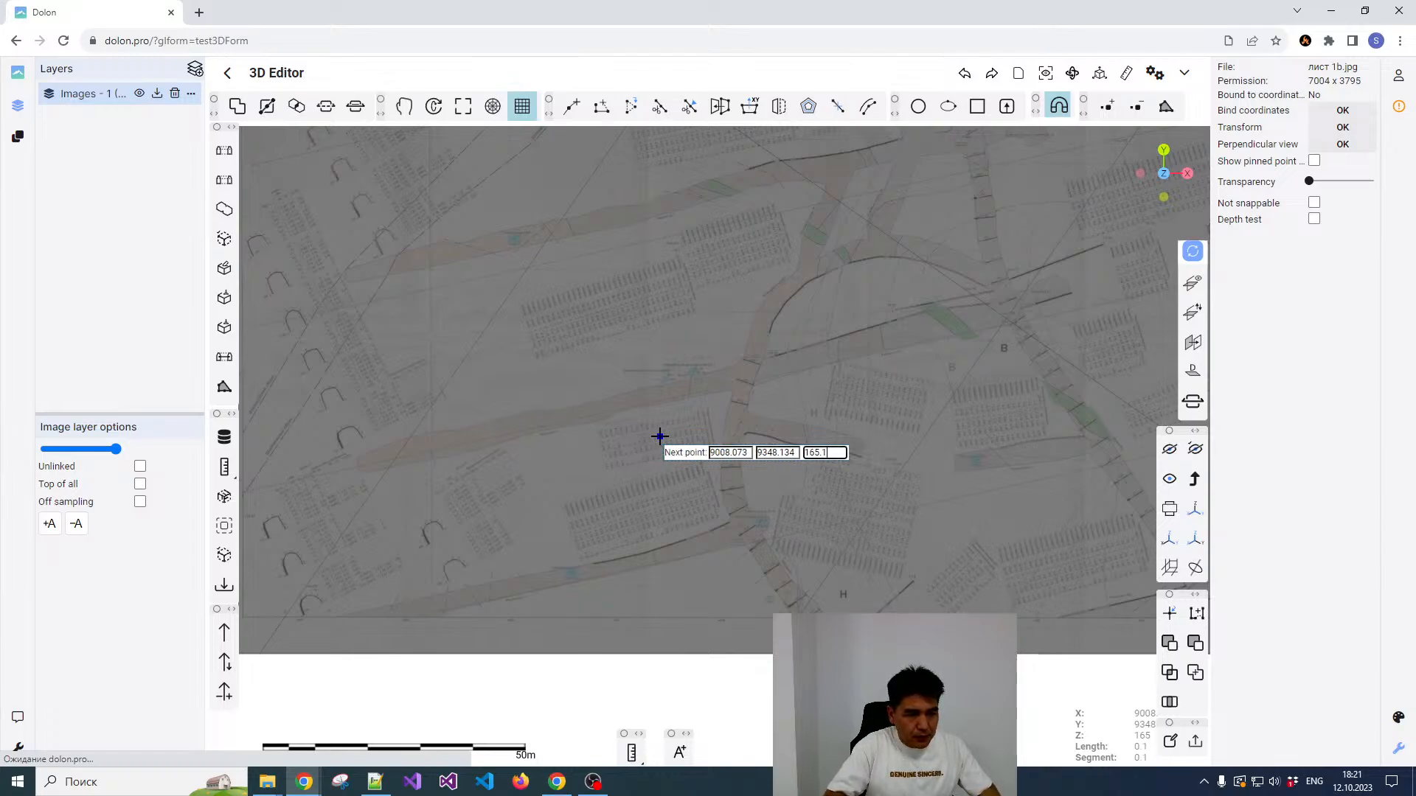
click(842, 237)
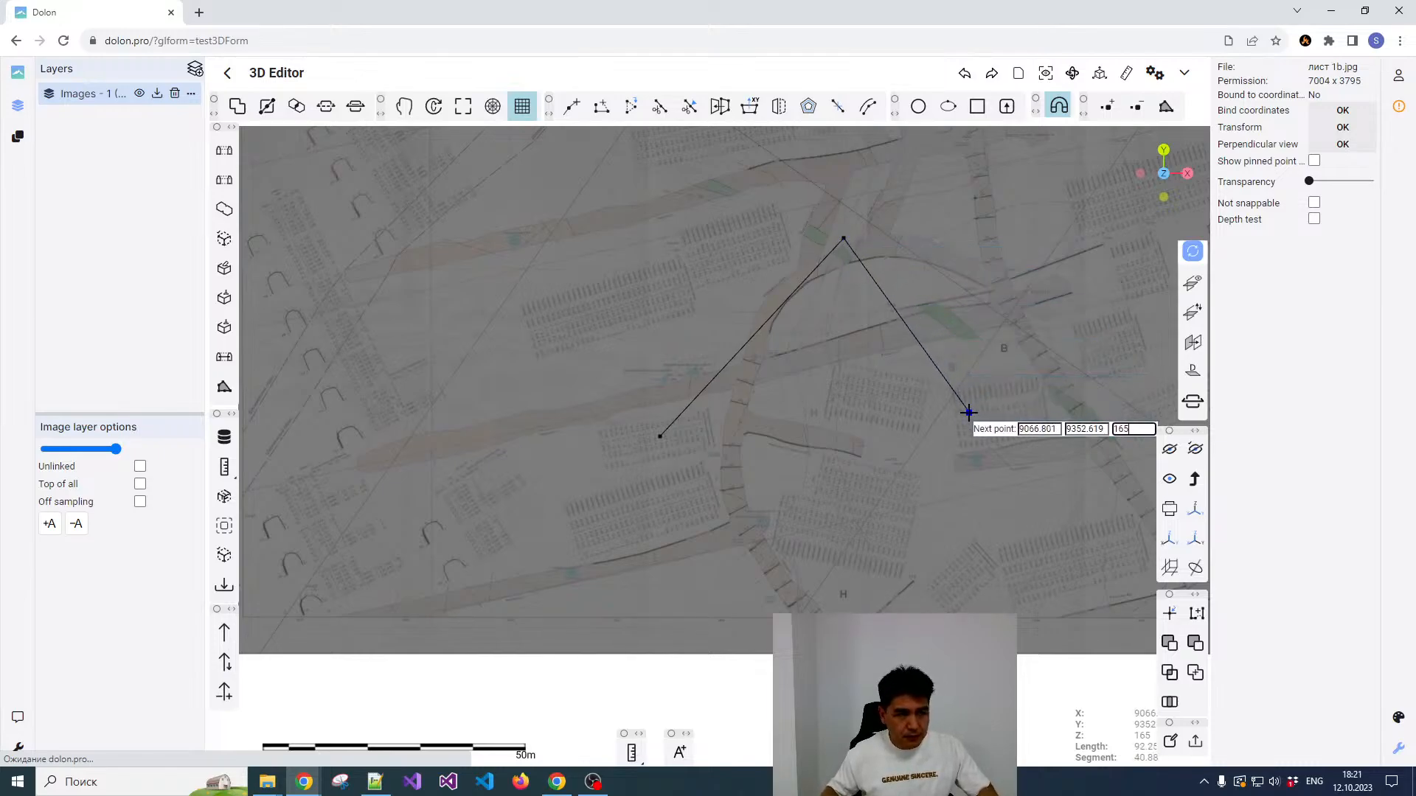
Step: Place the third reference plane point at Z 165.1, near X 9067, Y 9352
key(Tab)
key(Tab)
key(Tab)
key(Tab)
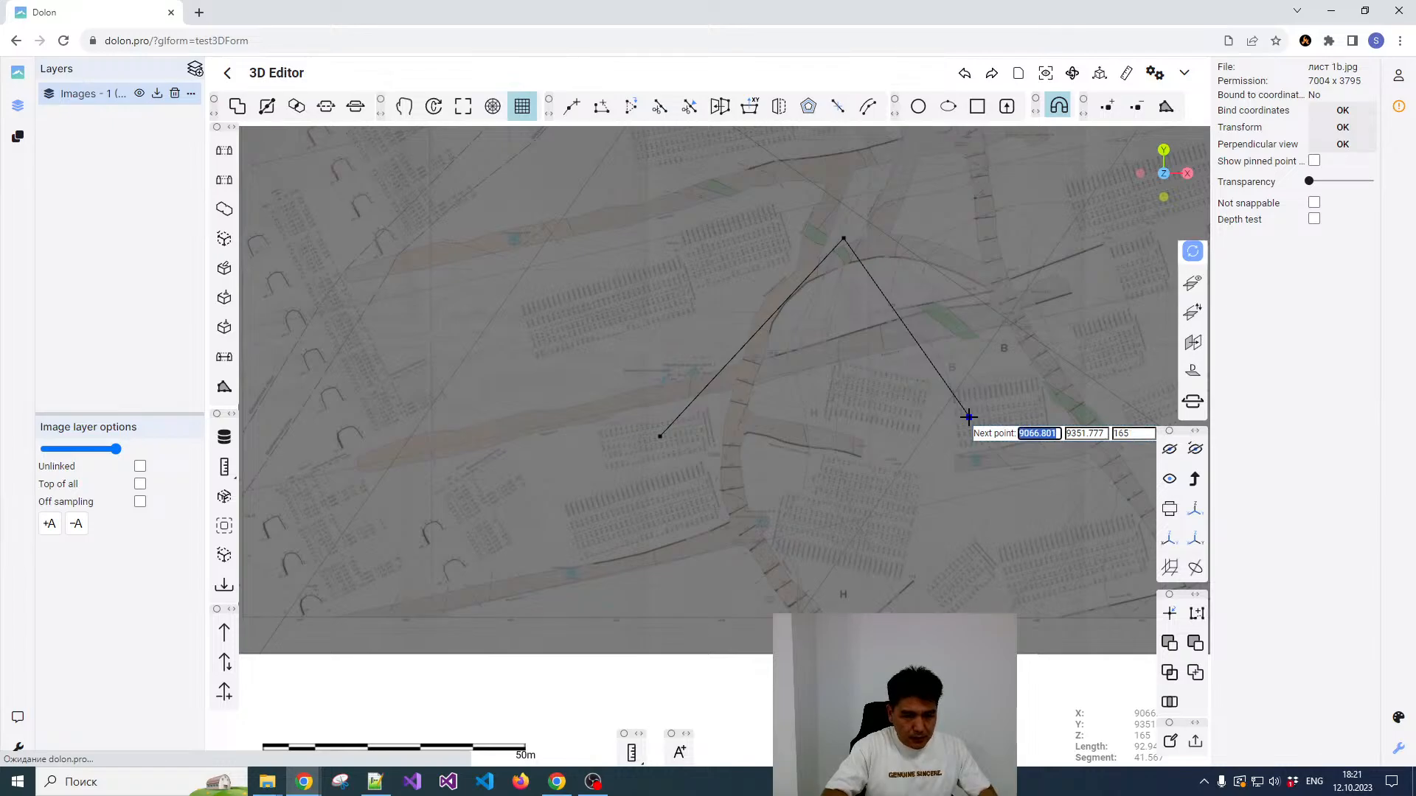
key(shift+Tab)
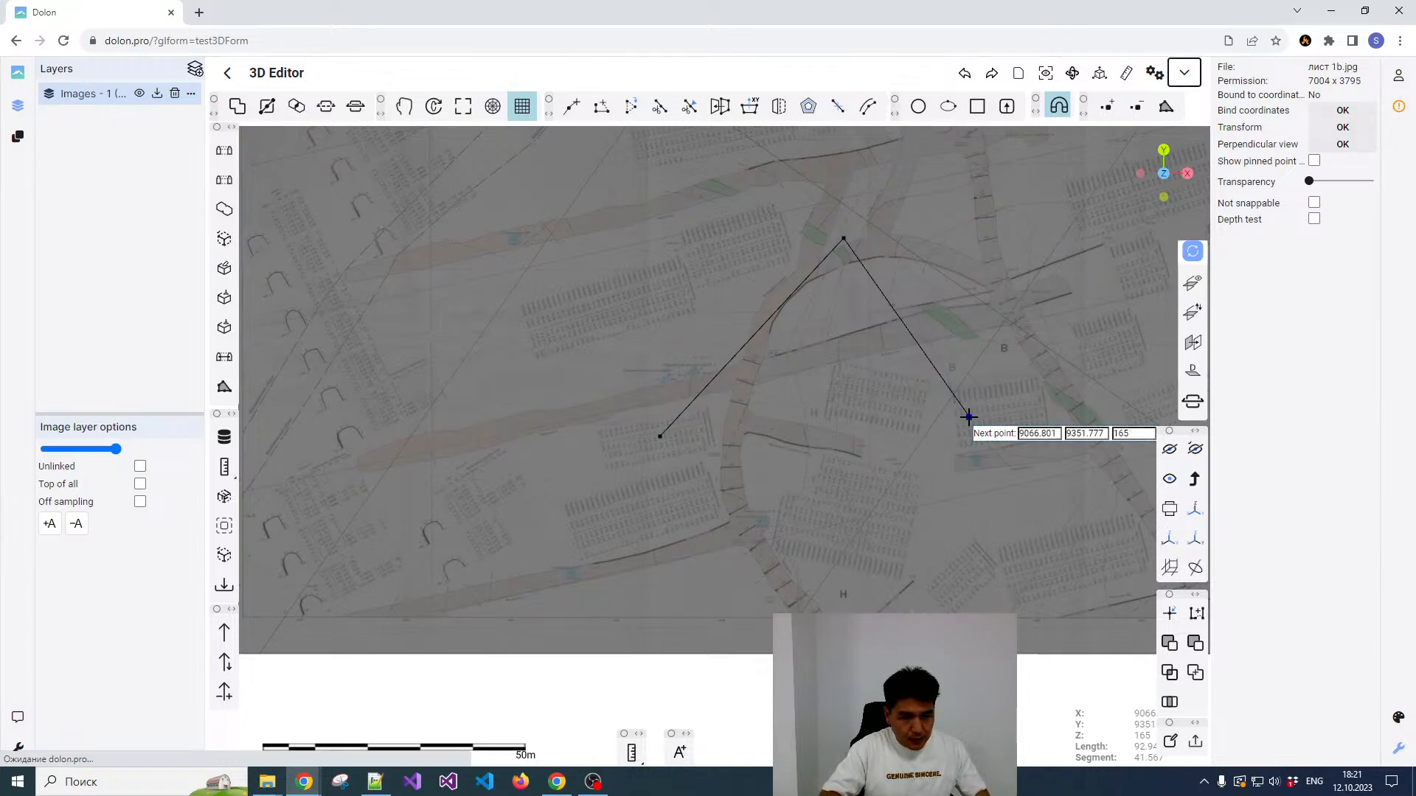
key(Tab)
key(Tab)
key(Tab)
key(Right)
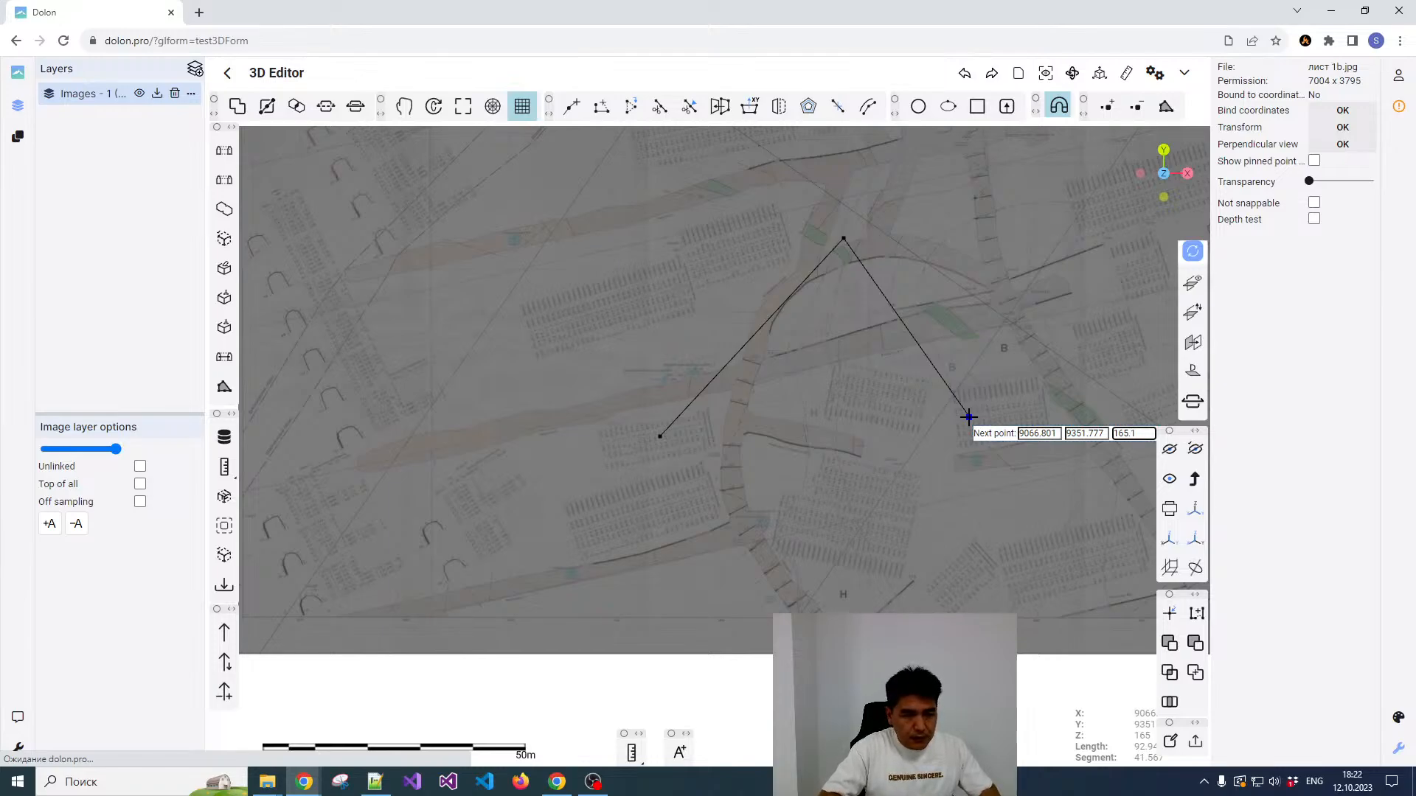
text(.1)
key(Return)
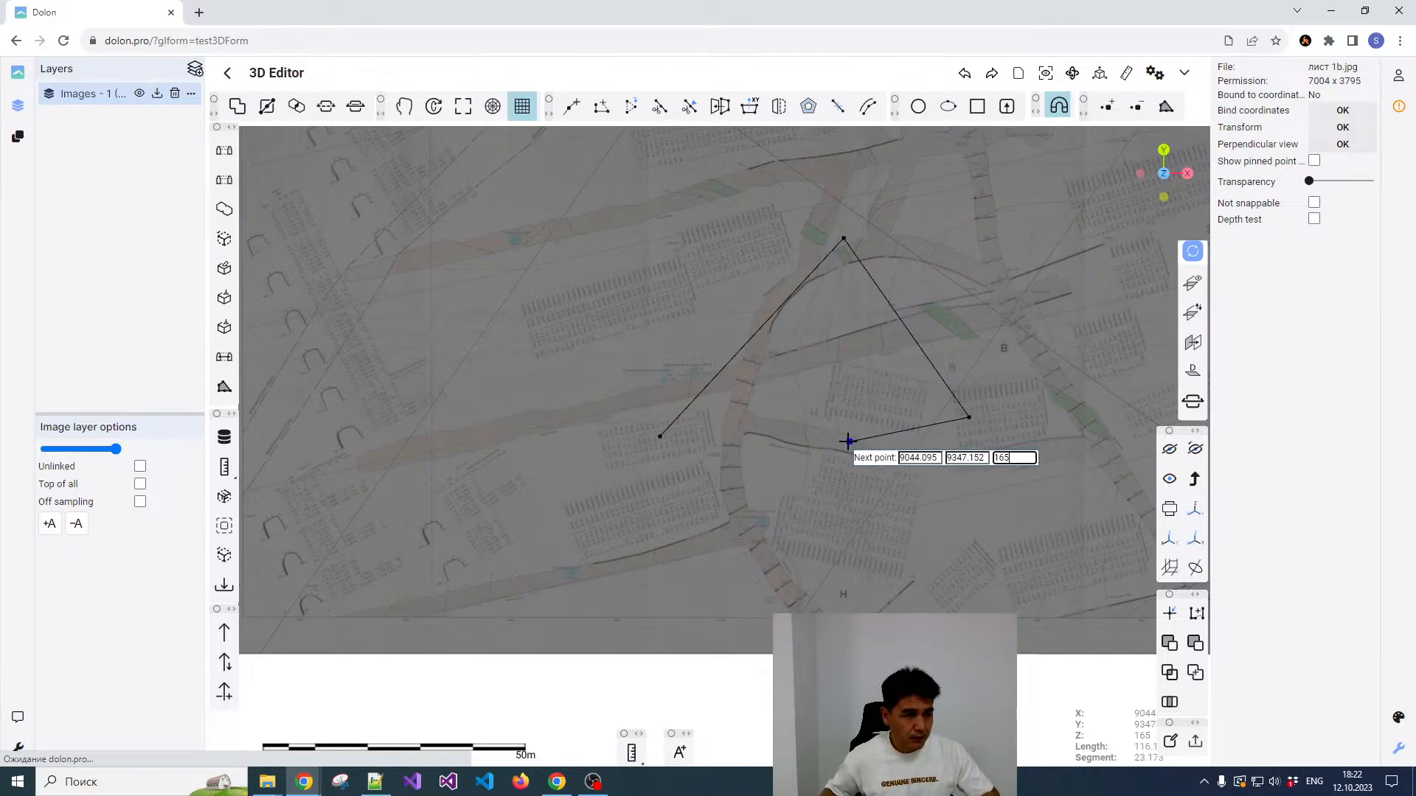
Step: Display the new reference plane, check its position against the plan from a tilted view, and hide it again
right_click(780, 438)
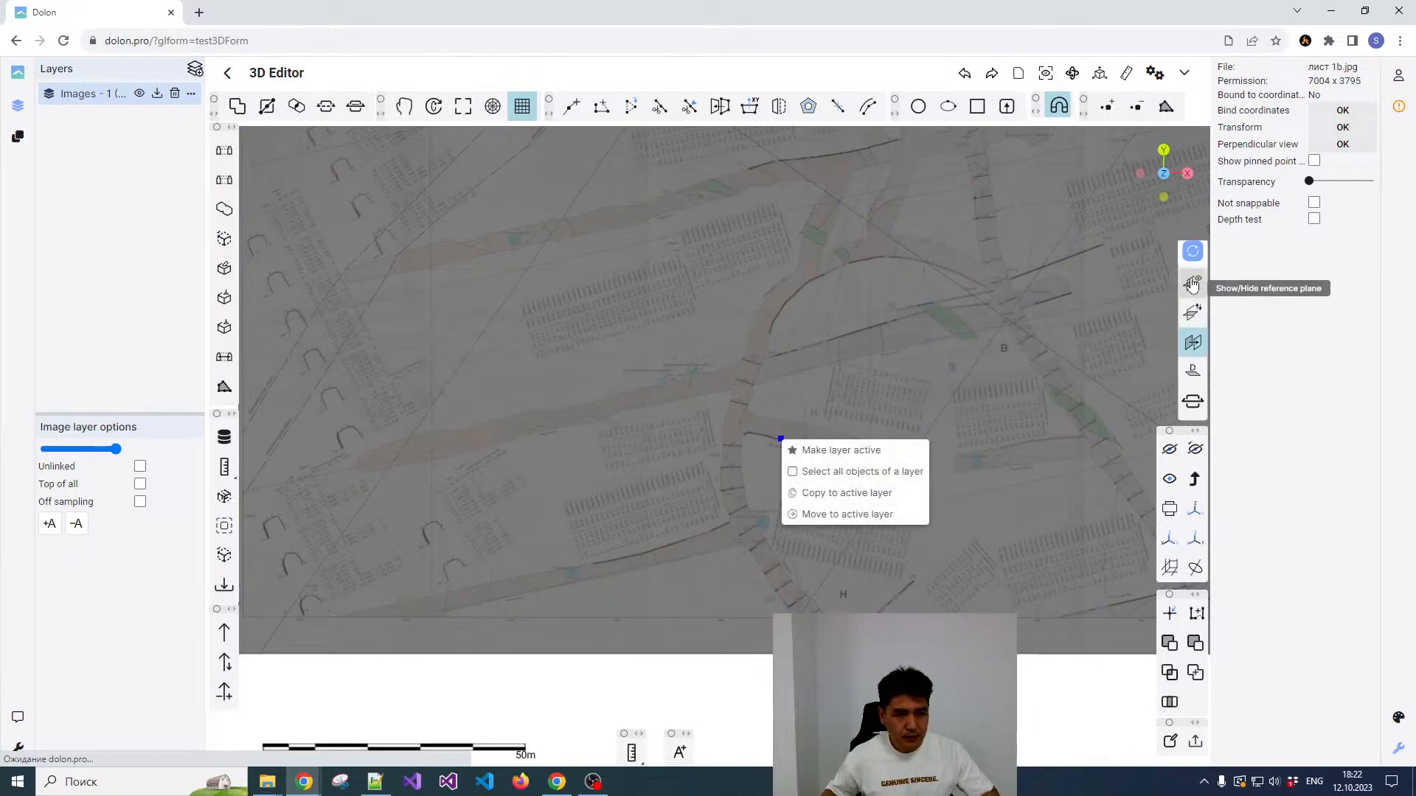
scroll(904, 406, down, 2)
click(893, 392)
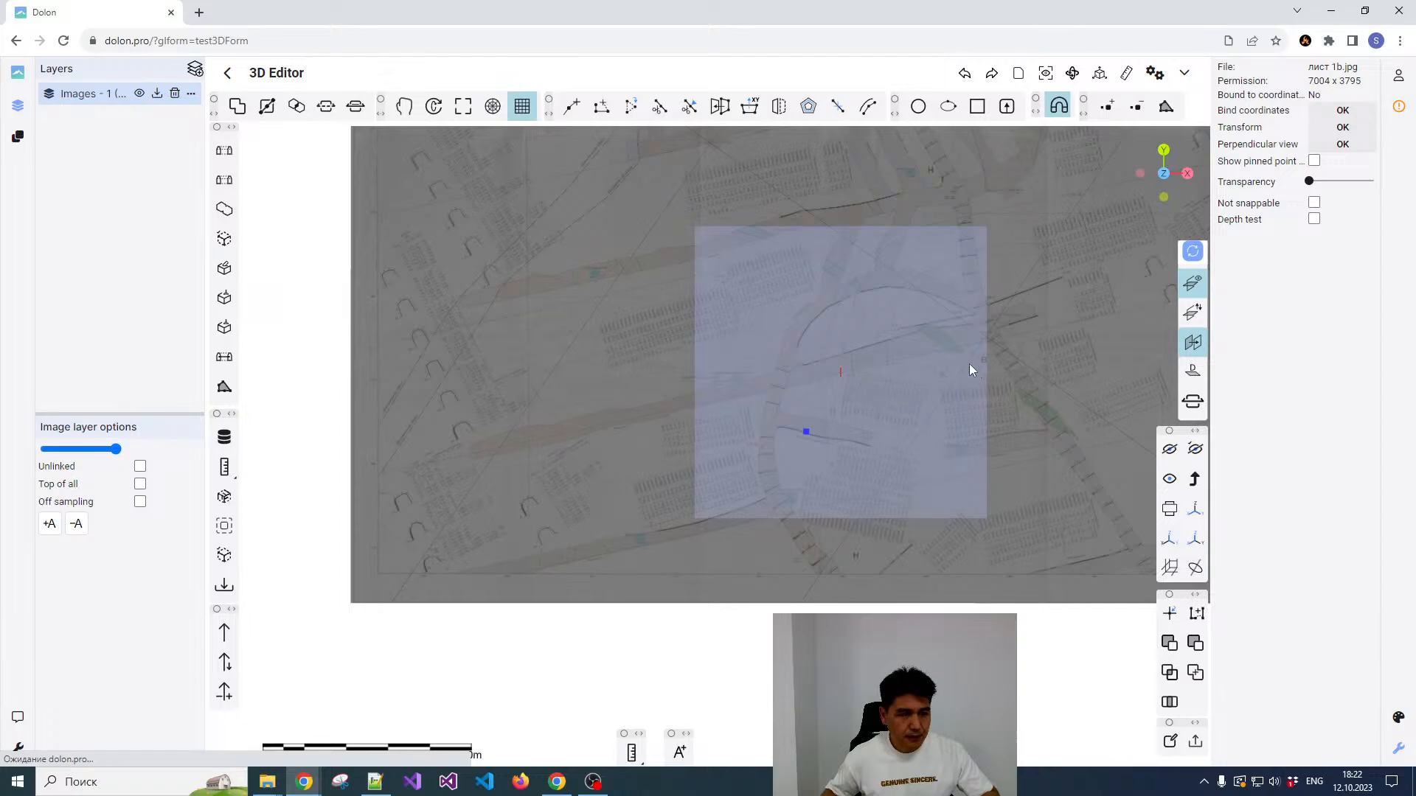
middle_drag(878, 379, 902, 408)
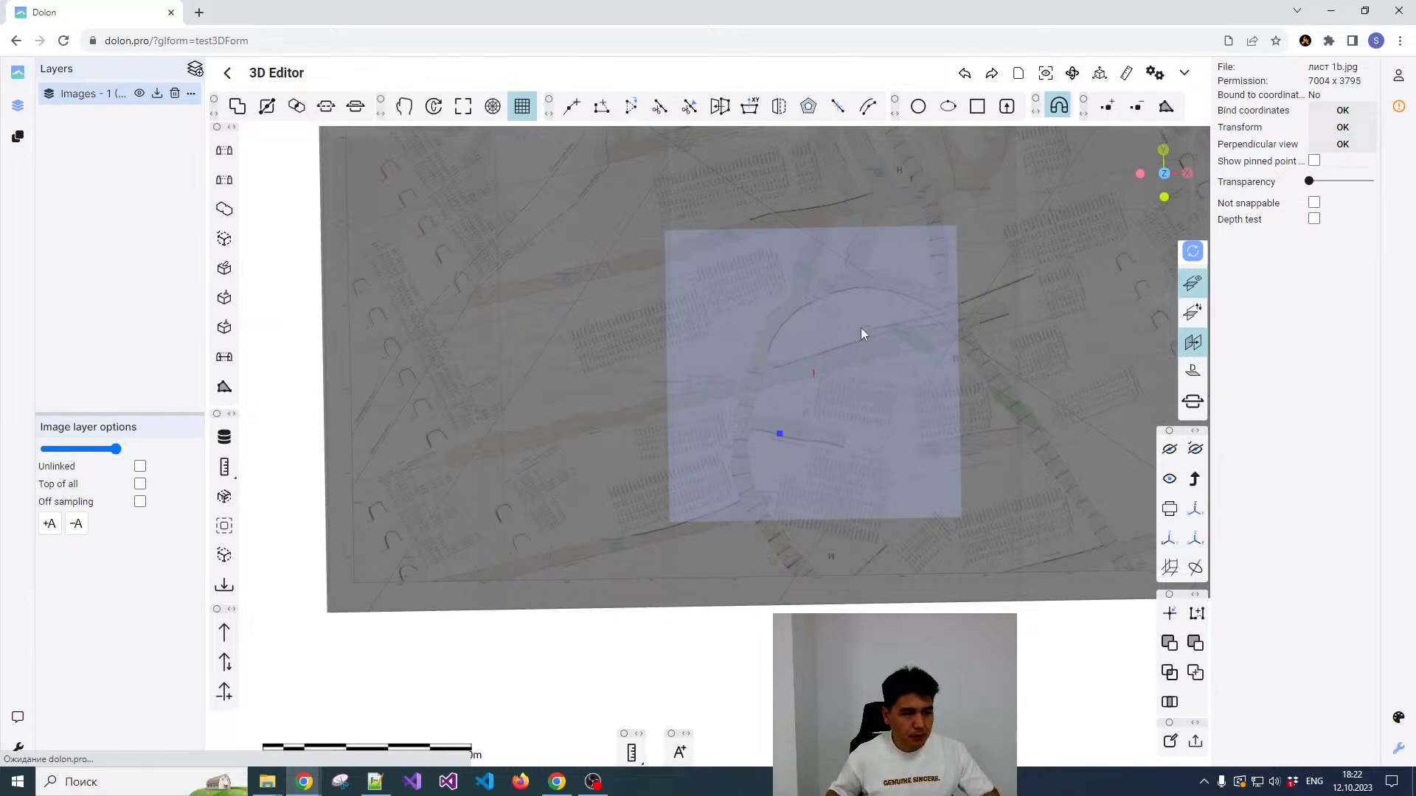
click(1193, 286)
Step: Restore the perpendicular view of the plan image and turn off magnet snapping and Cartesian coordinate input
scroll(757, 444, up, 2)
scroll(744, 412, down, 3)
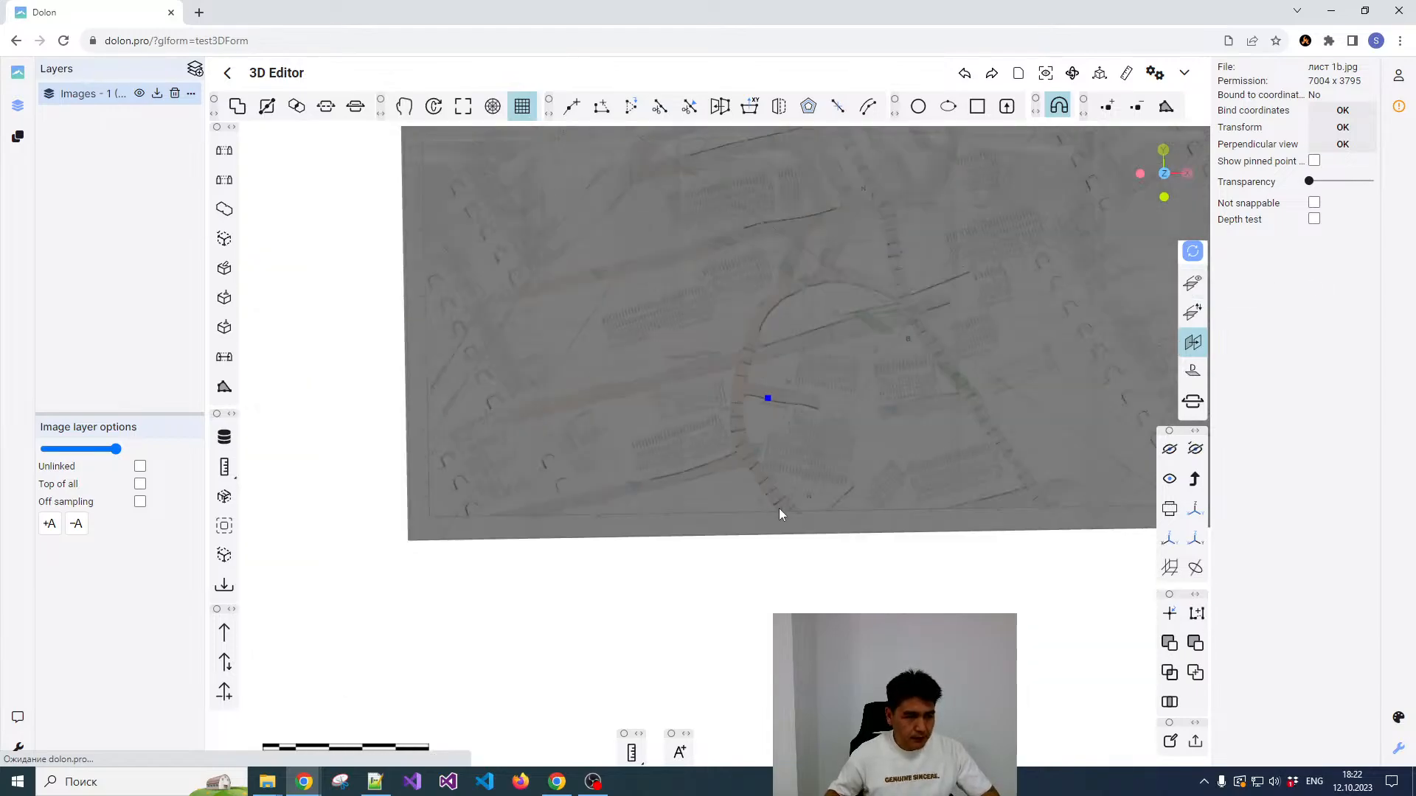
scroll(779, 508, up, 3)
scroll(766, 446, up, 3)
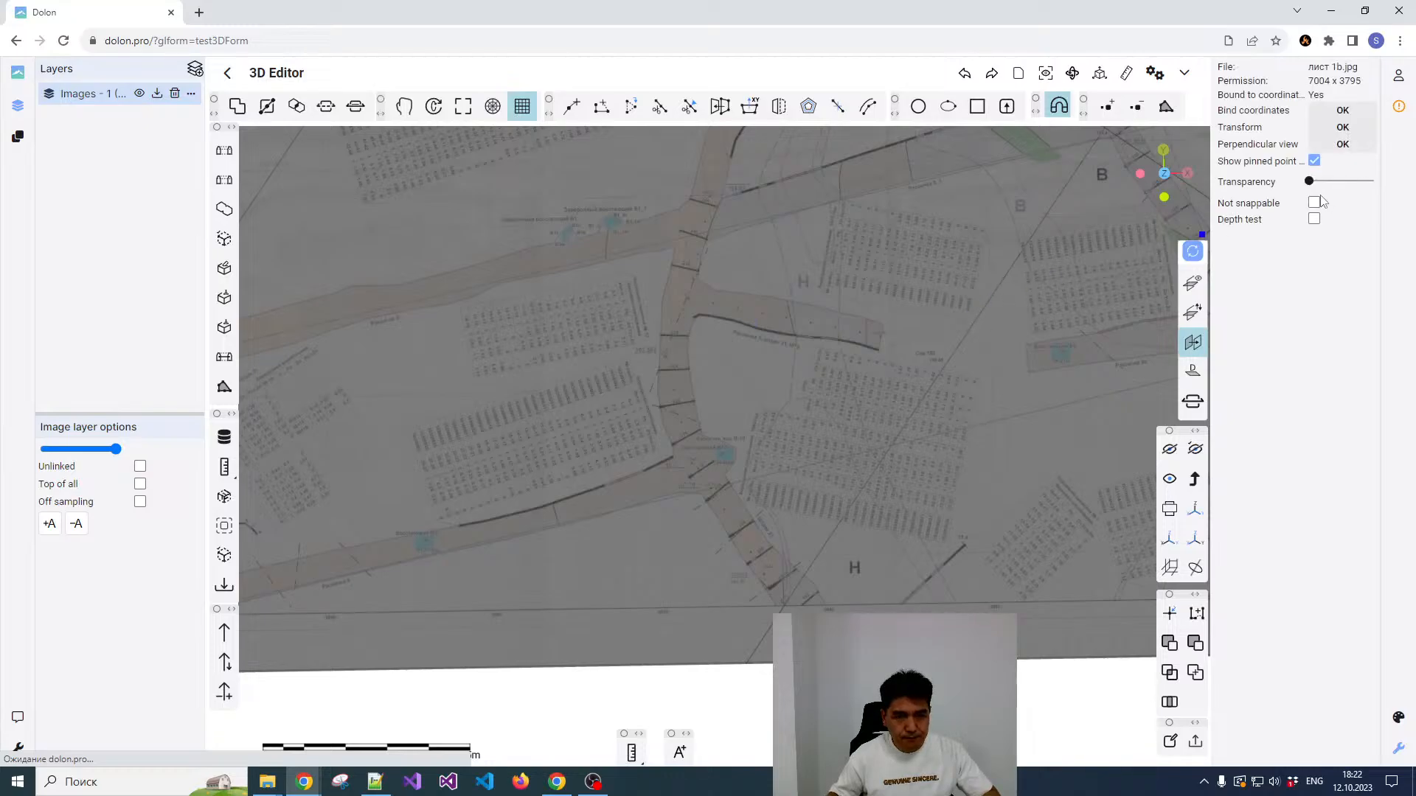
click(1333, 146)
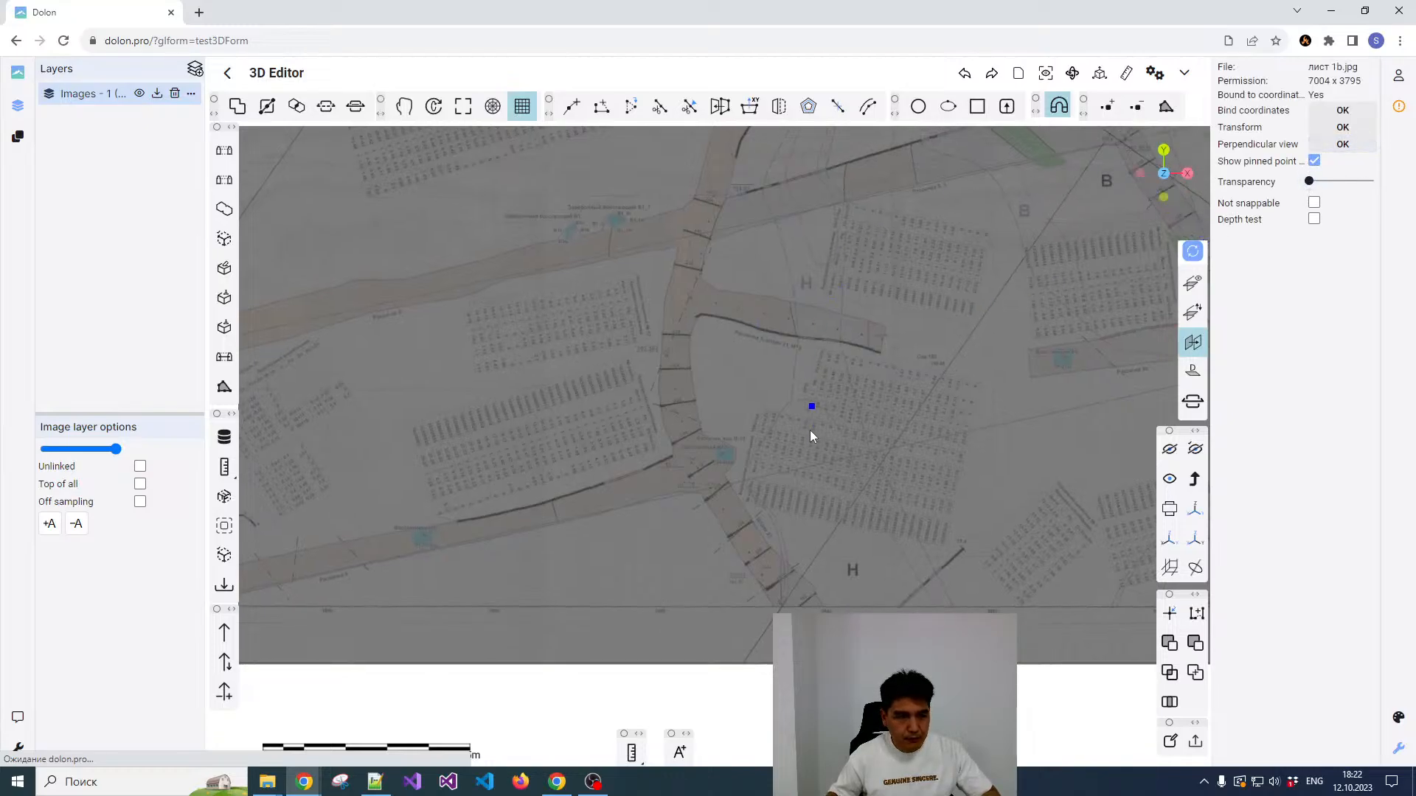
click(1058, 106)
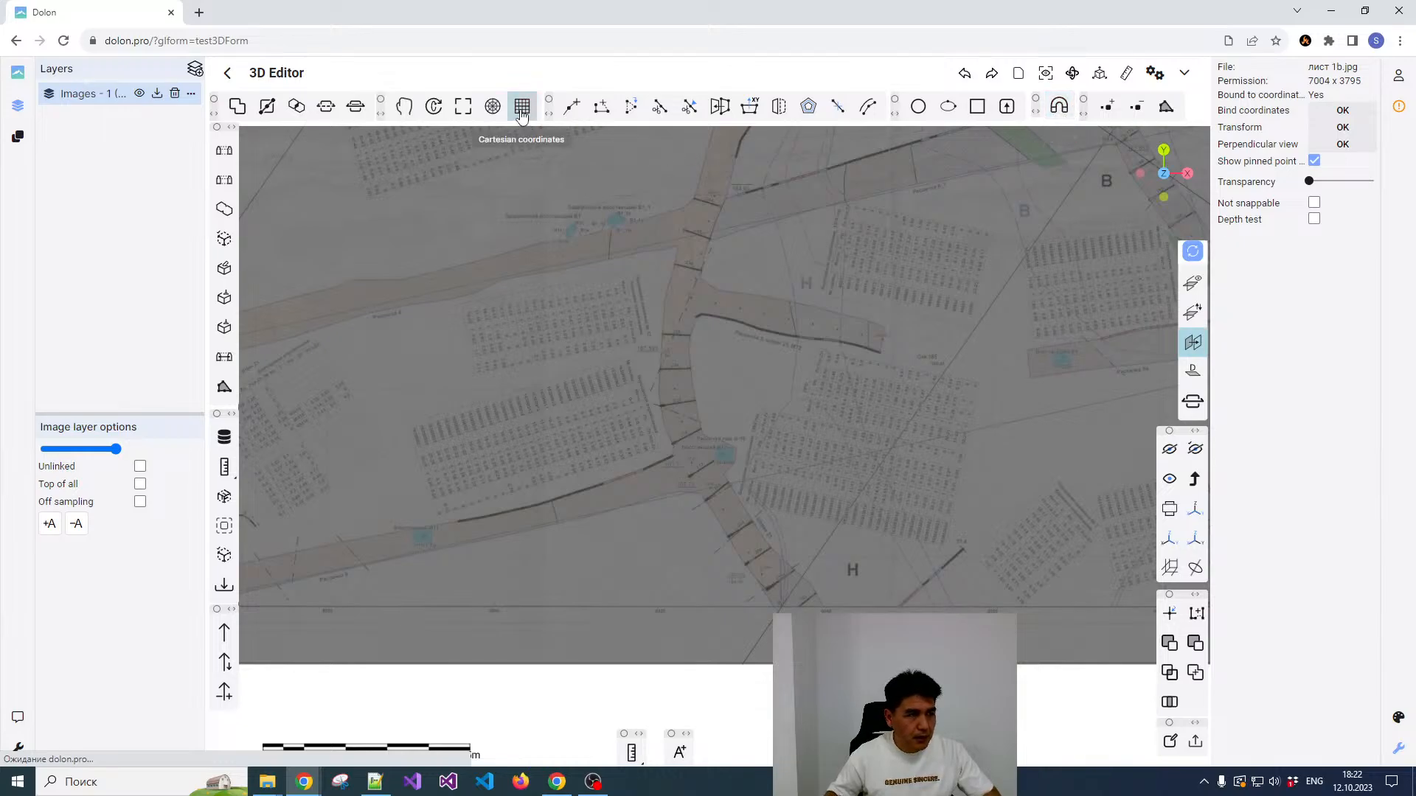
Step: Start a polyline at the plan's lower border line and trace the drift's centreline northwest through the first junction
click(571, 106)
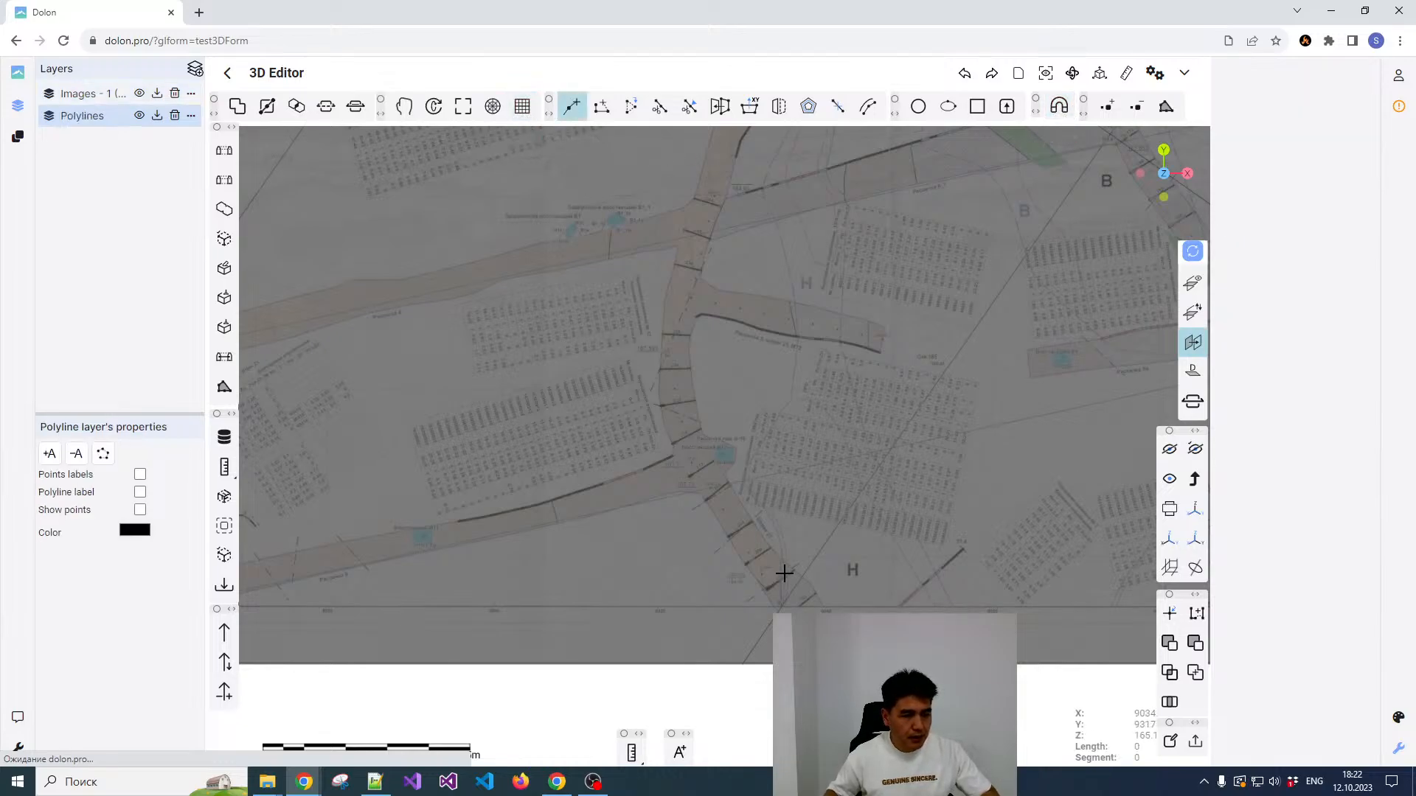
scroll(792, 605, up, 4)
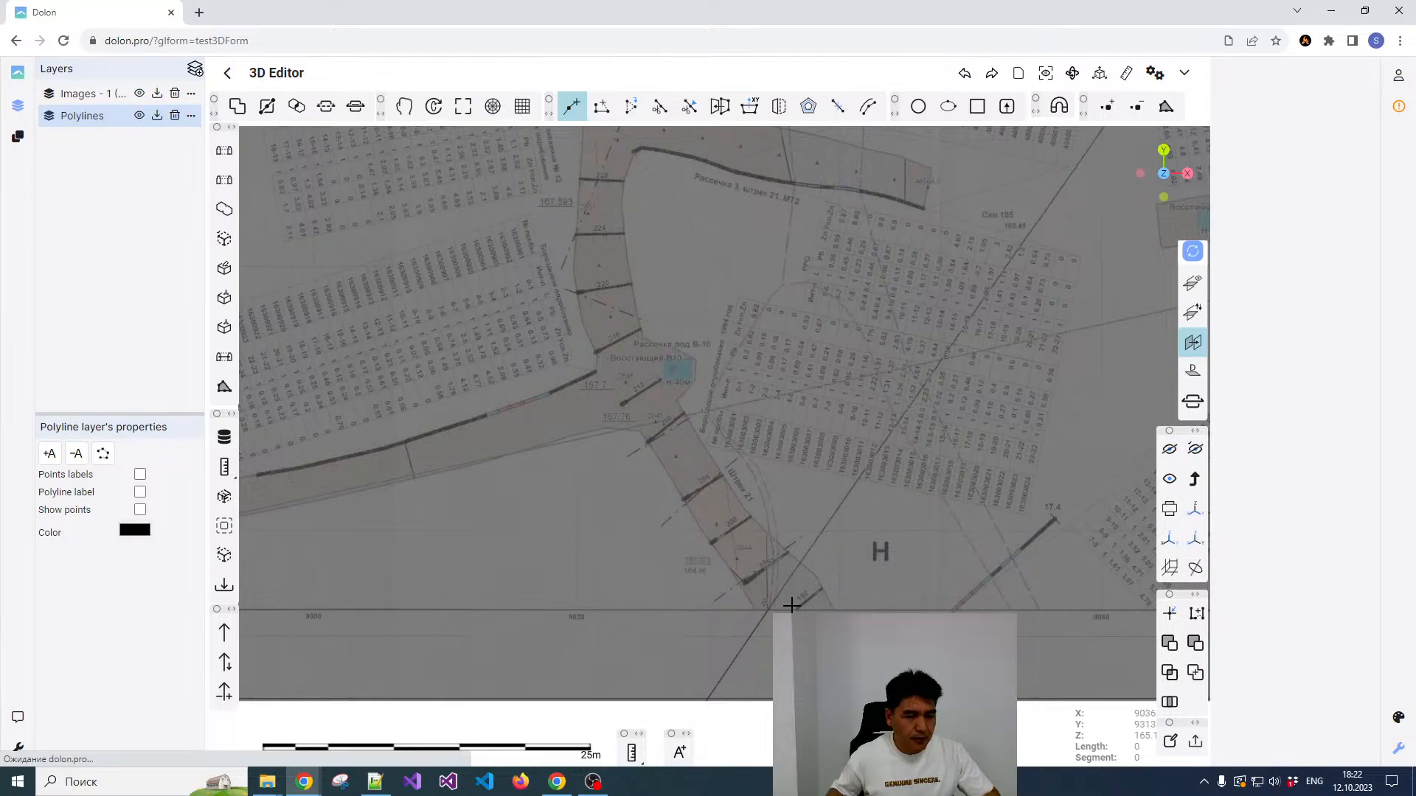
scroll(791, 606, down, 3)
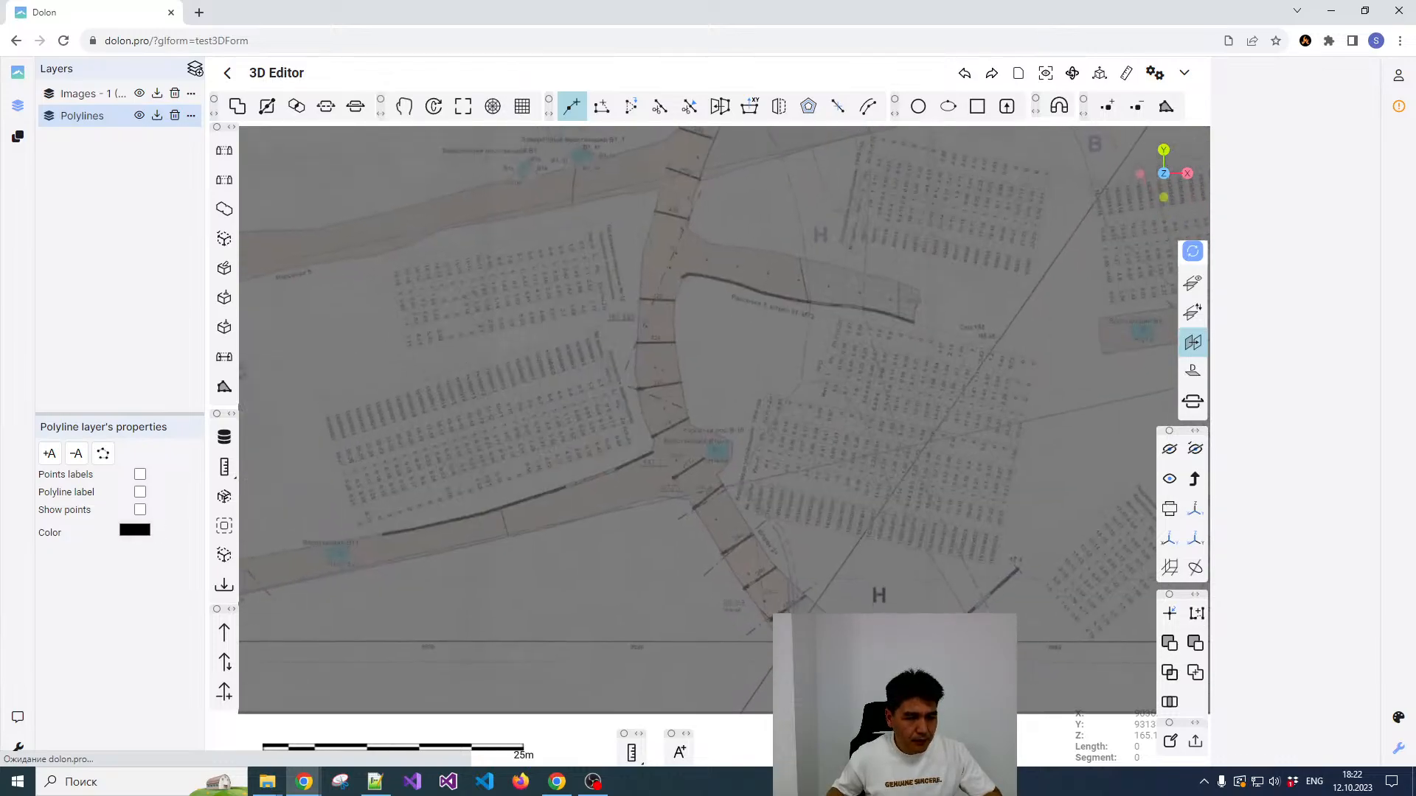
click(814, 639)
click(754, 567)
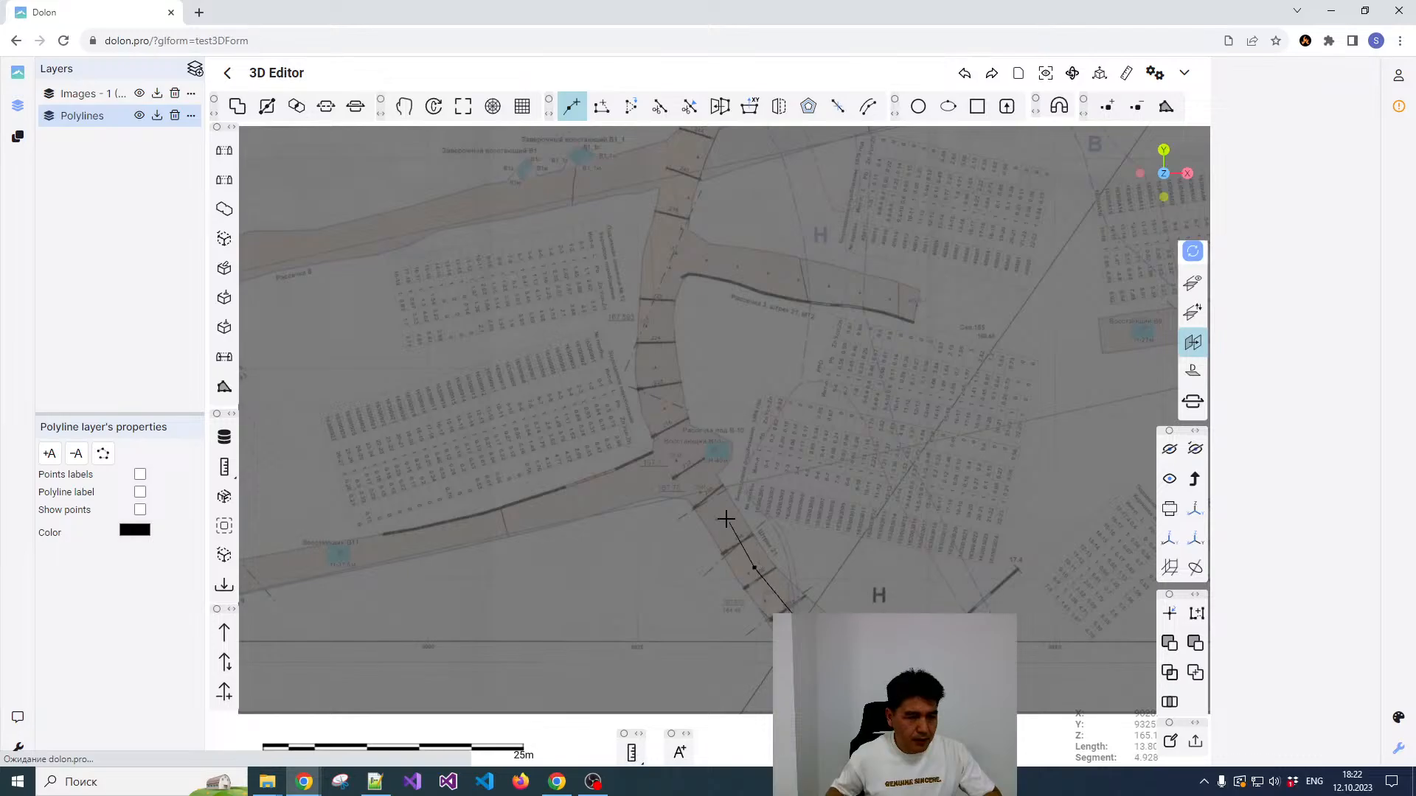
click(702, 489)
click(668, 424)
Step: Continue the polyline north along the drift's centreline, past the side workings to the start of the curve
scroll(687, 510, down, 3)
scroll(665, 469, up, 3)
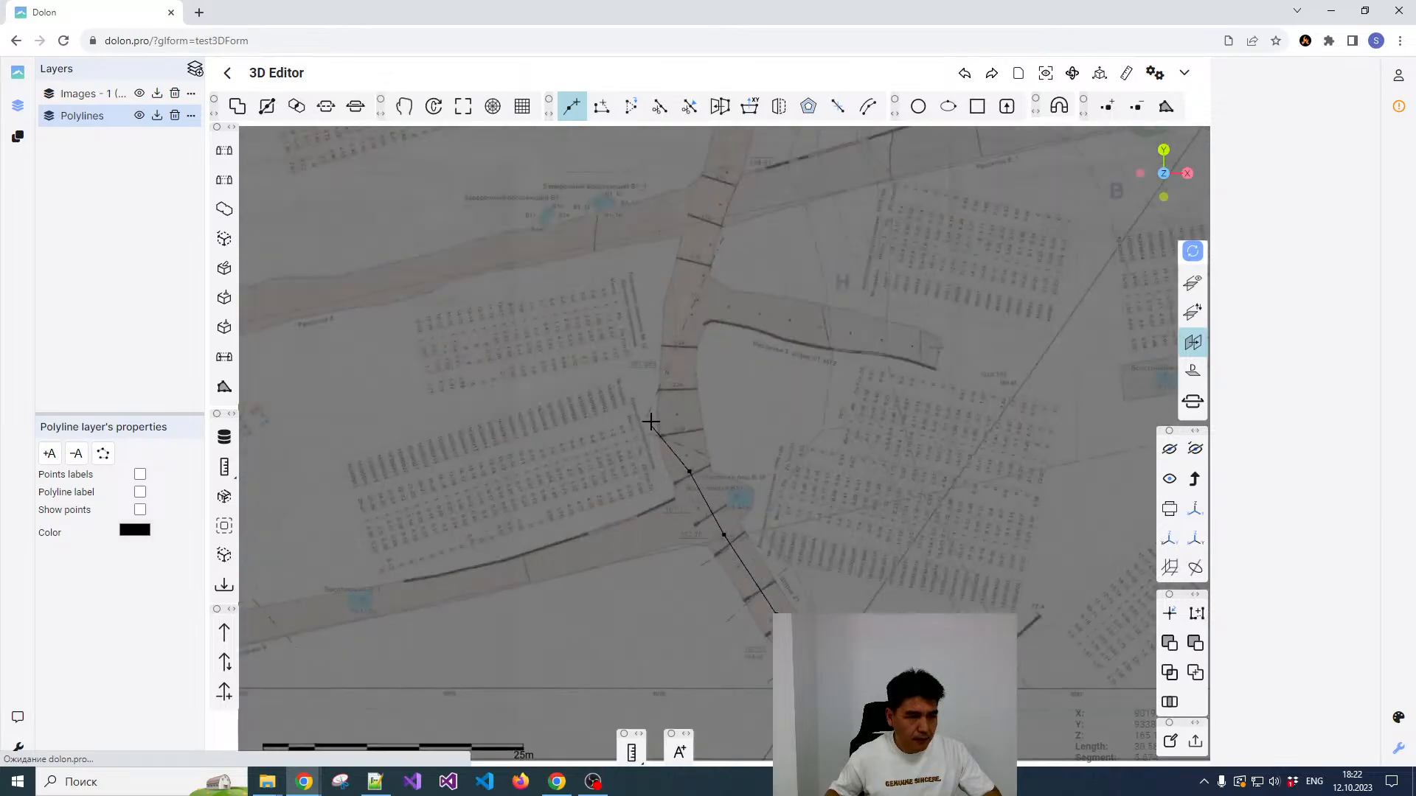
scroll(651, 421, up, 3)
click(700, 360)
scroll(705, 383, down, 5)
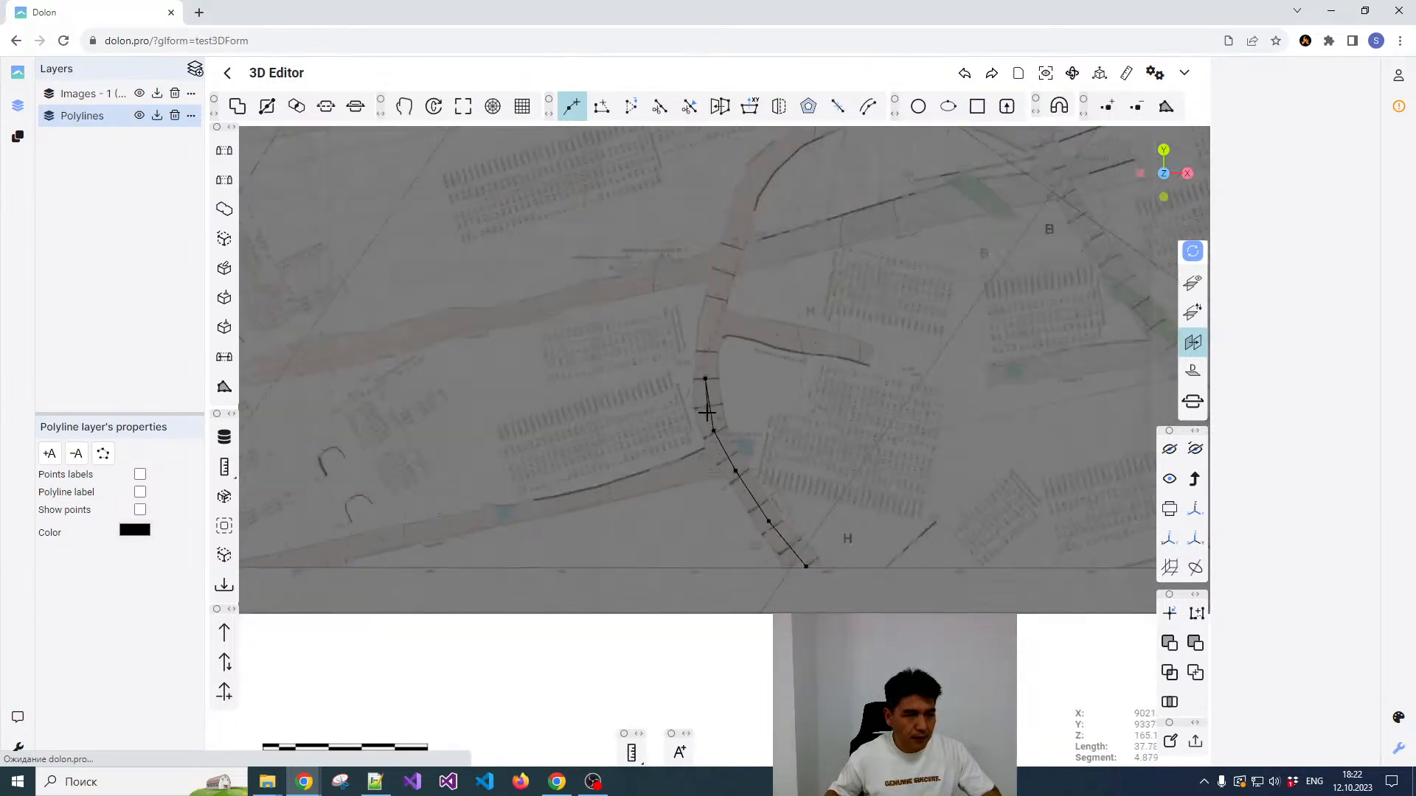
click(710, 334)
click(724, 270)
middle_drag(724, 269, 692, 500)
click(704, 449)
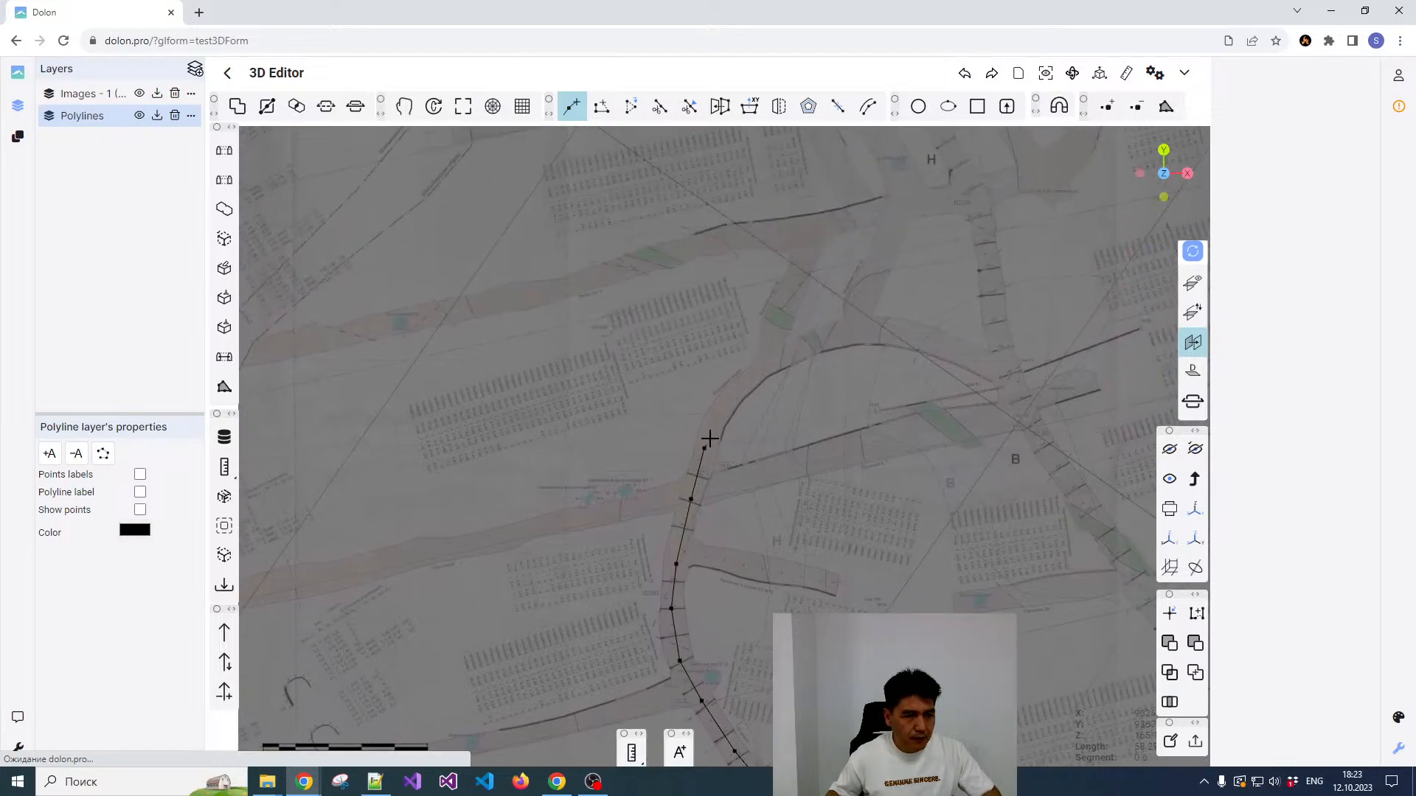
Step: Trace the polyline around the drift's northeast bend to the small green section
scroll(710, 438, up, 2)
click(766, 353)
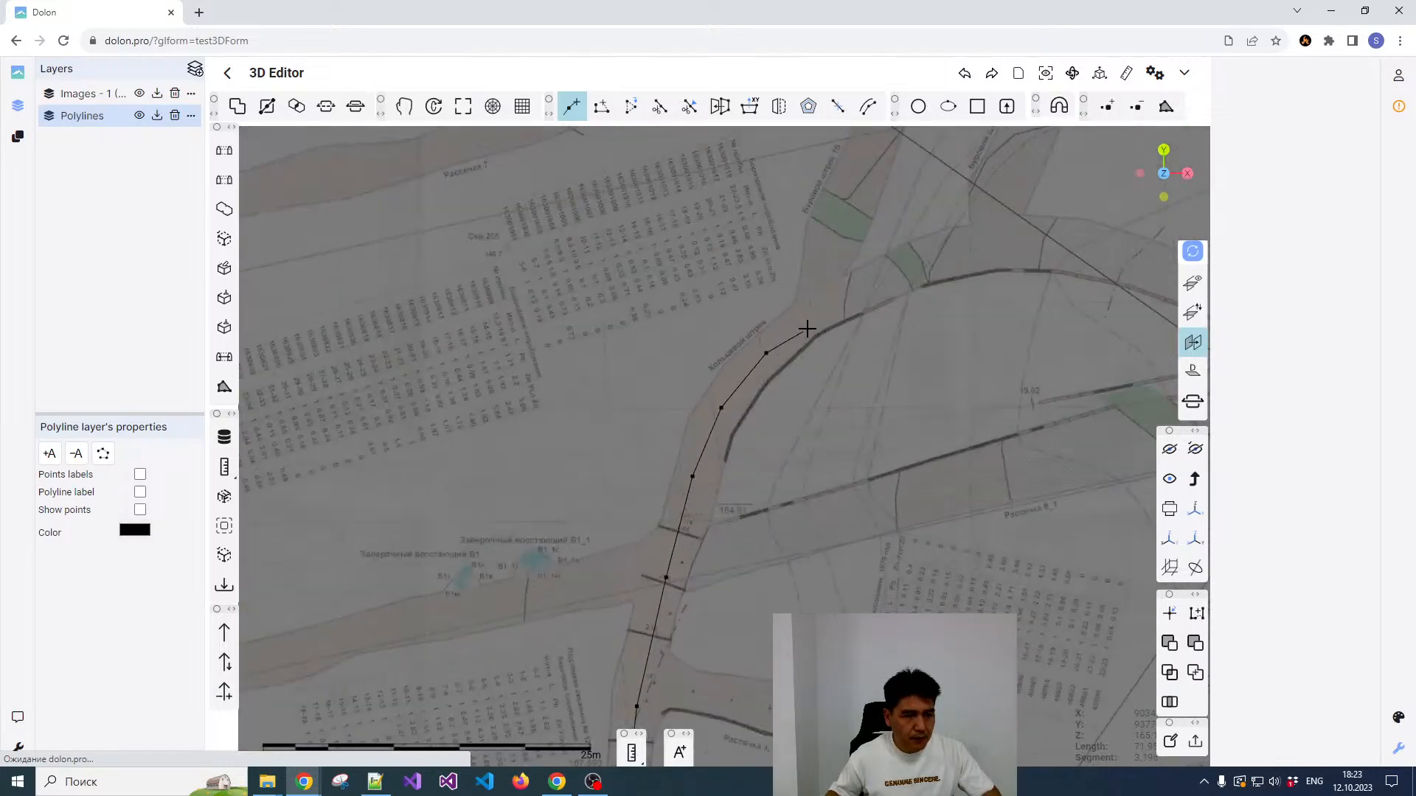
click(821, 304)
click(913, 271)
Step: Extend the polyline over the crest of the curved drift to its intersection with the eastern drift
scroll(942, 251, down, 2)
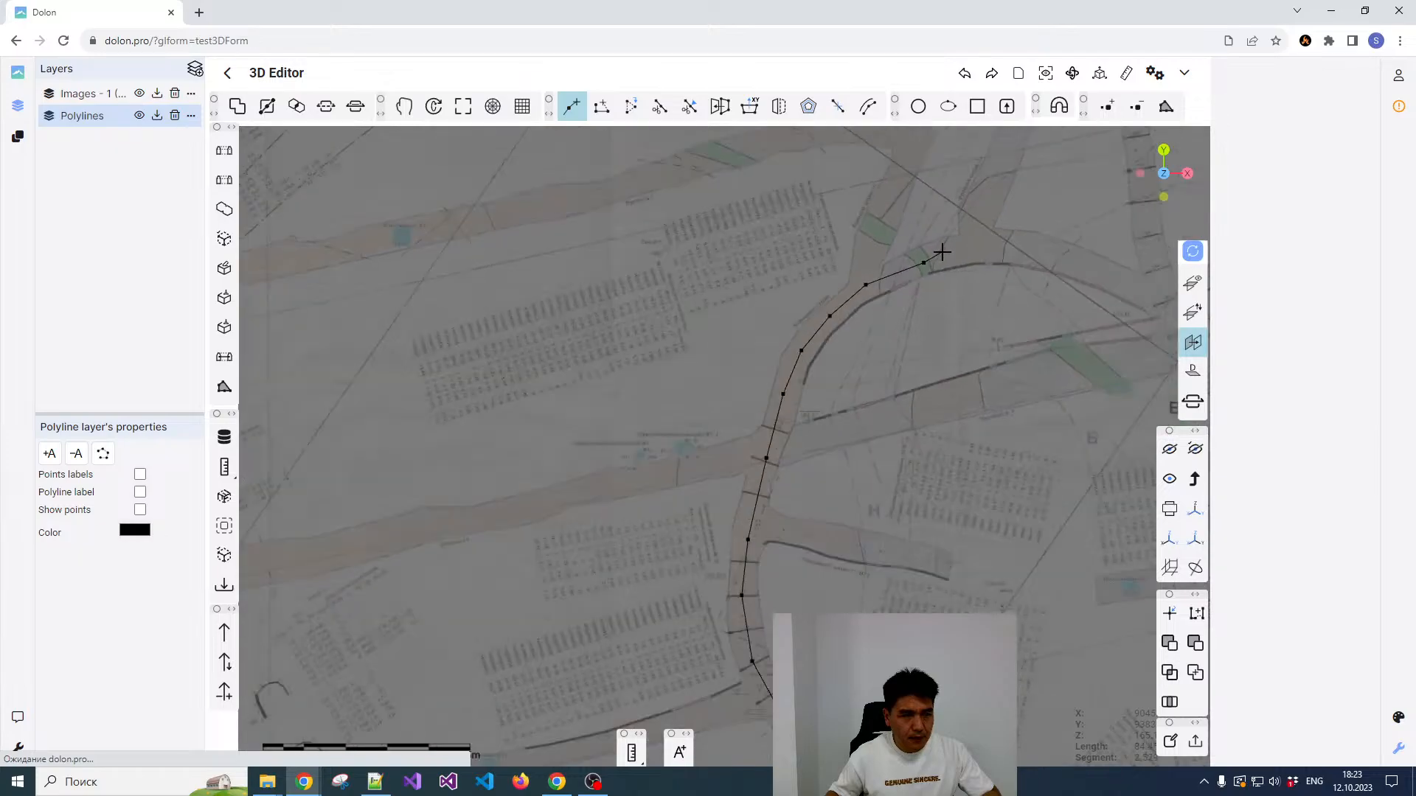
middle_drag(941, 251, 656, 301)
scroll(660, 297, up, 2)
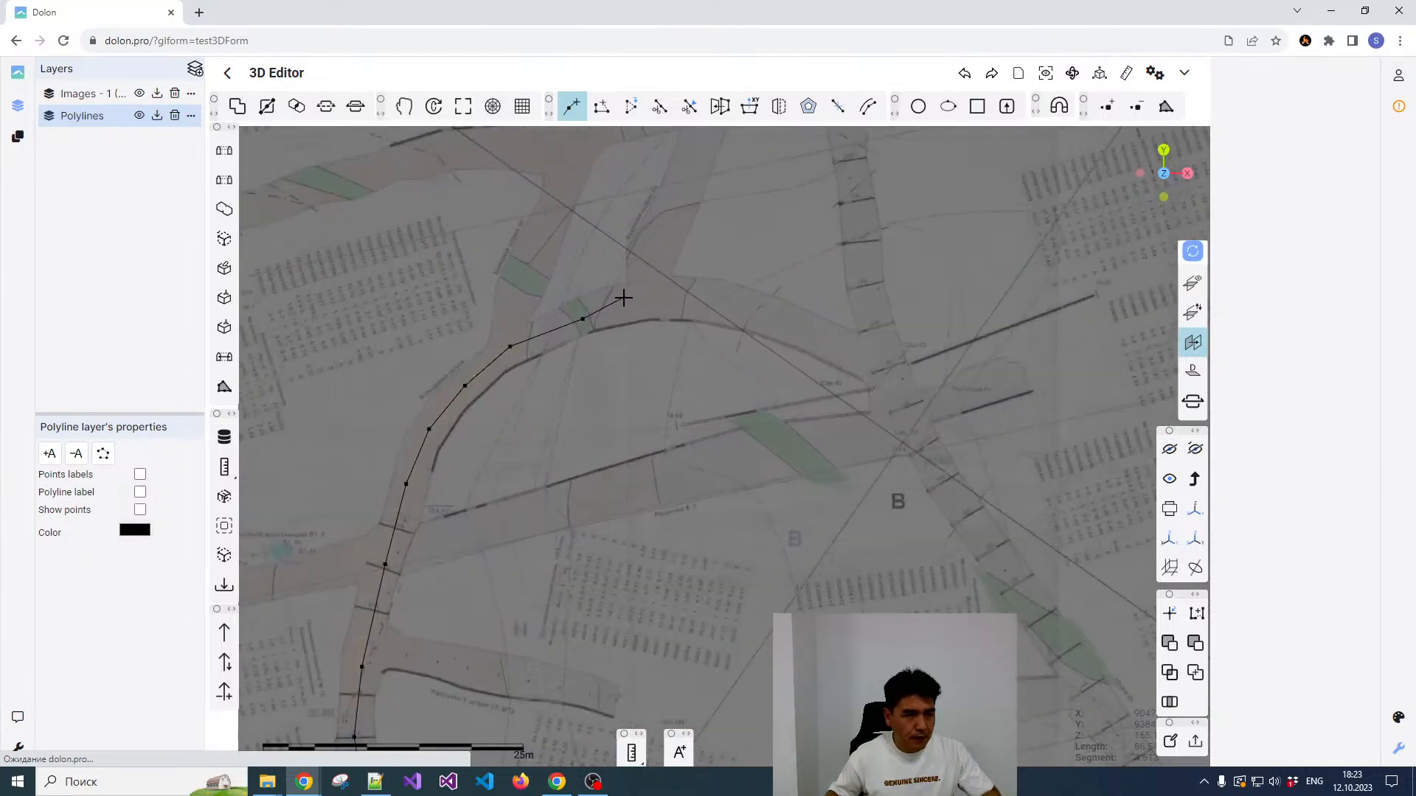
click(638, 301)
click(721, 304)
click(795, 326)
click(881, 365)
Step: Continue the polyline southeast from the intersection along the eastern drift's centreline, past the green section
scroll(882, 361, down, 2)
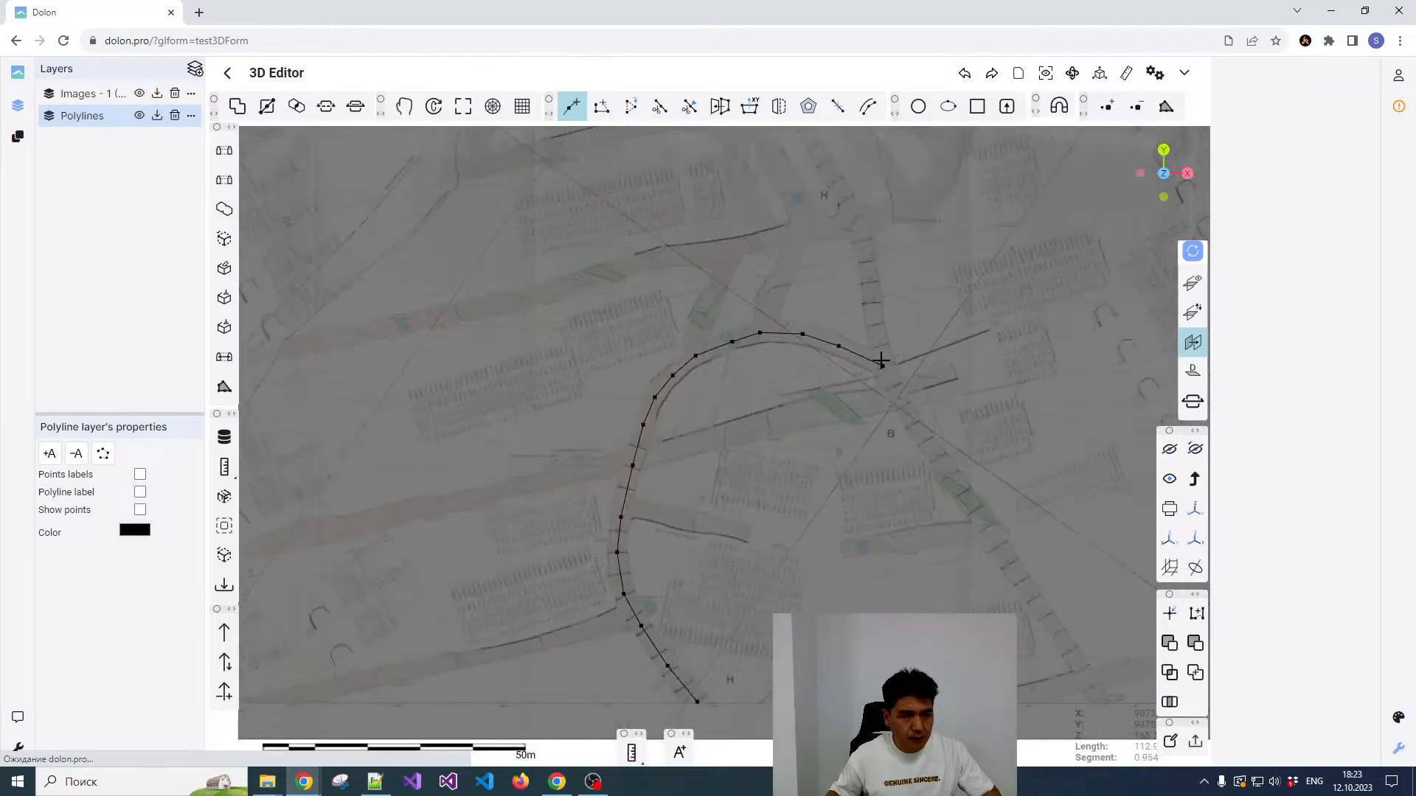
middle_drag(882, 361, 773, 338)
scroll(770, 336, up, 2)
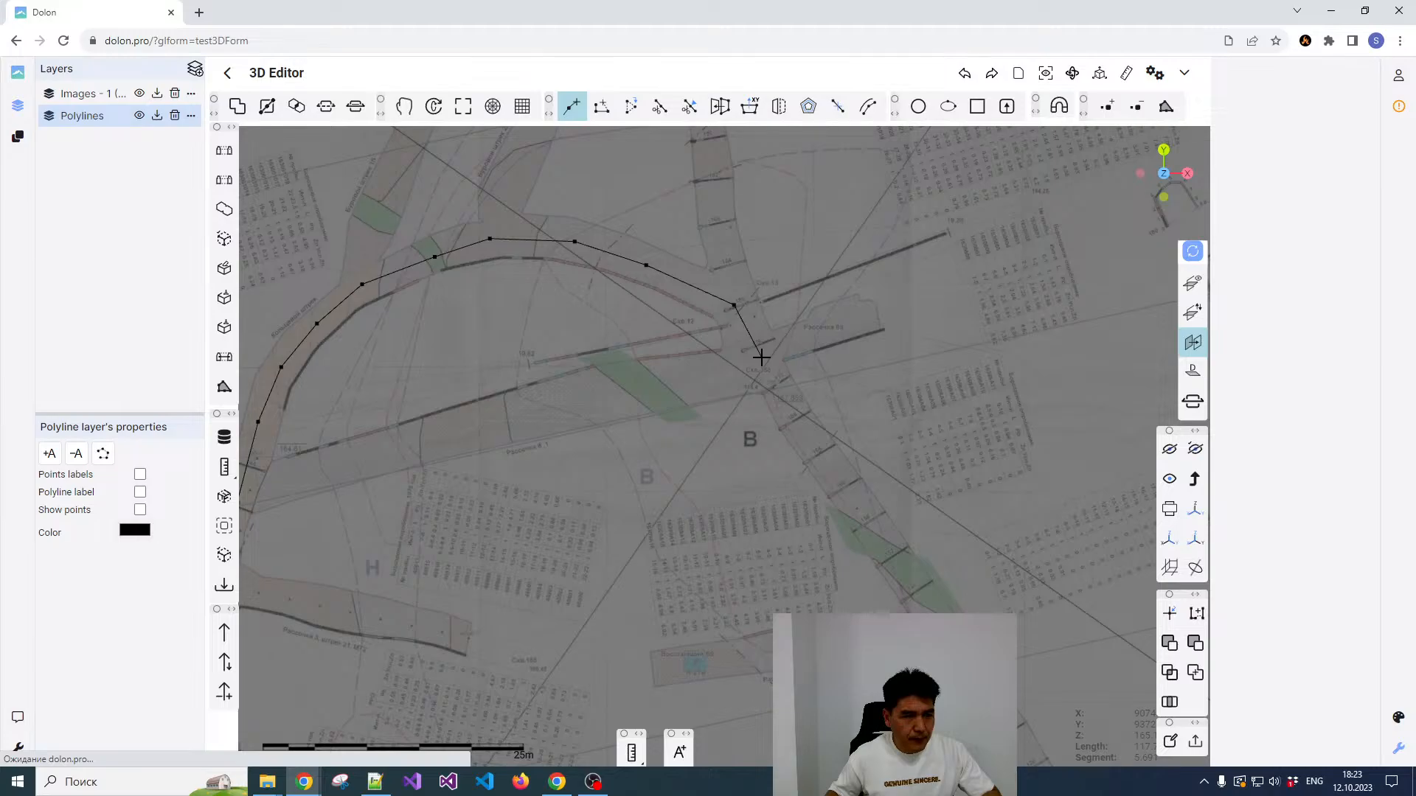
click(824, 461)
scroll(824, 442, down, 3)
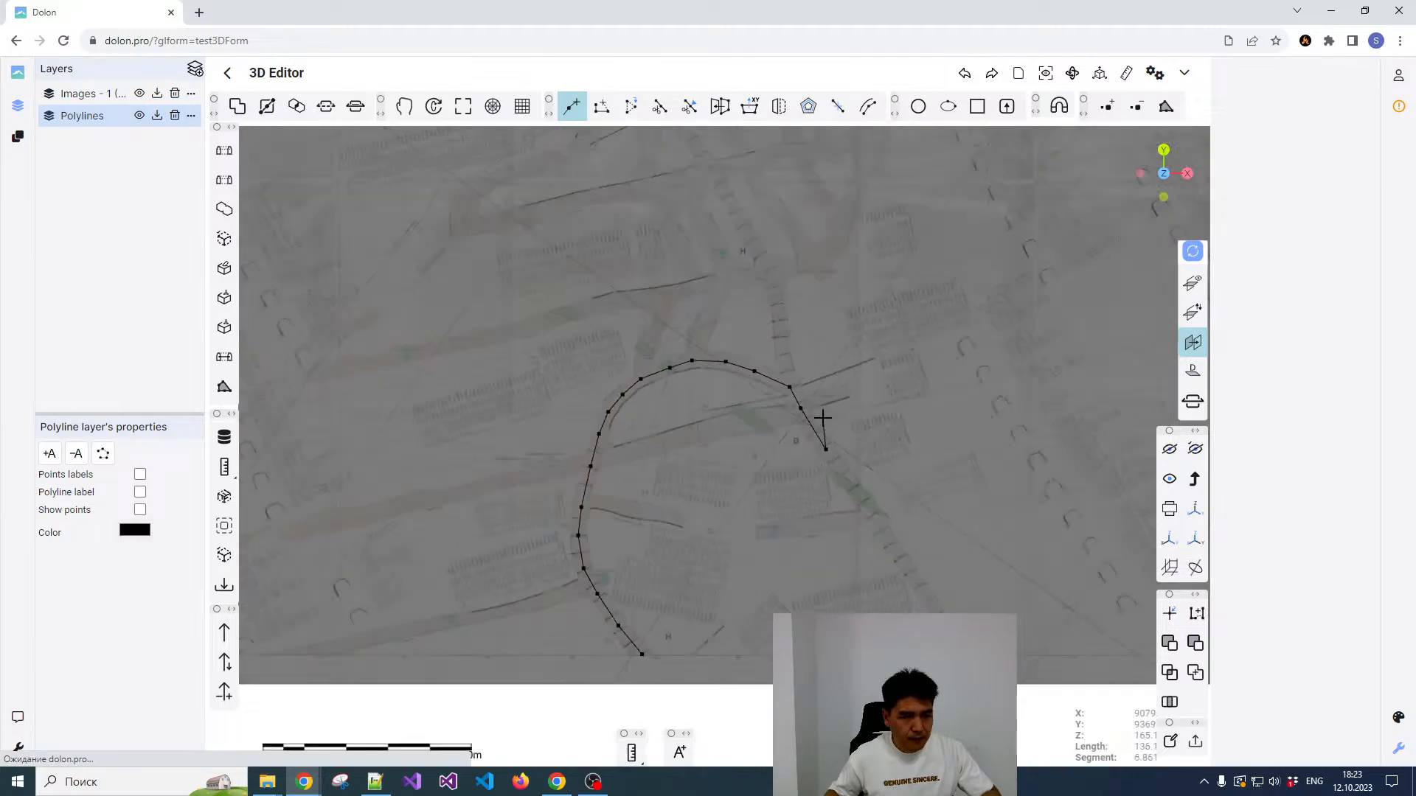
scroll(848, 464, down, 1)
scroll(873, 496, up, 4)
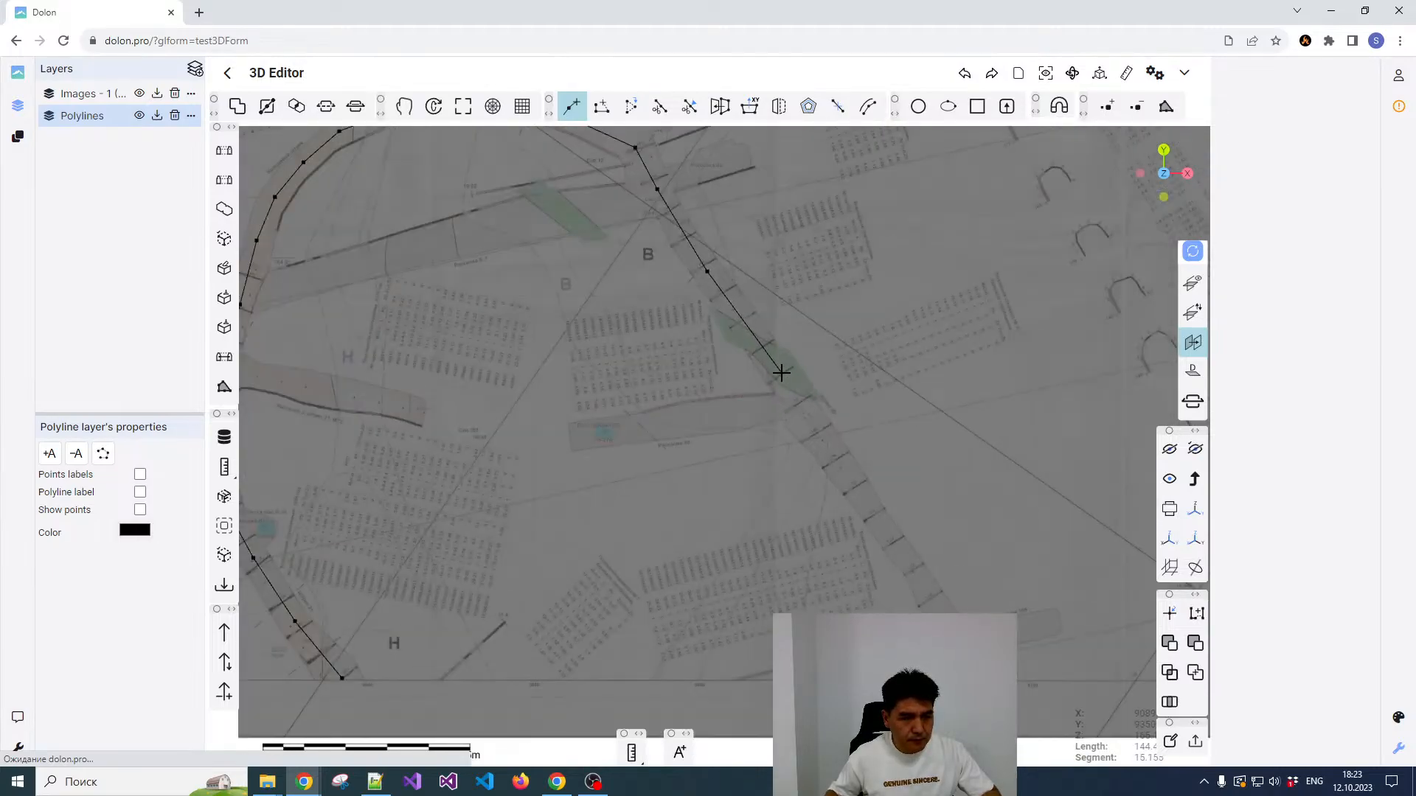
click(781, 373)
click(833, 448)
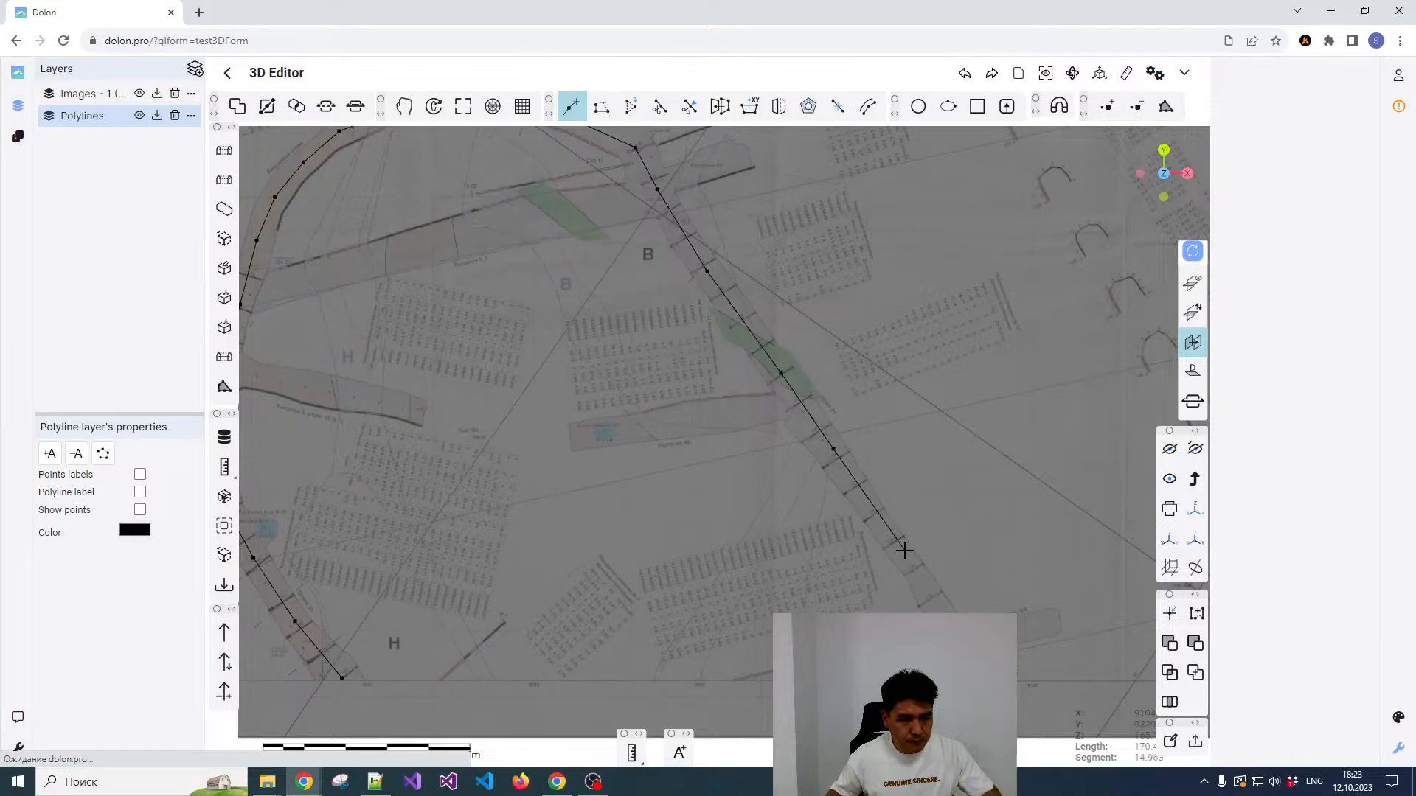
Step: Trace the polyline down the rest of the eastern drift to the plan's lower border line and finish it
scroll(882, 524, up, 5)
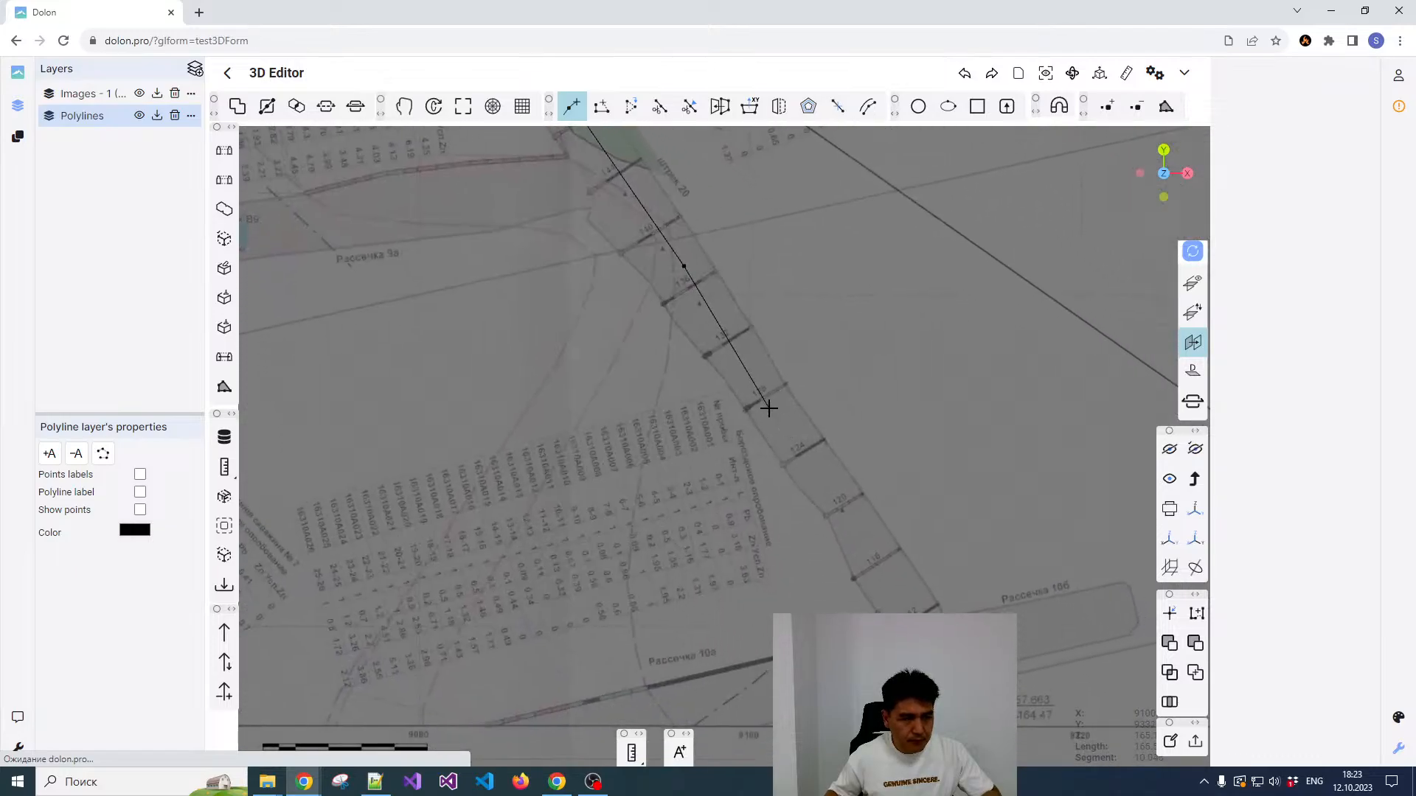
click(772, 407)
middle_drag(864, 532, 786, 379)
click(849, 489)
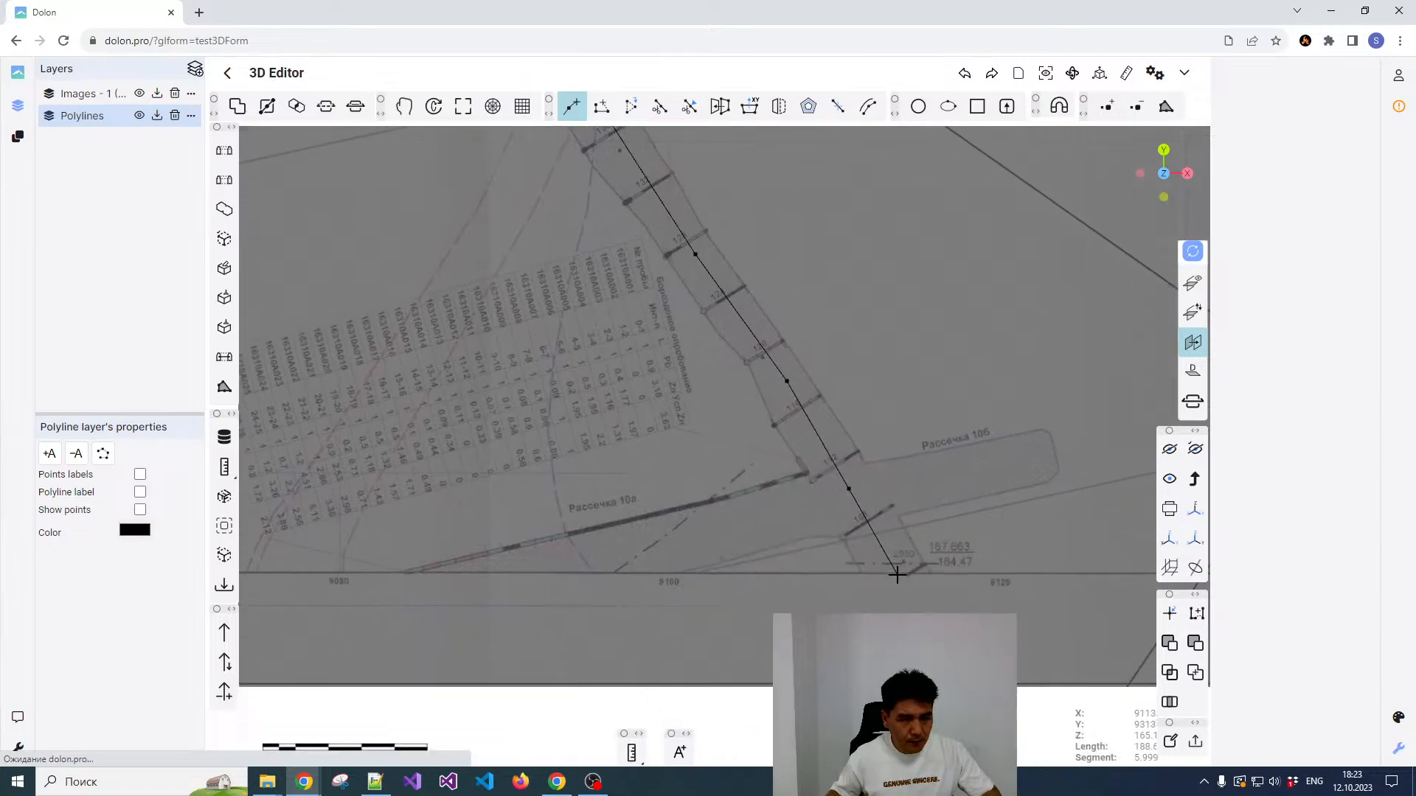
scroll(892, 563, down, 4)
right_click(895, 535)
scroll(884, 422, up, 1)
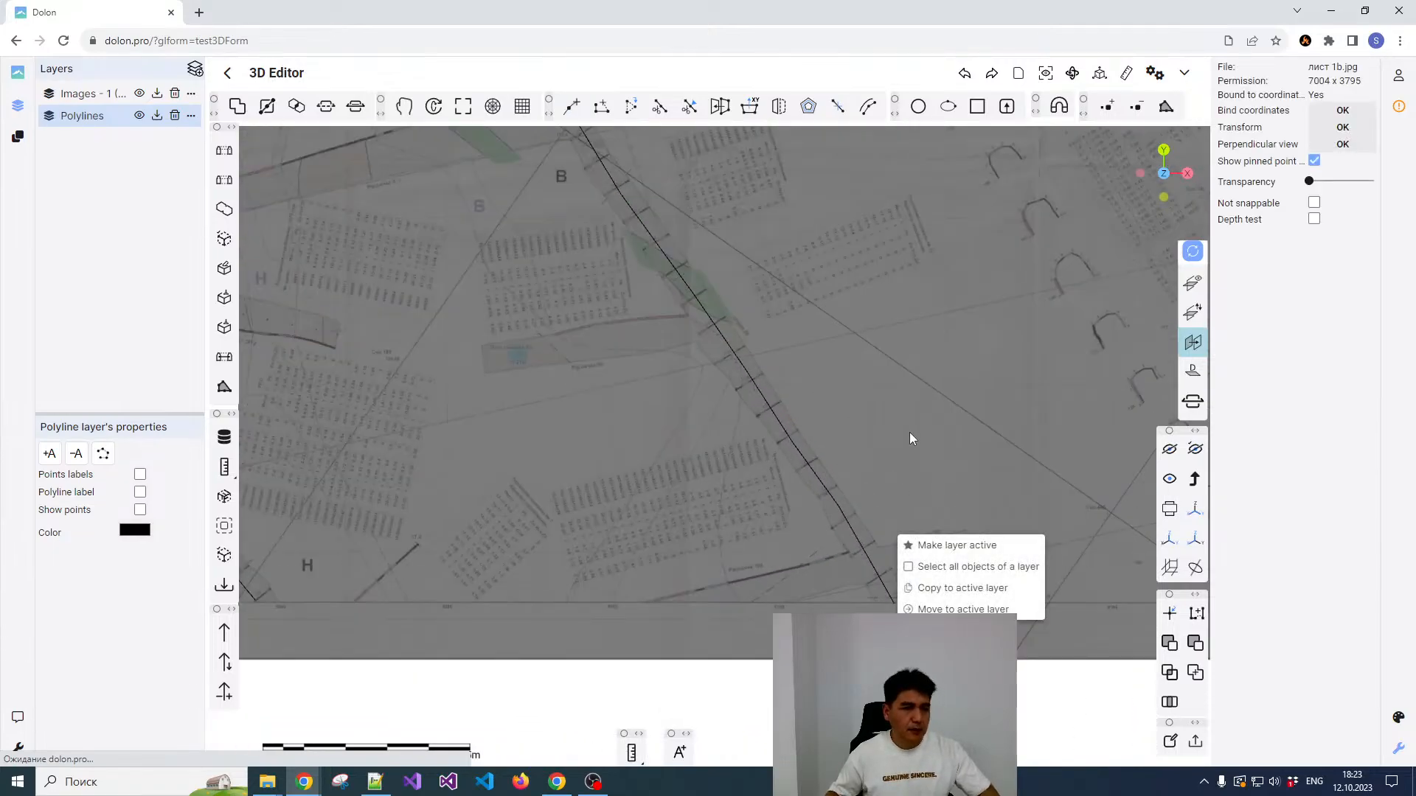
click(912, 433)
Step: Examine the finished polyline against the curved and eastern drifts and look over the remaining workings on the plan
scroll(930, 432, down, 2)
scroll(932, 432, down, 3)
middle_drag(925, 419, 984, 522)
scroll(784, 427, up, 2)
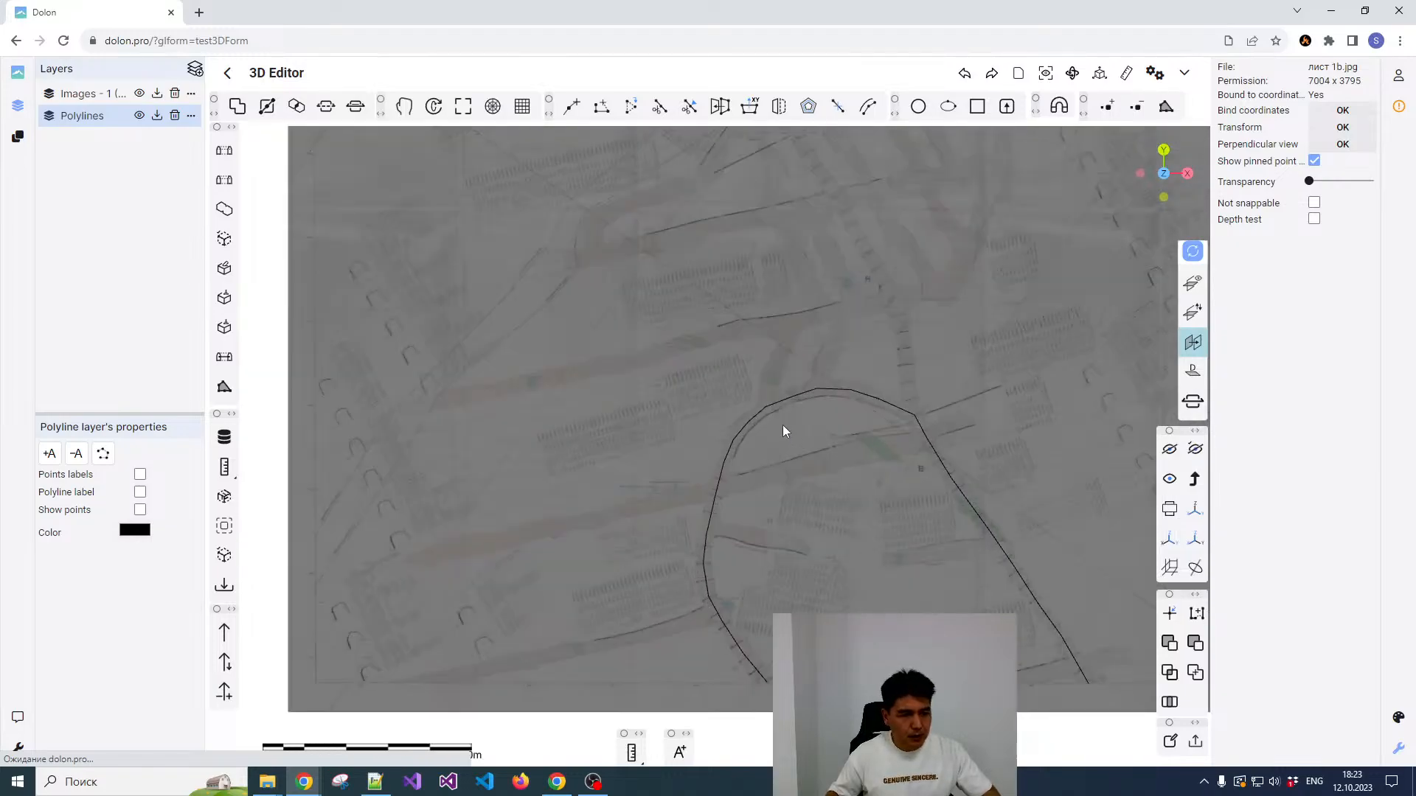
scroll(777, 416, down, 1)
scroll(772, 406, up, 2)
scroll(789, 367, up, 1)
middle_drag(789, 366, 795, 310)
scroll(815, 357, up, 1)
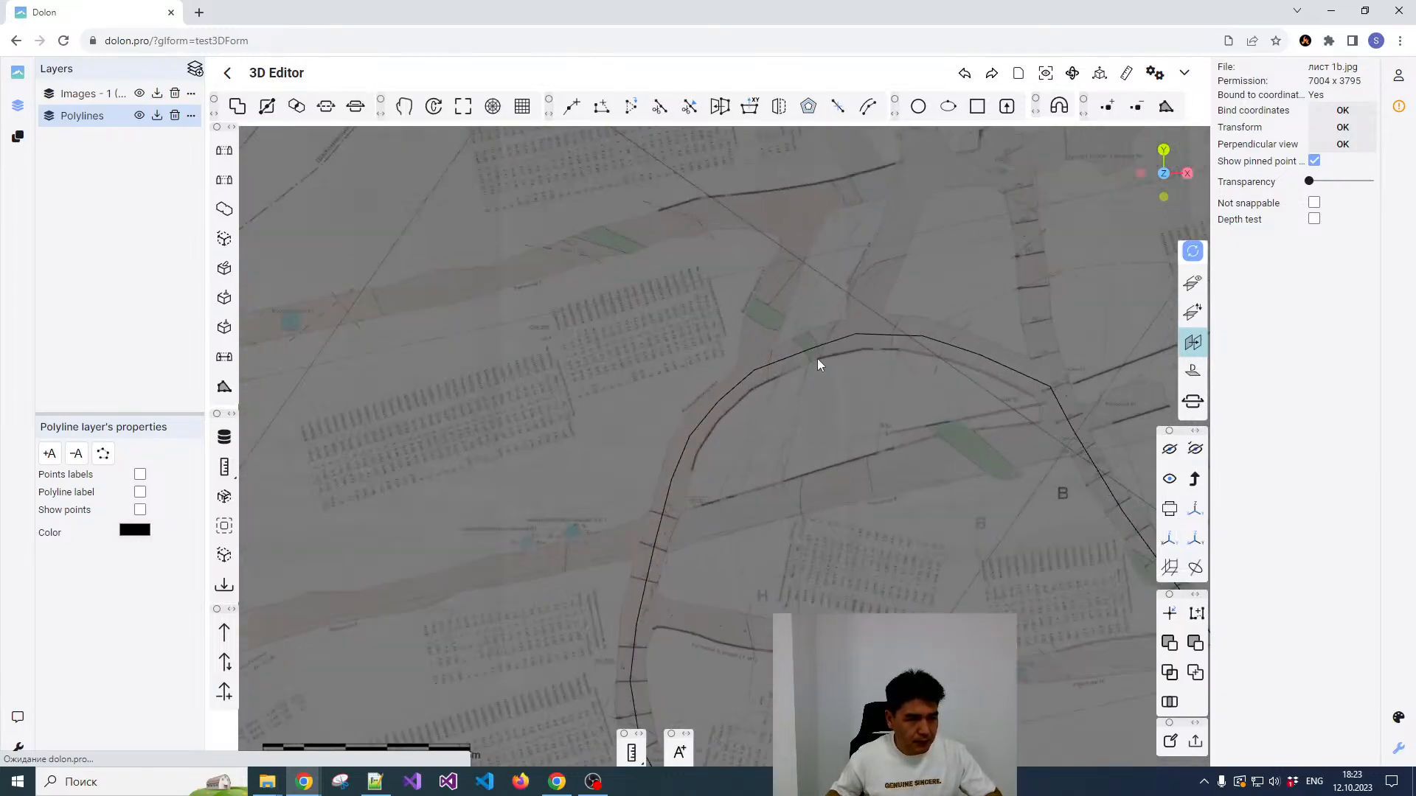
scroll(823, 377, down, 3)
middle_drag(825, 379, 882, 348)
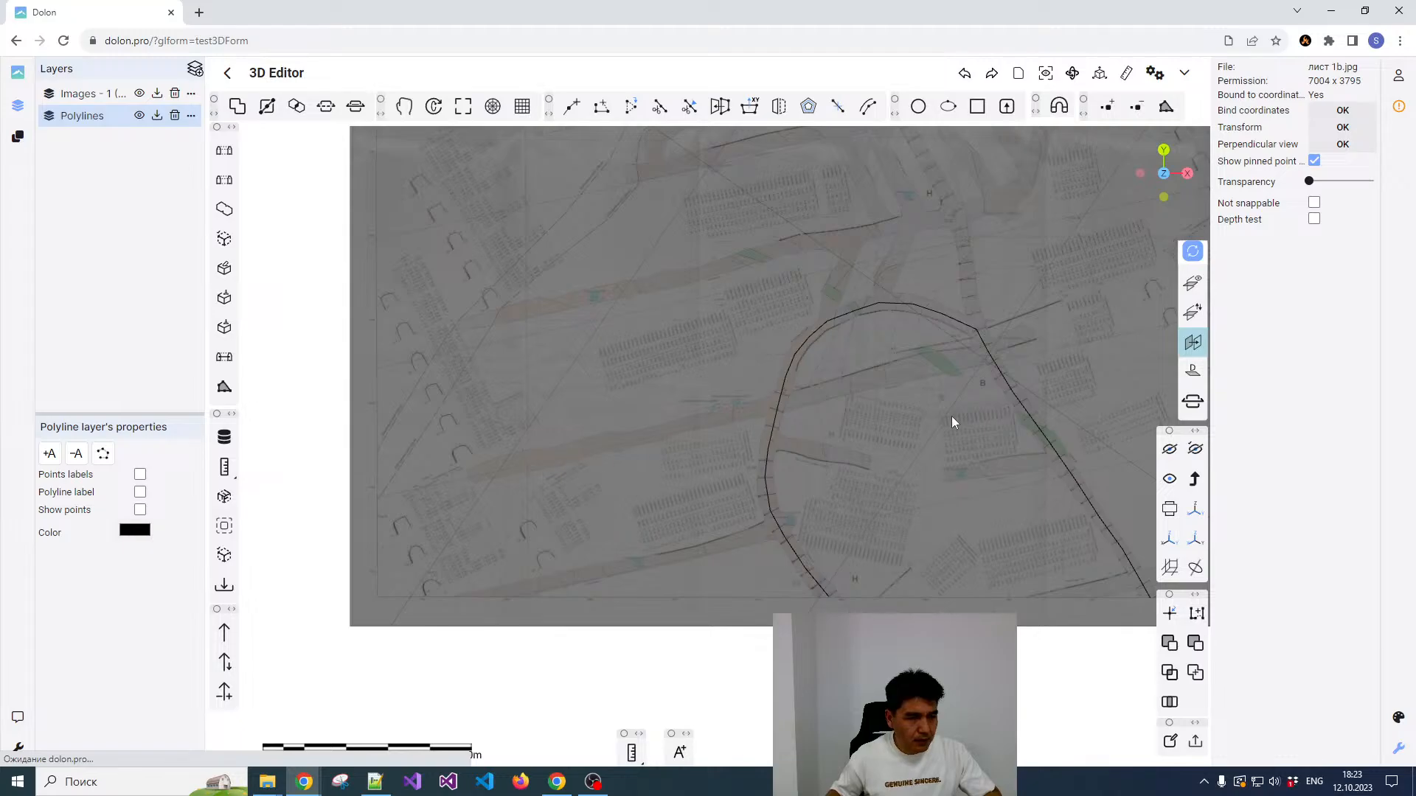
scroll(1000, 338, down, 2)
middle_drag(1034, 330, 874, 472)
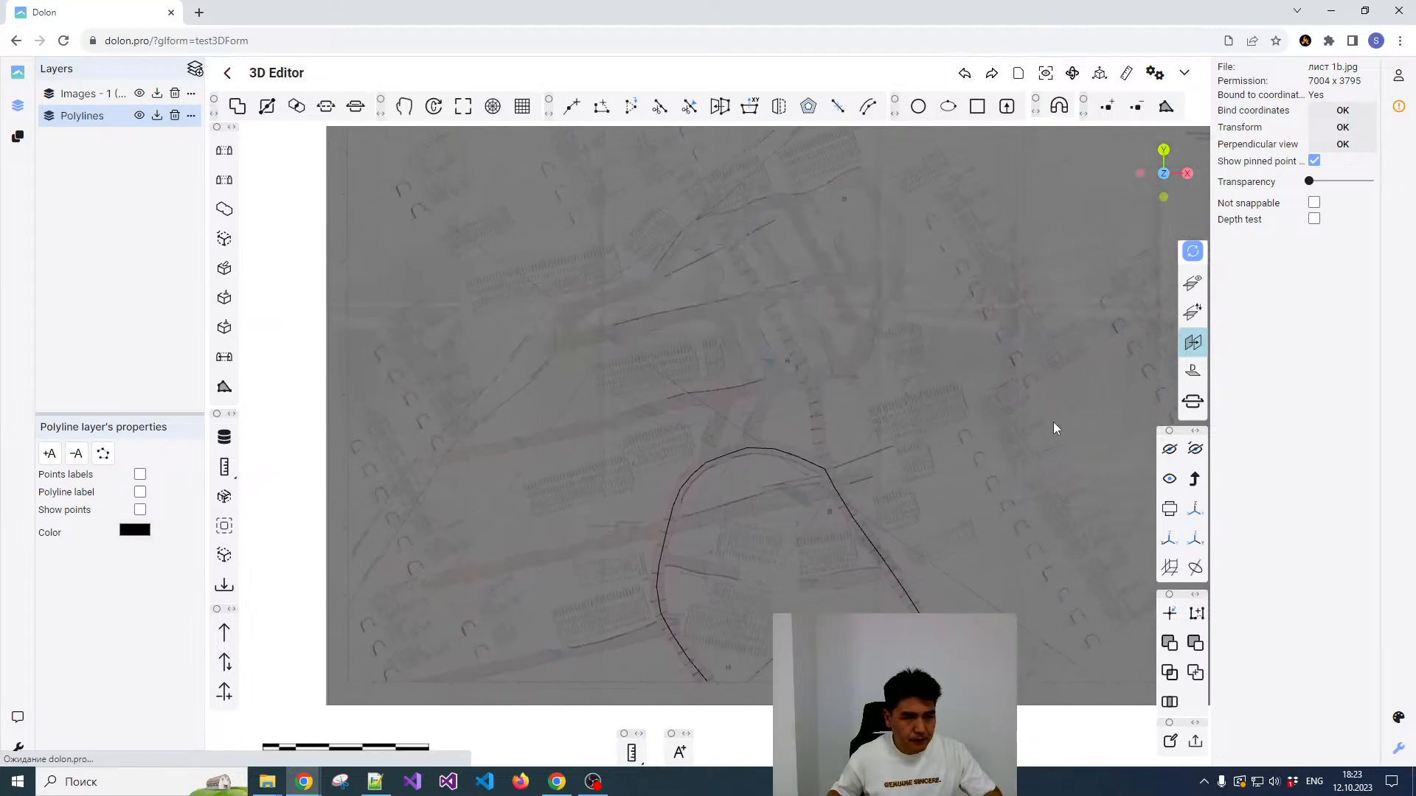
Step: Start a second polyline at the western end of the middle drift and trace its centreline northeast
click(571, 106)
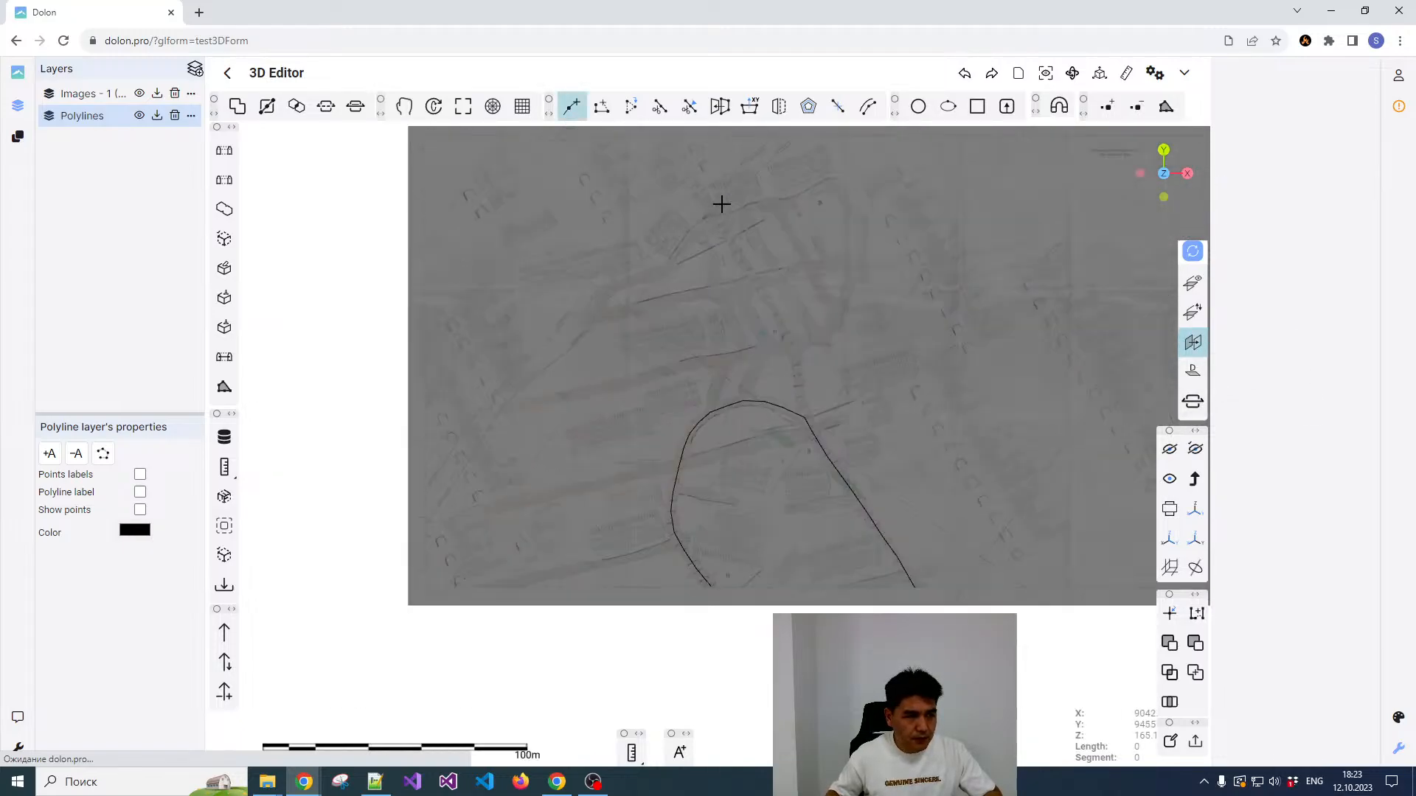
scroll(692, 409, up, 4)
scroll(760, 414, up, 1)
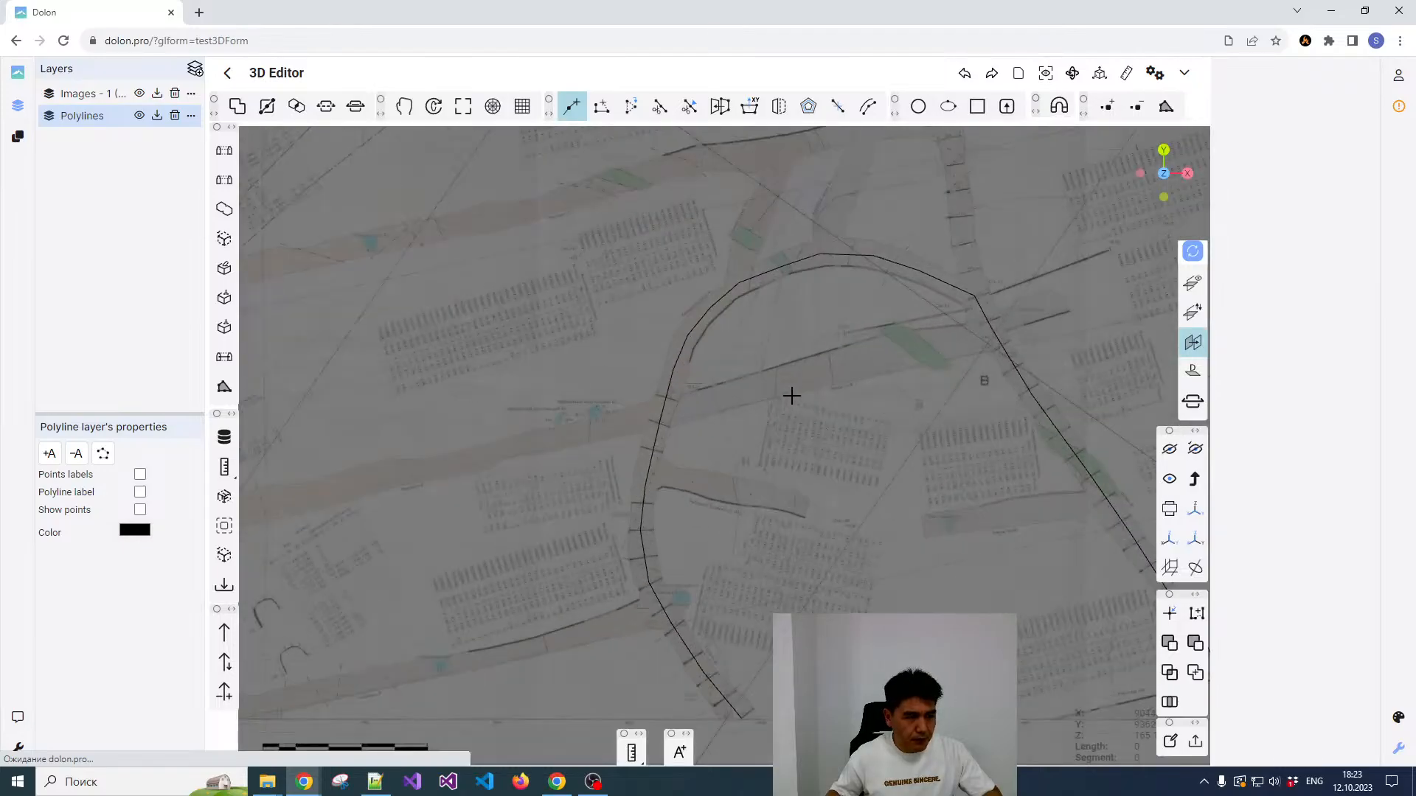
scroll(817, 408, down, 1)
middle_drag(831, 407, 873, 366)
scroll(557, 426, up, 1)
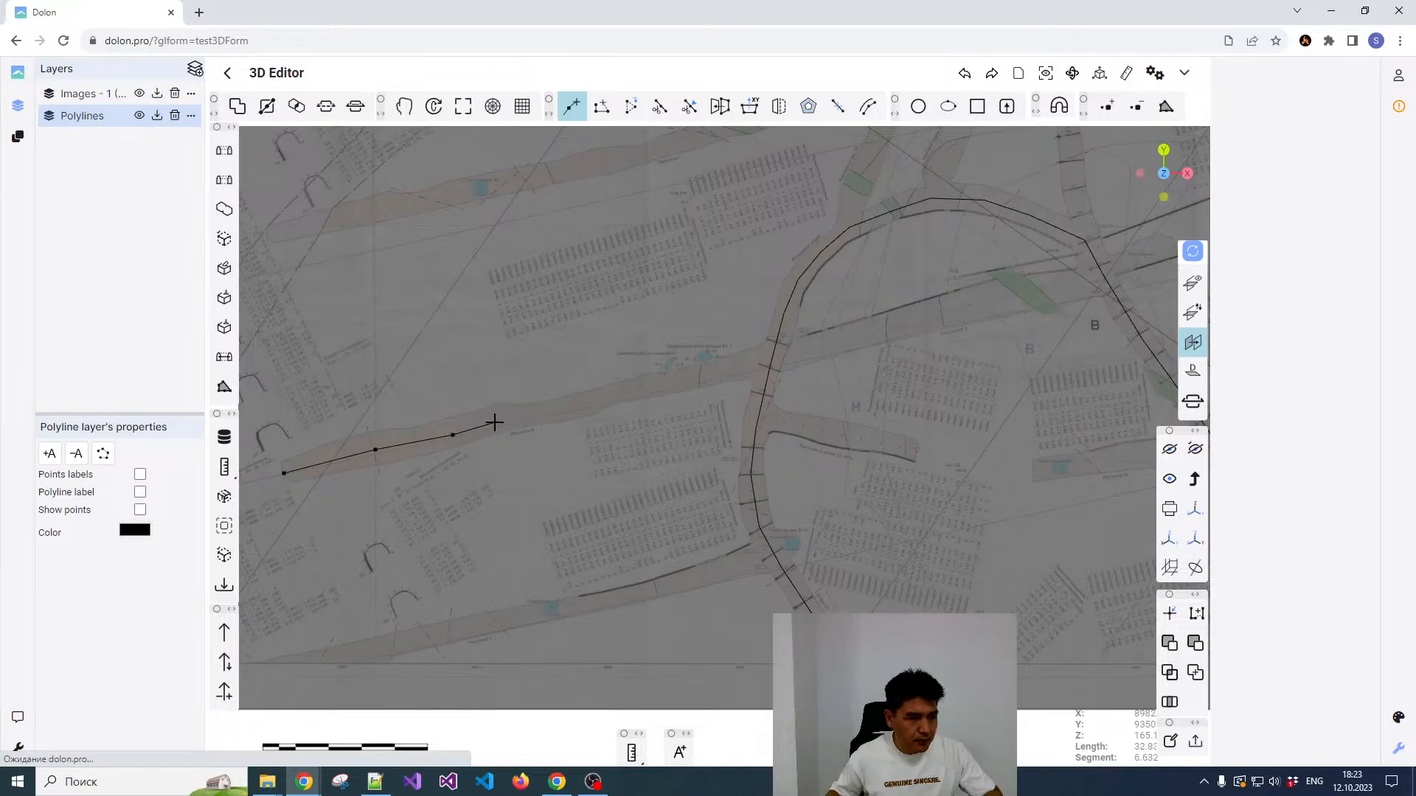
click(495, 422)
click(543, 415)
click(602, 399)
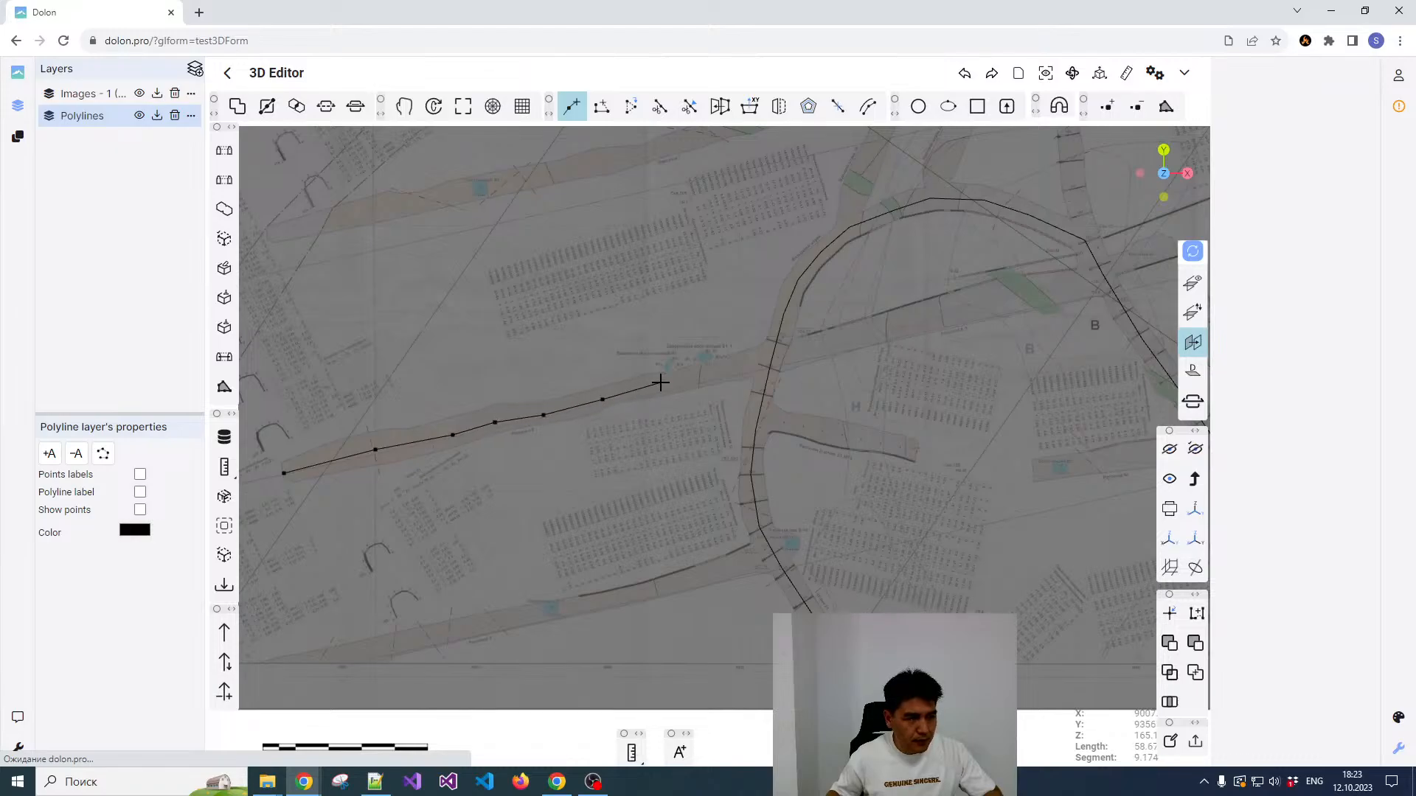
Step: Continue the second polyline across the curved drift and through the green section to the eastern drift
click(727, 372)
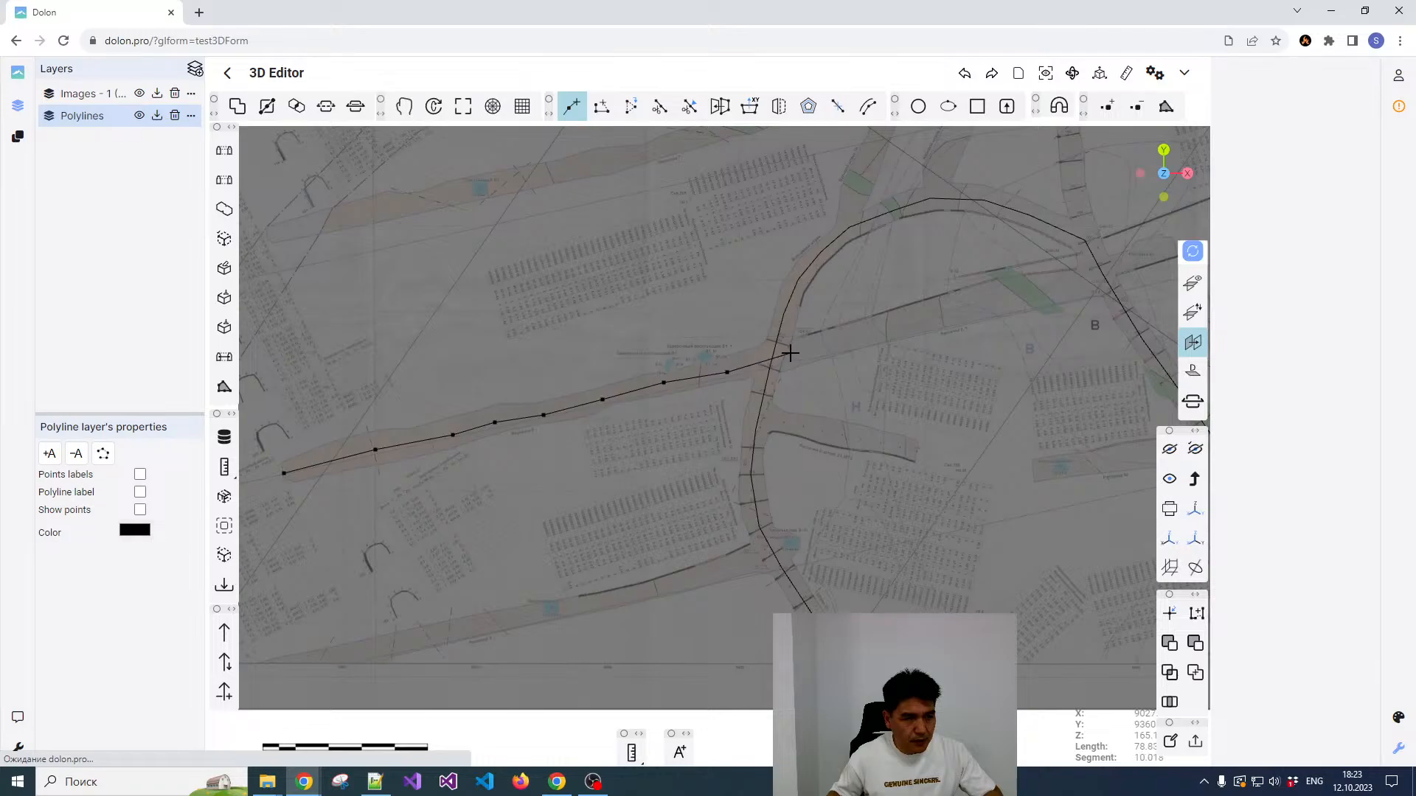
click(790, 353)
click(887, 328)
scroll(926, 317, down, 2)
middle_drag(925, 317, 723, 398)
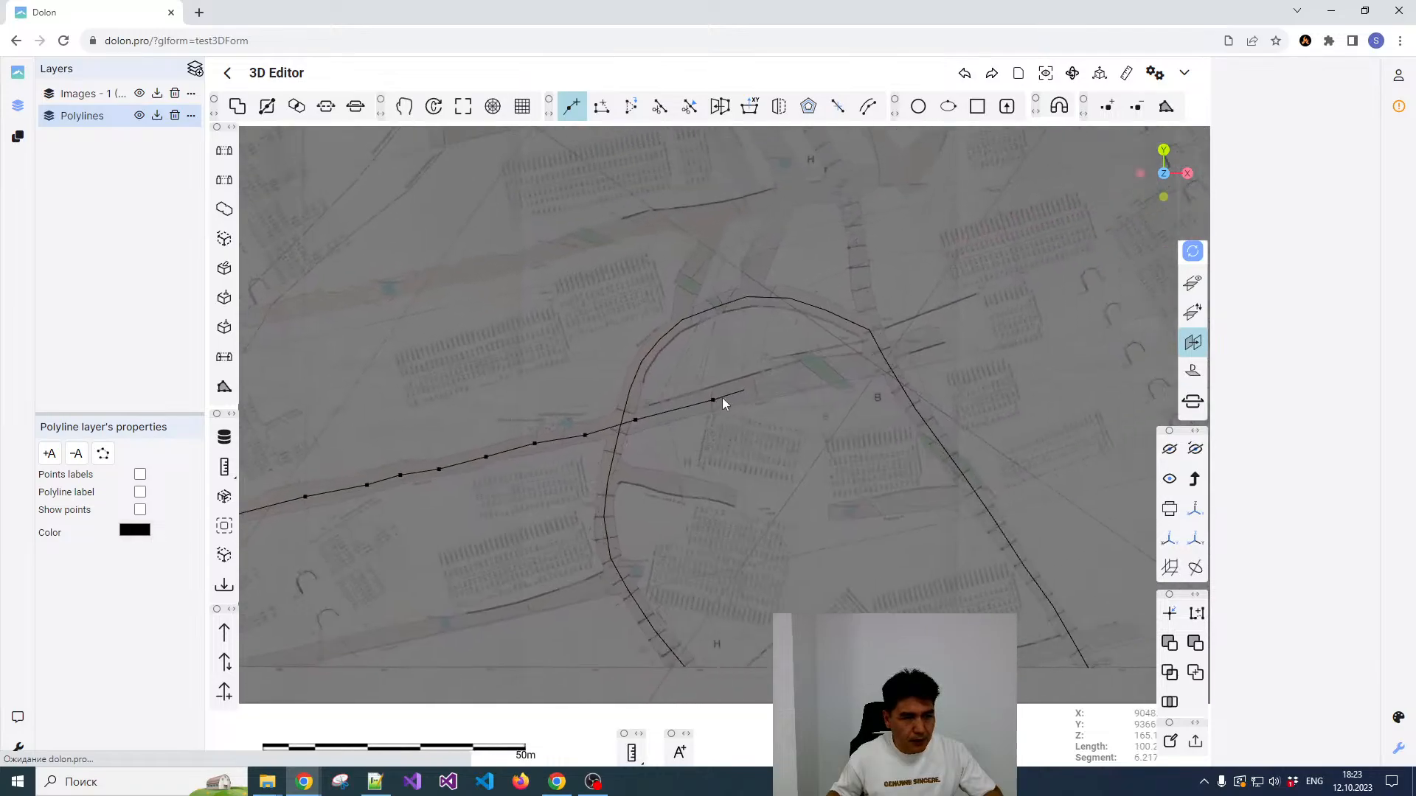
click(694, 410)
click(755, 395)
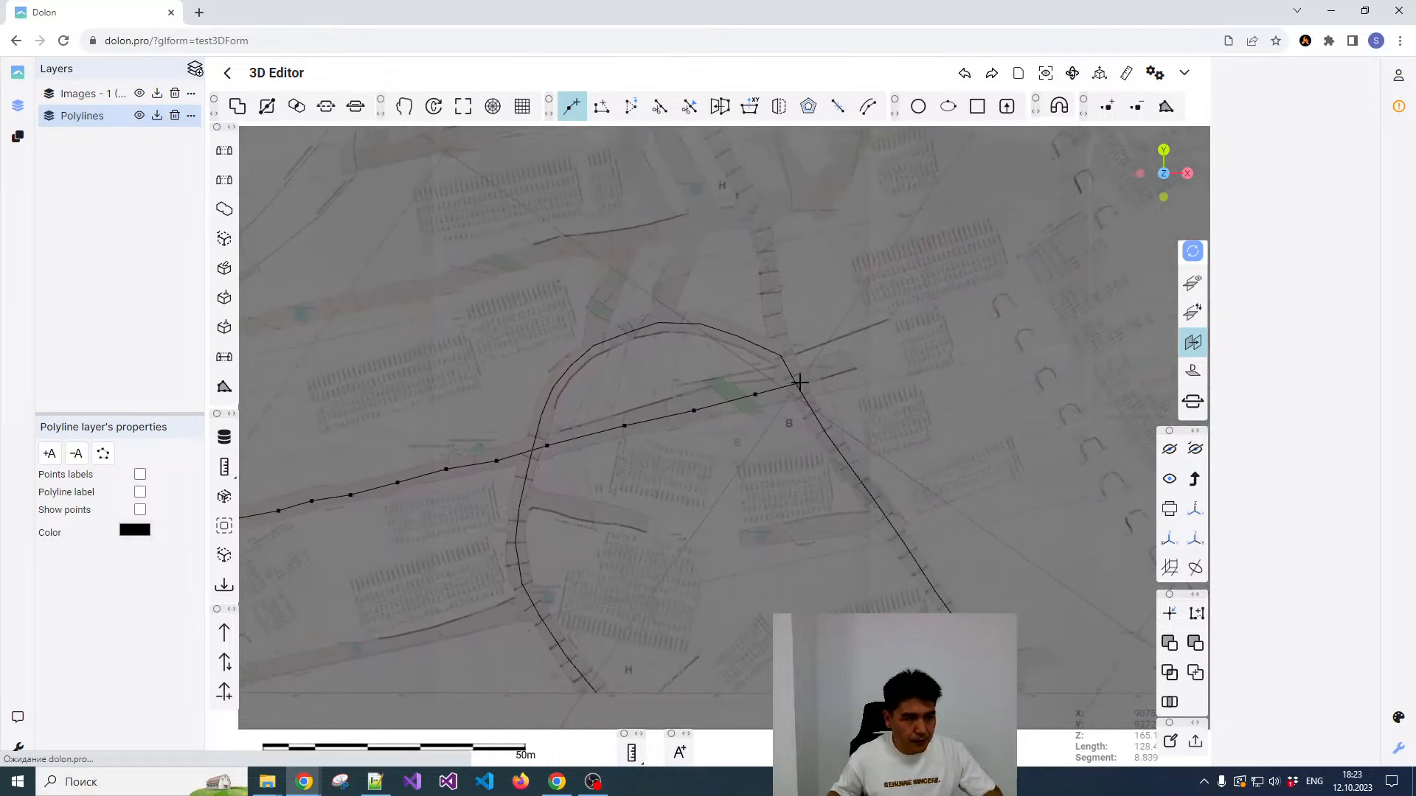
click(790, 386)
Step: Extend the second polyline across the eastern drift to the far end of side working Рассечка 8а and finish it
scroll(804, 378, up, 5)
click(801, 378)
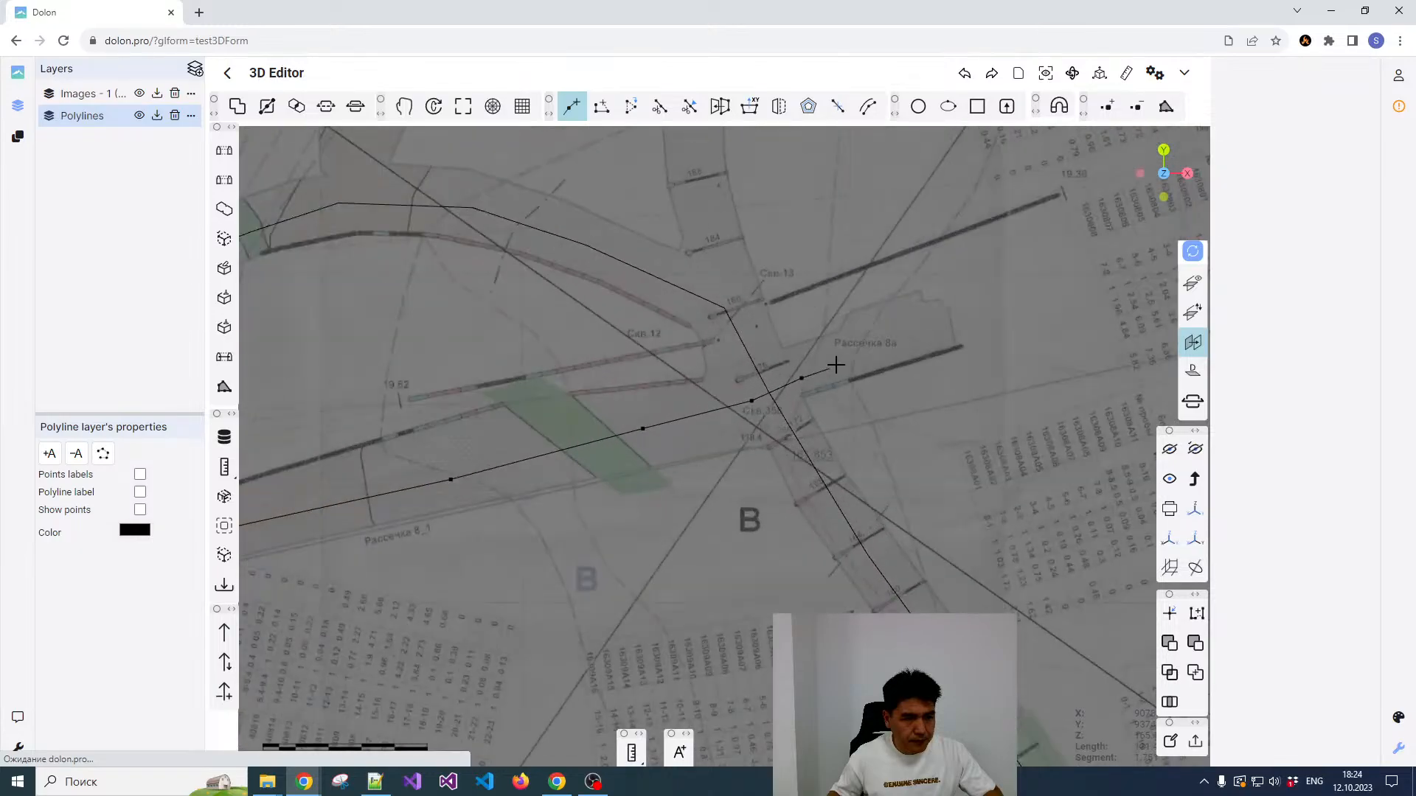
click(857, 351)
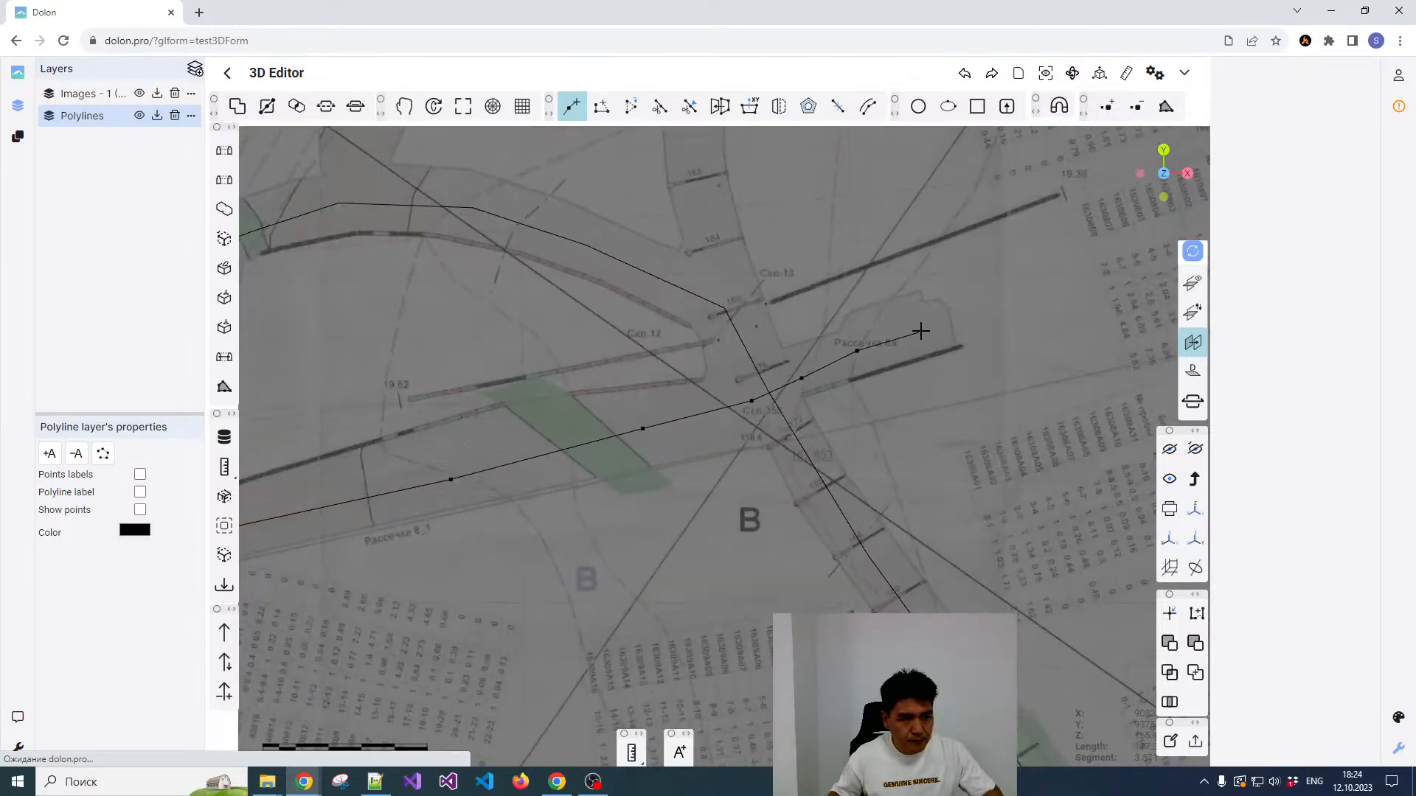
scroll(957, 324, down, 3)
right_click(958, 323)
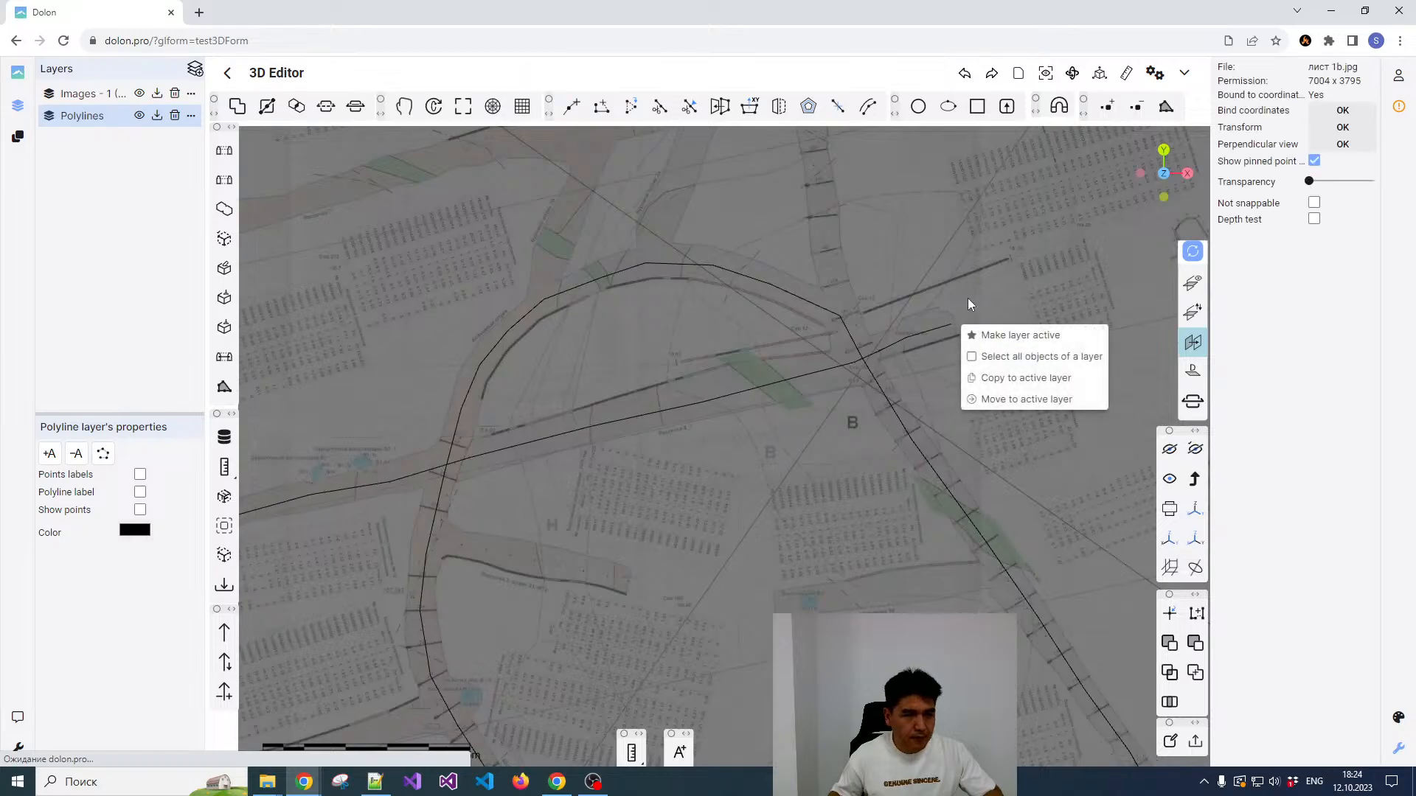
click(971, 298)
Step: Select the curved polyline to check it, and hide the Images layer so only the traced polylines show
scroll(875, 342, down, 2)
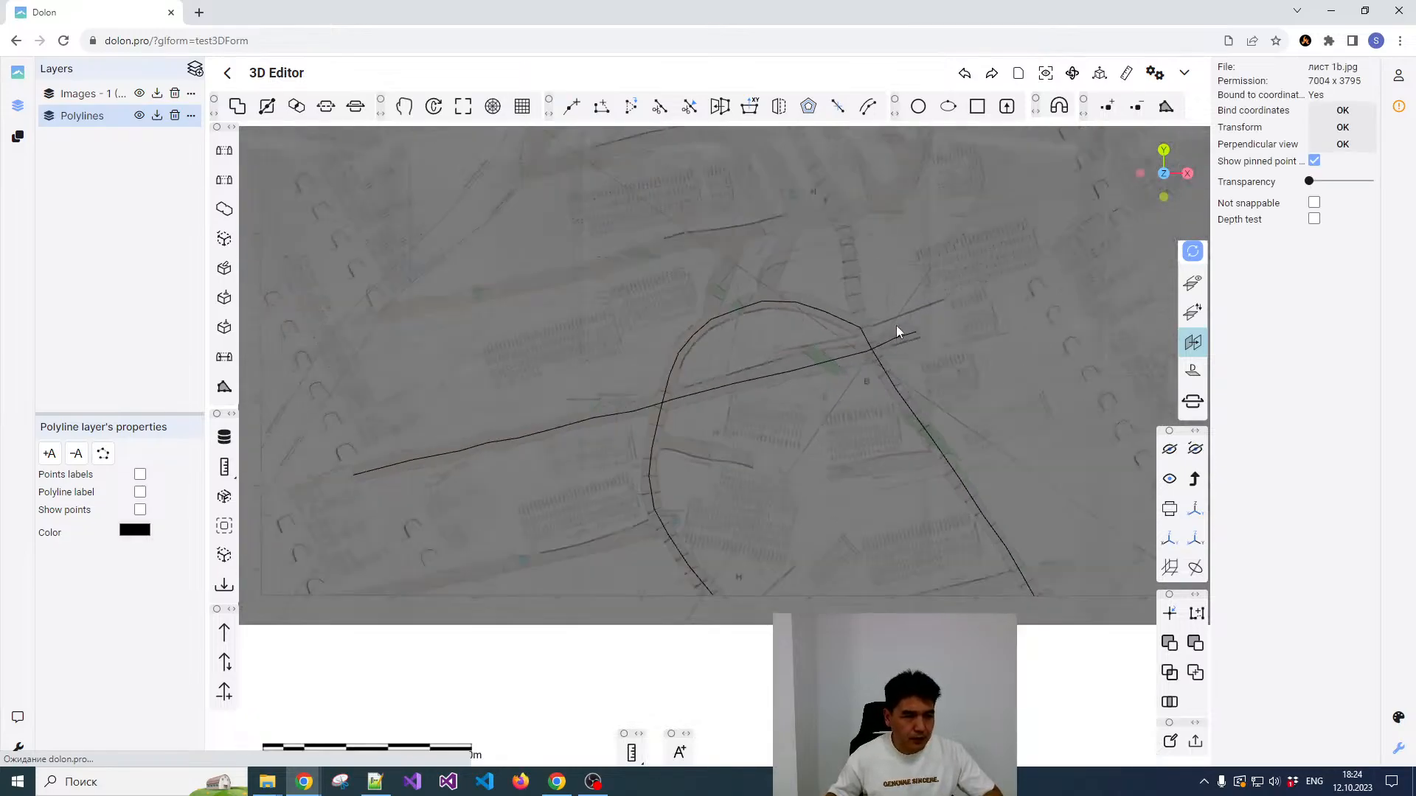
scroll(832, 316, up, 3)
click(807, 311)
scroll(880, 276, down, 2)
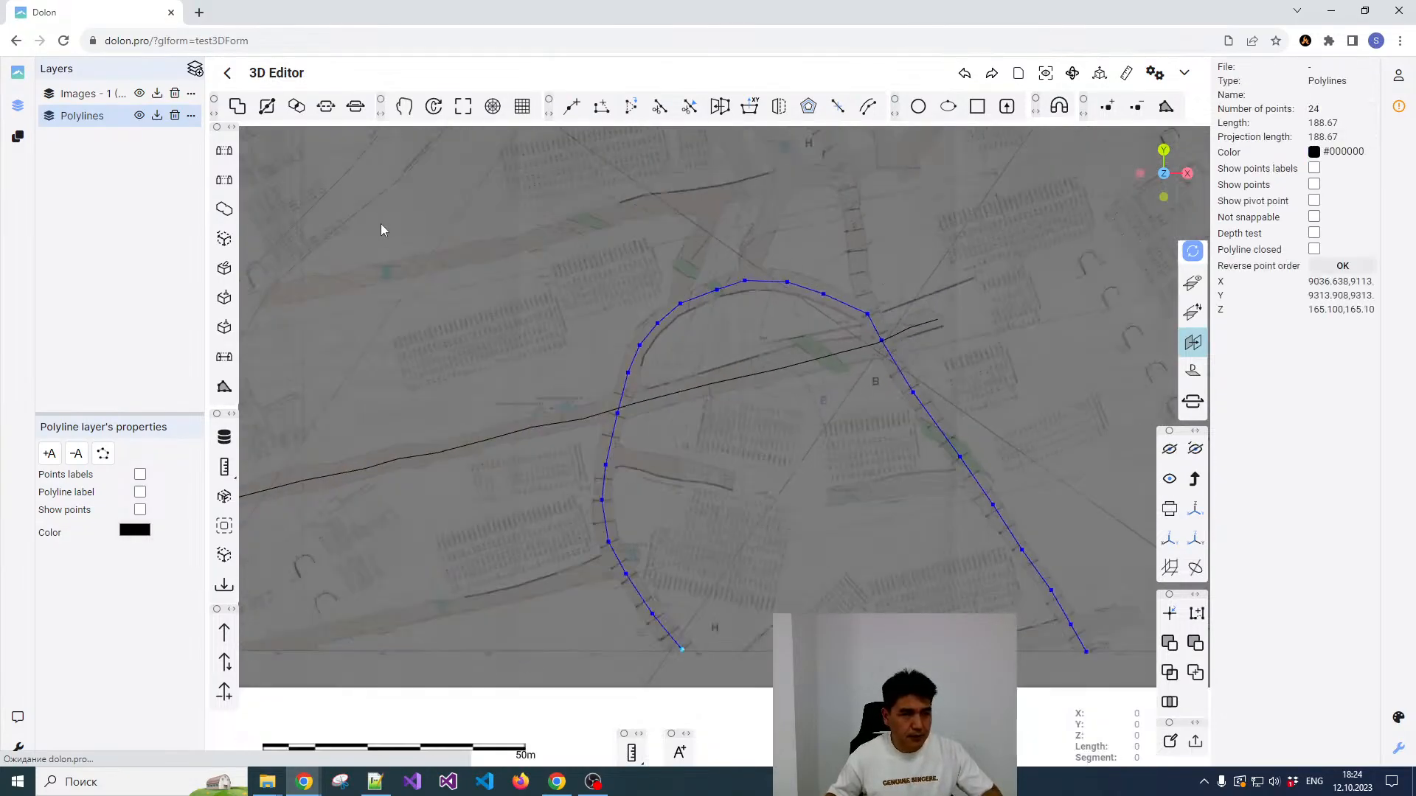
click(139, 93)
click(837, 252)
Step: Inspect the properties of the second polyline, and clear the selection
scroll(837, 252, down, 2)
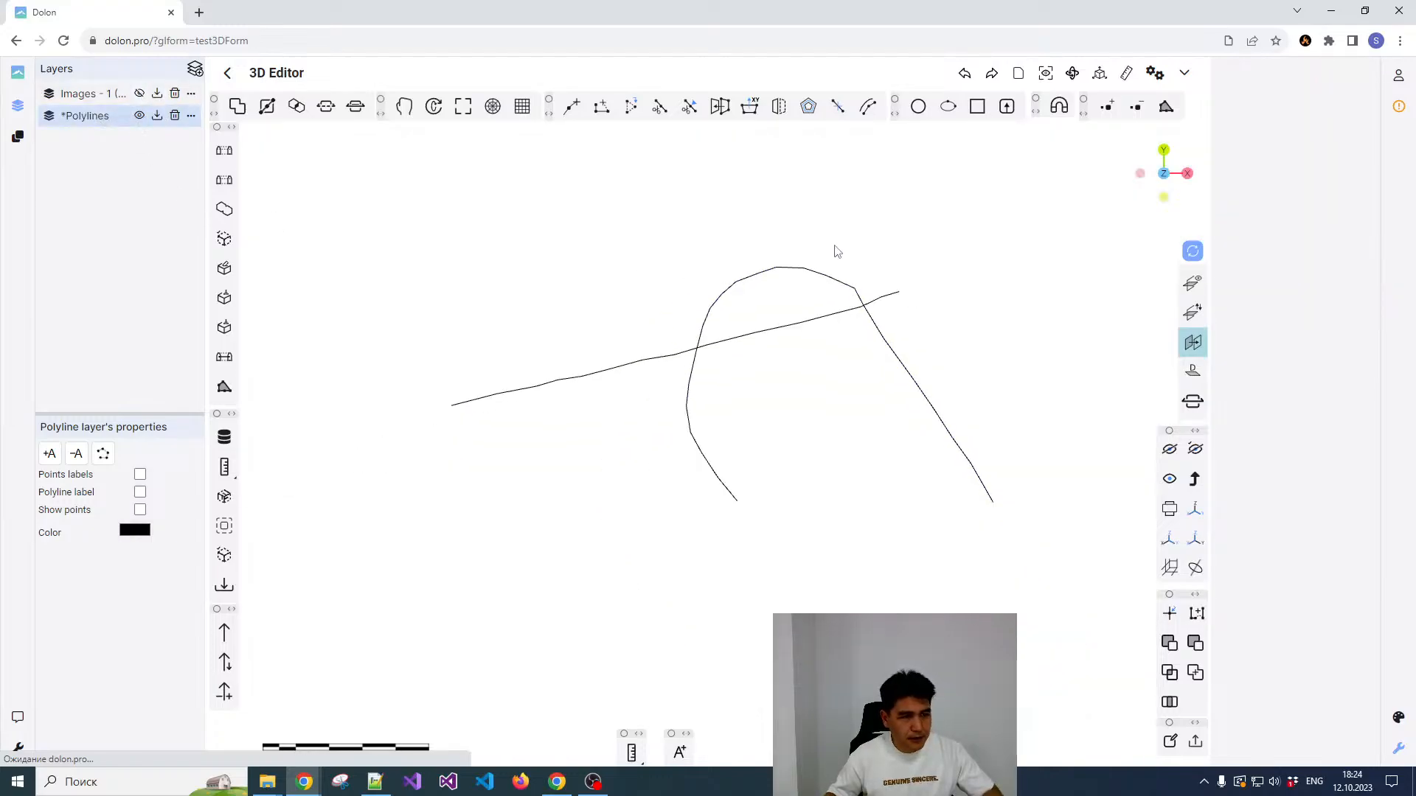
scroll(829, 288, down, 2)
click(827, 290)
scroll(828, 291, down, 2)
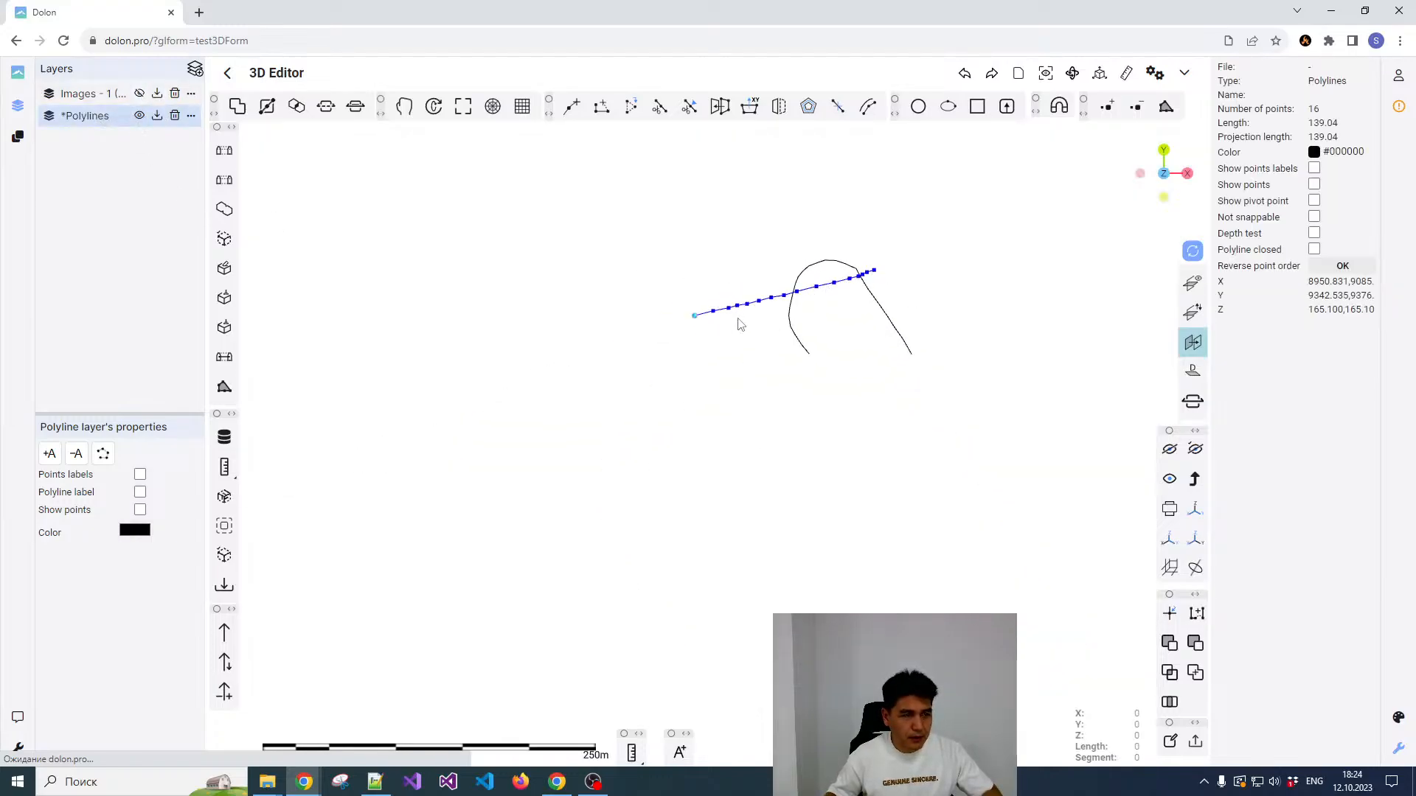
scroll(722, 310, up, 2)
click(674, 282)
Step: Draw a circle with radius 2 just west of the second polyline's starting end
scroll(577, 314, up, 6)
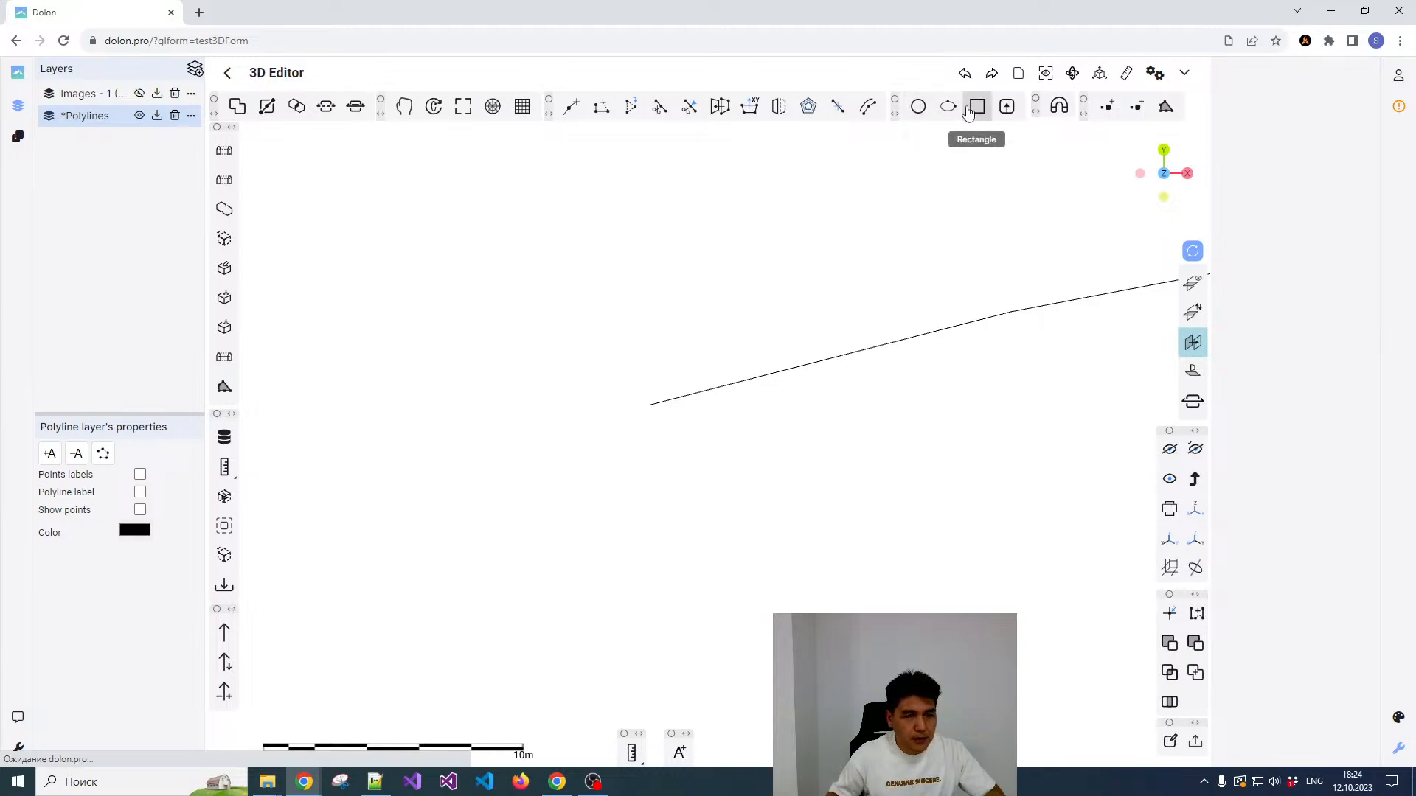
click(917, 109)
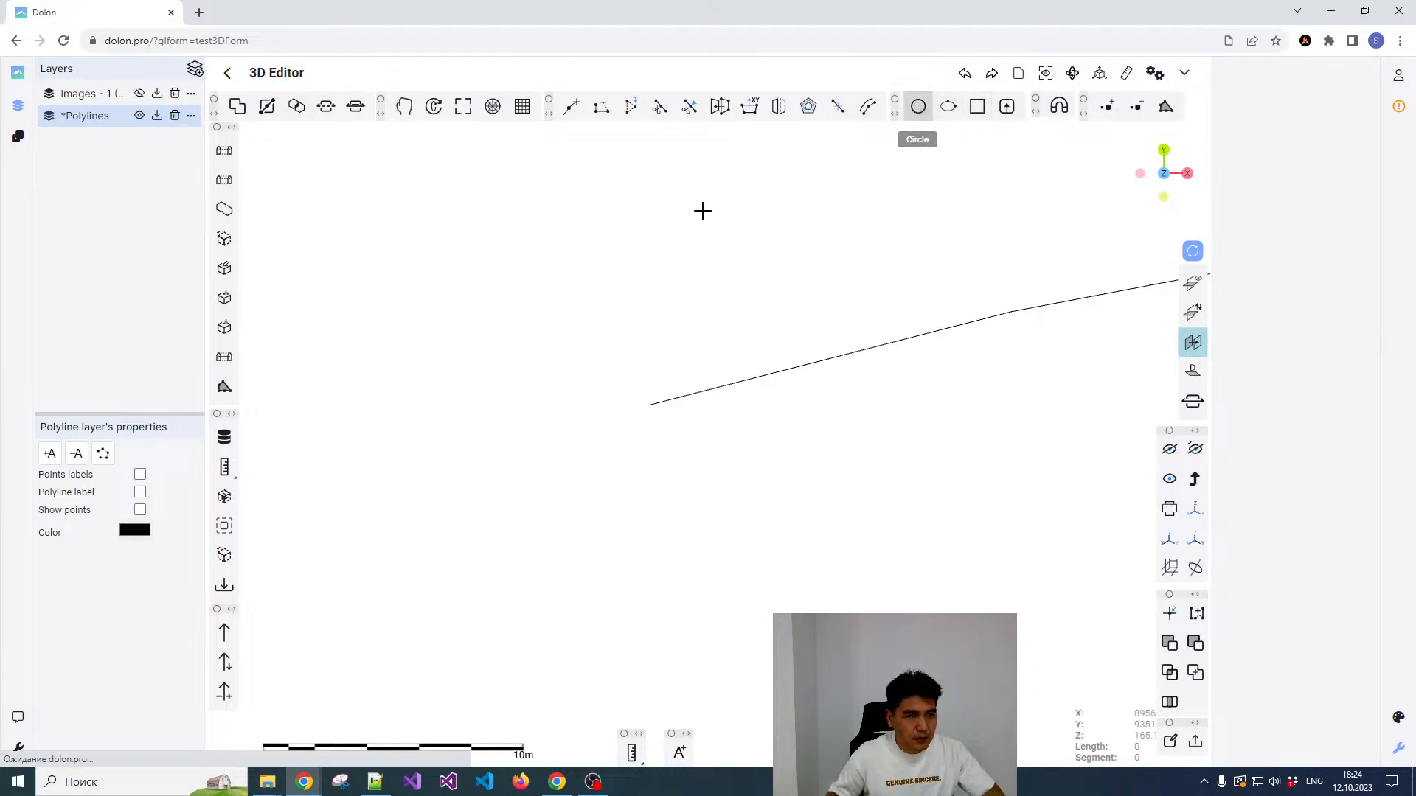
click(505, 380)
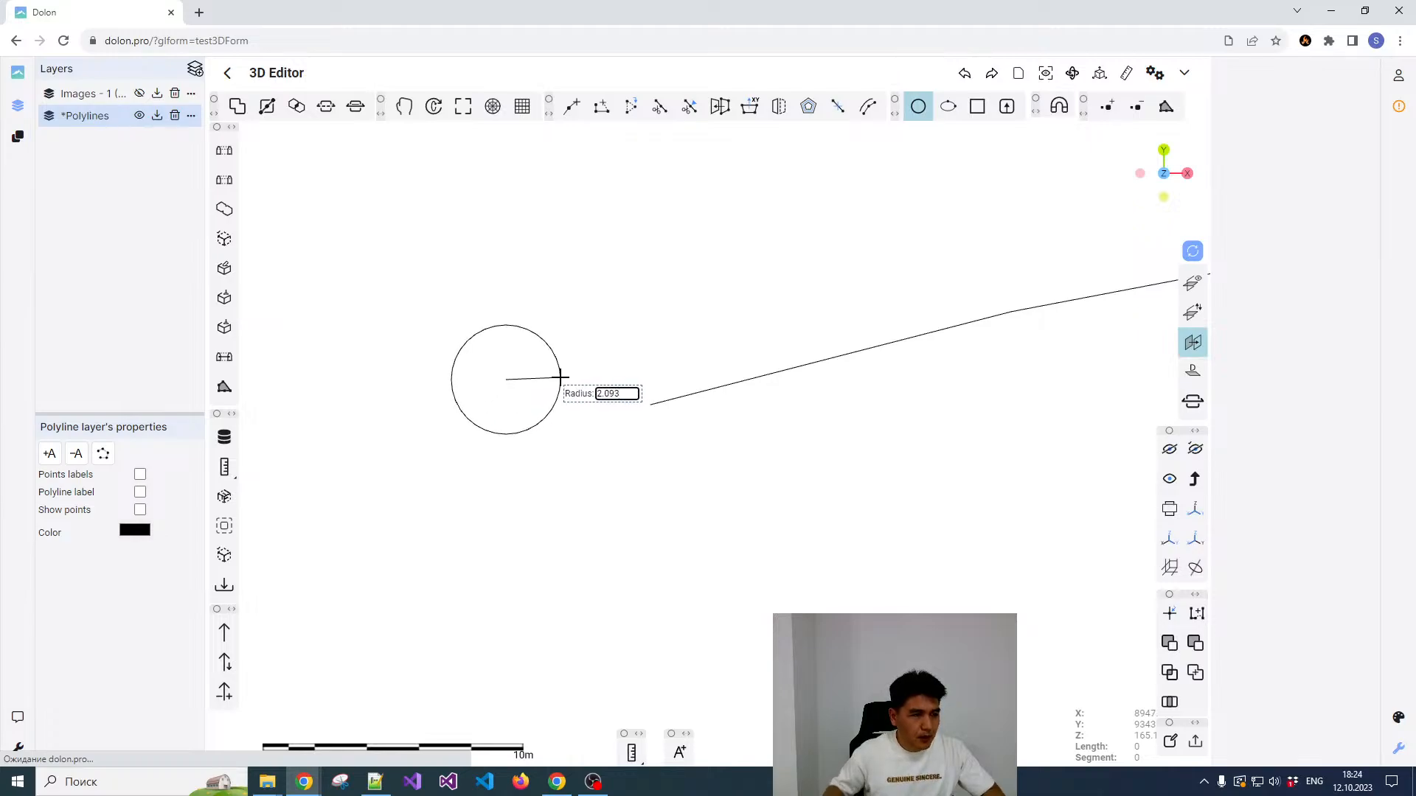
key(ctrl+a)
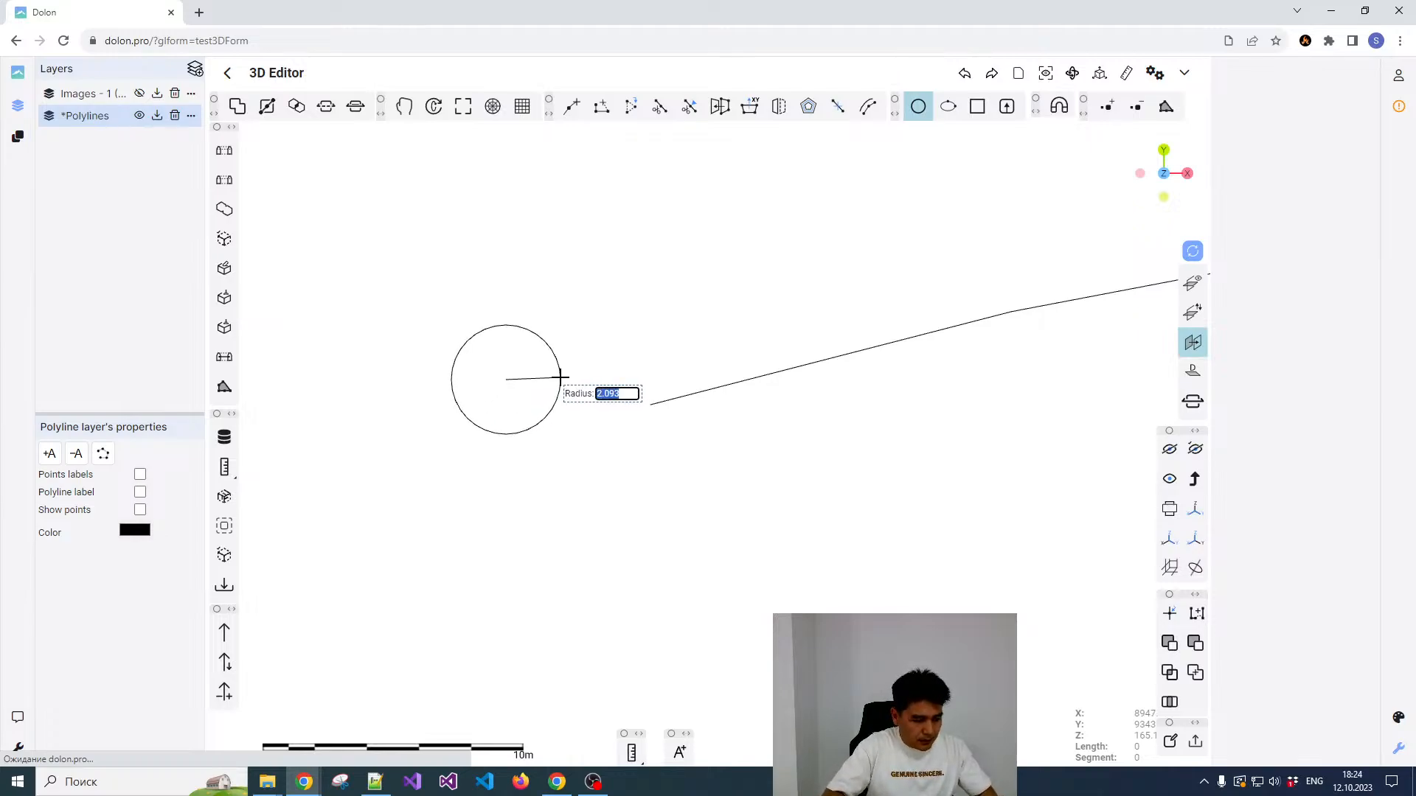
text(2)
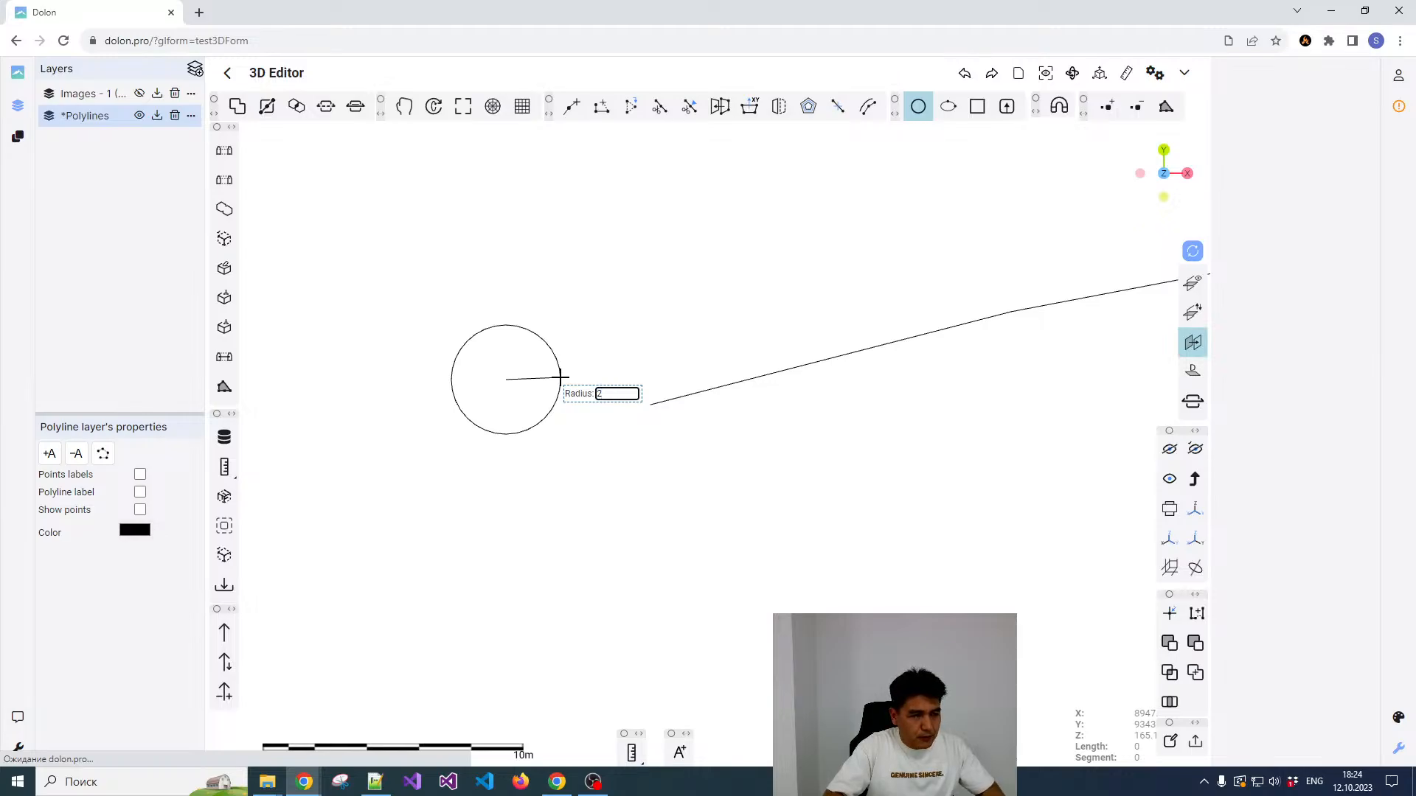
key(Return)
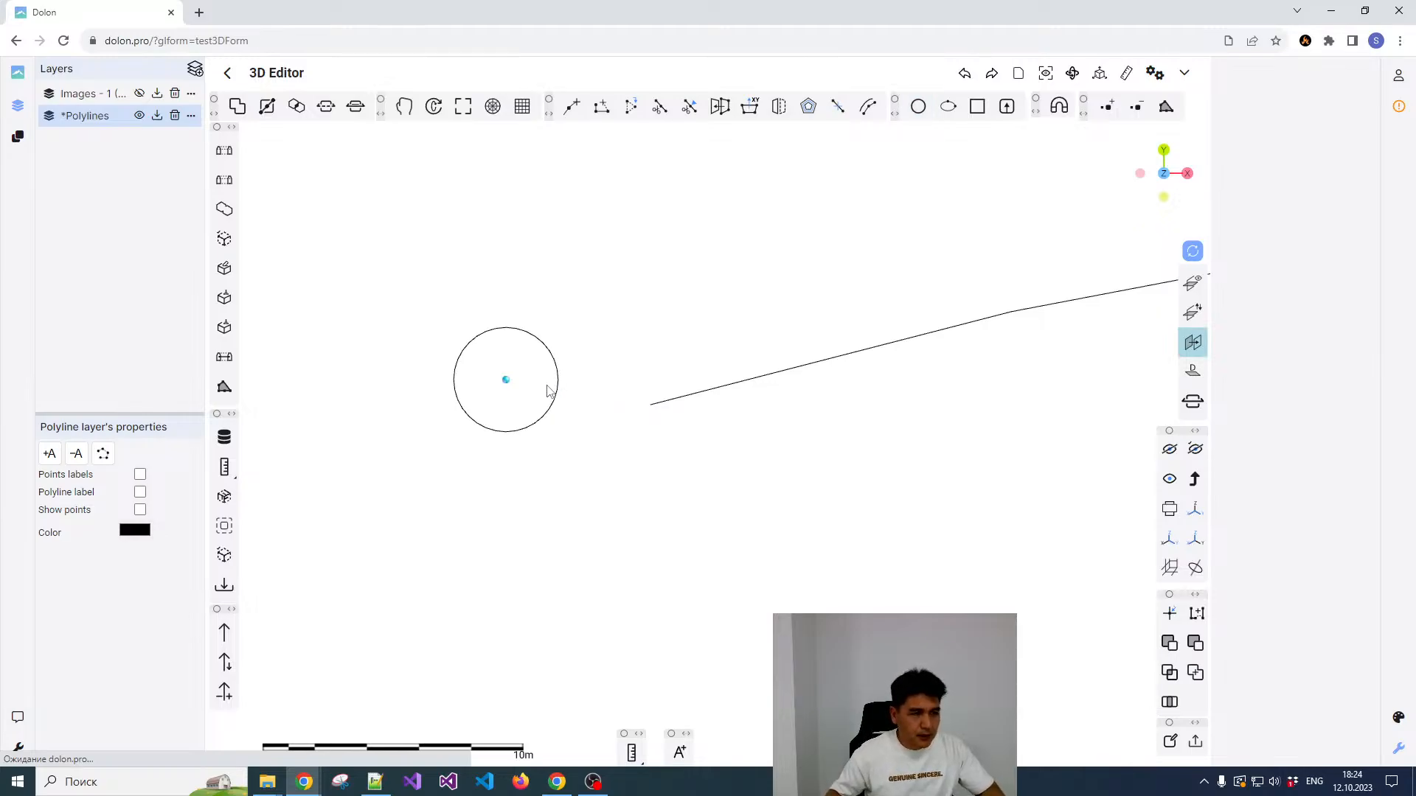
Step: Turn on the display of points for the new circle
click(543, 354)
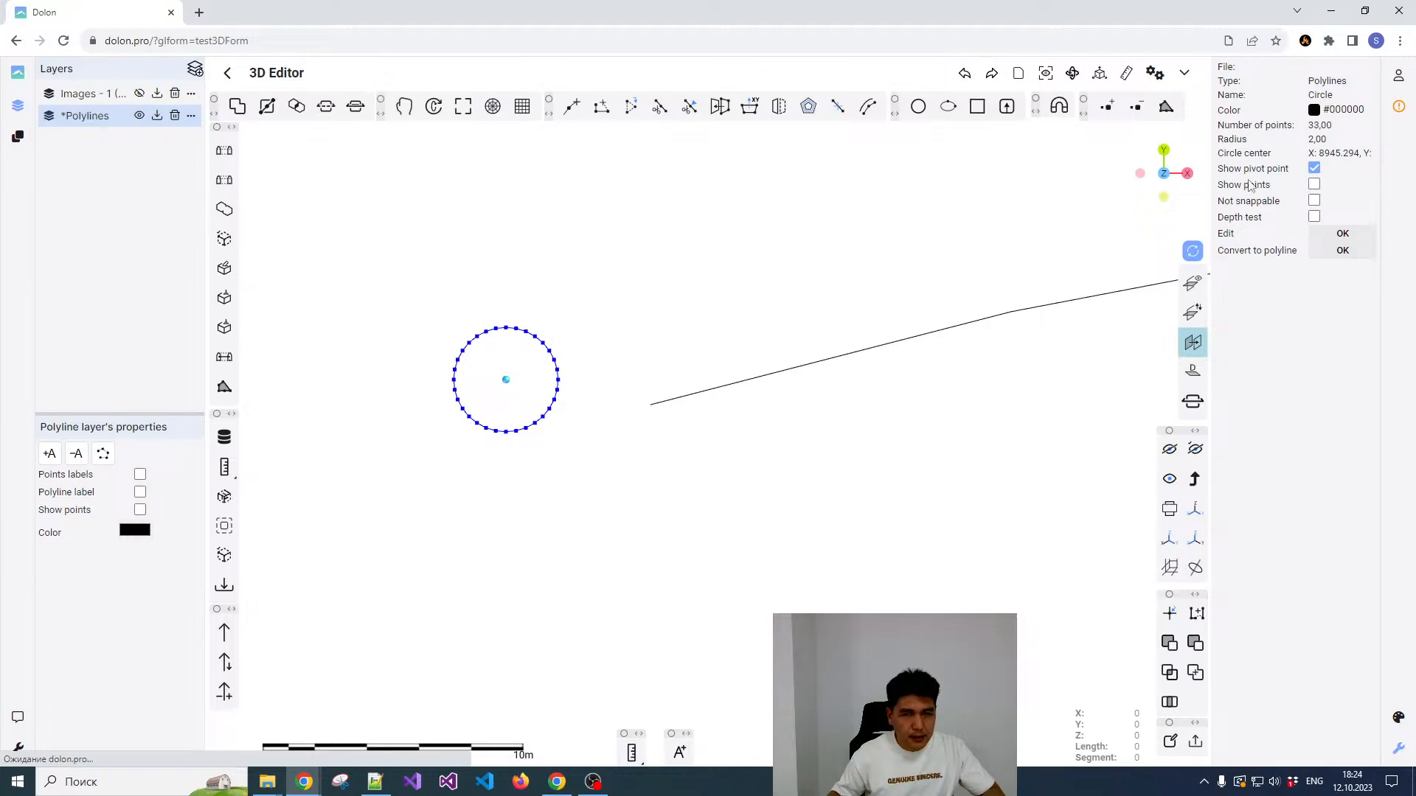
click(1315, 185)
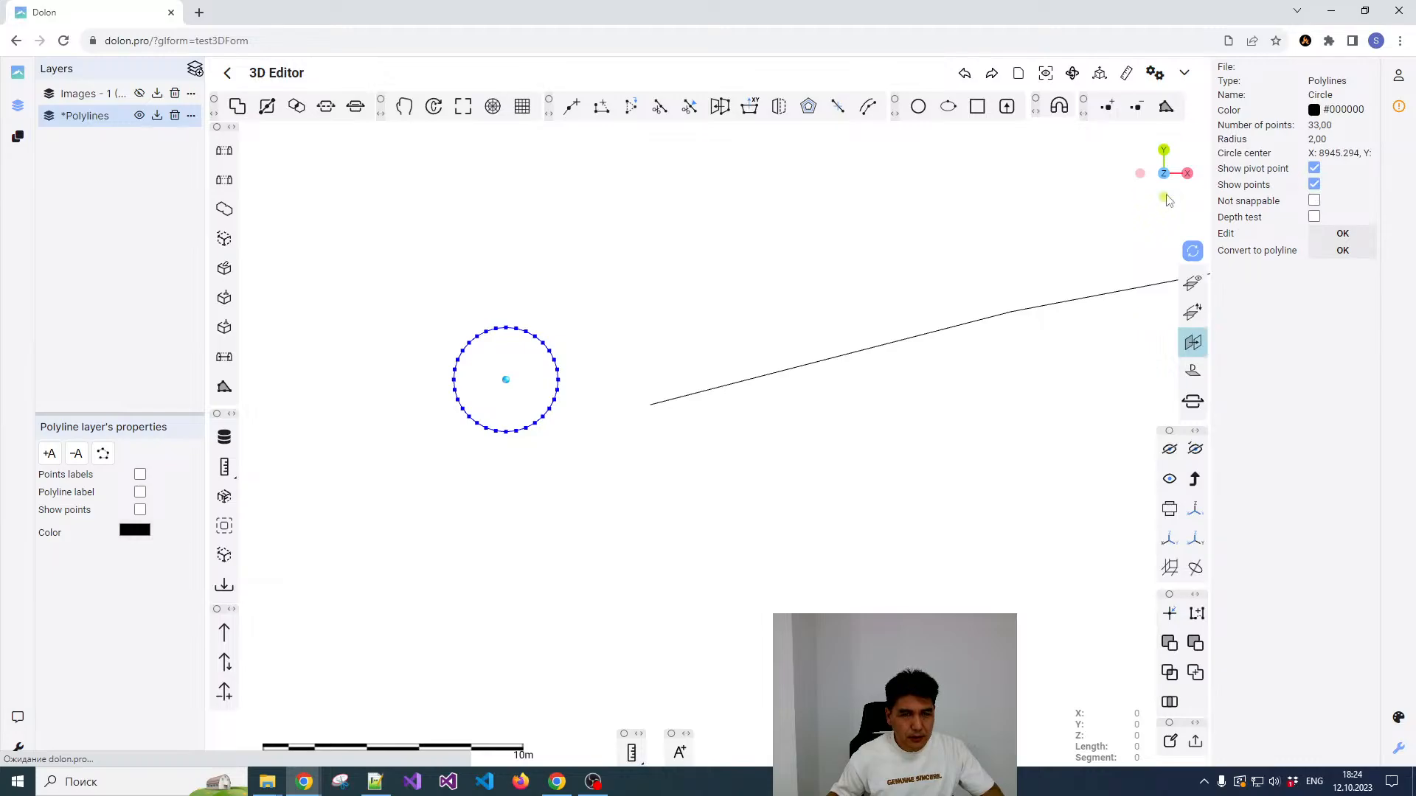
scroll(472, 374, down, 2)
scroll(443, 382, up, 6)
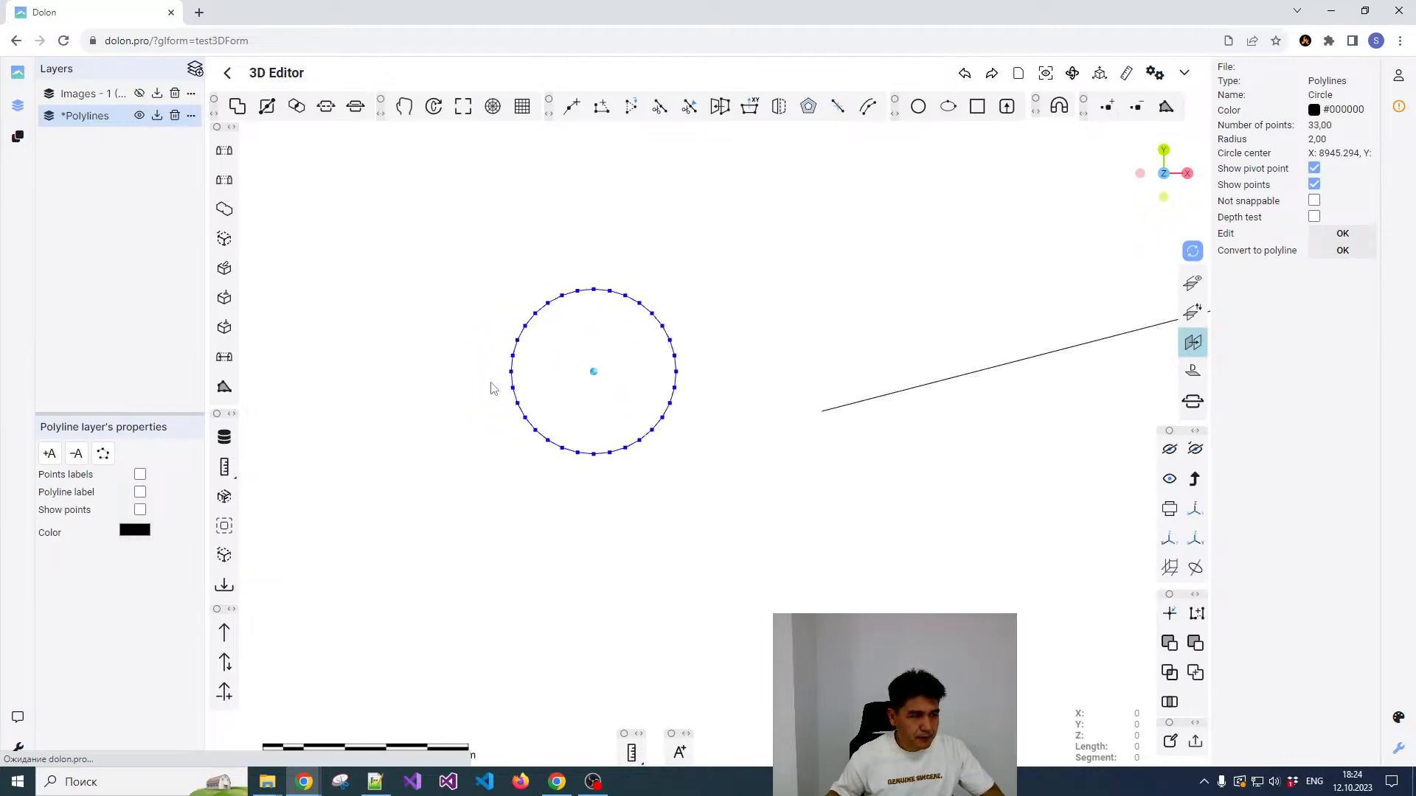
Step: Start a polyline with snapping to points, drawing its first segment across the circle's horizontal diameter from the west to the east point
click(600, 360)
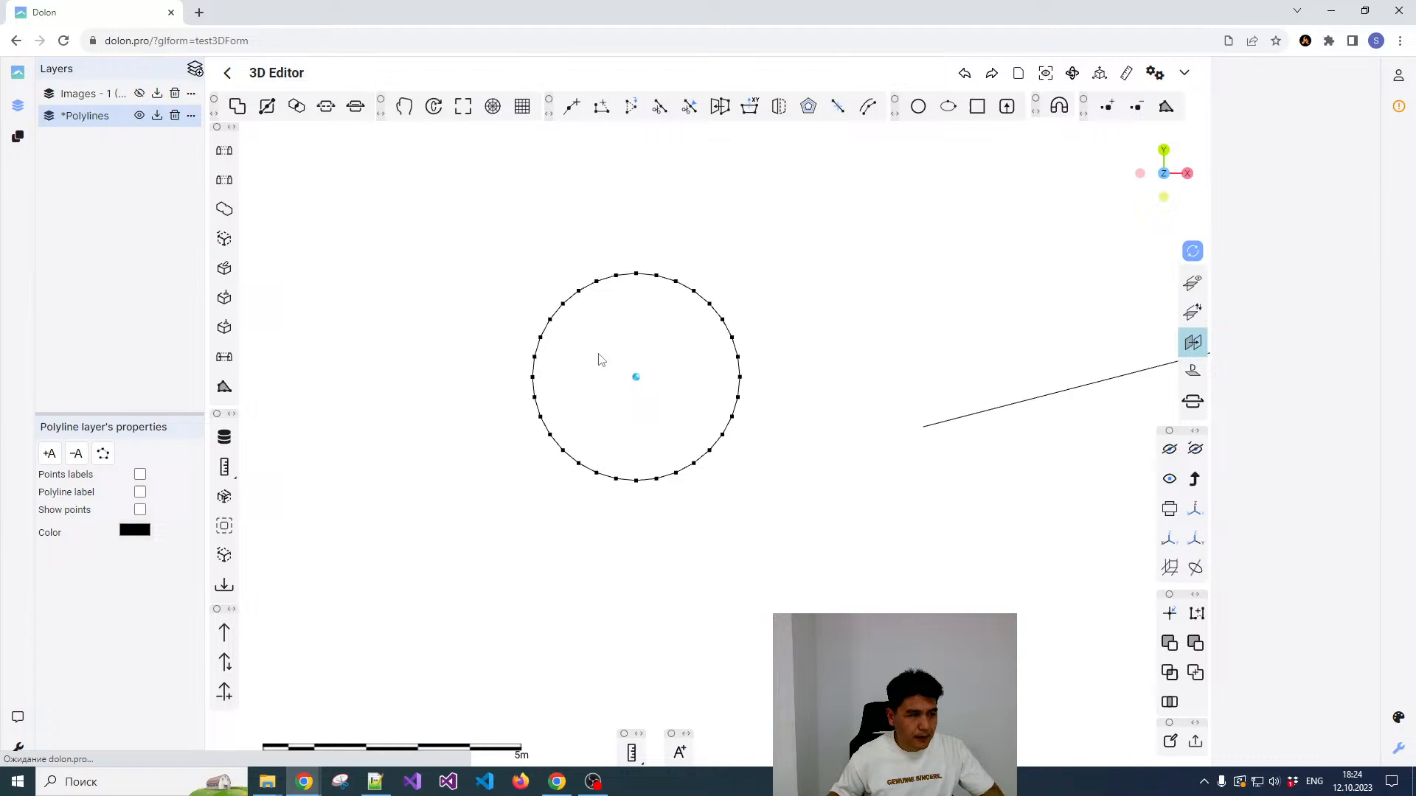
click(737, 345)
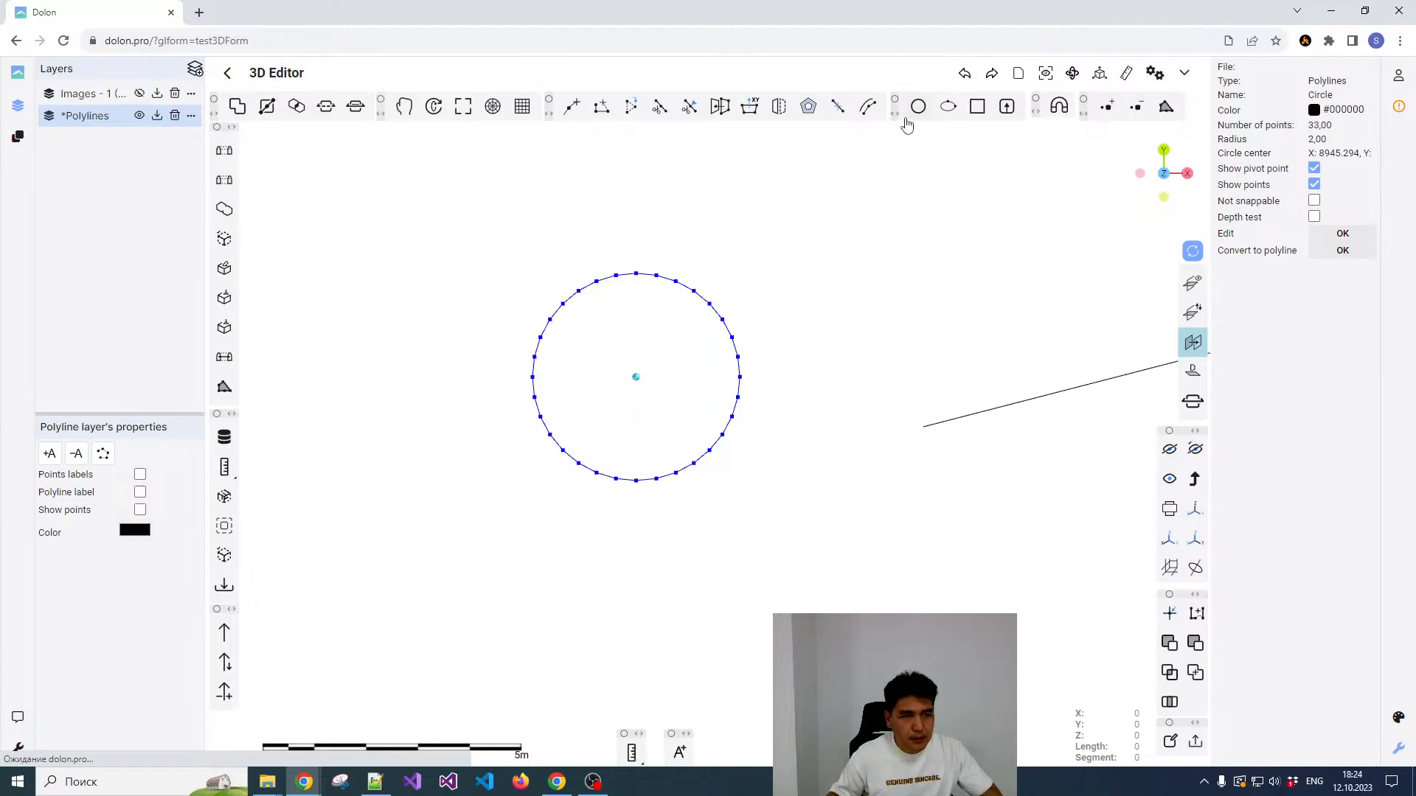
click(572, 107)
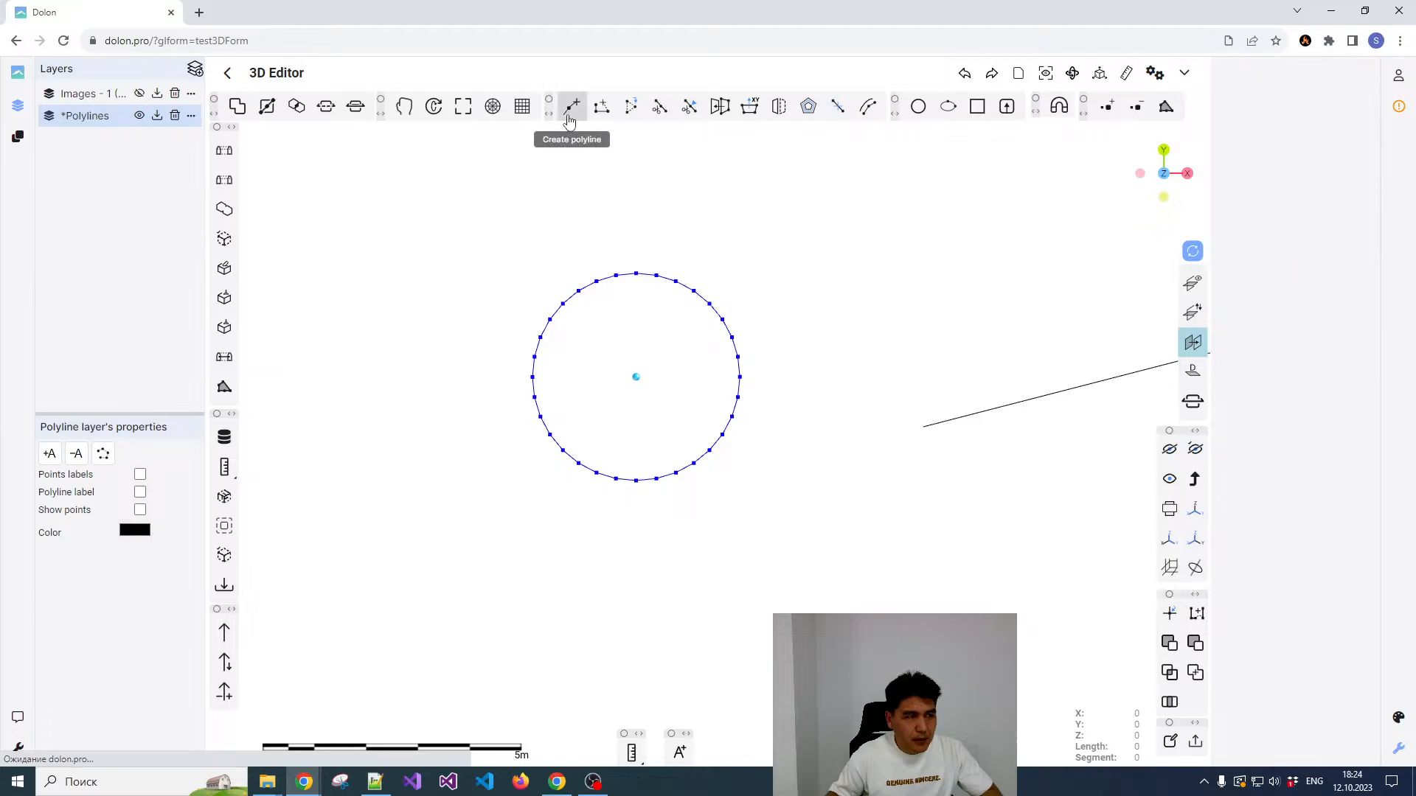
click(1063, 109)
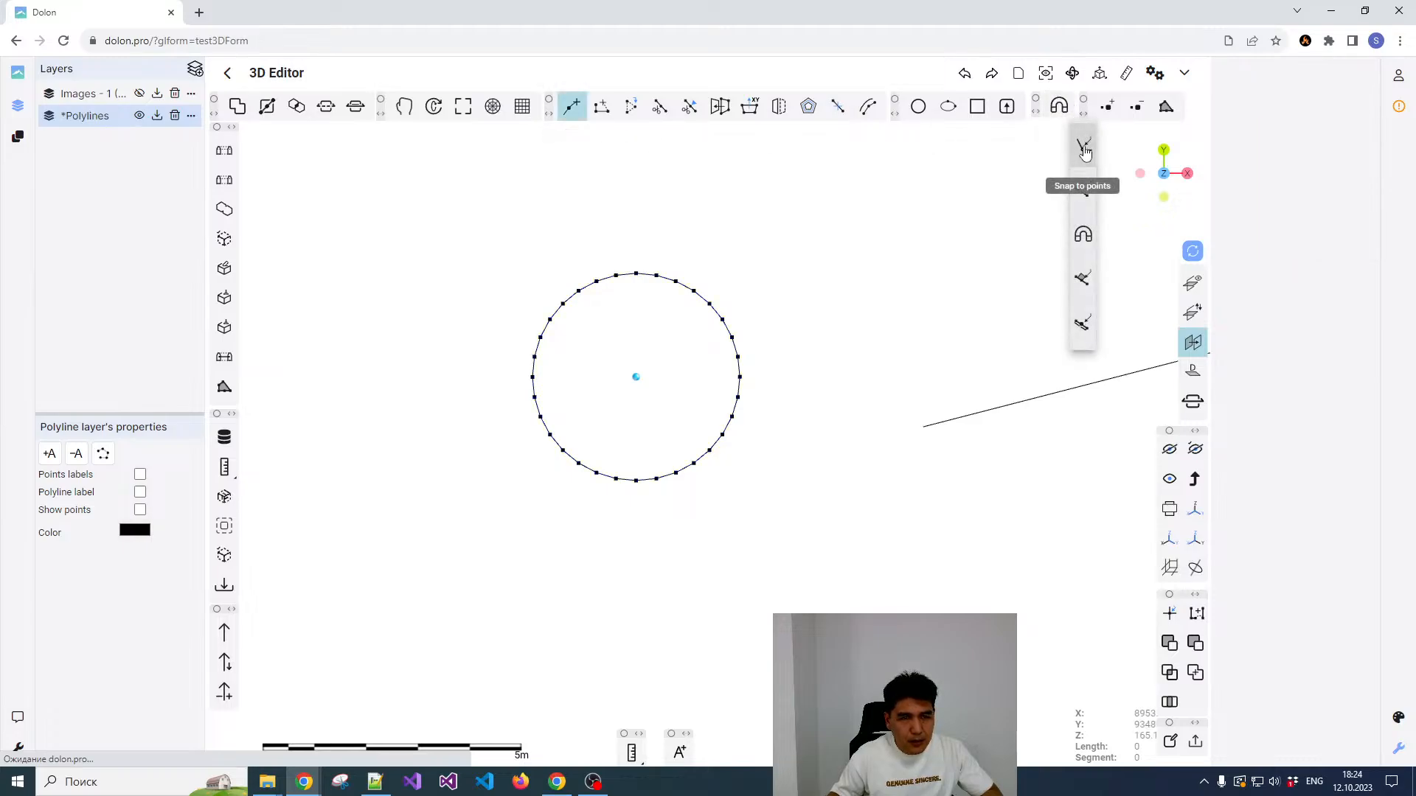
click(1083, 145)
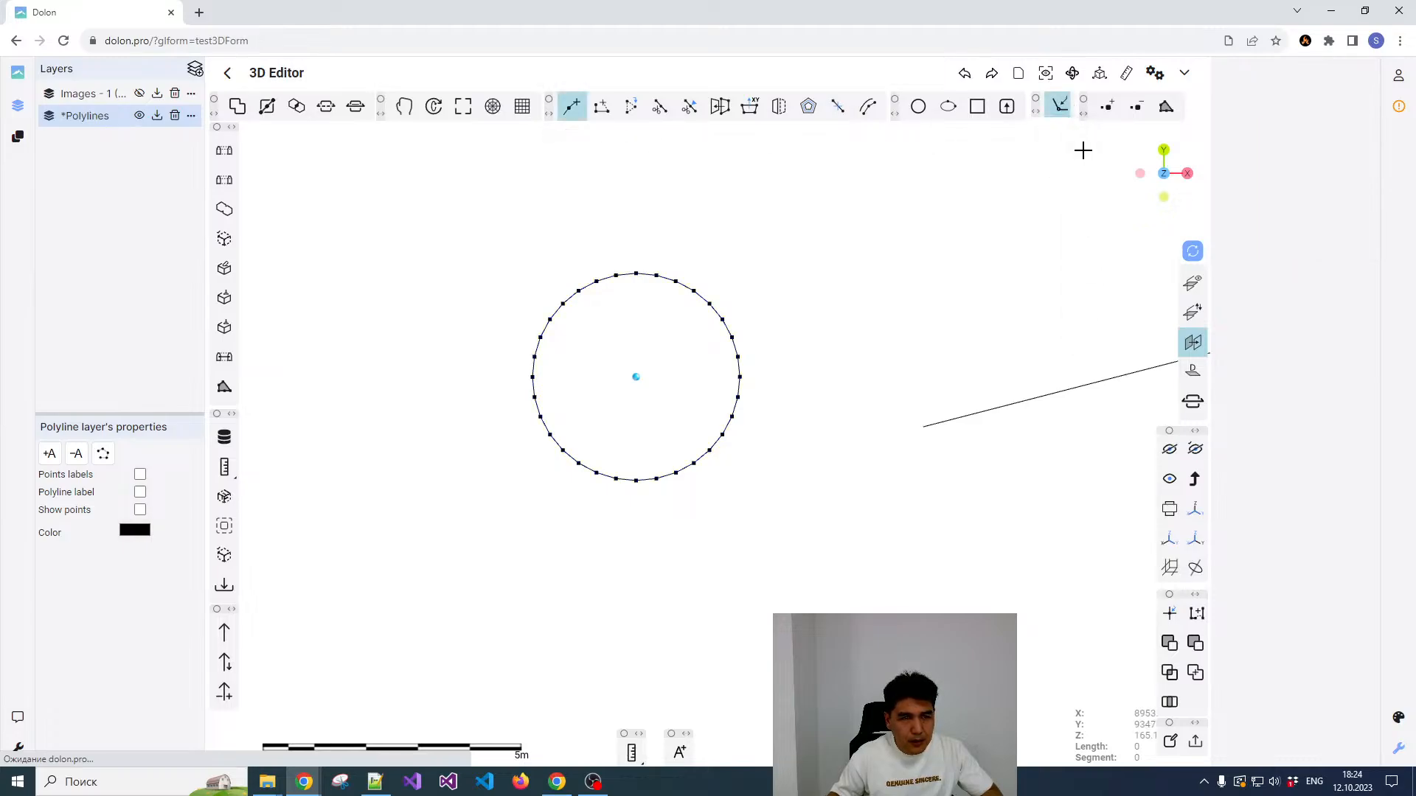
click(533, 378)
click(740, 377)
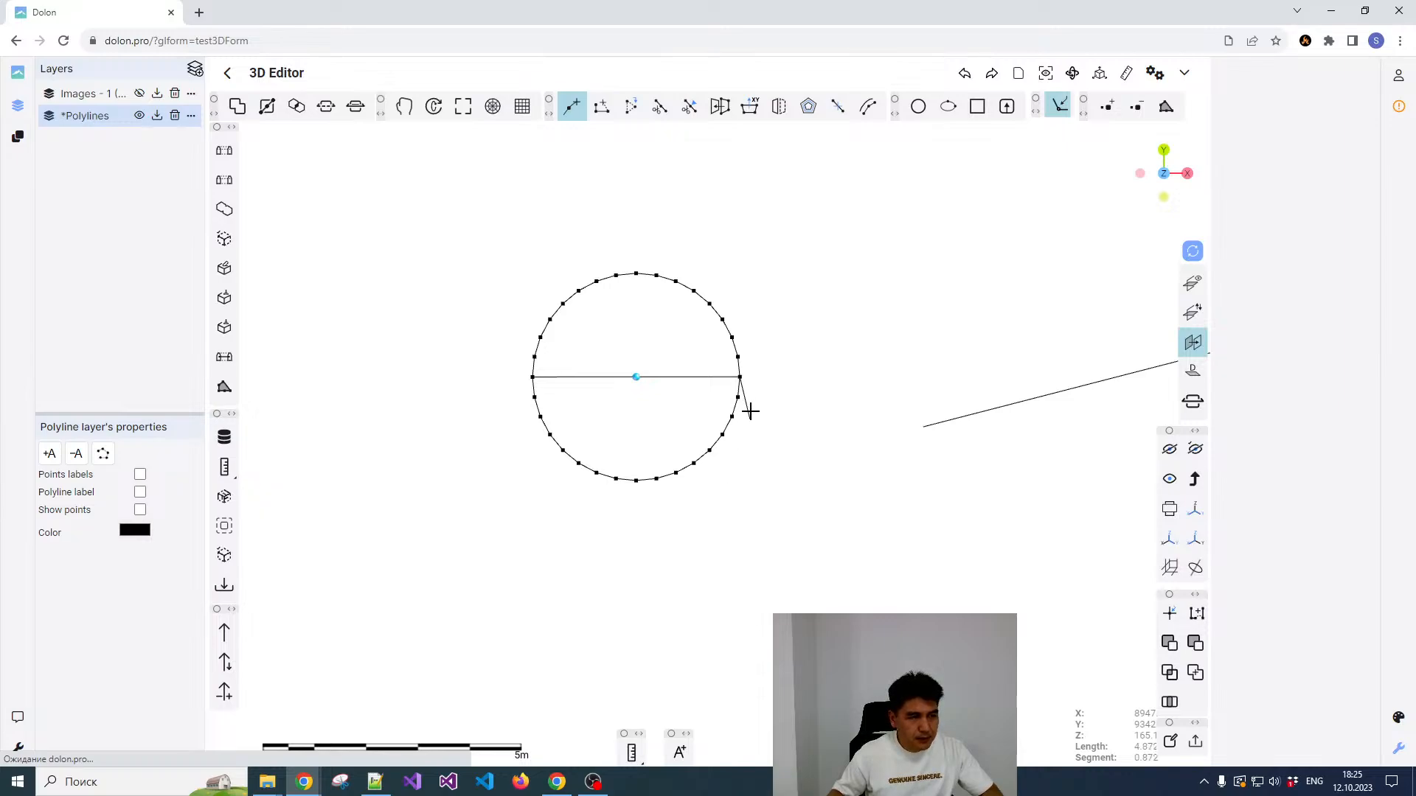
Step: Turn on polar coordinates and add a polyline segment of length 4 at angle -90 from the circle's east point
click(492, 107)
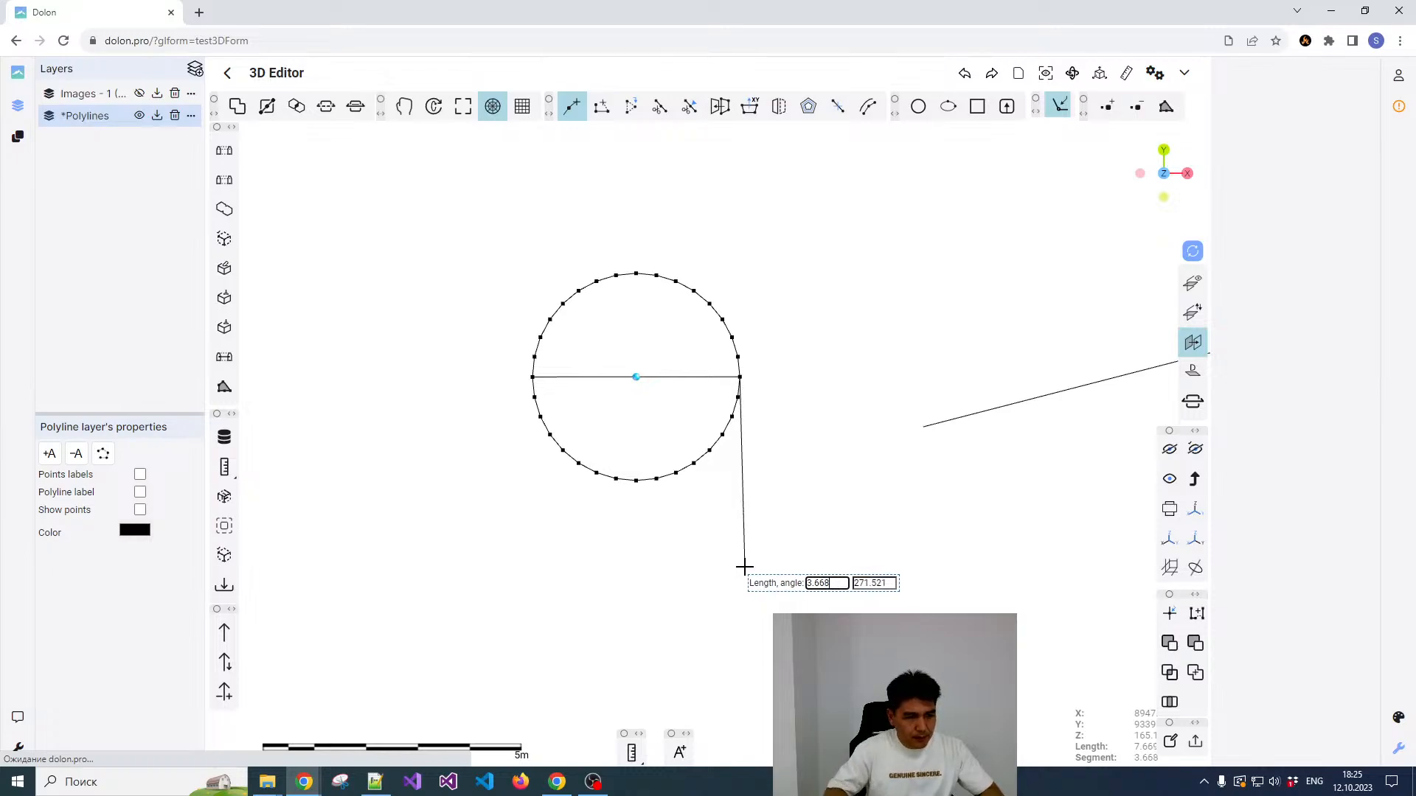
key(Tab)
text(4)
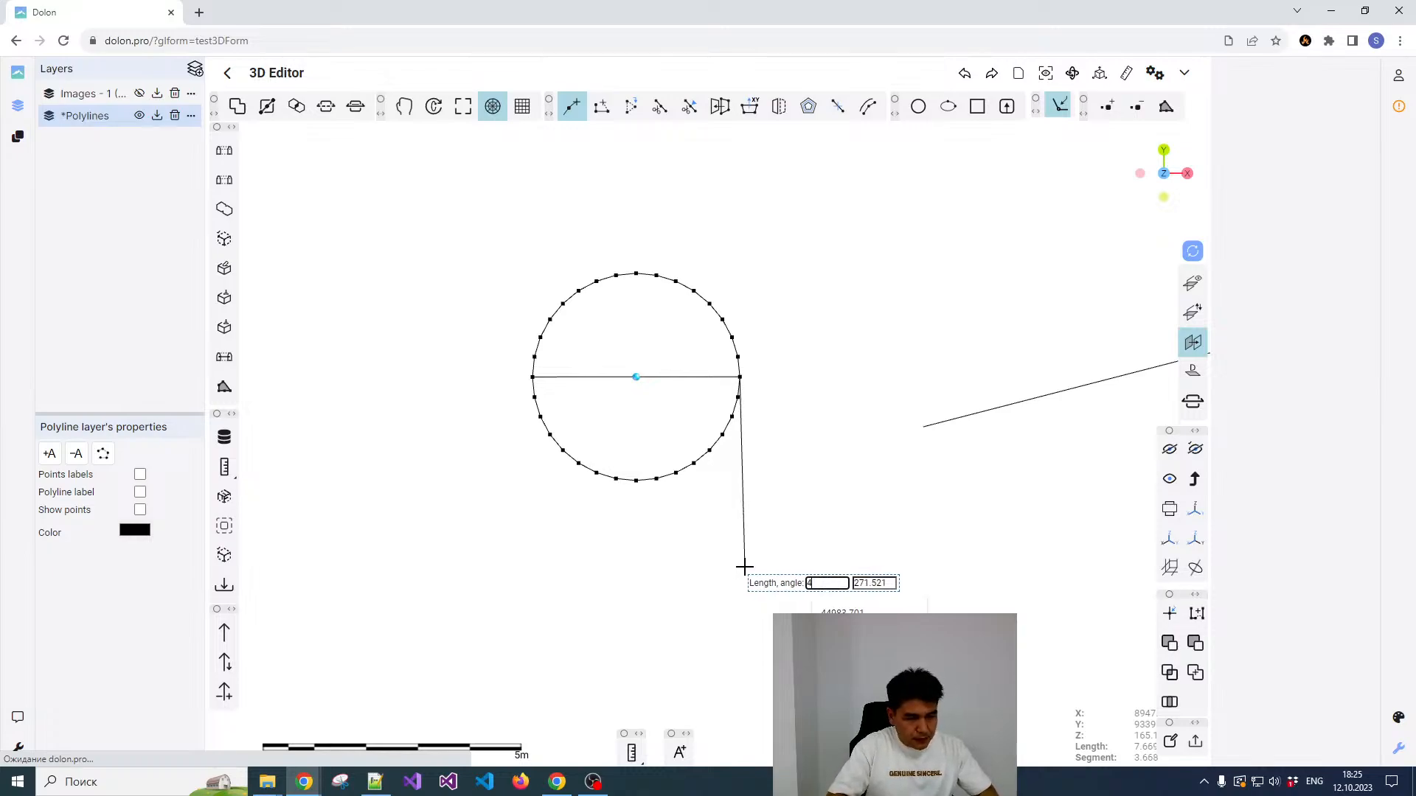
key(Tab)
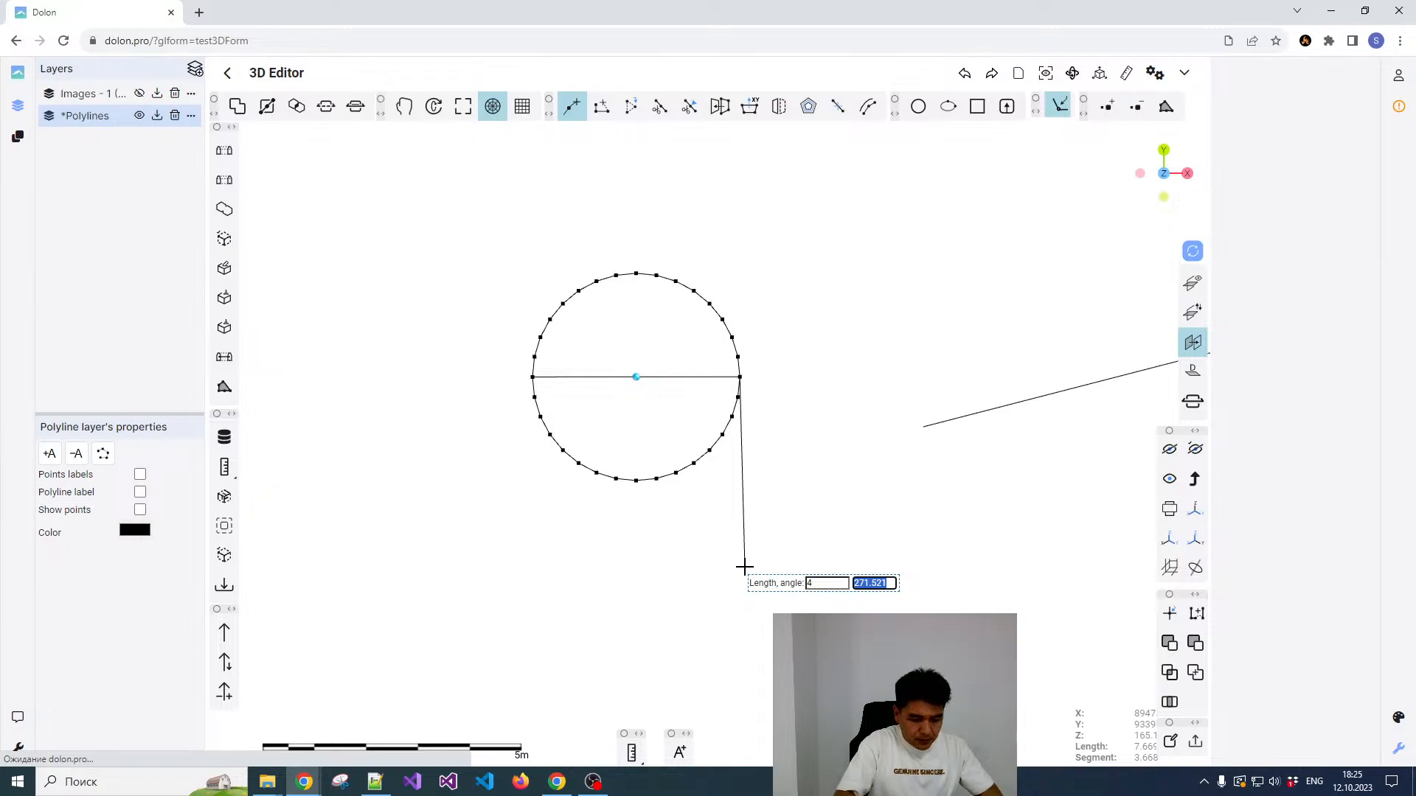
text(-90)
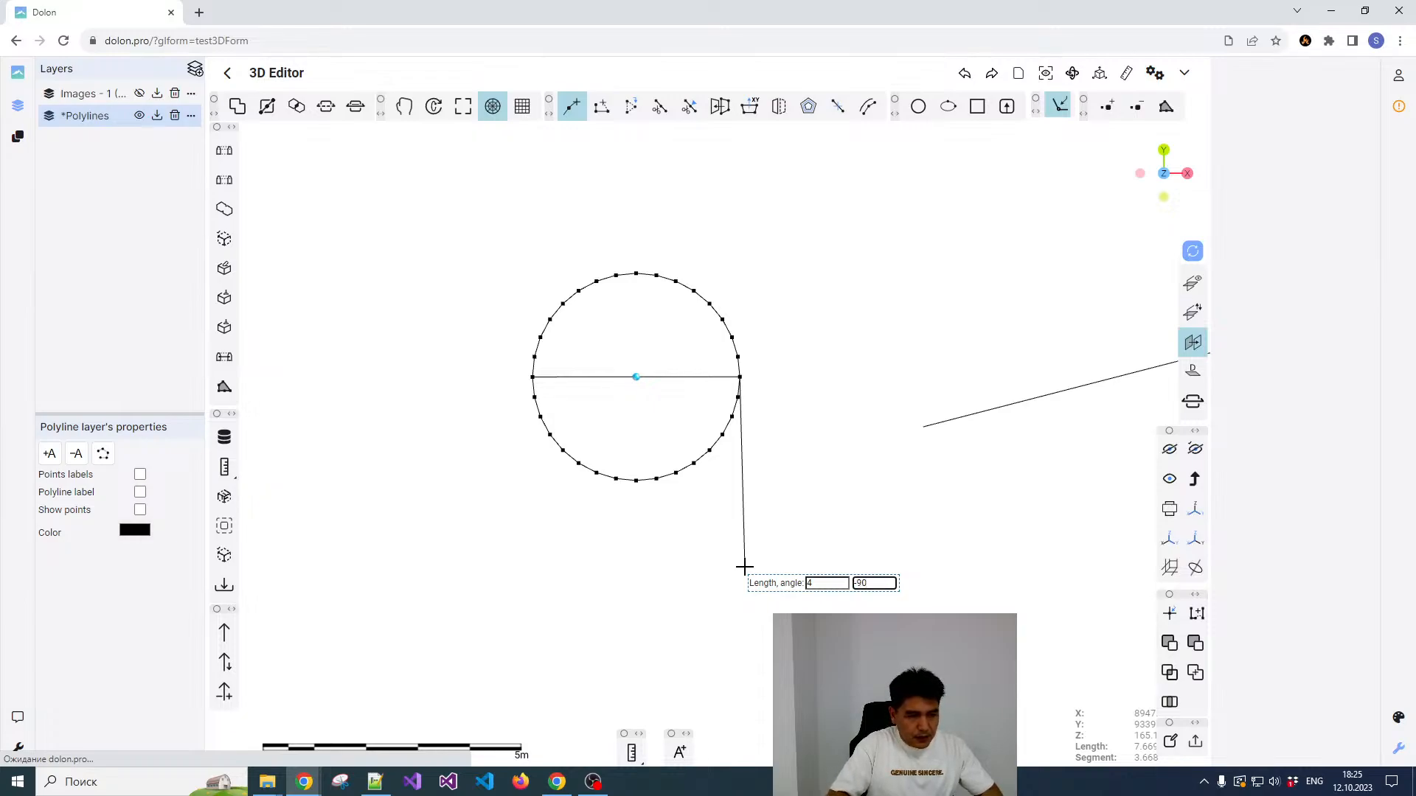
key(Return)
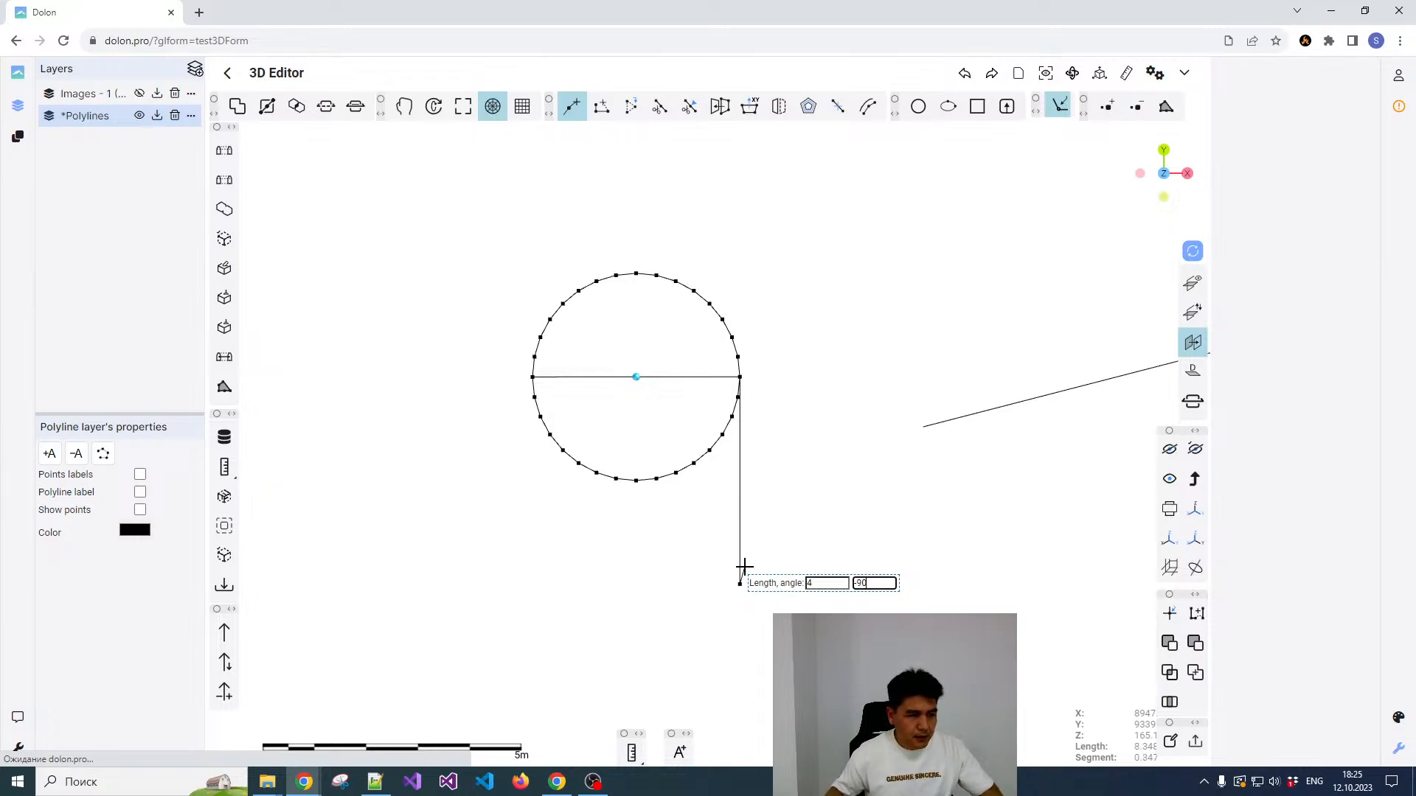
Step: Add two segments of length 2 at angle -180, and close the polyline at its starting point on the circle
key(Tab)
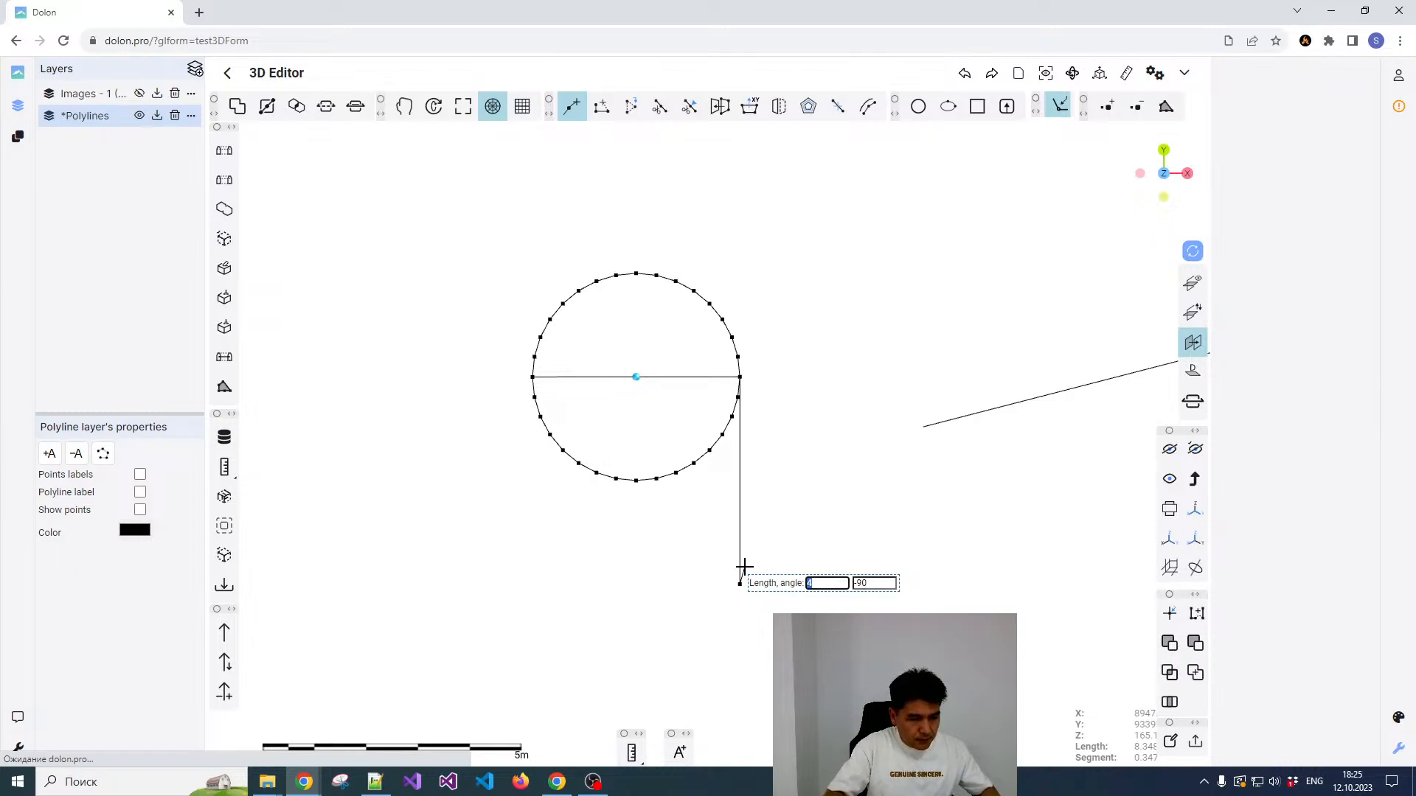
key(Tab)
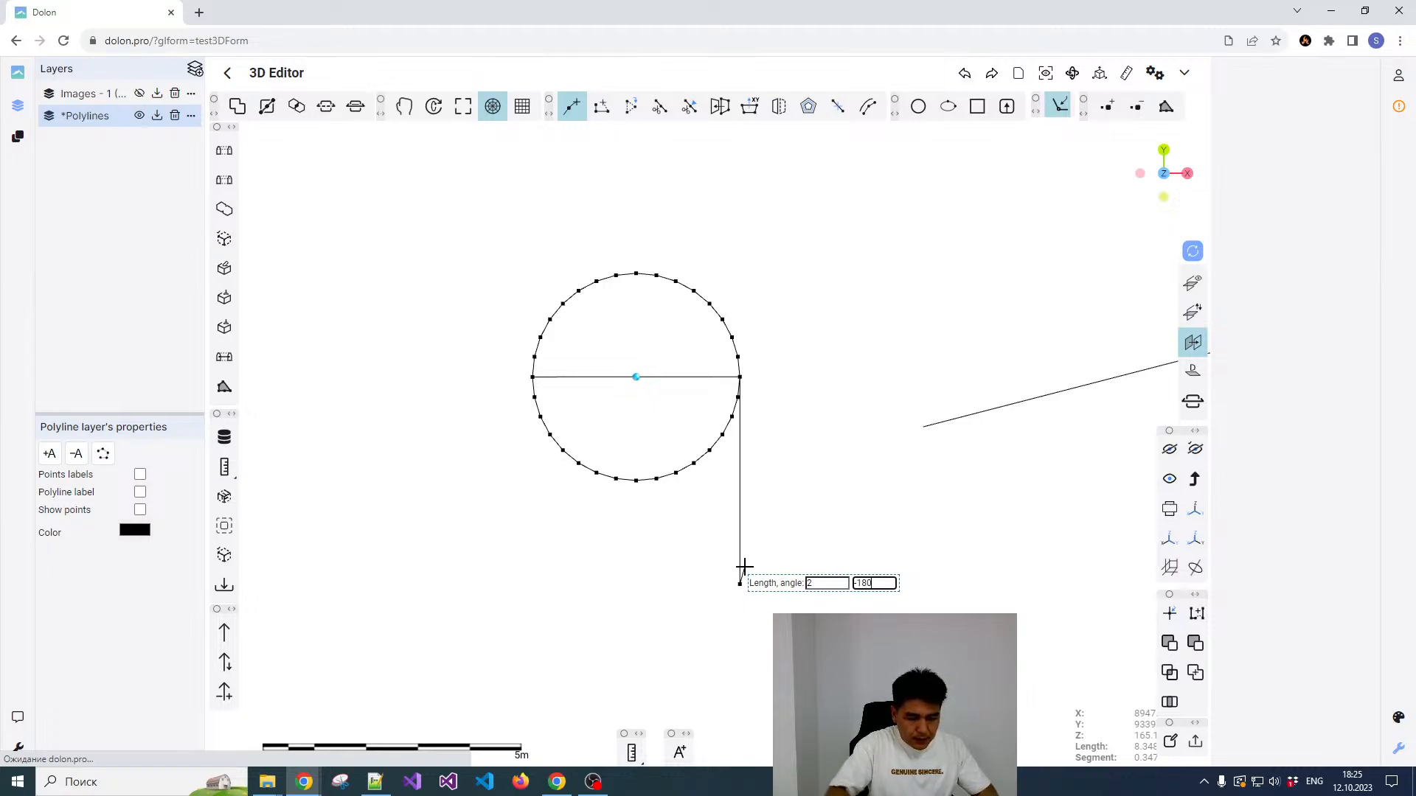
text(-180)
key(Return)
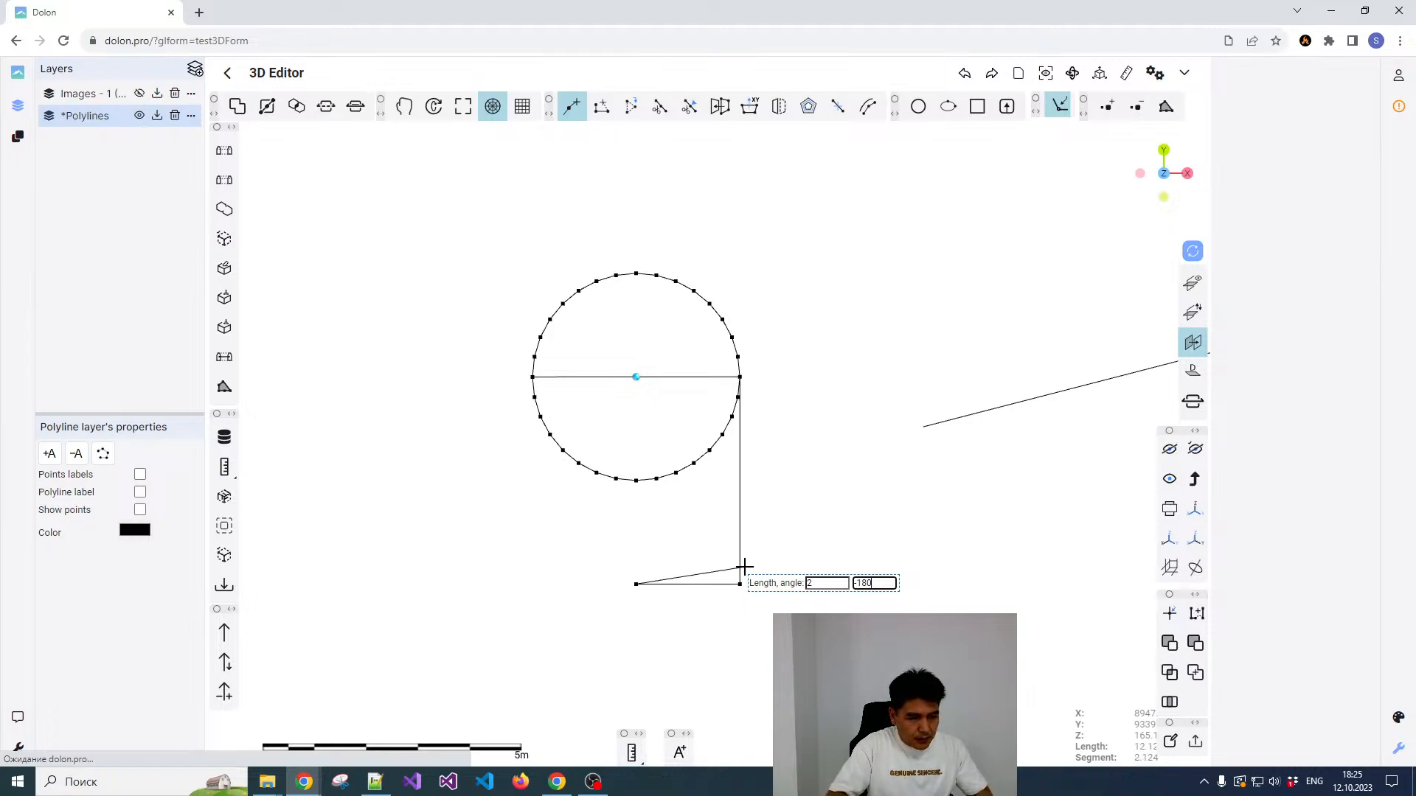
key(Return)
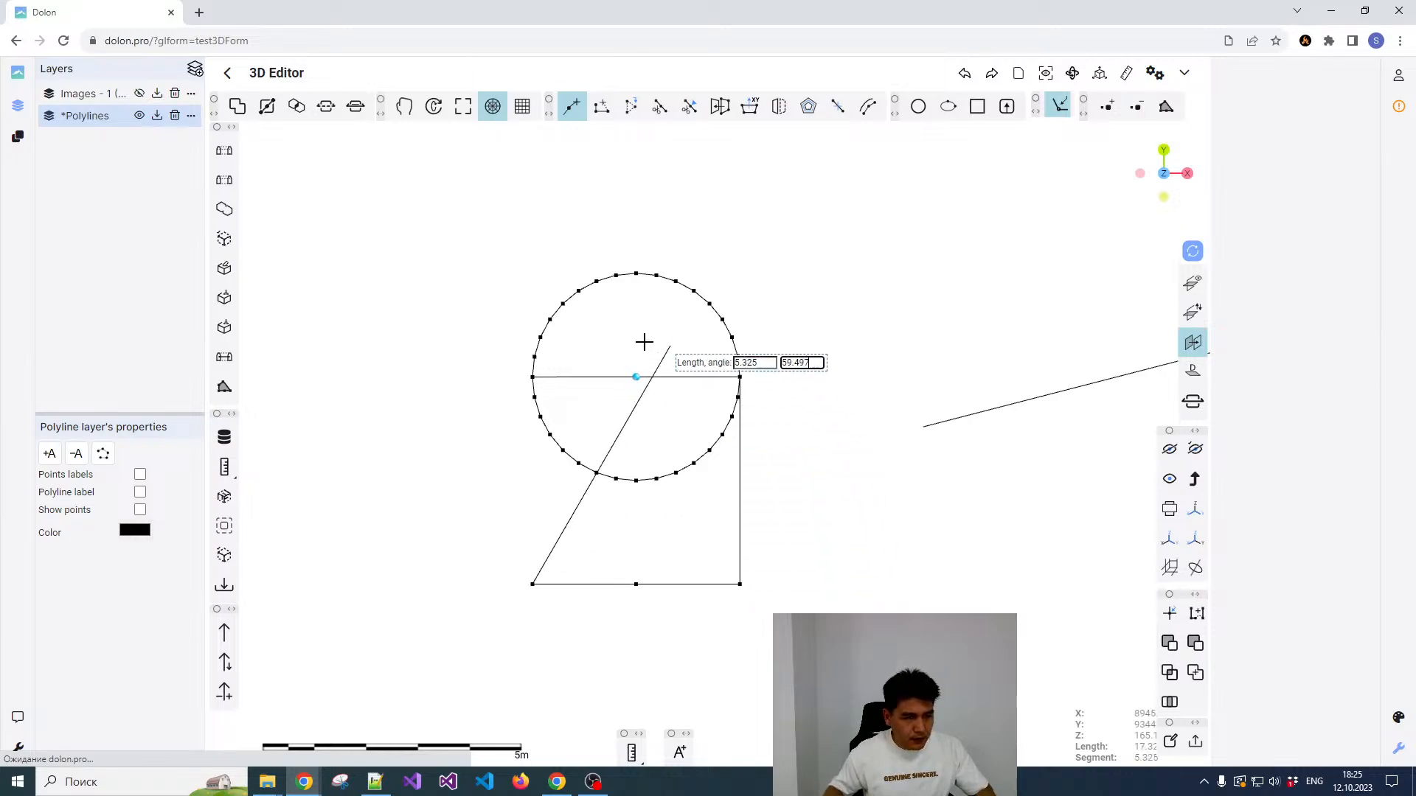
click(532, 377)
key(Escape)
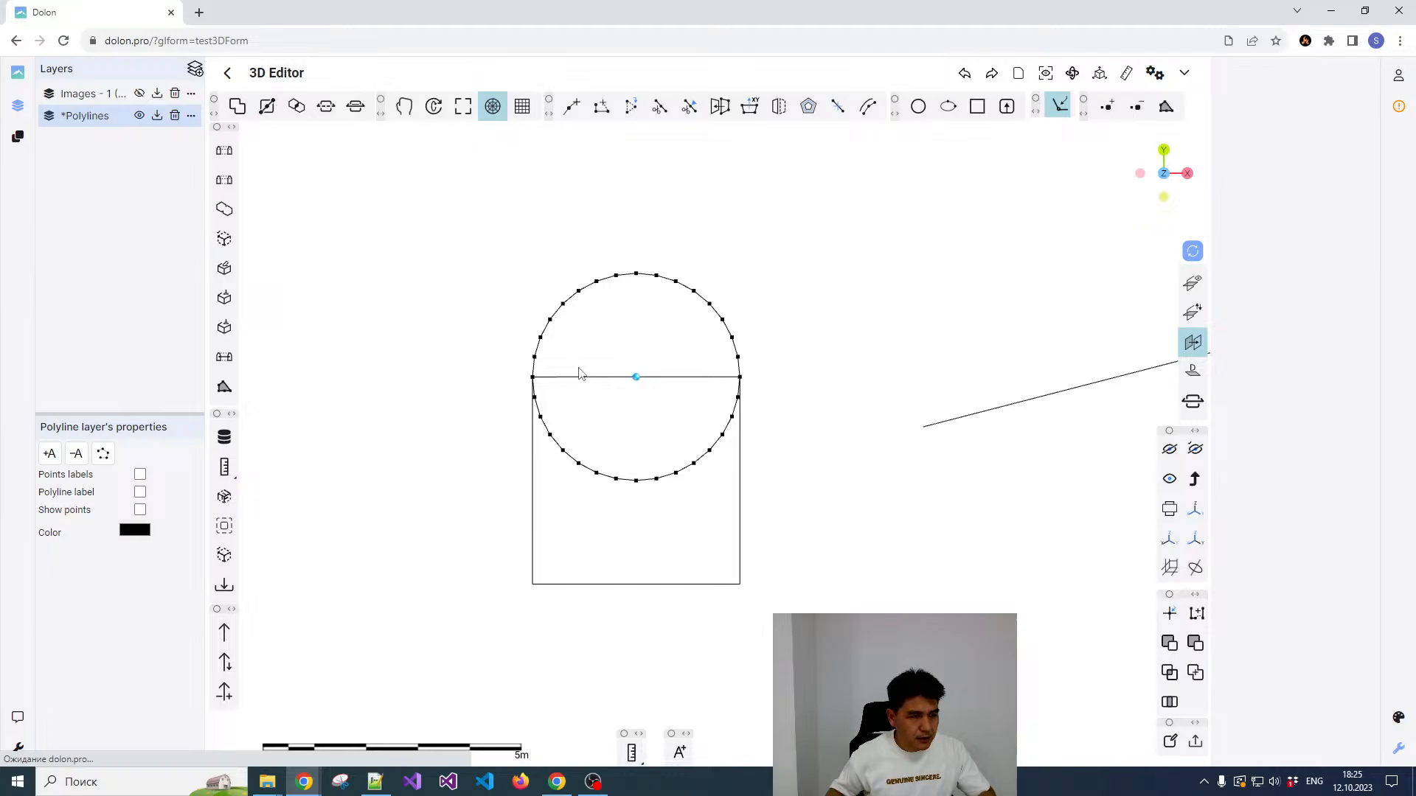
Step: Select the circle and the square polyline together and merge them with Boolean union
click(580, 378)
click(615, 344)
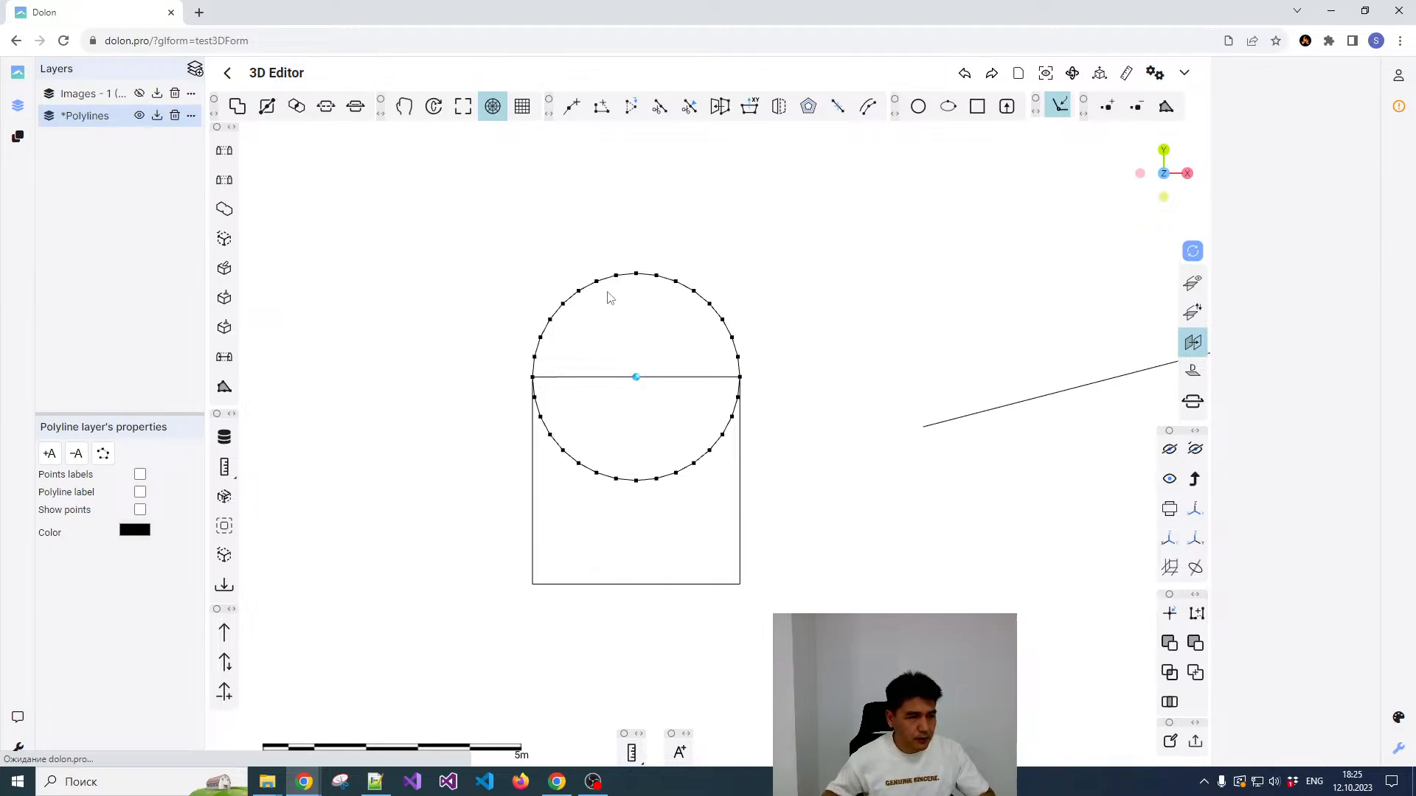
click(610, 284)
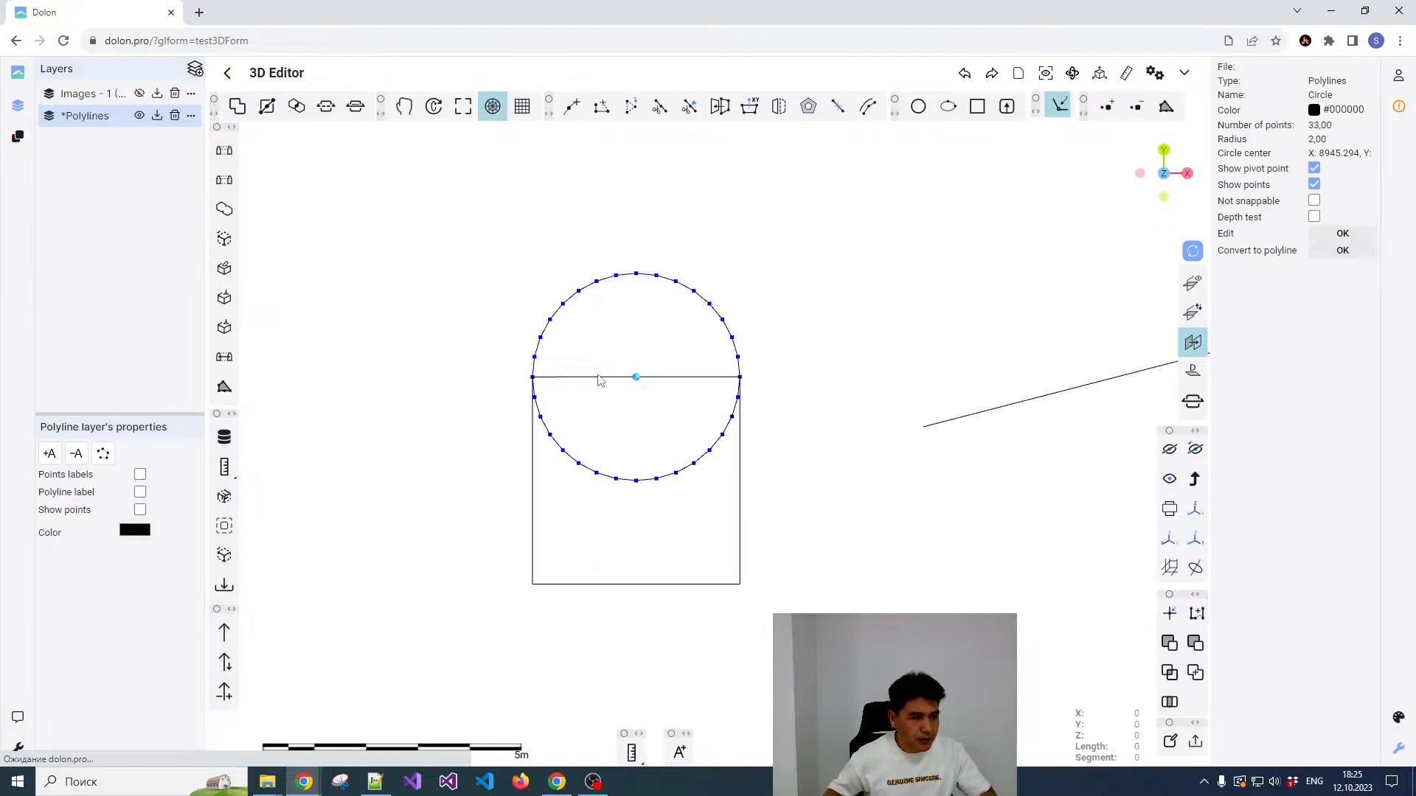
click(599, 378)
scroll(644, 329, down, 1)
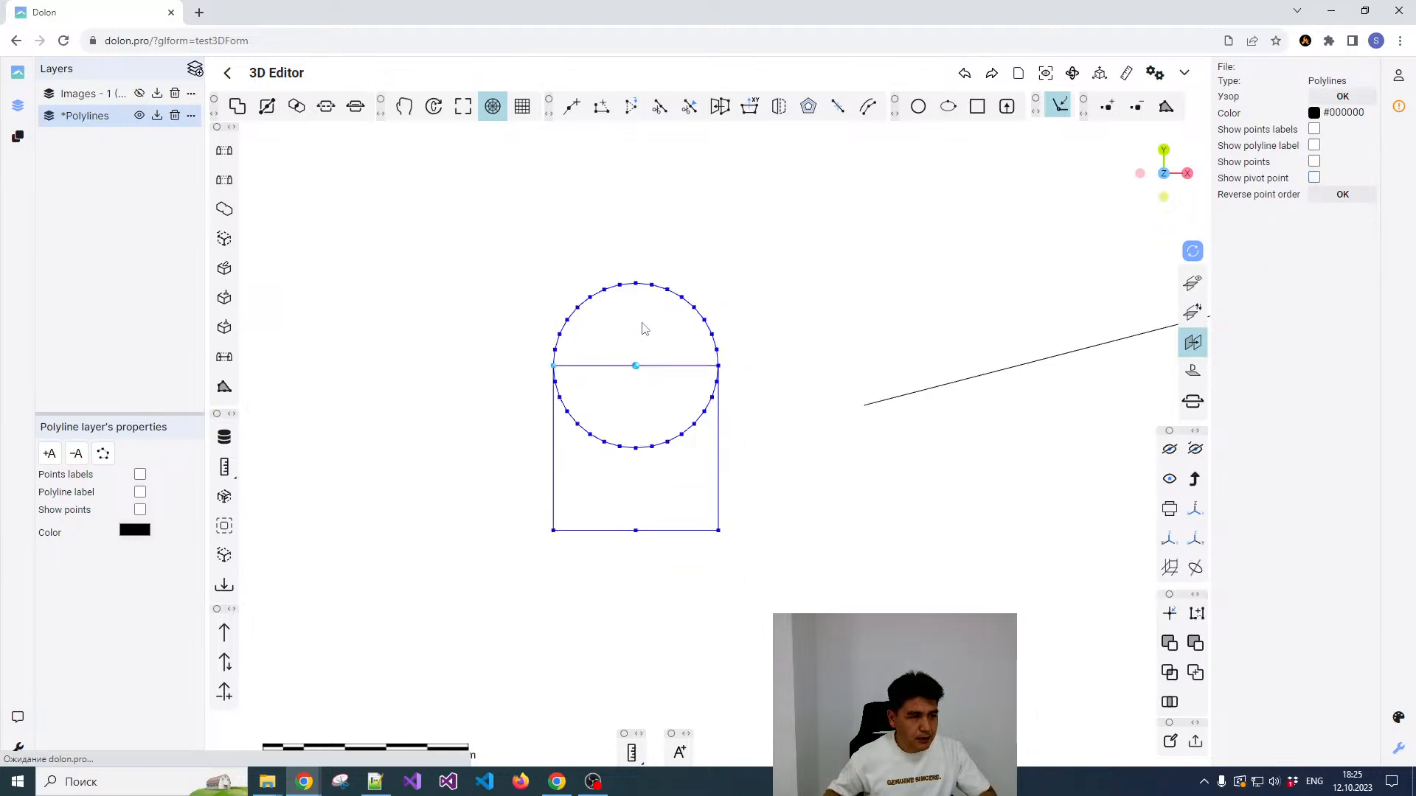
scroll(646, 324, down, 1)
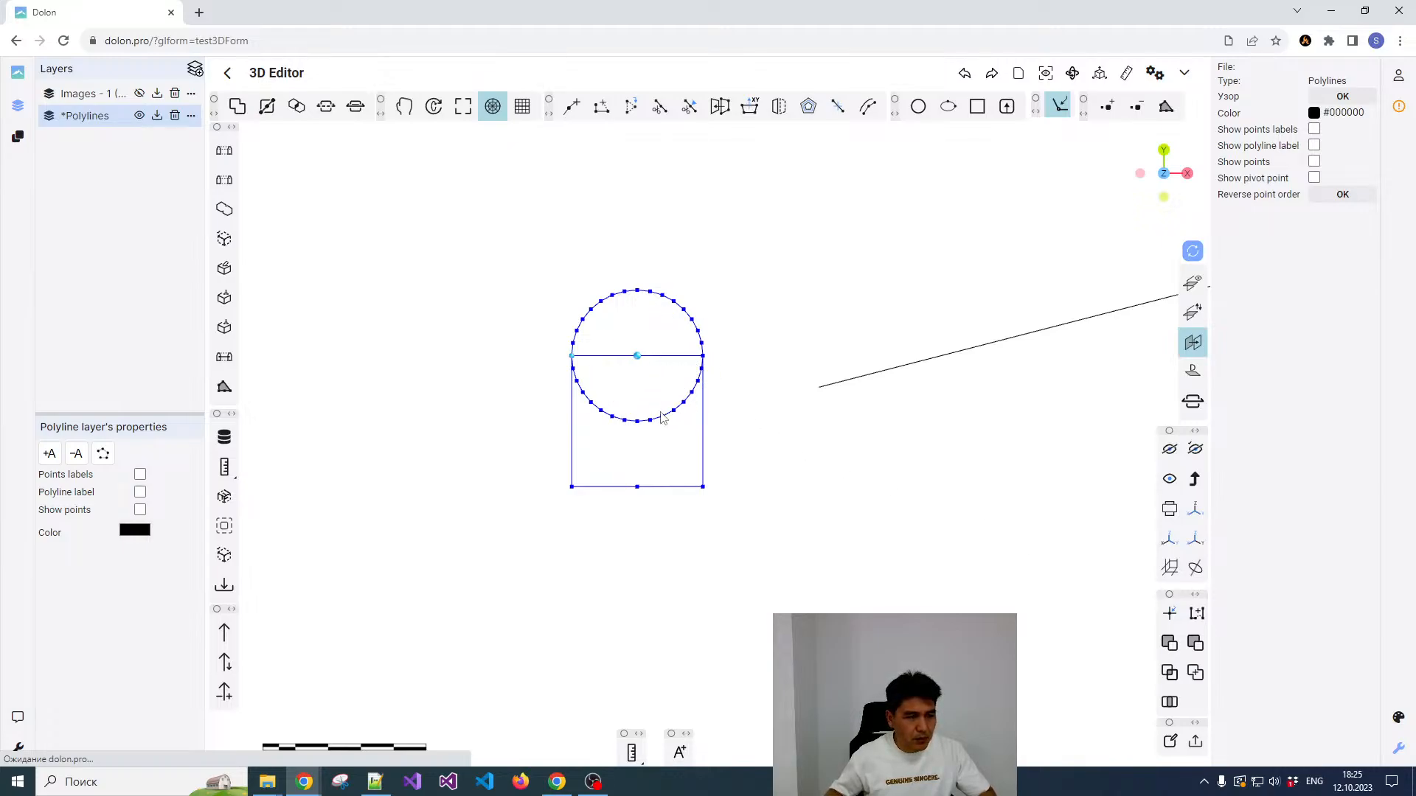
click(1195, 674)
Step: Select the merged arch outline and show its point labels, switching its point display on and off again
click(670, 297)
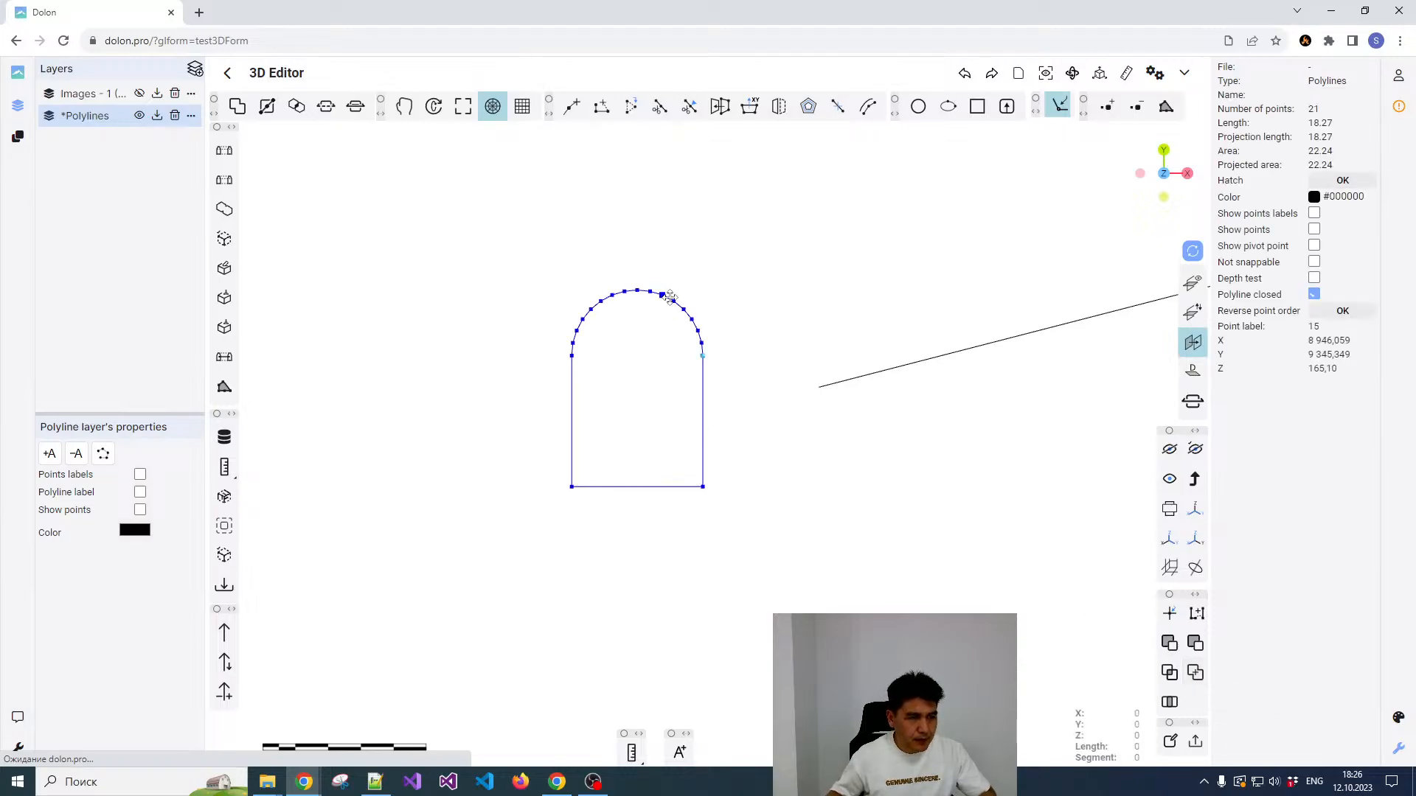
scroll(632, 332, up, 2)
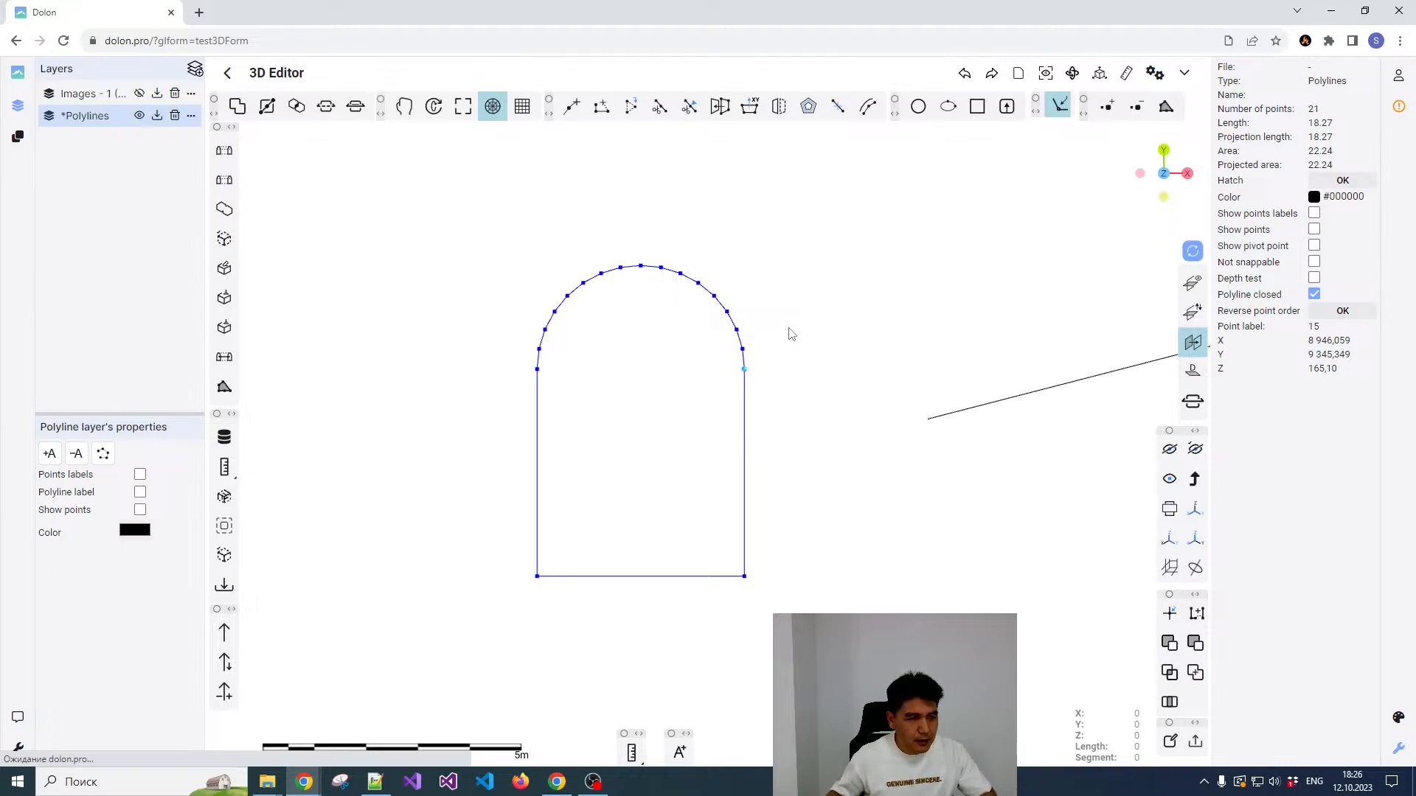
click(1314, 230)
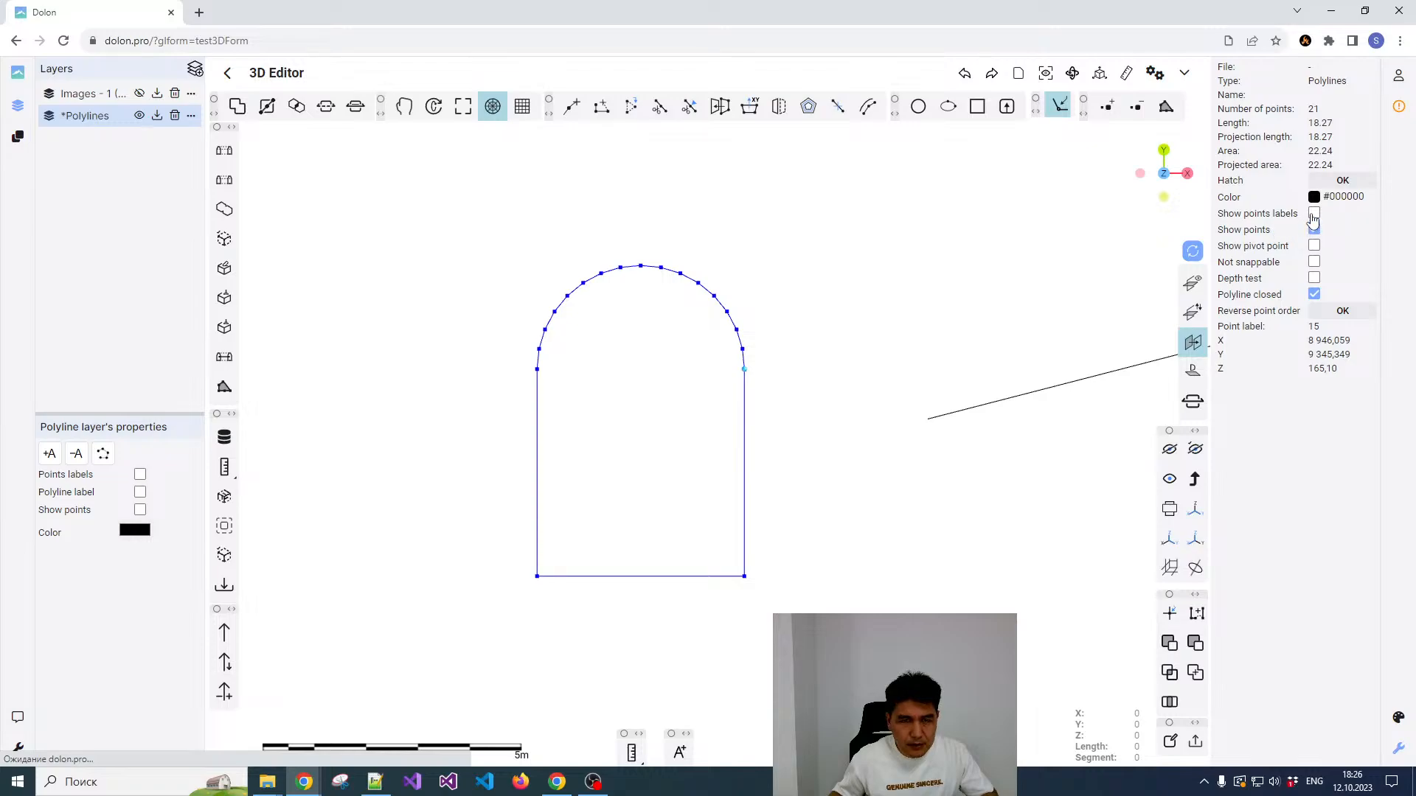
click(1313, 214)
scroll(723, 344, up, 3)
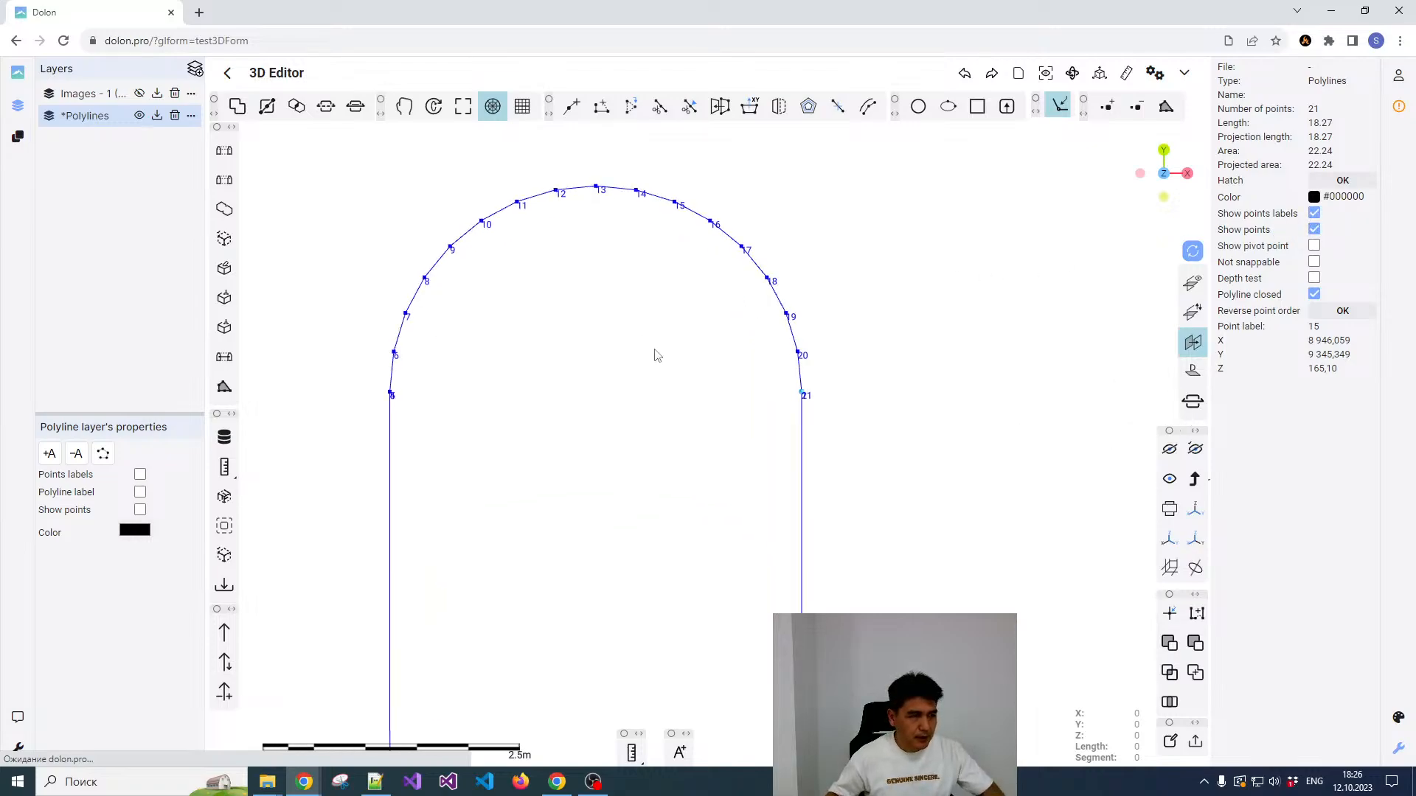
scroll(730, 346, down, 1)
click(1314, 229)
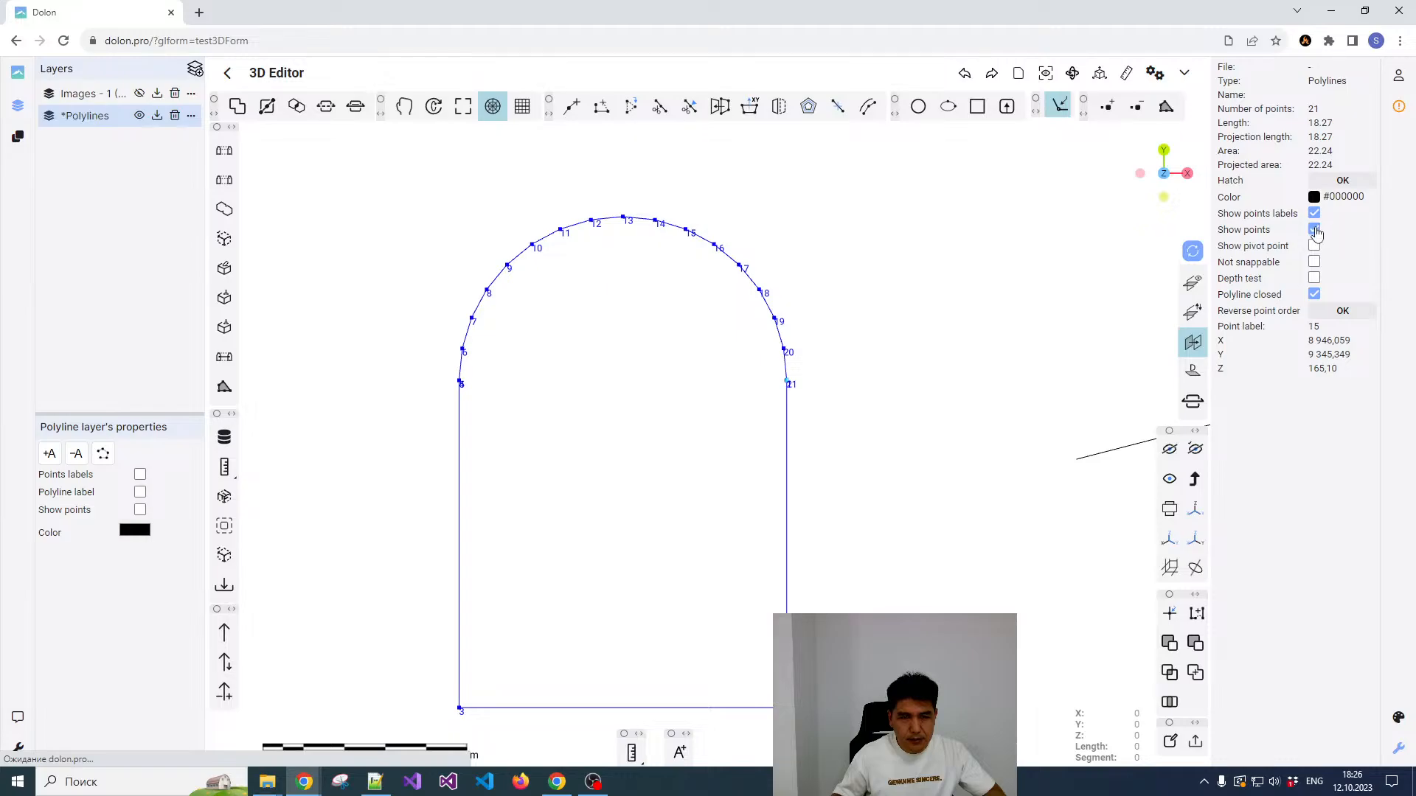
Step: Turn off polar coordinates and delete the duplicate point where the arch meets the west wall of the outline
scroll(779, 324, down, 2)
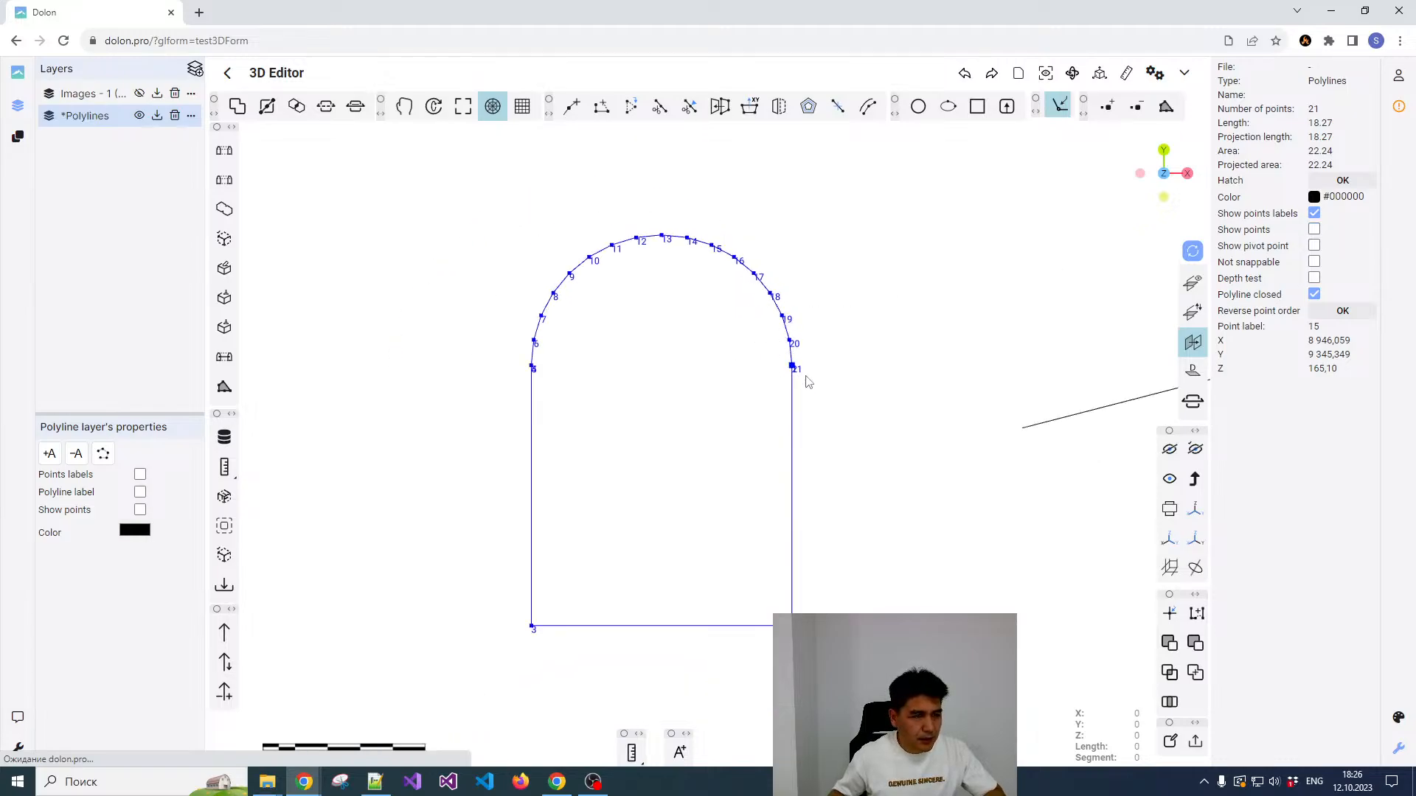
scroll(804, 371, up, 1)
scroll(458, 376, up, 2)
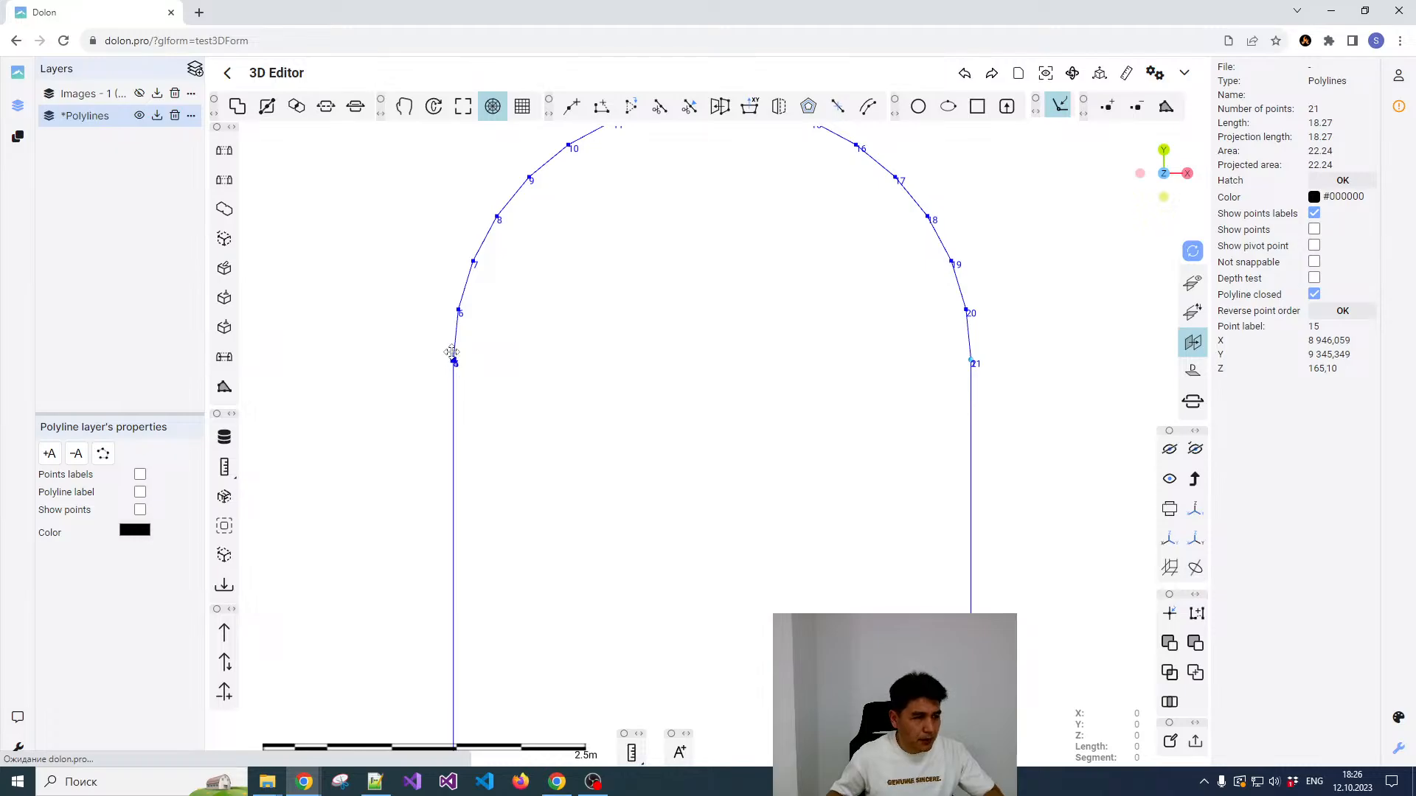
click(497, 112)
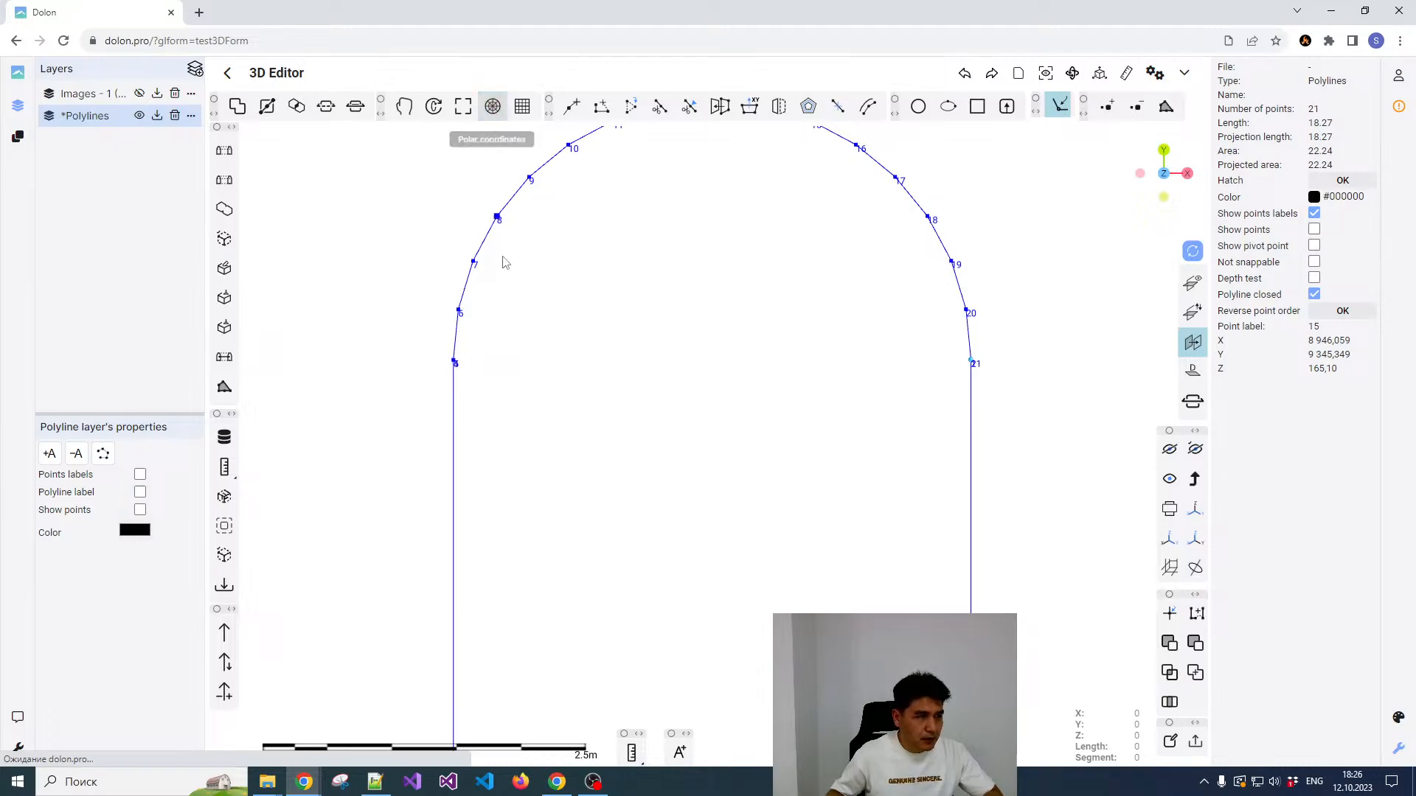
key(Delete)
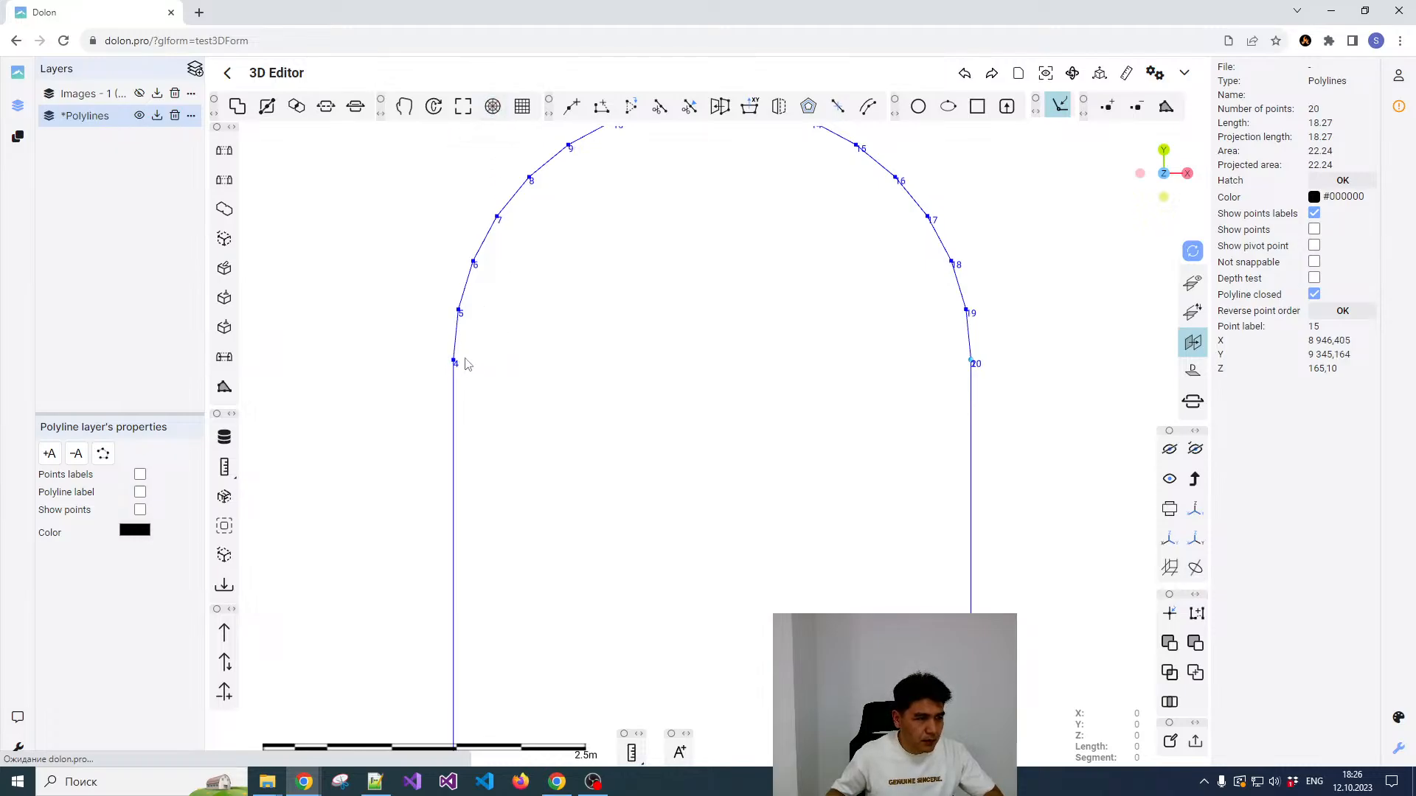
Step: Examine the point labels where the arch meets the east wall to check for overlapping points
scroll(474, 322, down, 1)
scroll(758, 300, down, 2)
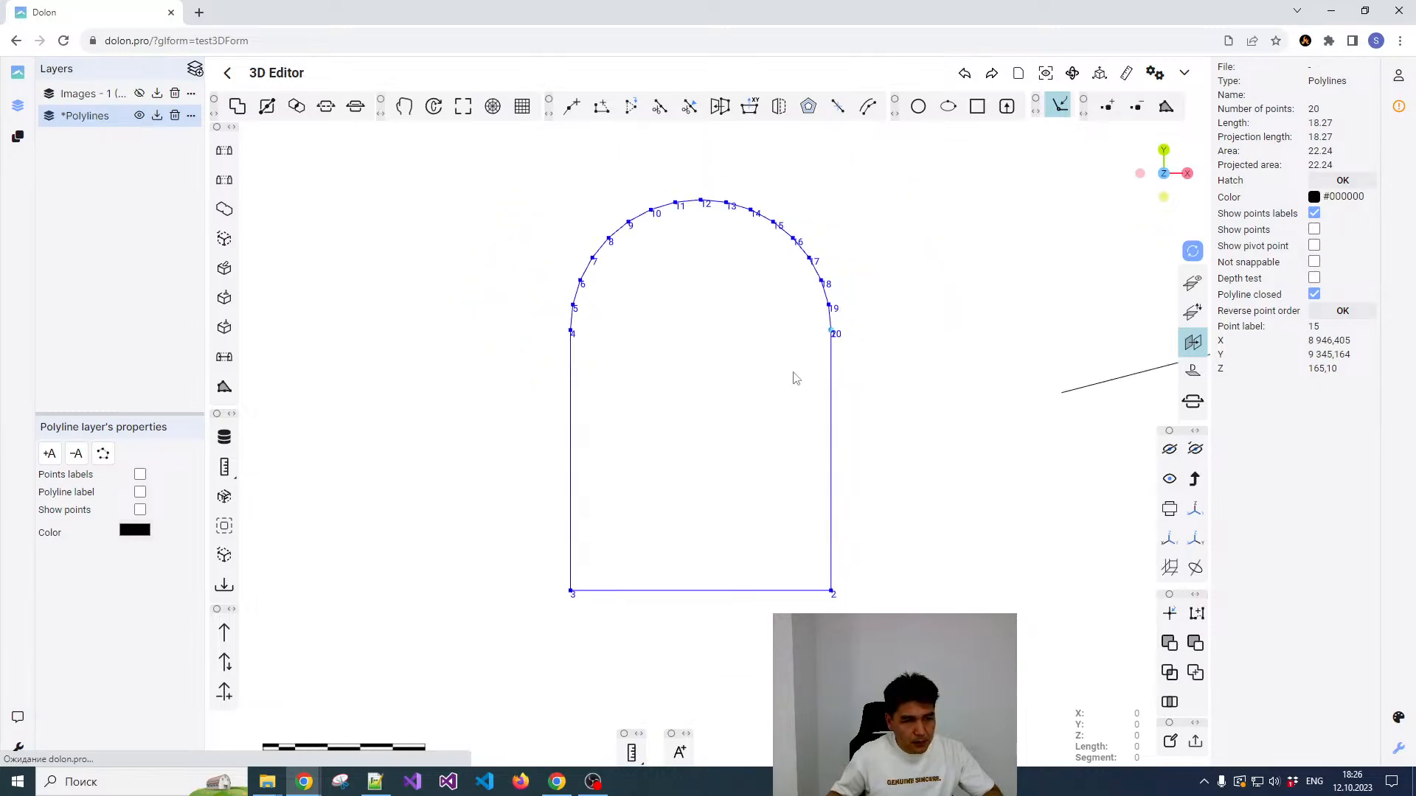
scroll(840, 313, up, 2)
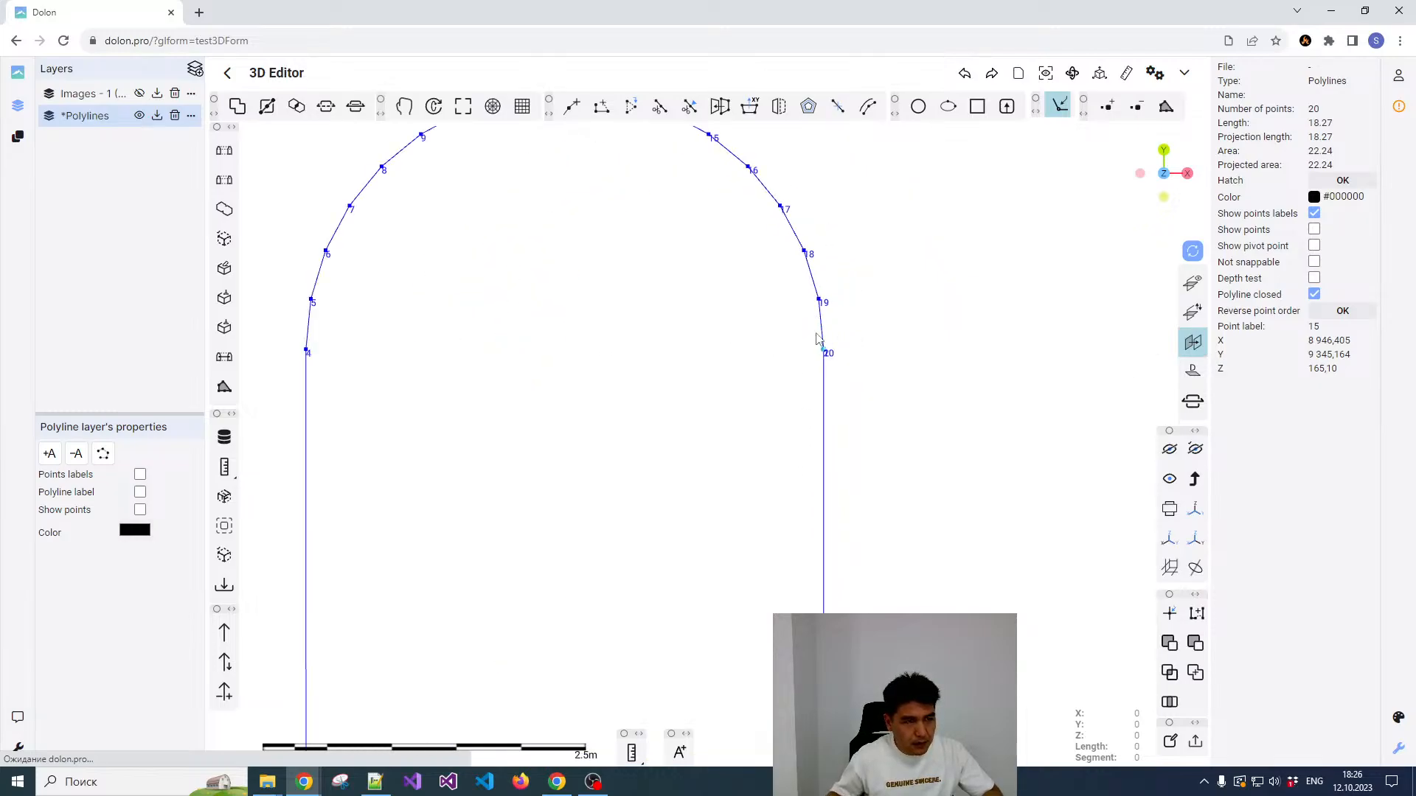
scroll(817, 338, up, 1)
scroll(822, 354, up, 1)
scroll(841, 359, up, 1)
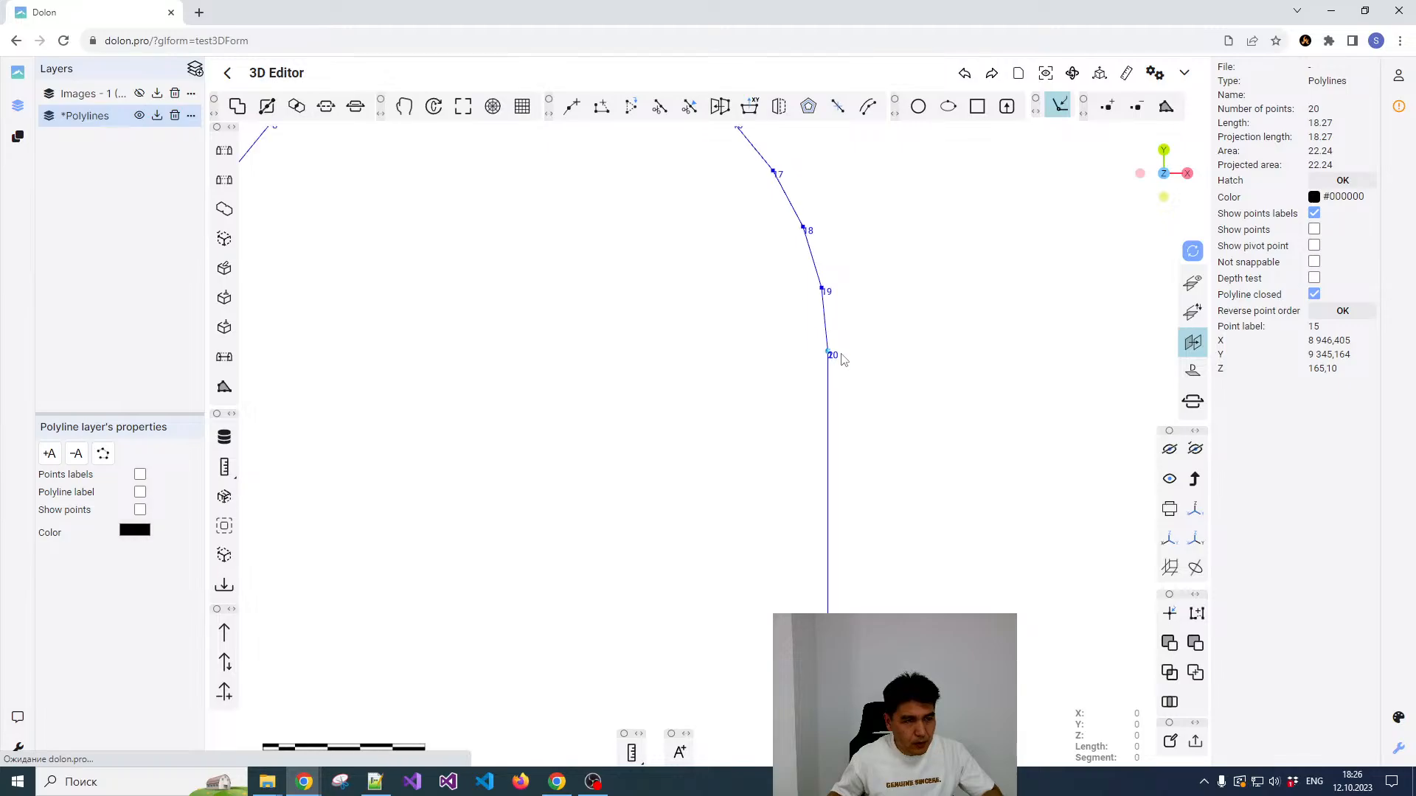
scroll(840, 359, down, 2)
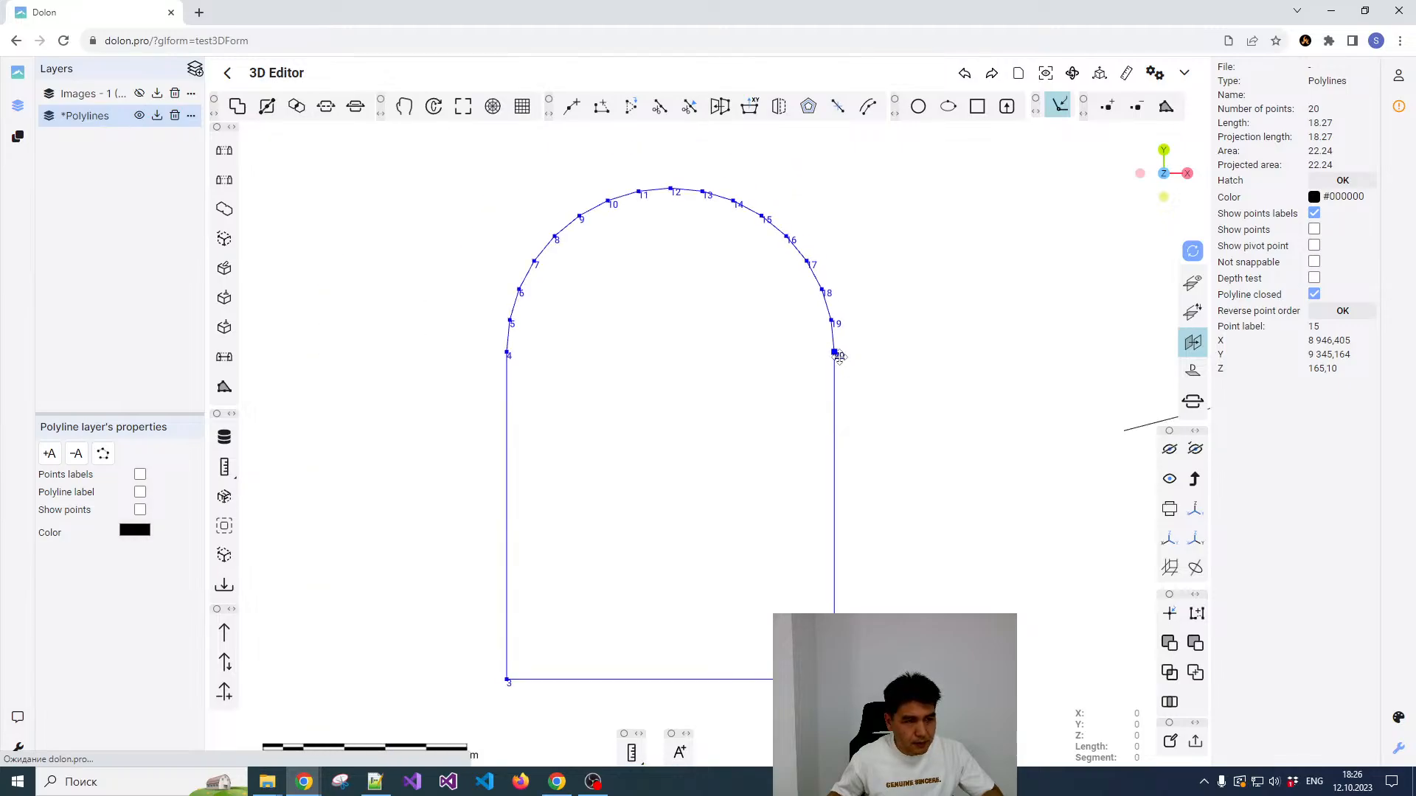
scroll(834, 351, up, 3)
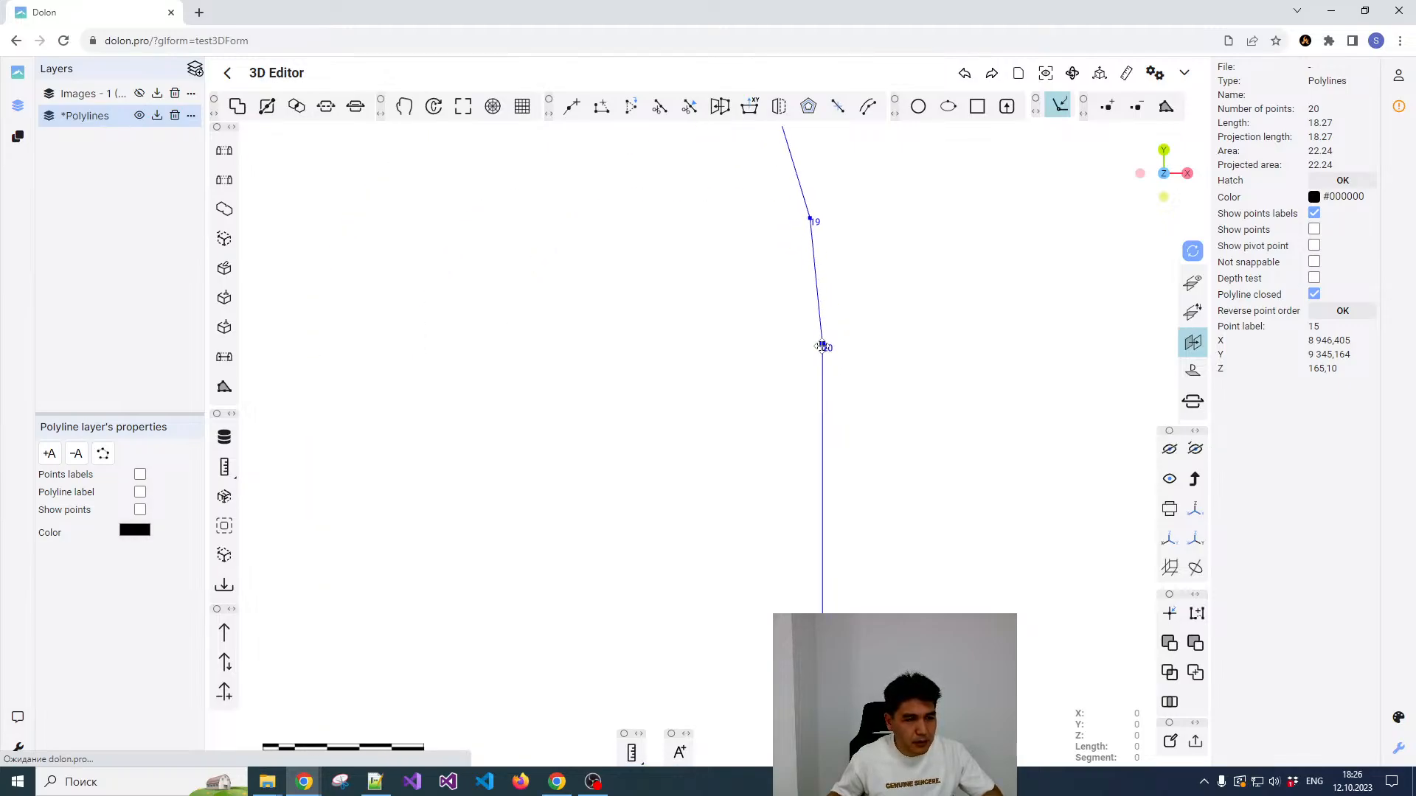
scroll(823, 344, down, 2)
scroll(892, 314, down, 1)
scroll(908, 302, down, 1)
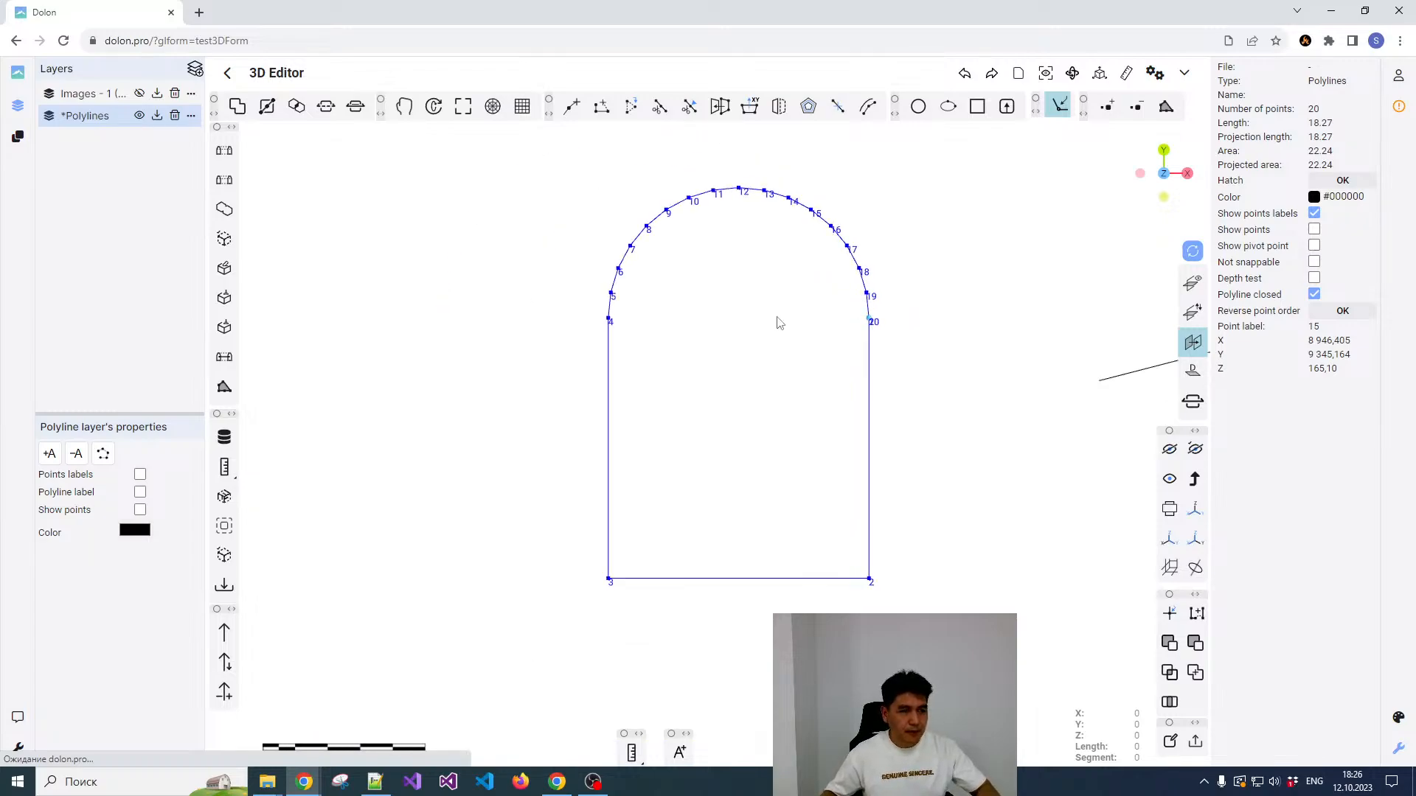
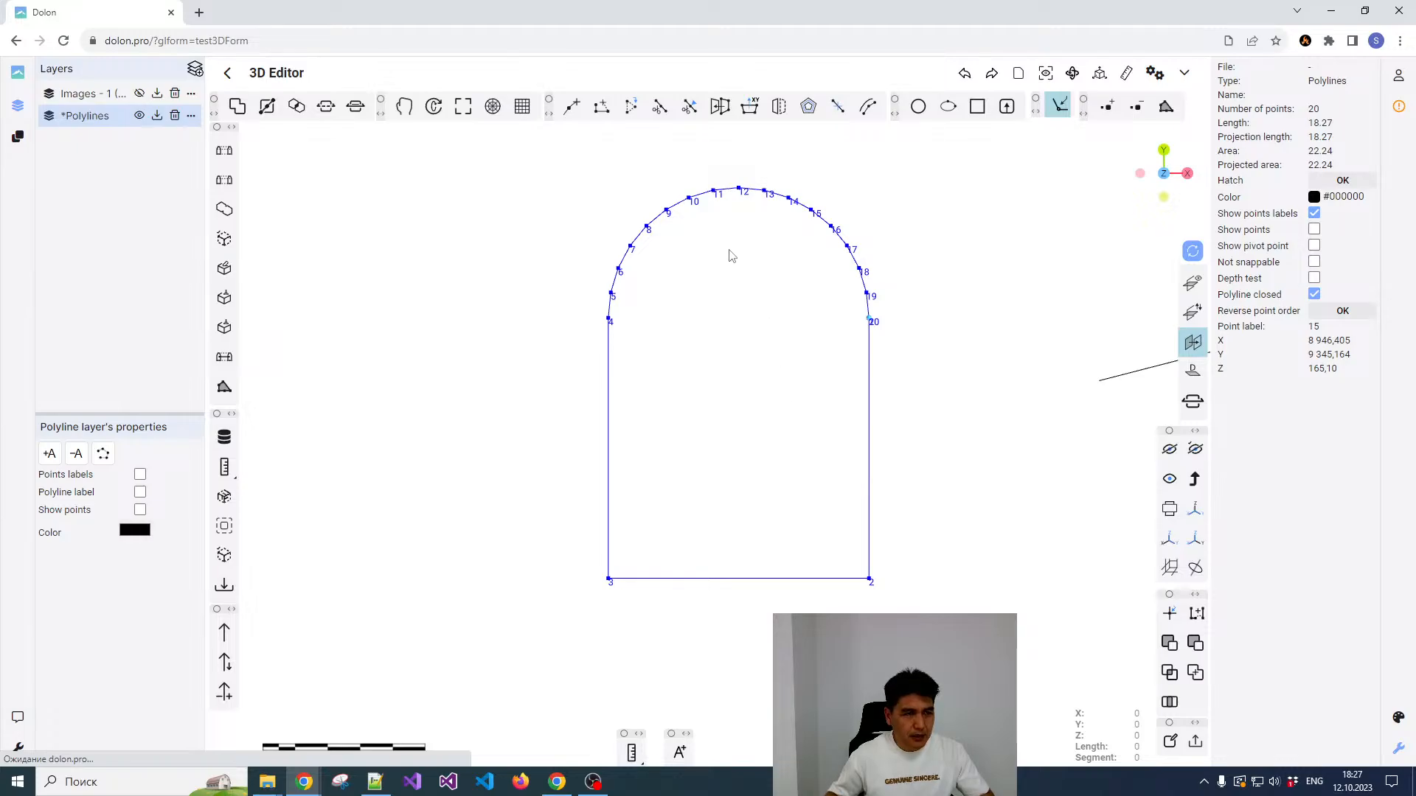
Step: Draw a vertical centreline polyline from the arch crown at point 12 to the floor line, using perpendicular snapping
click(961, 209)
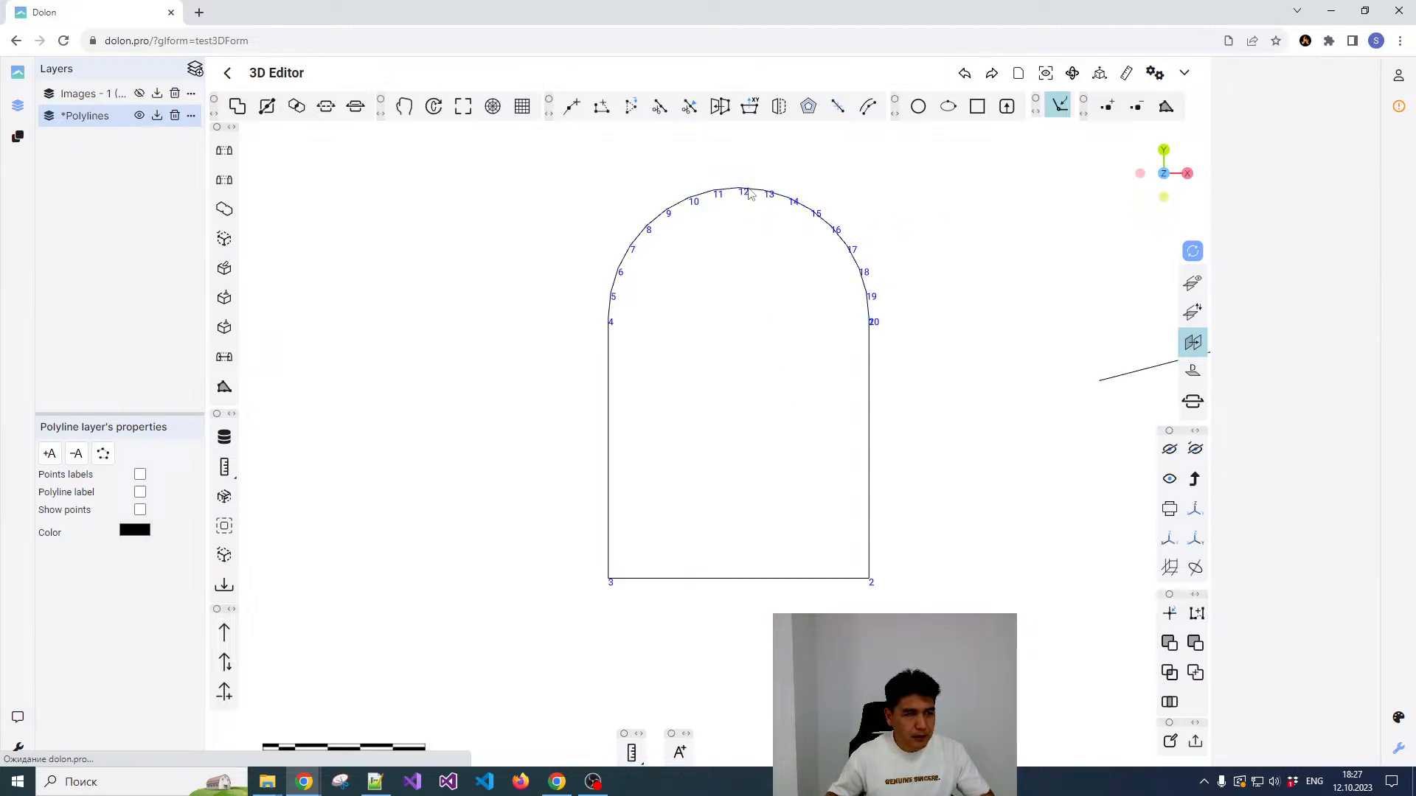
click(749, 193)
click(590, 207)
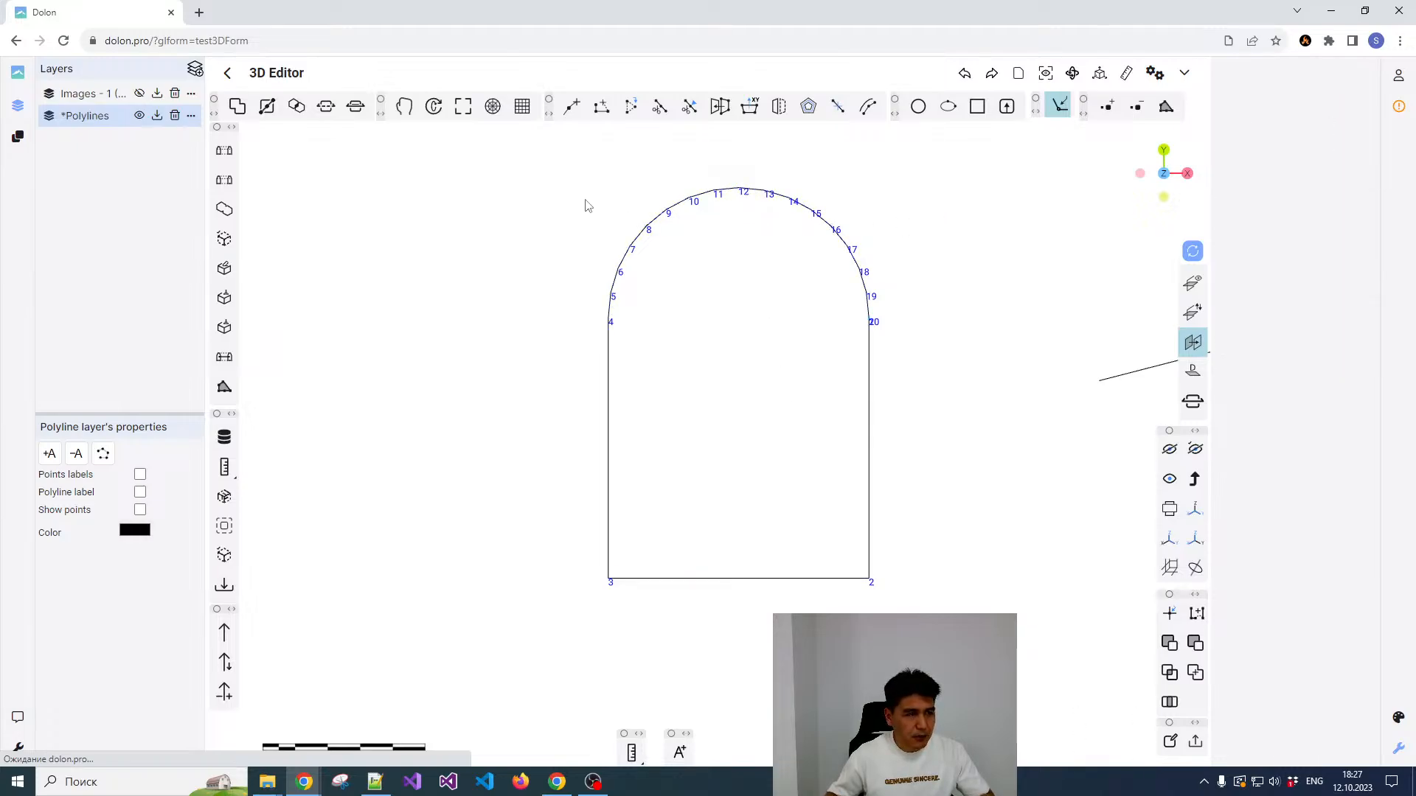
click(570, 110)
click(738, 188)
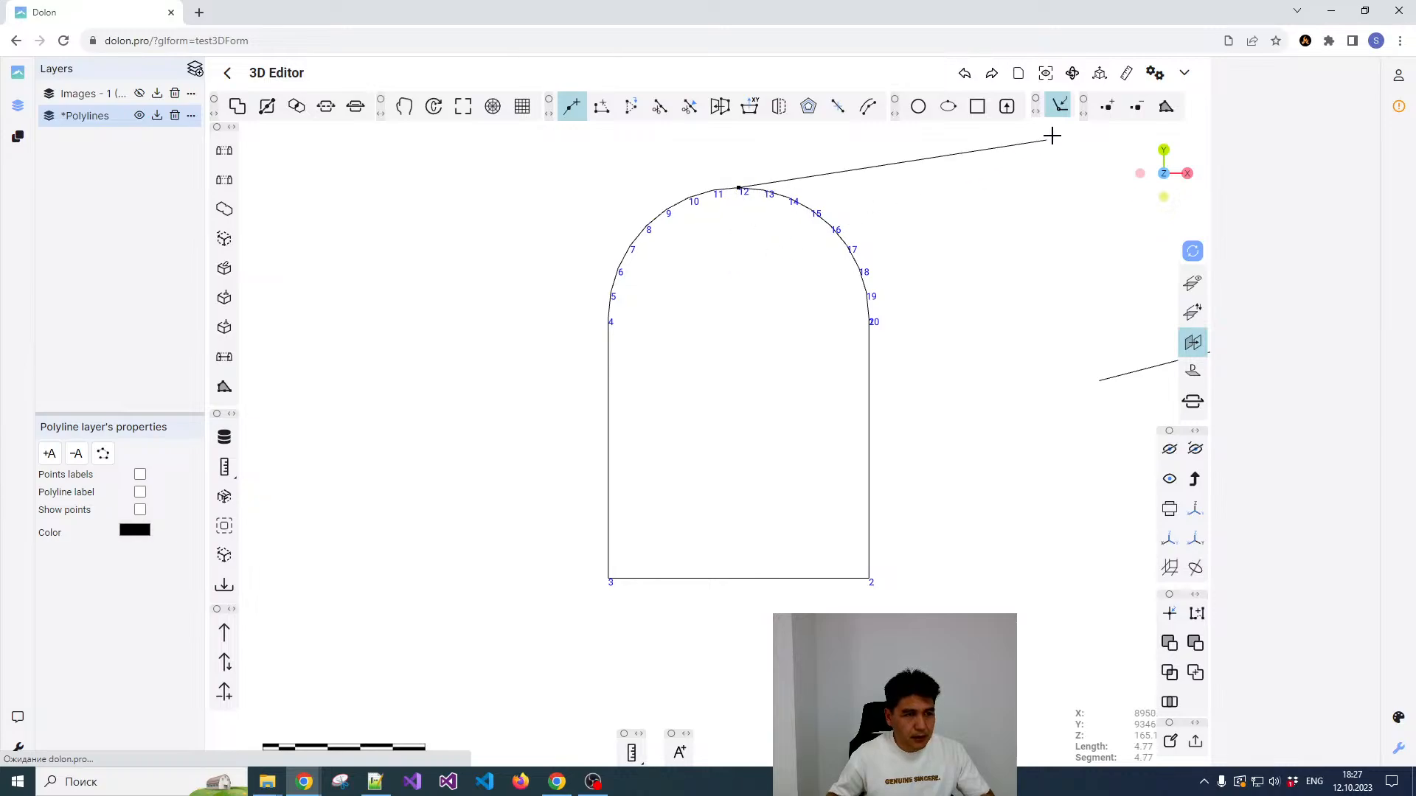
click(1059, 106)
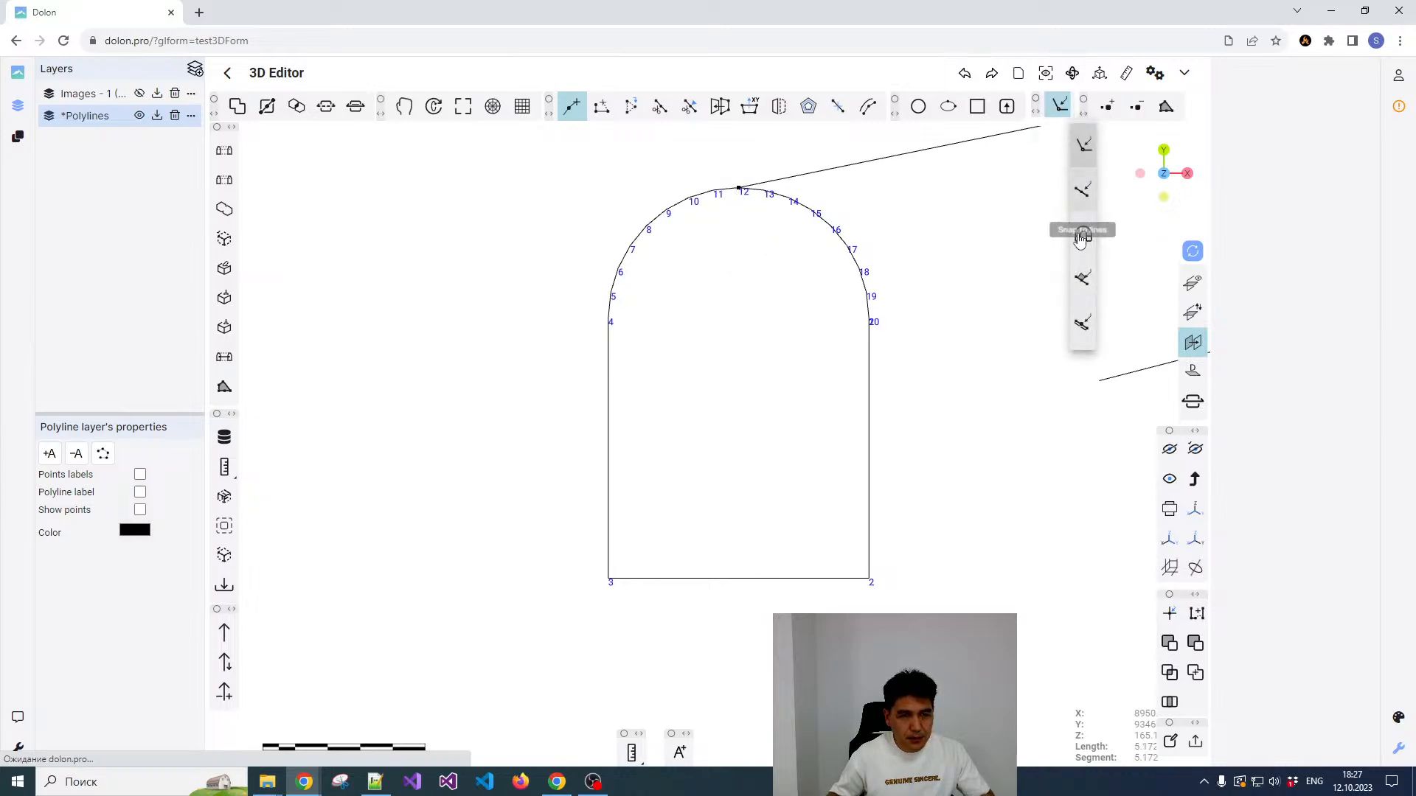
click(1083, 280)
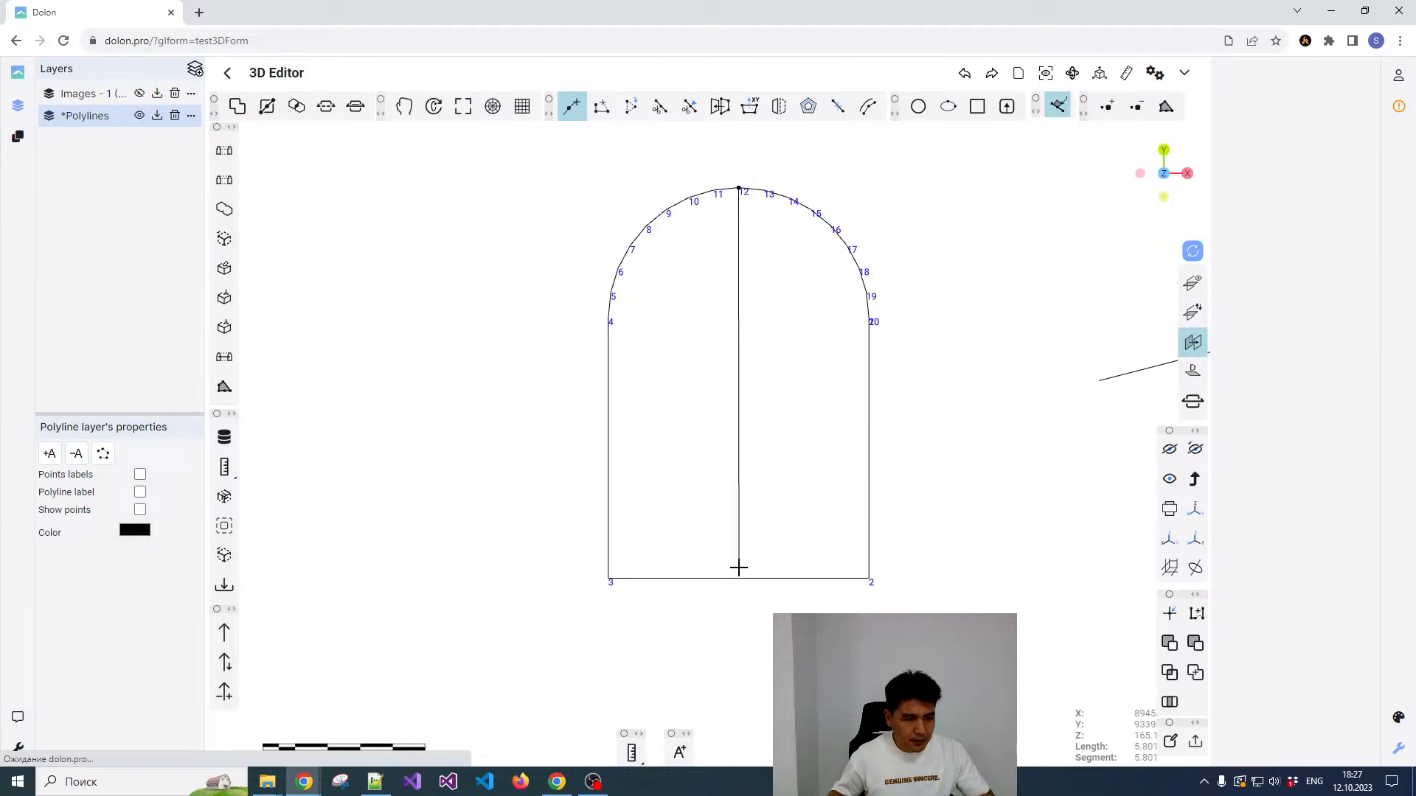
click(739, 580)
key(Escape)
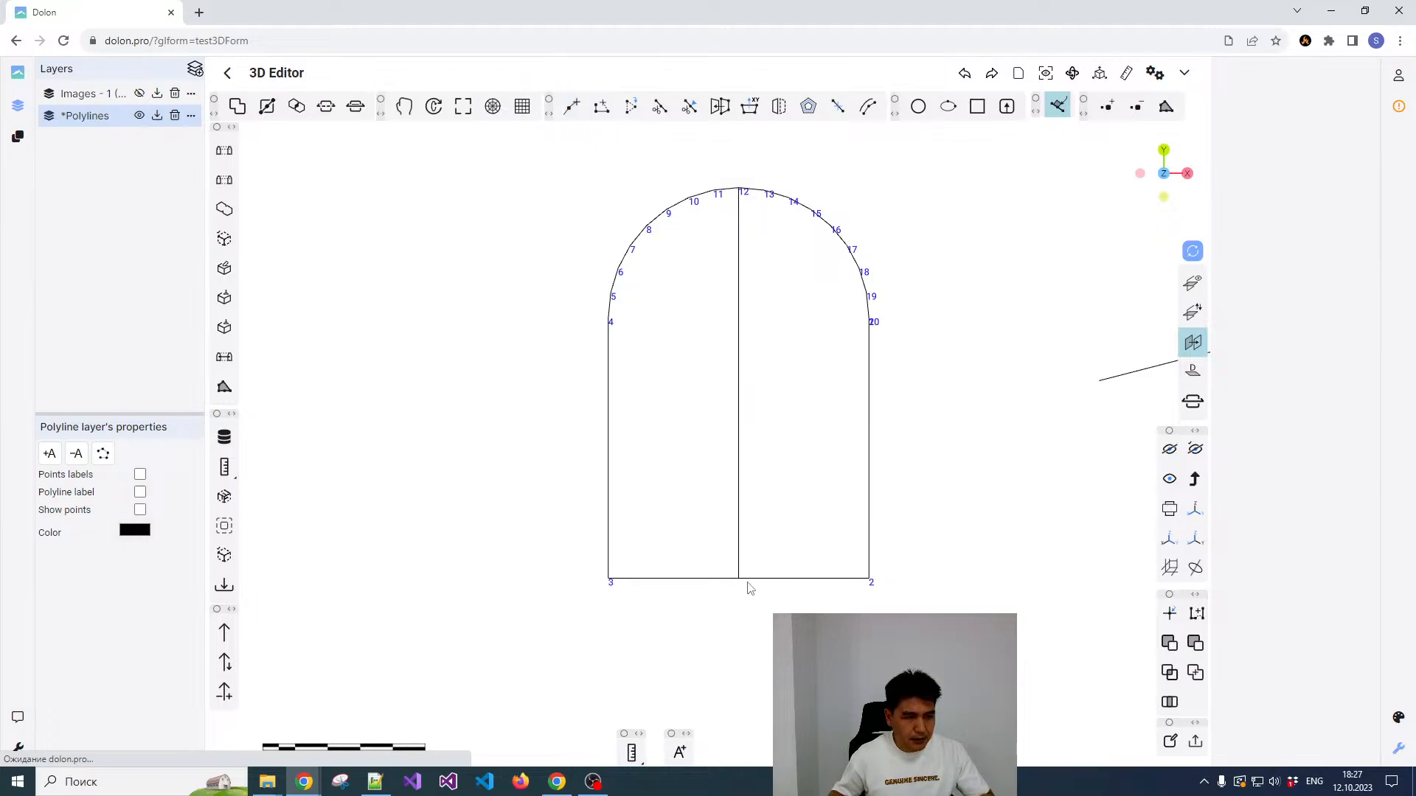
Step: Switch snapping to points and set the arch profile's pivot point where the vertical centreline meets the floor
click(741, 583)
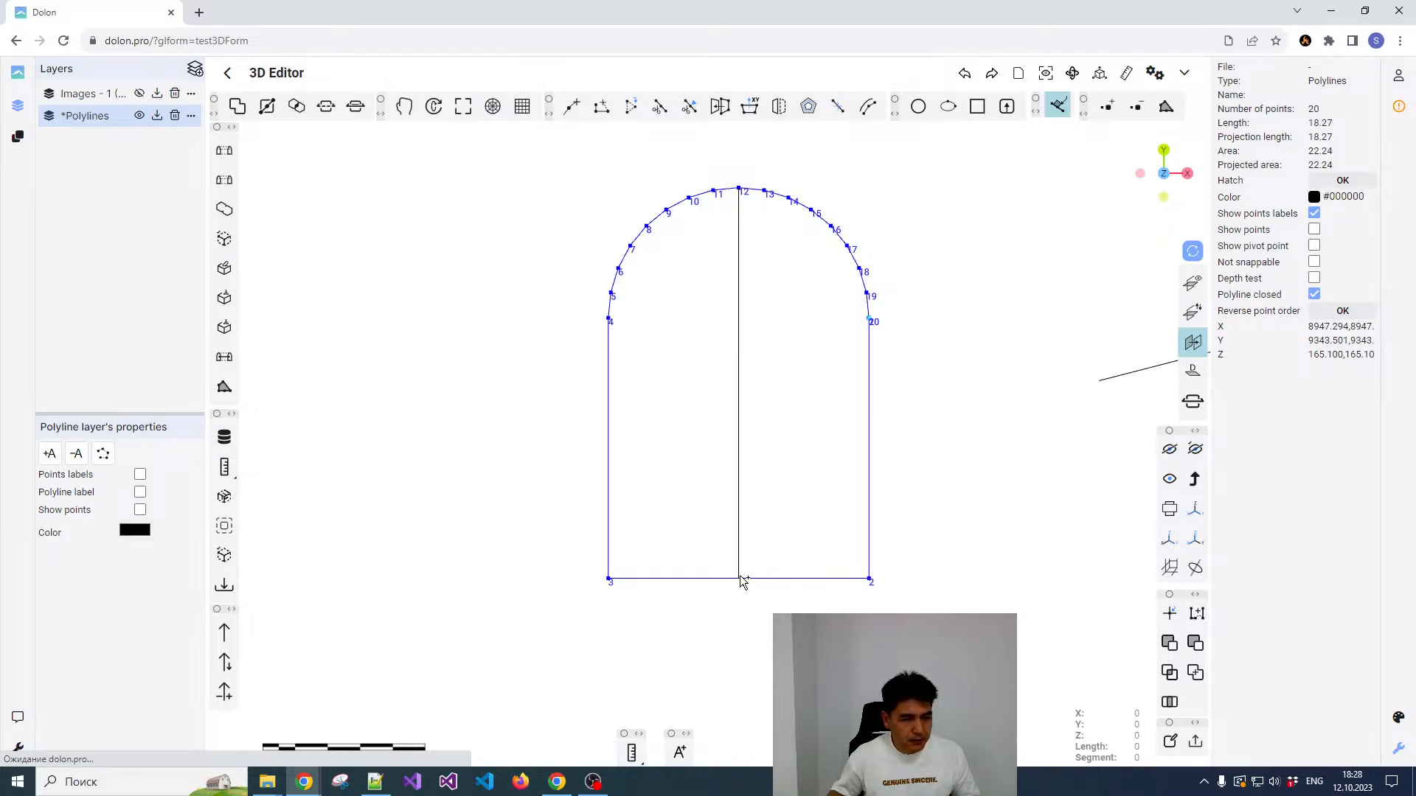
click(1073, 109)
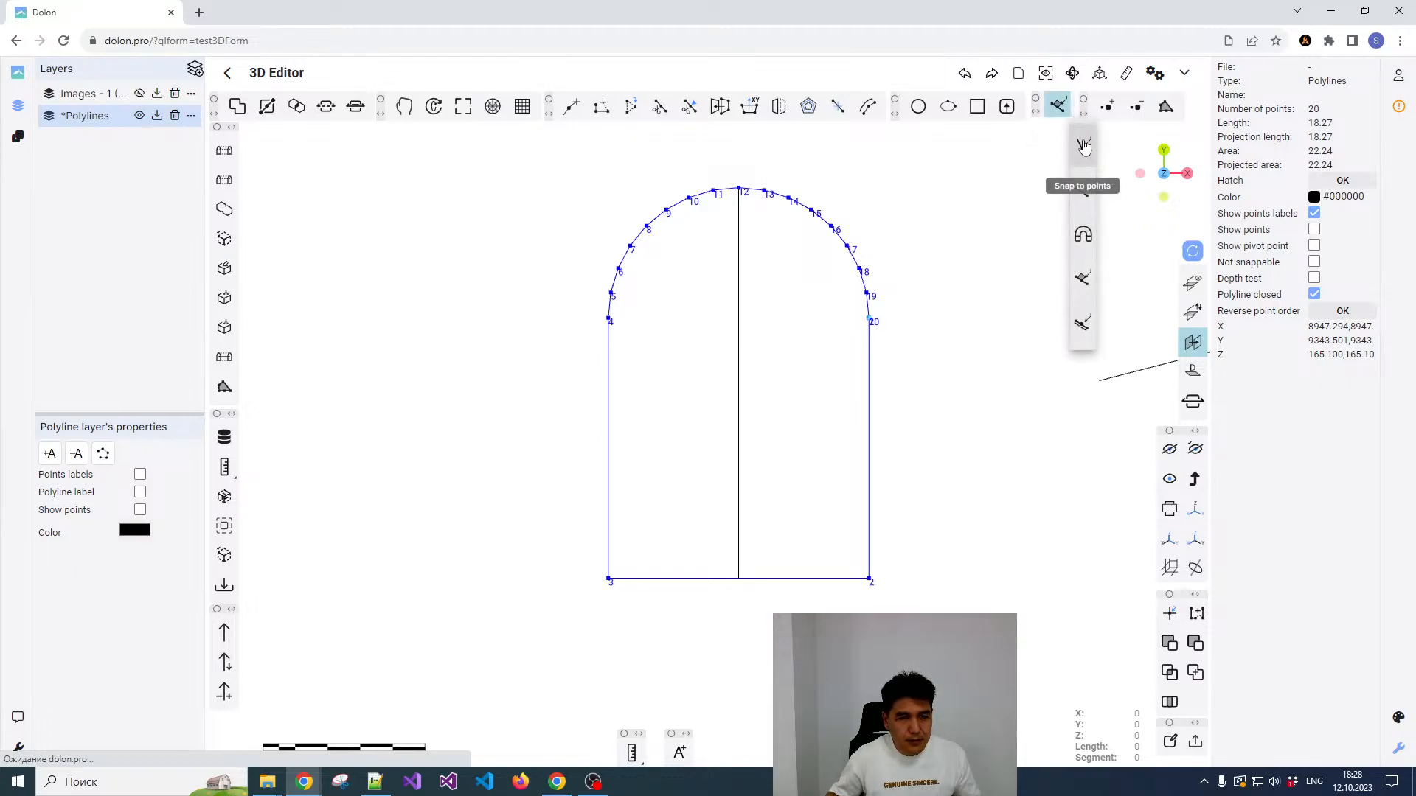
click(1083, 147)
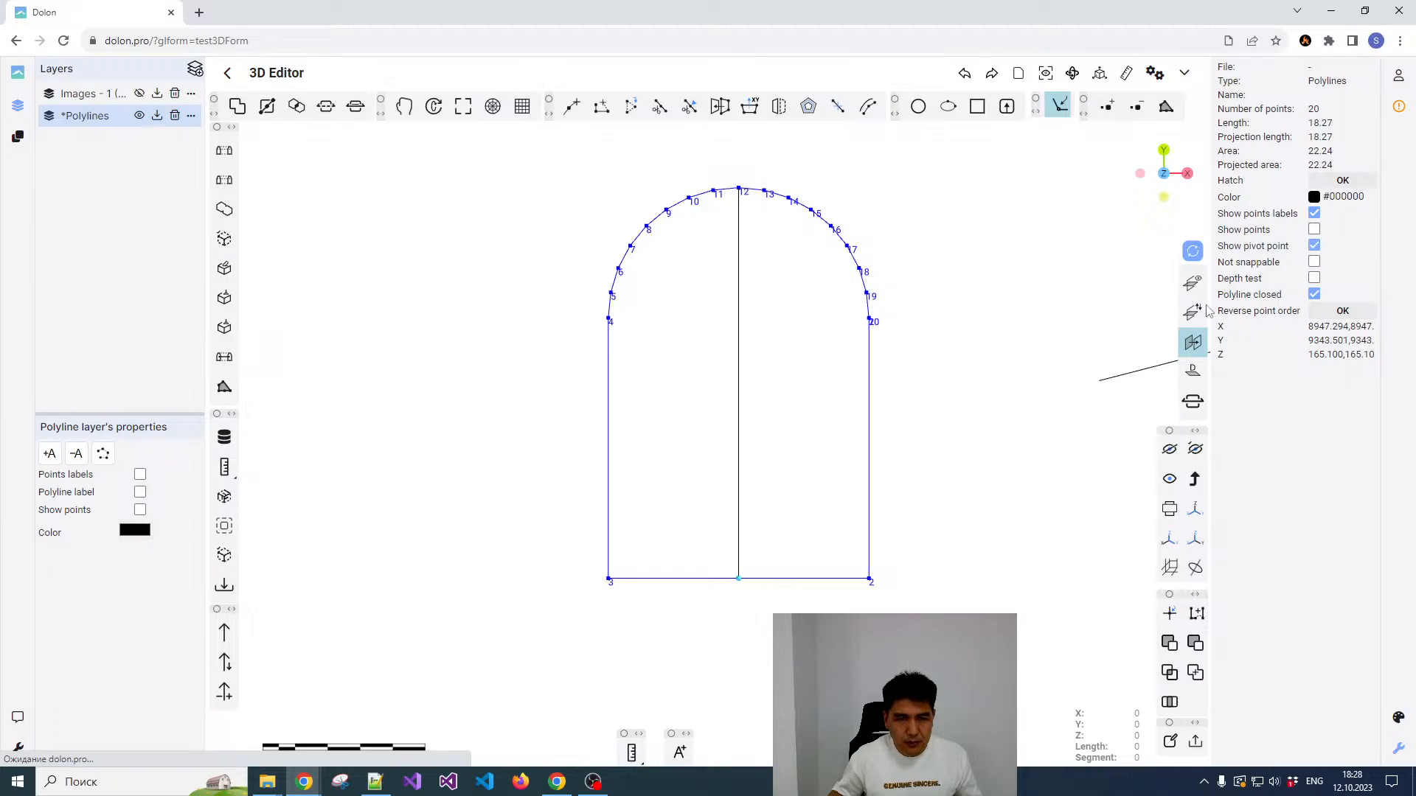
click(941, 365)
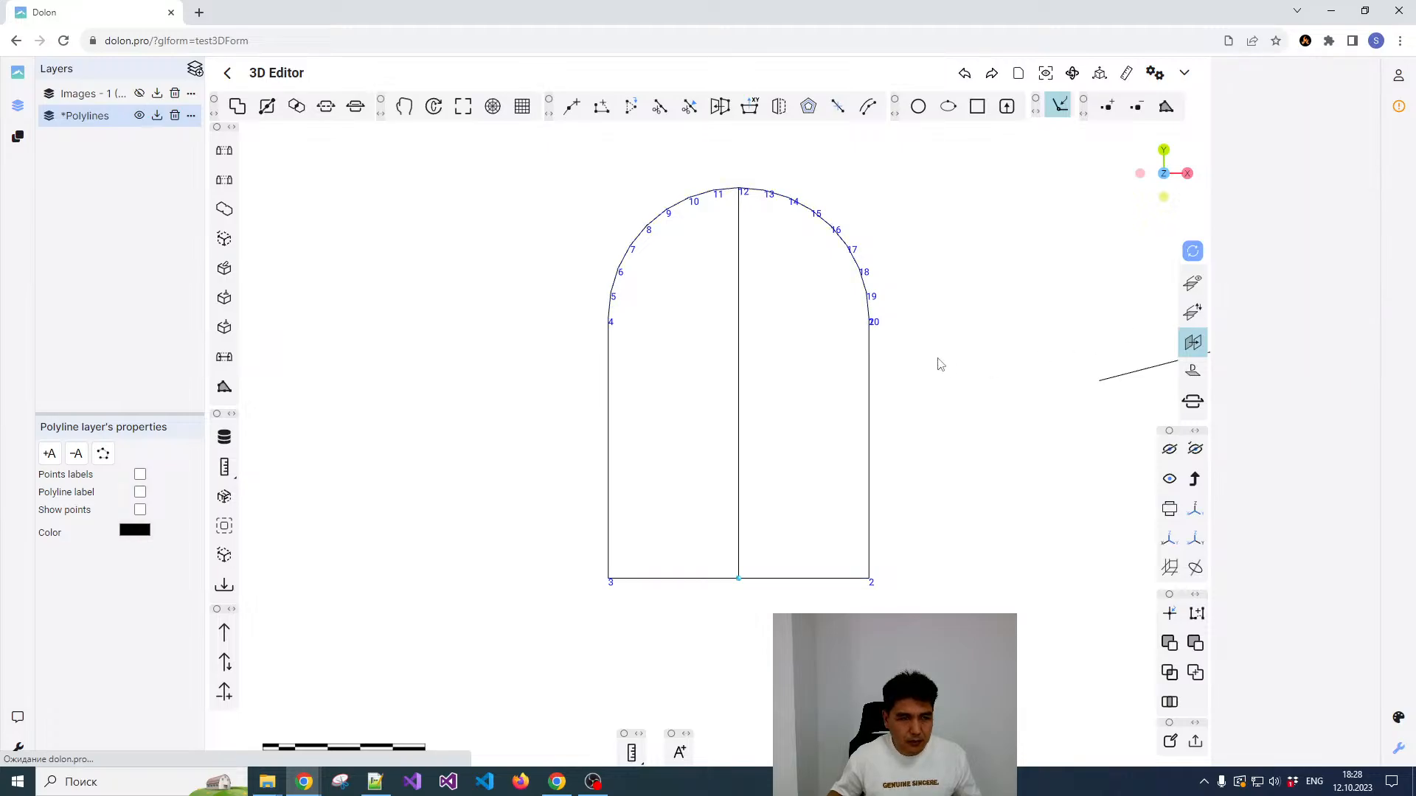
Step: Set the arch profile's up direction towards the crown at point 12
click(870, 455)
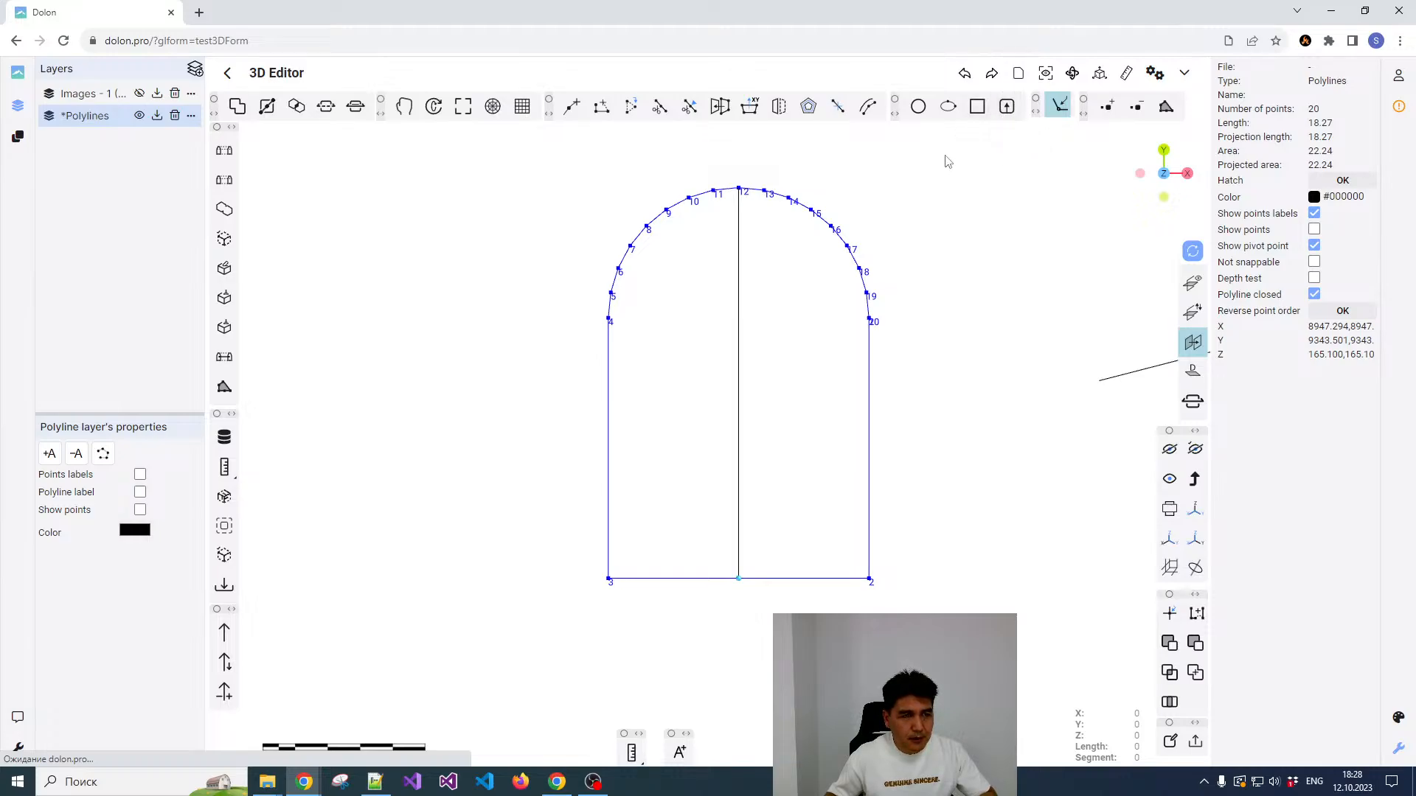
key(Escape)
click(870, 346)
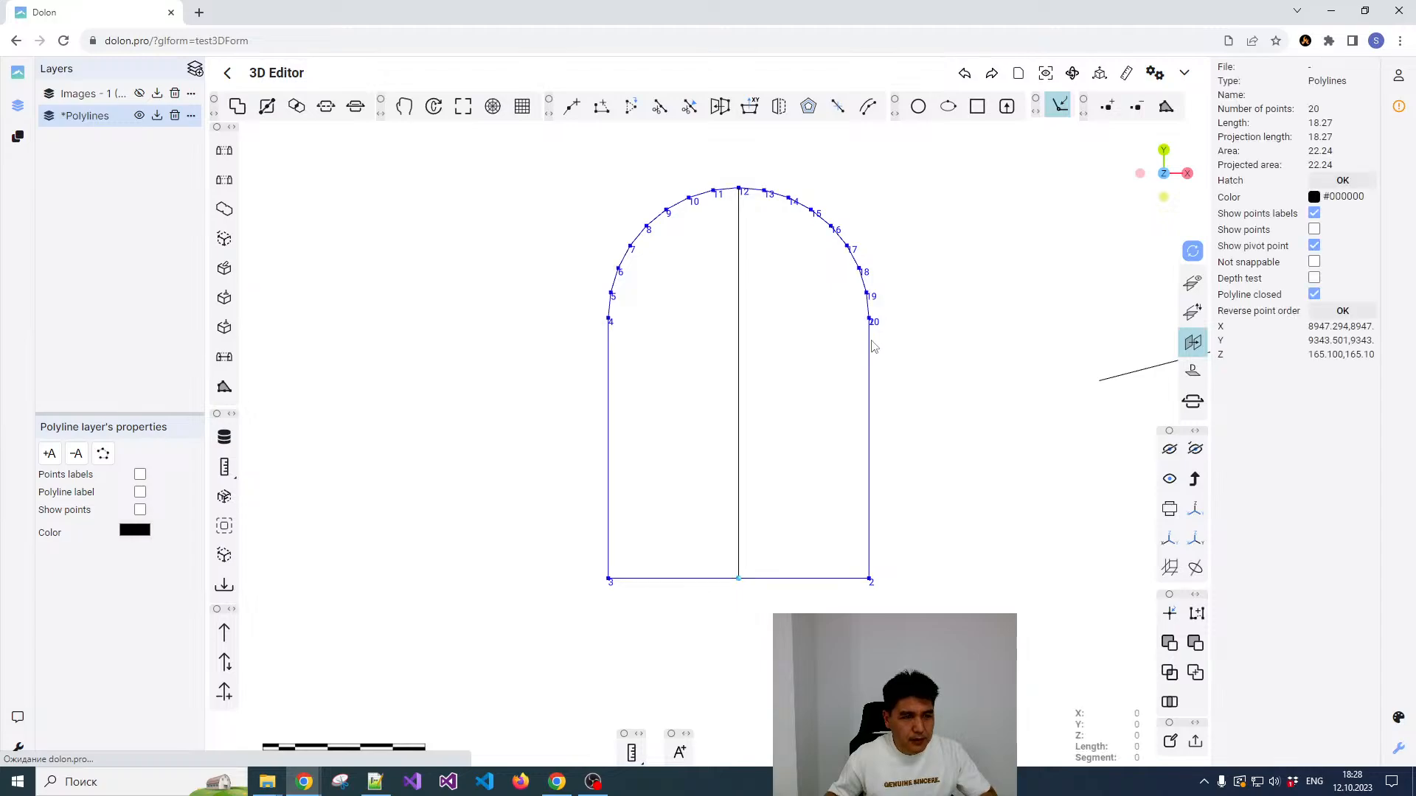
click(1006, 109)
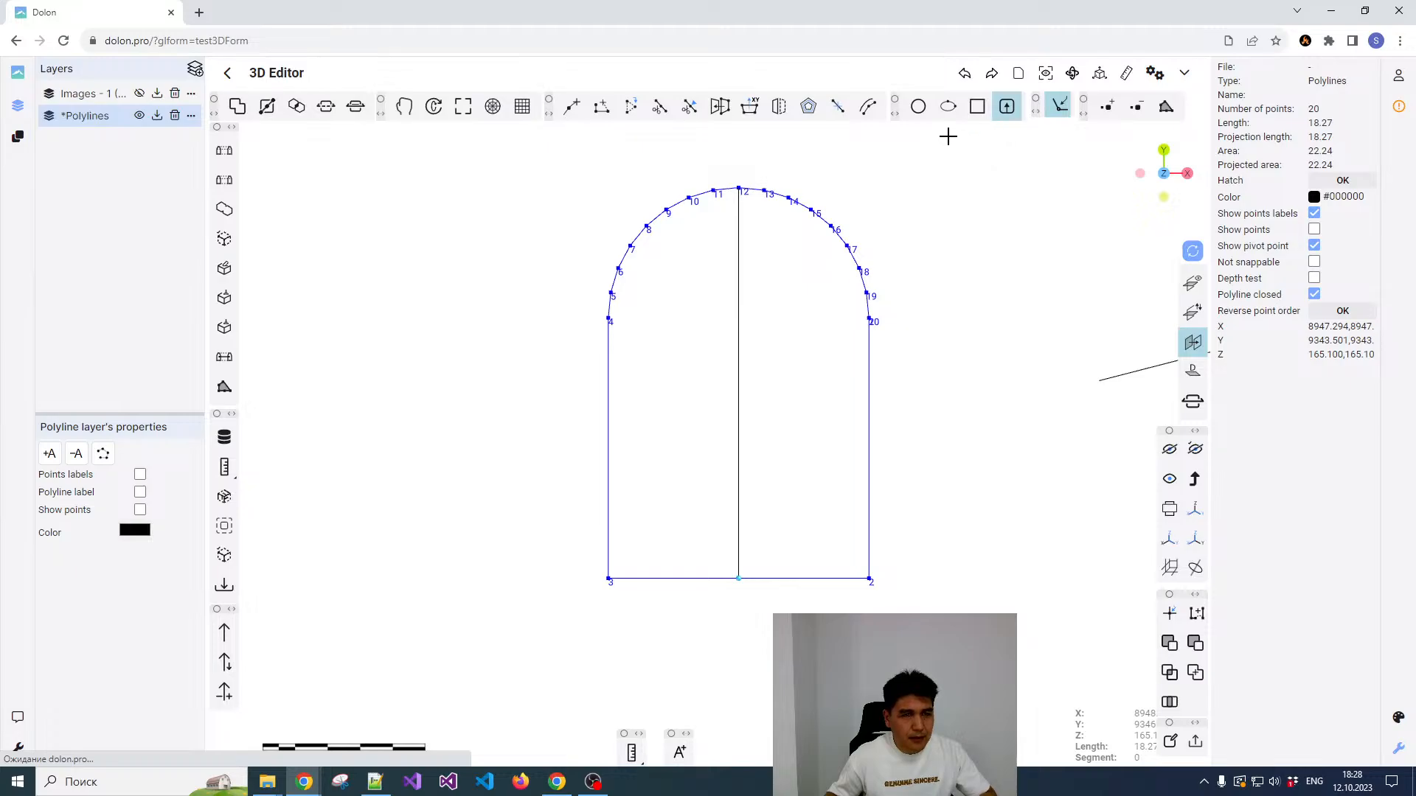
click(739, 188)
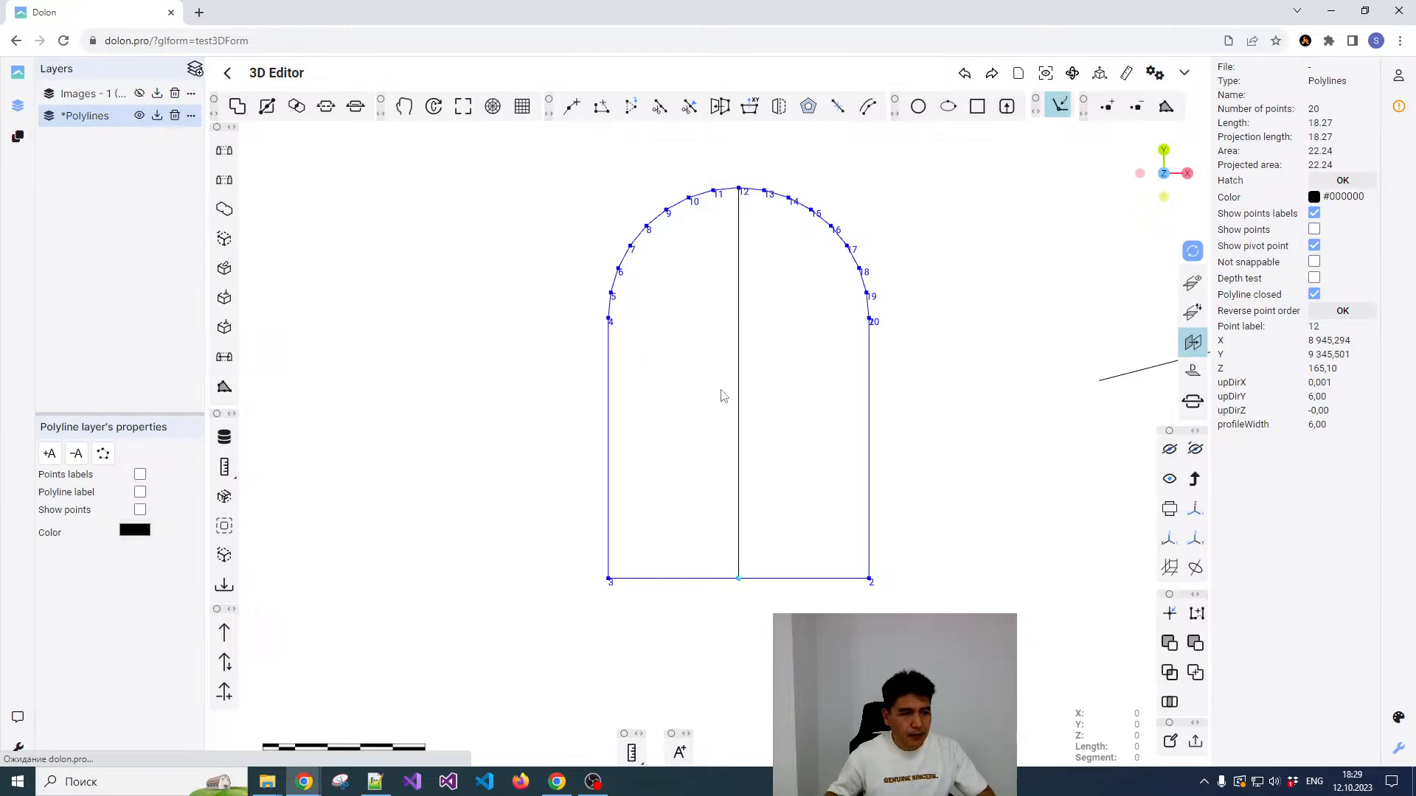
click(788, 357)
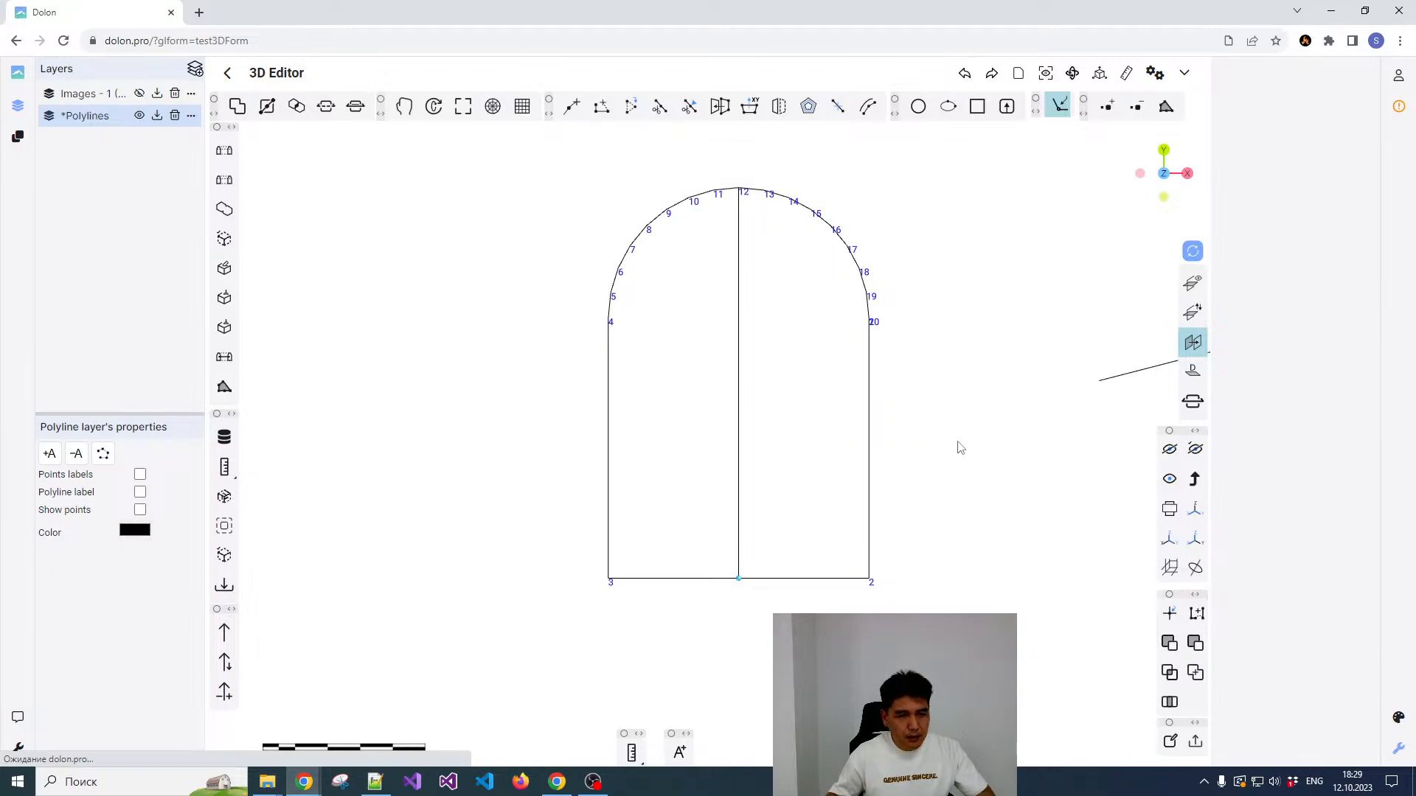
Step: Hide the point labels of the arch profile
scroll(926, 443, up, 1)
scroll(889, 475, down, 4)
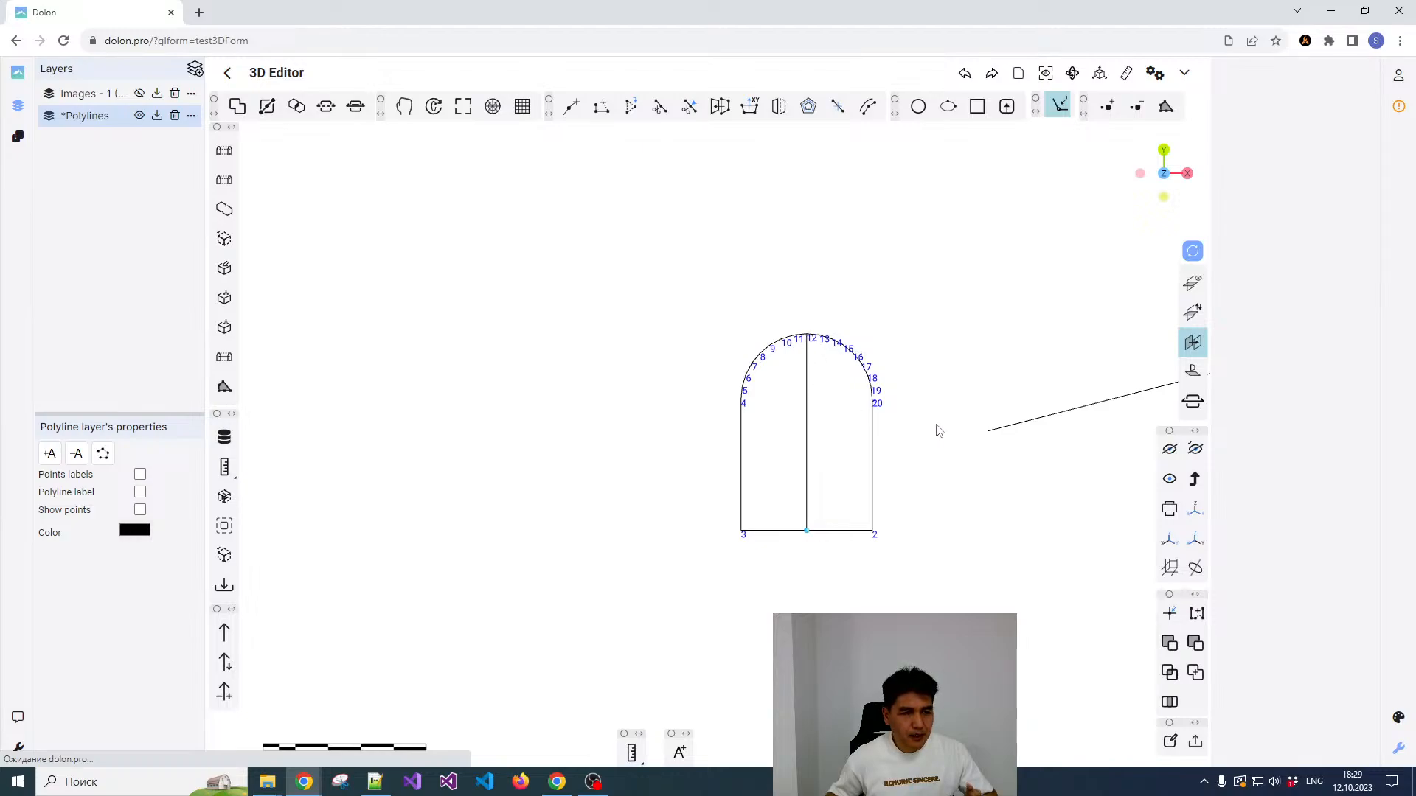
scroll(888, 362, down, 3)
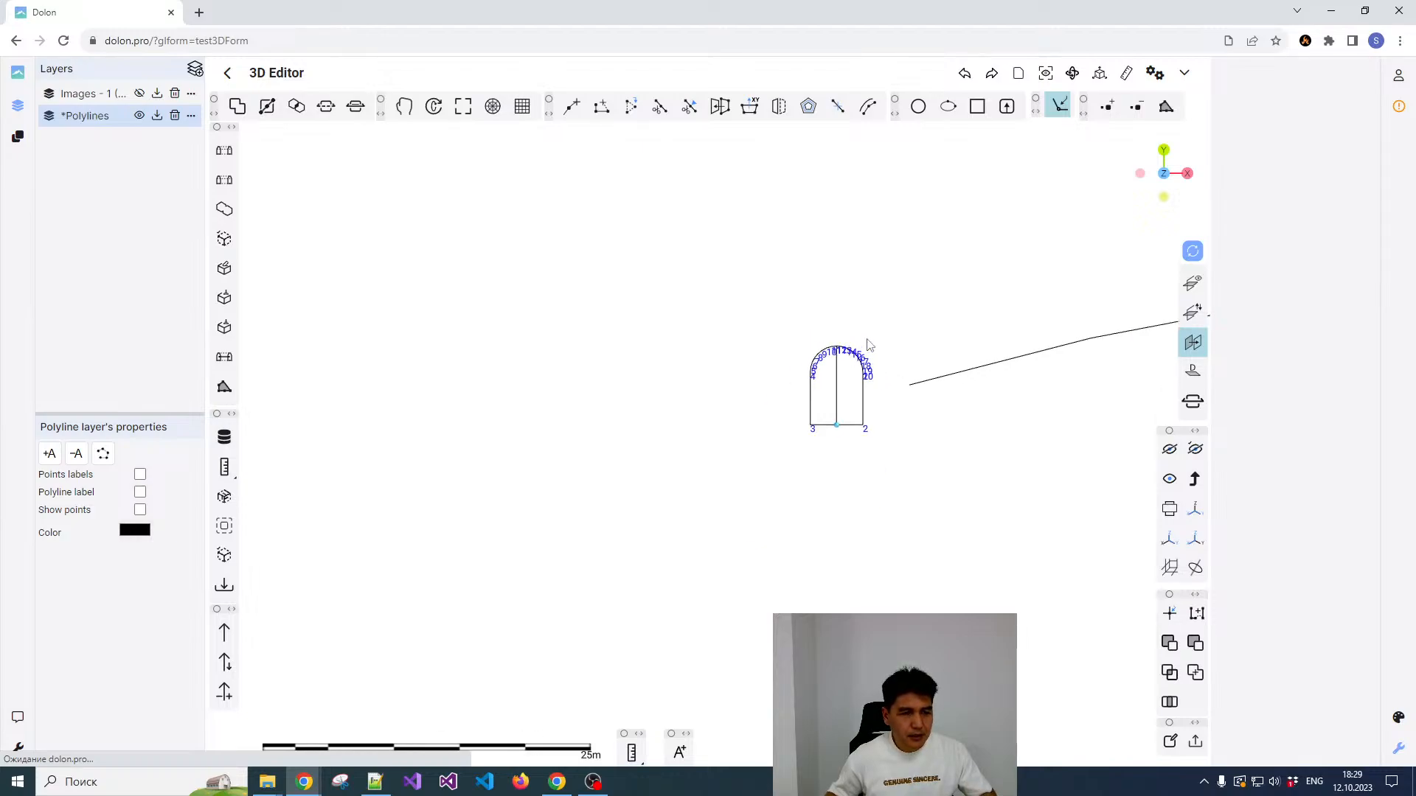
click(864, 398)
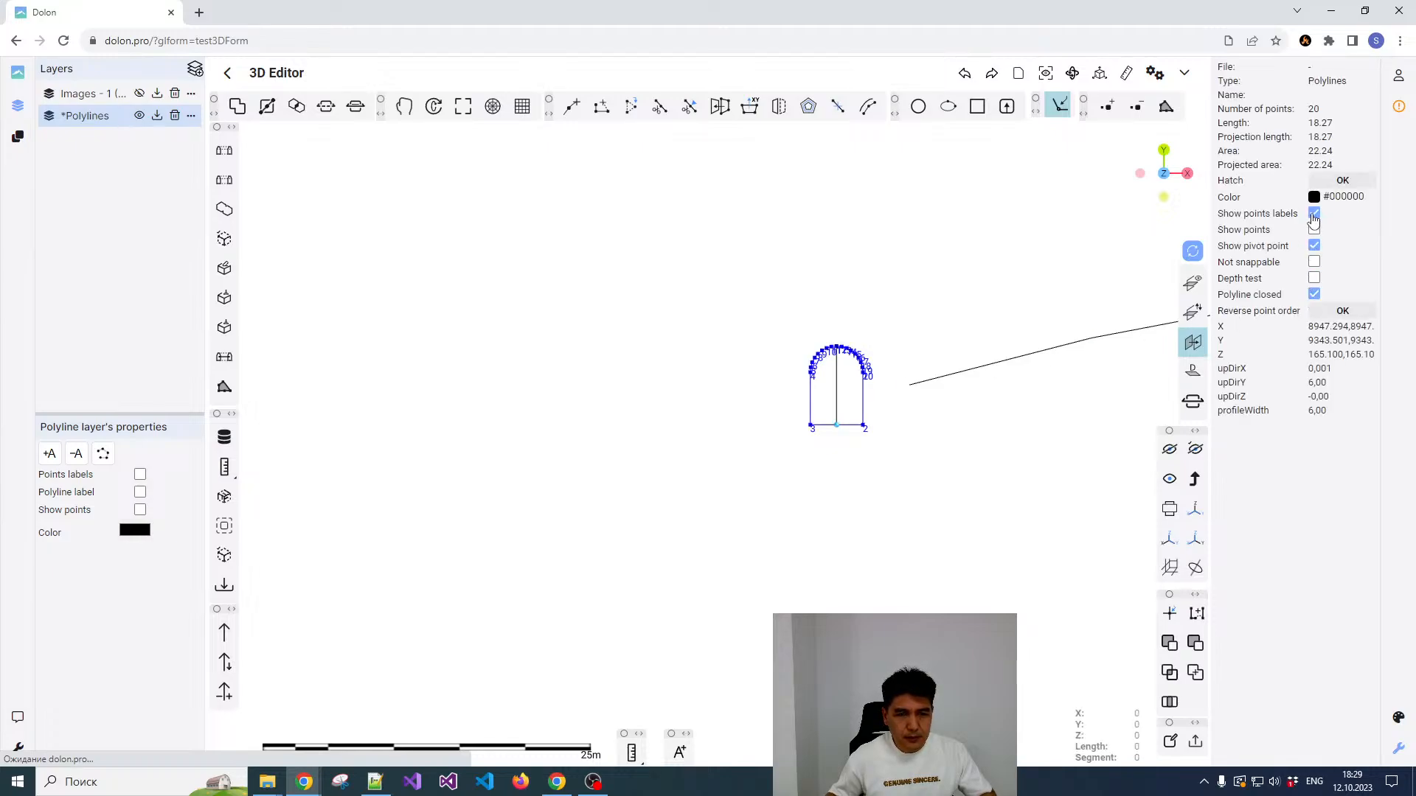
click(1314, 213)
scroll(882, 366, up, 3)
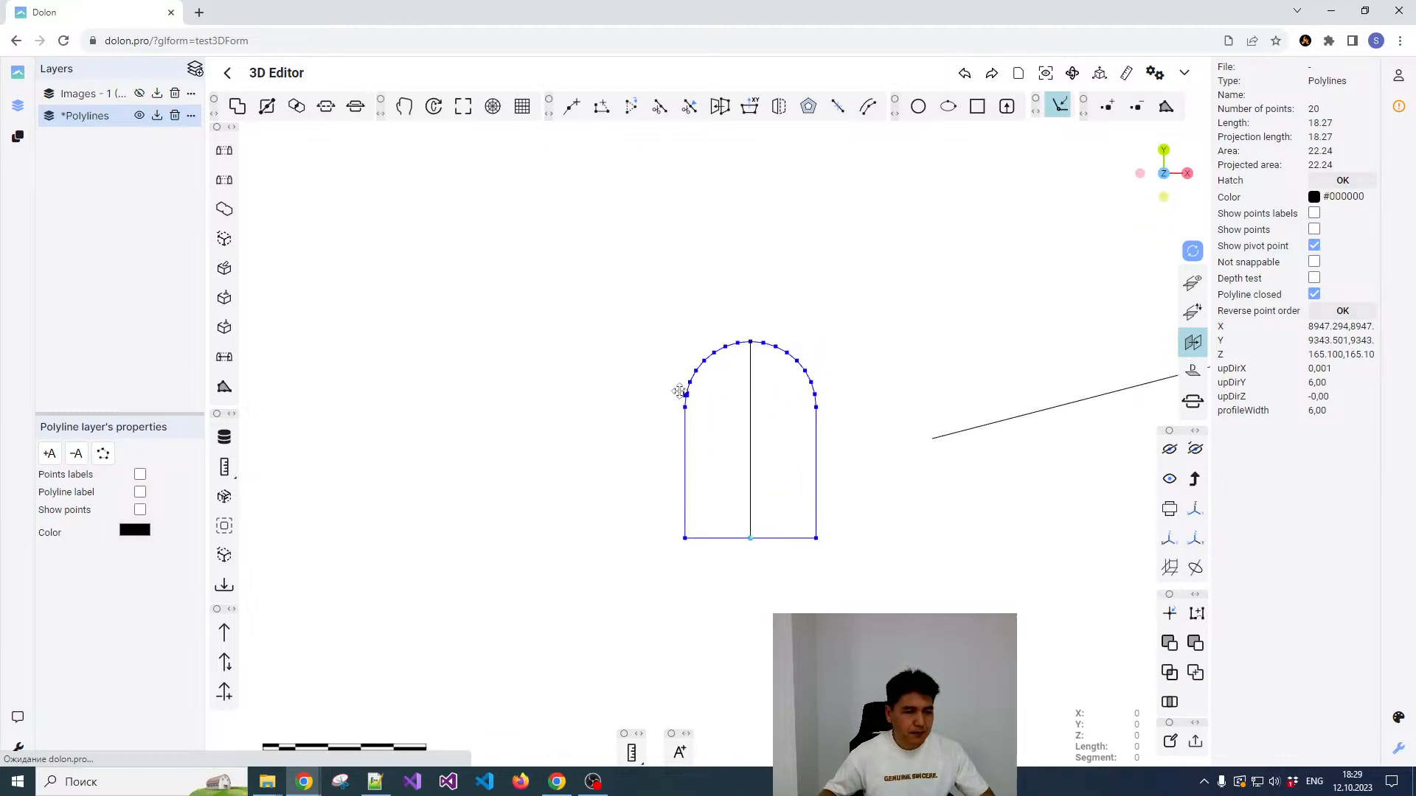
Step: Select the arch profile together with the adjacent straight drift centreline and build a tunnel mesh with Centreline to solid
scroll(666, 387, down, 4)
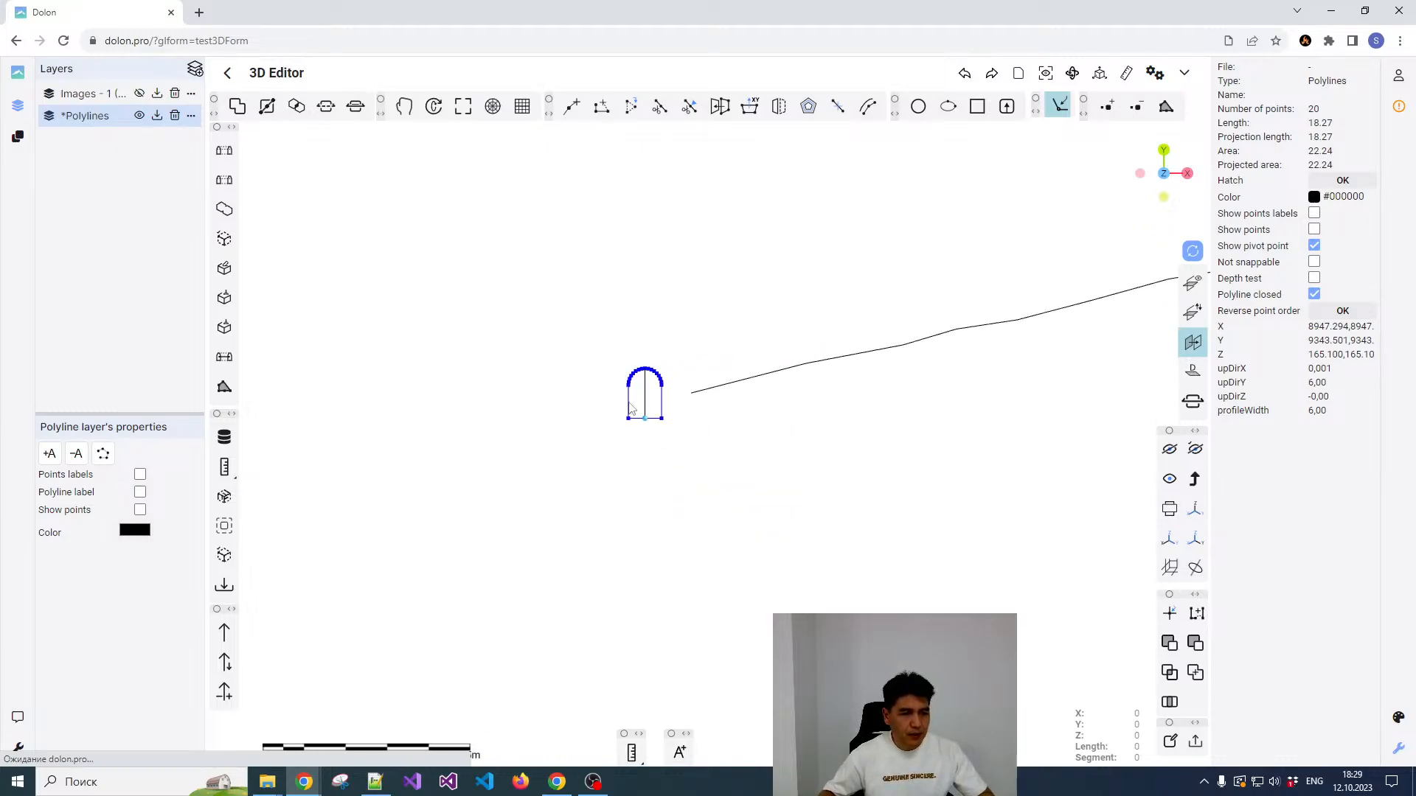
click(735, 389)
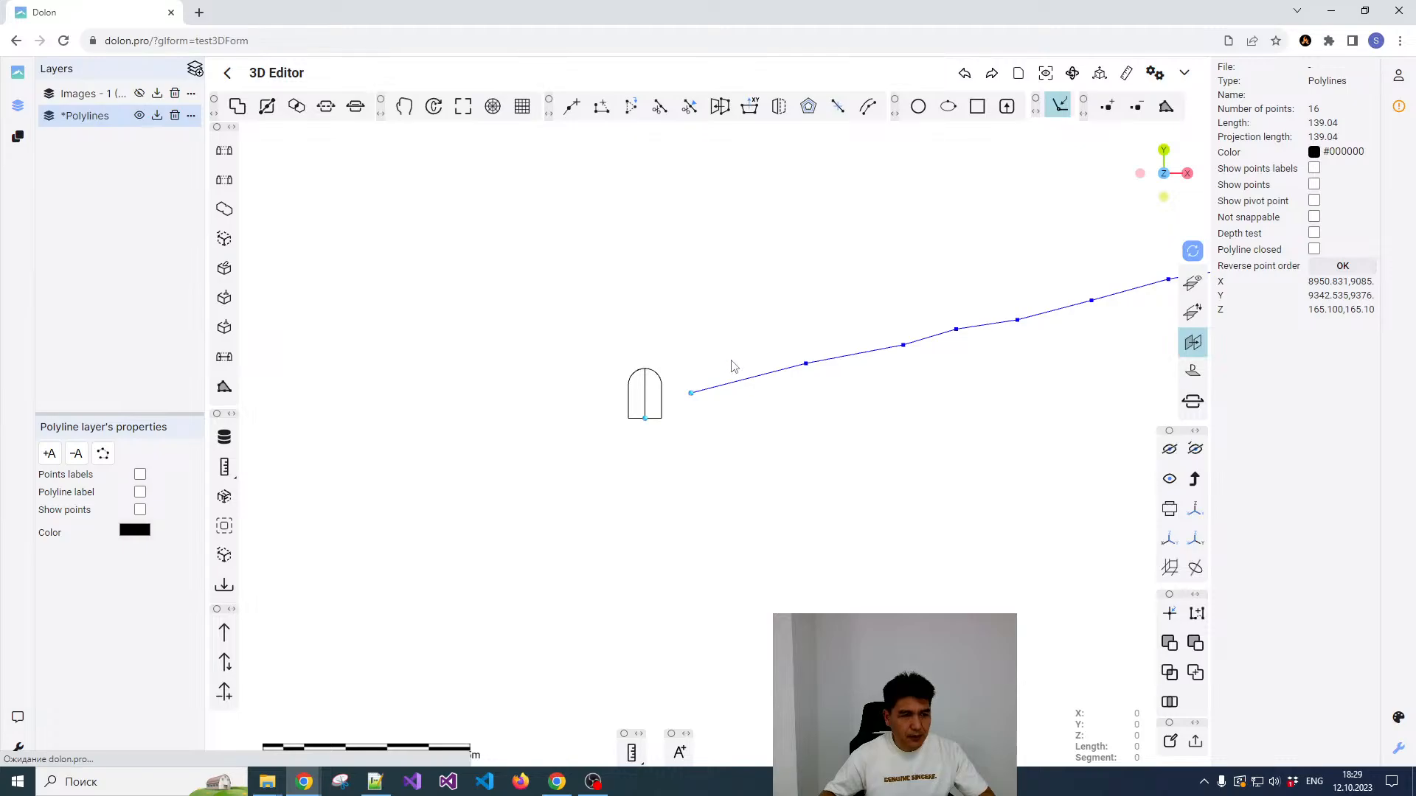
scroll(721, 359, up, 2)
scroll(667, 380, down, 1)
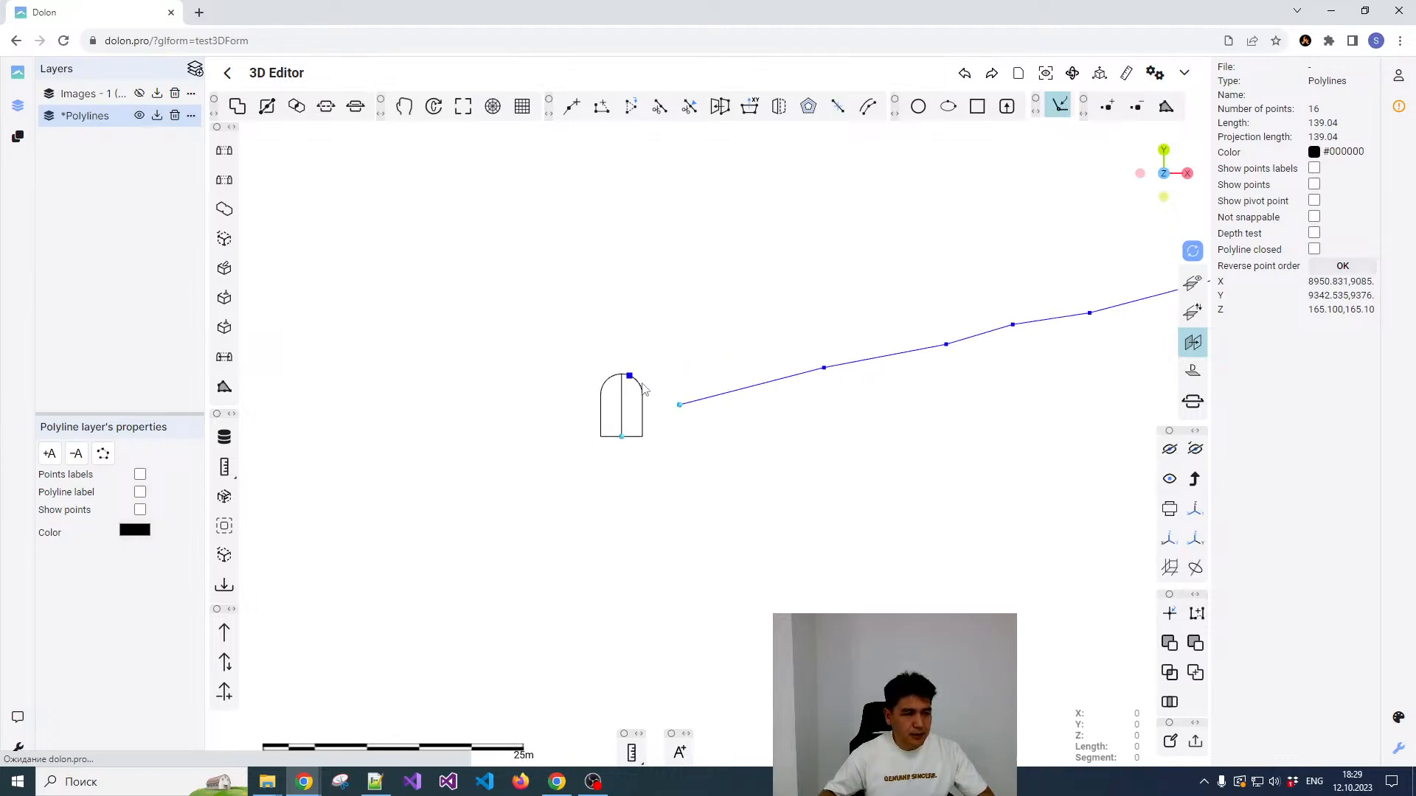
click(642, 389)
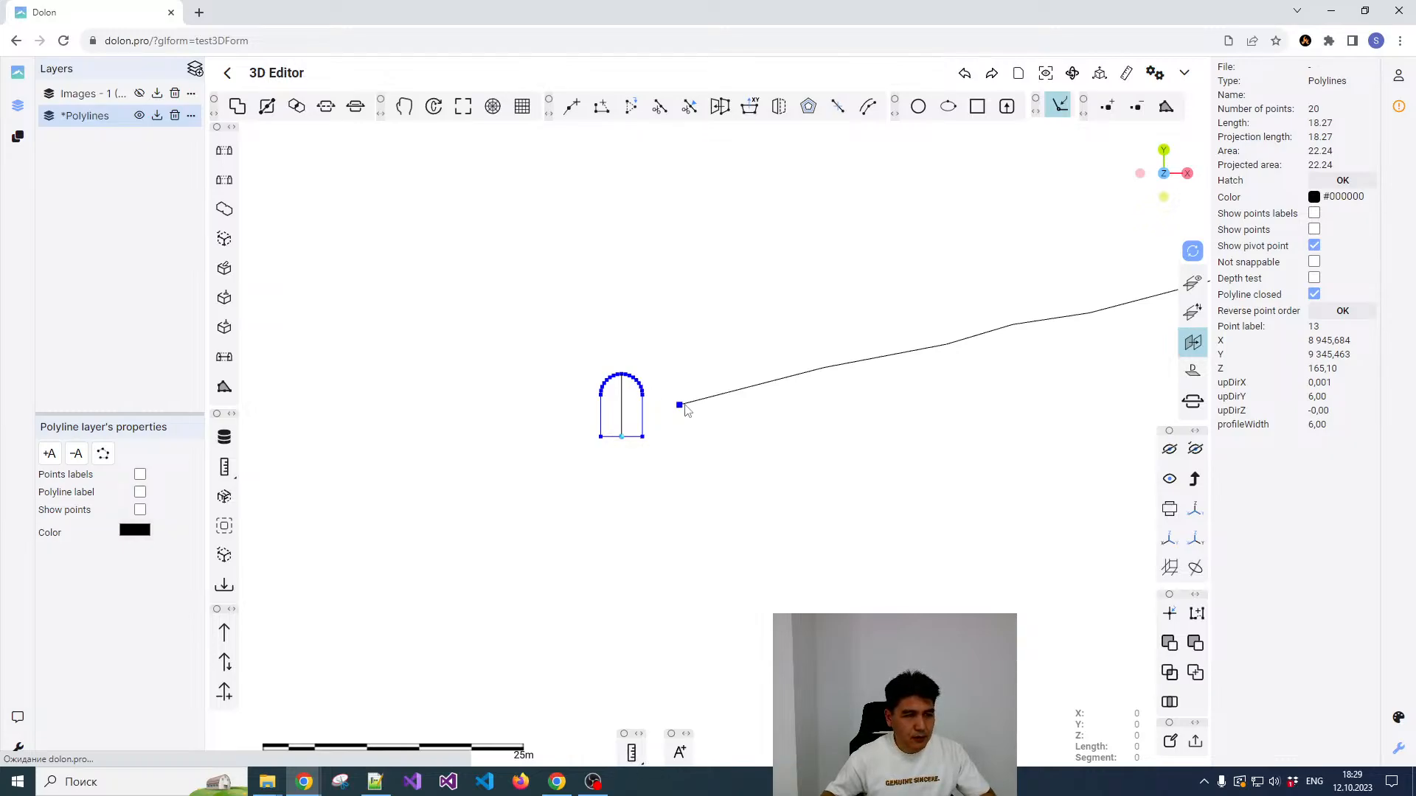
click(691, 380)
click(642, 406)
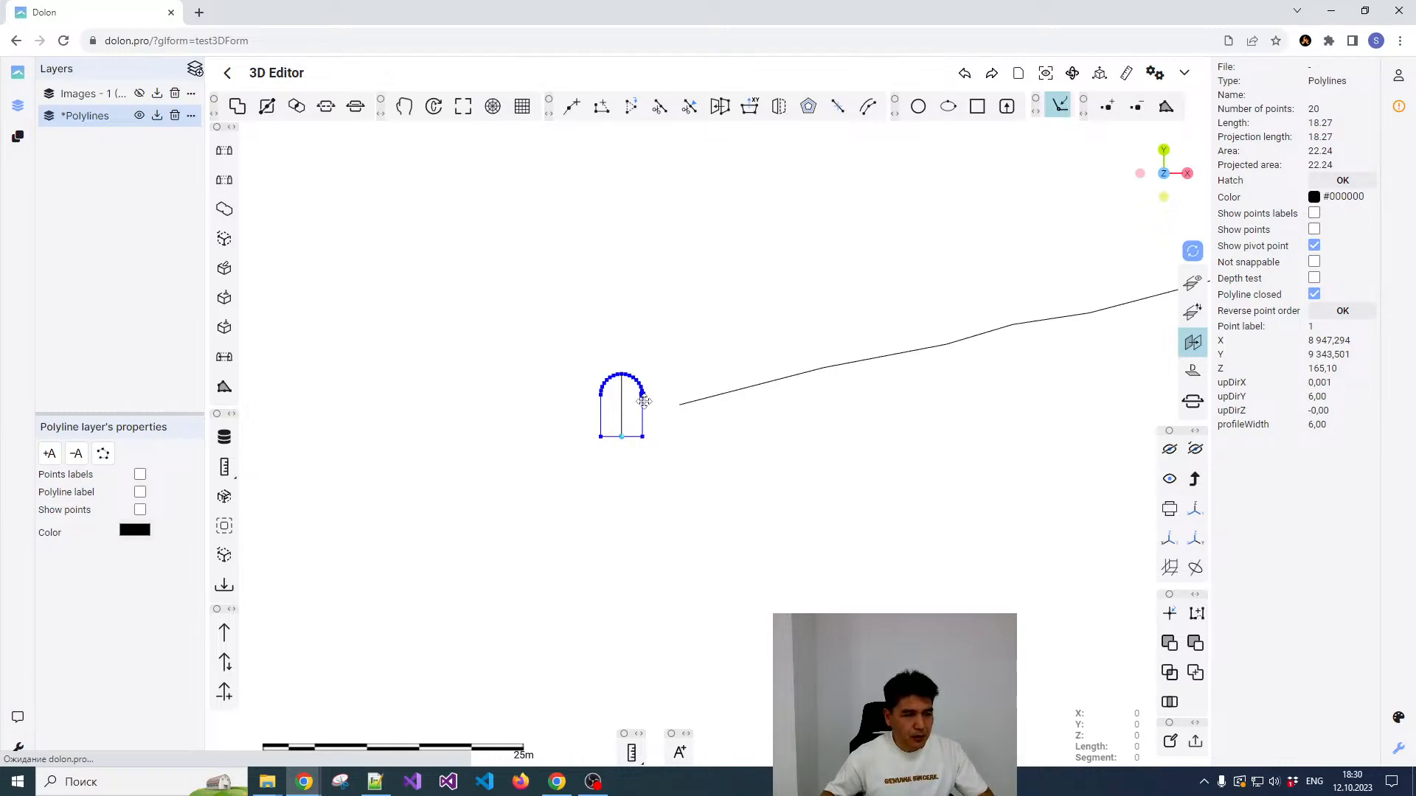
click(691, 408)
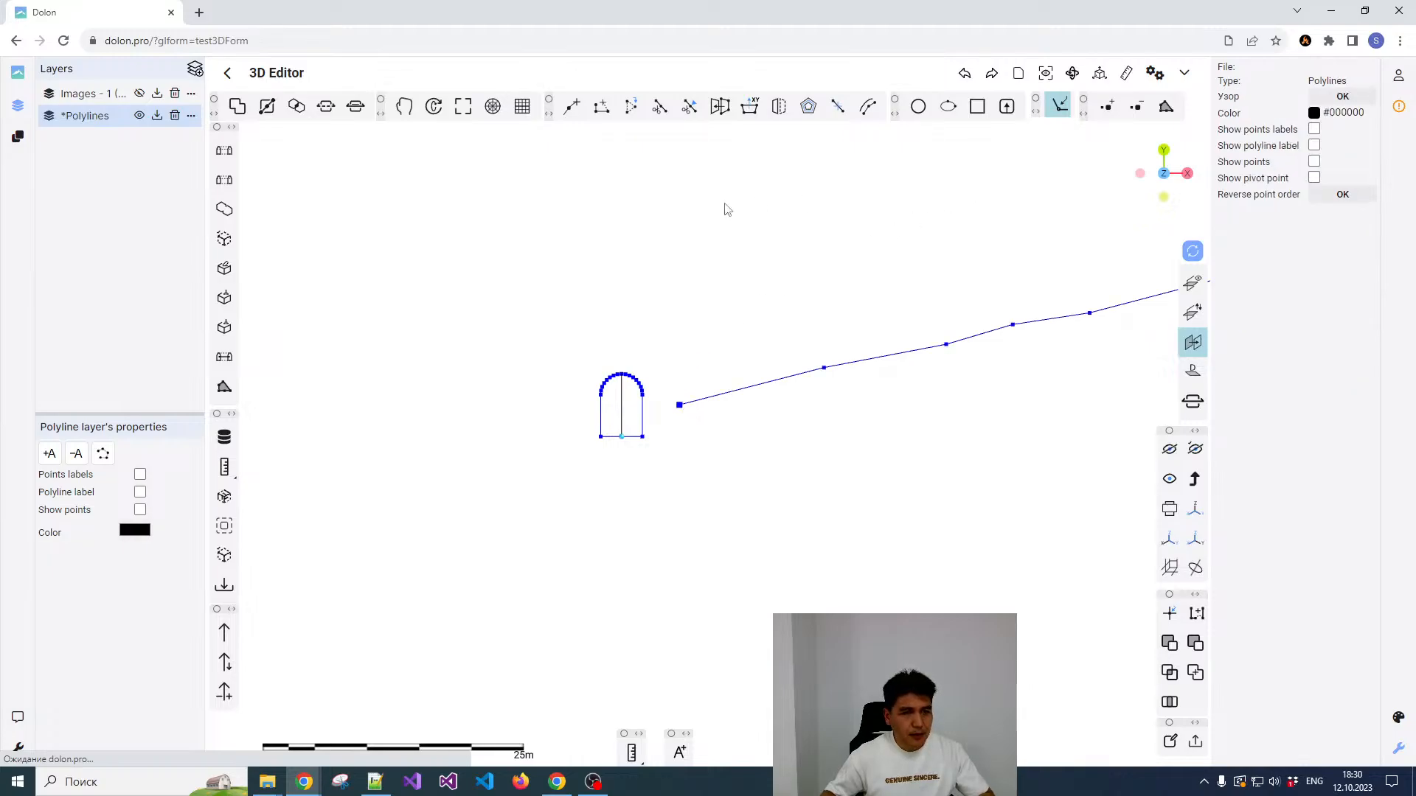
click(223, 362)
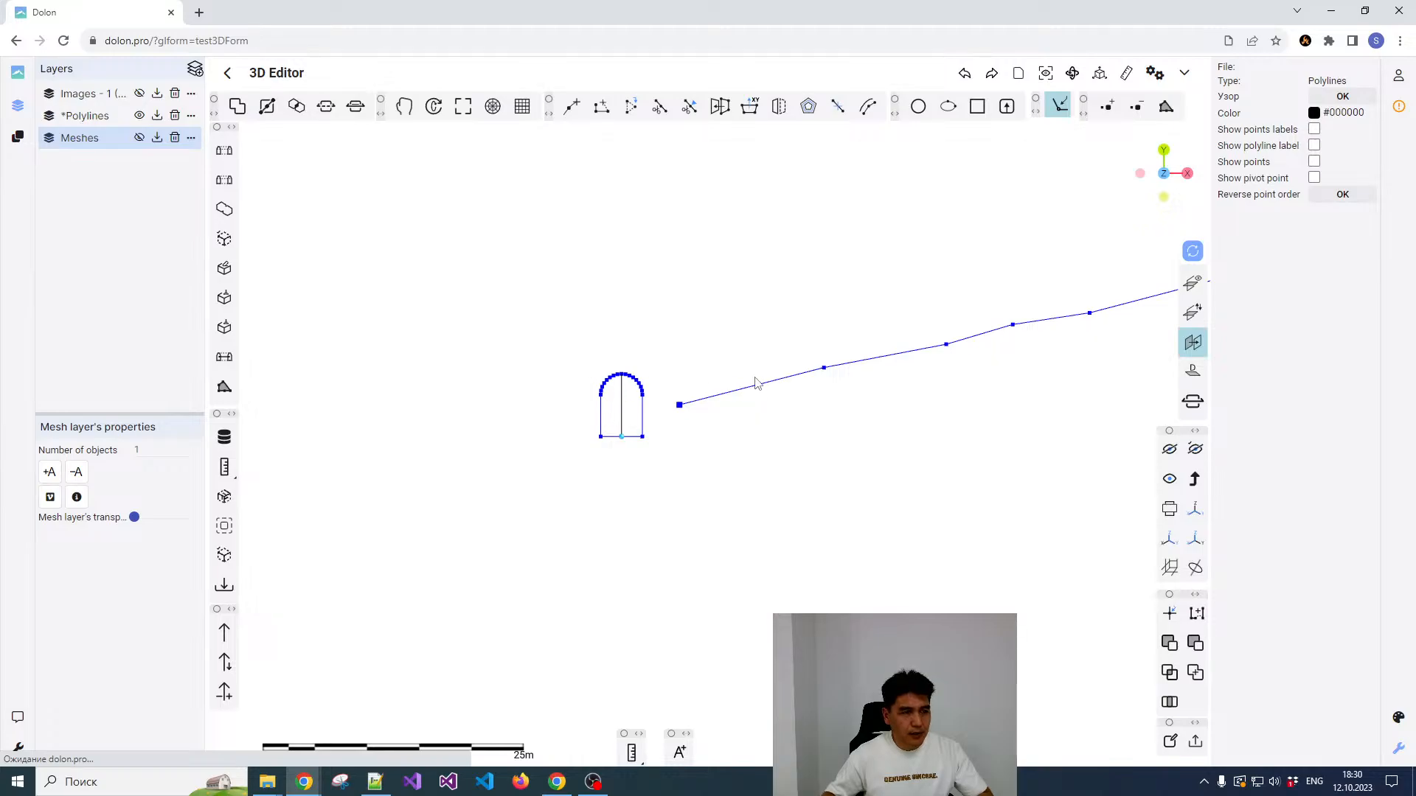
Step: Make the Meshes layer visible to display the tunnel along the centreline
scroll(662, 417, down, 4)
scroll(736, 403, up, 1)
scroll(723, 413, down, 2)
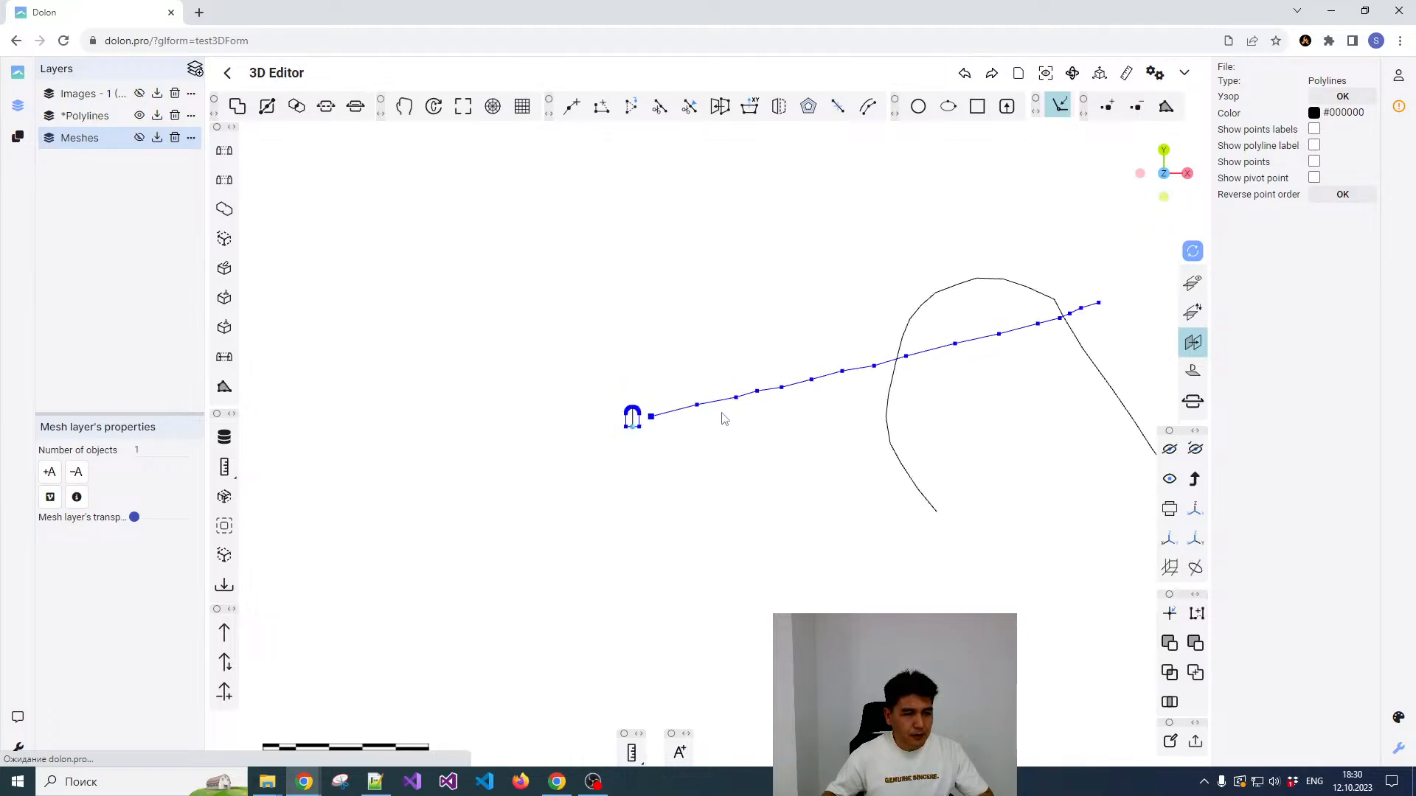
scroll(713, 421, up, 3)
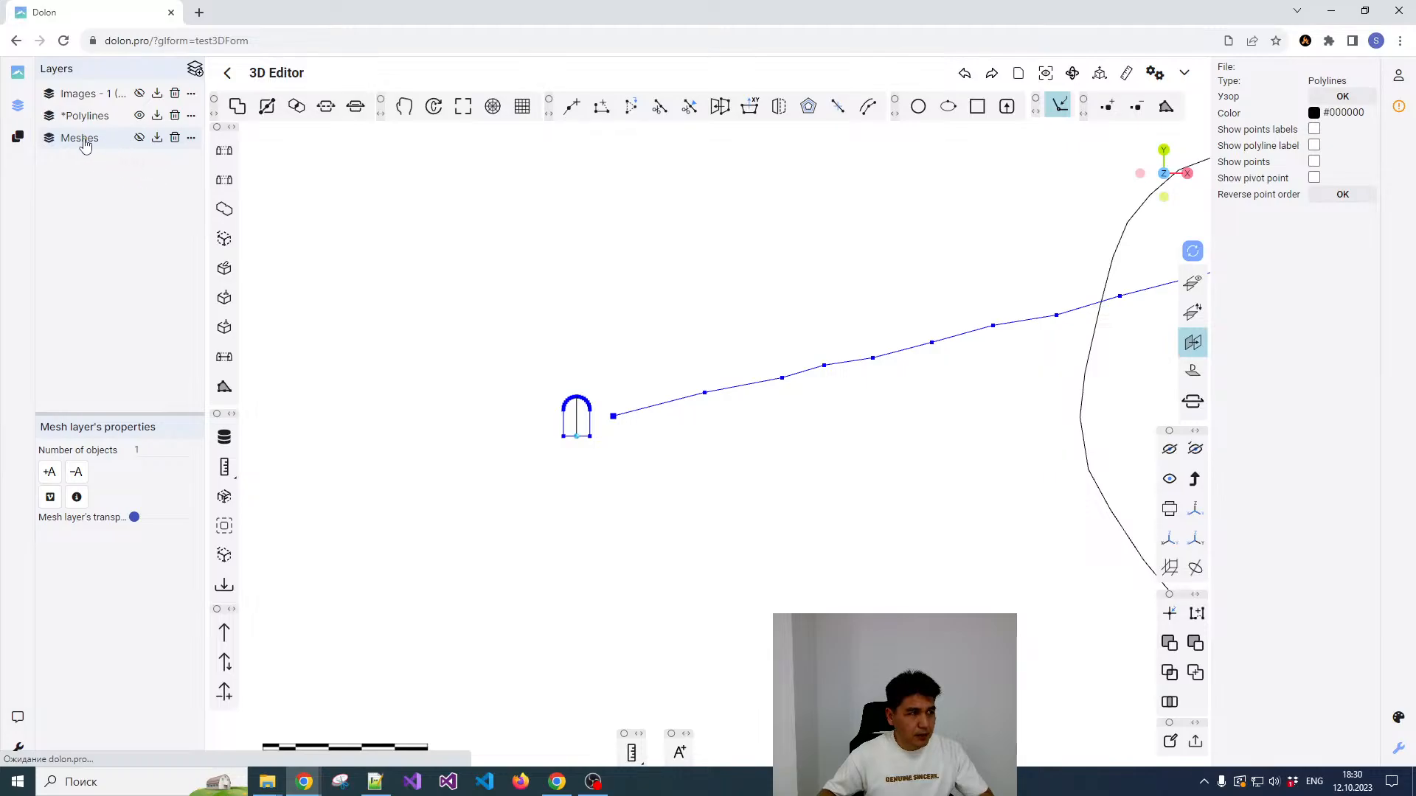
click(140, 138)
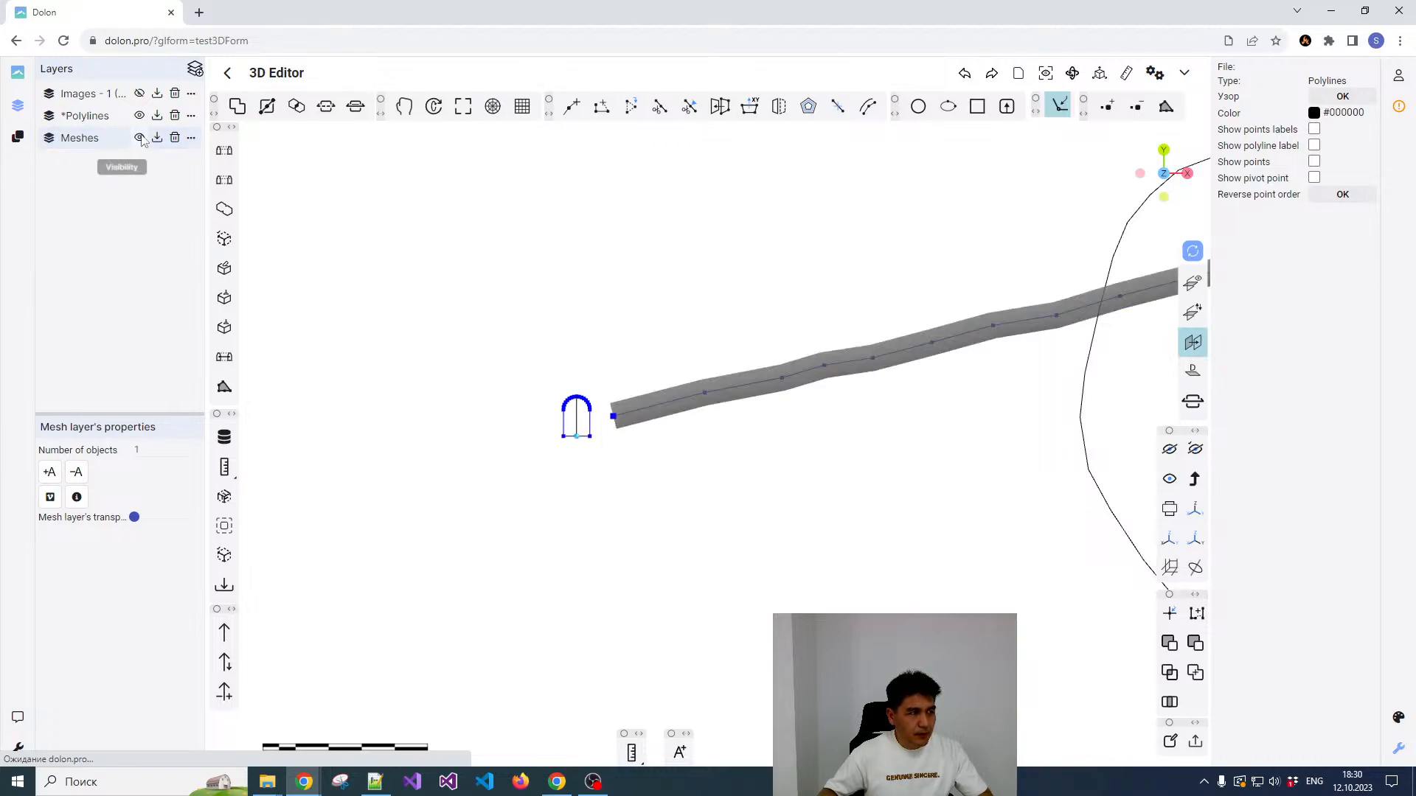
scroll(743, 394, up, 4)
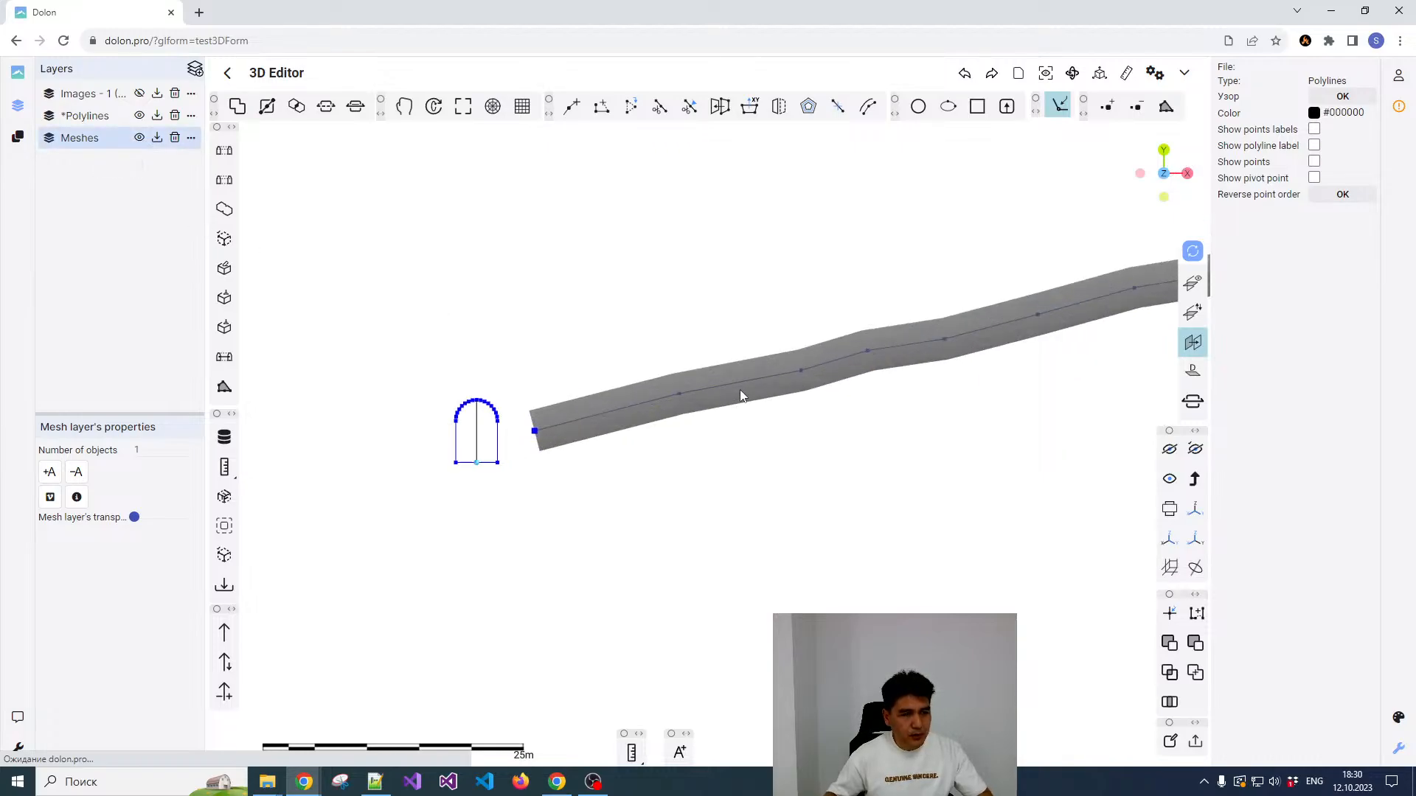
Step: Select the tunnel mesh and examine its shape in 3D from the side, clearing the selection again
click(720, 397)
scroll(805, 441, down, 5)
drag(899, 473, 807, 327)
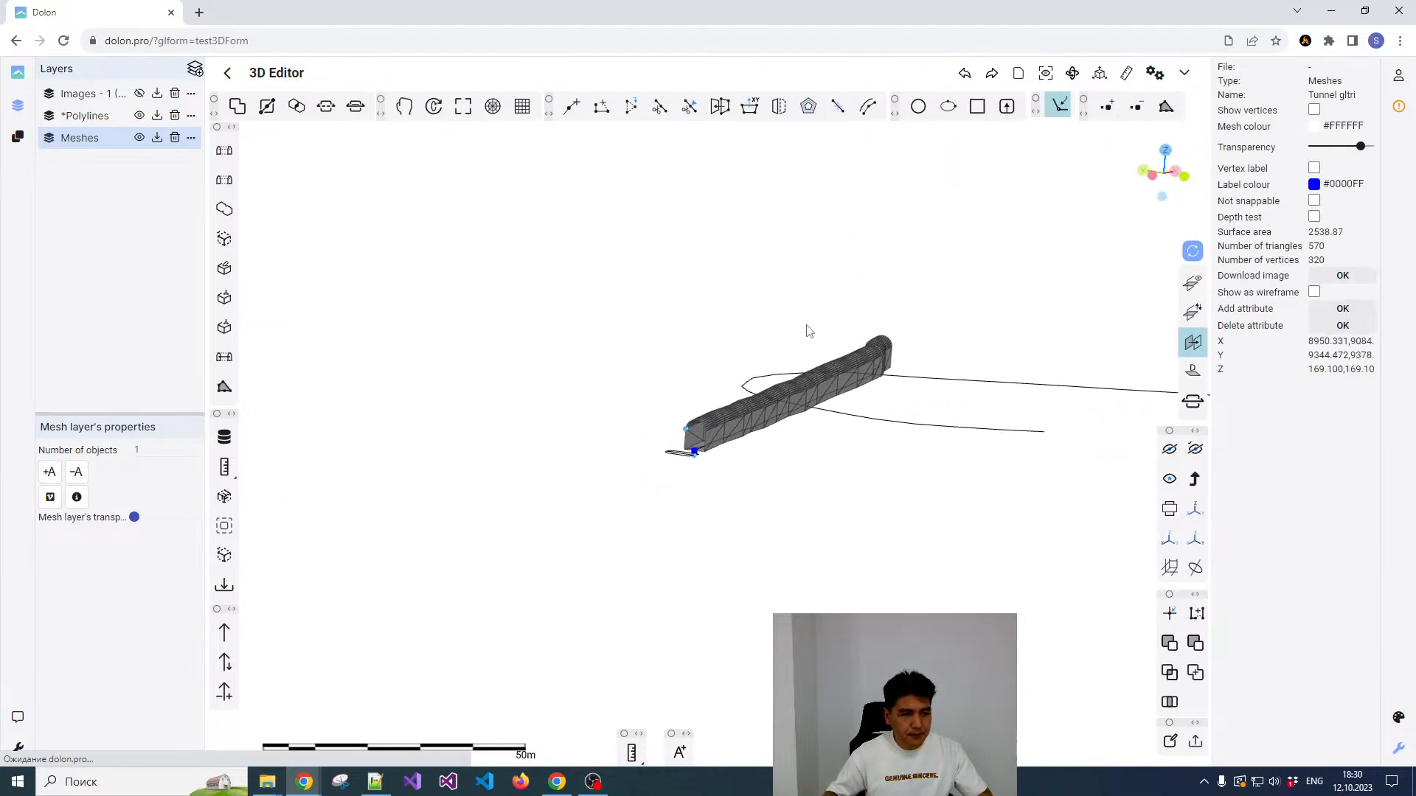
scroll(695, 431, up, 8)
scroll(719, 437, down, 4)
drag(722, 436, 672, 449)
scroll(708, 437, down, 4)
scroll(650, 441, down, 5)
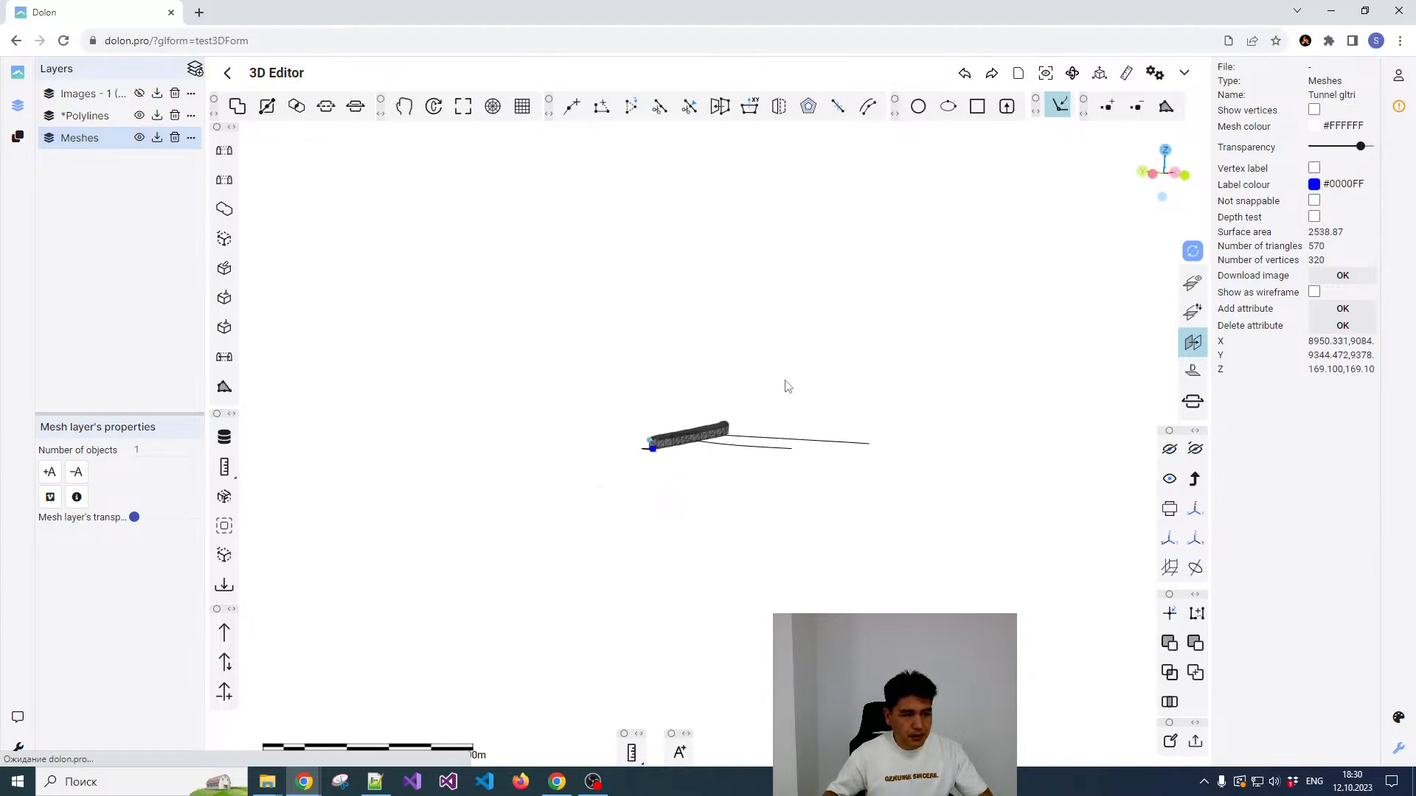
scroll(785, 384, down, 2)
key(Escape)
scroll(755, 382, up, 4)
drag(772, 352, 772, 378)
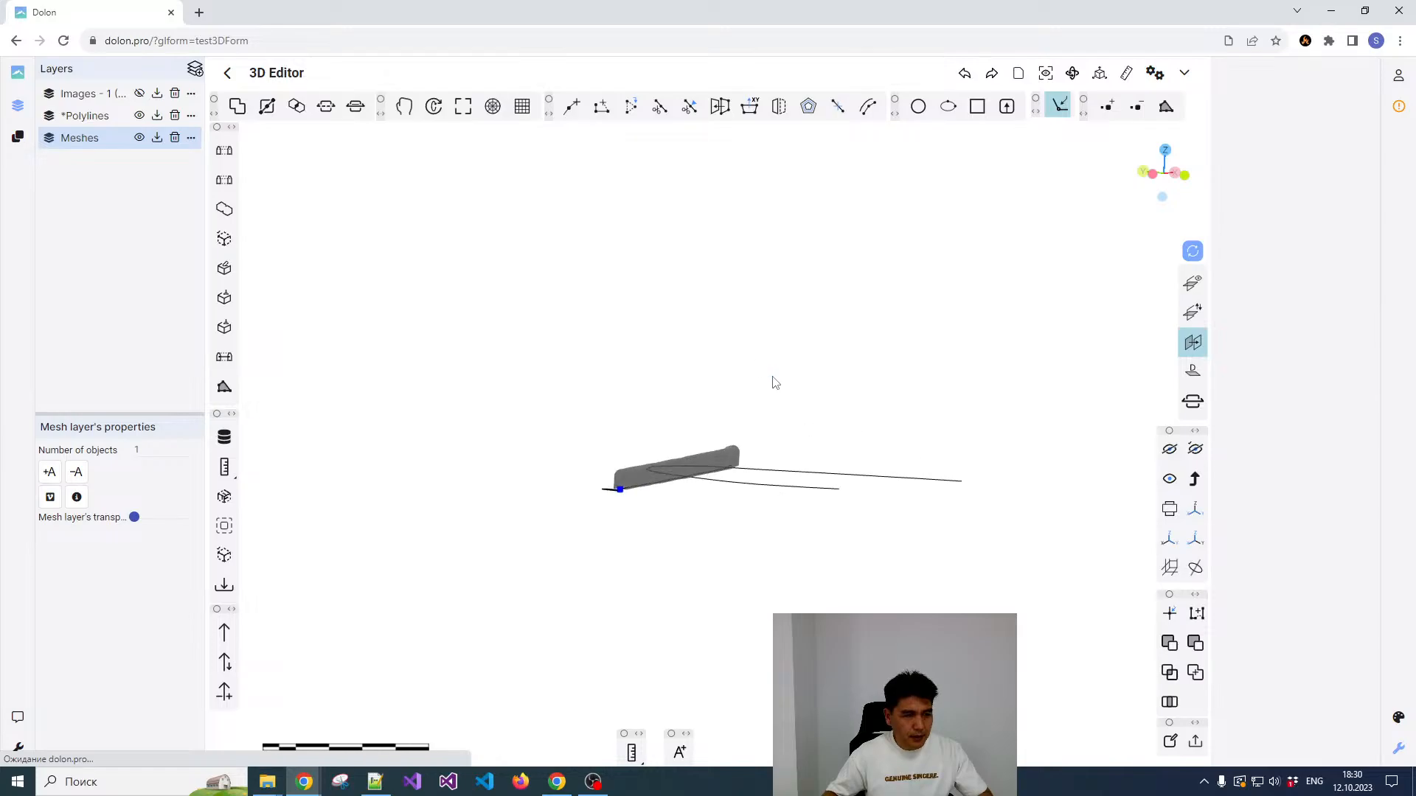
right_drag(772, 378, 725, 444)
Step: Smooth the curved drift centreline with Smooth polyline, using a smoothing angle of 160 degrees
click(663, 422)
scroll(731, 373, up, 1)
middle_drag(730, 374, 800, 395)
drag(801, 400, 798, 451)
click(798, 452)
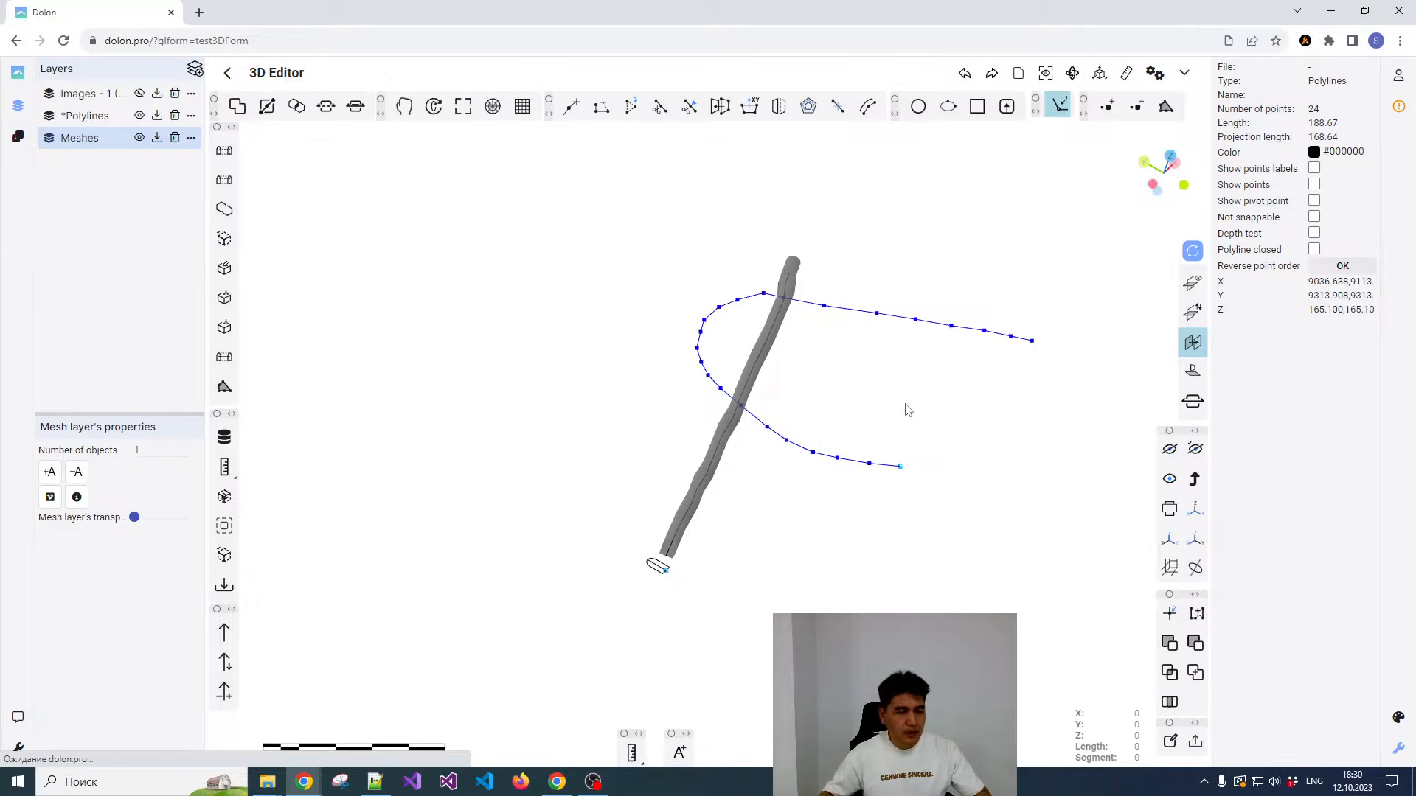
drag(947, 401, 782, 490)
scroll(858, 454, down, 3)
scroll(730, 422, up, 3)
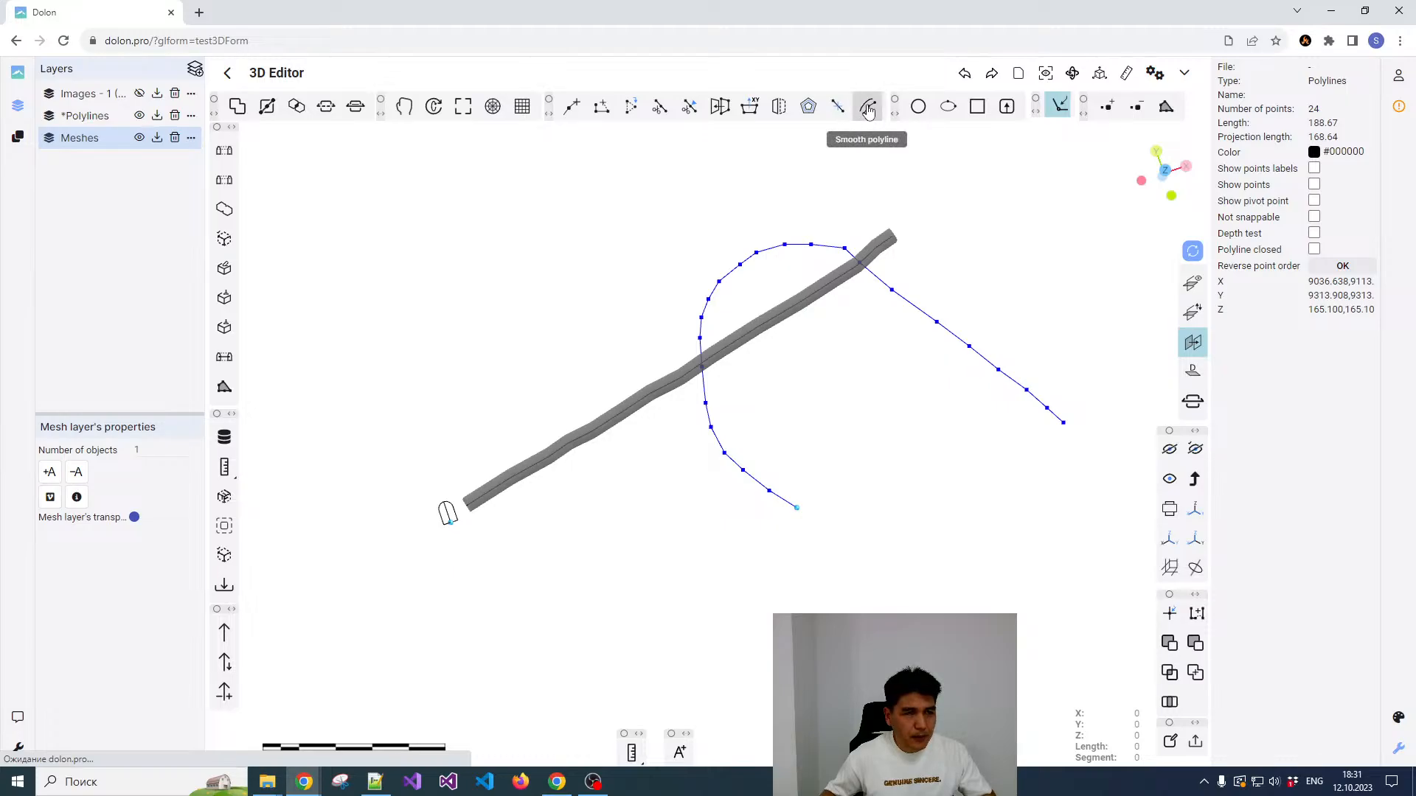
click(868, 109)
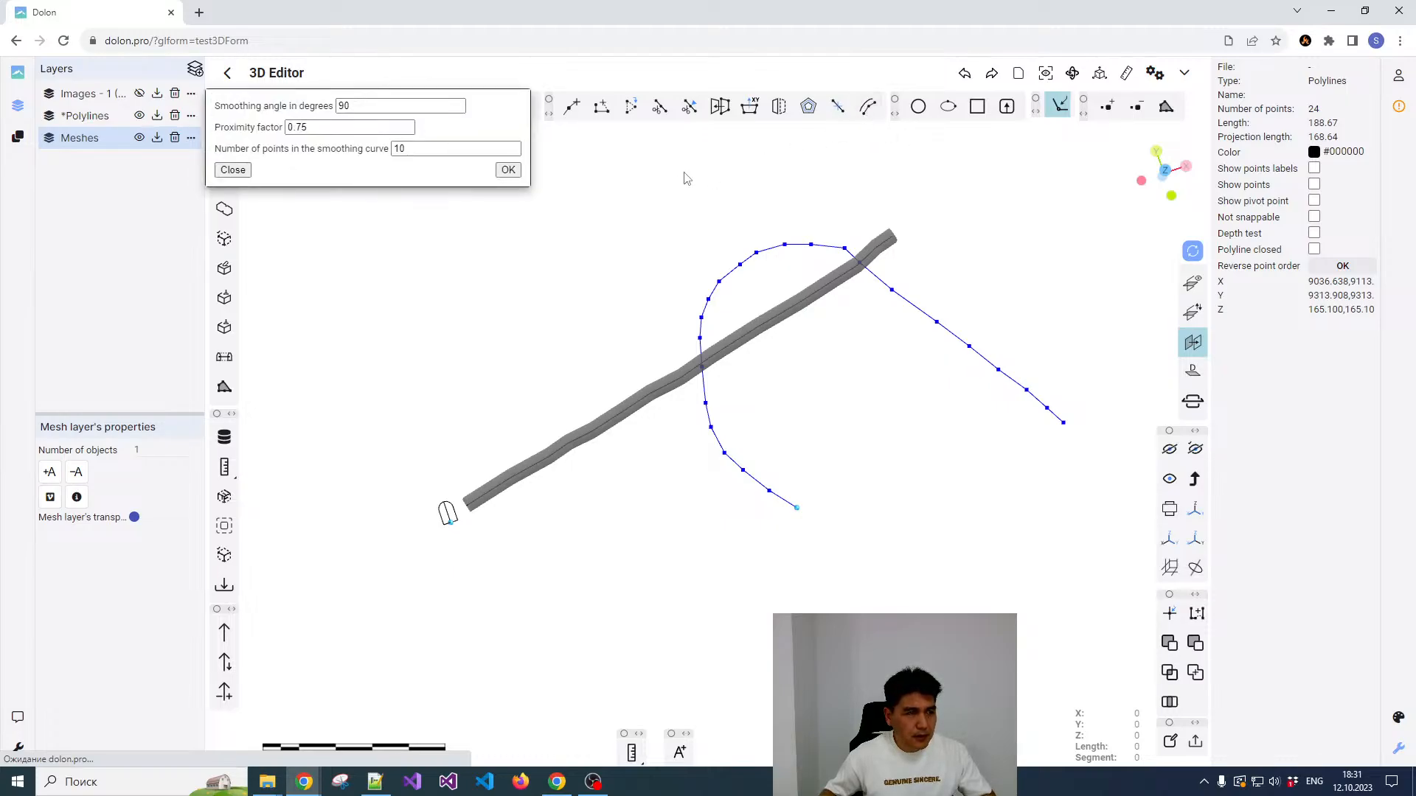
click(374, 103)
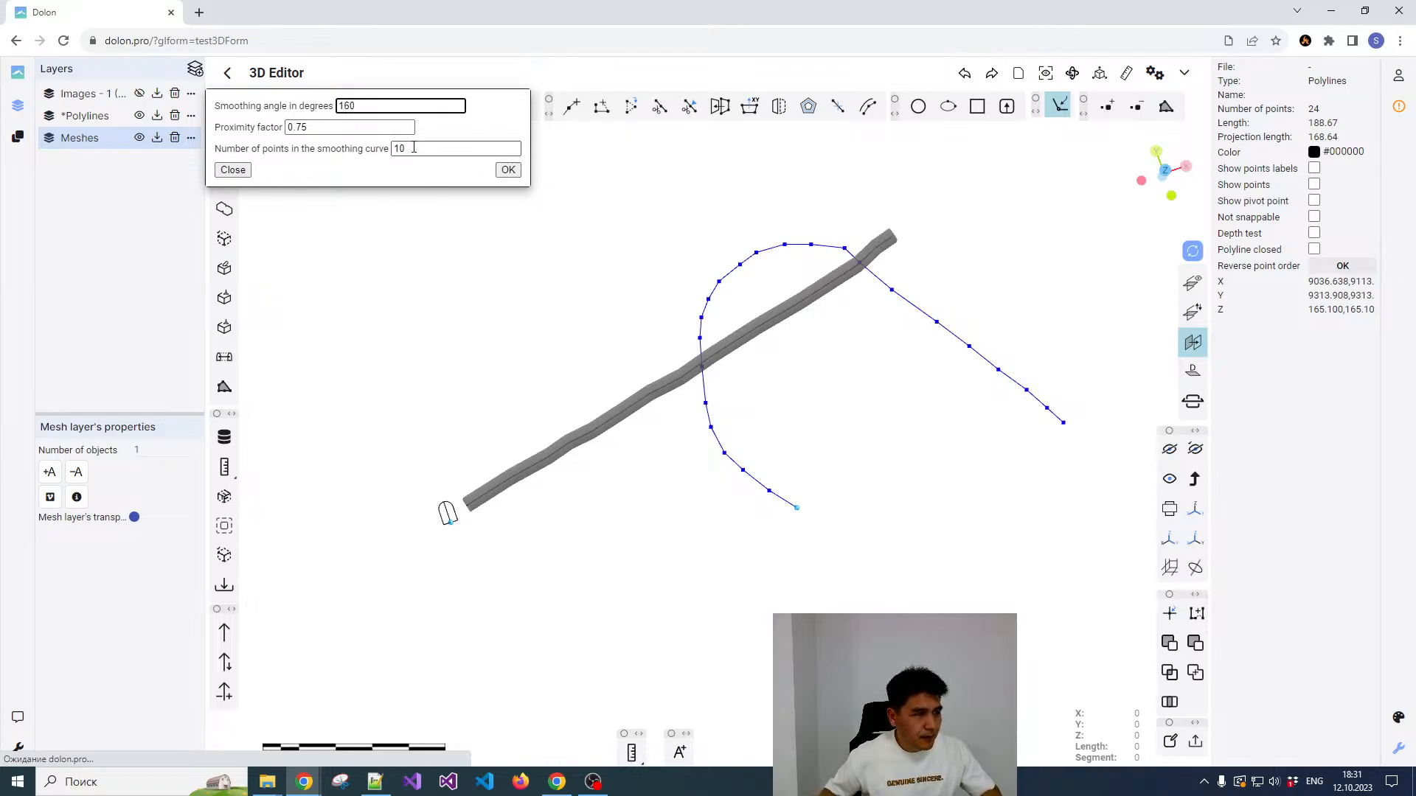
click(508, 170)
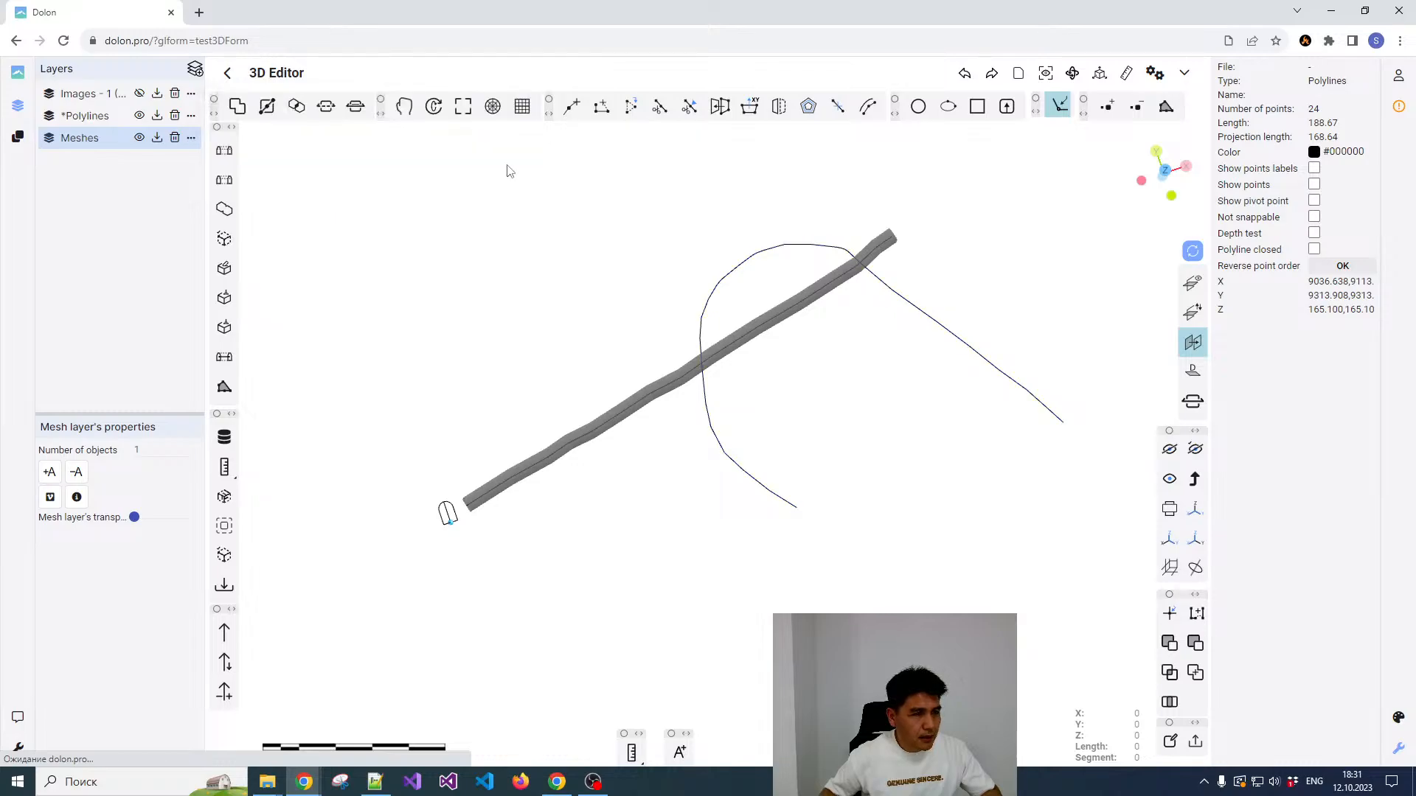
Step: Examine the points of the smoothed curved centreline around its bends, and clear the selection
scroll(787, 275, up, 3)
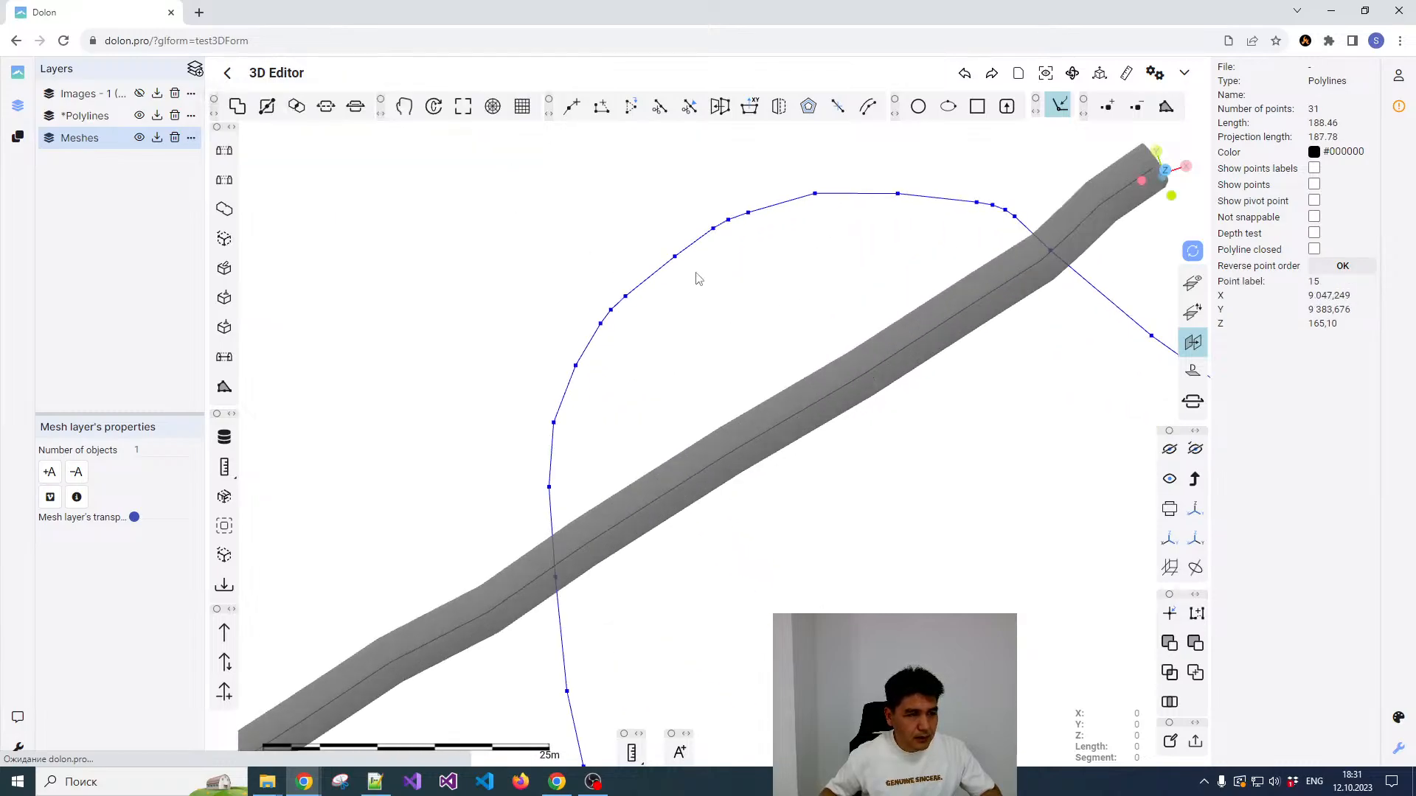
scroll(642, 291, down, 2)
scroll(789, 270, up, 4)
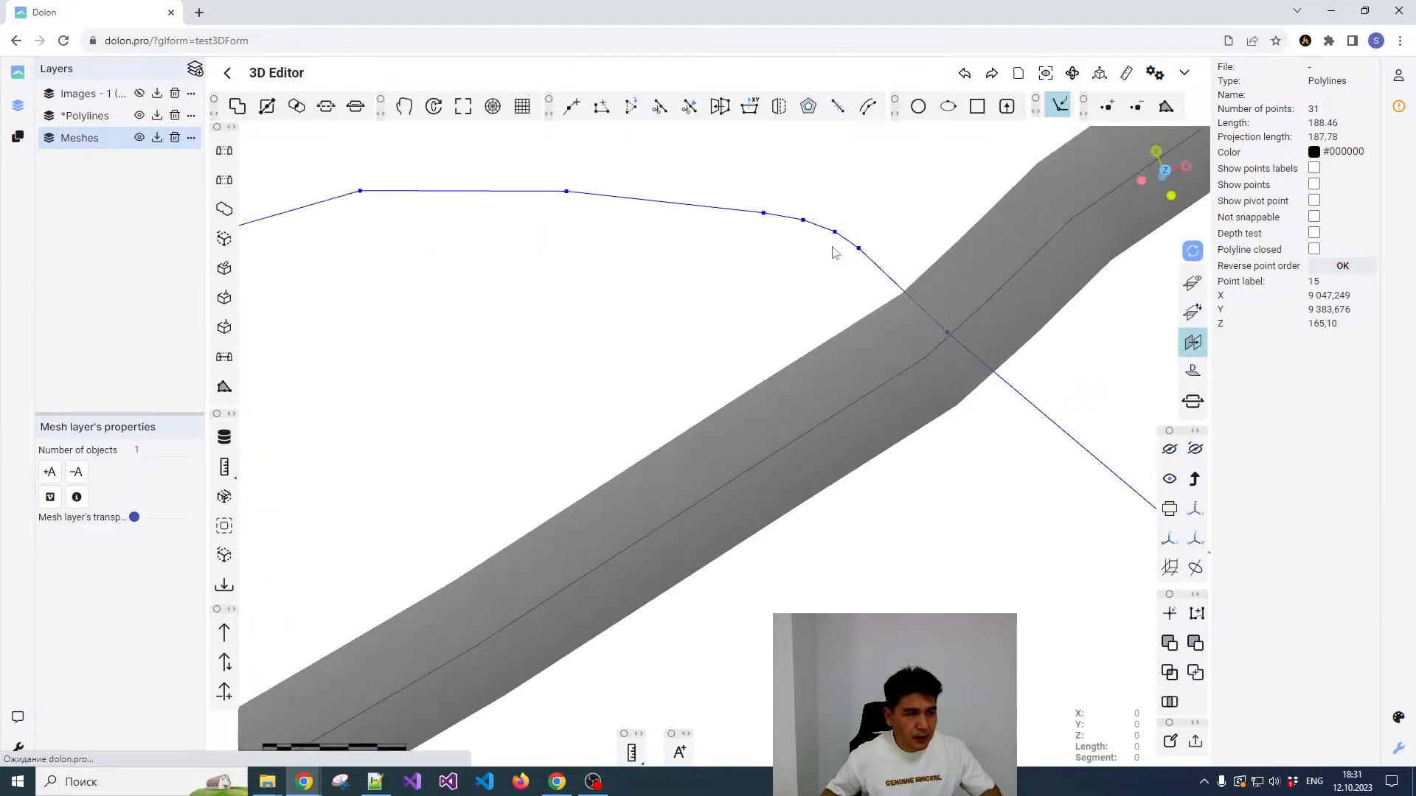
scroll(825, 245, down, 3)
scroll(824, 243, down, 3)
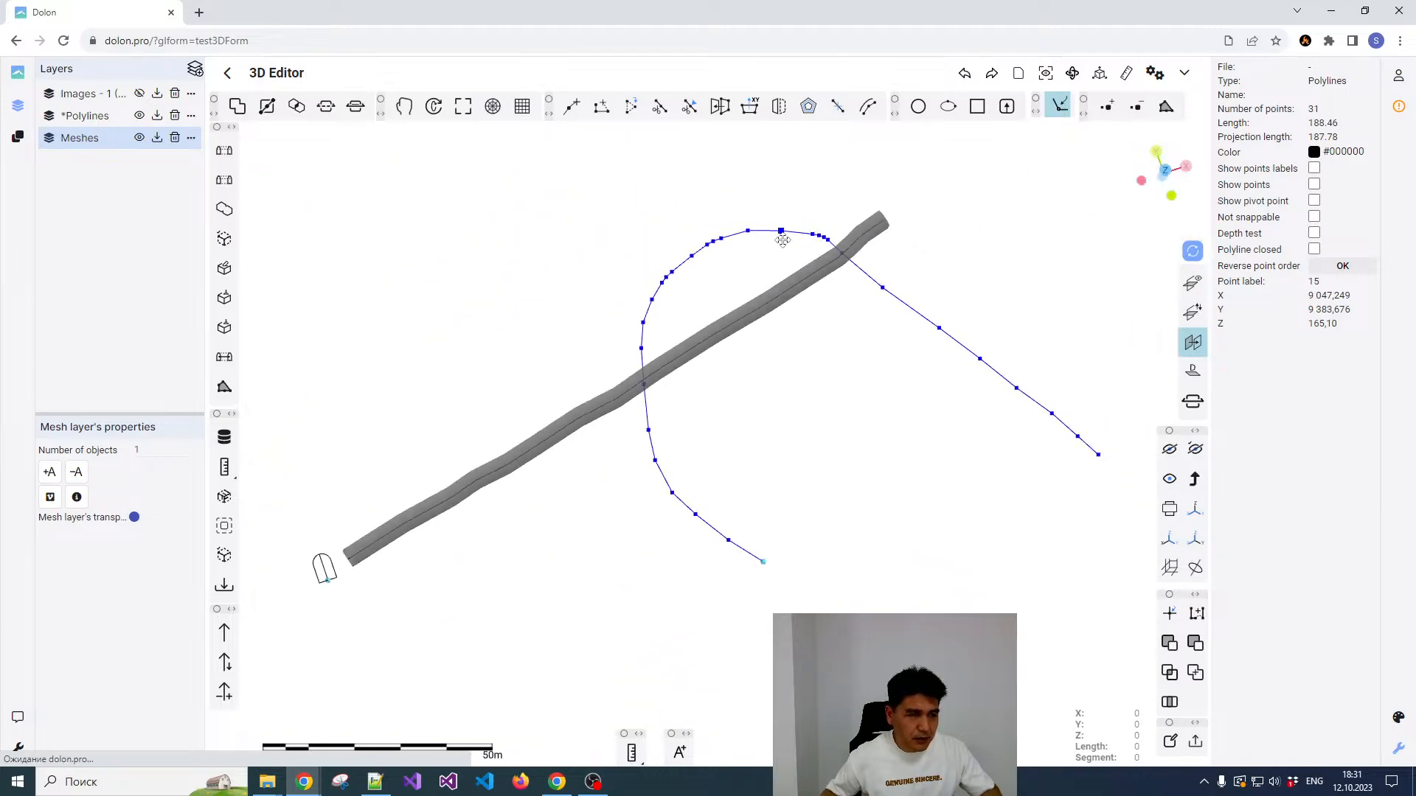
scroll(782, 237, down, 2)
scroll(752, 240, up, 2)
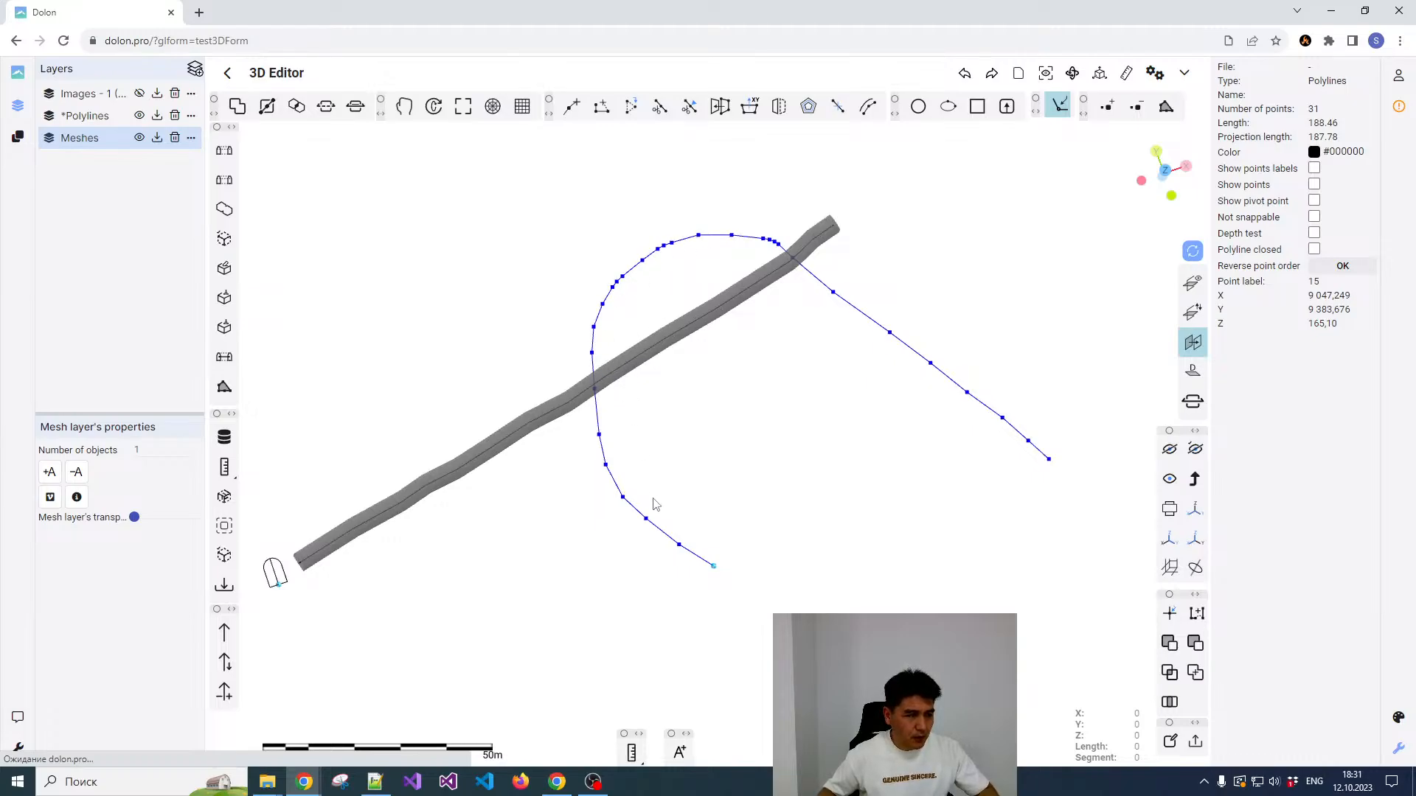
click(671, 471)
Step: Select the arch profile together with the smoothed curved centreline and build a tunnel mesh with Centreline to solid
scroll(720, 461, down, 3)
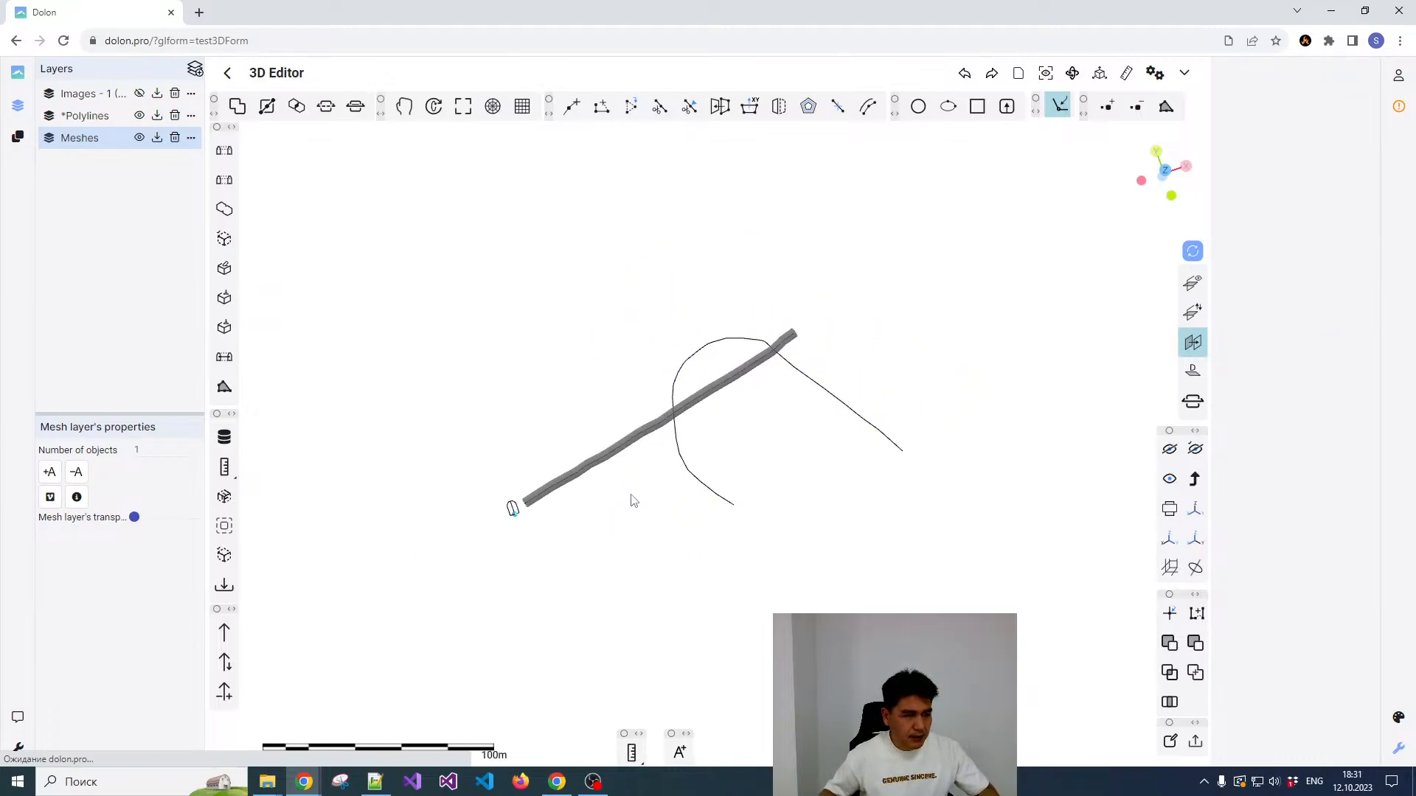
scroll(632, 499, up, 4)
click(440, 489)
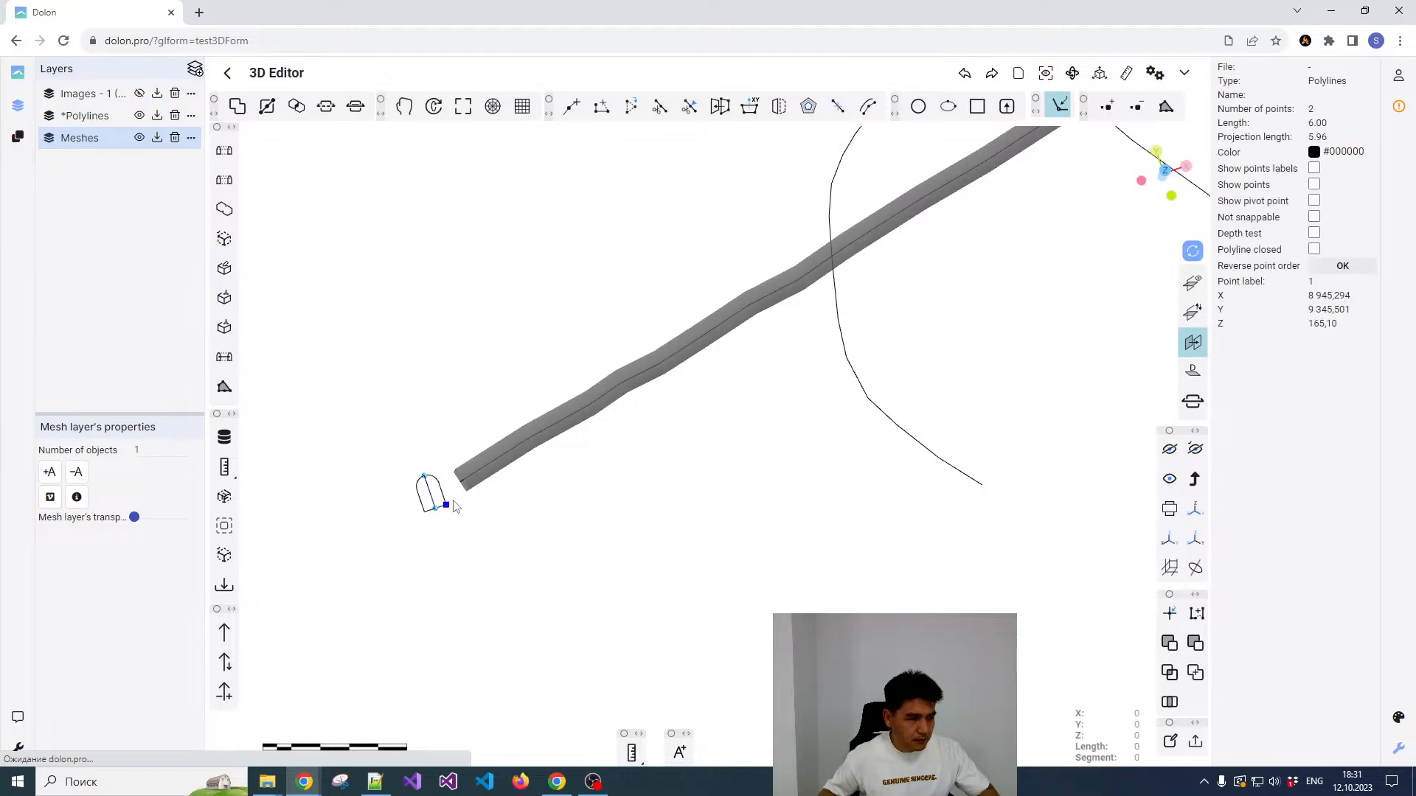
click(439, 492)
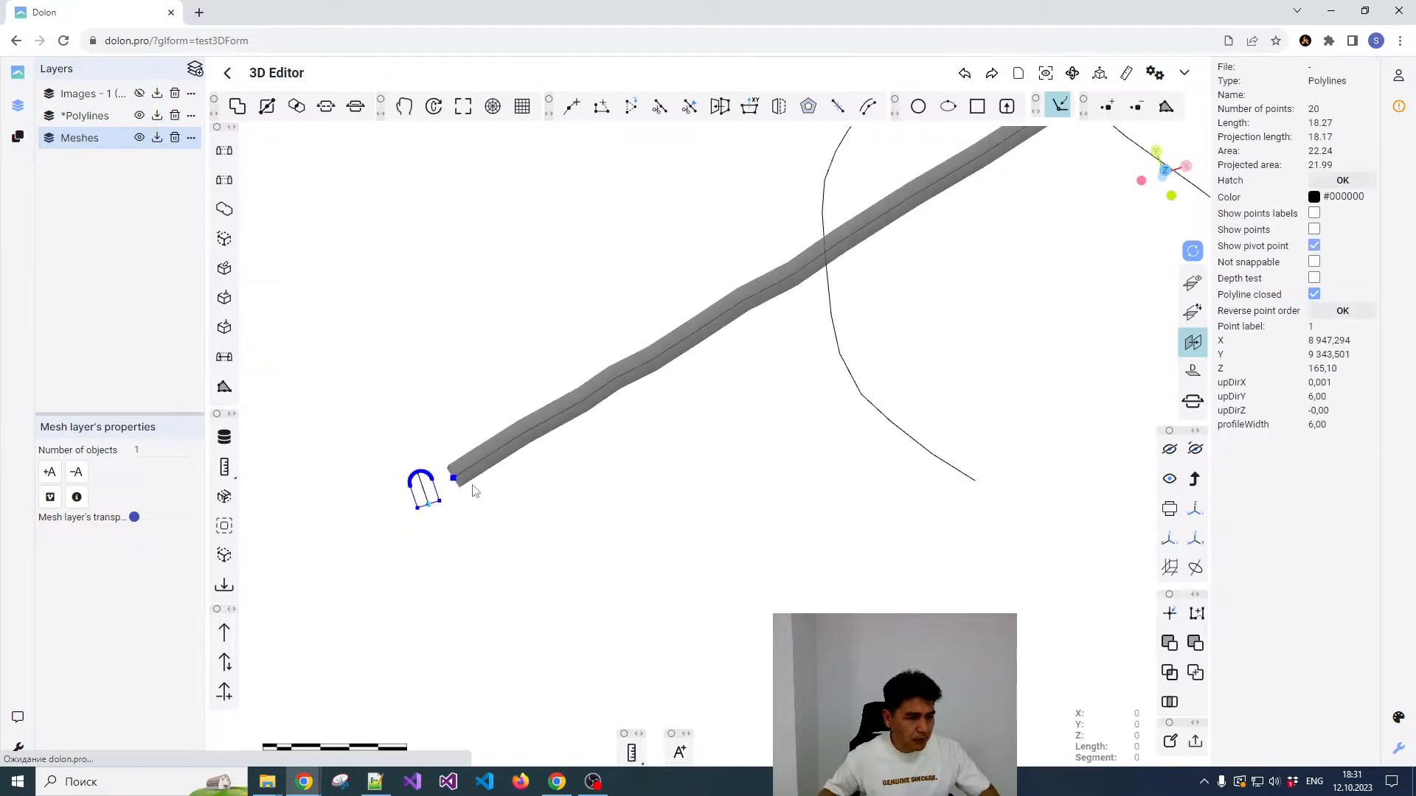
click(875, 415)
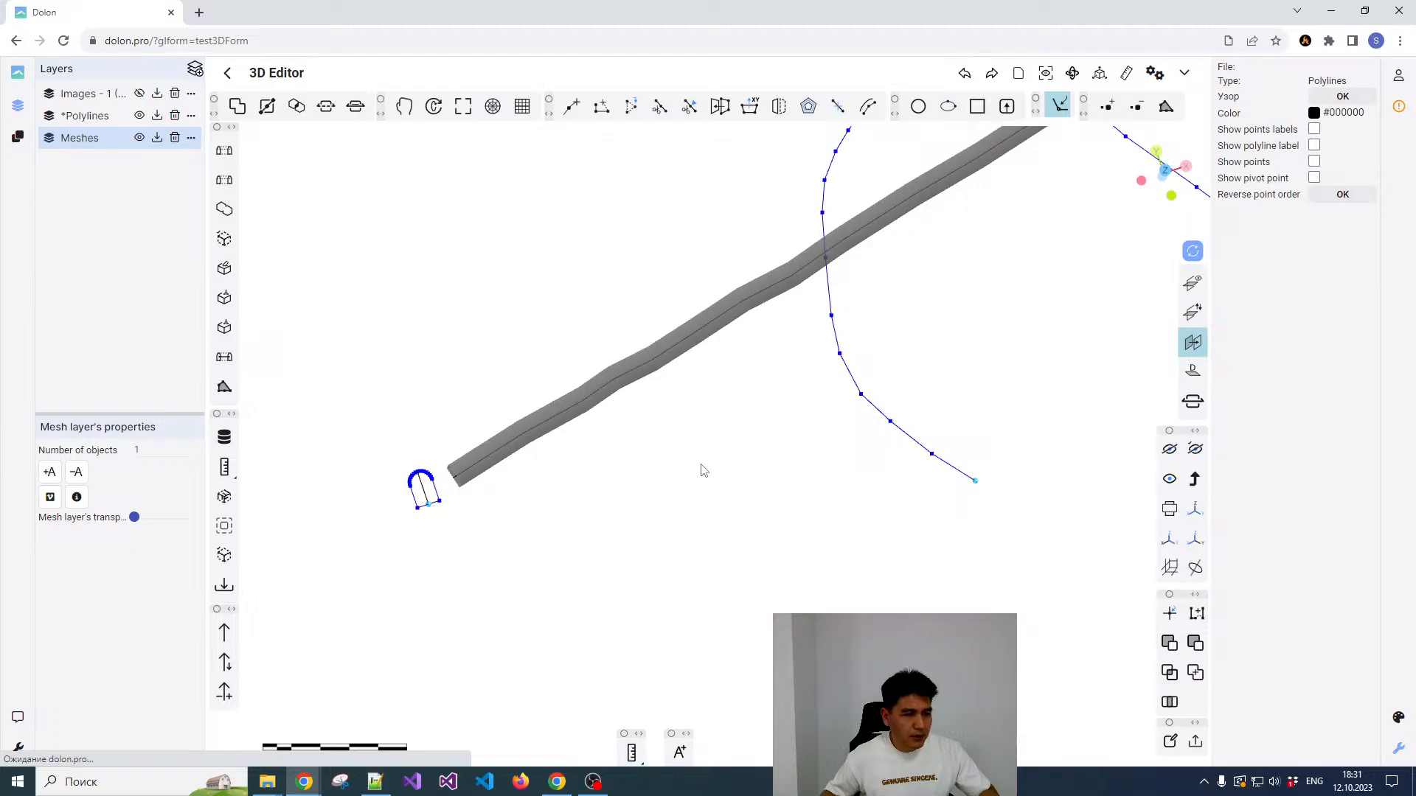
scroll(544, 505, down, 2)
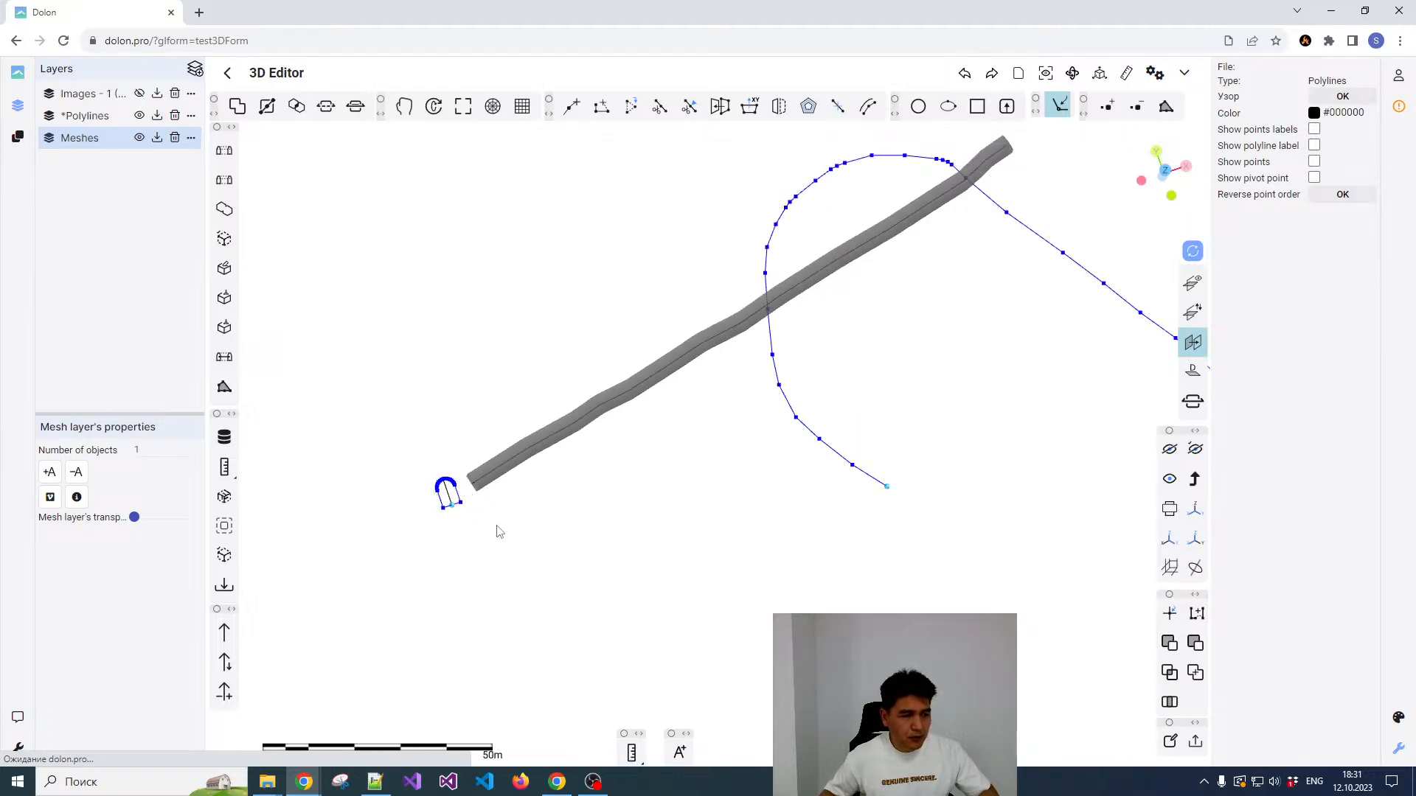
scroll(903, 476, up, 2)
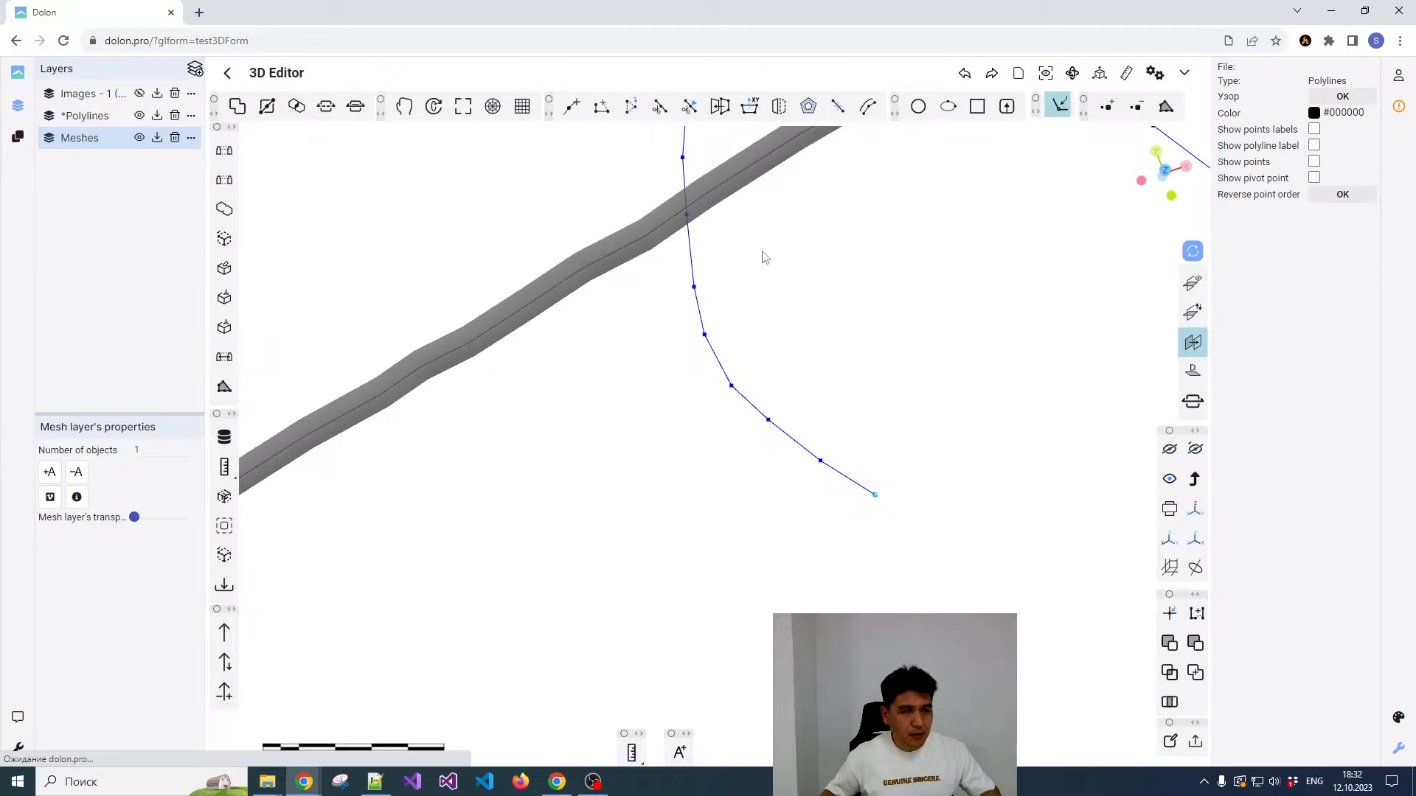
click(224, 359)
scroll(689, 380, up, 3)
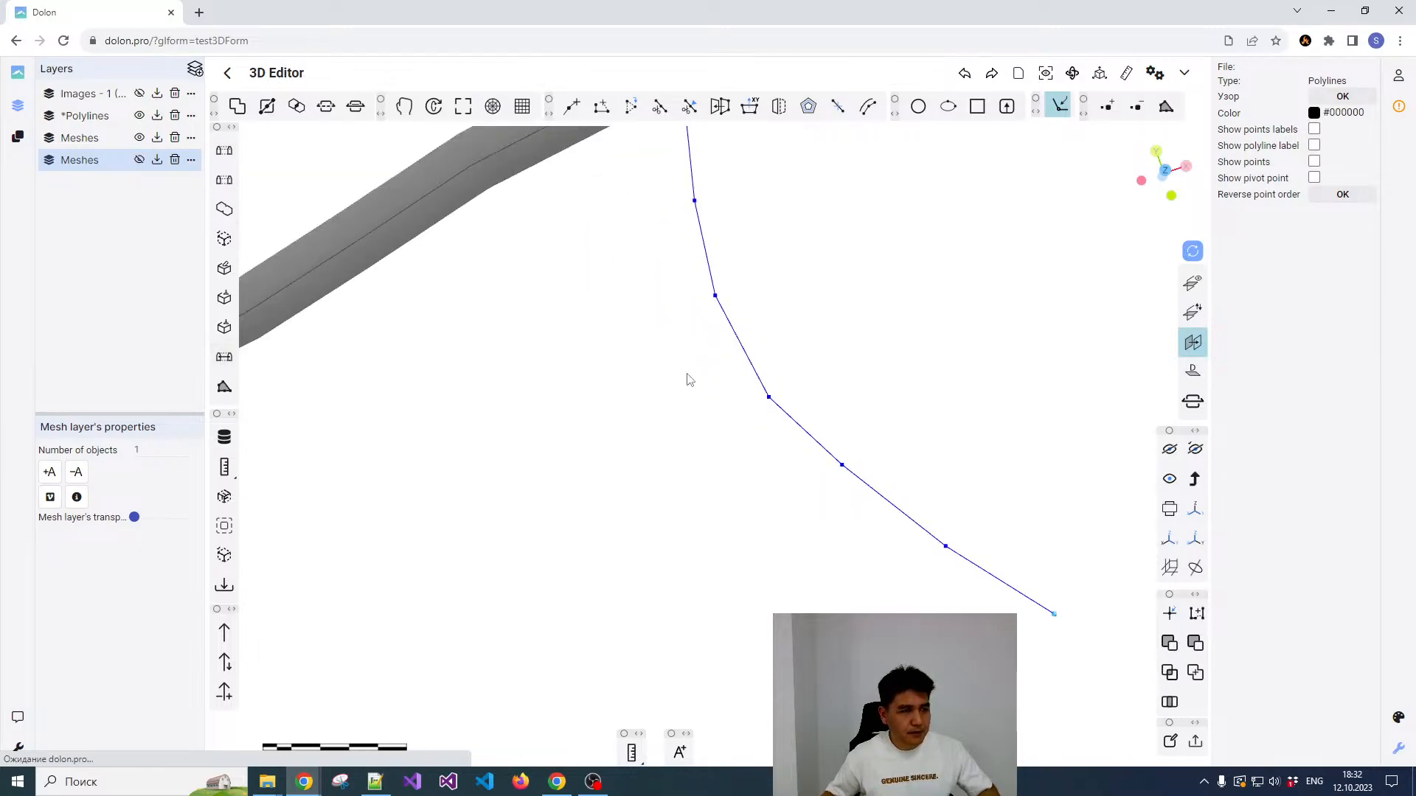
Step: Make the newly added second Meshes layer visible to display the curved tunnel
scroll(689, 379, down, 3)
click(140, 159)
scroll(717, 343, down, 3)
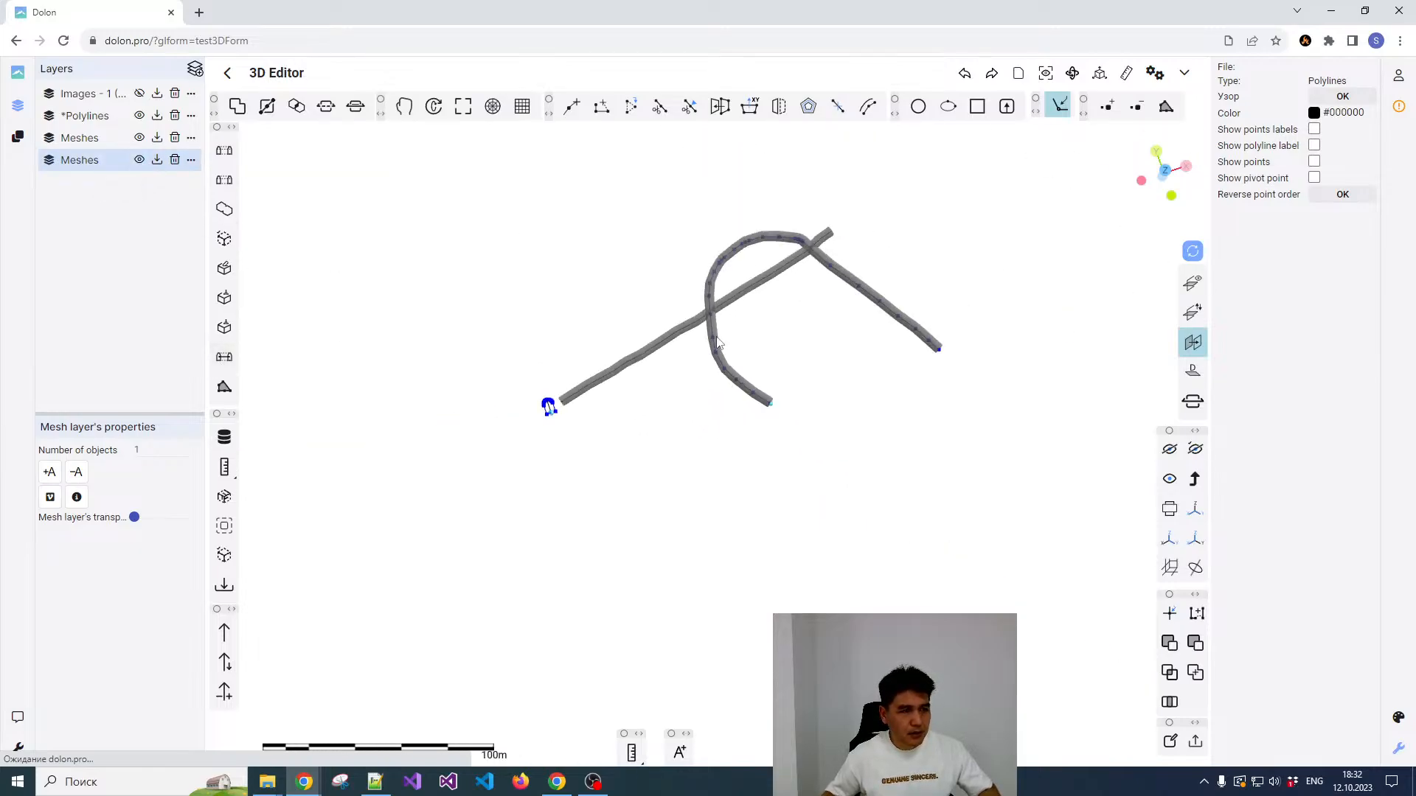
Step: Select the curved tunnel mesh and examine its shape in 3D around the bend and its open end
scroll(749, 277, up, 5)
click(739, 201)
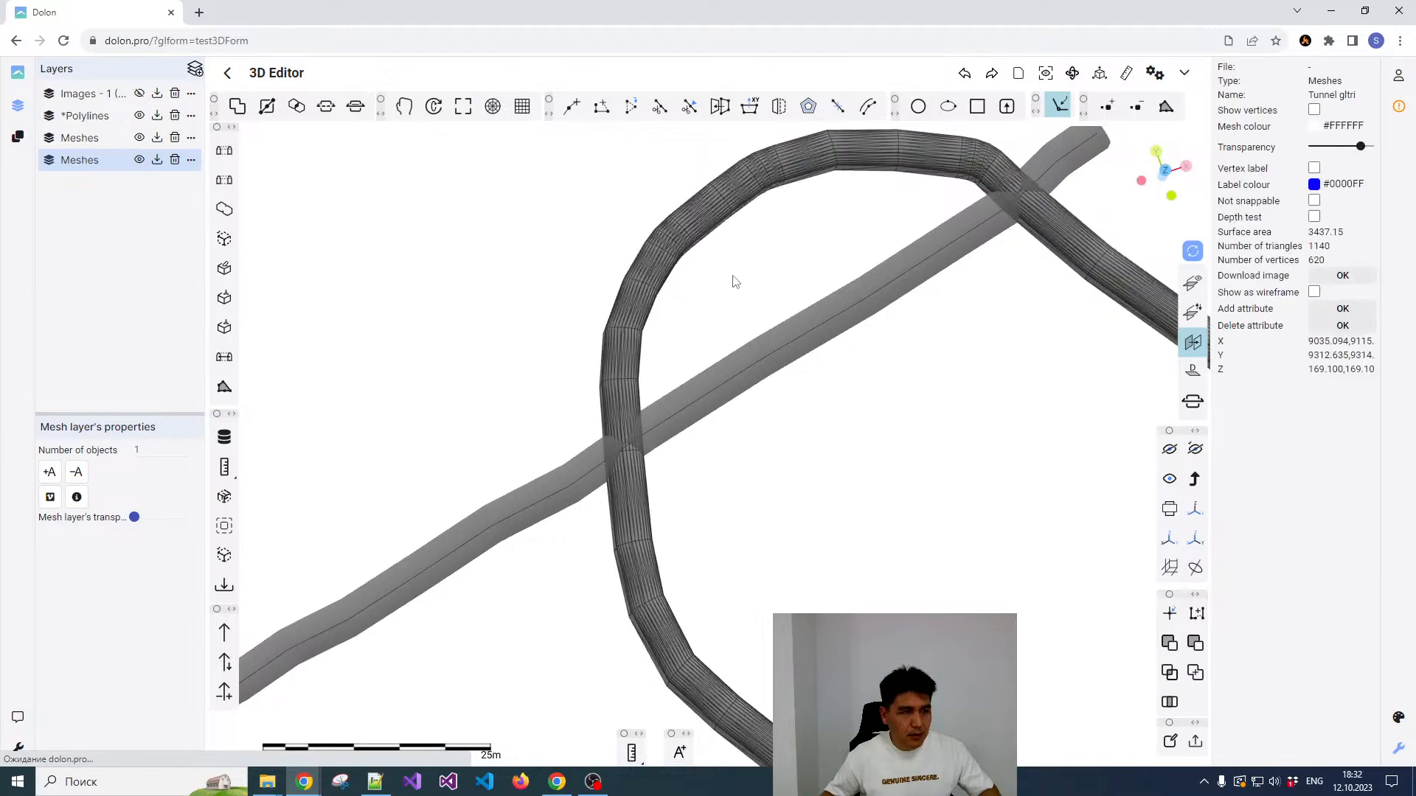
drag(733, 281, 839, 267)
scroll(679, 291, down, 3)
scroll(768, 328, up, 5)
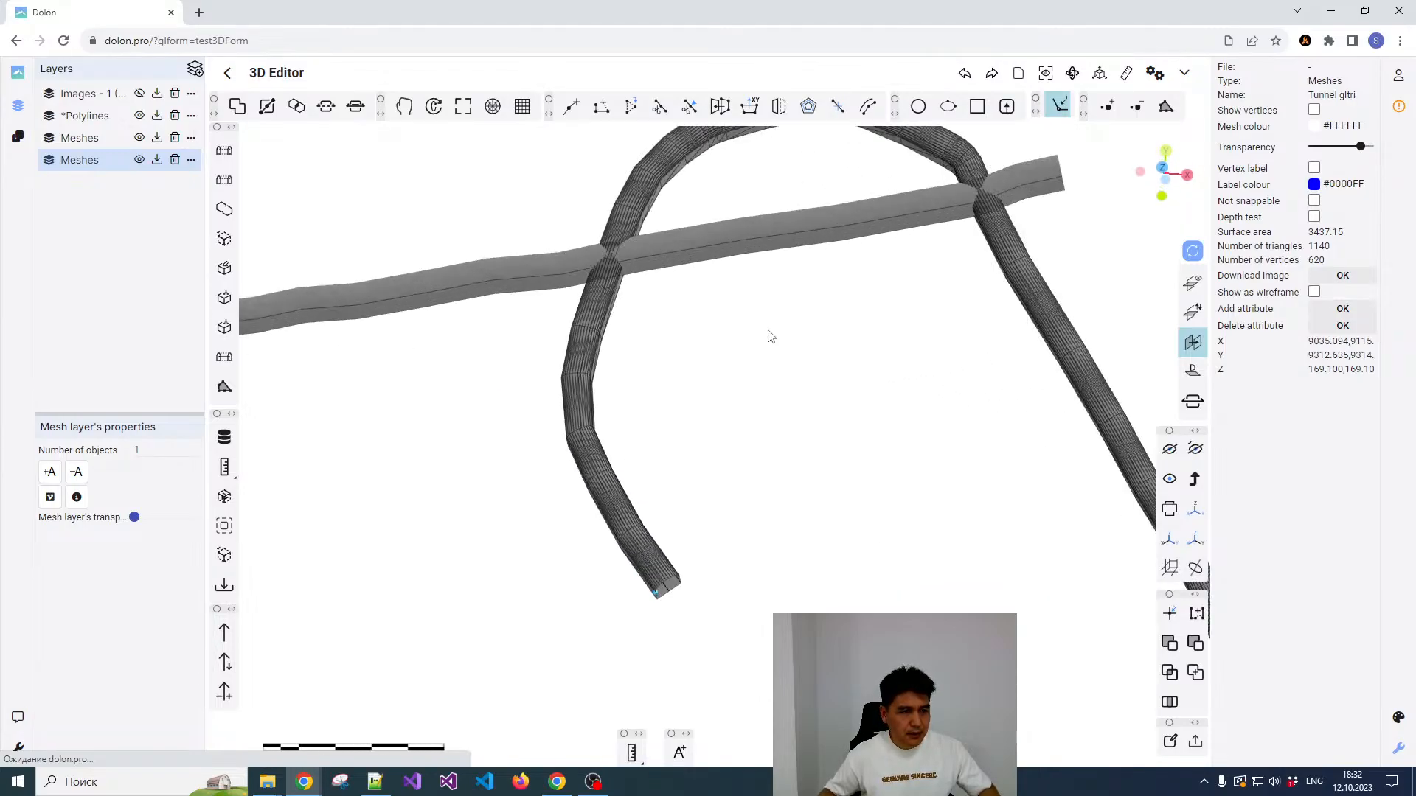
scroll(724, 339, down, 5)
scroll(731, 252, up, 5)
right_drag(731, 253, 723, 347)
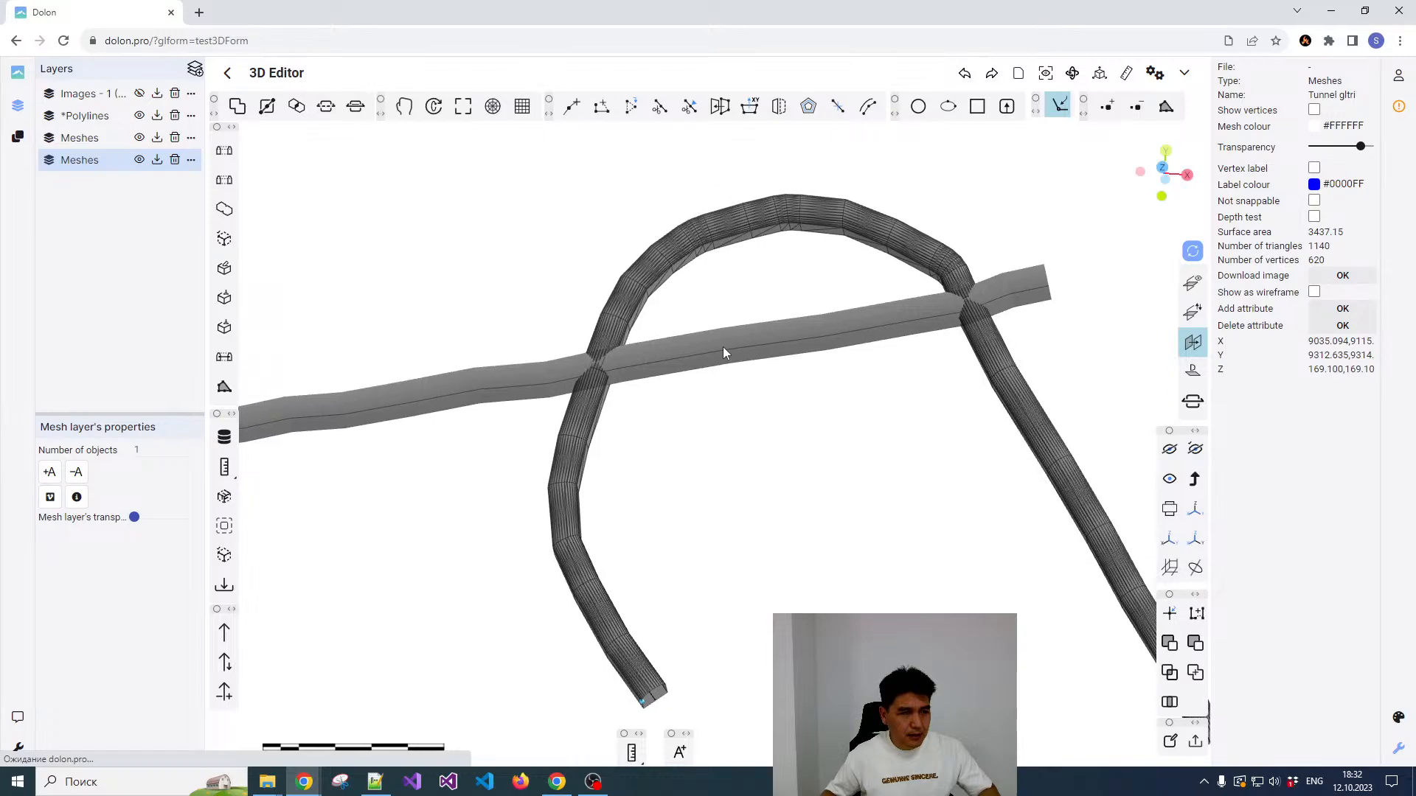
Step: Select the curved and straight tunnel meshes in turn and inspect where the two tunnels cross
click(723, 346)
click(714, 302)
click(659, 273)
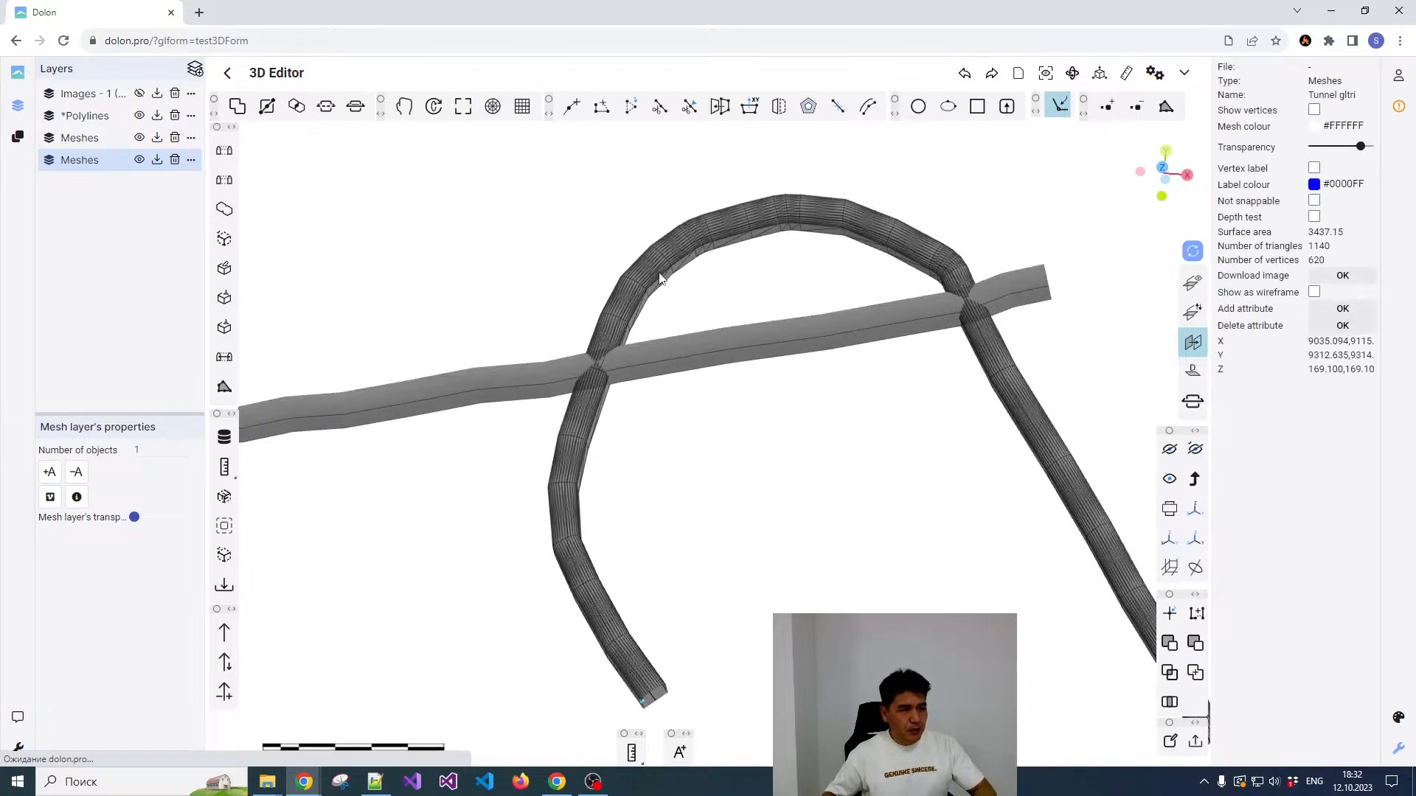
click(674, 344)
click(639, 288)
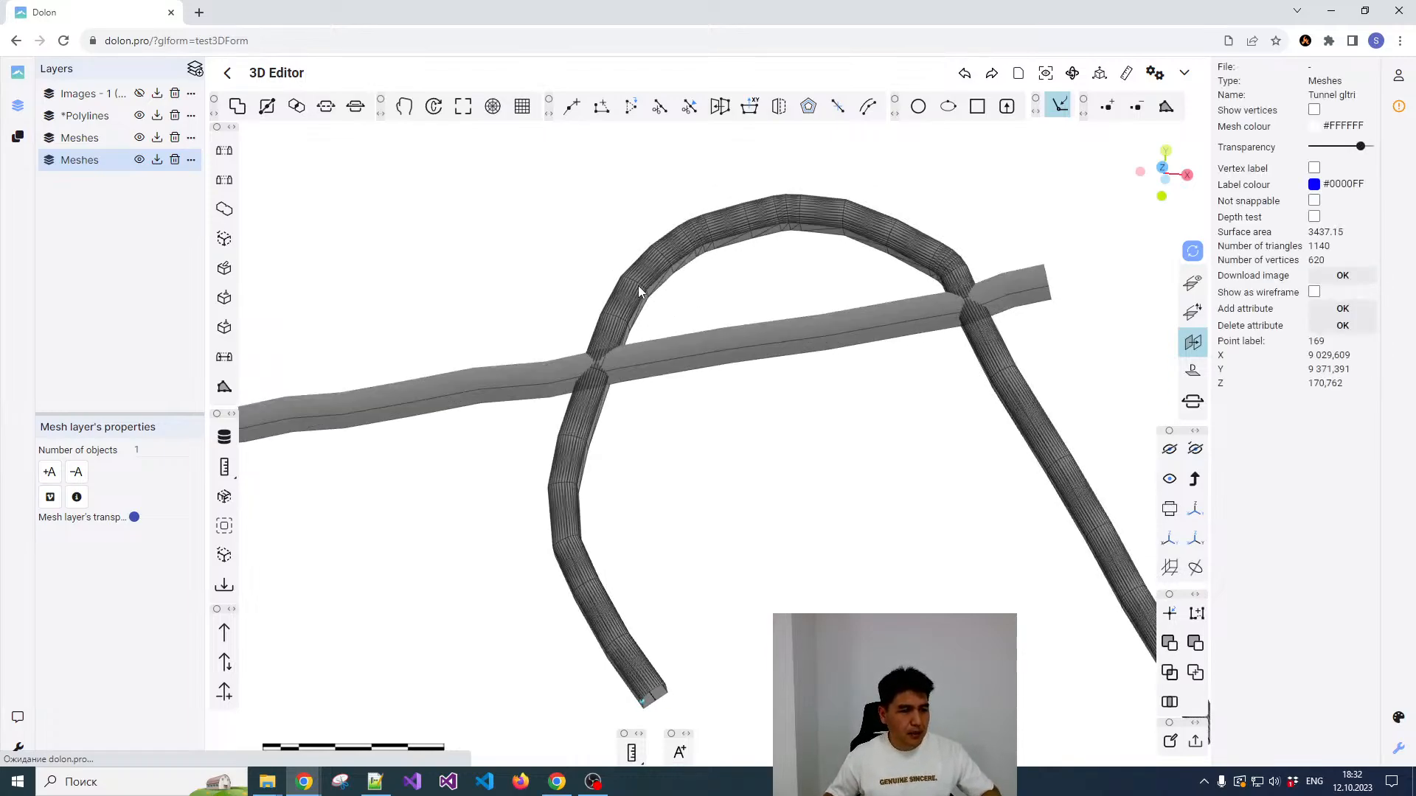
scroll(655, 342, down, 1)
scroll(653, 341, up, 3)
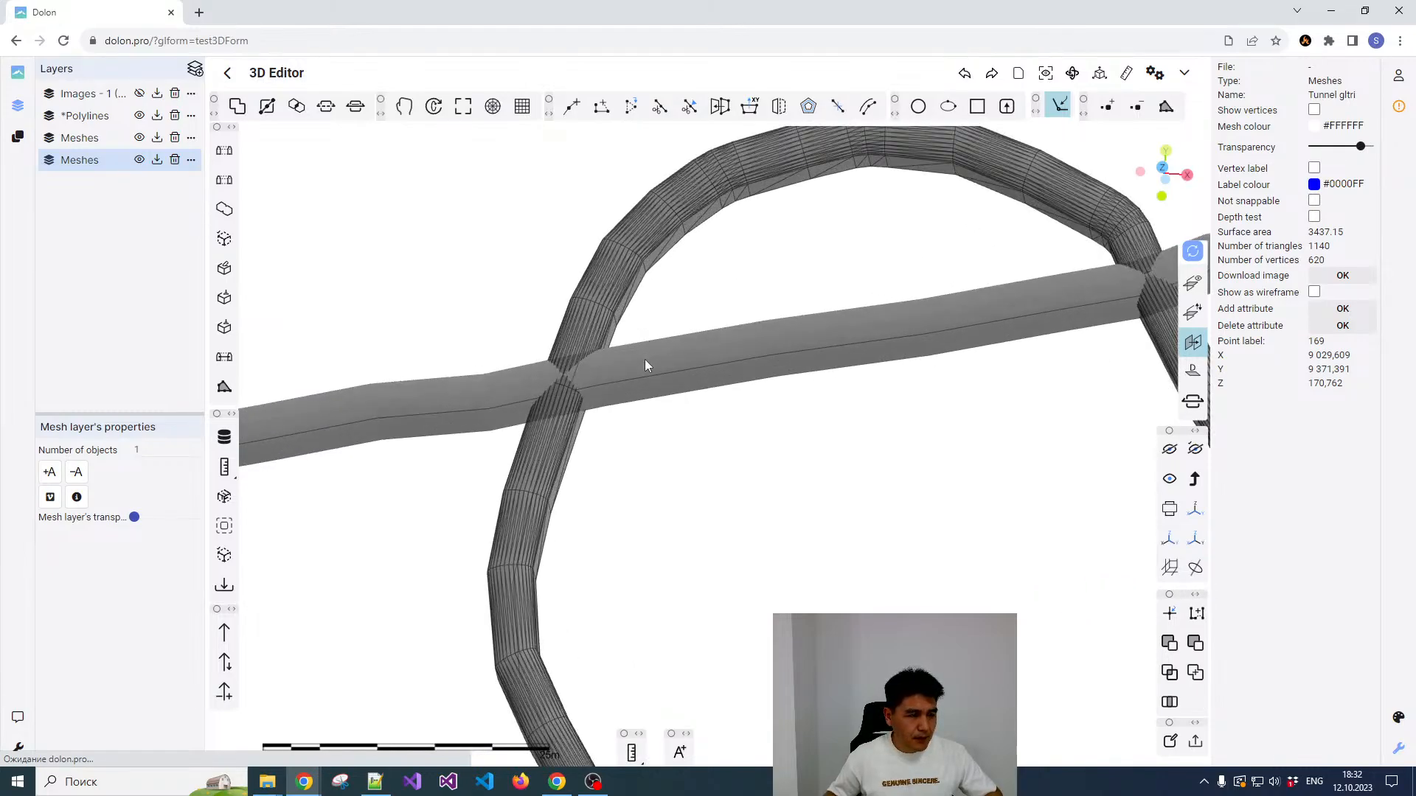
click(645, 360)
click(599, 329)
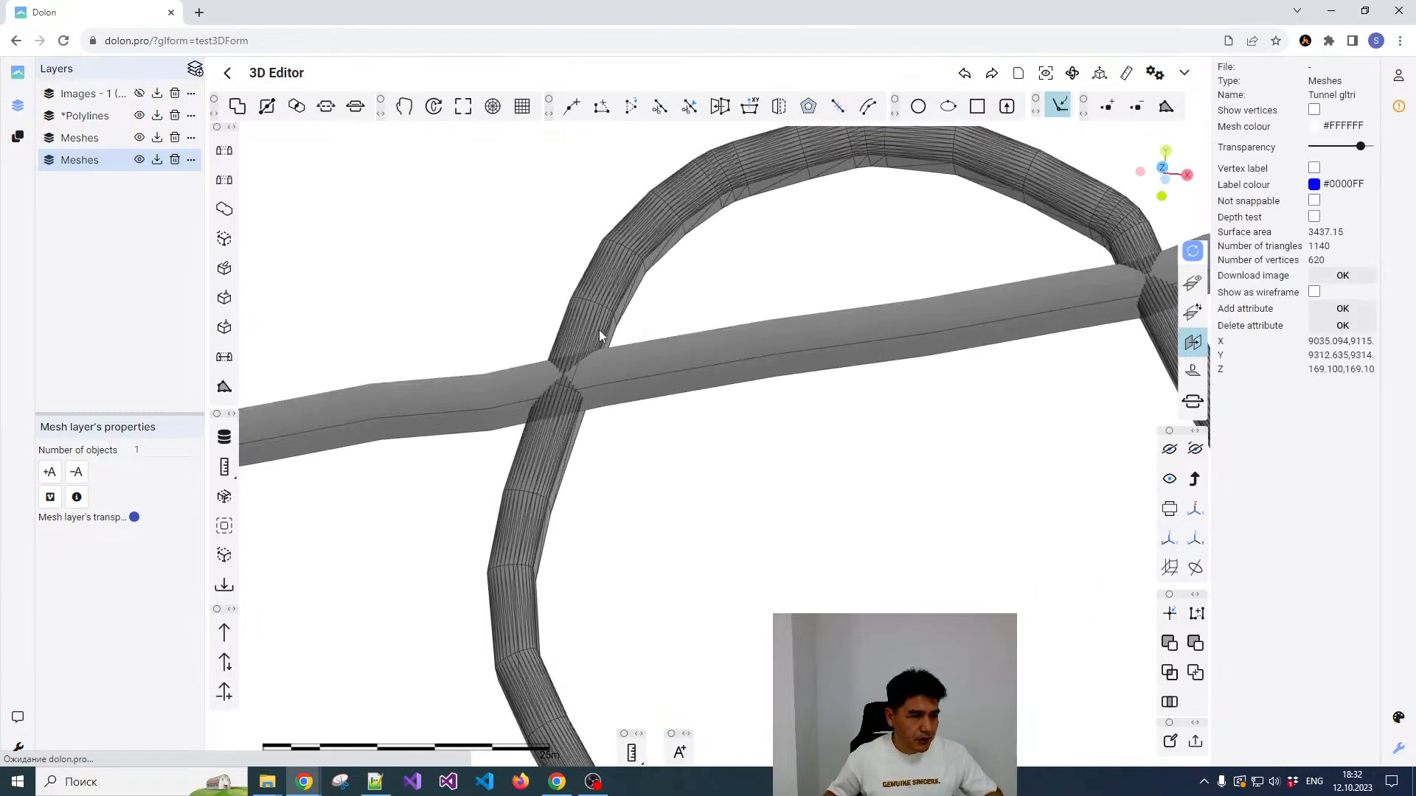
click(627, 366)
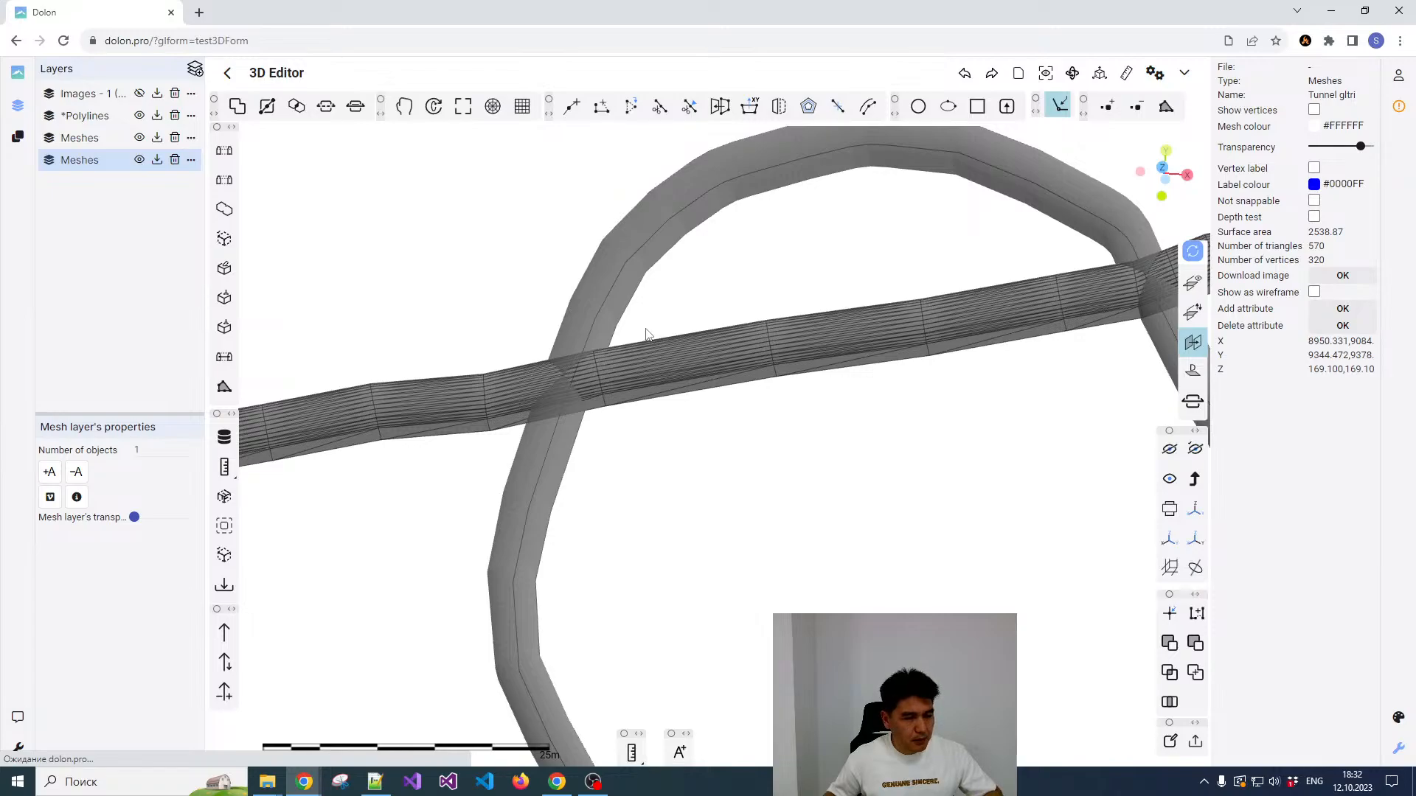
scroll(641, 336, down, 2)
drag(673, 401, 780, 414)
scroll(727, 376, down, 2)
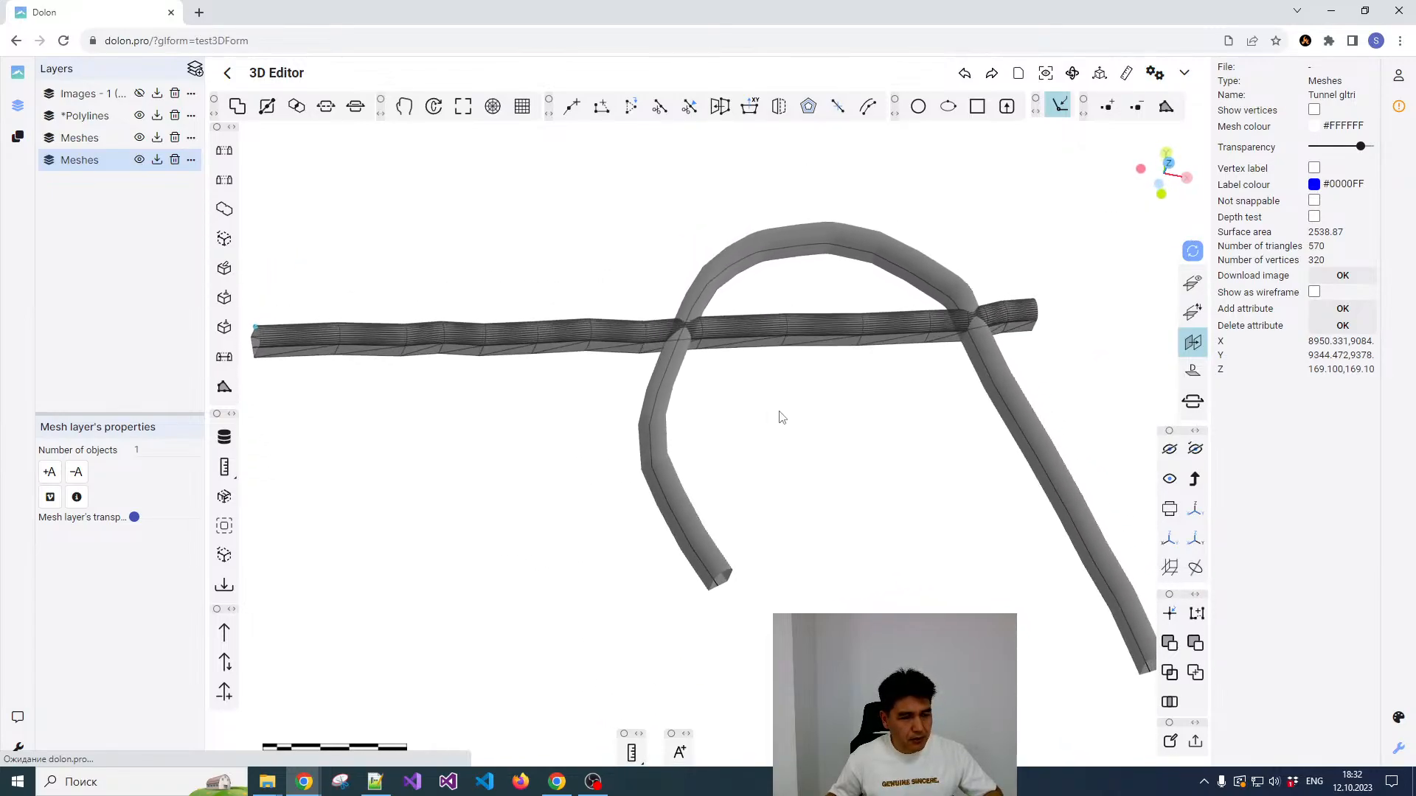
scroll(743, 380, up, 2)
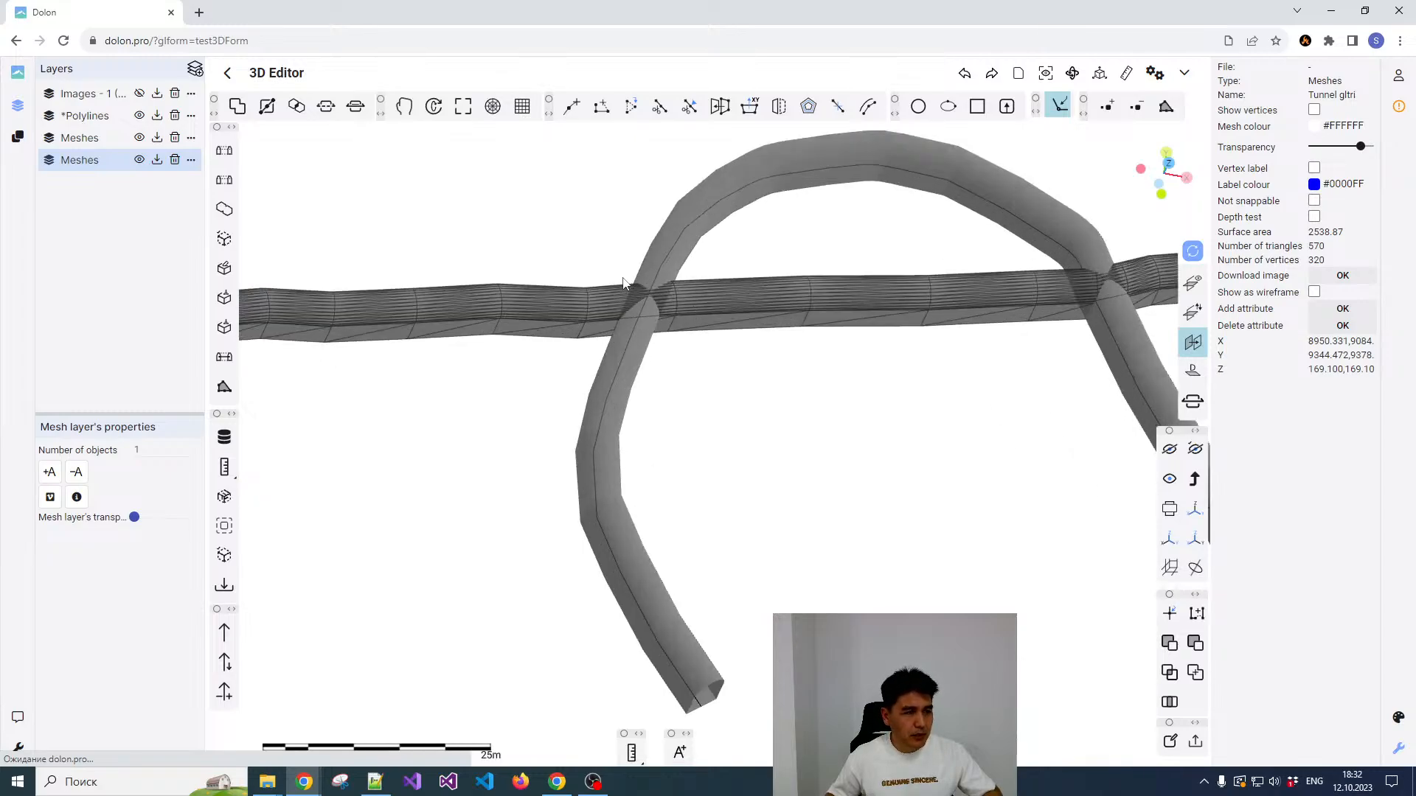
scroll(647, 348, down, 2)
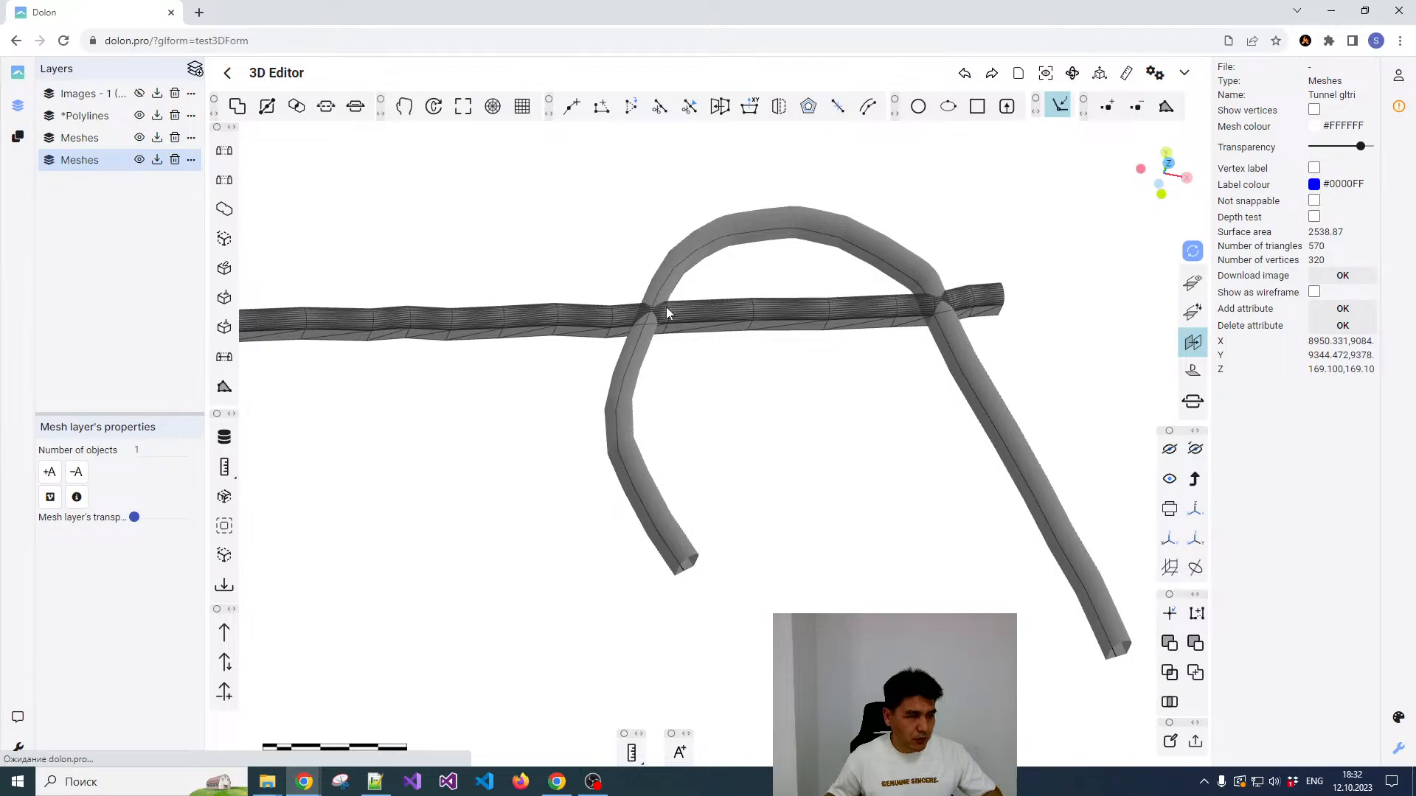
Step: Clean up the curved tunnel mesh and the straight tunnel mesh with Clean up a mesh
click(675, 257)
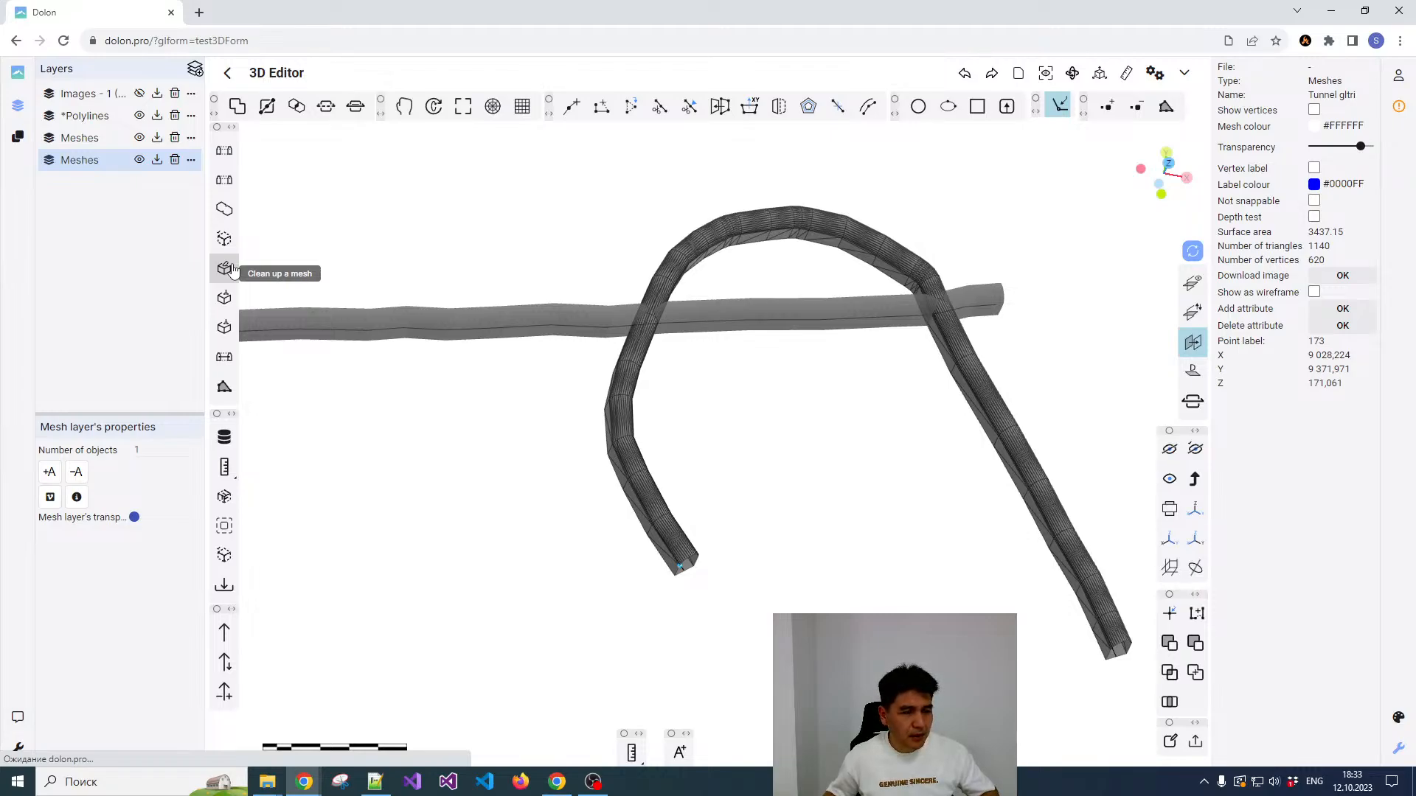
click(232, 271)
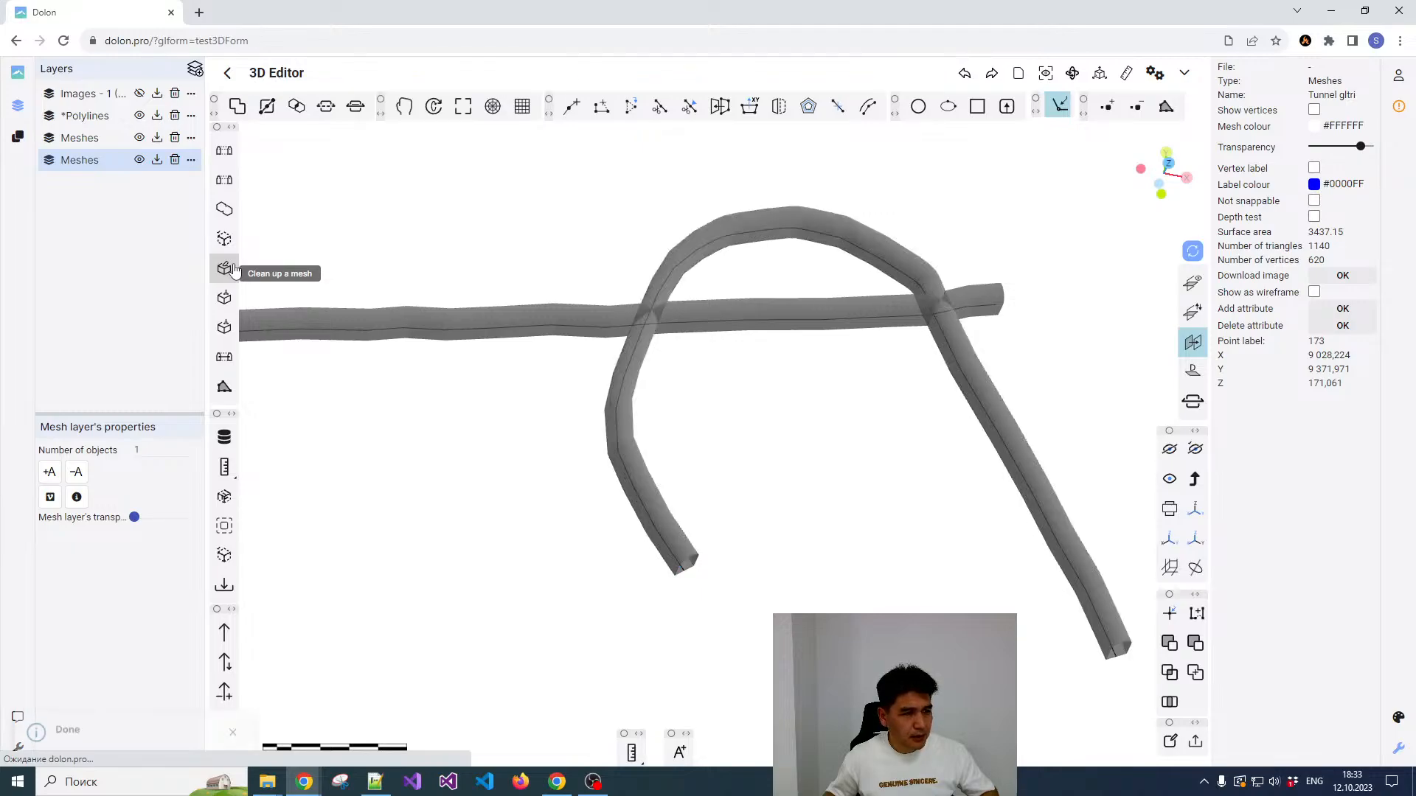
click(507, 324)
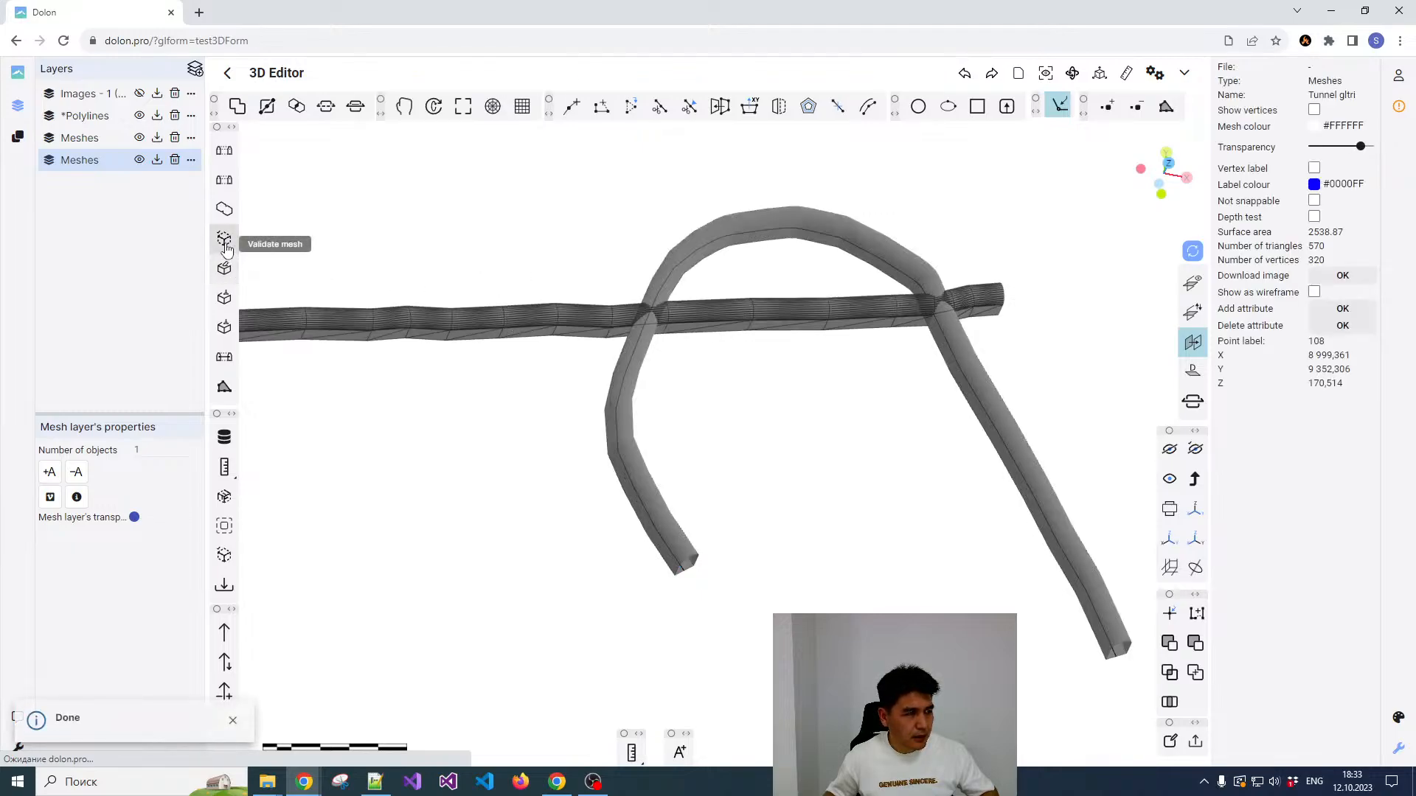
click(225, 271)
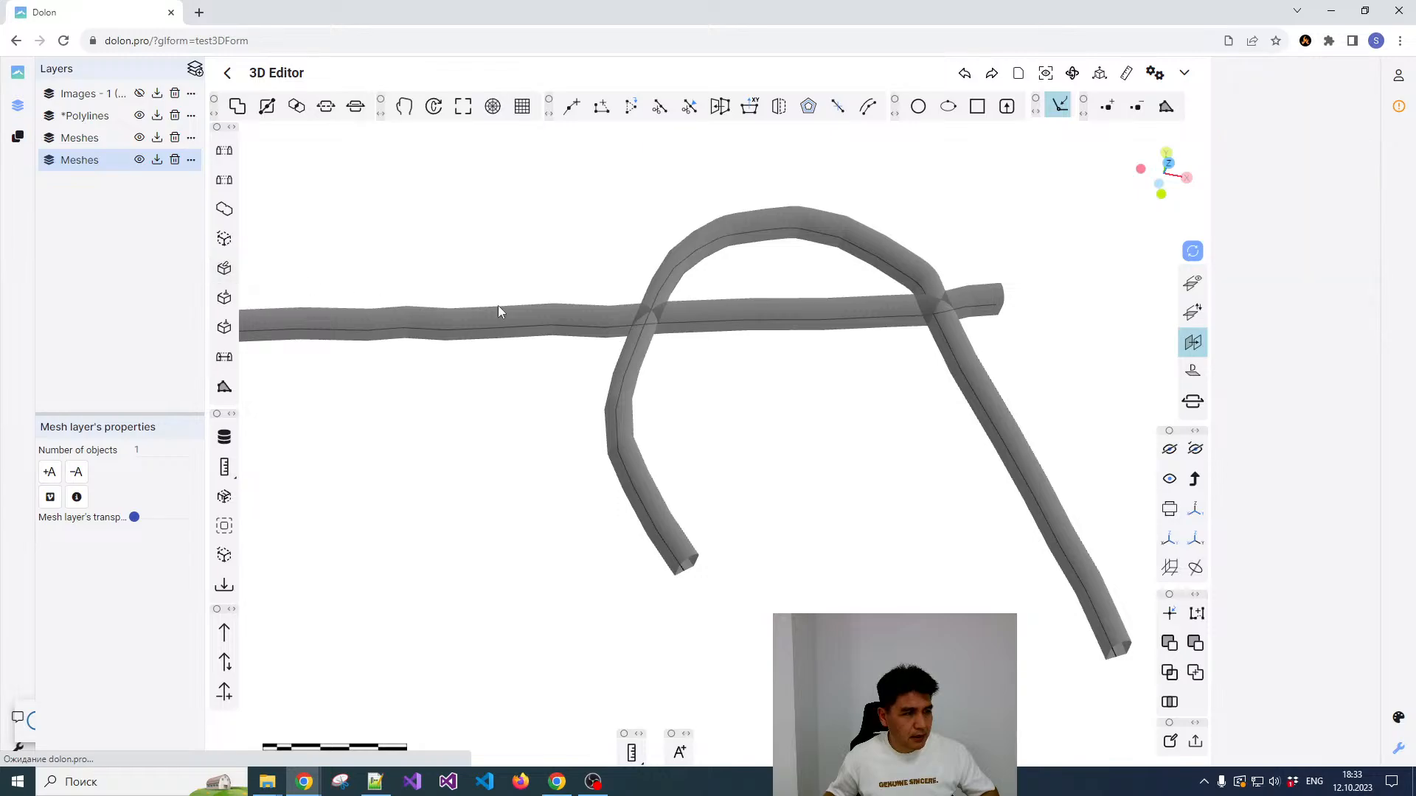
Step: Cap the open ends of the curved tunnel with Close mesh, and select the mesh to check both ends in 3D
click(630, 340)
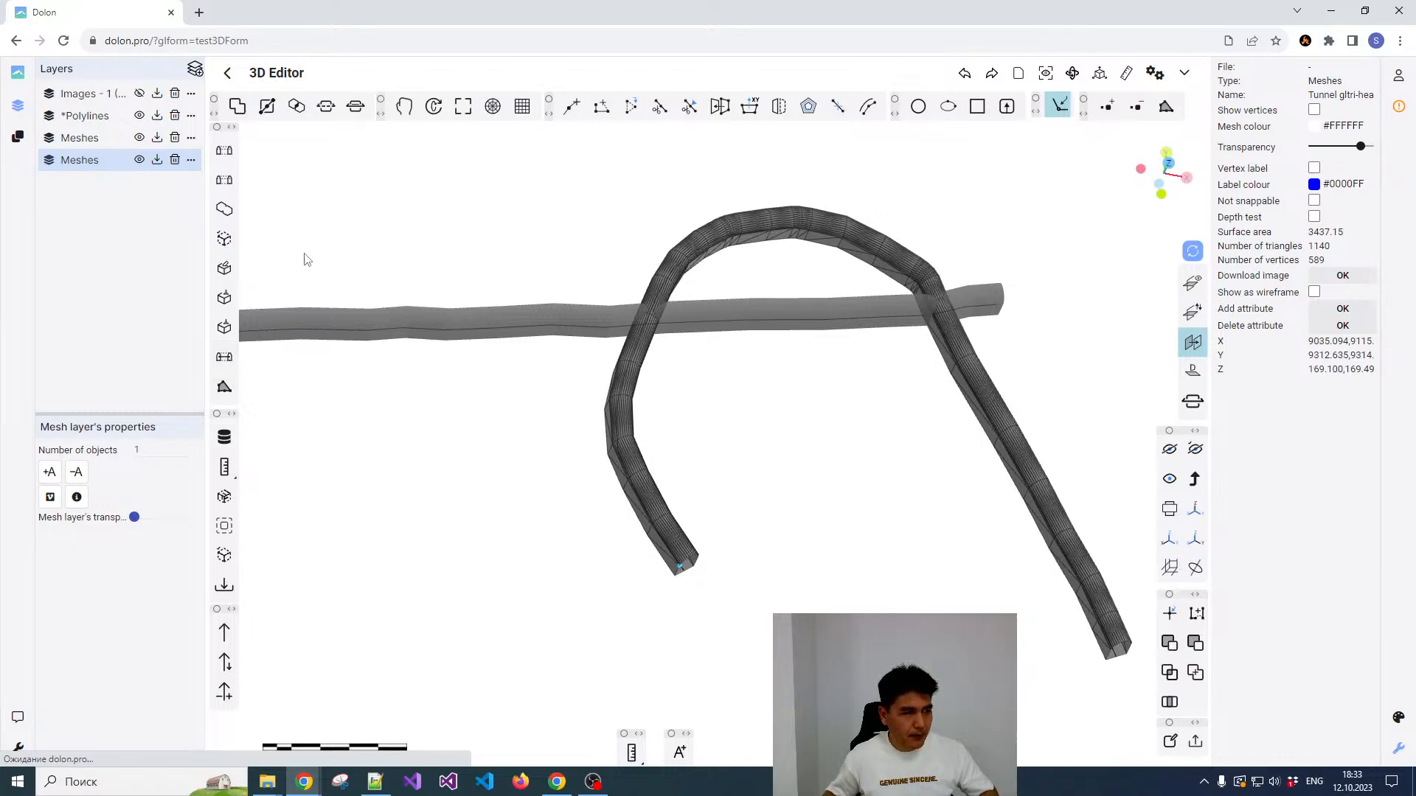
click(222, 330)
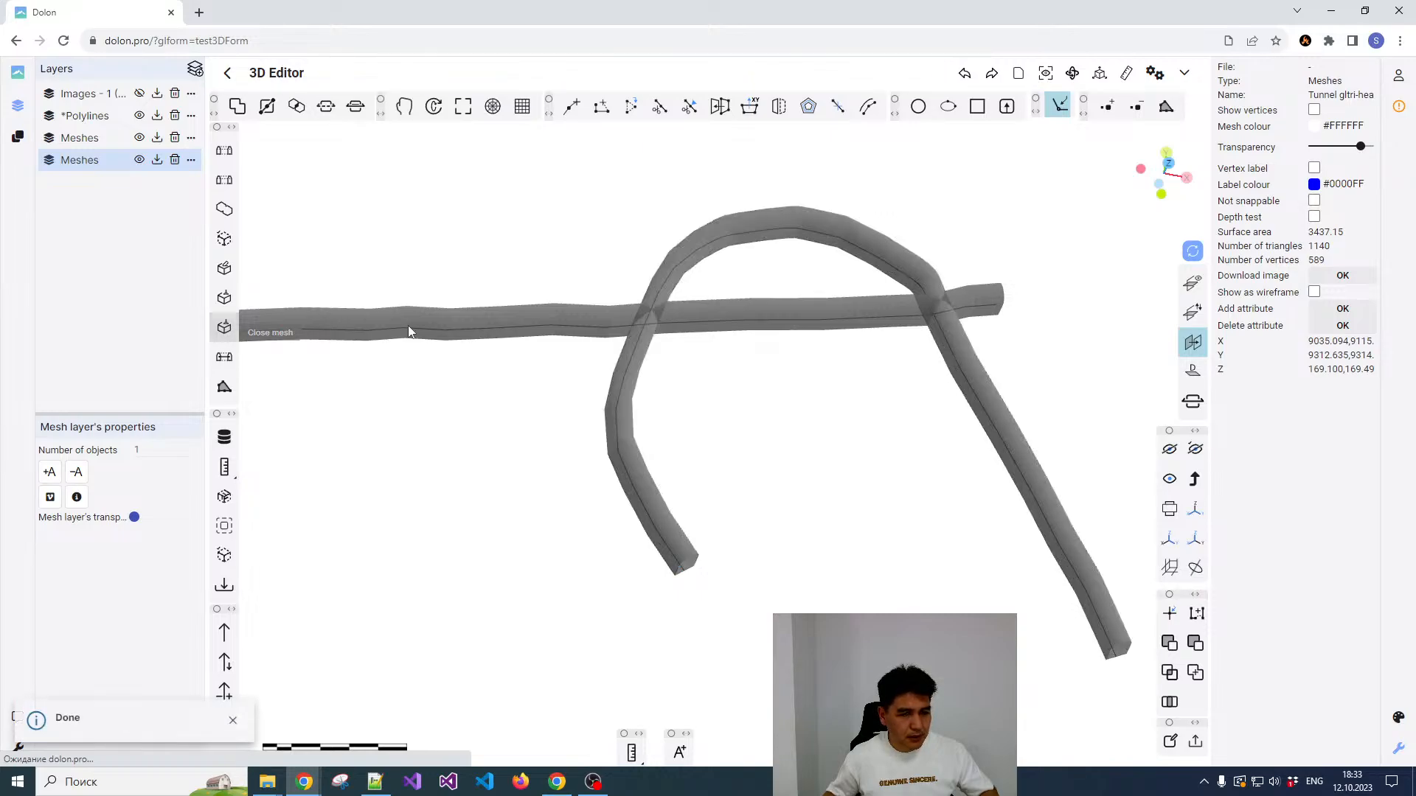
click(992, 414)
drag(926, 495, 815, 369)
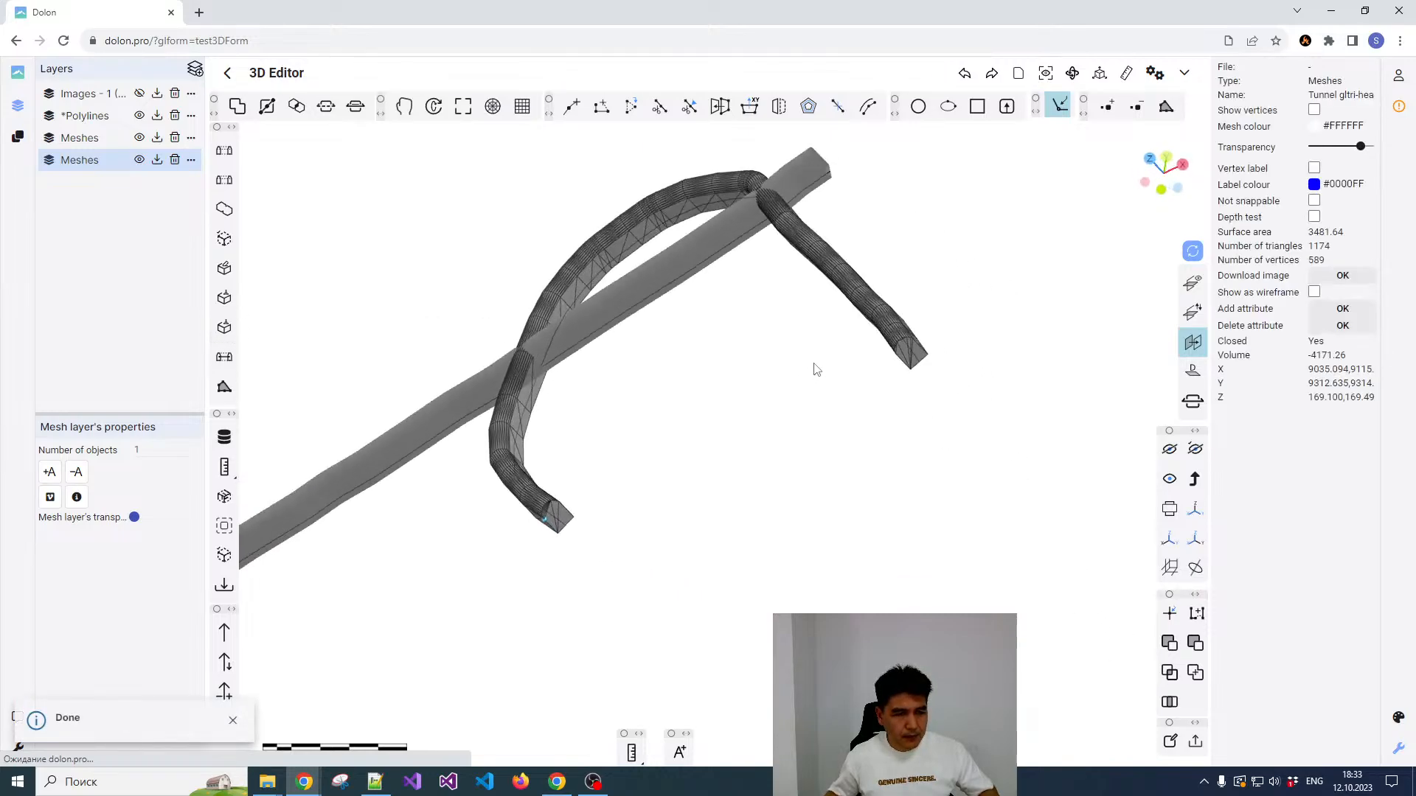
Step: Show the normals of the closed curved tunnel mesh and check their direction on its surface
scroll(907, 335, up, 8)
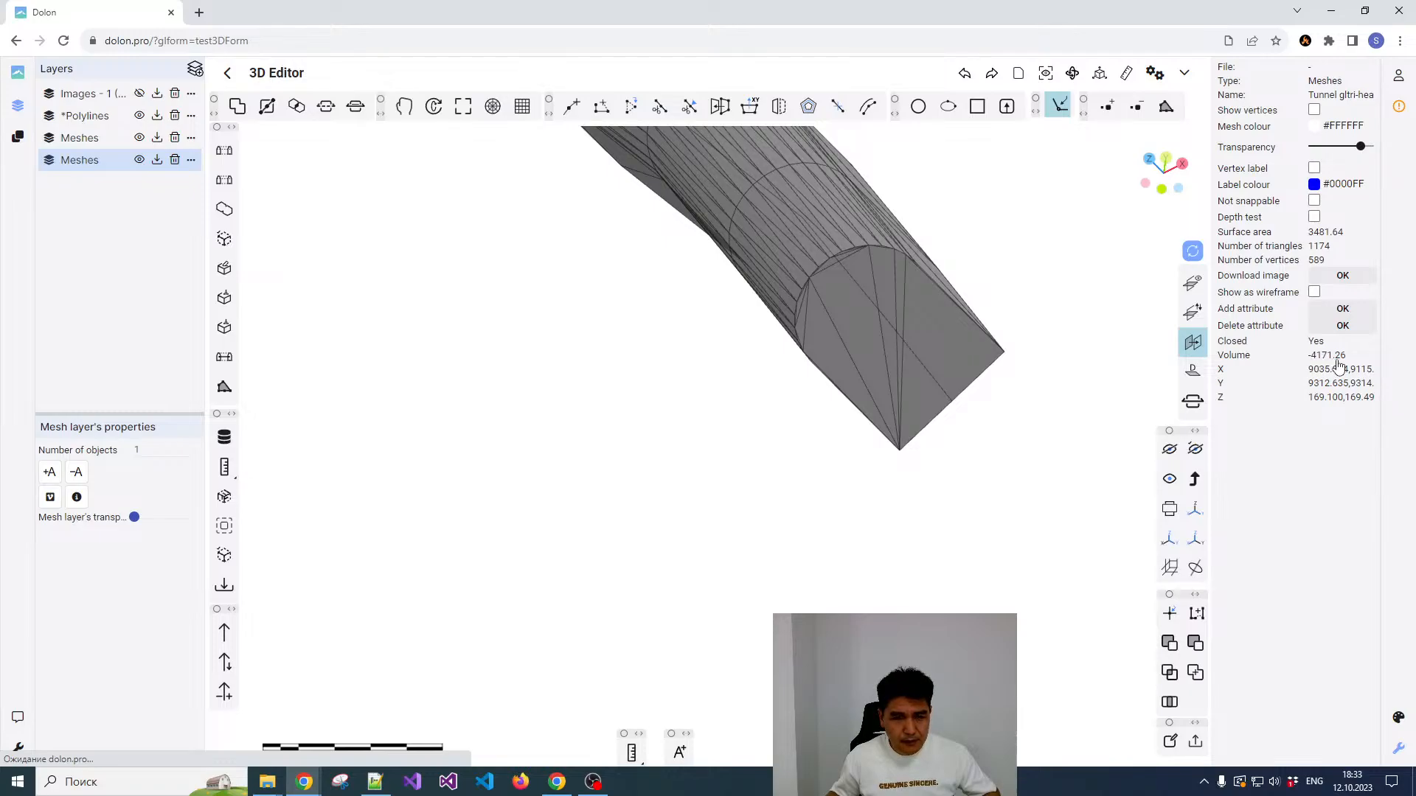
scroll(935, 401, down, 2)
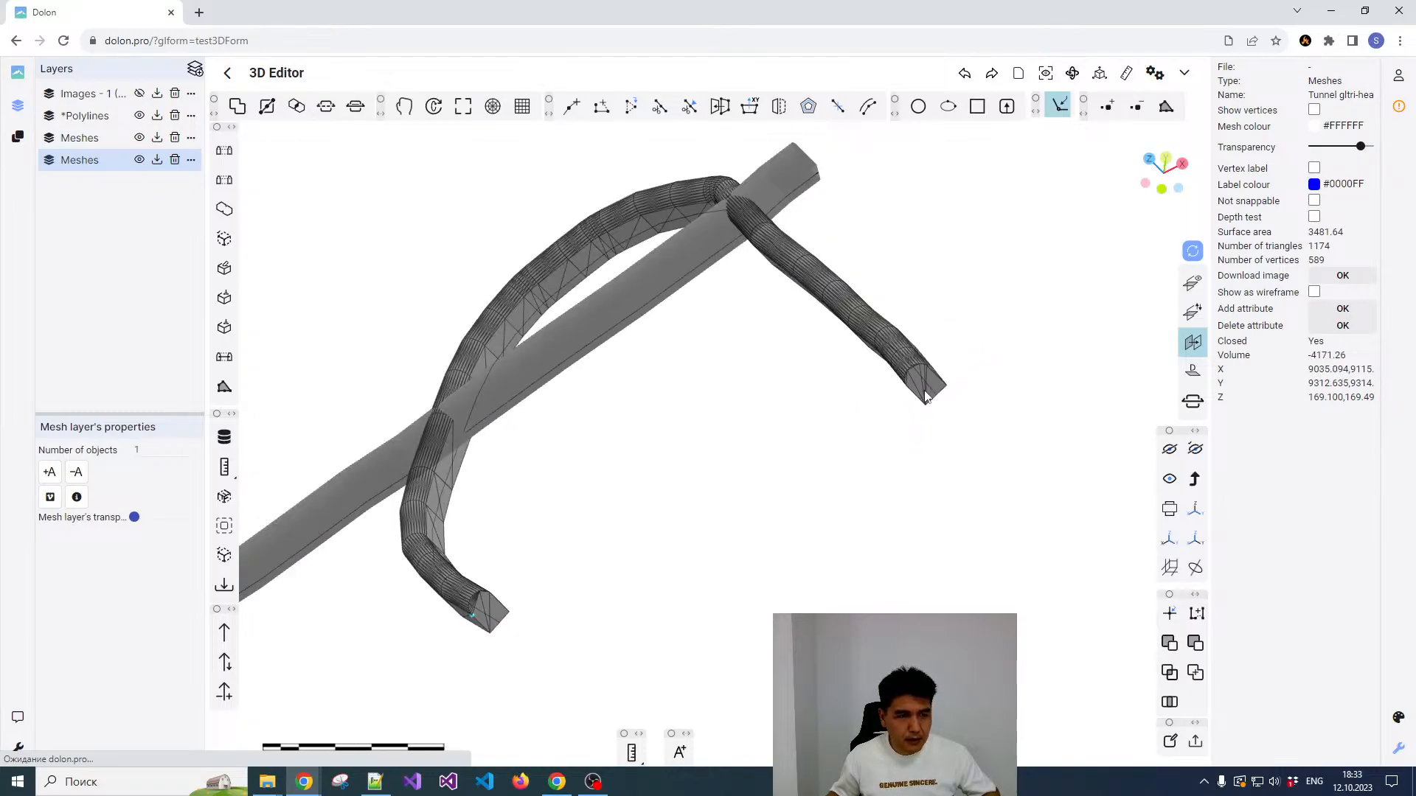
scroll(818, 237, up, 3)
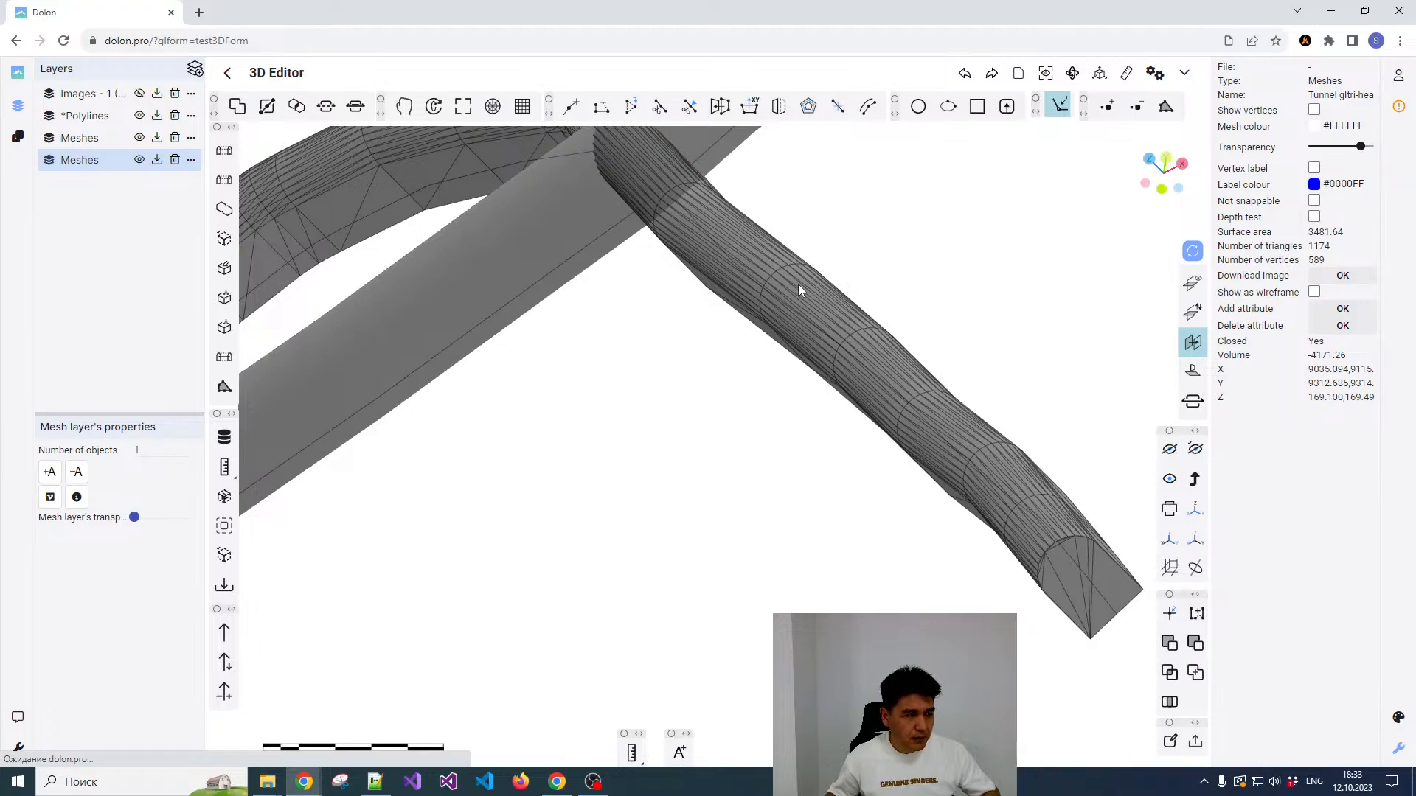
click(224, 632)
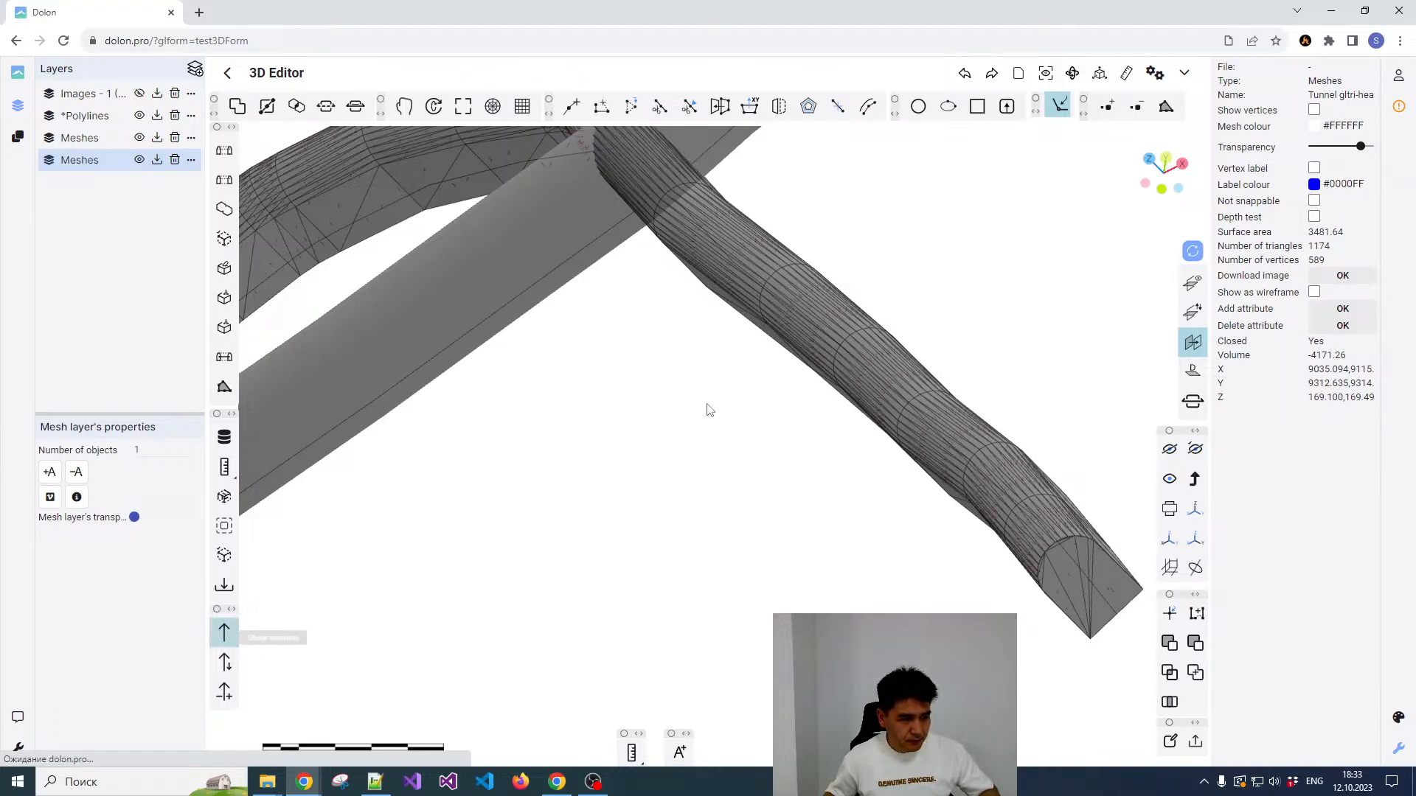
scroll(841, 332, up, 5)
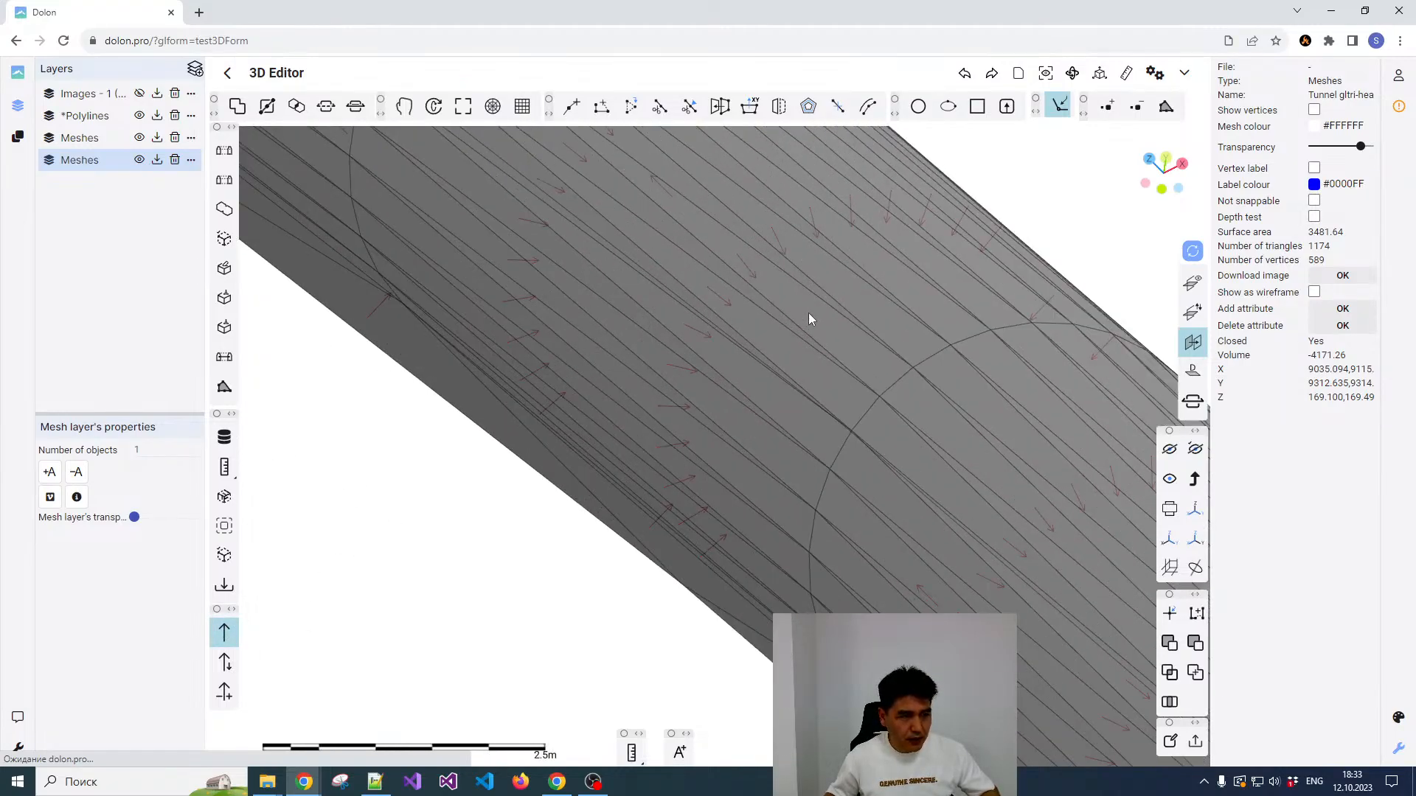
scroll(804, 310, down, 2)
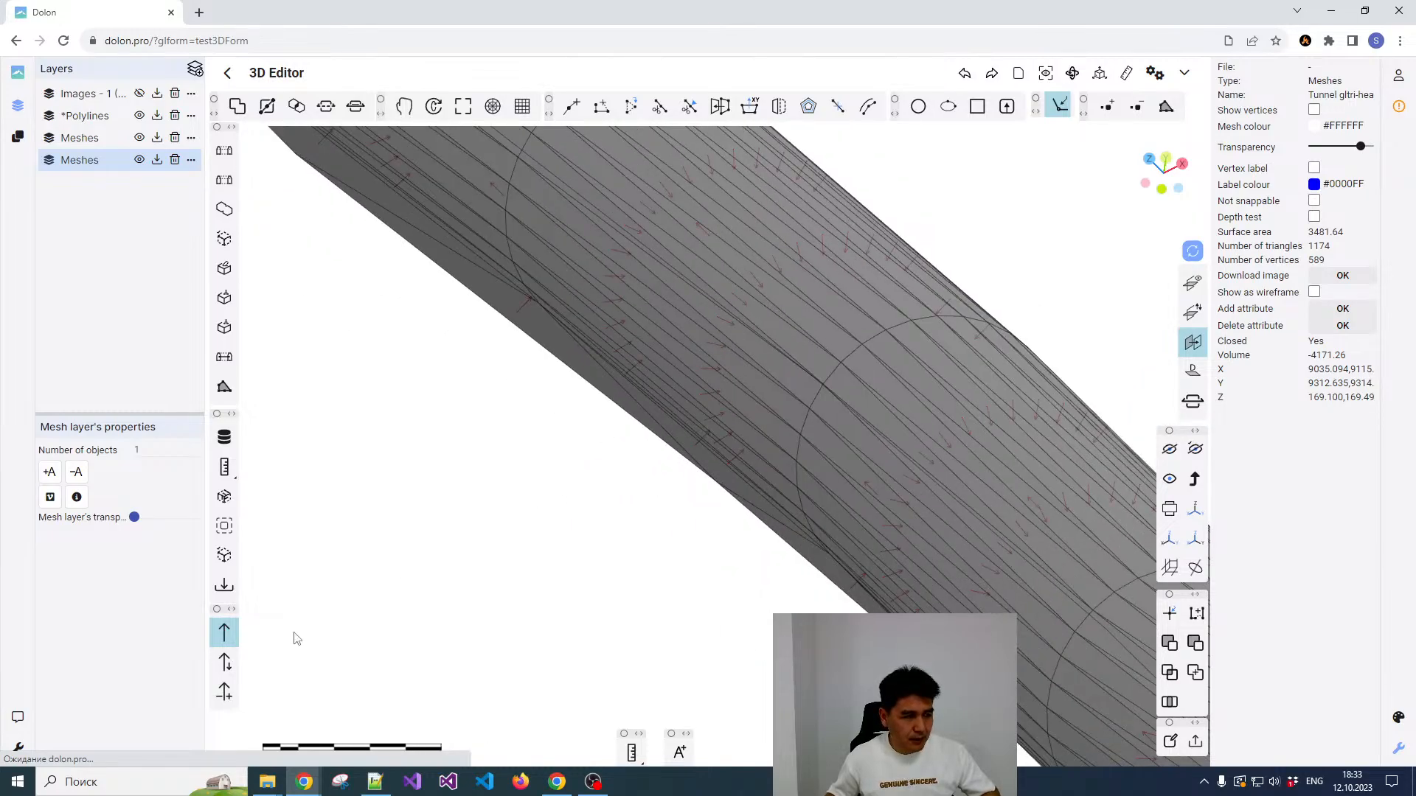
Step: Compute the volume of the curved tunnel mesh and invert the directions of its normals
right_click(761, 397)
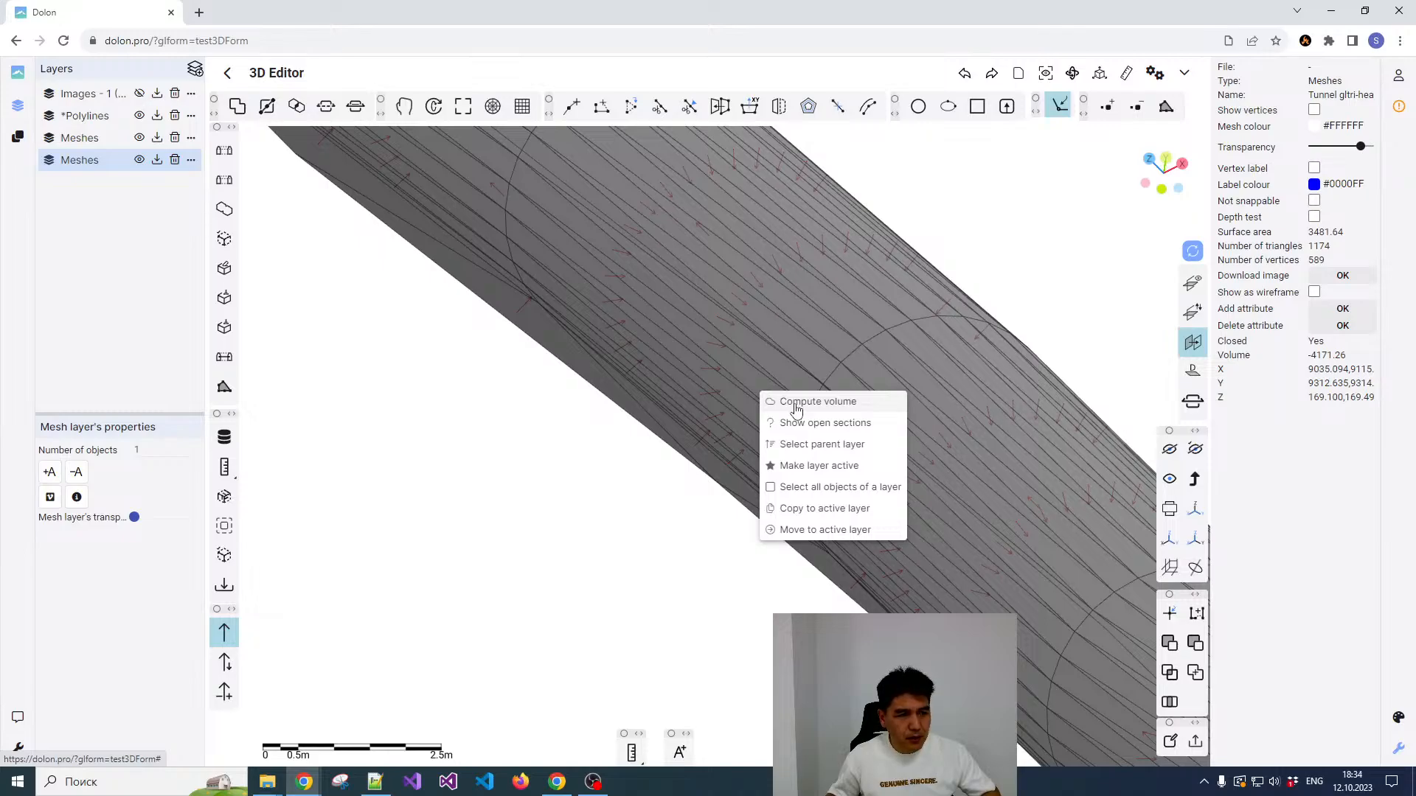
click(795, 404)
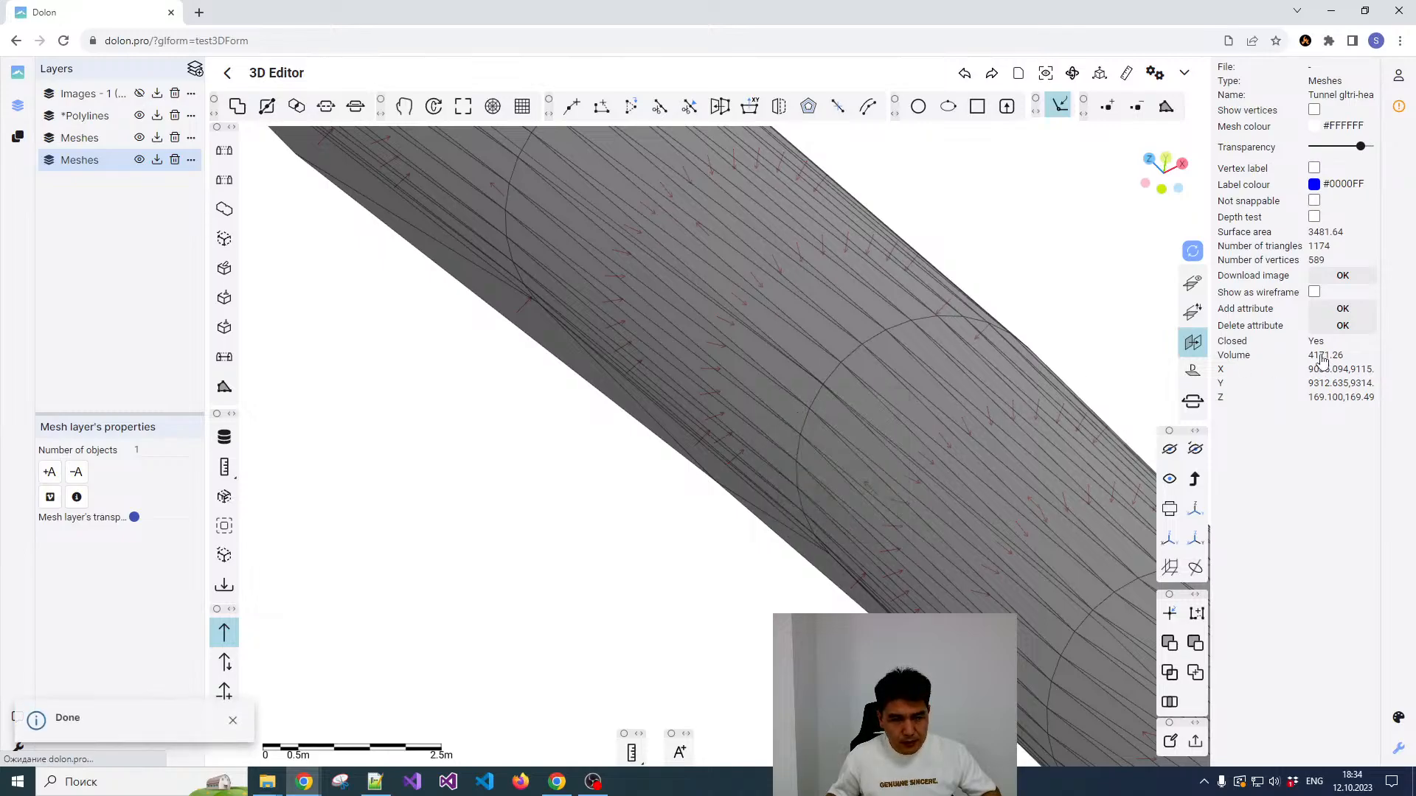
click(224, 634)
click(222, 634)
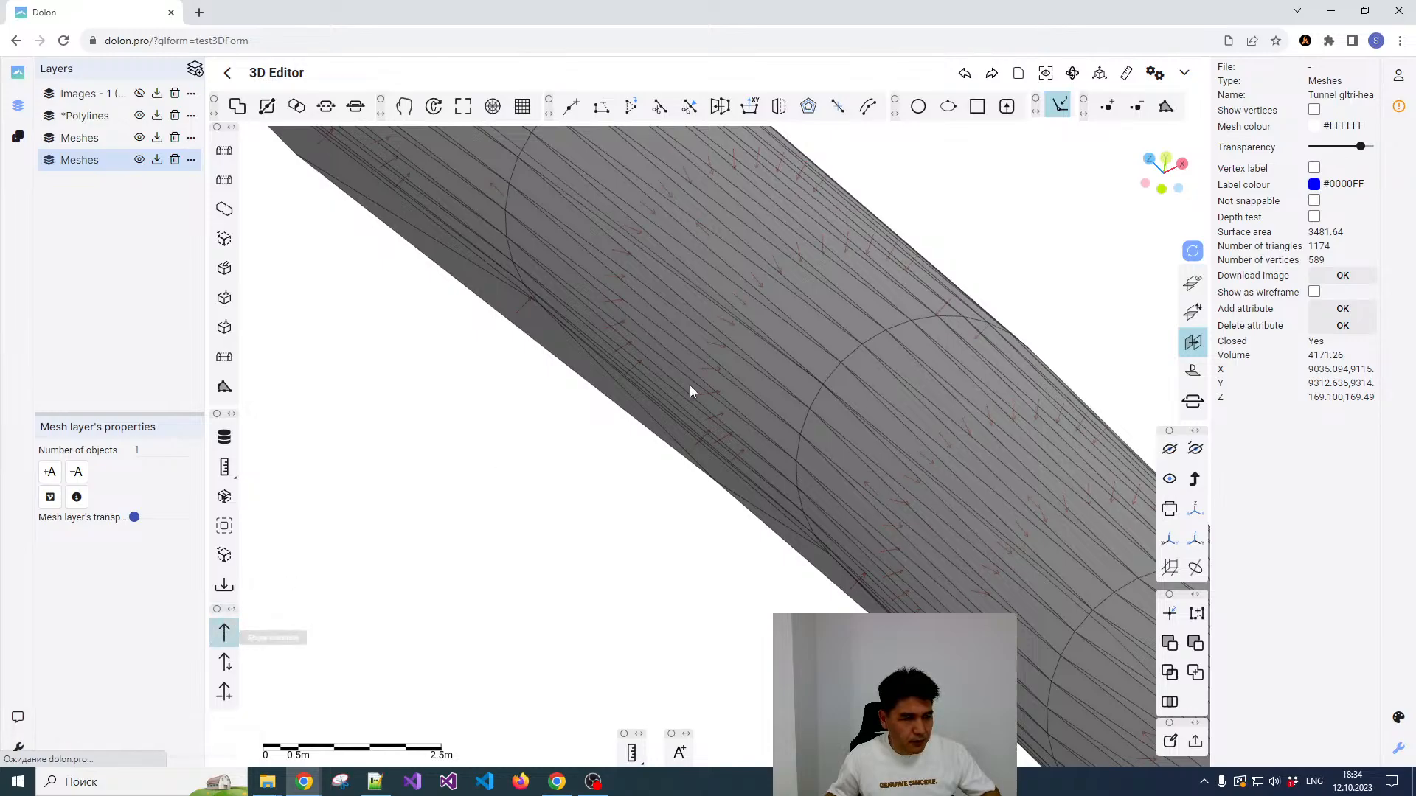
click(223, 658)
scroll(715, 395, down, 10)
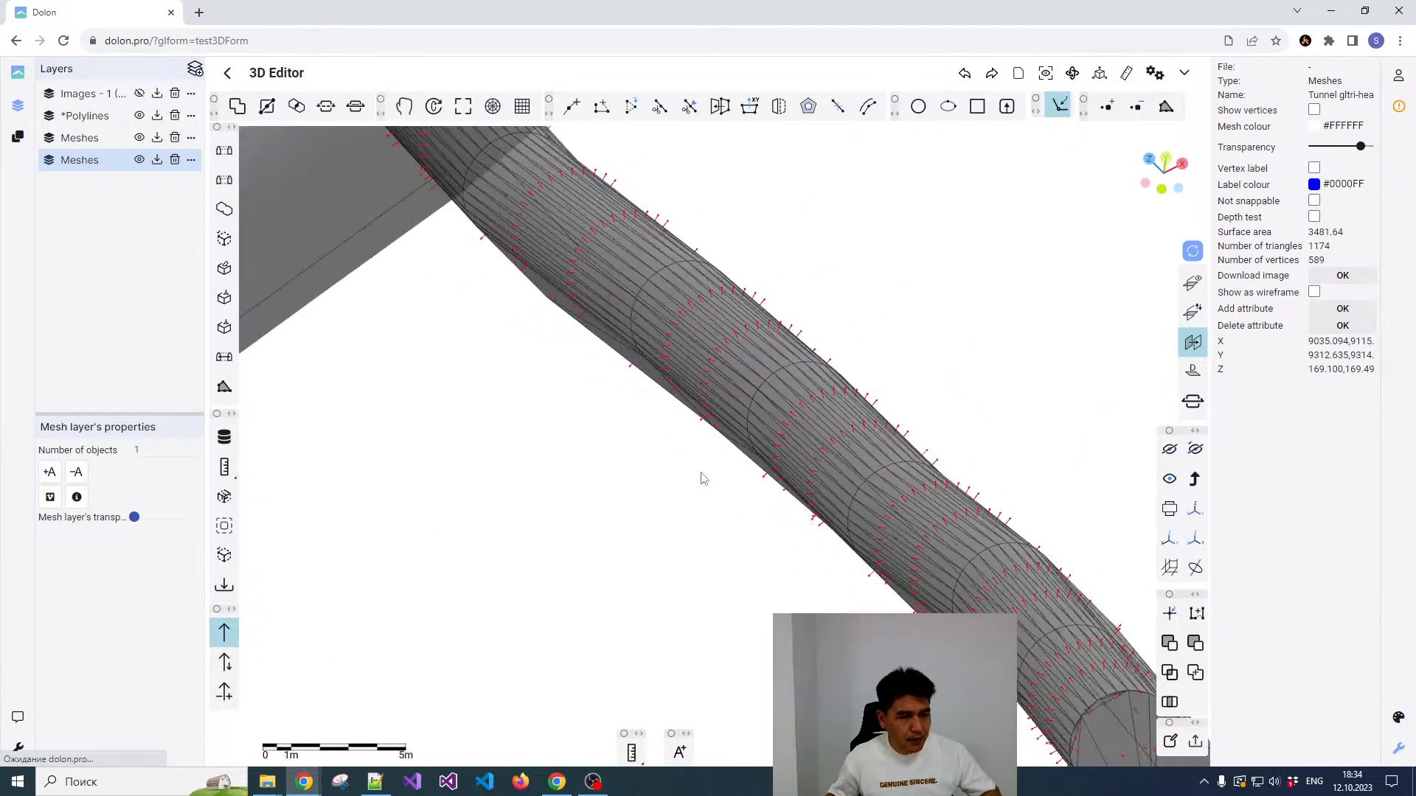
scroll(700, 446, up, 5)
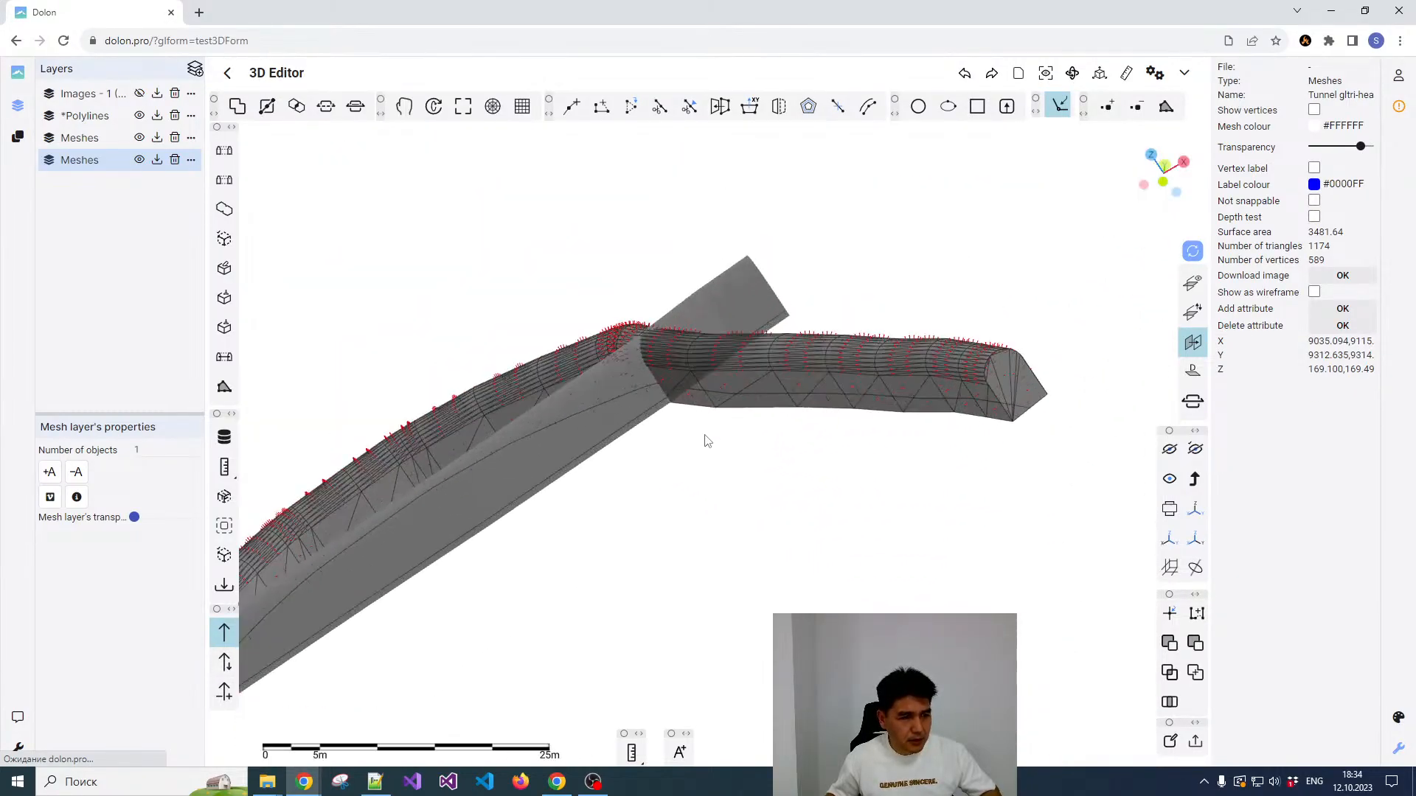
scroll(812, 391, down, 2)
Step: Select the straight tunnel mesh, show its normals and examine which way they point
click(825, 386)
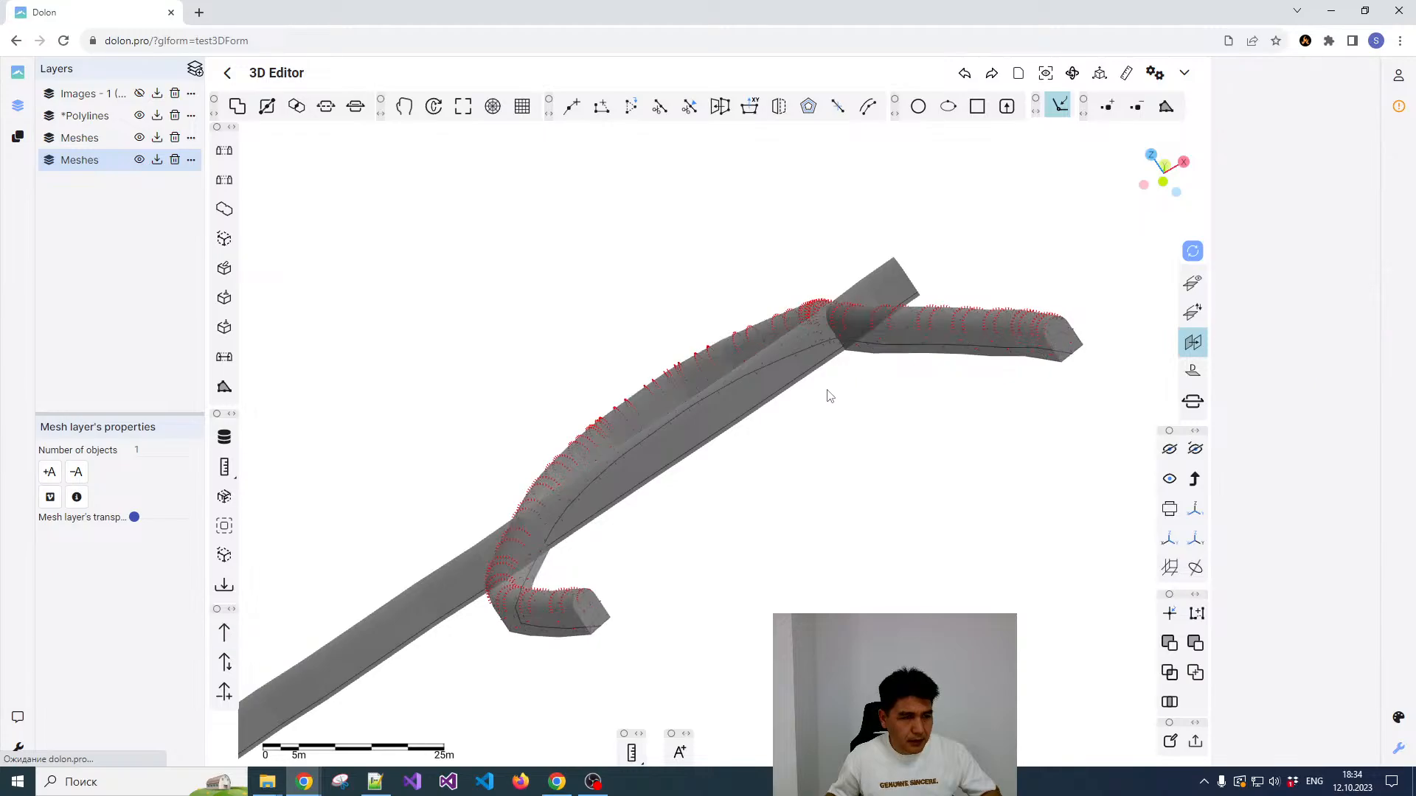
drag(827, 392, 792, 443)
scroll(787, 426, up, 5)
click(741, 370)
scroll(740, 370, down, 5)
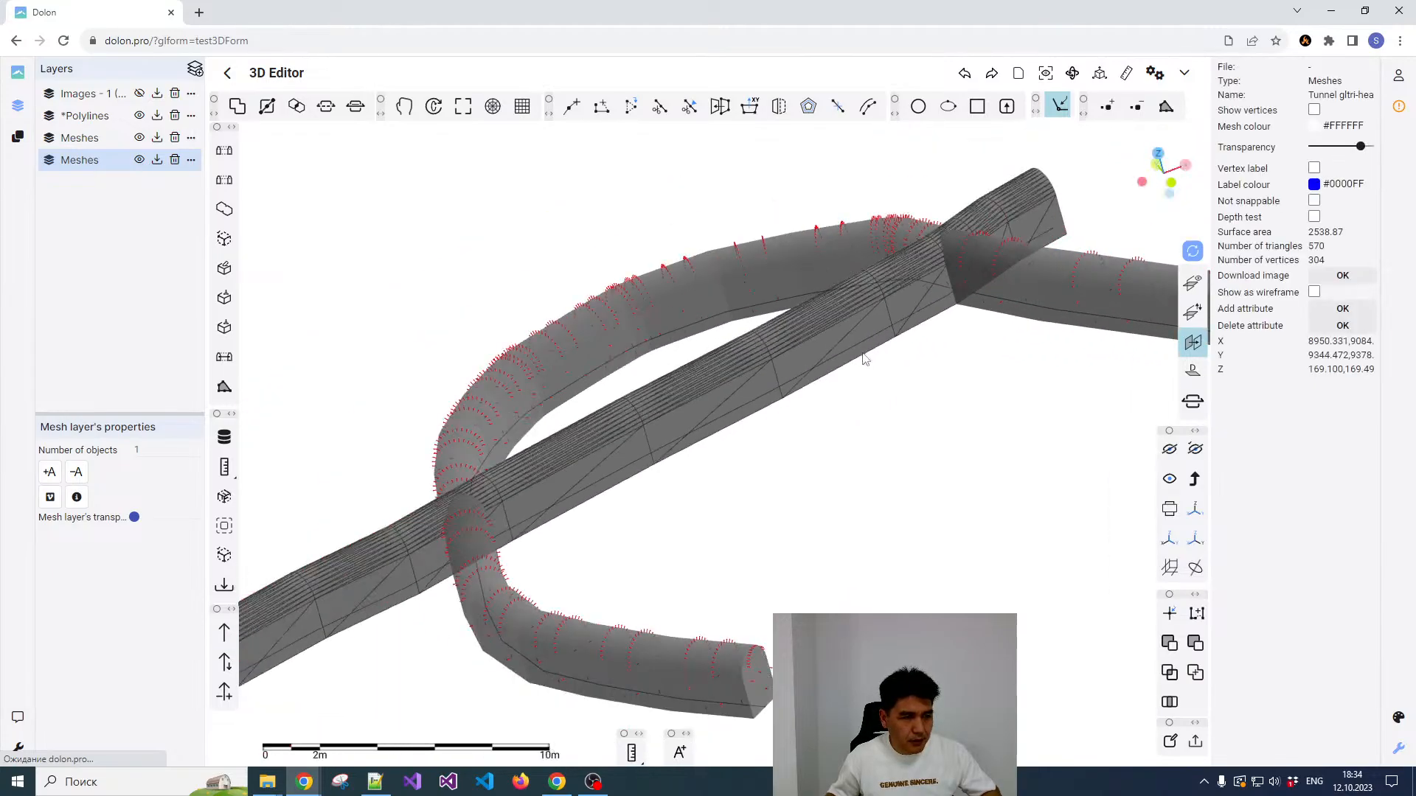
scroll(818, 412, down, 1)
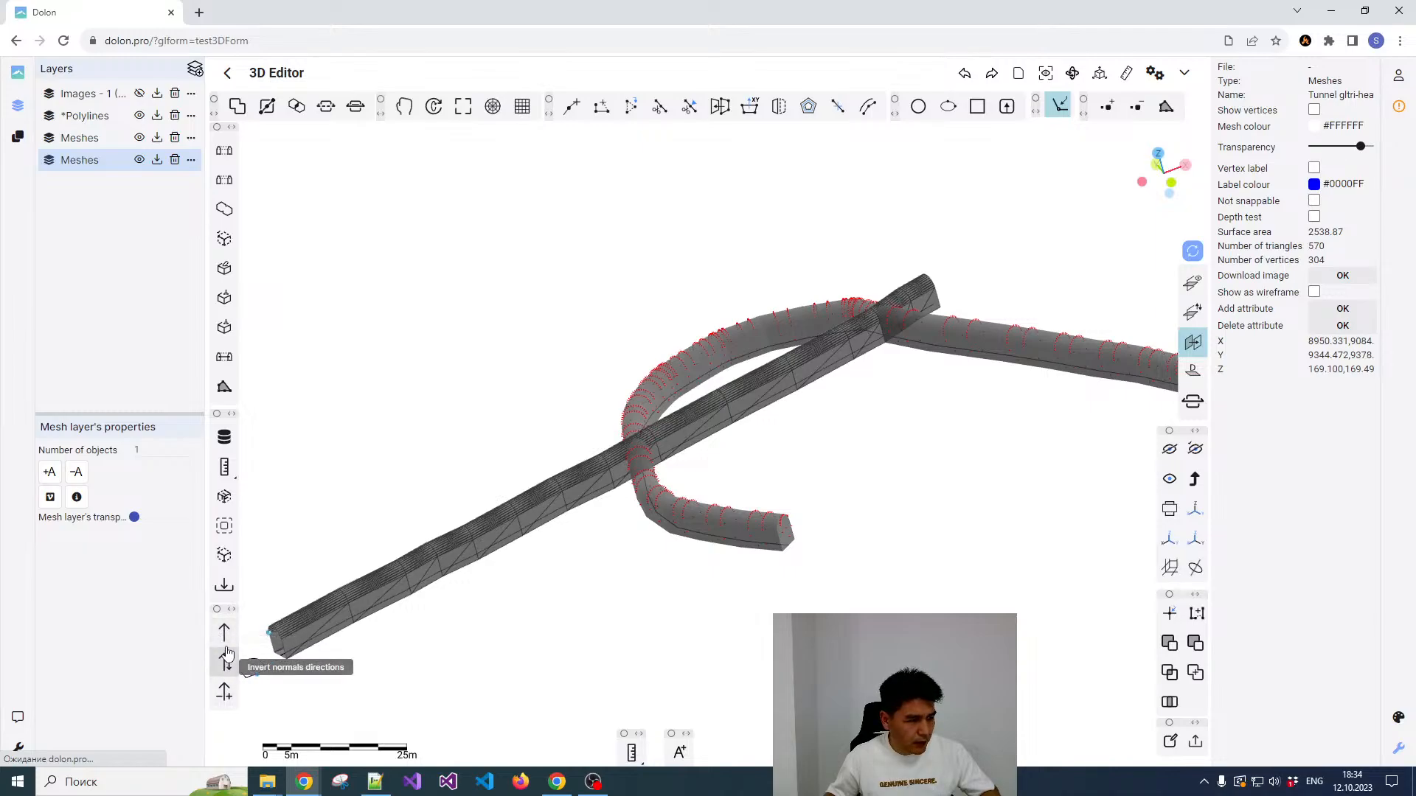
scroll(391, 594, up, 5)
scroll(391, 594, down, 5)
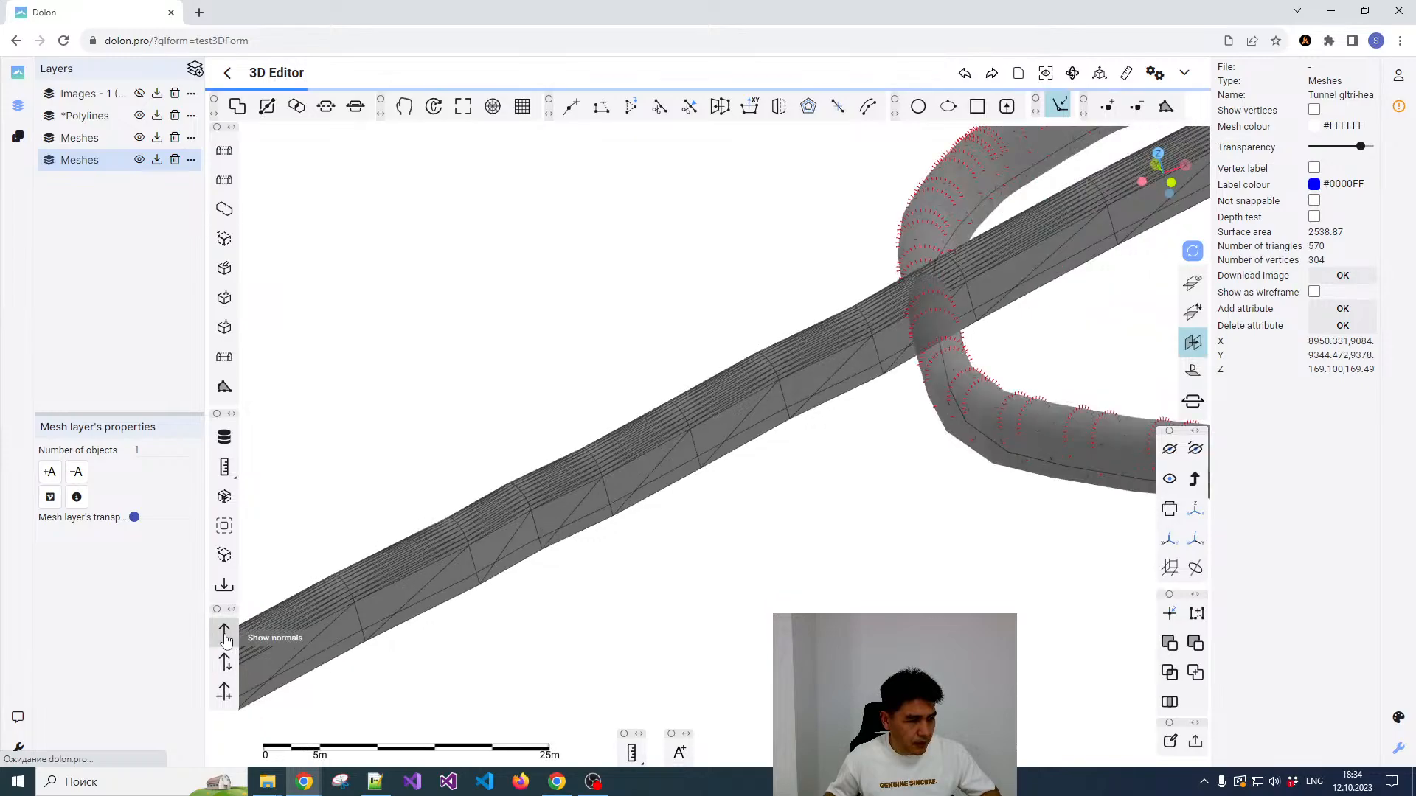
click(224, 633)
scroll(490, 550, up, 5)
scroll(545, 520, down, 3)
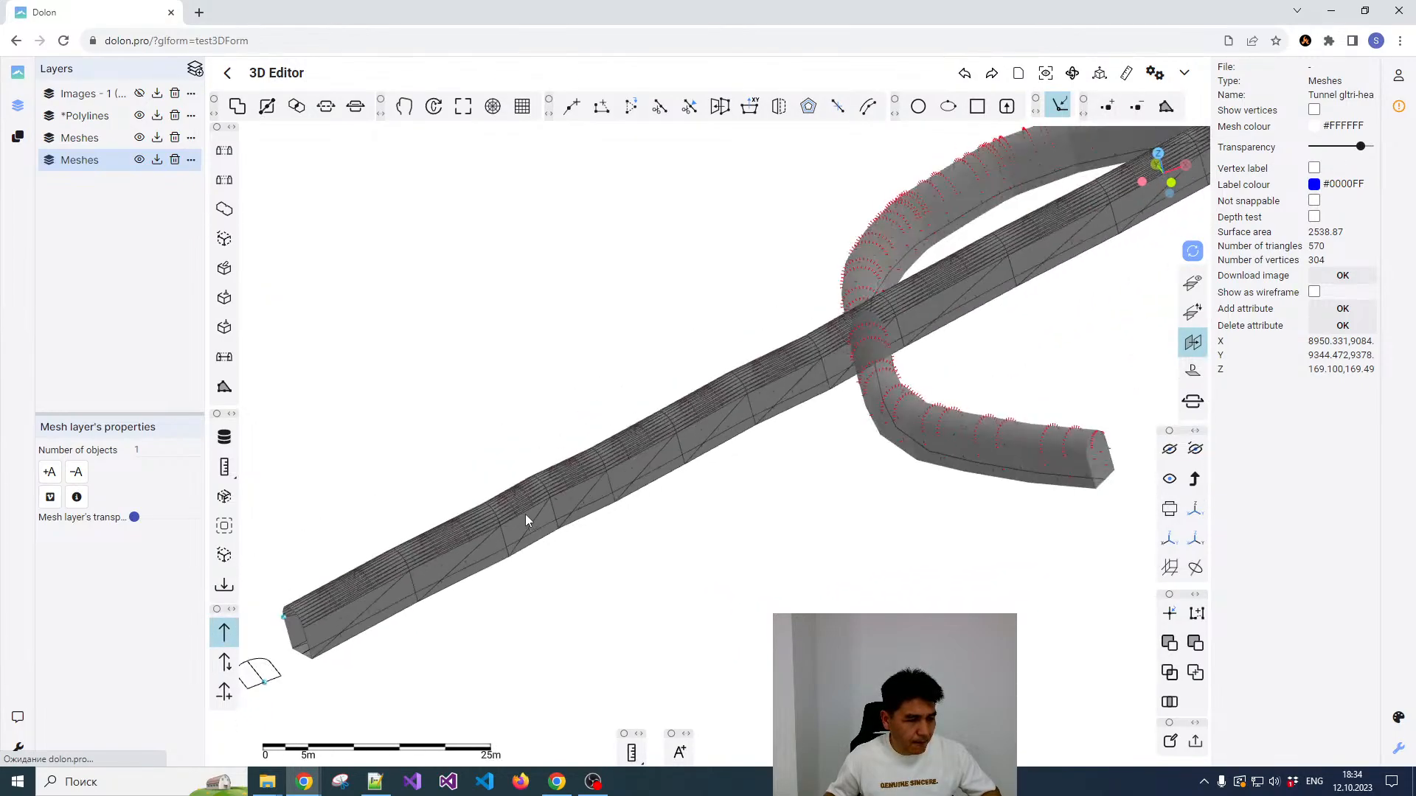
scroll(550, 498, up, 8)
drag(531, 519, 558, 488)
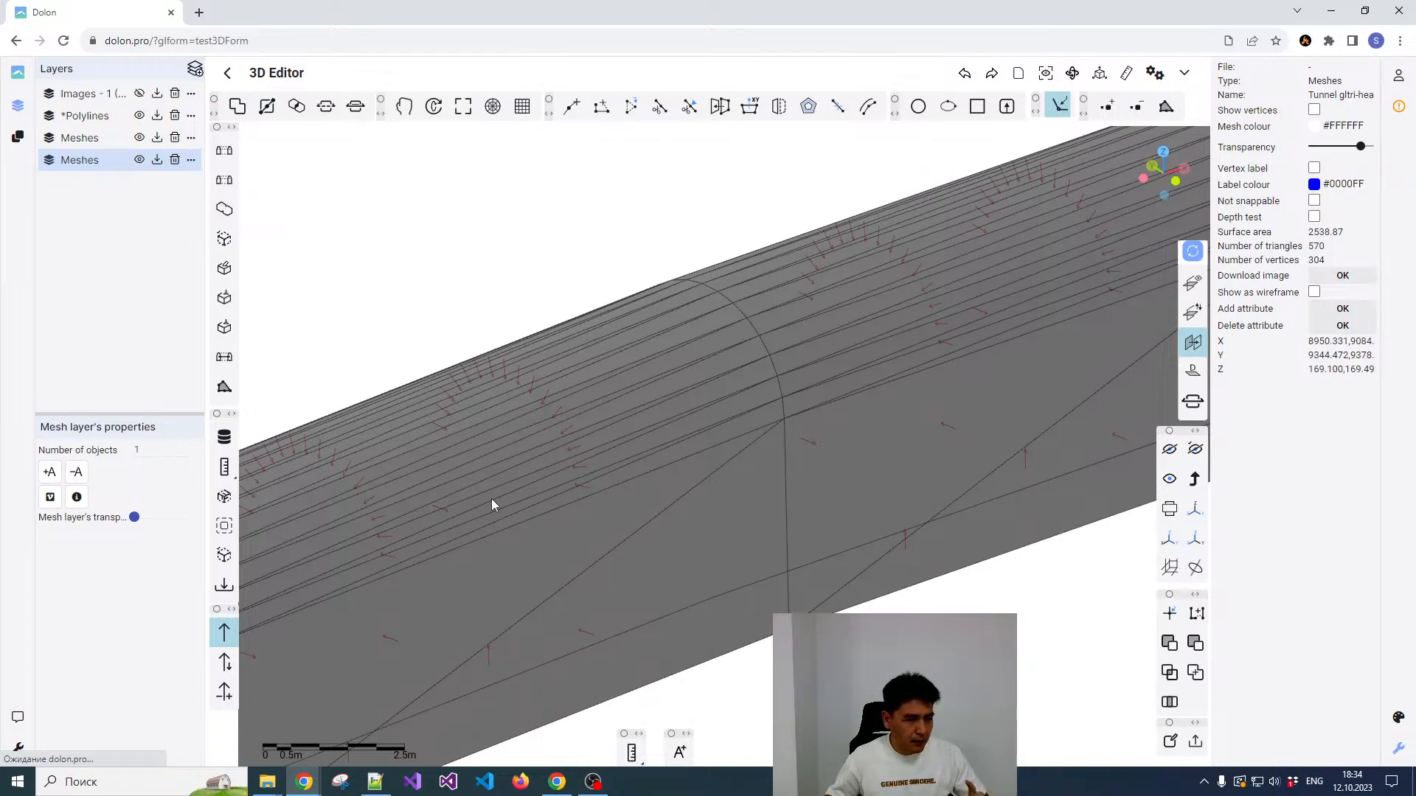
Step: Invert the normals directions of the straight tunnel mesh and check them along the tunnel
click(225, 662)
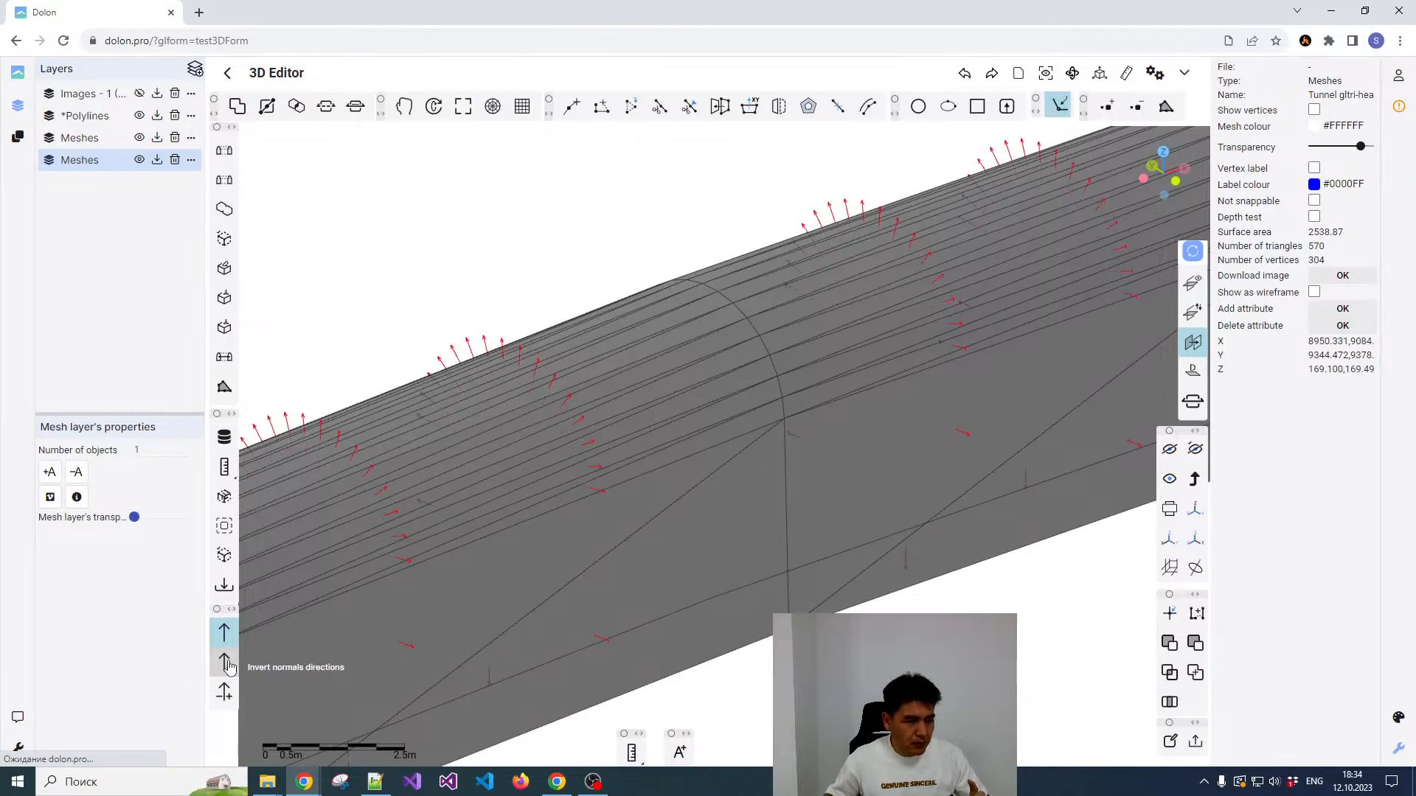
scroll(489, 521, down, 8)
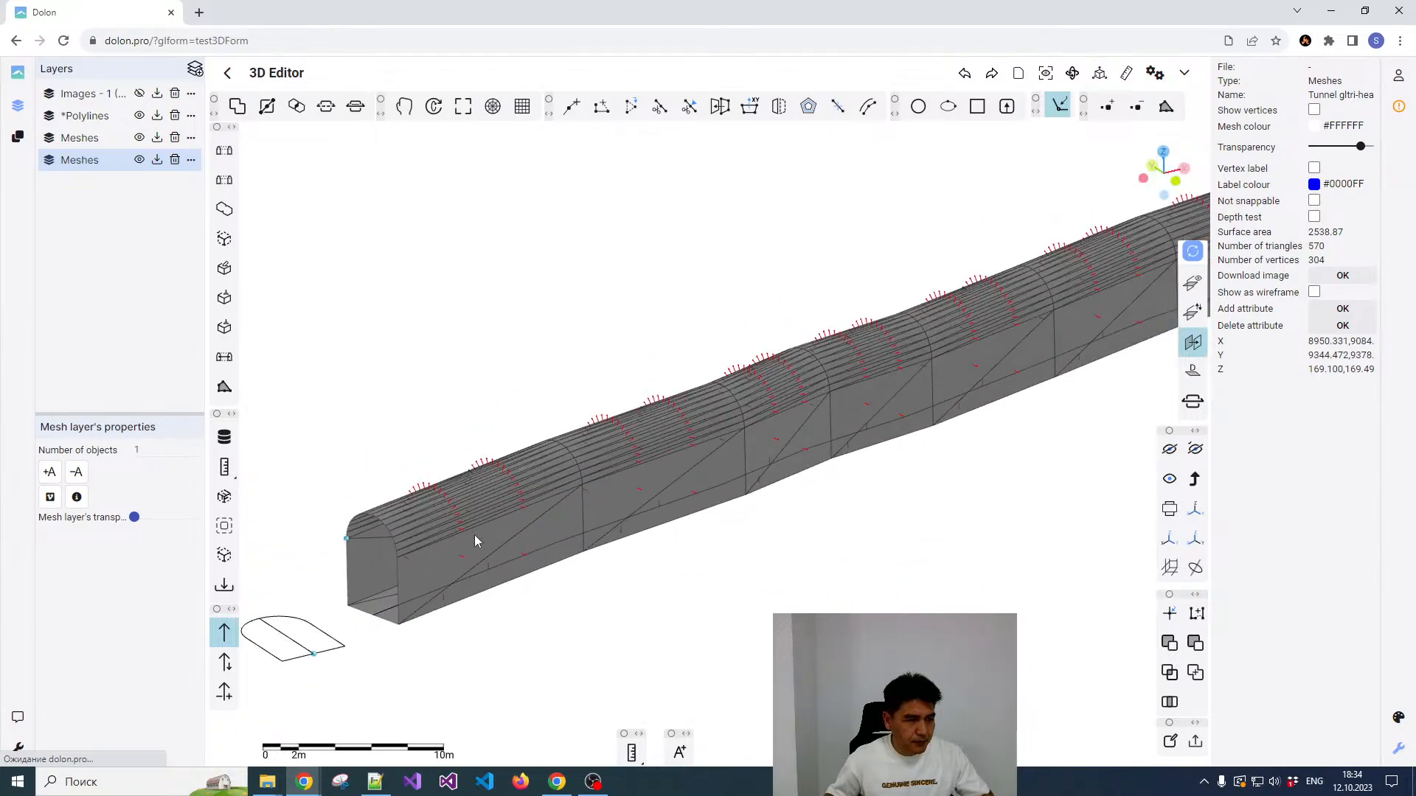
right_click(475, 535)
click(426, 552)
drag(442, 549, 464, 551)
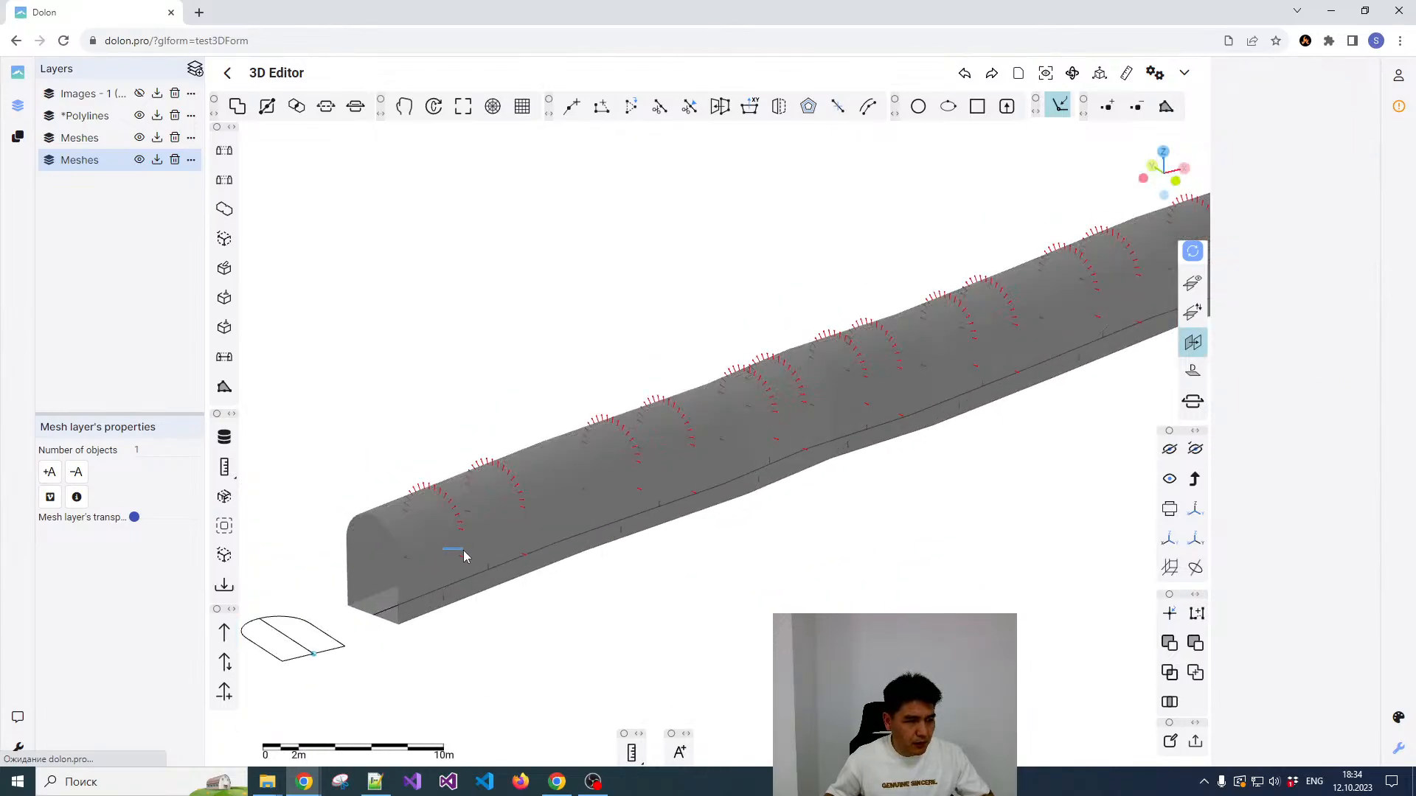
click(471, 541)
middle_drag(472, 537, 512, 559)
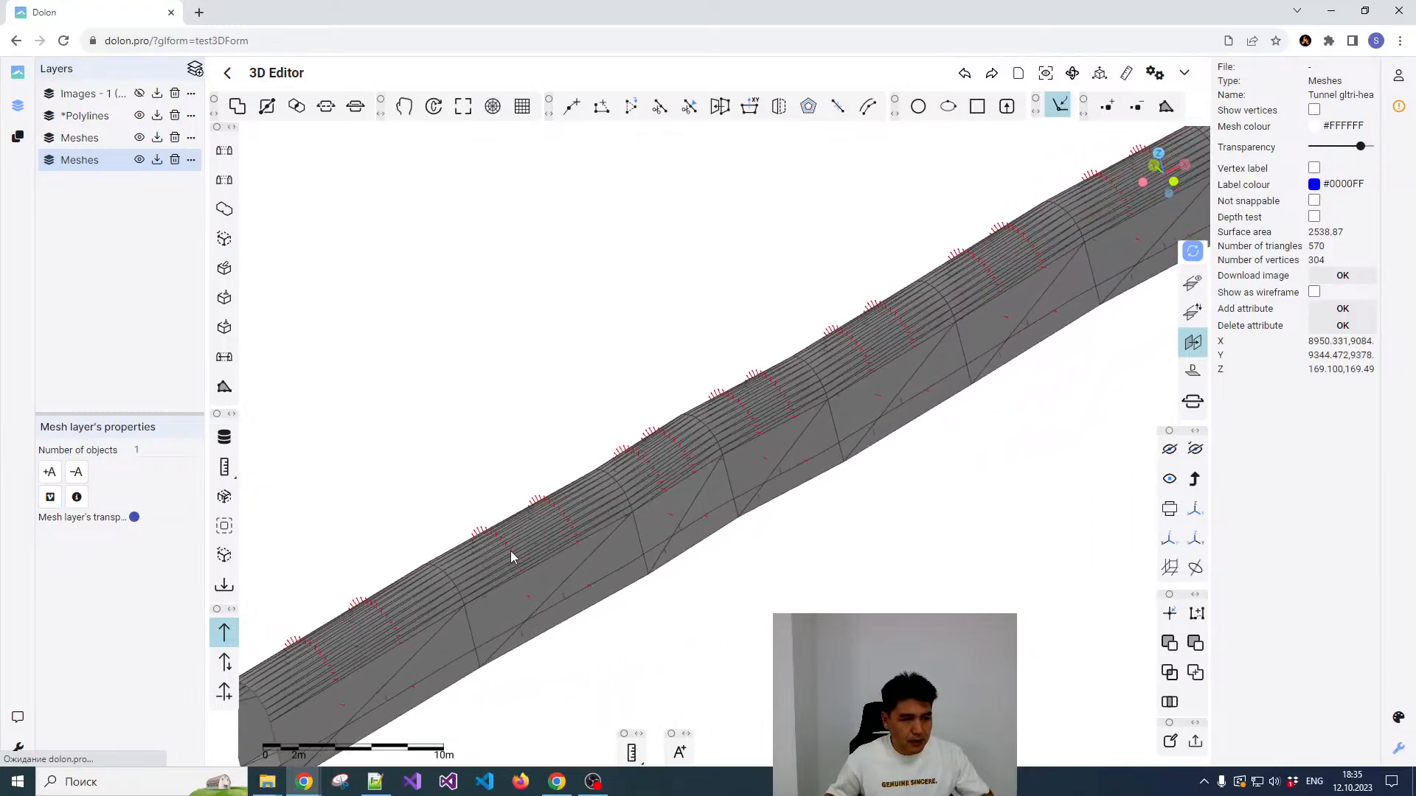
scroll(508, 546, down, 3)
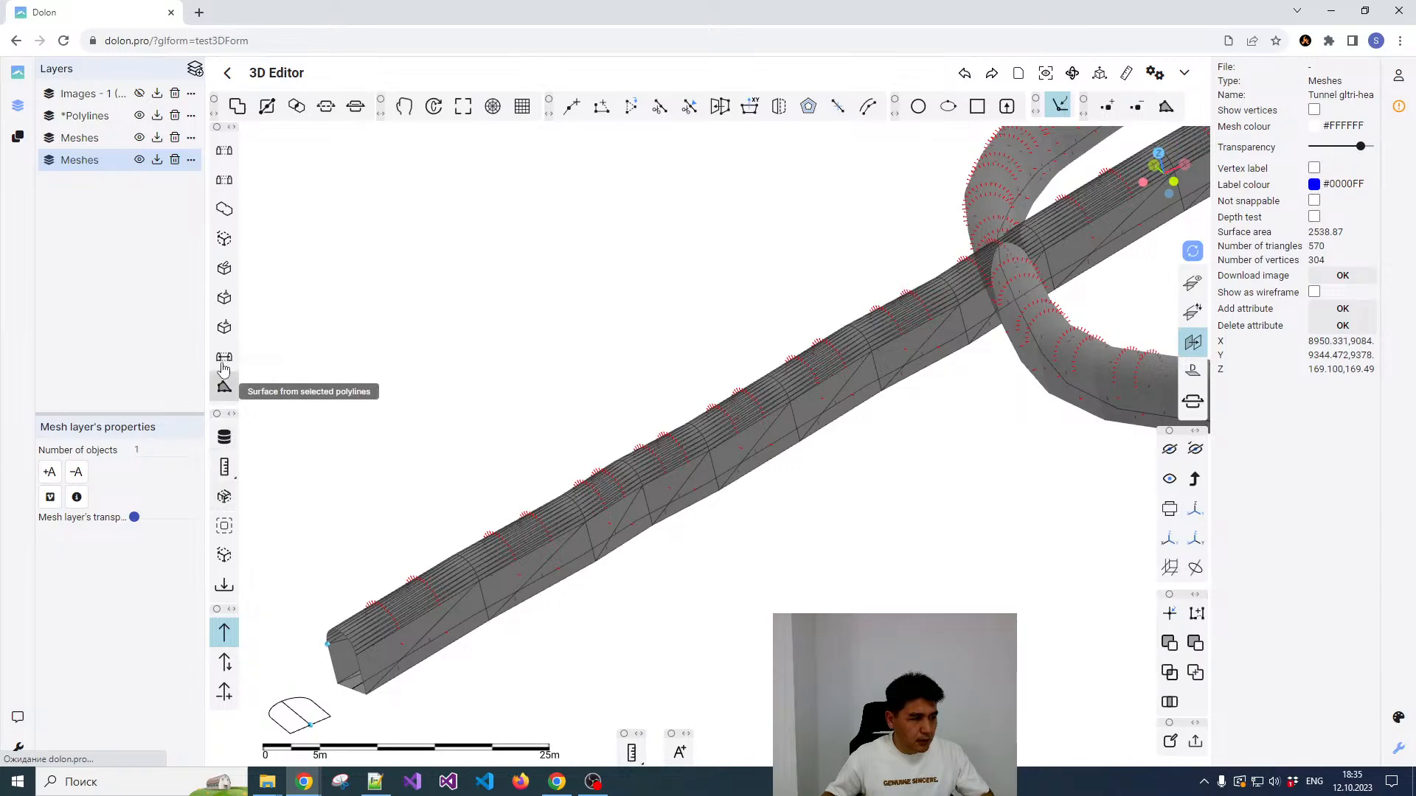
Step: Apply Close mesh to the straight tunnel and the curved tunnel, and select each mesh to check it
click(224, 329)
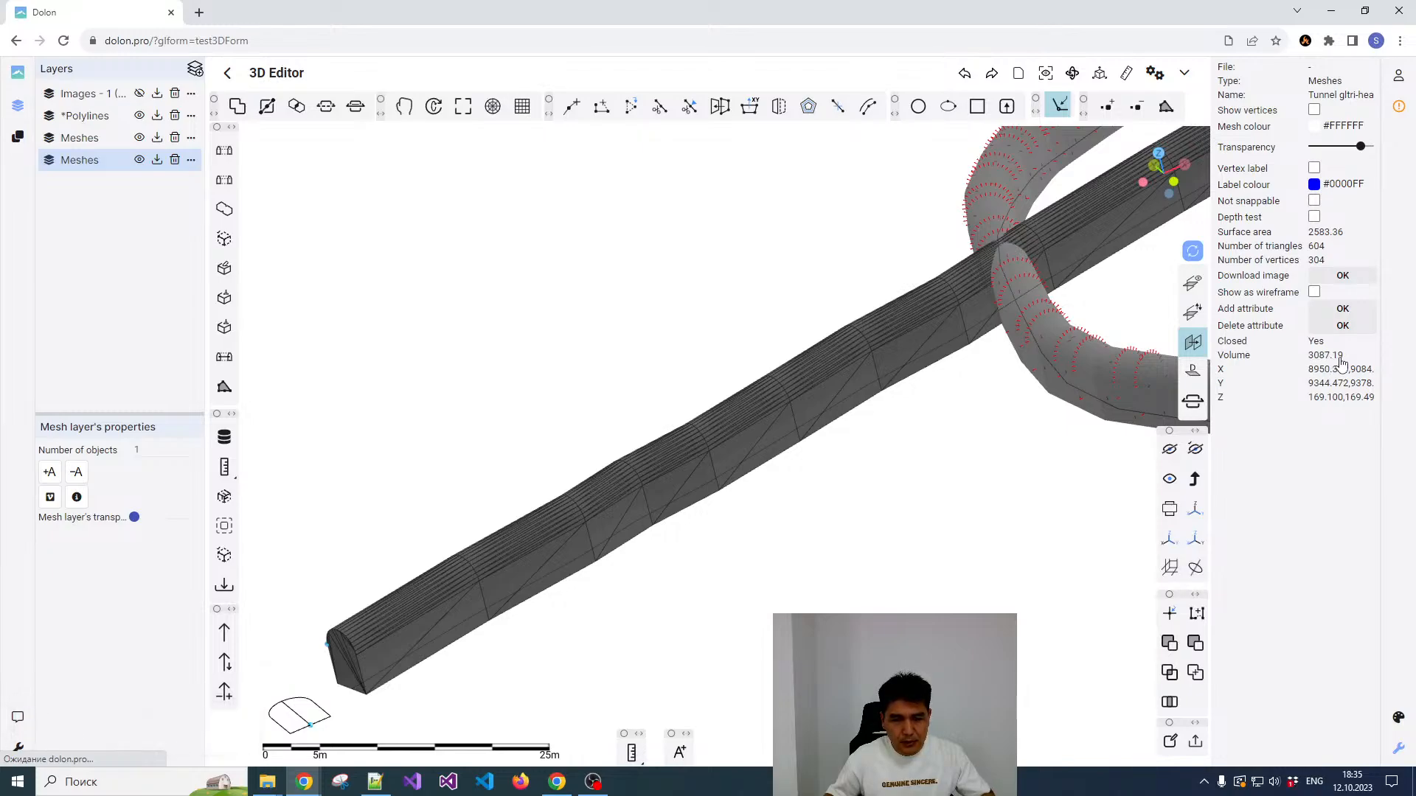
click(1119, 373)
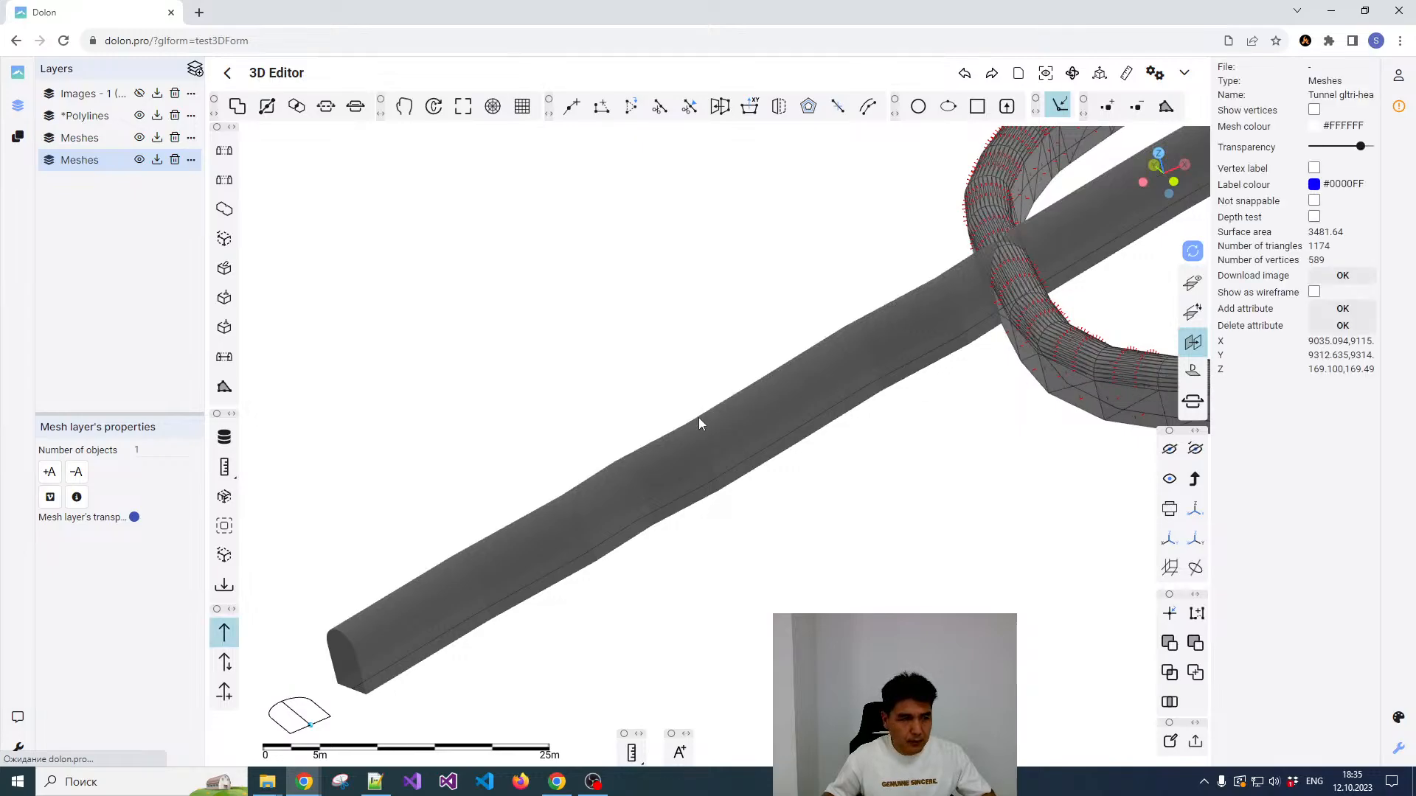
click(224, 328)
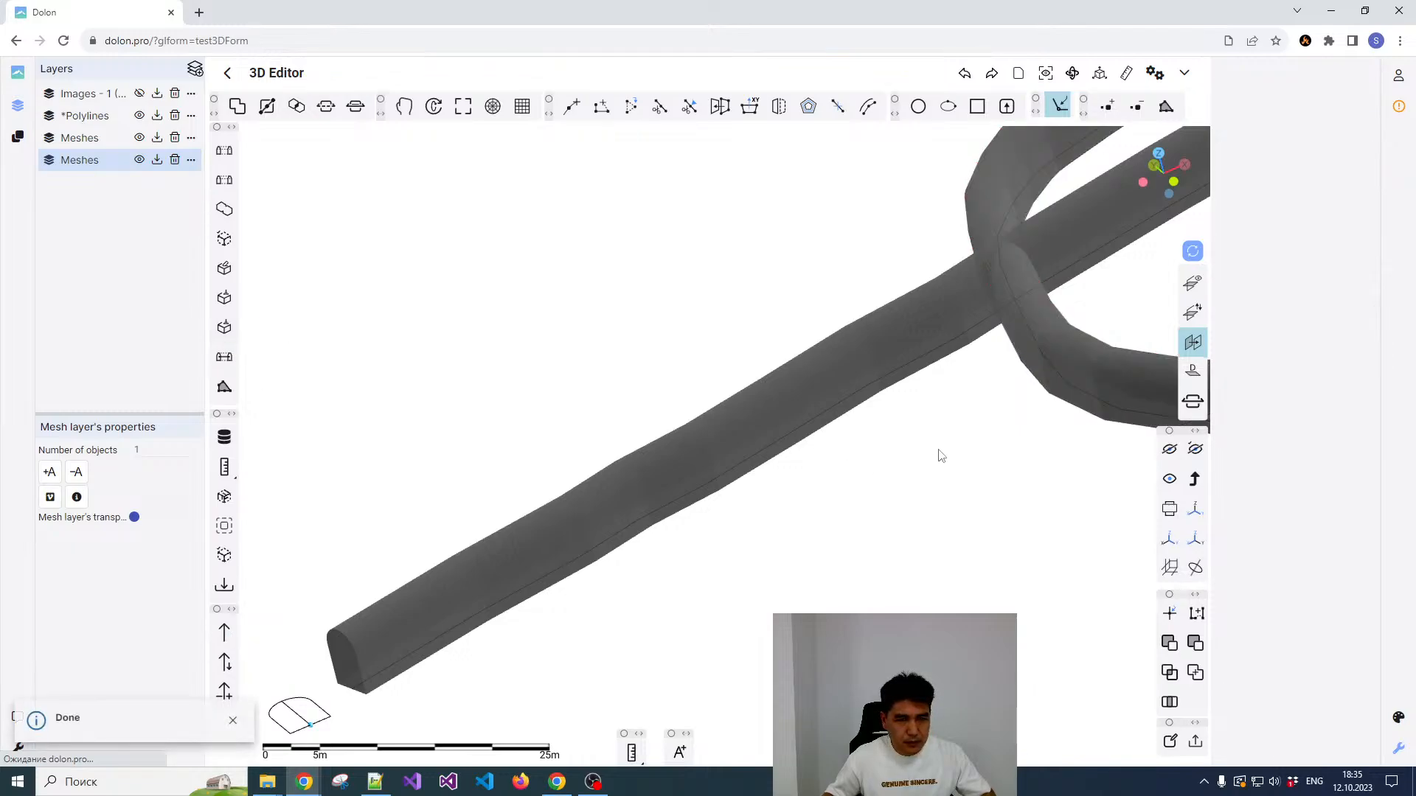
scroll(802, 484, down, 6)
scroll(948, 423, up, 2)
click(979, 339)
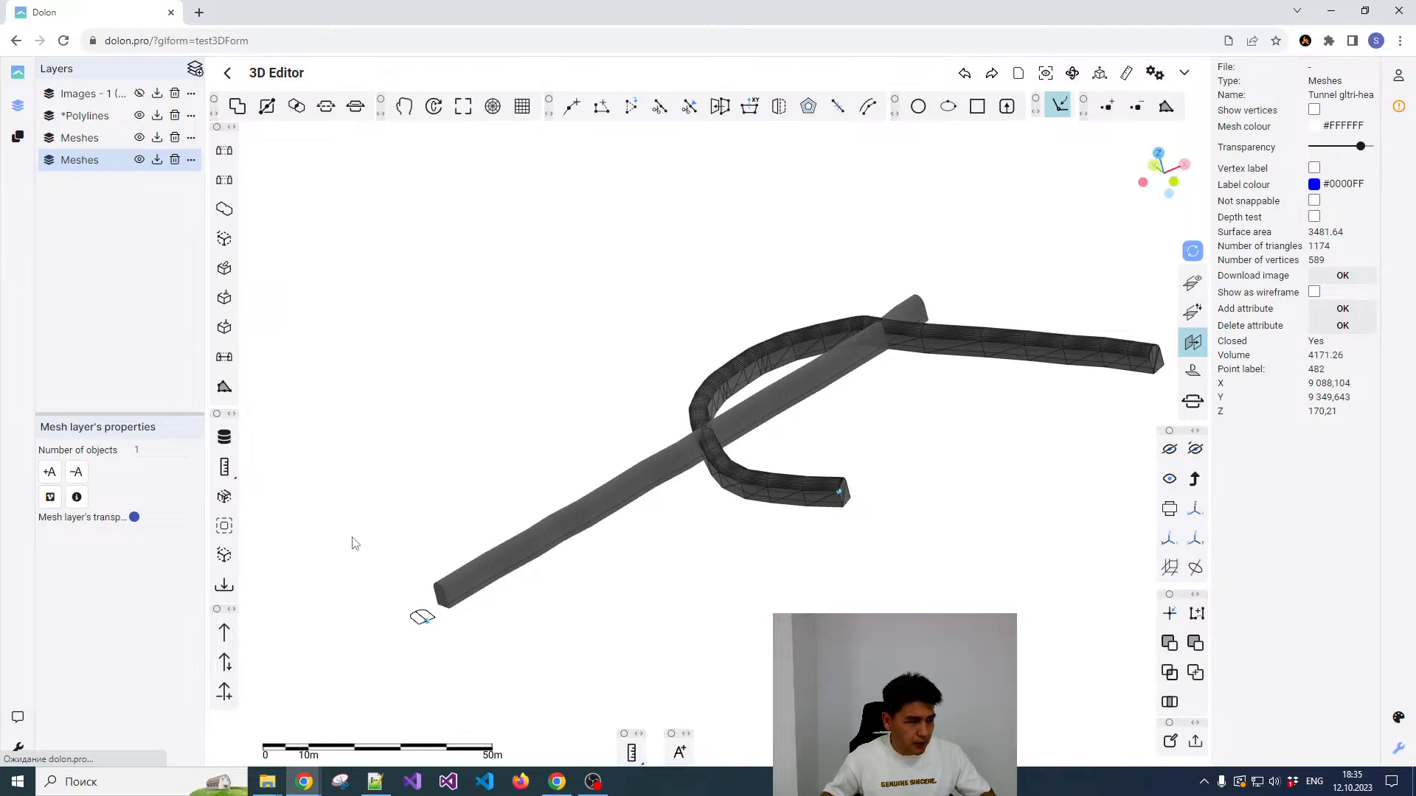
click(520, 540)
scroll(762, 468, up, 3)
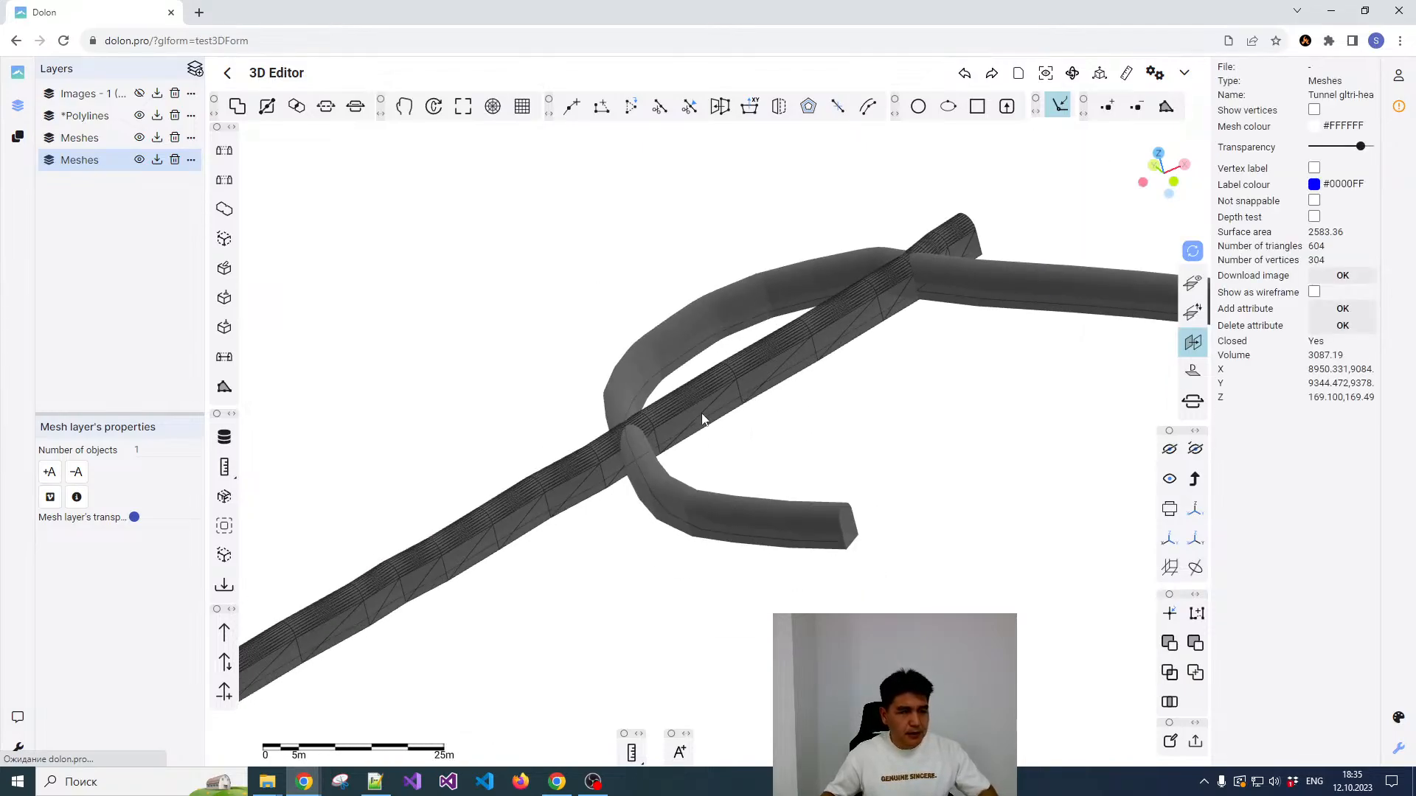
drag(658, 404, 722, 419)
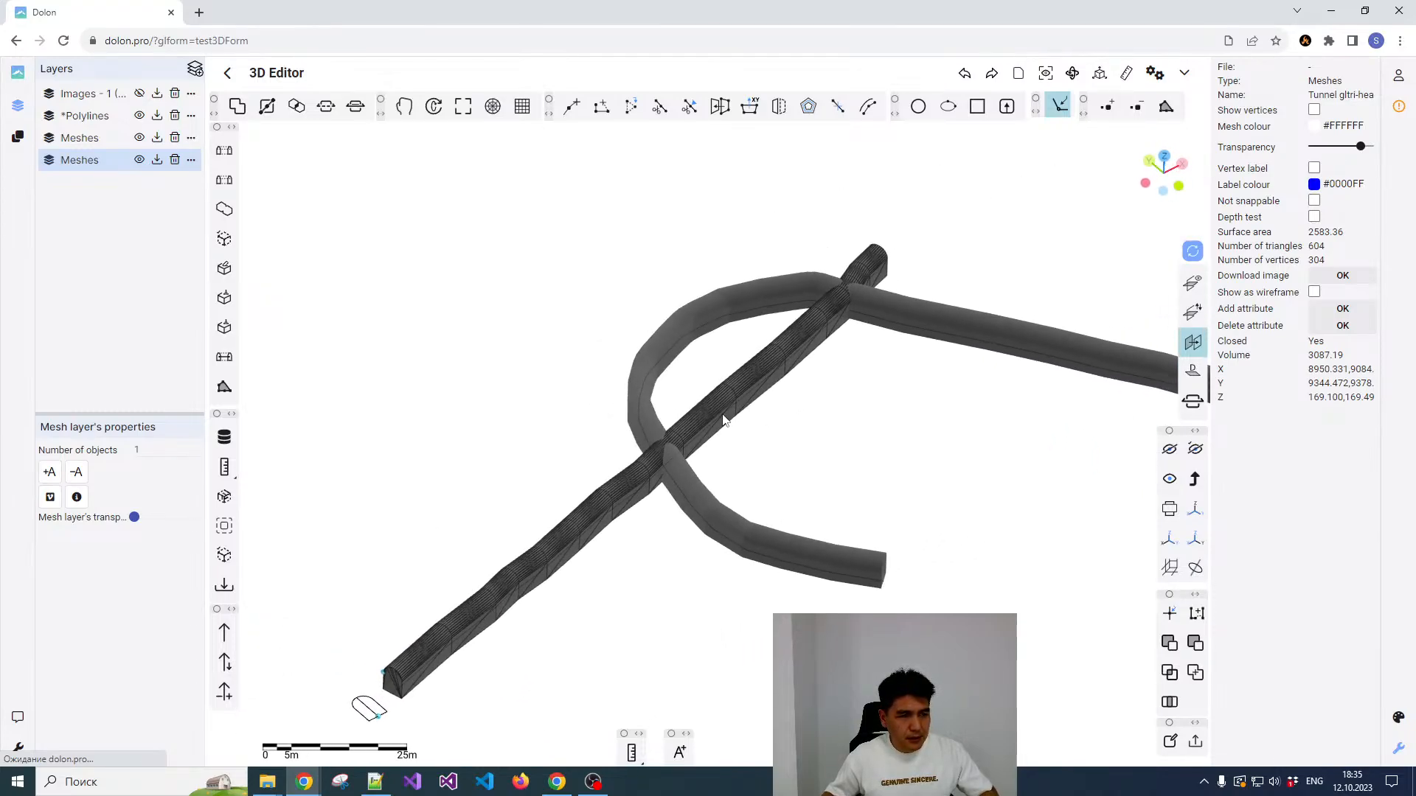
Step: Combine the curved and straight tunnel meshes with the Union wireframe intersection operation, and check the joined mesh at the crossings
click(656, 359)
ctrl+click(723, 398)
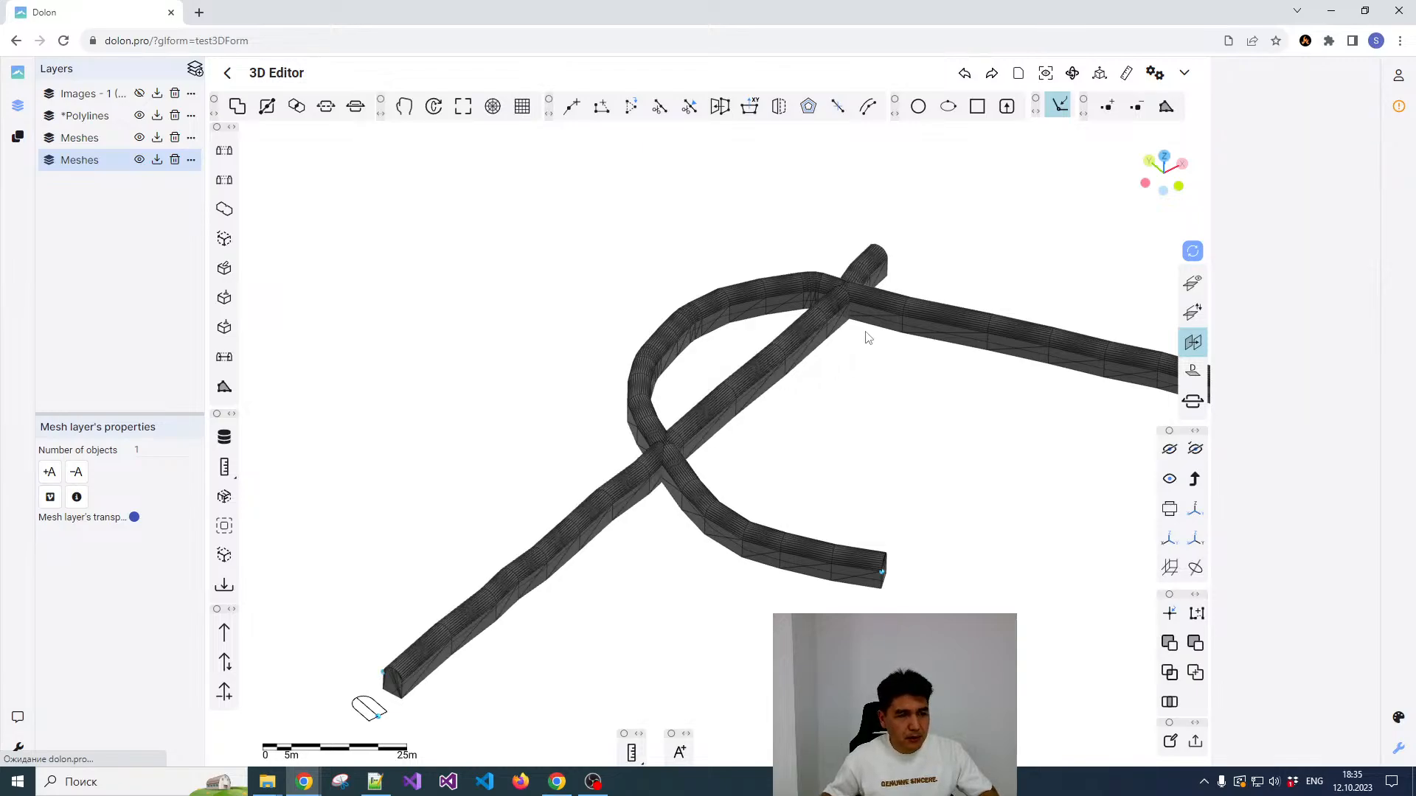
scroll(858, 335, down, 1)
scroll(859, 333, up, 1)
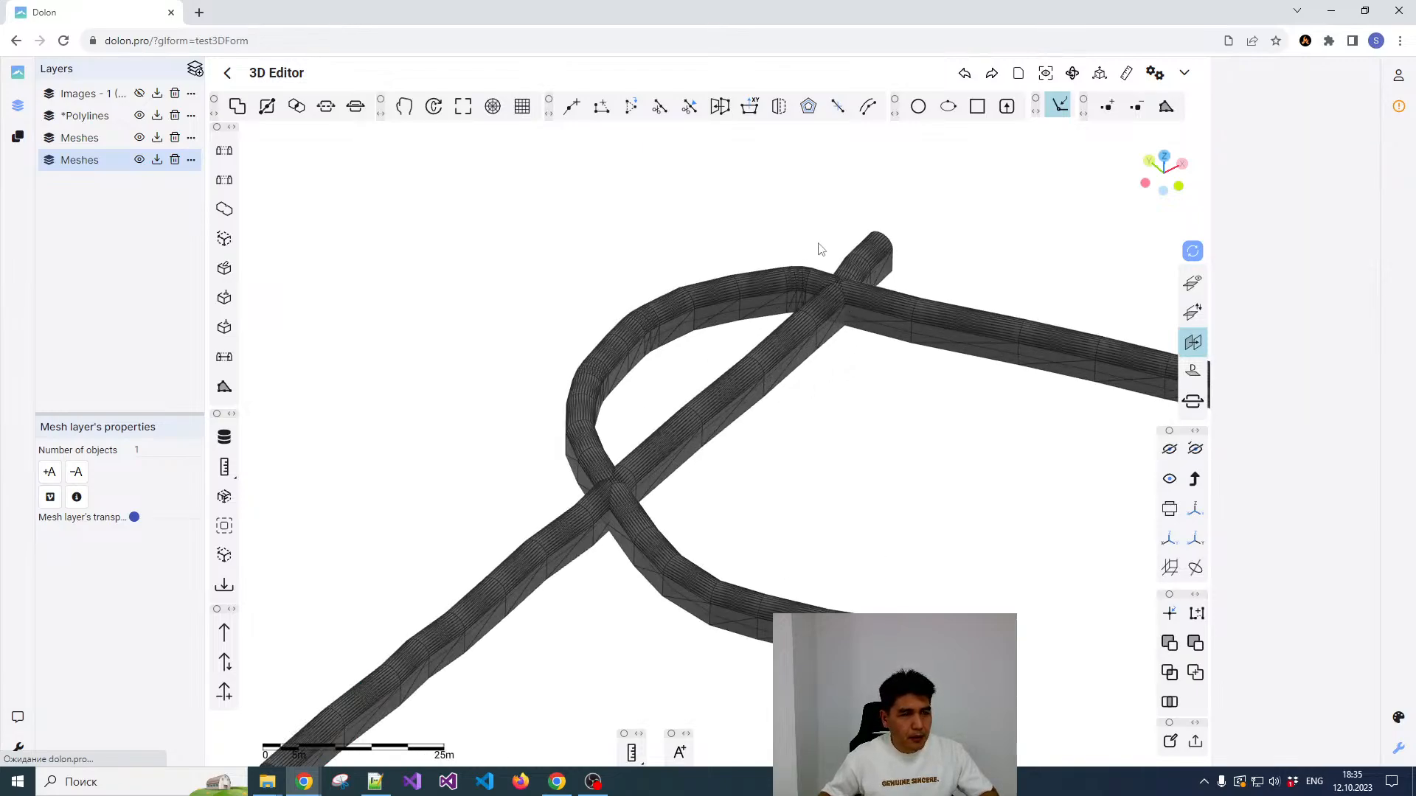
click(239, 107)
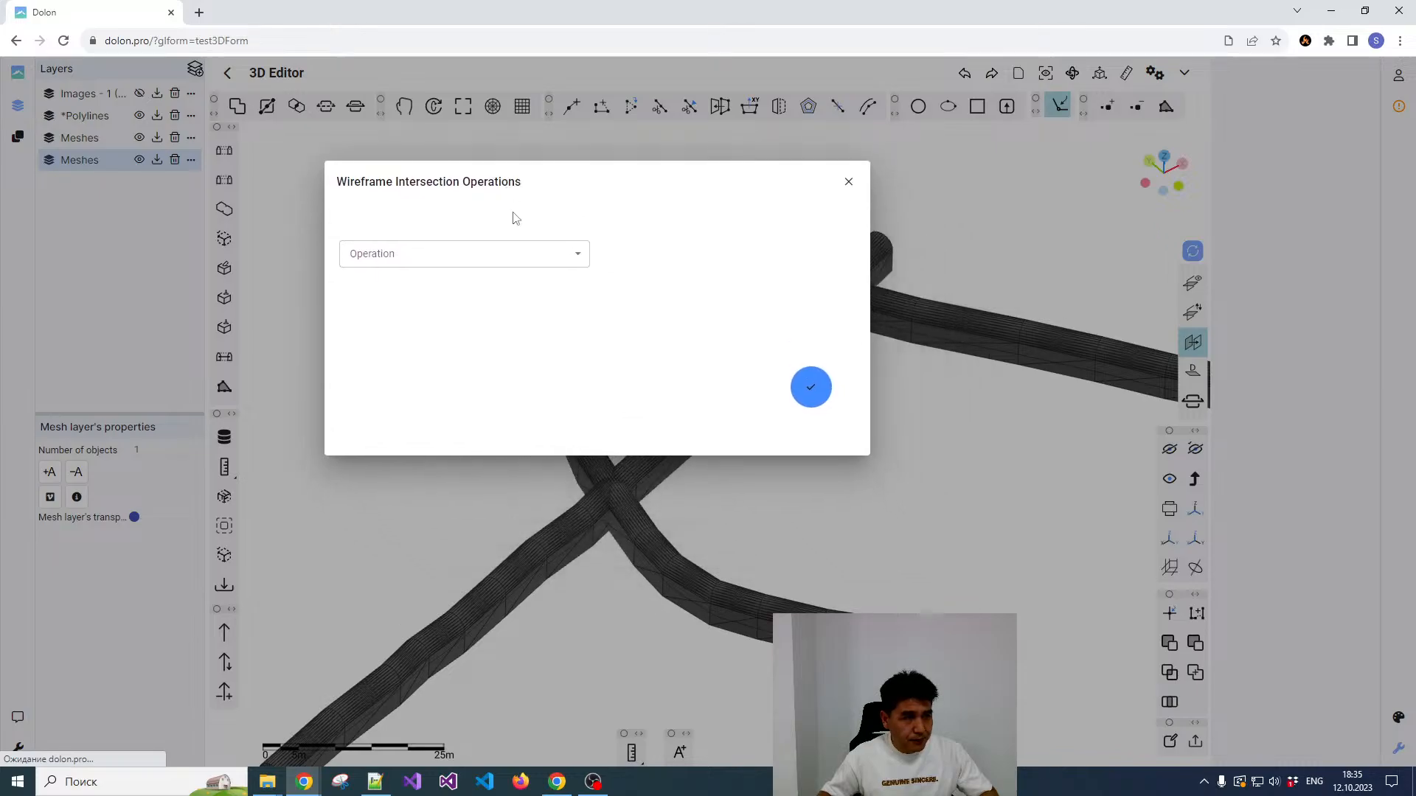
click(582, 254)
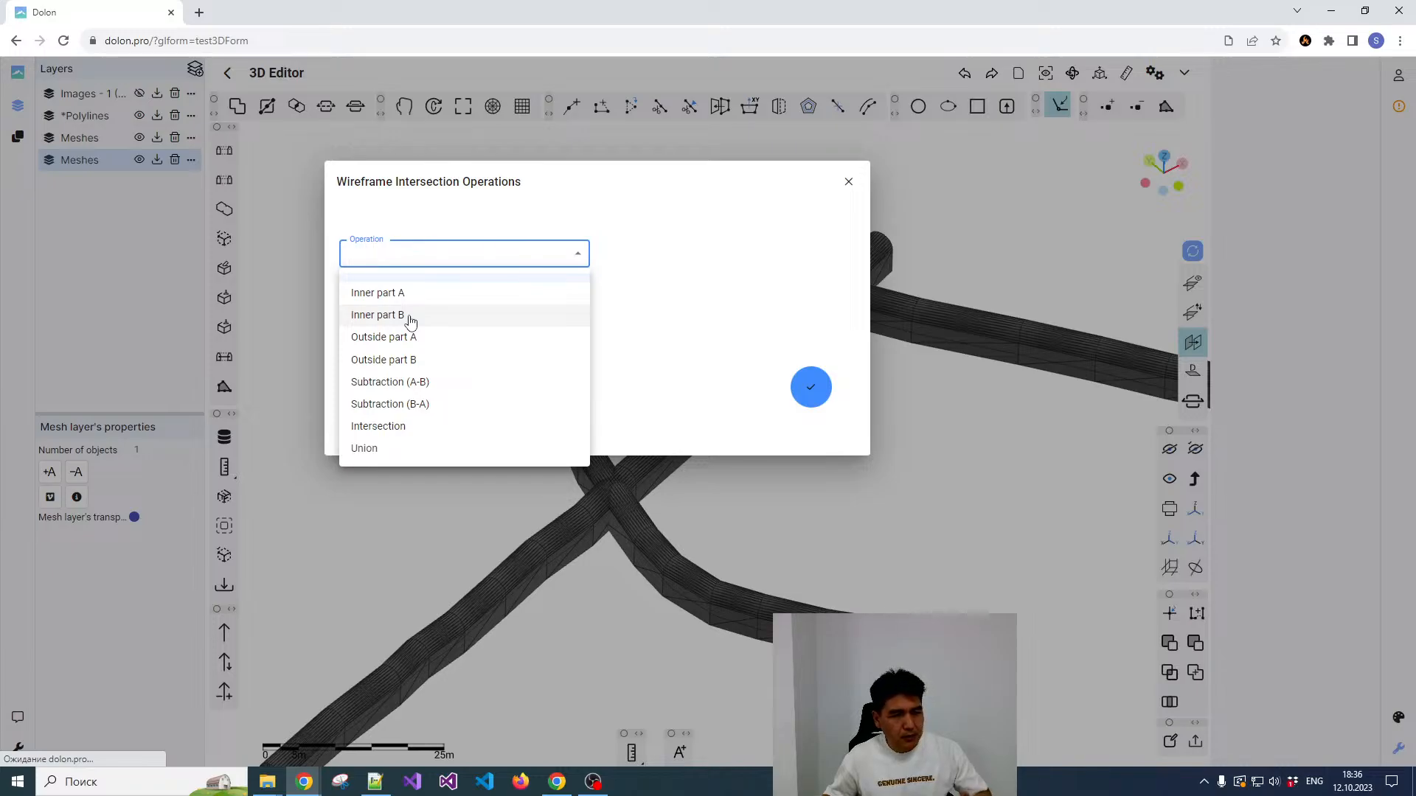
click(393, 450)
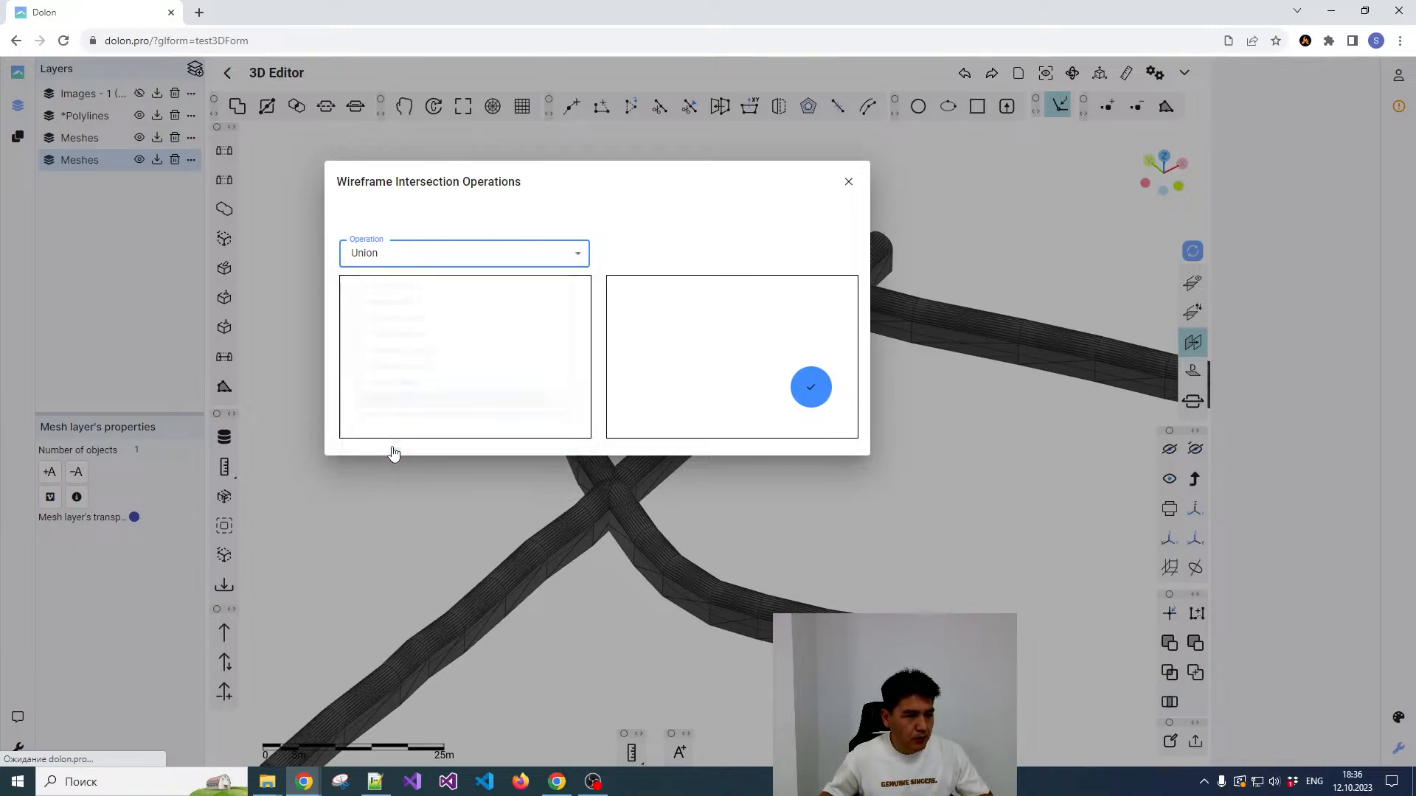
click(811, 387)
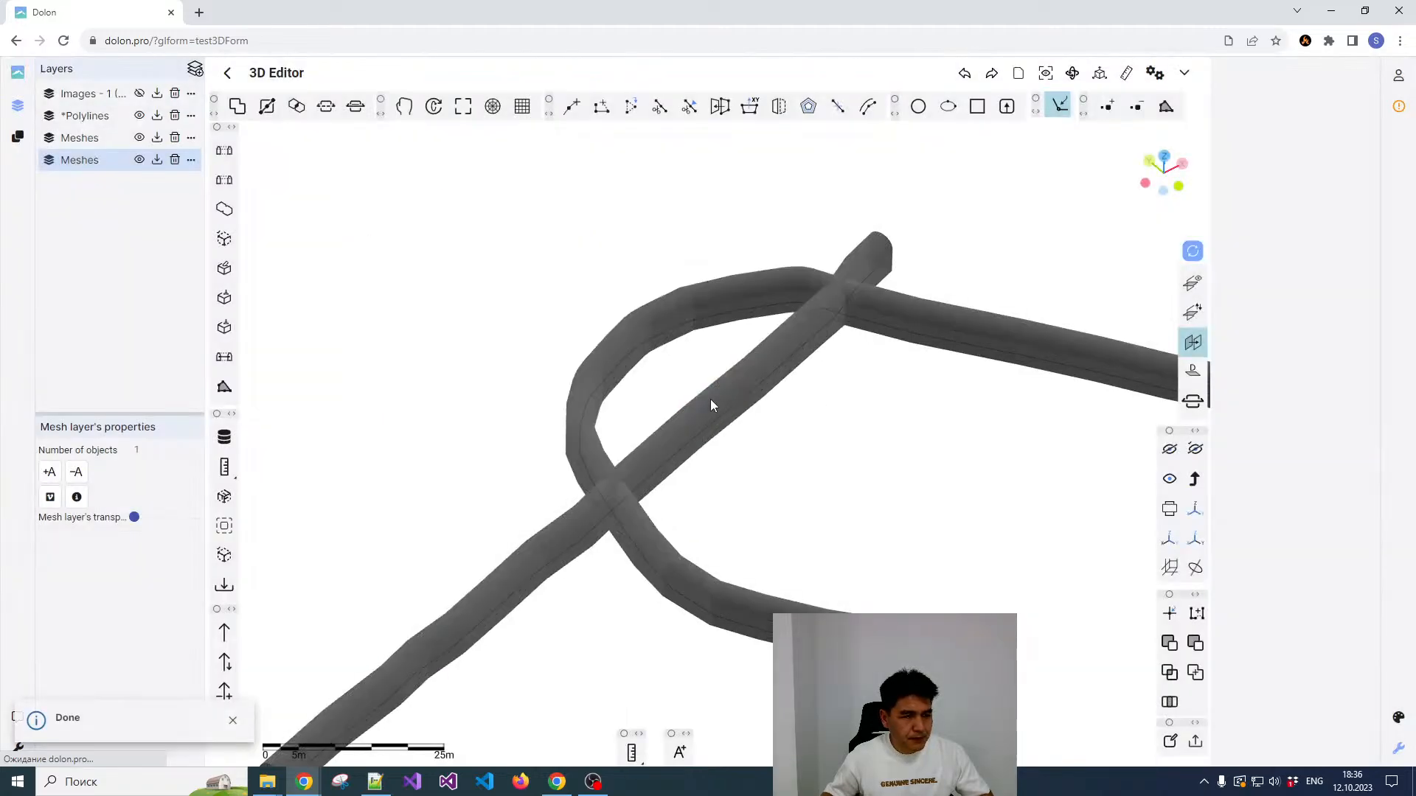
scroll(839, 267, up, 4)
scroll(852, 286, down, 2)
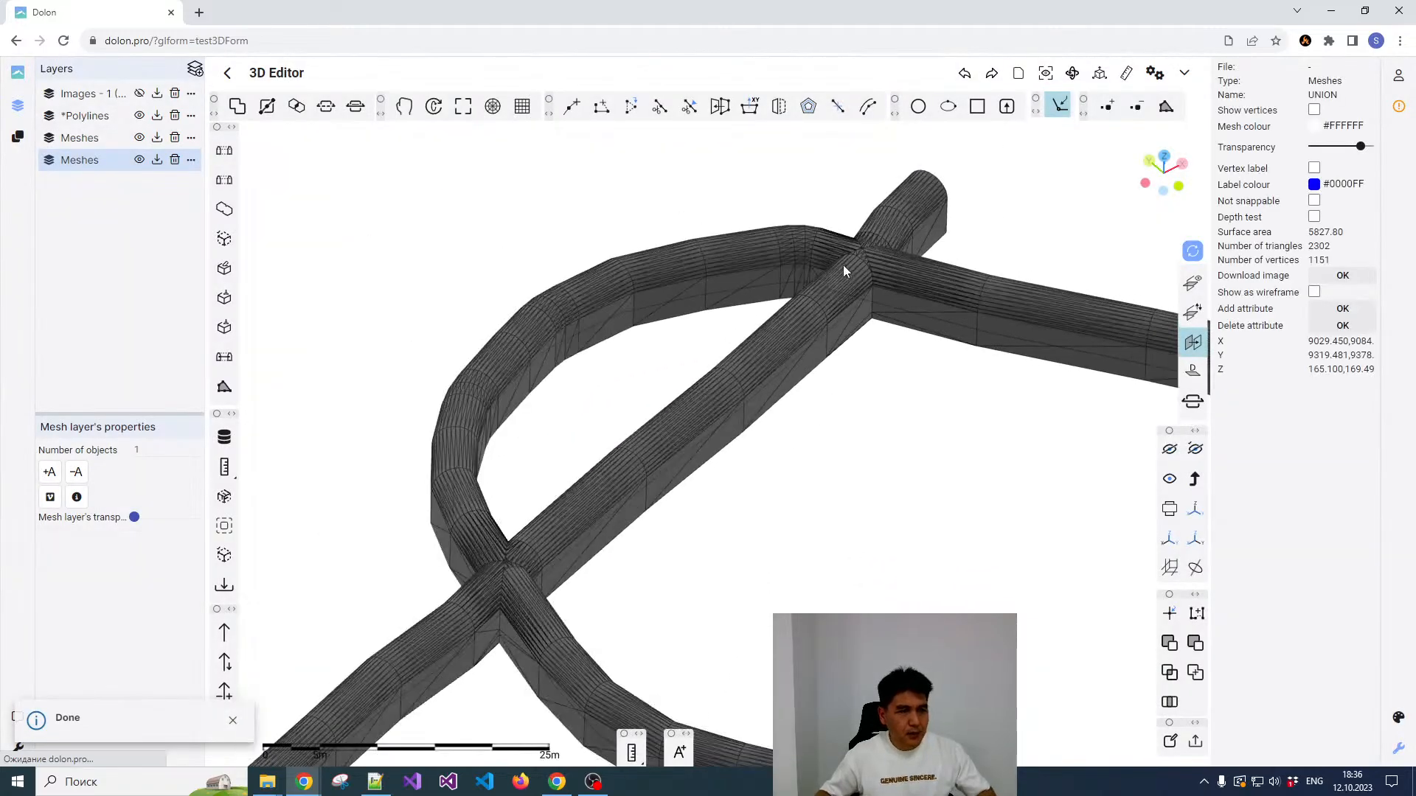
Step: Examine the union mesh from the top view, checking the triangulation where the curved and straight tunnels cross near the short stub
scroll(828, 290, down, 2)
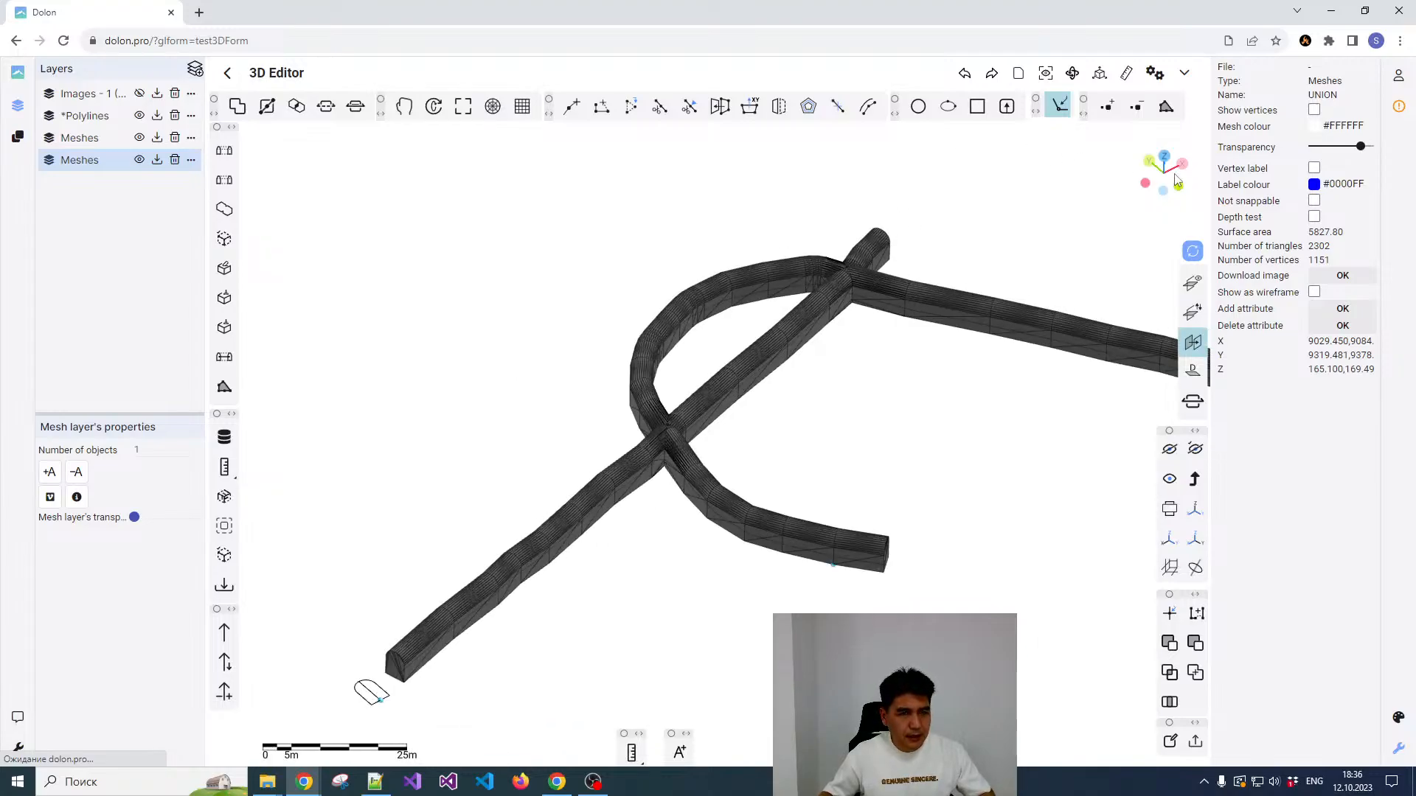
click(1165, 159)
scroll(930, 332, up, 2)
scroll(861, 295, down, 2)
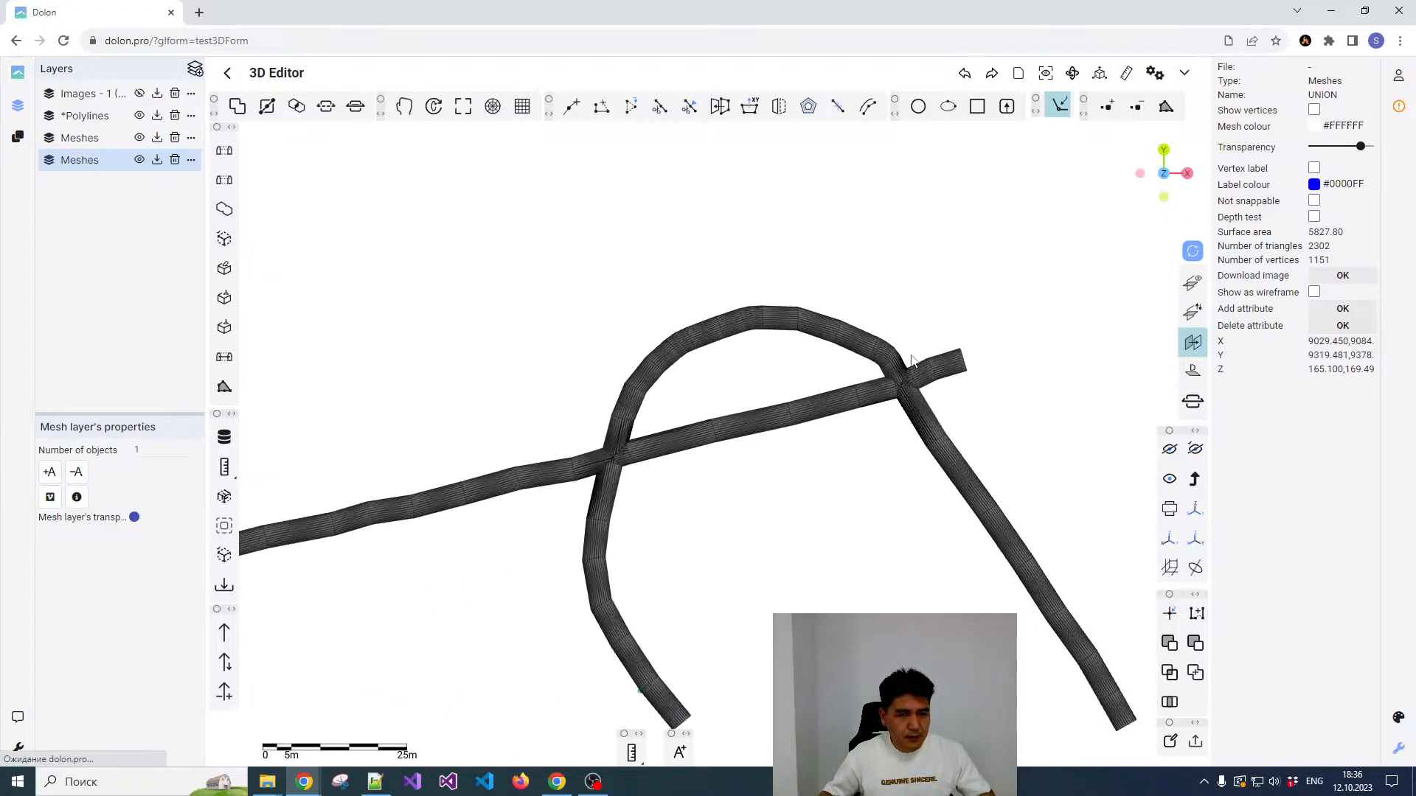
scroll(852, 325, up, 8)
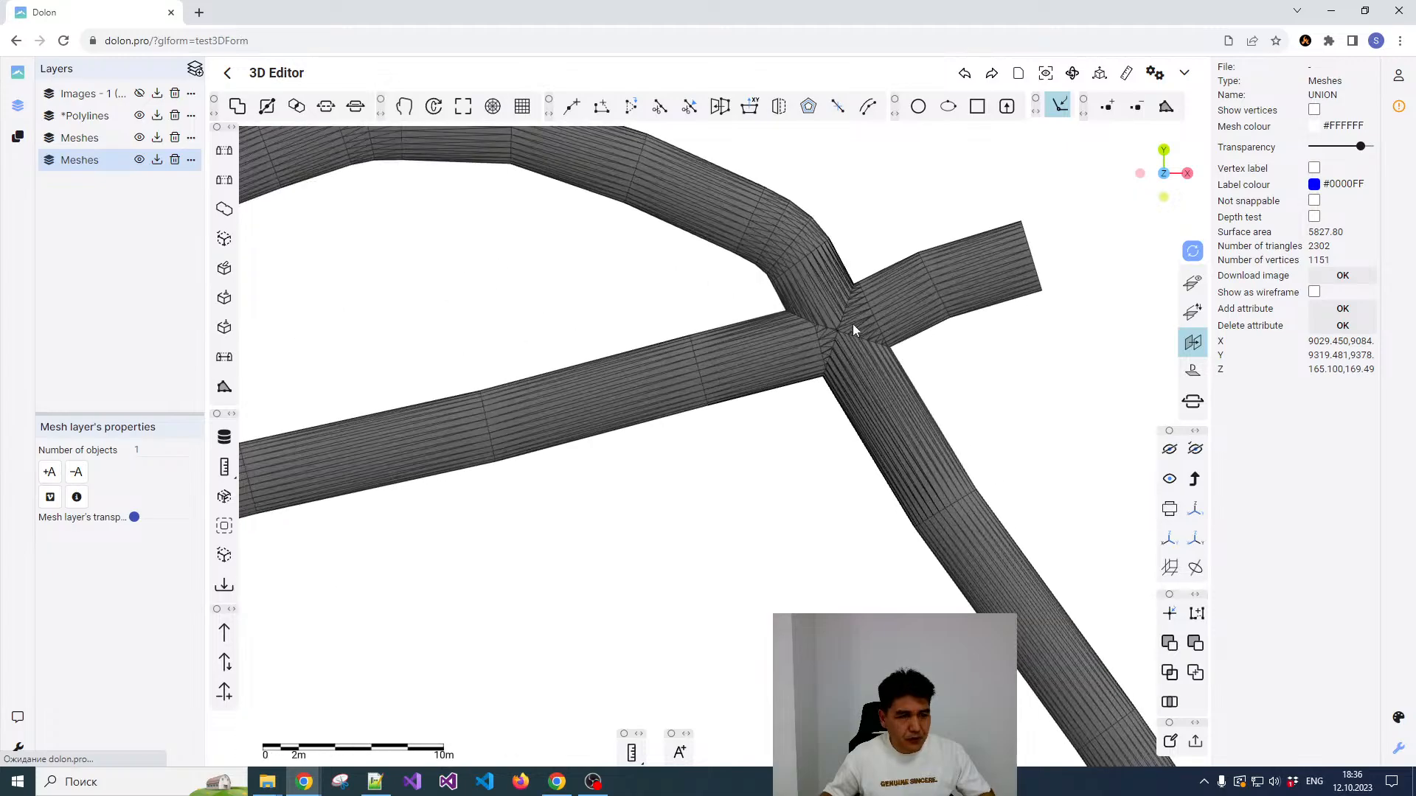
scroll(818, 325, up, 3)
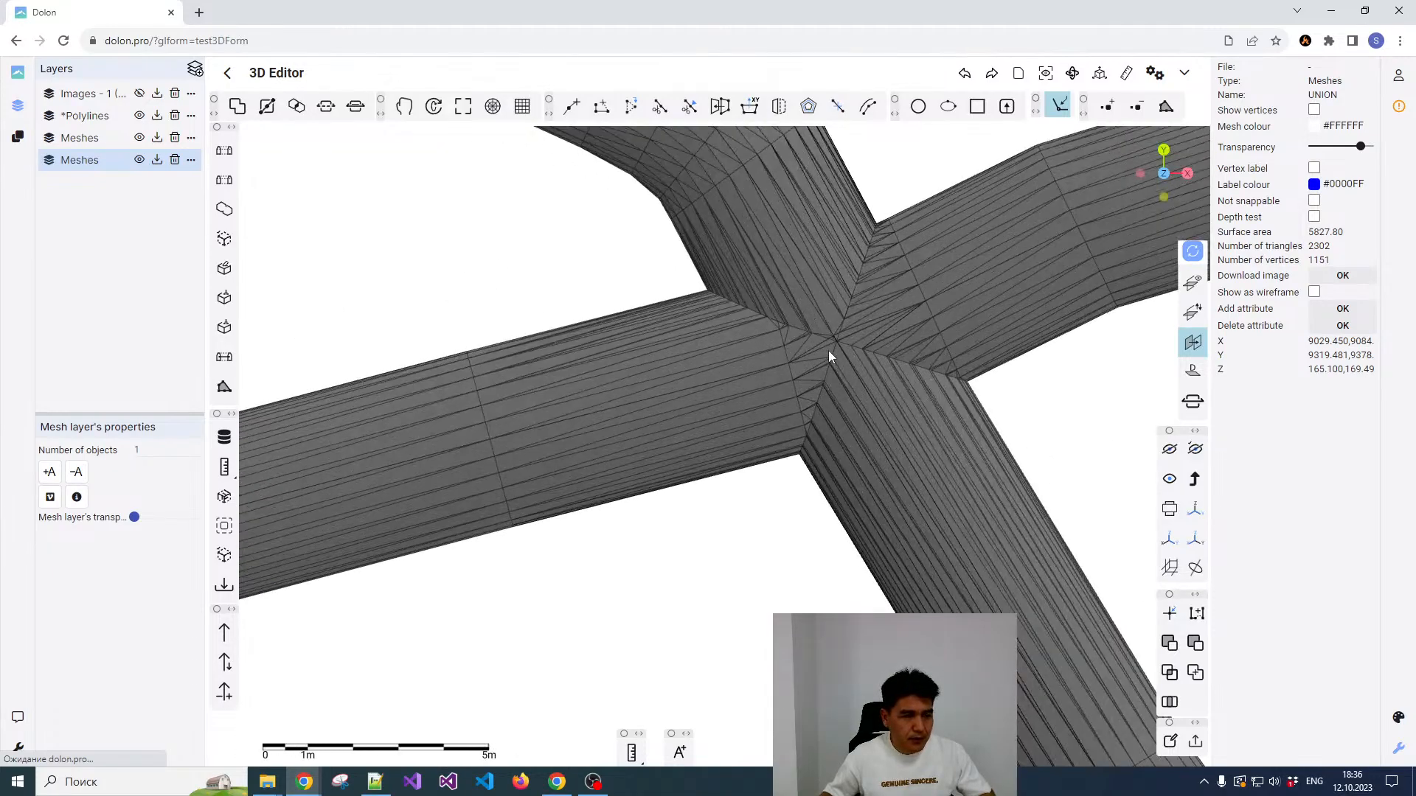
scroll(803, 376, down, 3)
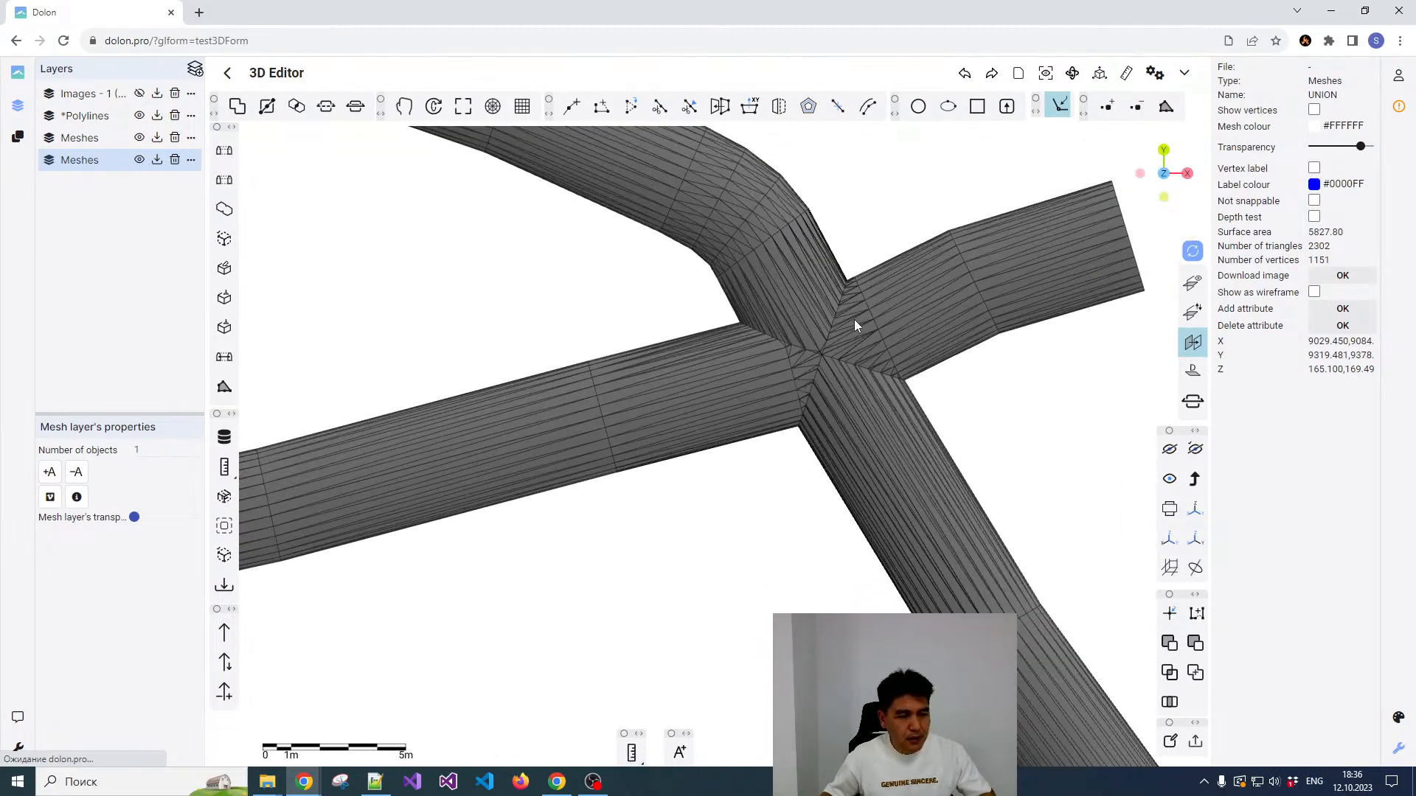
scroll(854, 320, down, 3)
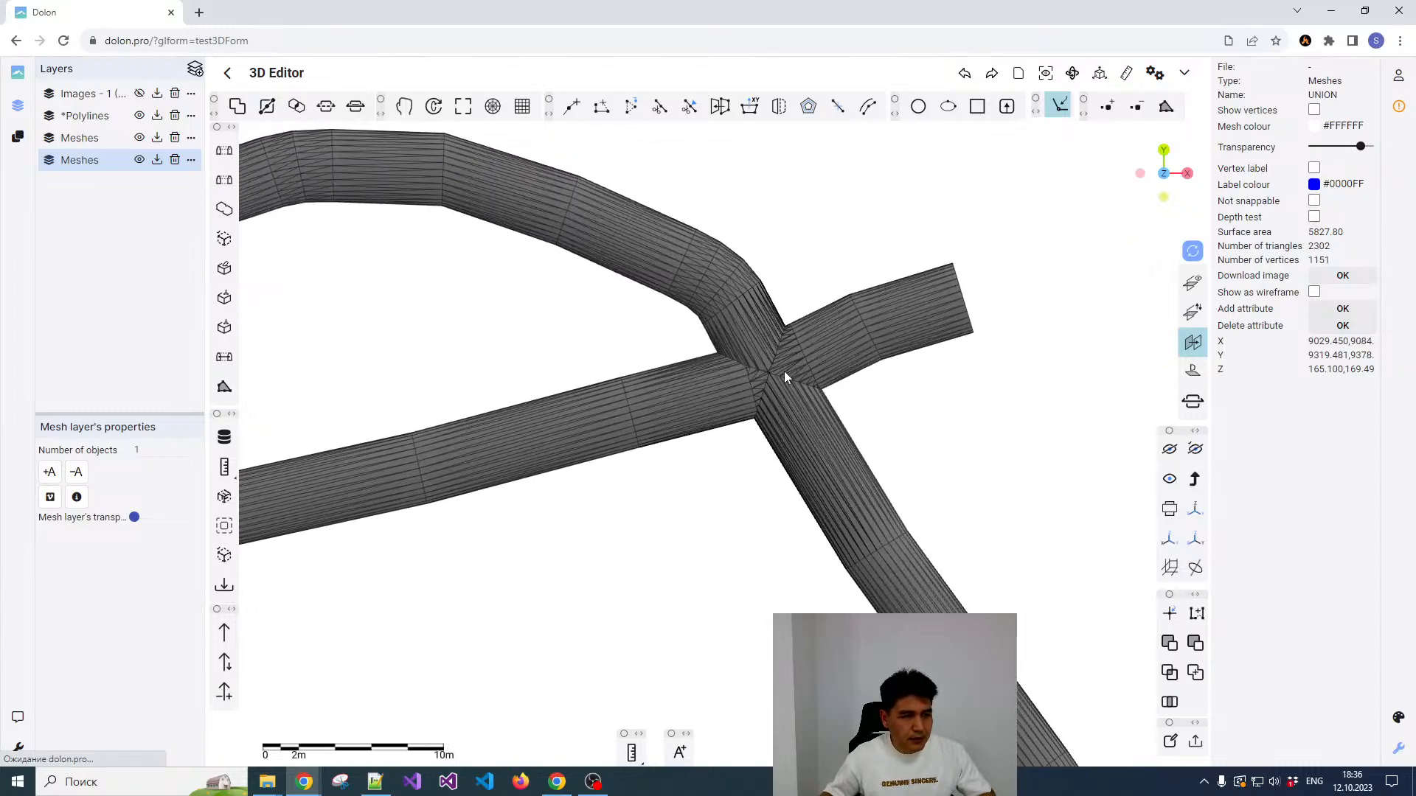
scroll(794, 373, up, 3)
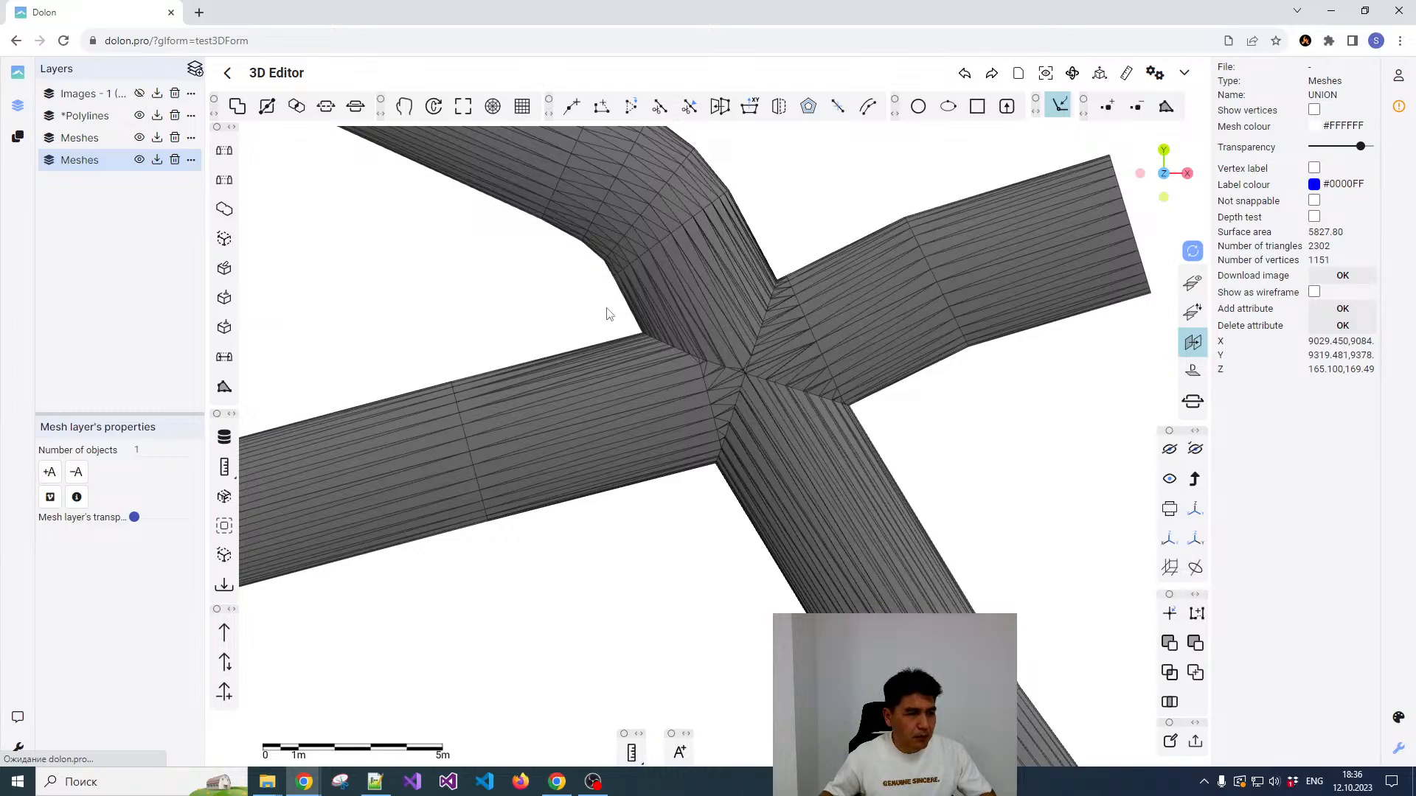
Step: Create a user-defined section about 19 m wide across the tunnel crossing near the short stub, with Towards and Away of 5
click(18, 137)
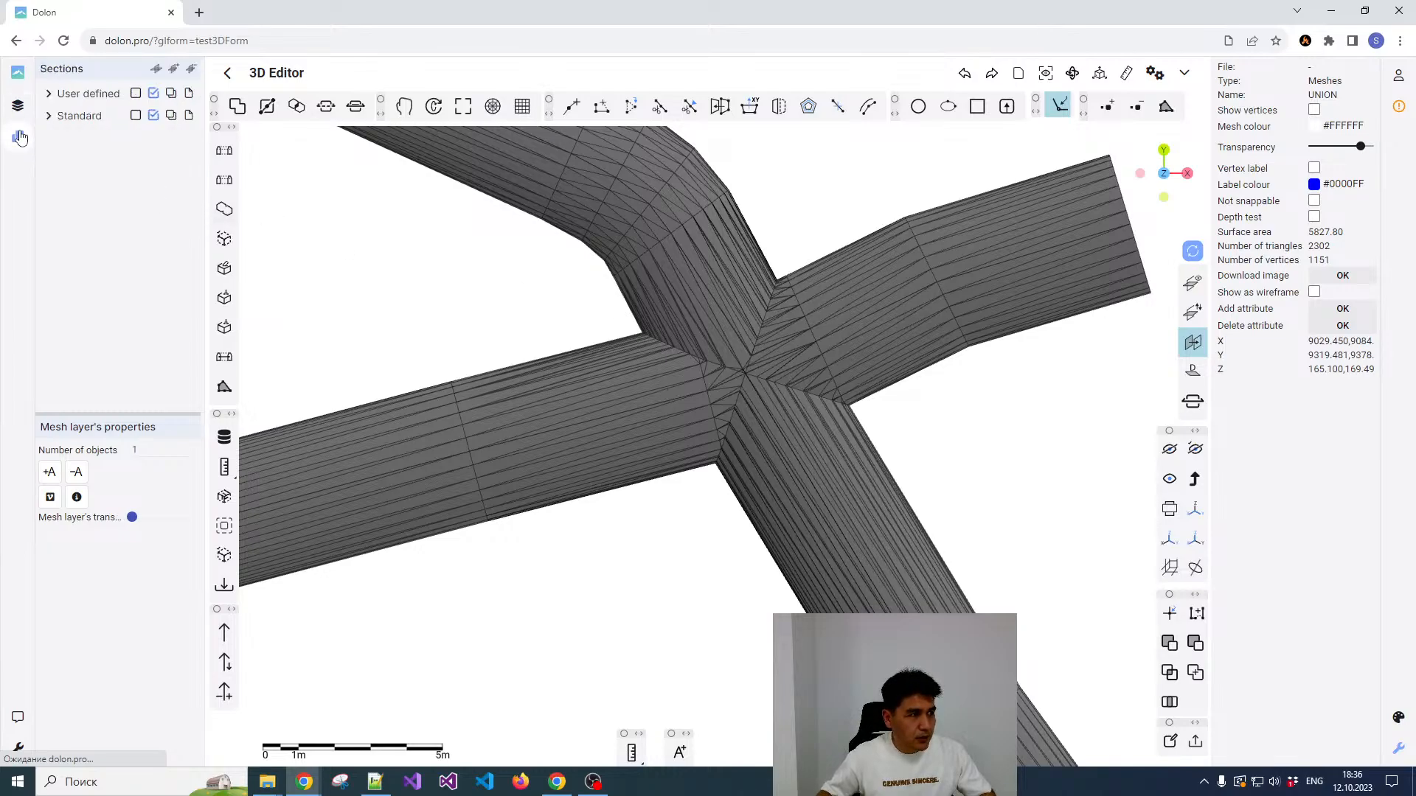
click(48, 93)
click(154, 93)
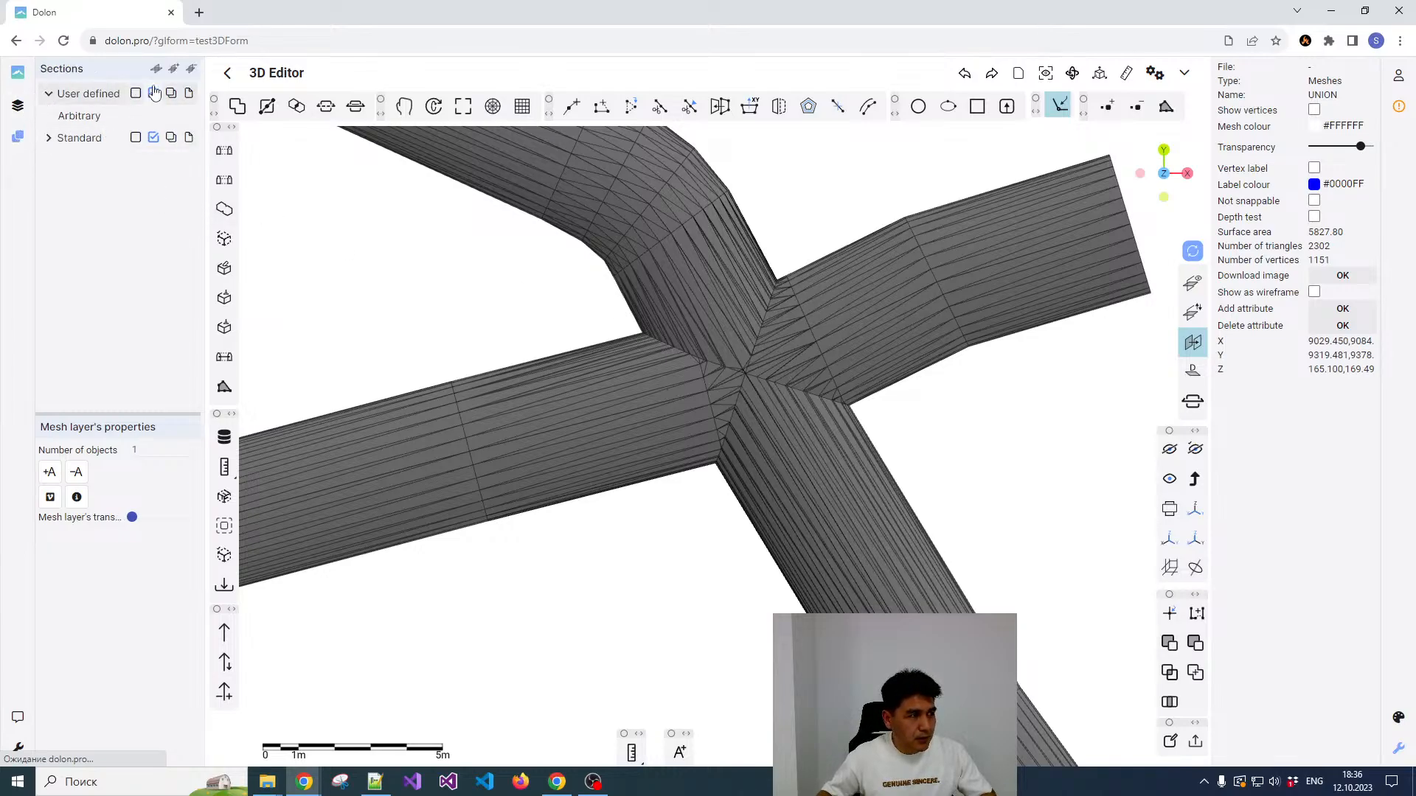
click(157, 70)
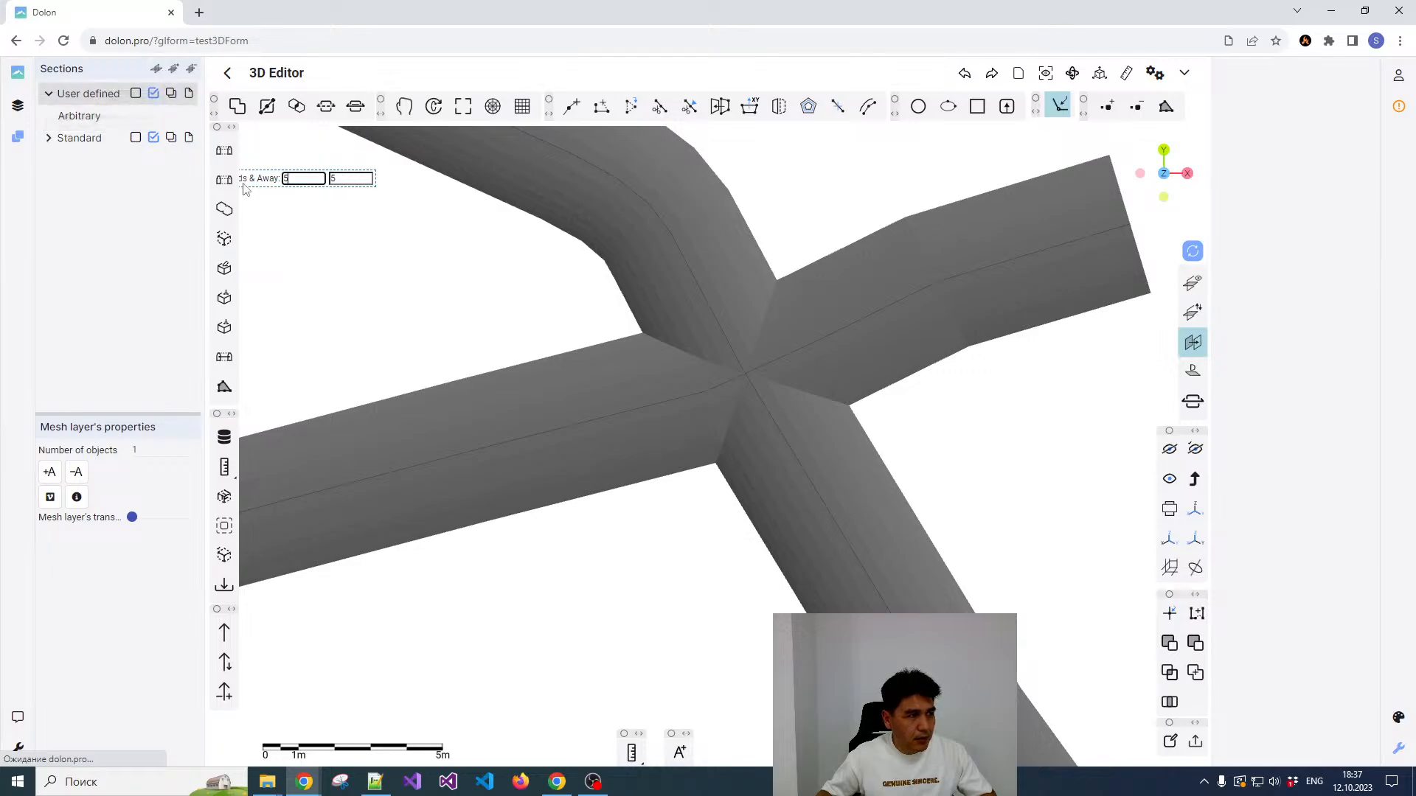
click(489, 271)
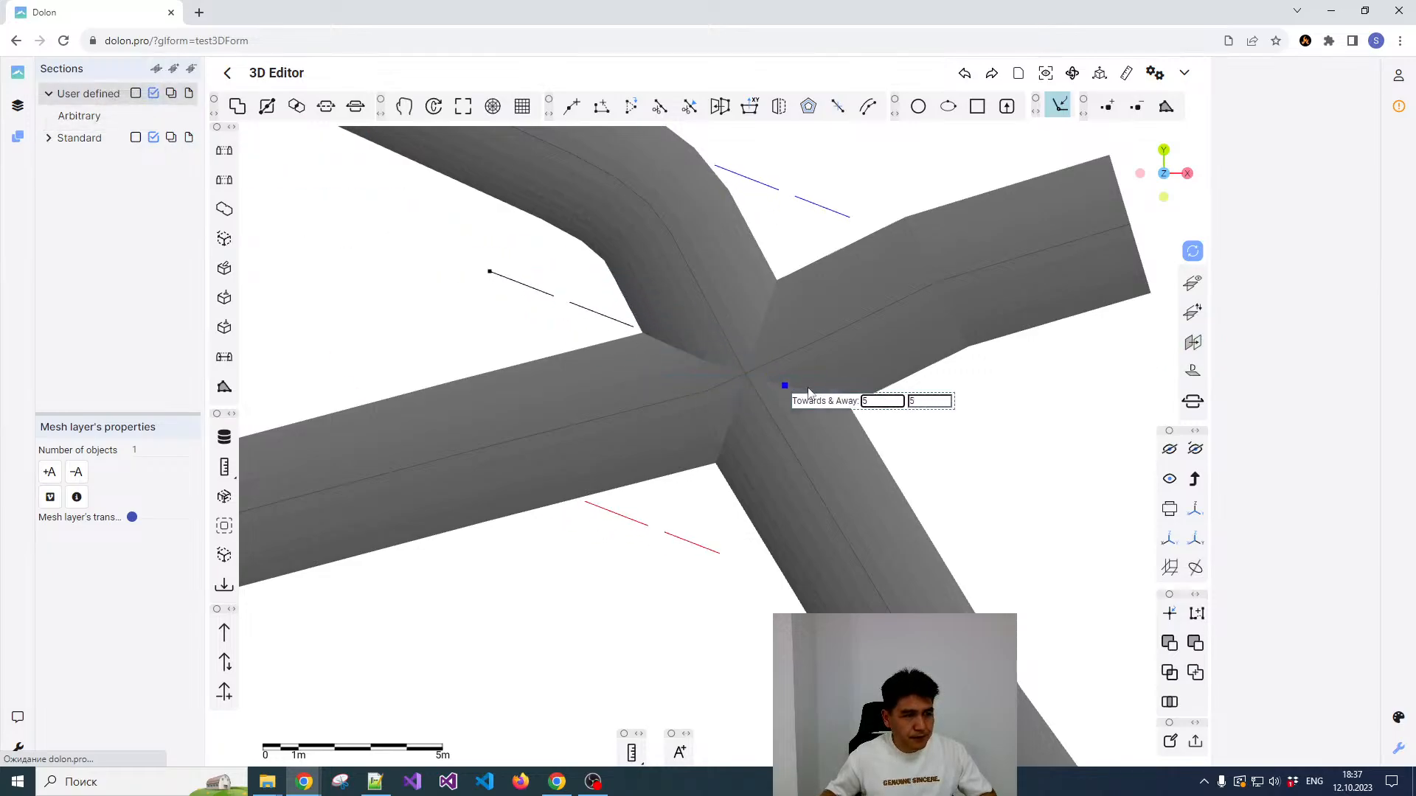
scroll(926, 430, down, 4)
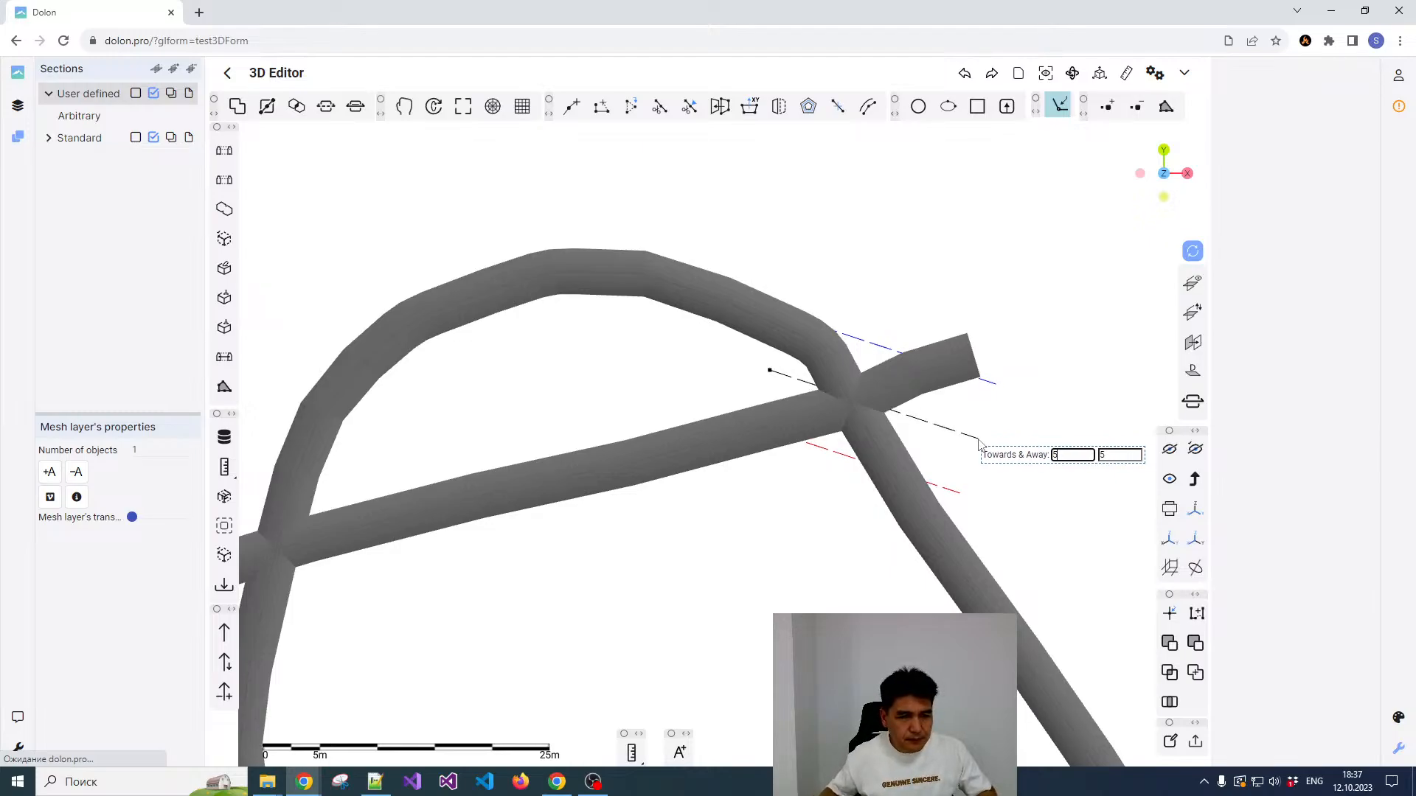
click(978, 439)
Step: Inspect the sectioned crossing in 3D and select the union mesh to check its wireframe inside the section
scroll(709, 433, up, 5)
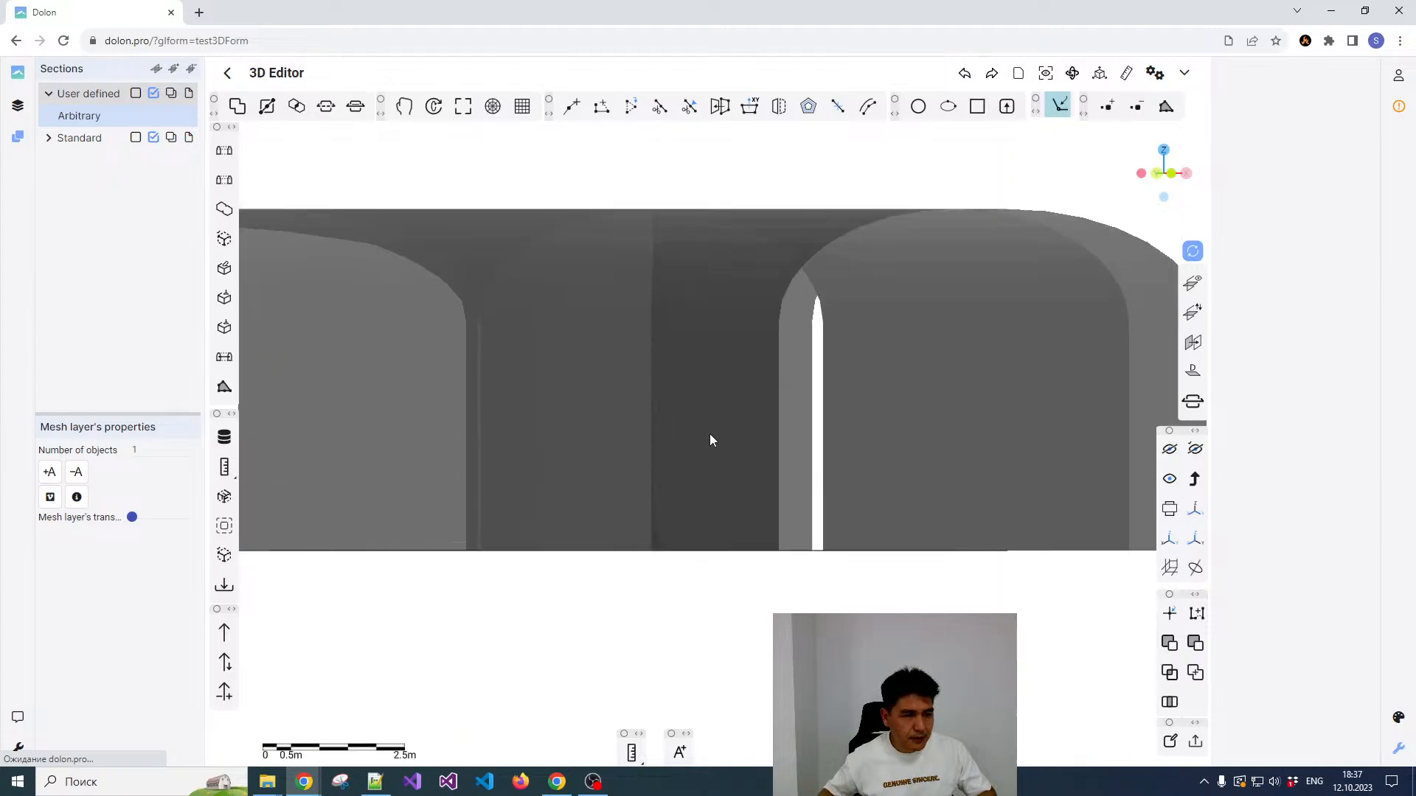
scroll(708, 432, down, 5)
drag(648, 419, 724, 398)
click(715, 333)
scroll(722, 392, down, 2)
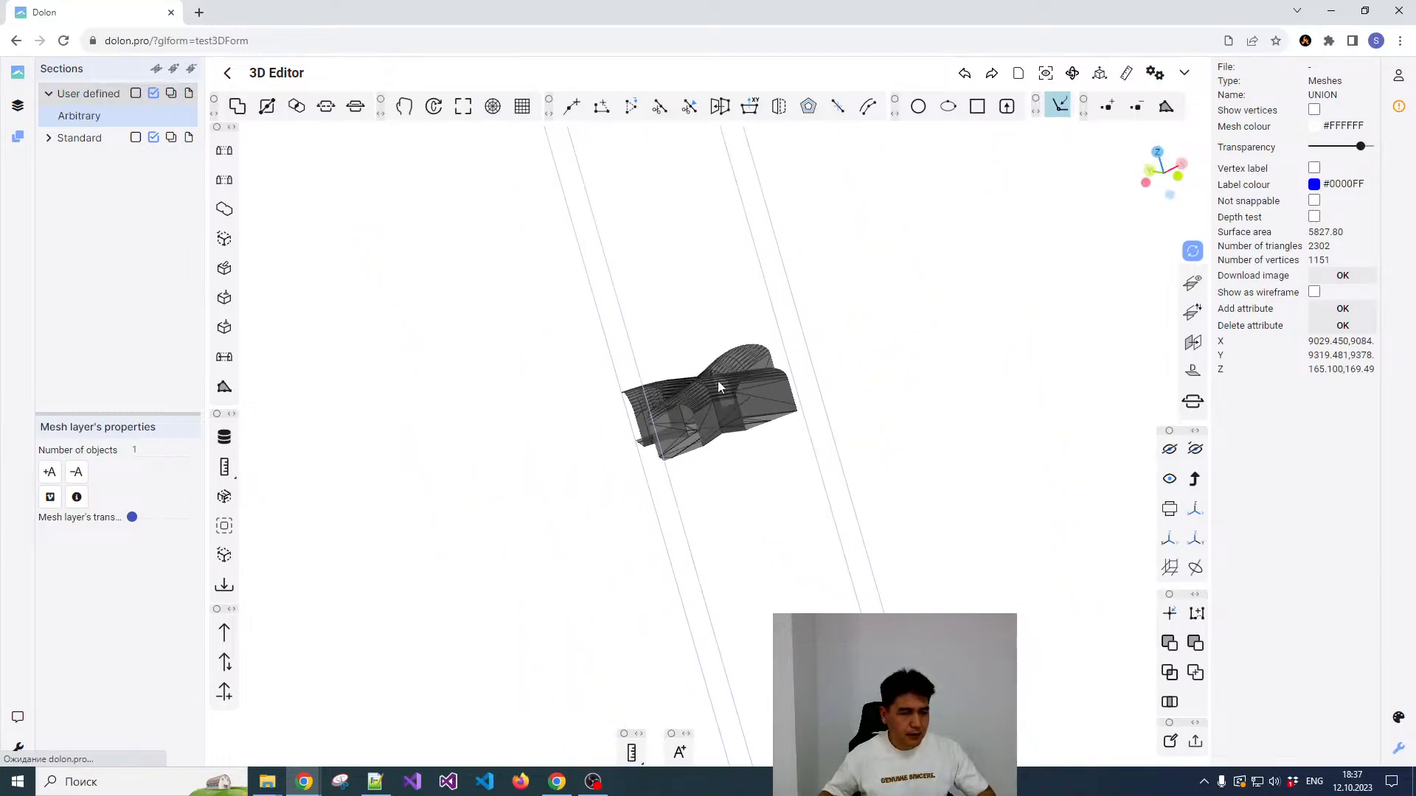
right_click(717, 382)
click(691, 278)
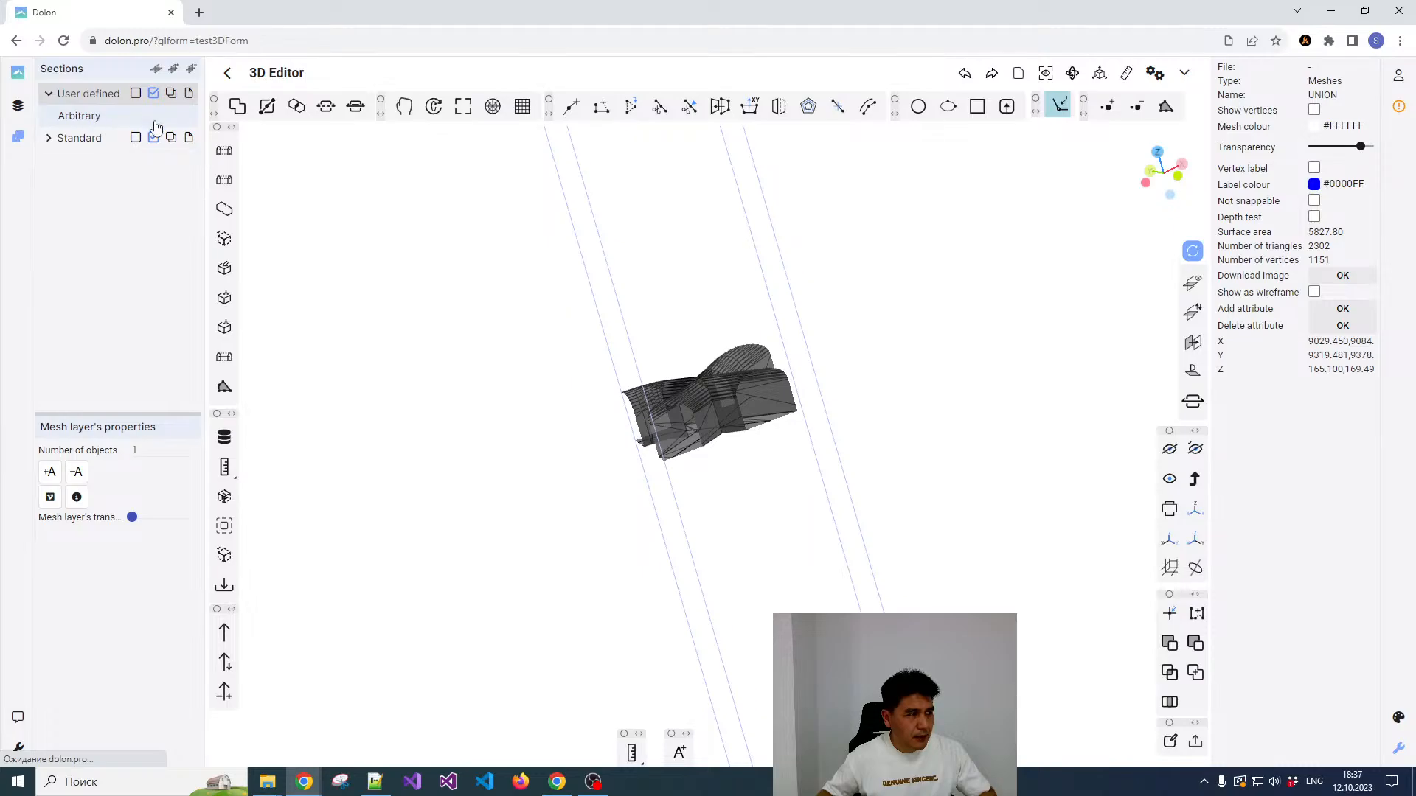
Step: Deactivate the Arbitrary section, reactivate it and examine the tunnel crossing in the section view
click(90, 121)
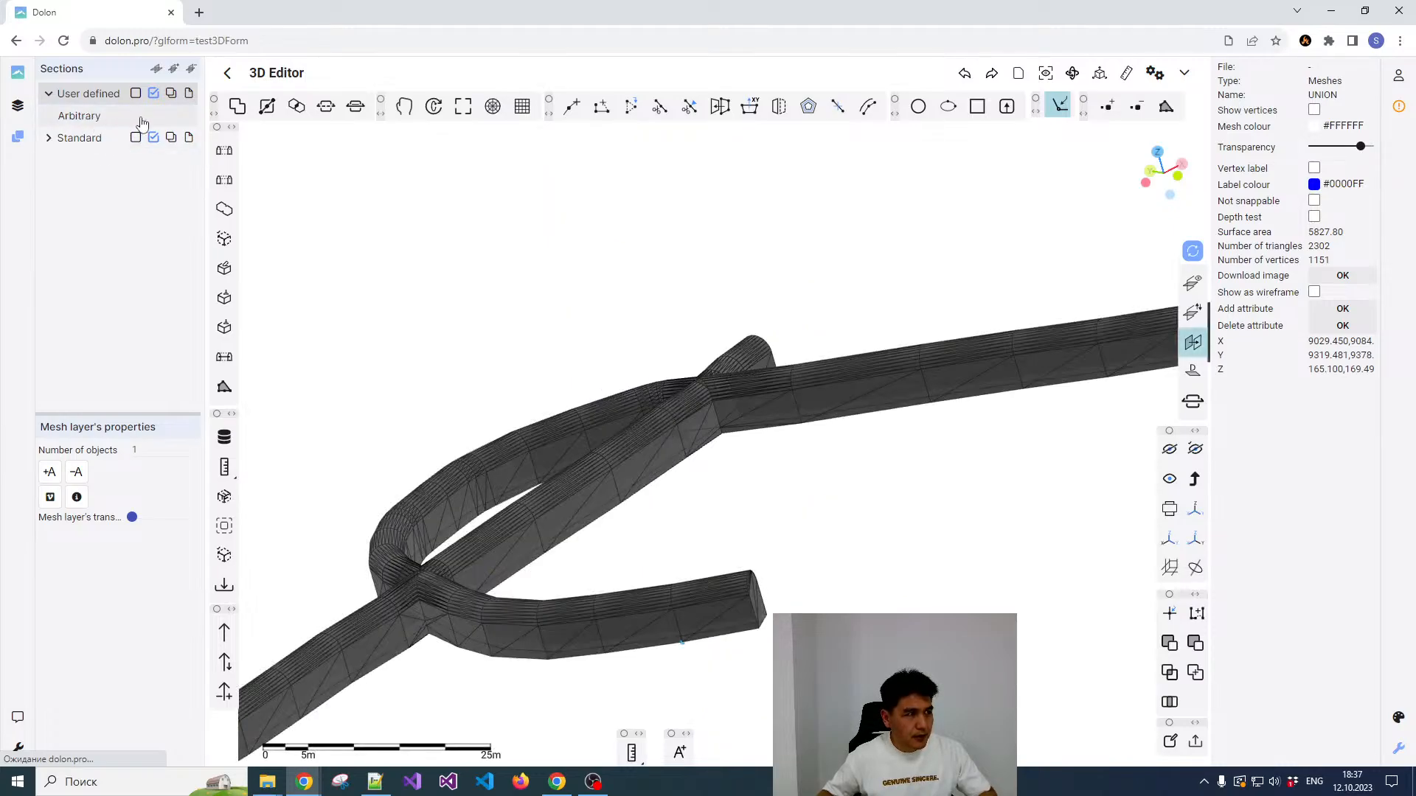
click(77, 118)
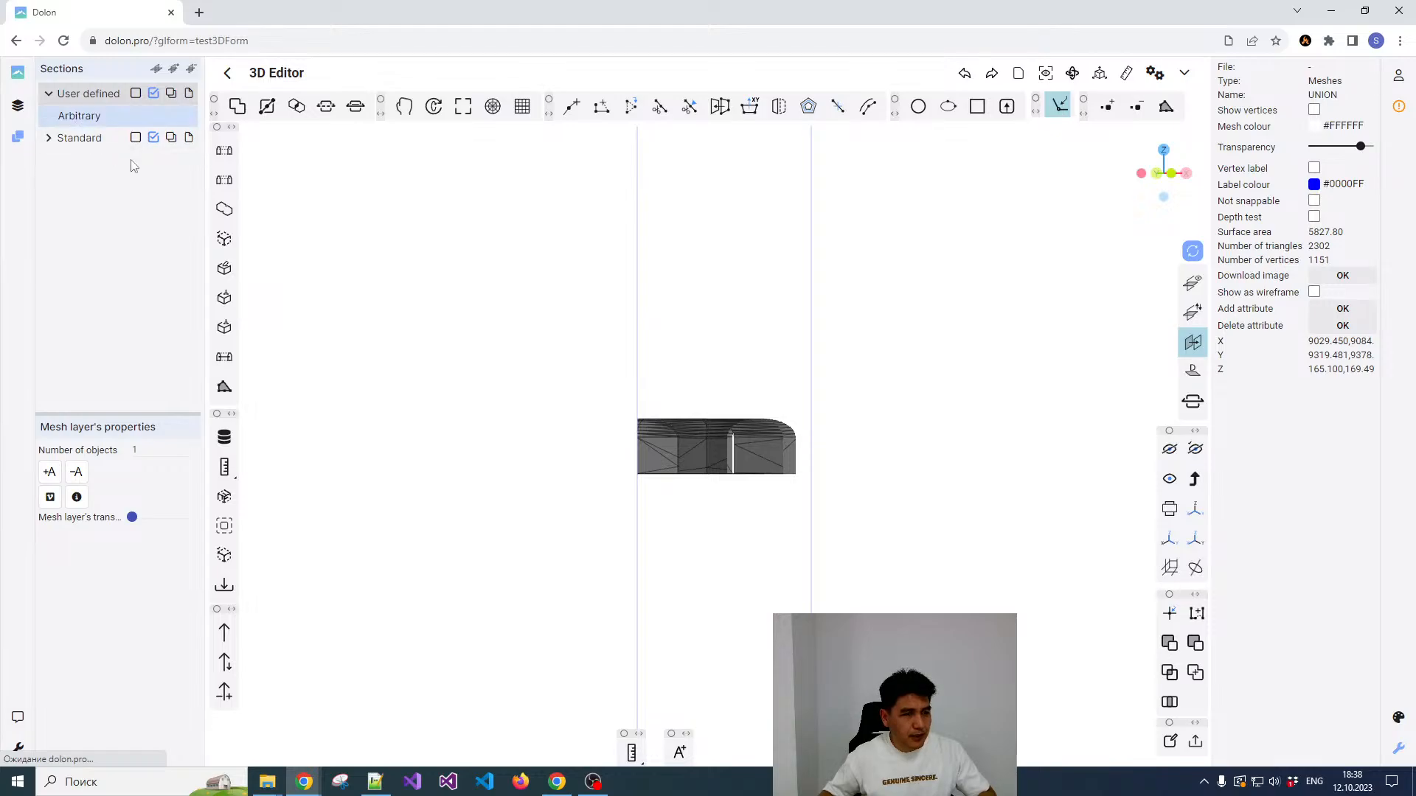
scroll(714, 347, up, 3)
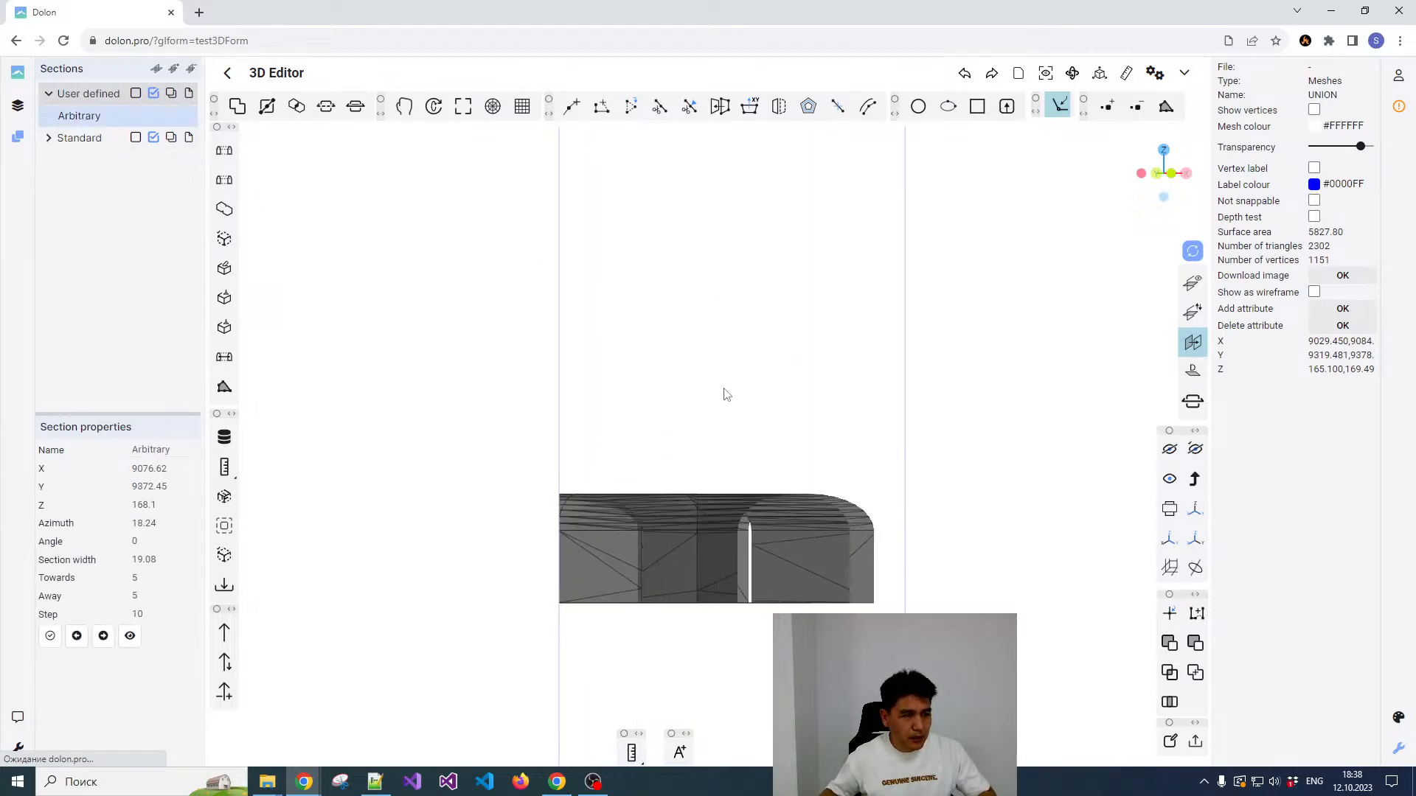
scroll(730, 413, up, 1)
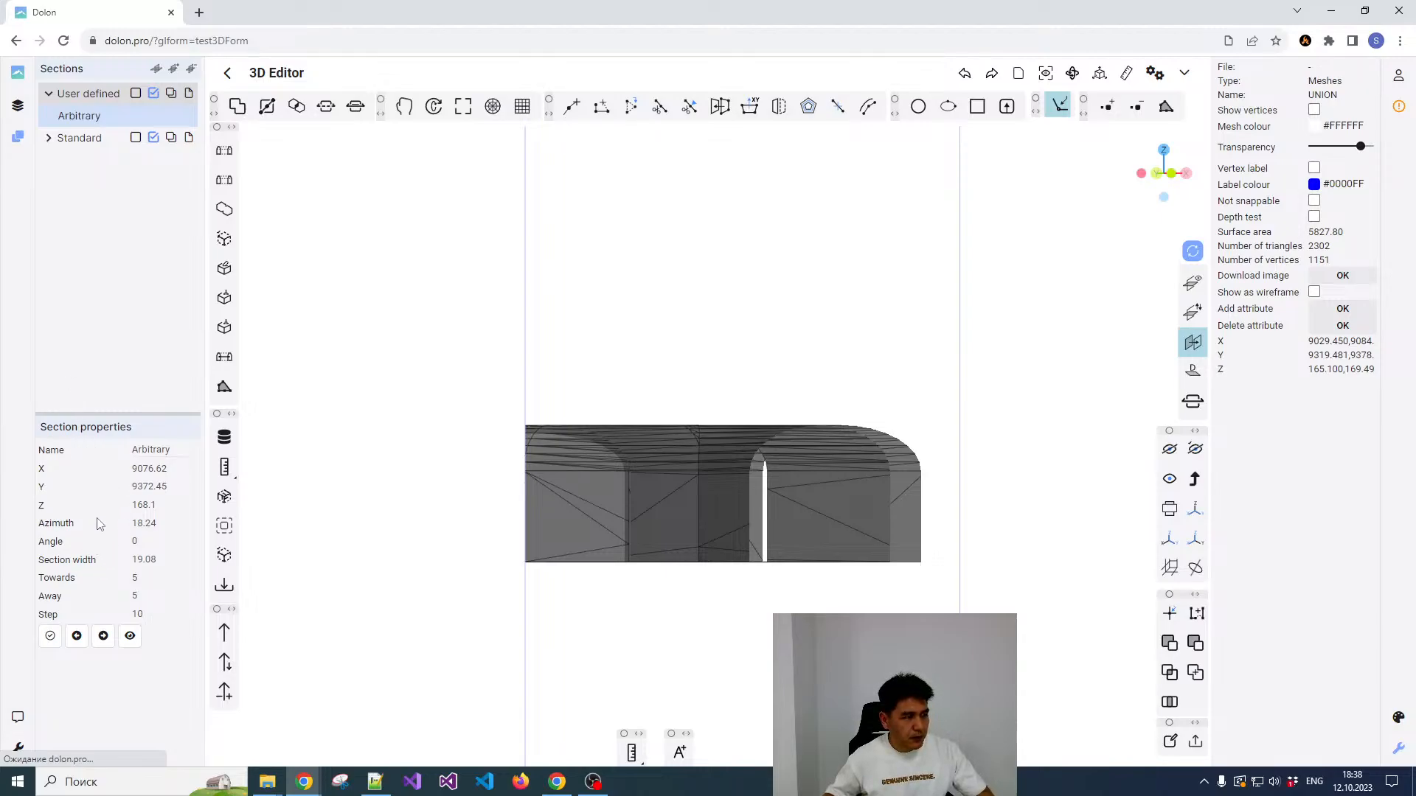
Step: Step through the next and previous sections at a step of 10, and return to the section at the crossing
click(103, 637)
click(76, 639)
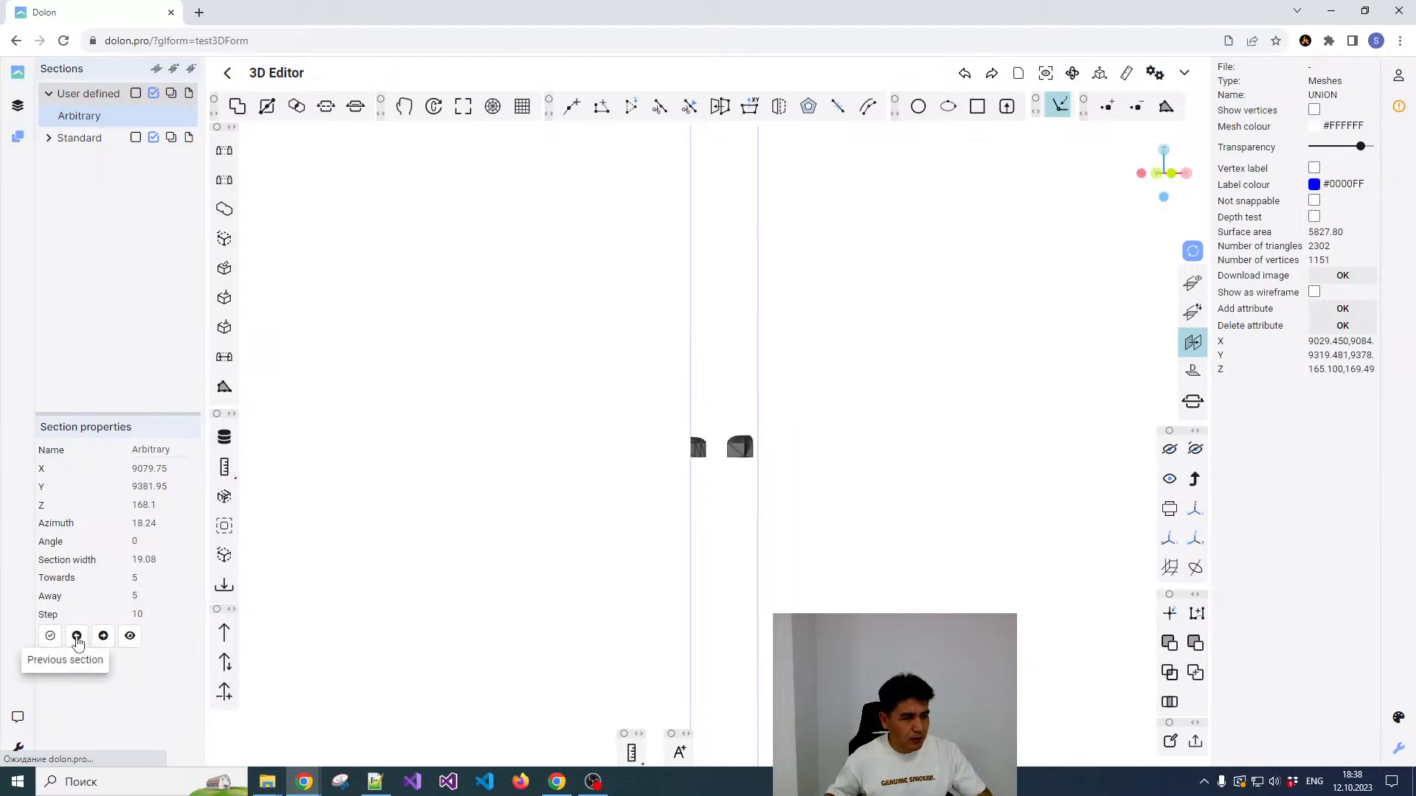
click(77, 639)
click(77, 639)
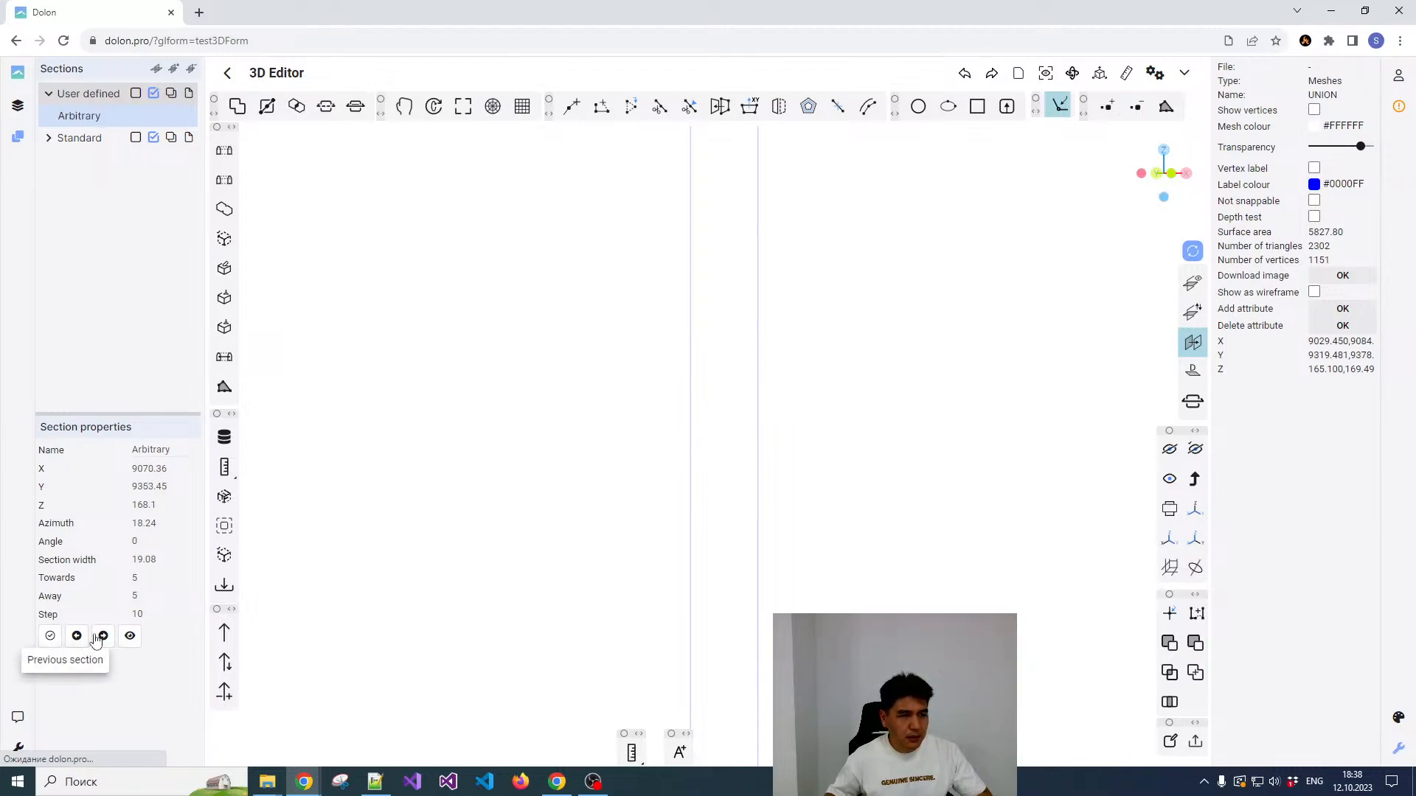
click(101, 635)
click(103, 637)
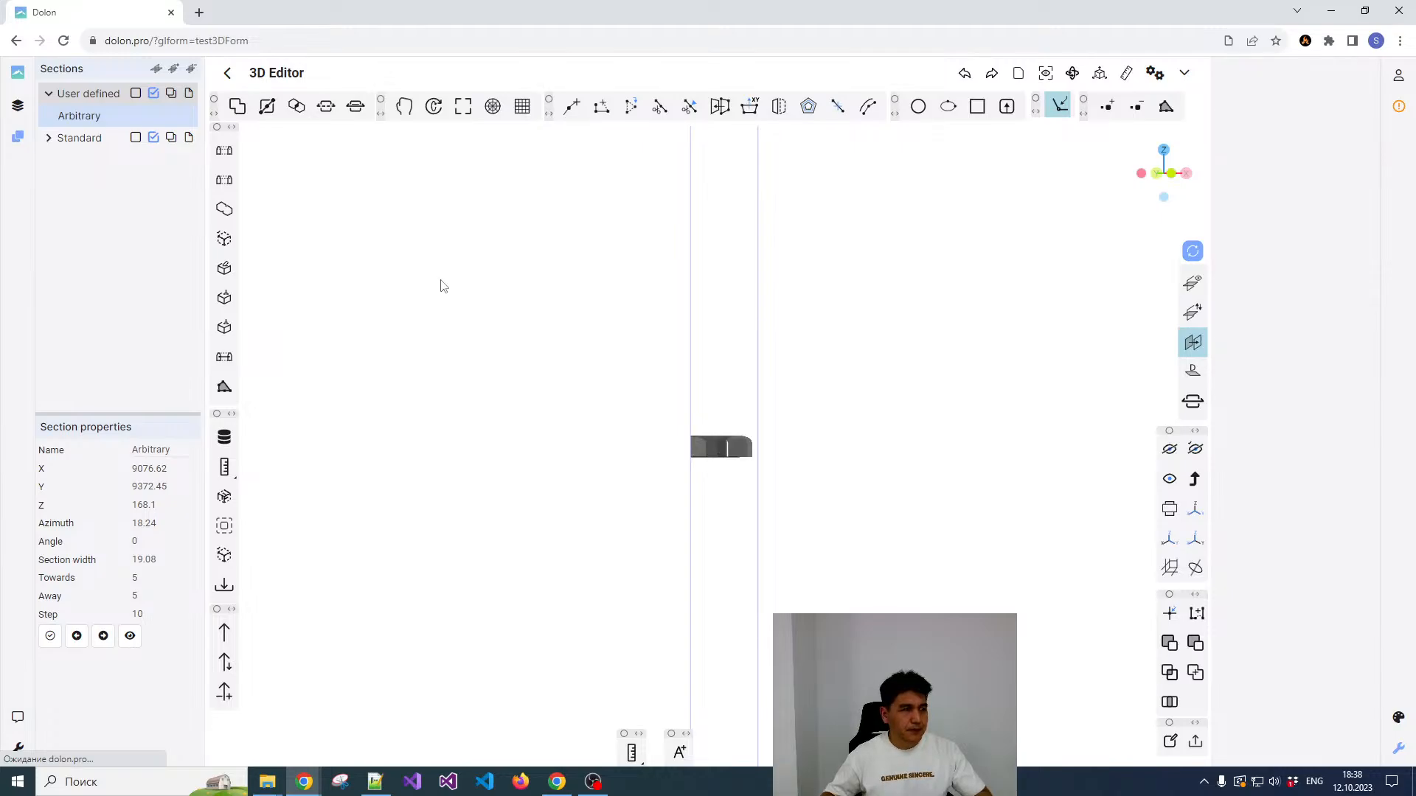
Step: Turn off the Arbitrary section and view the whole tunnel model in 3D
click(83, 120)
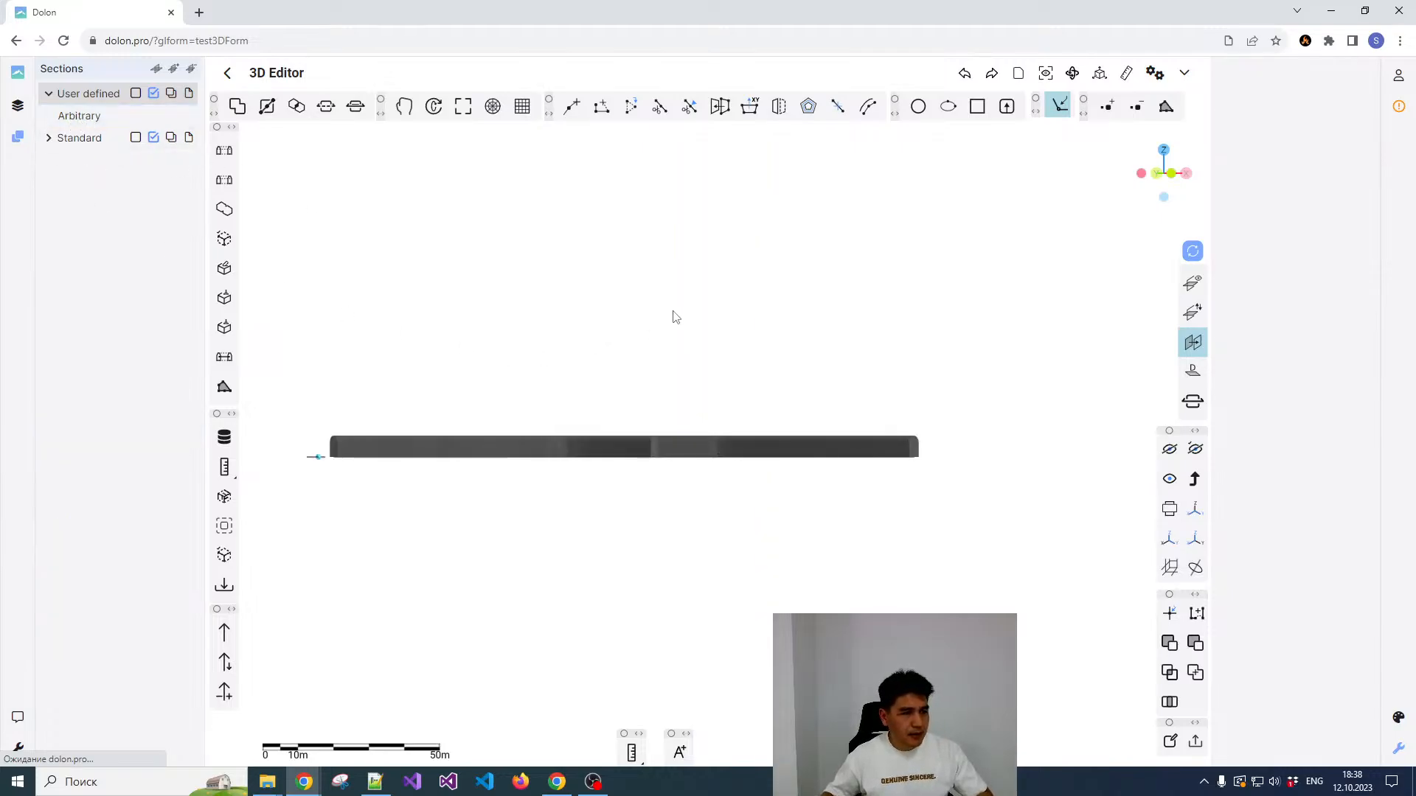
scroll(673, 321, down, 3)
middle_drag(662, 310, 684, 391)
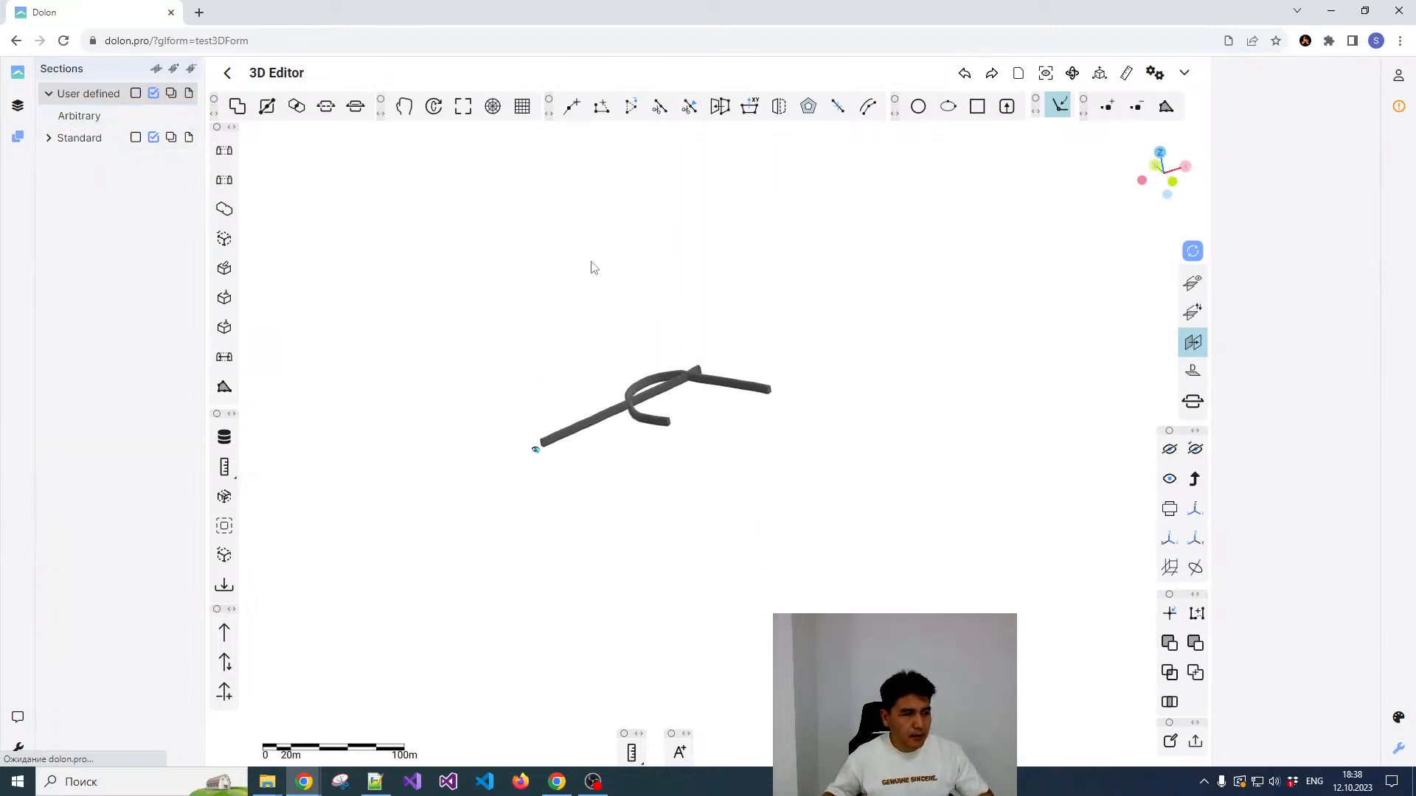
Step: Return to the layers list and toggle the visibility of both Meshes layers to check which one holds the union mesh
click(19, 107)
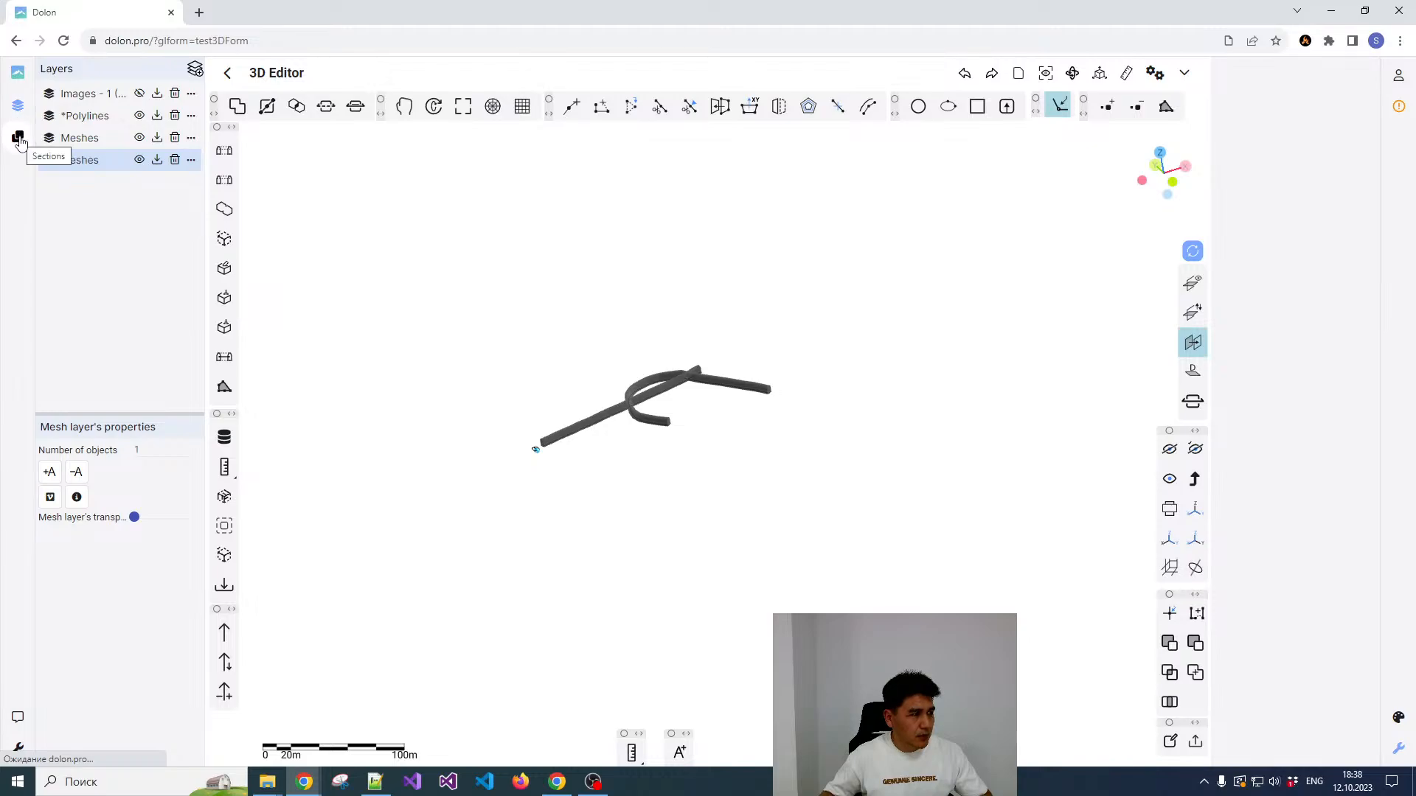
click(19, 138)
click(17, 105)
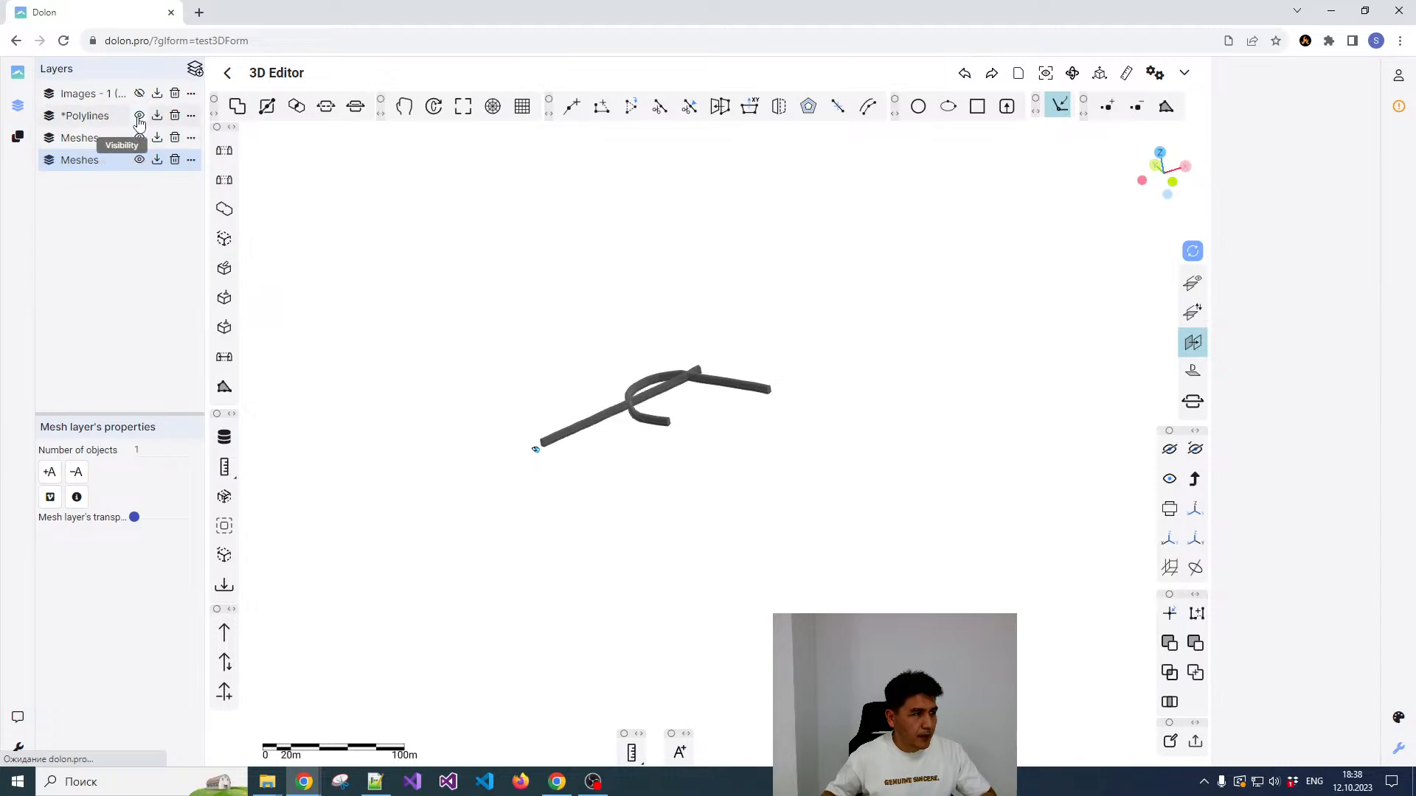
click(139, 161)
click(139, 161)
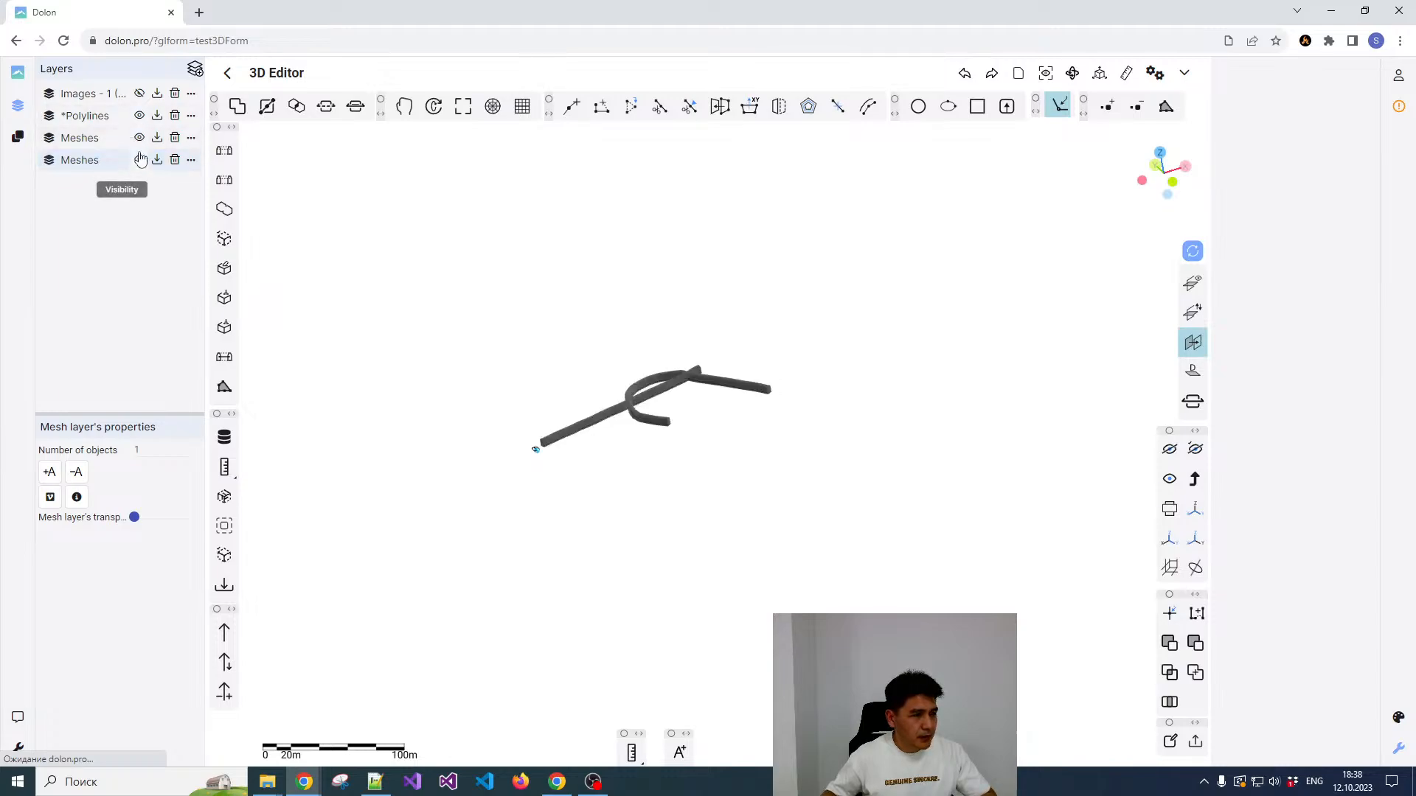
click(140, 140)
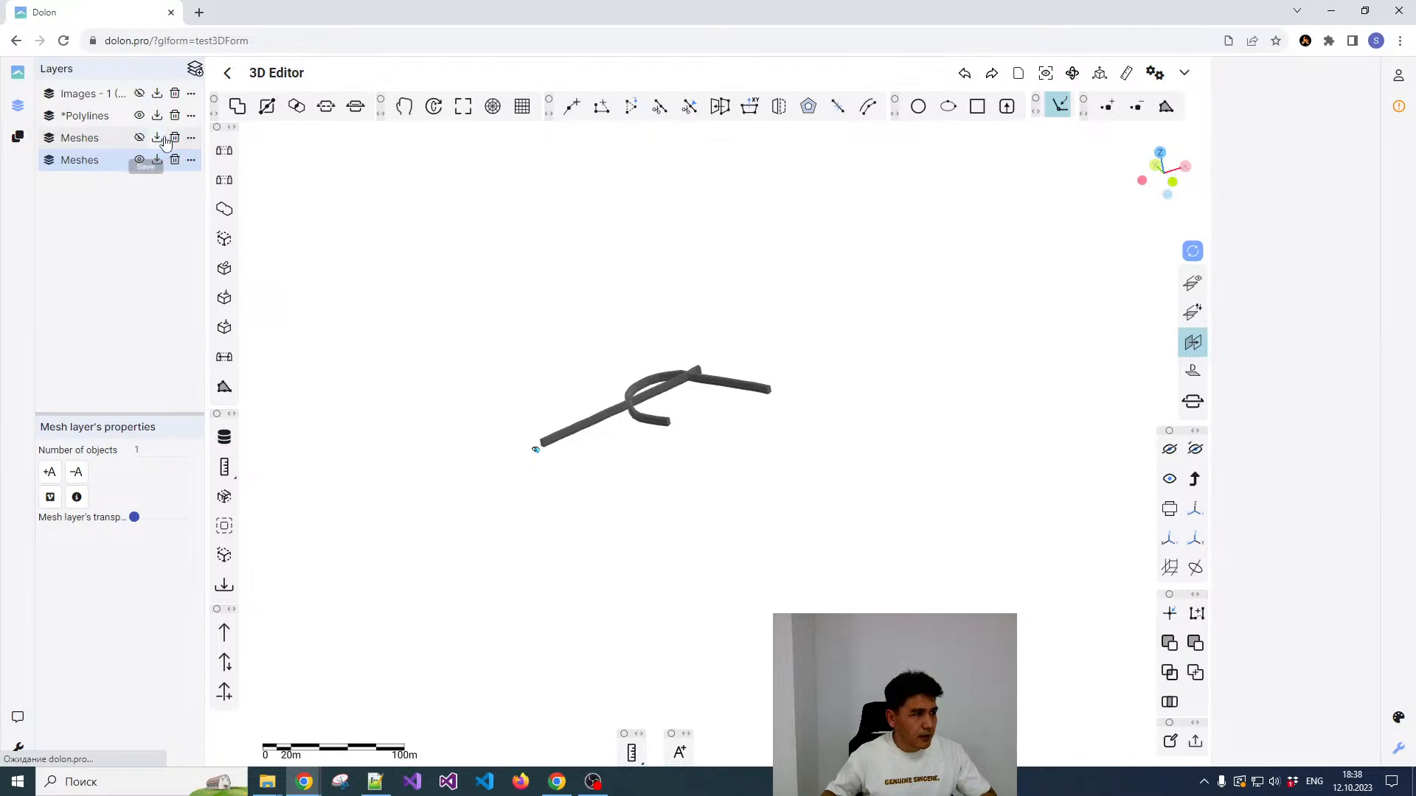
click(139, 160)
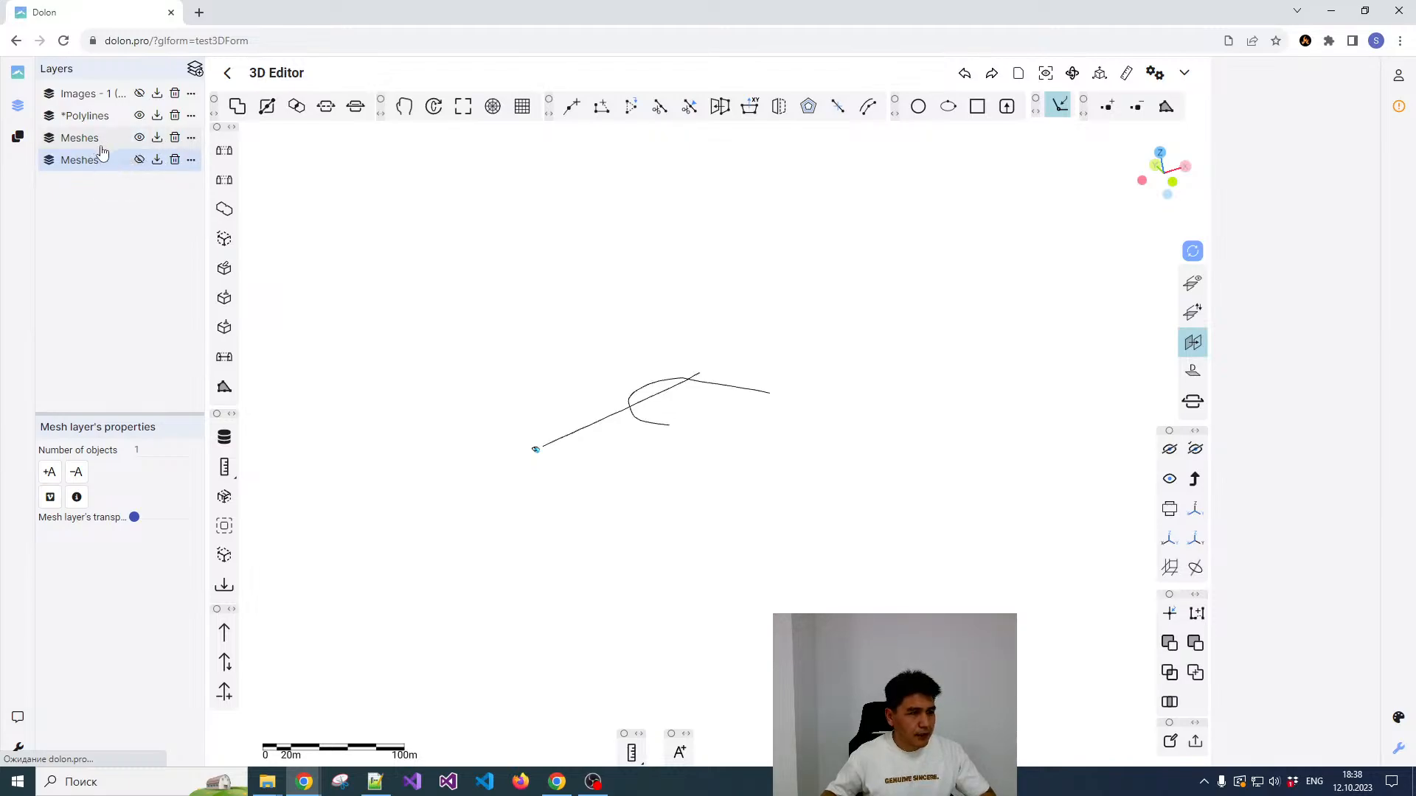
Step: Delete the first of the two Meshes layers and show the remaining Meshes layer with the union
click(175, 139)
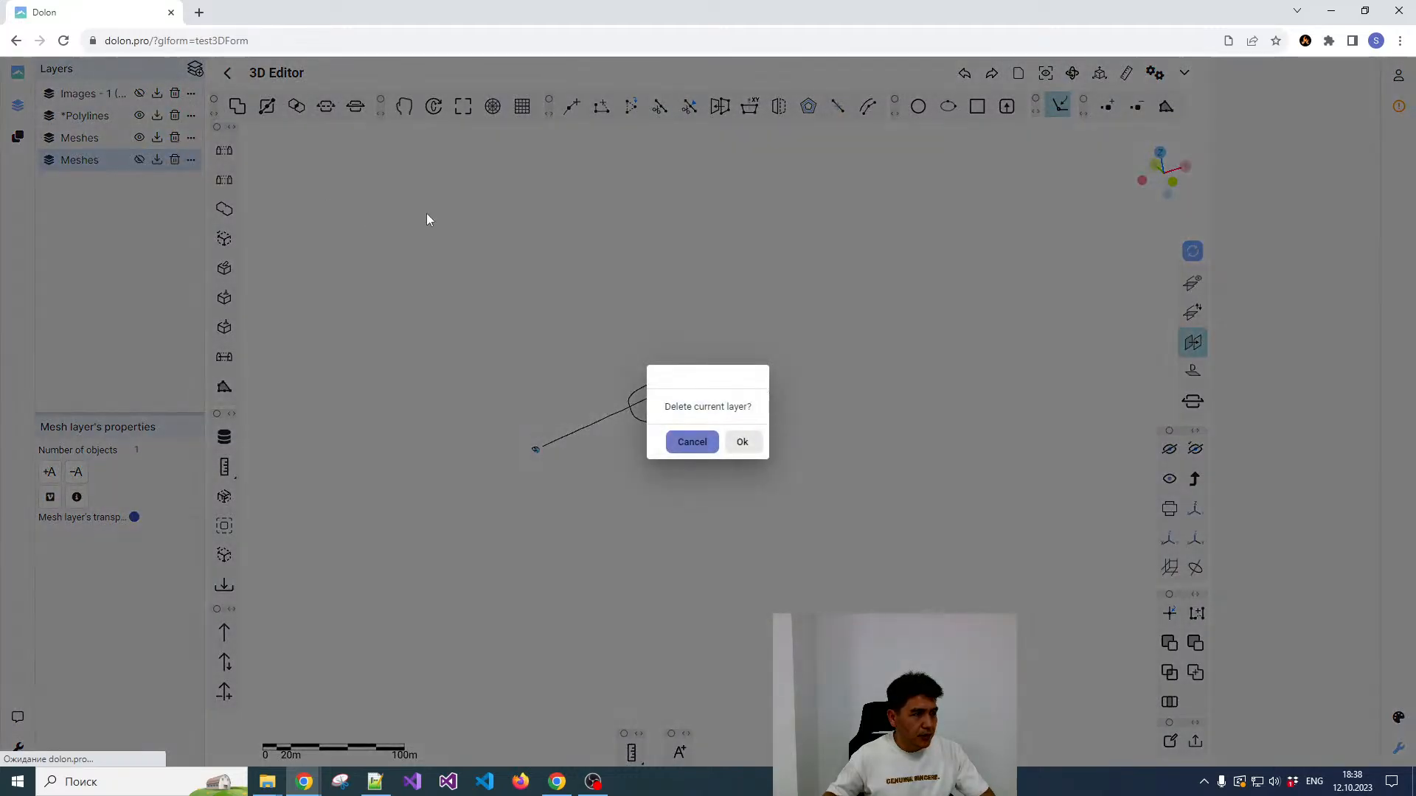
click(742, 441)
click(139, 138)
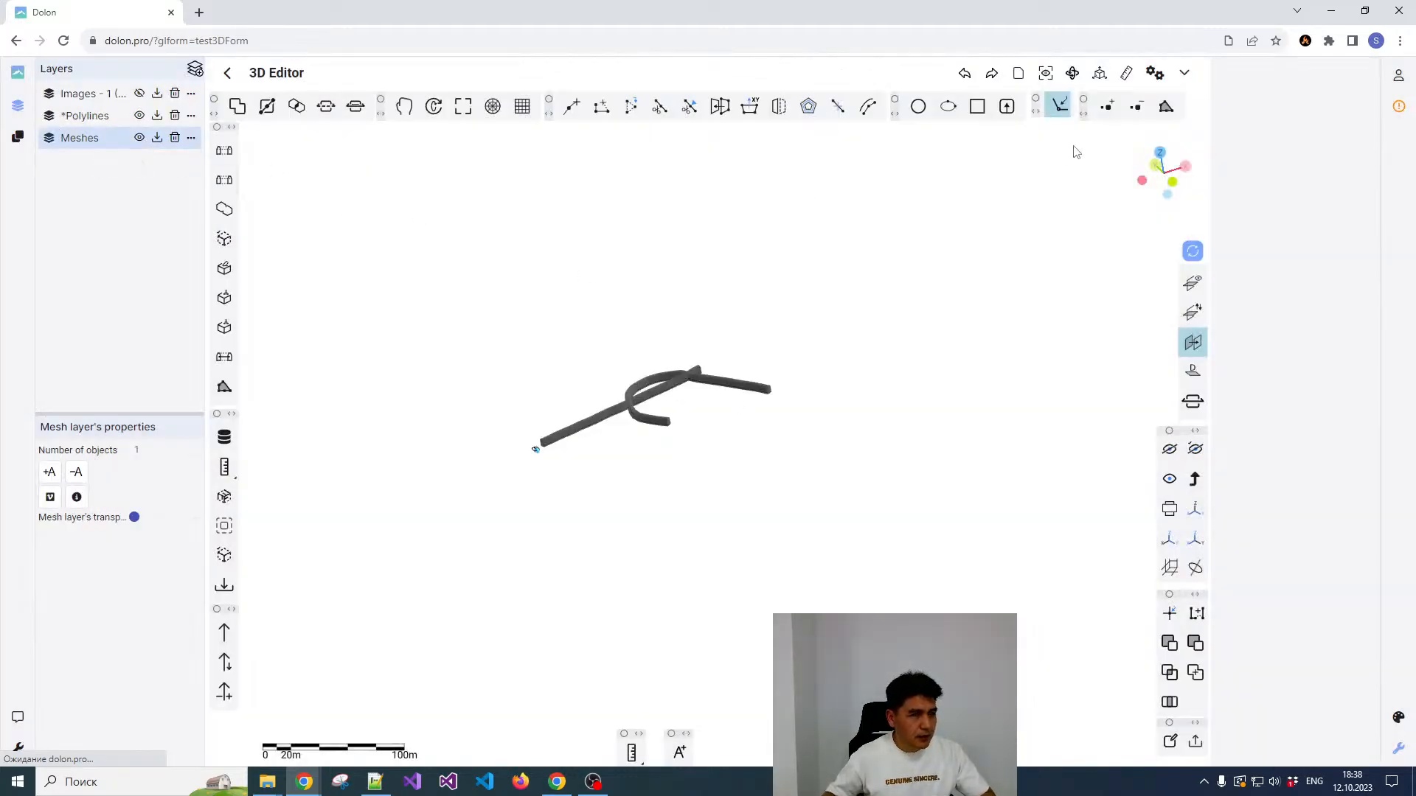
Step: Select the union mesh to check its wireframe, deselect it and inspect the joined tunnels from several angles
click(1045, 72)
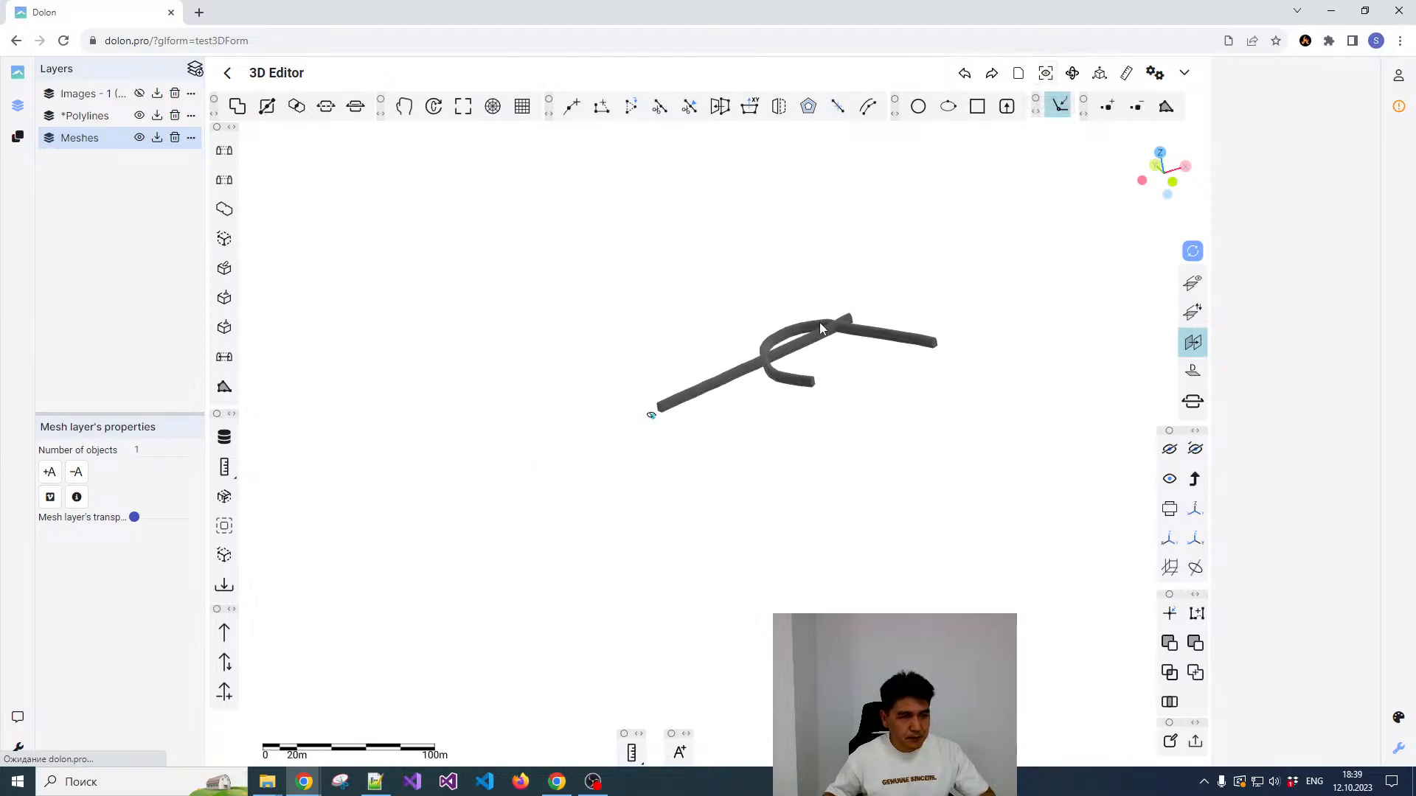
click(821, 325)
drag(807, 281, 835, 367)
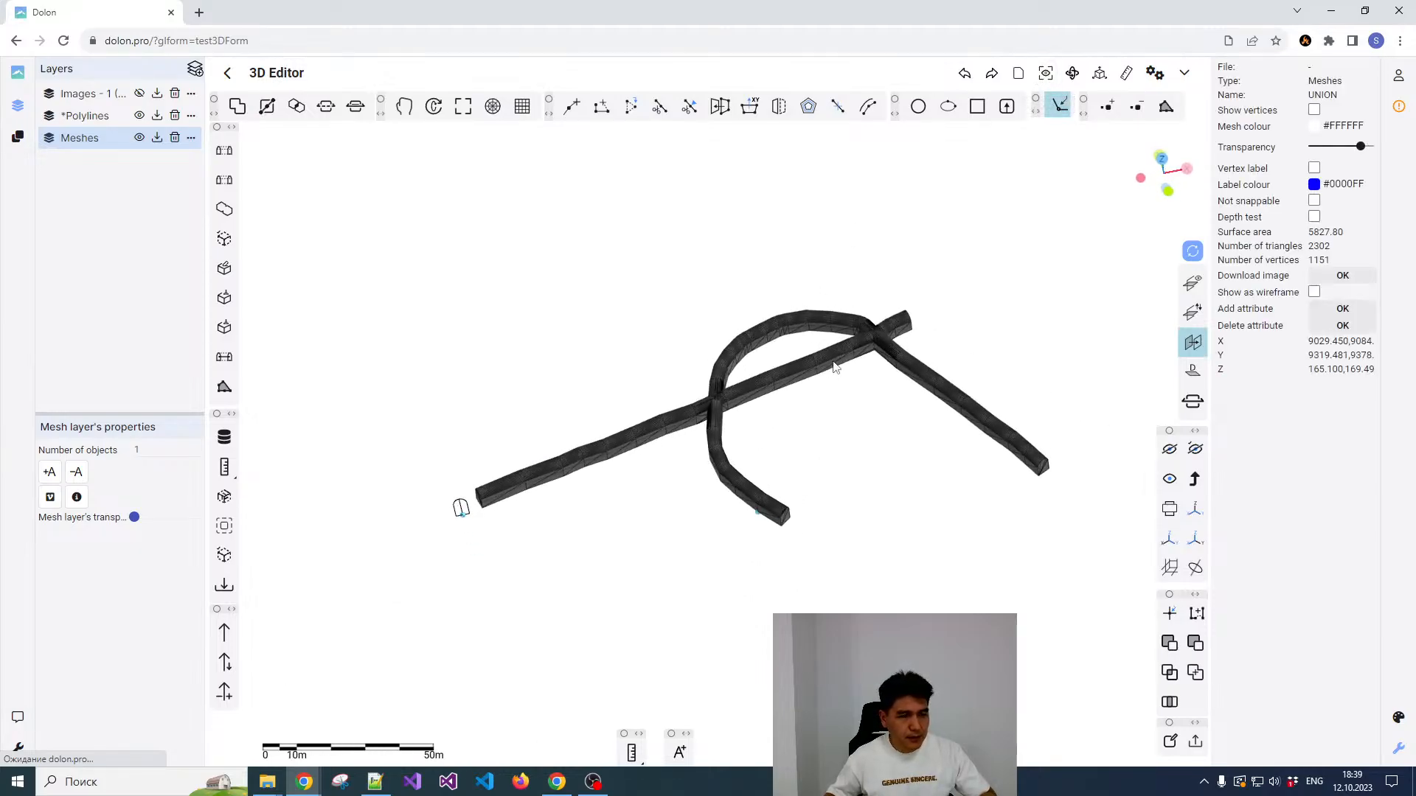
right_click(803, 325)
click(788, 352)
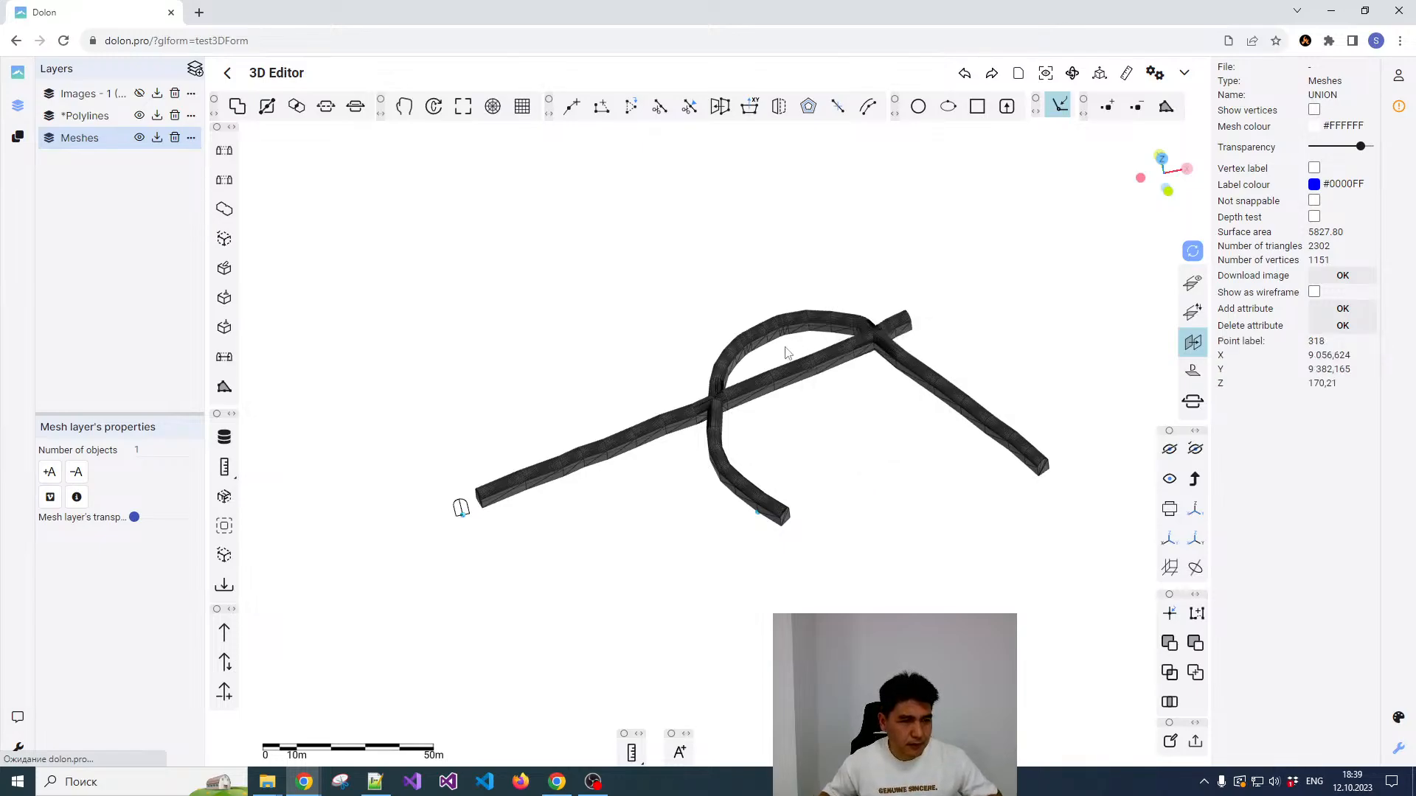
click(815, 386)
drag(803, 435, 799, 351)
click(809, 312)
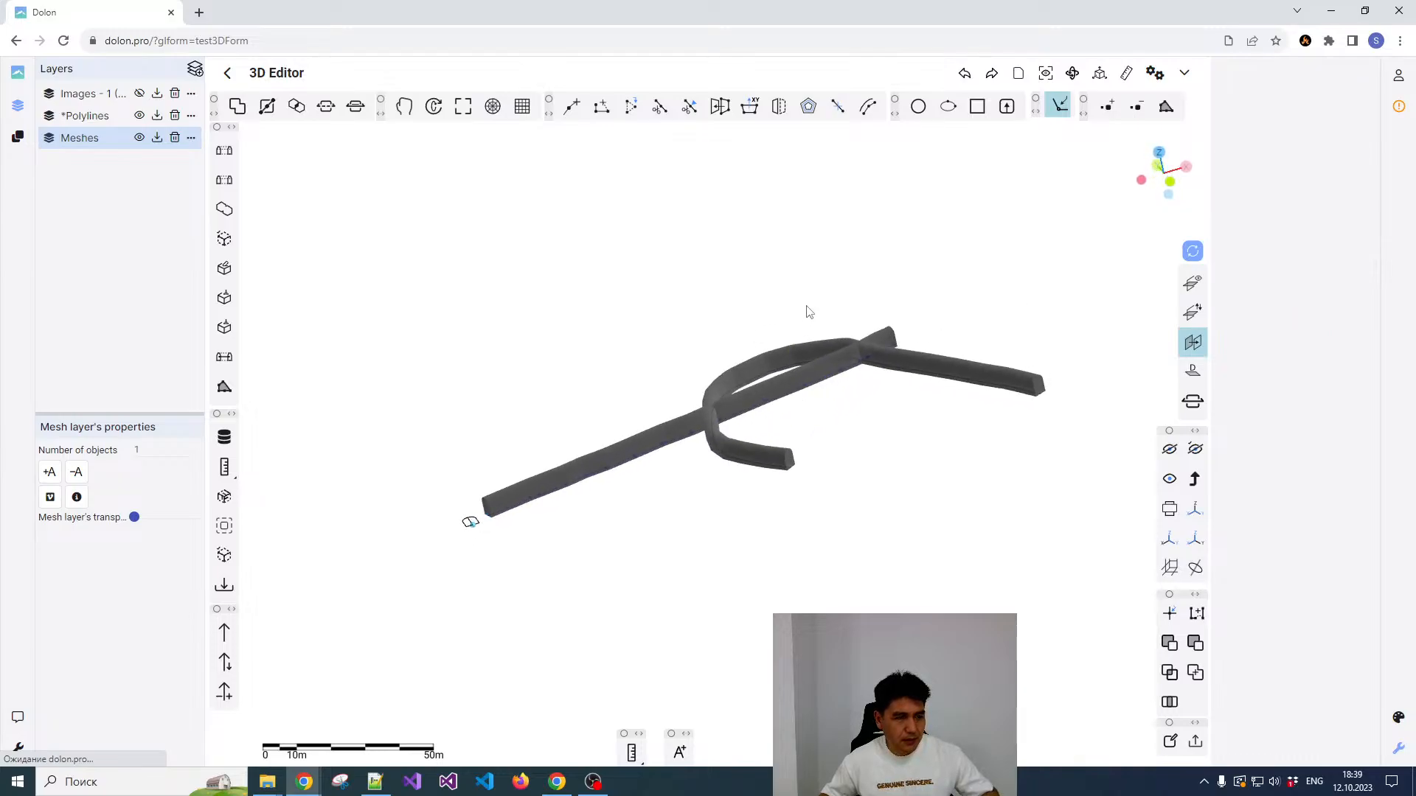
Step: Check the union mesh in top and front views and hide the Meshes layer
drag(868, 295, 912, 331)
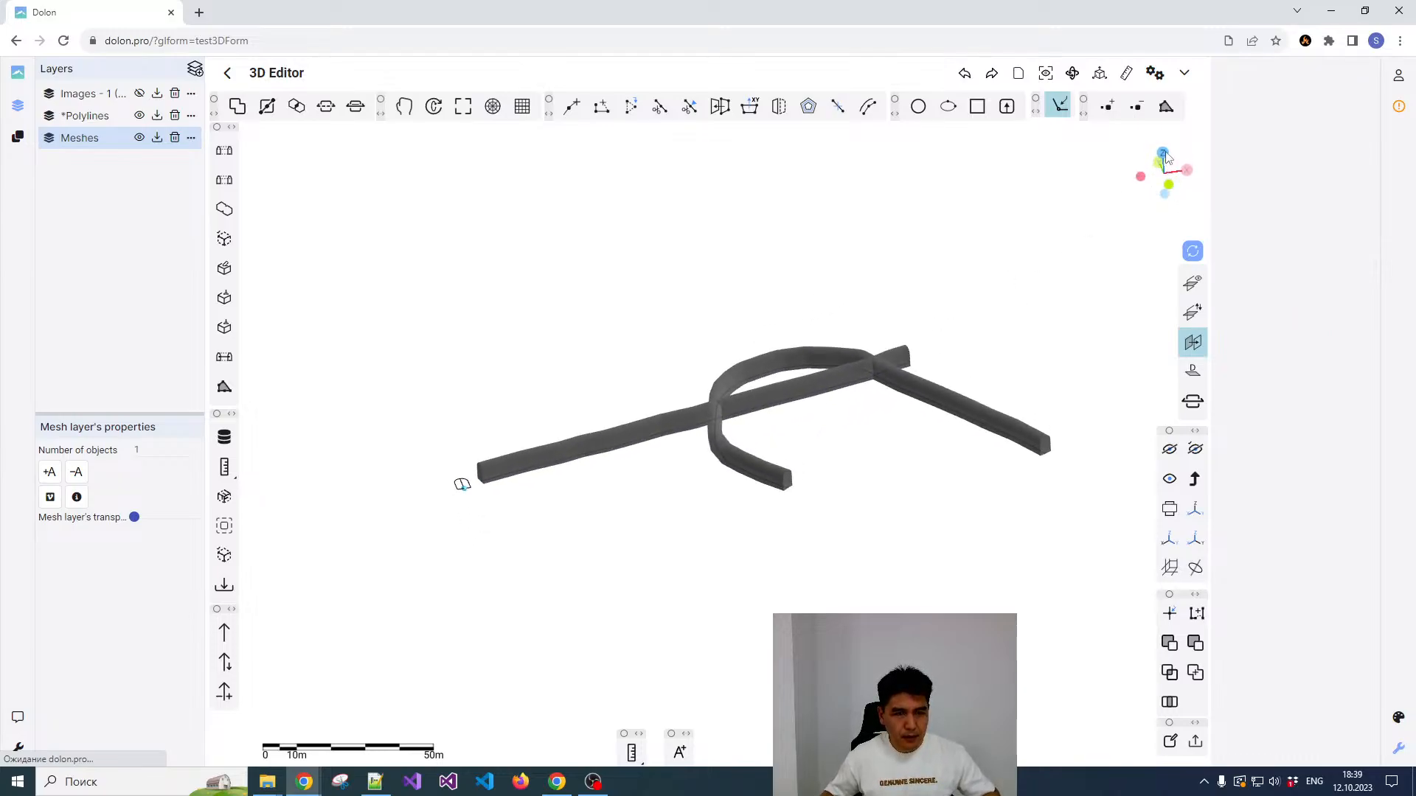
click(1164, 154)
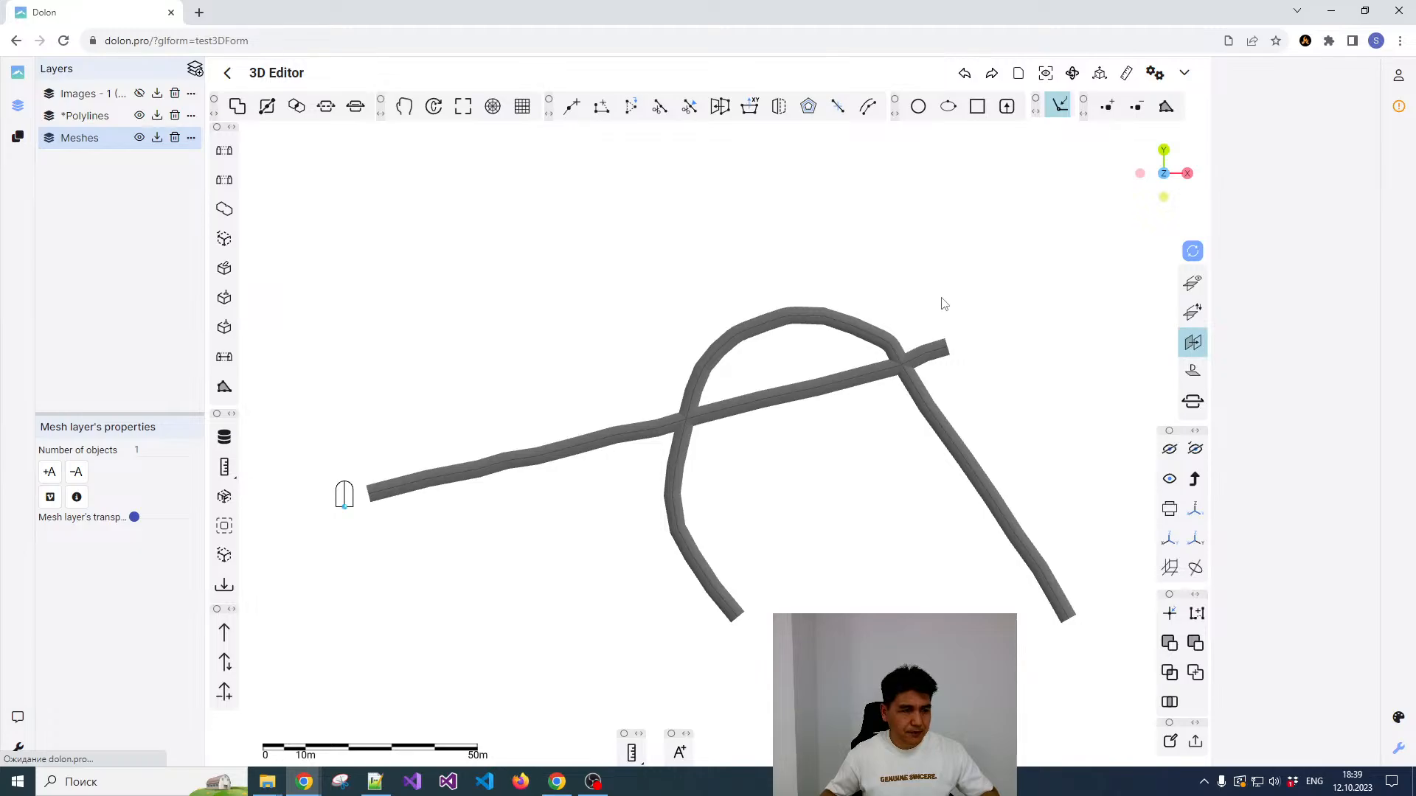
scroll(951, 299, down, 2)
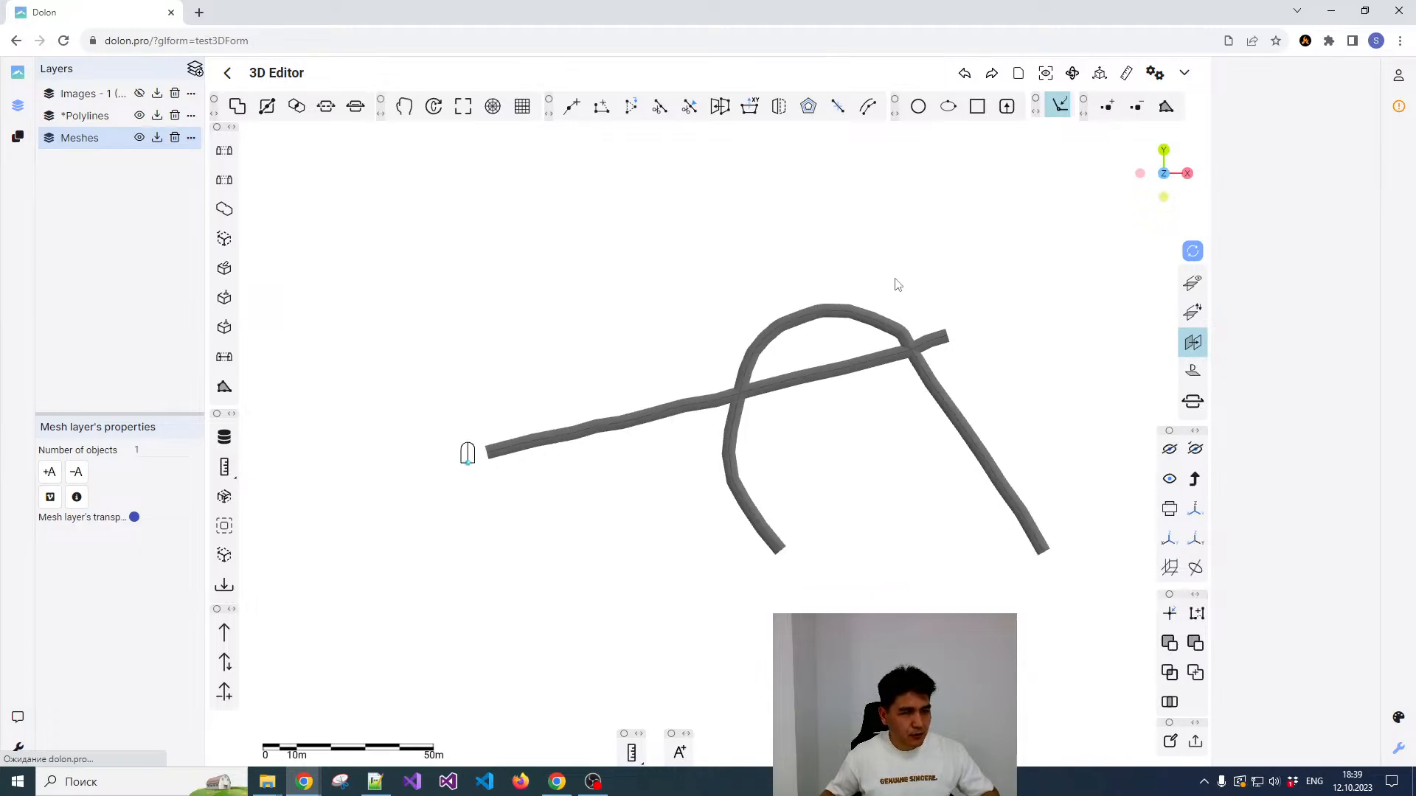
click(845, 319)
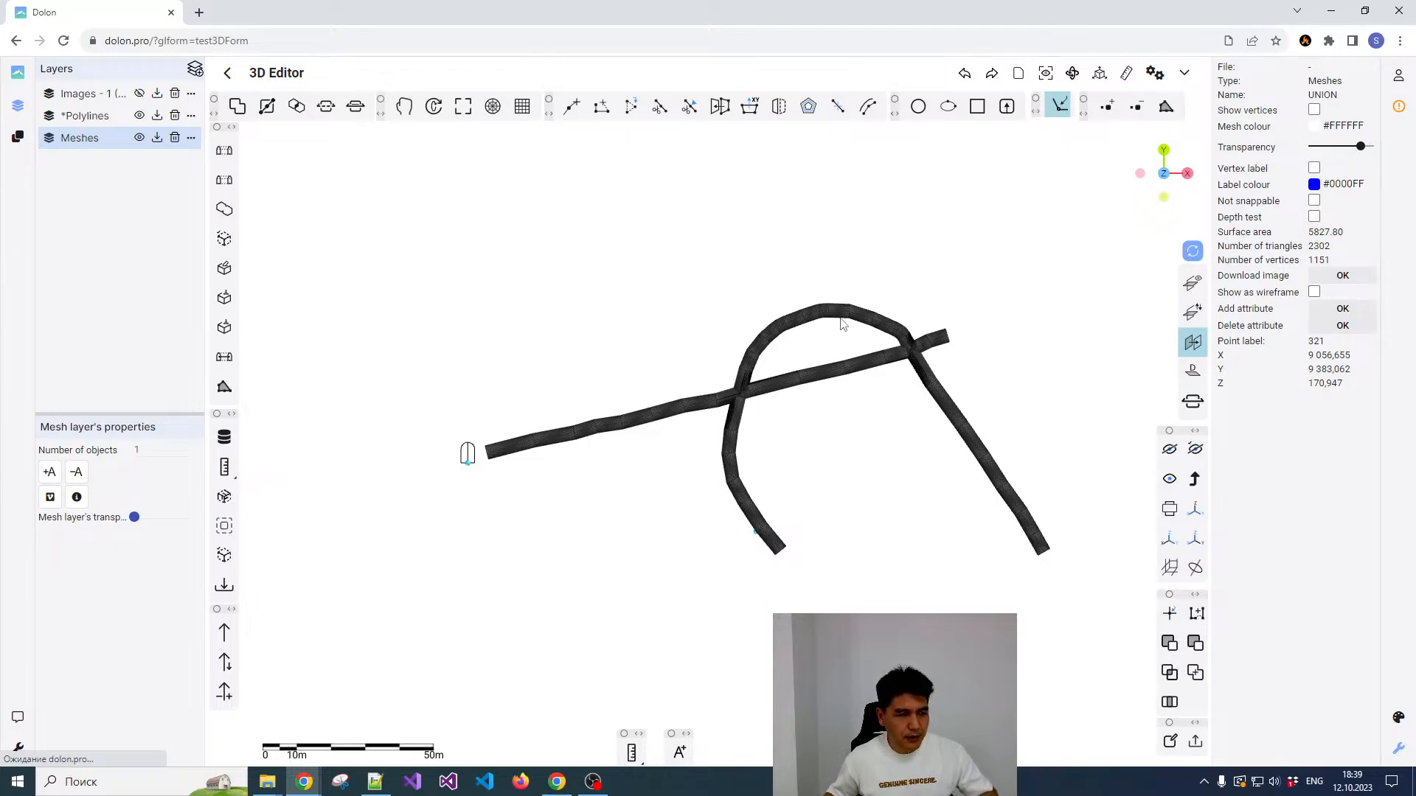
click(1164, 202)
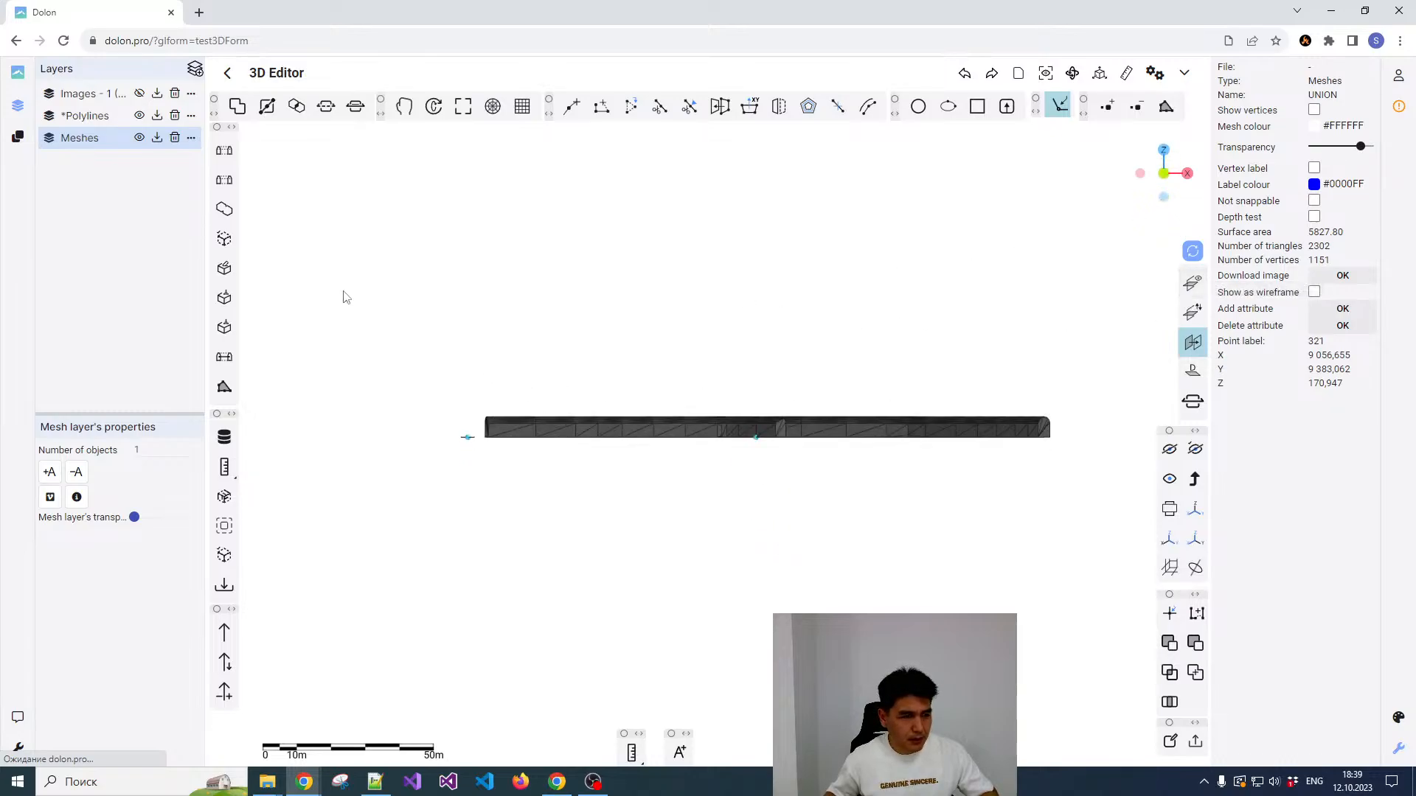
click(139, 138)
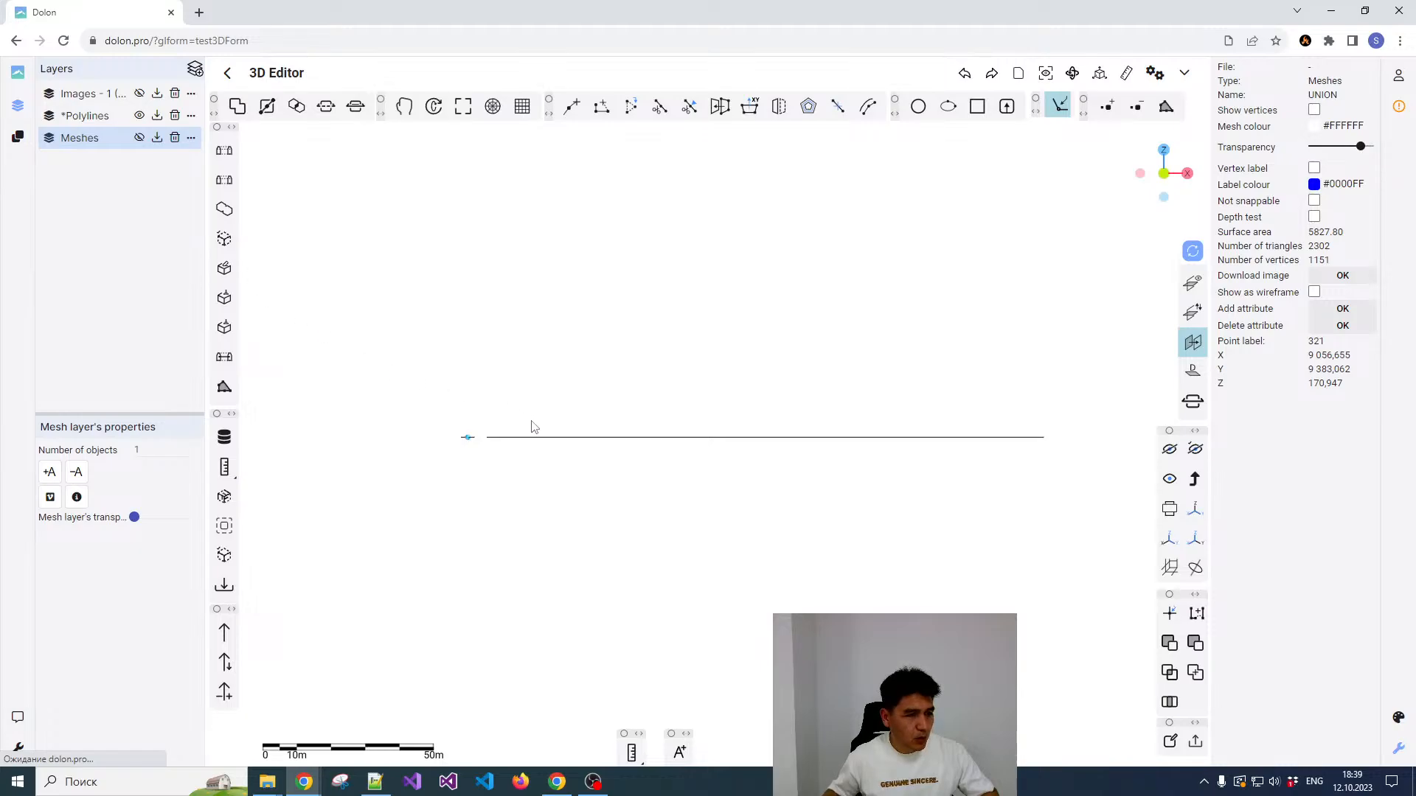
Step: Create a new Polylines layer and select it in the layers list
scroll(395, 278, down, 2)
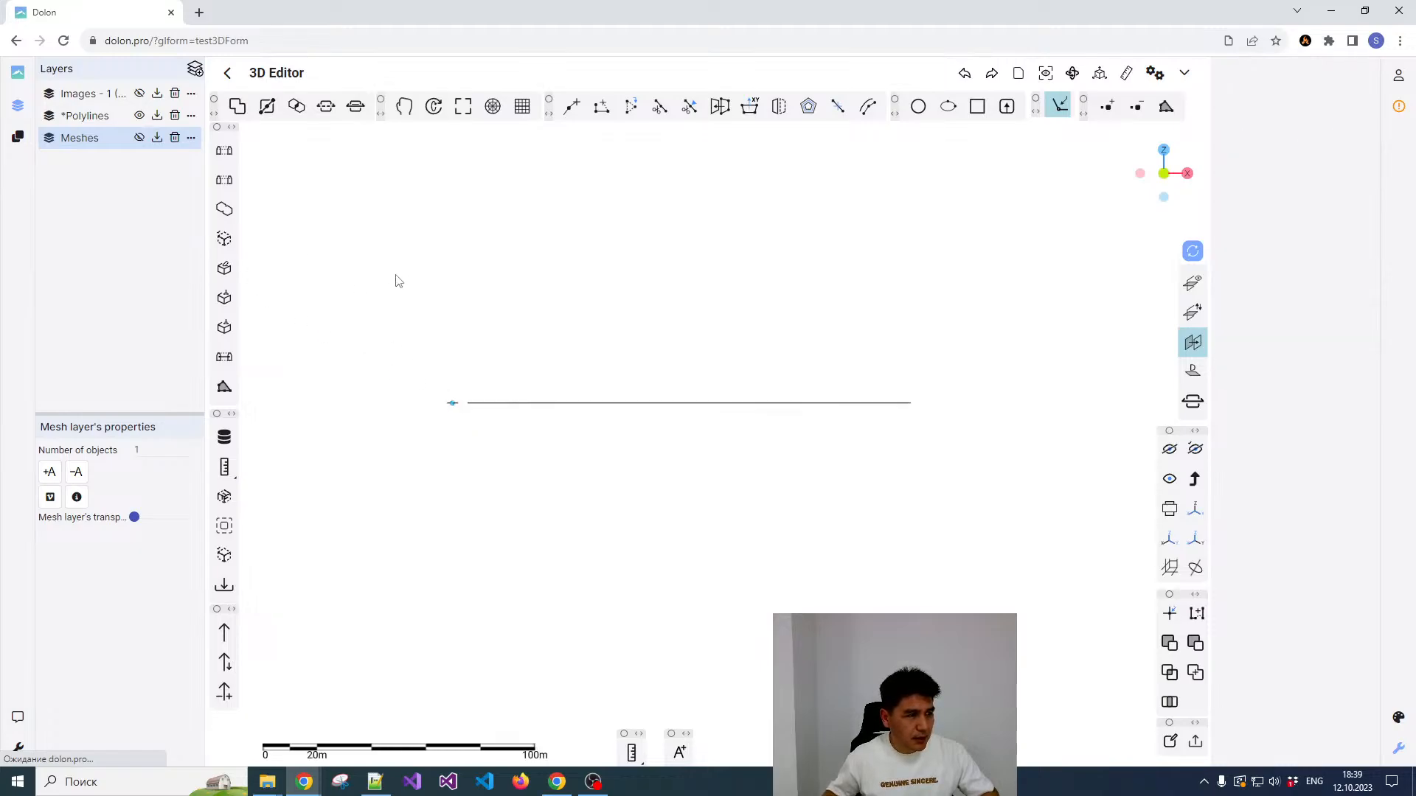
scroll(483, 414, up, 3)
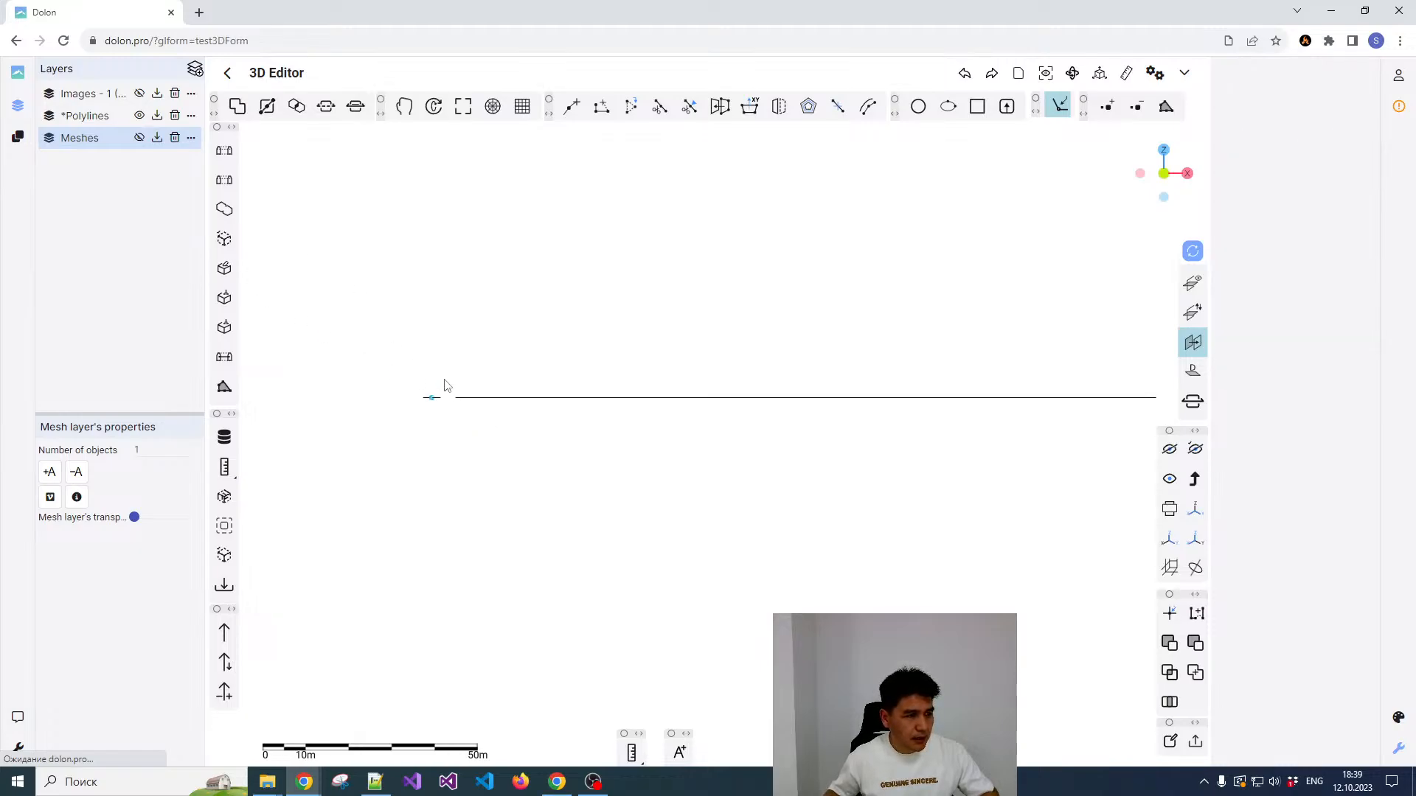
click(195, 68)
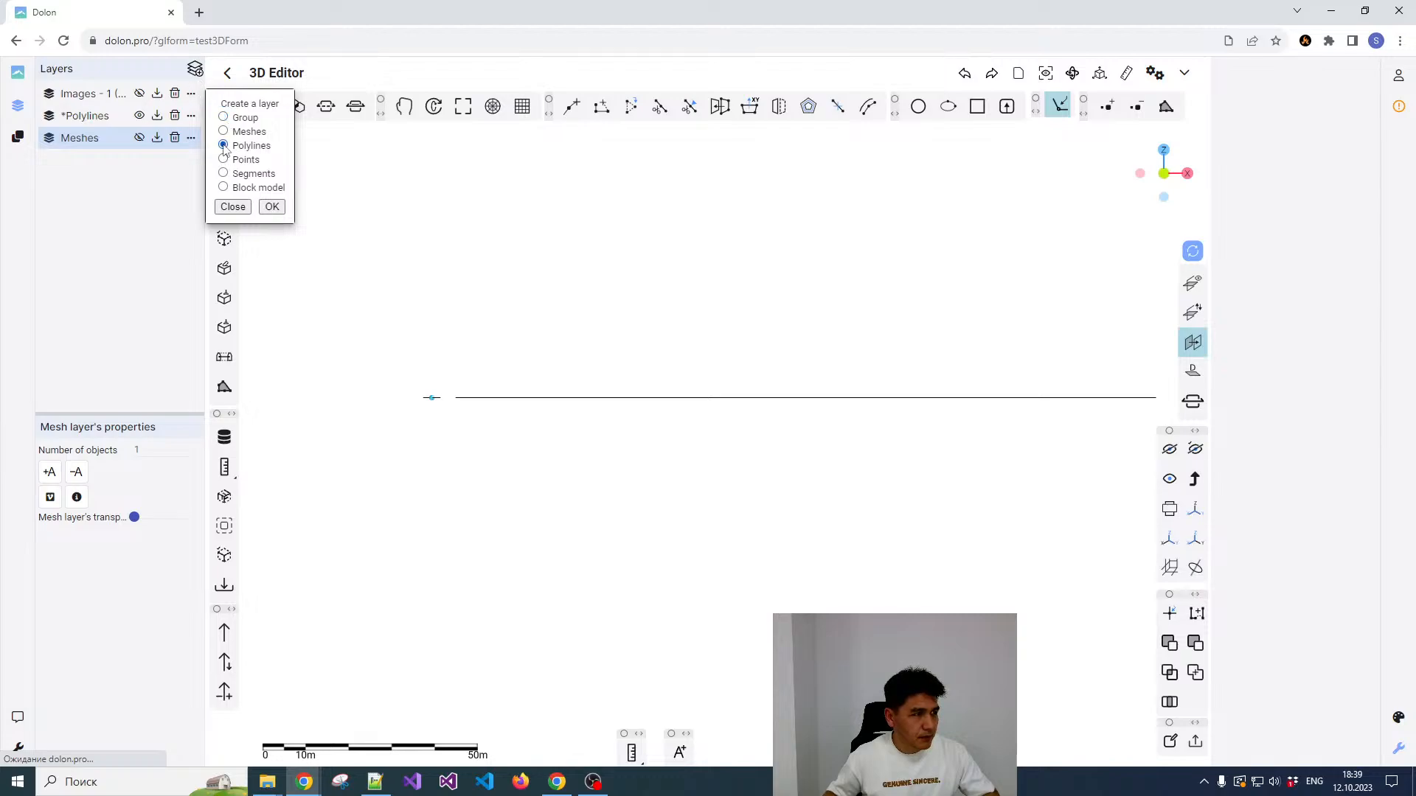
click(271, 208)
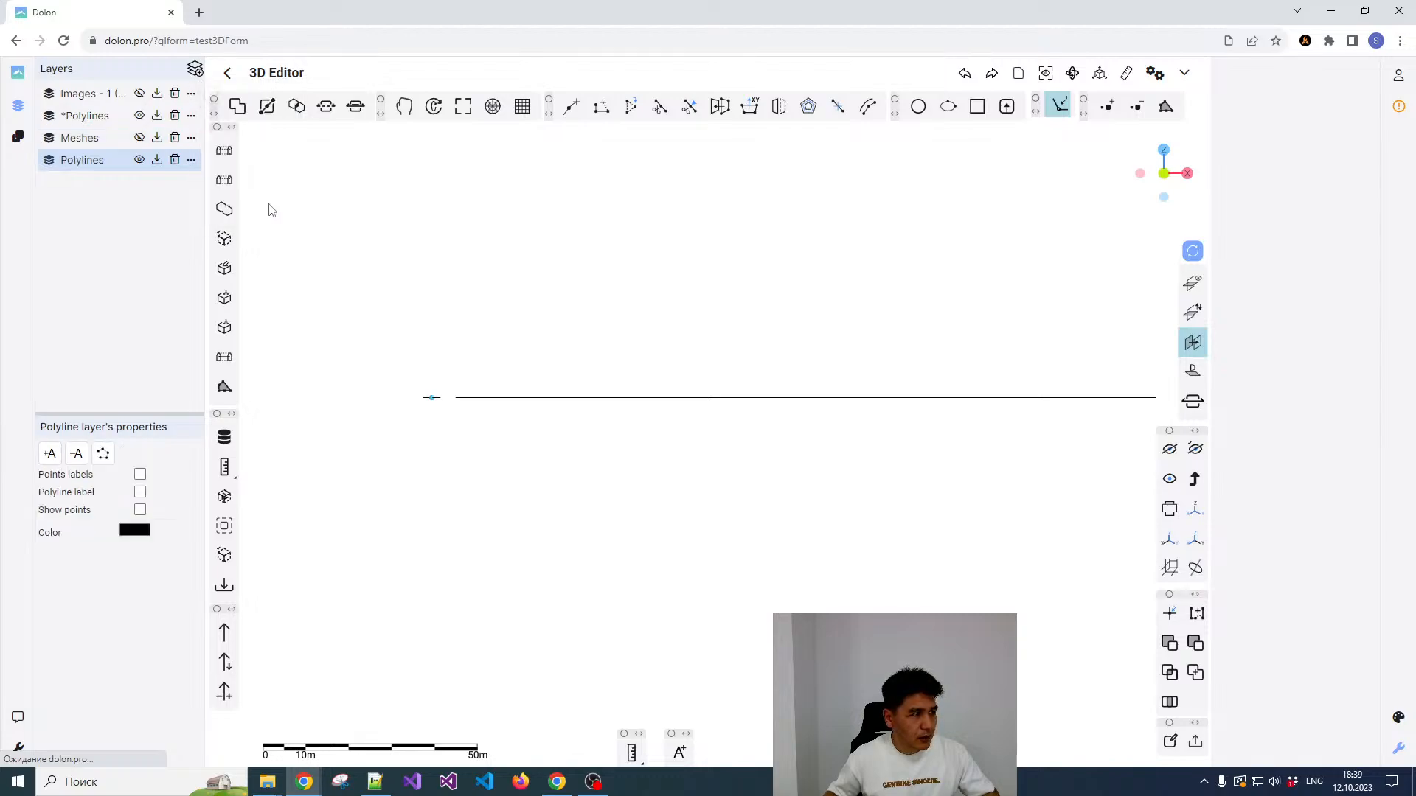
click(127, 221)
click(115, 159)
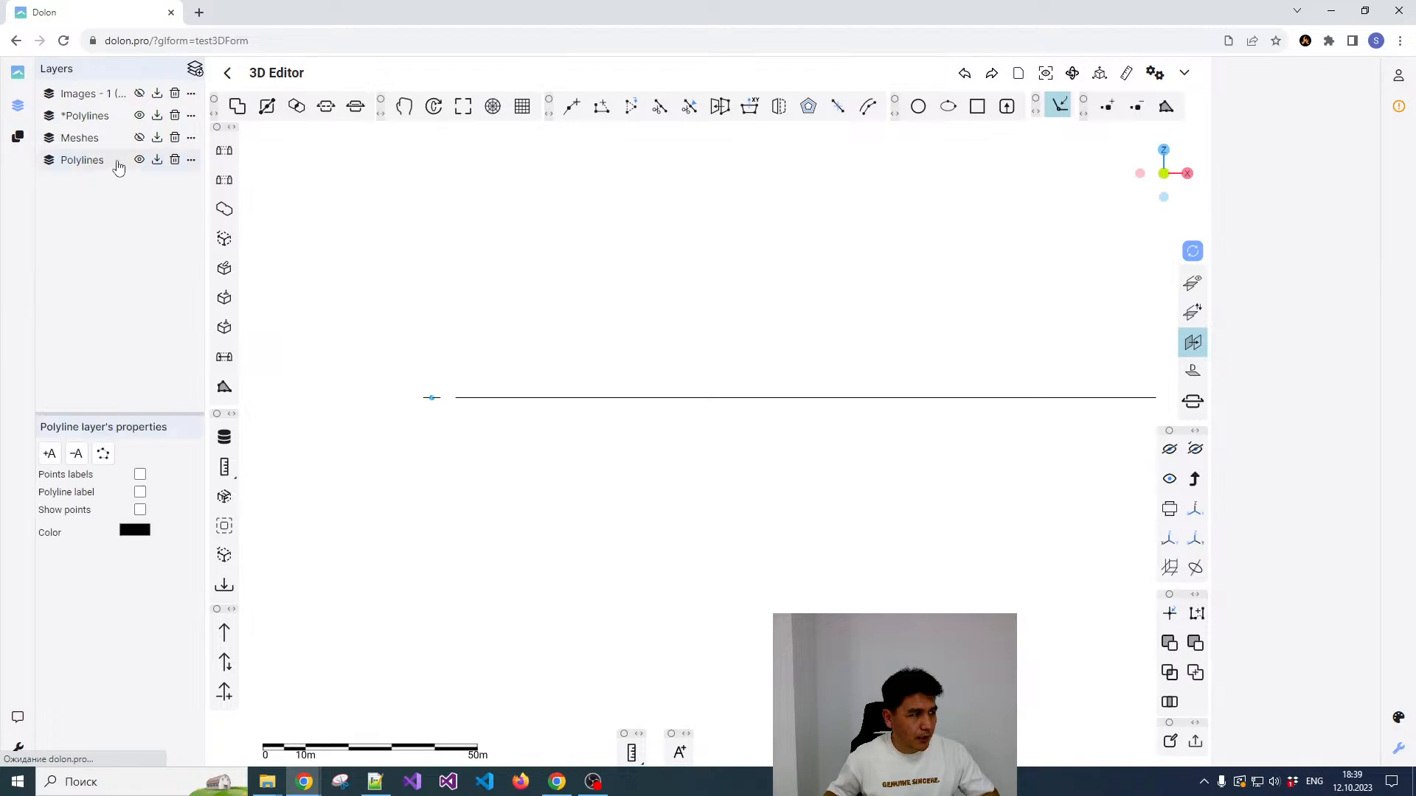
Step: Copy both drift axis polylines from the original *Polylines layer to the new active Polylines layer
scroll(491, 376, down, 2)
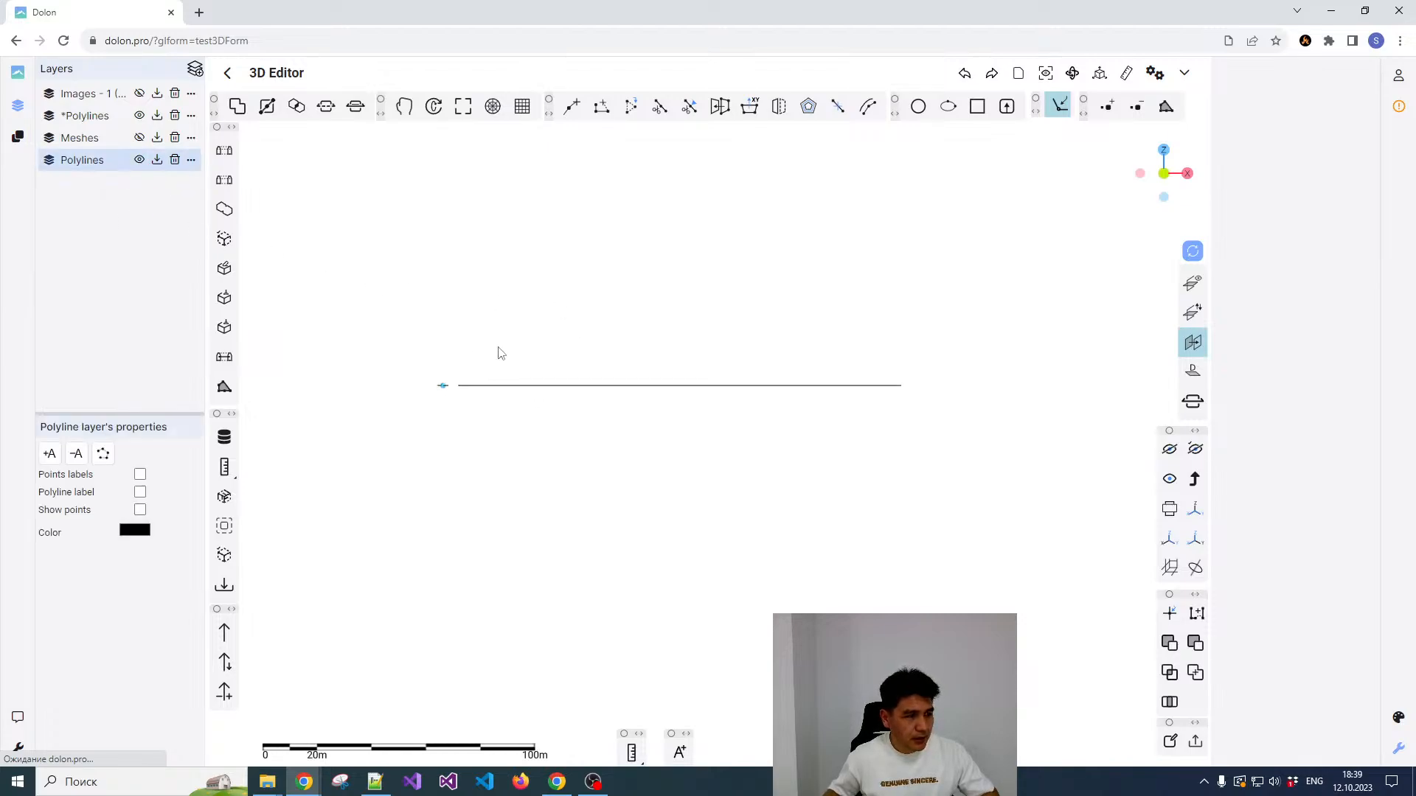
scroll(509, 349, up, 2)
scroll(511, 349, down, 1)
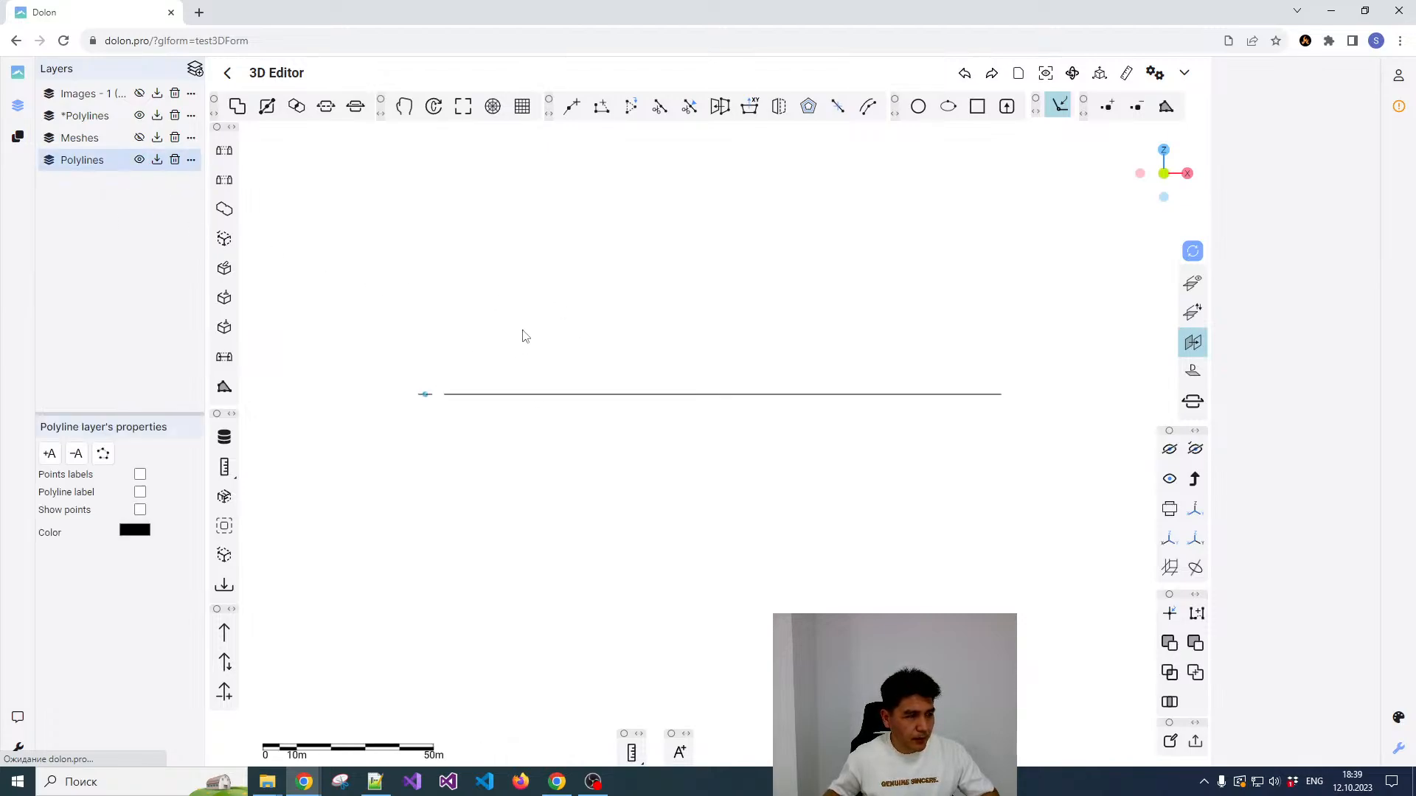
drag(535, 351, 474, 407)
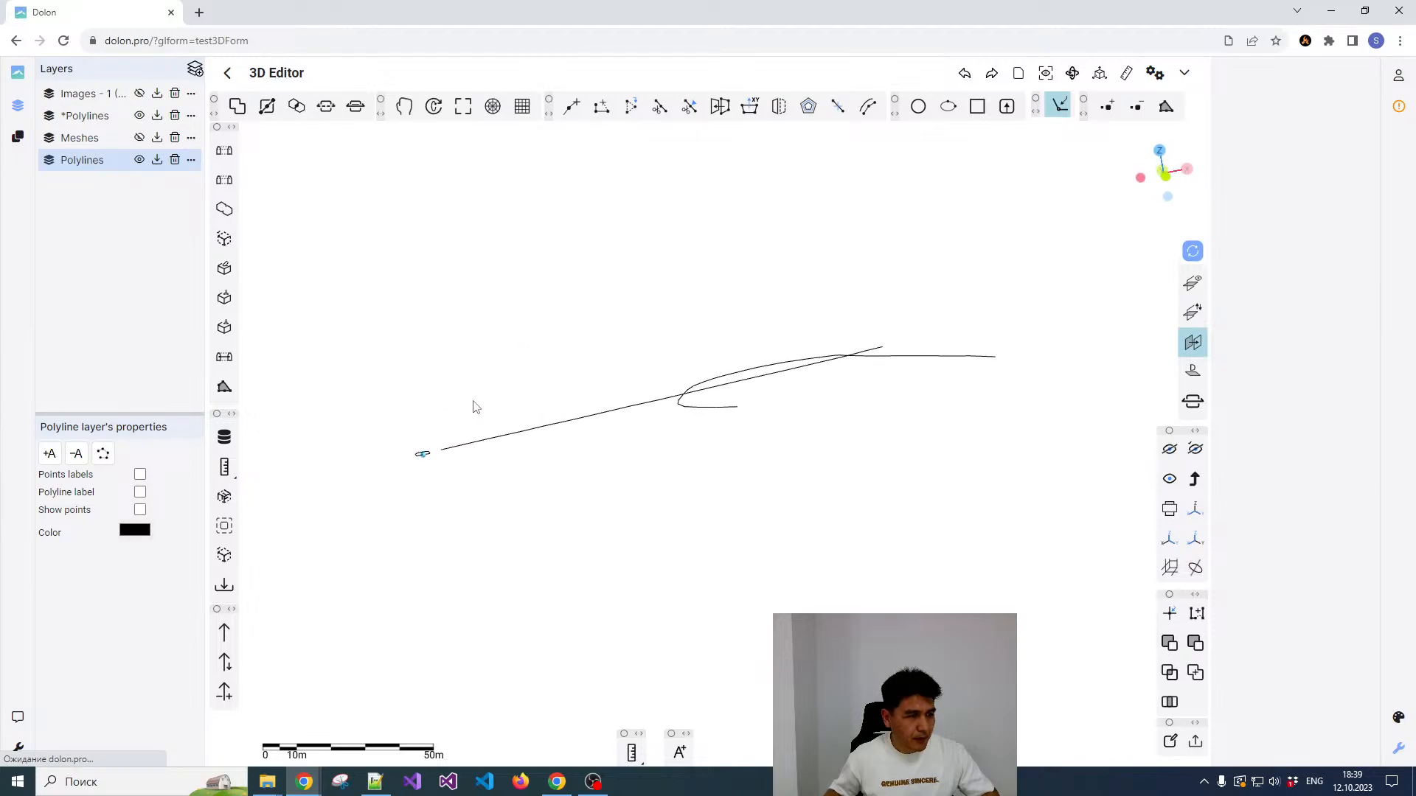
drag(483, 285, 920, 468)
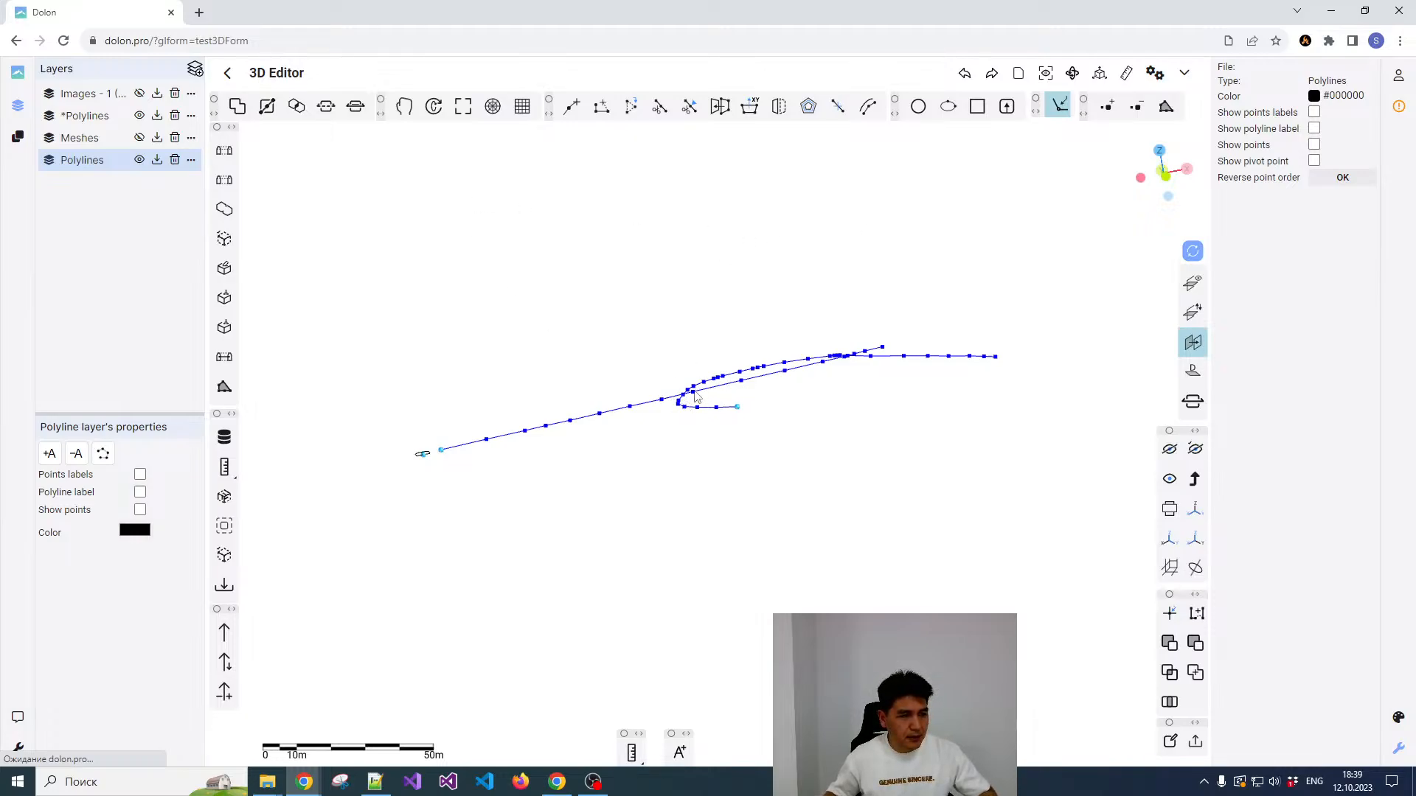
click(104, 164)
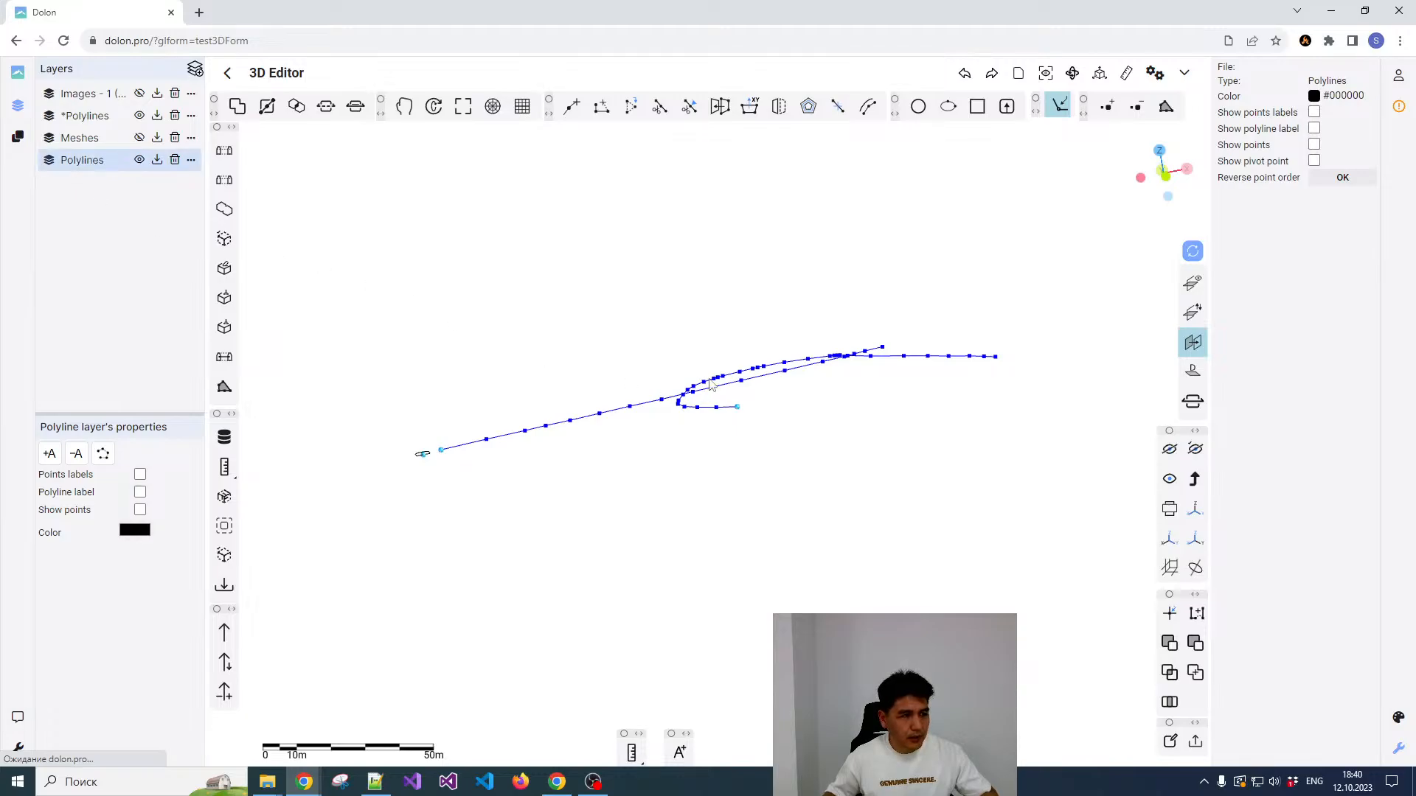
right_click(673, 401)
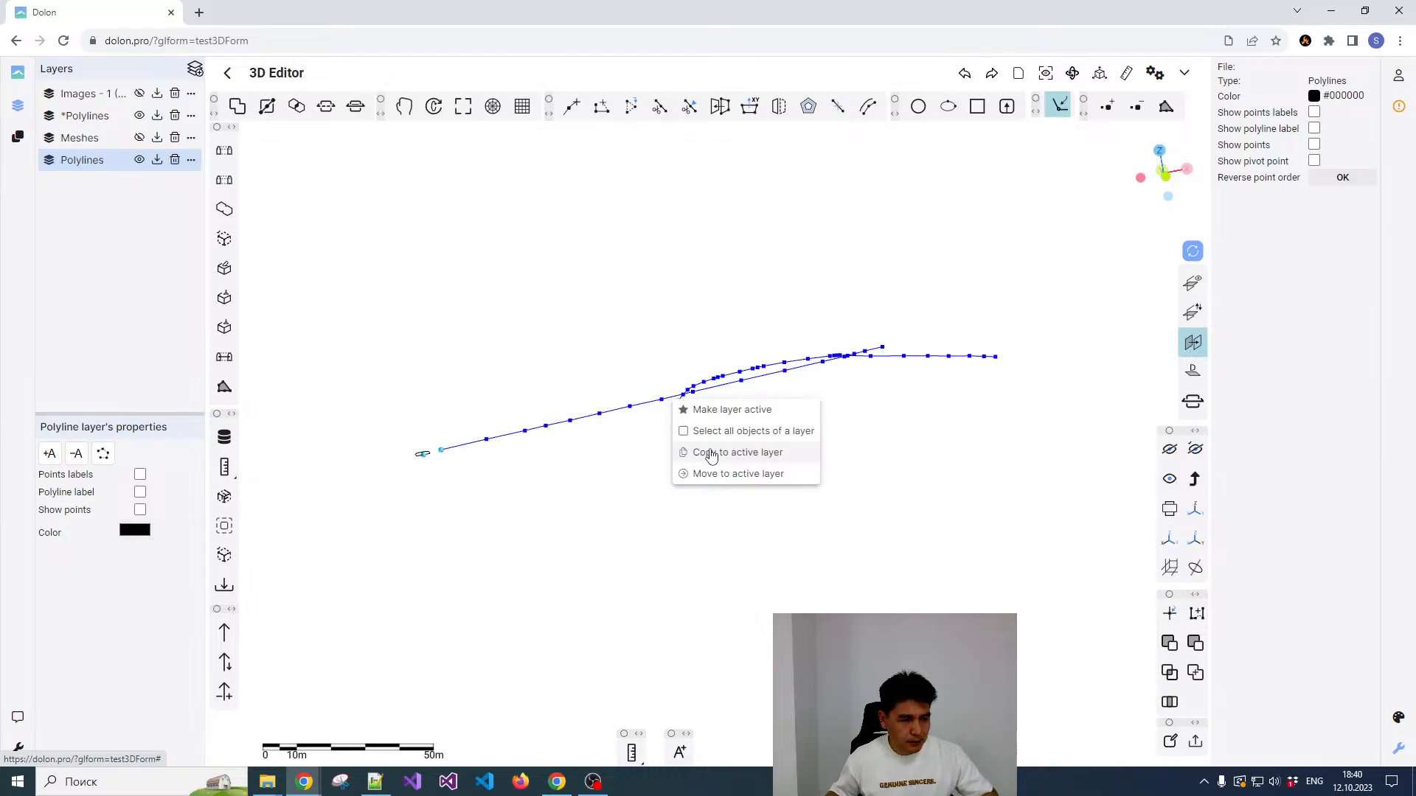
click(711, 453)
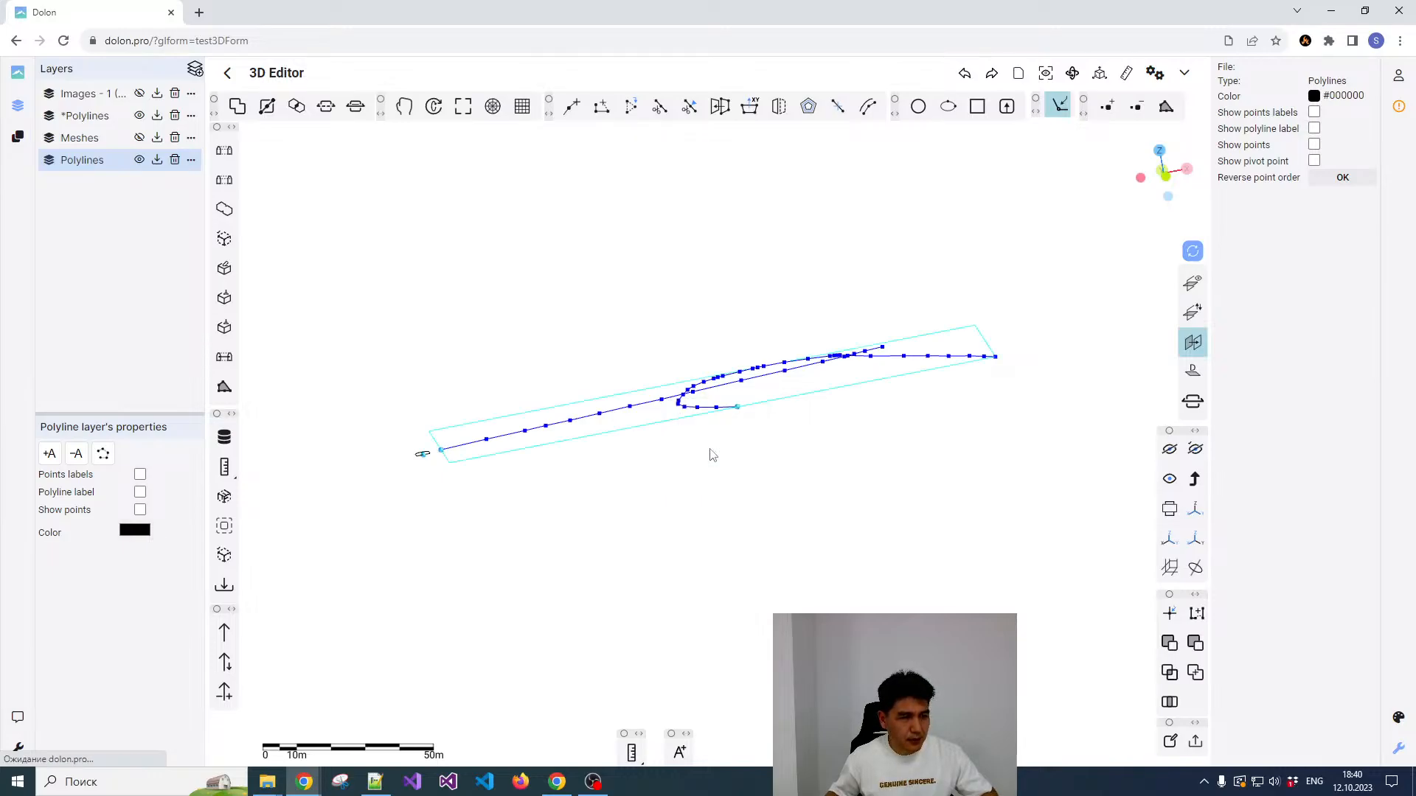
click(722, 321)
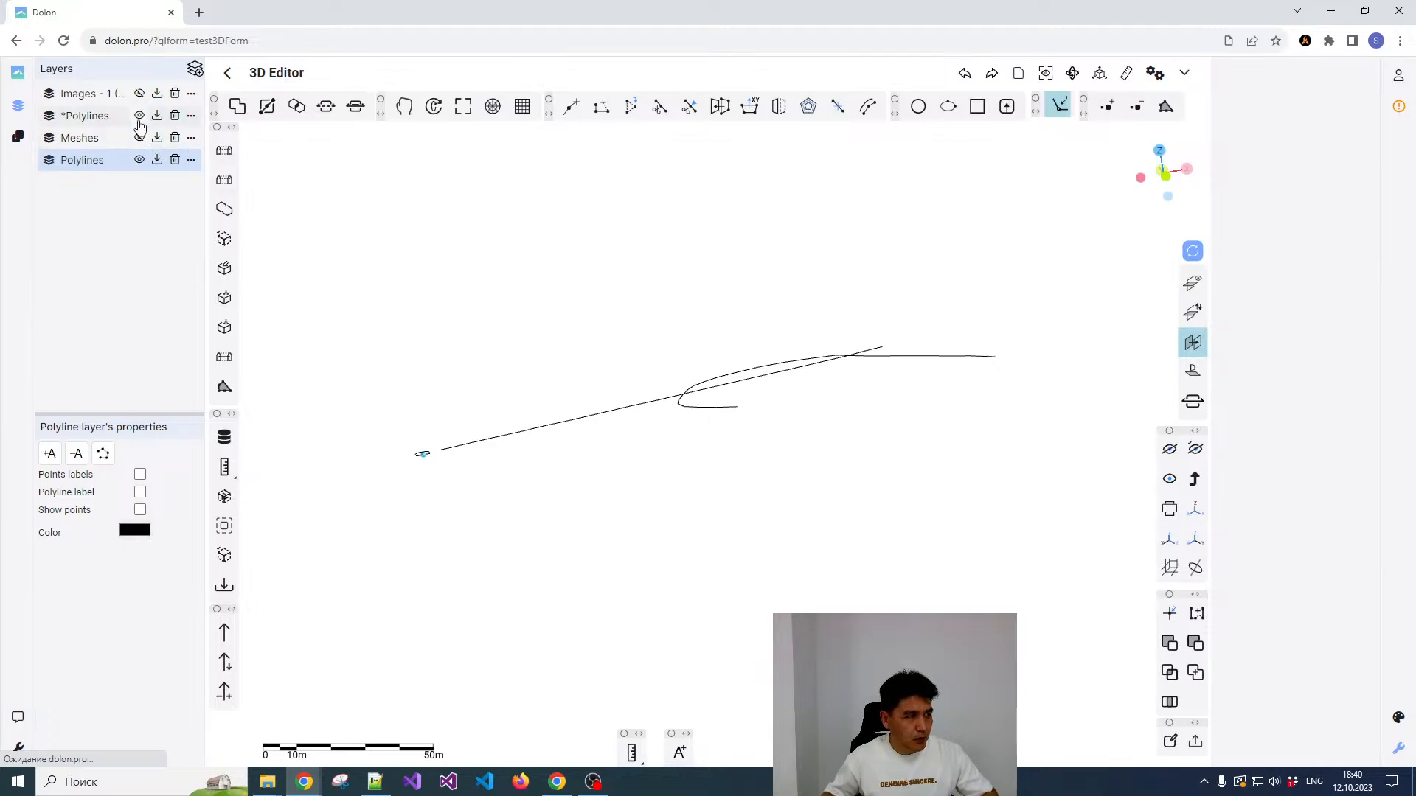
Step: Hide the original *Polylines layer and check the copied straight polyline in the front view
click(697, 394)
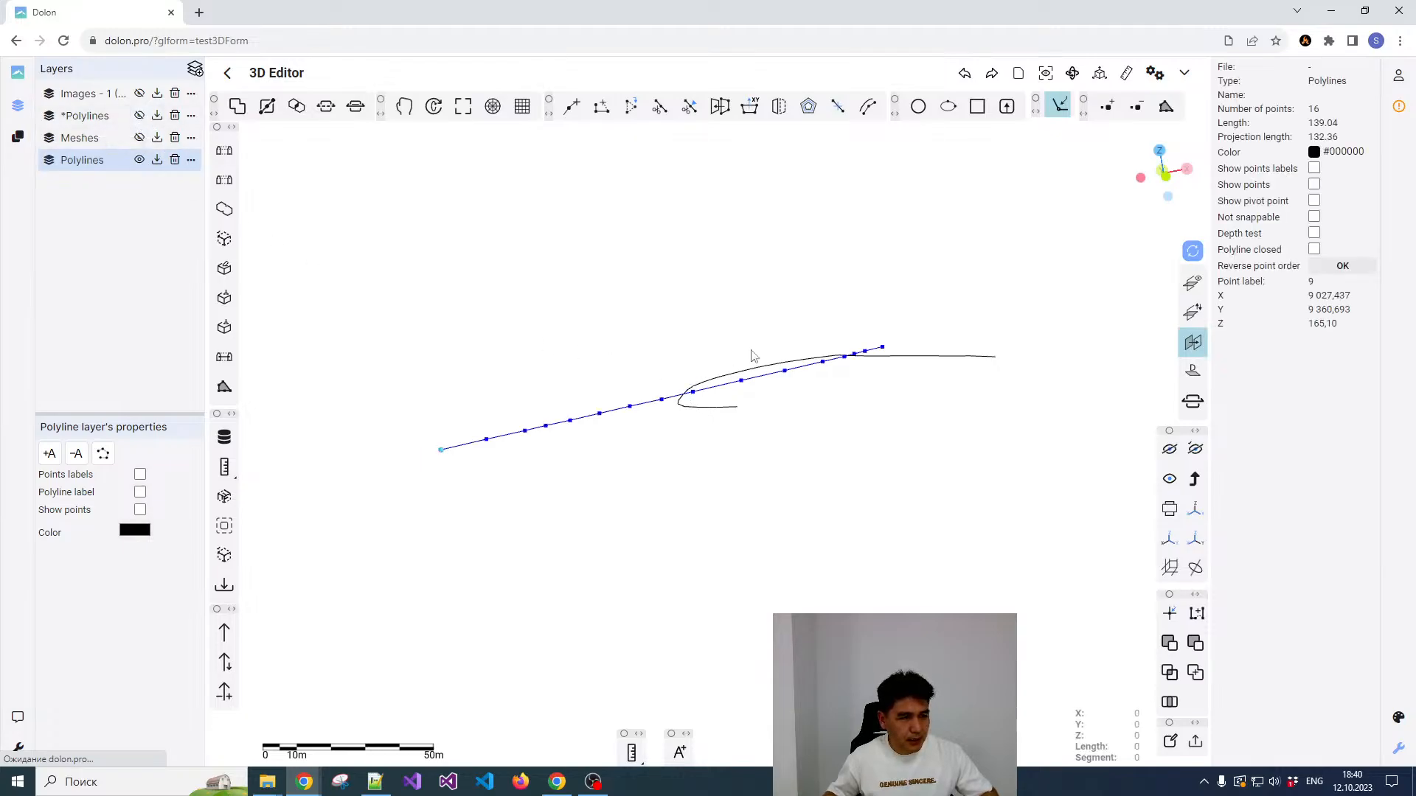
click(1163, 177)
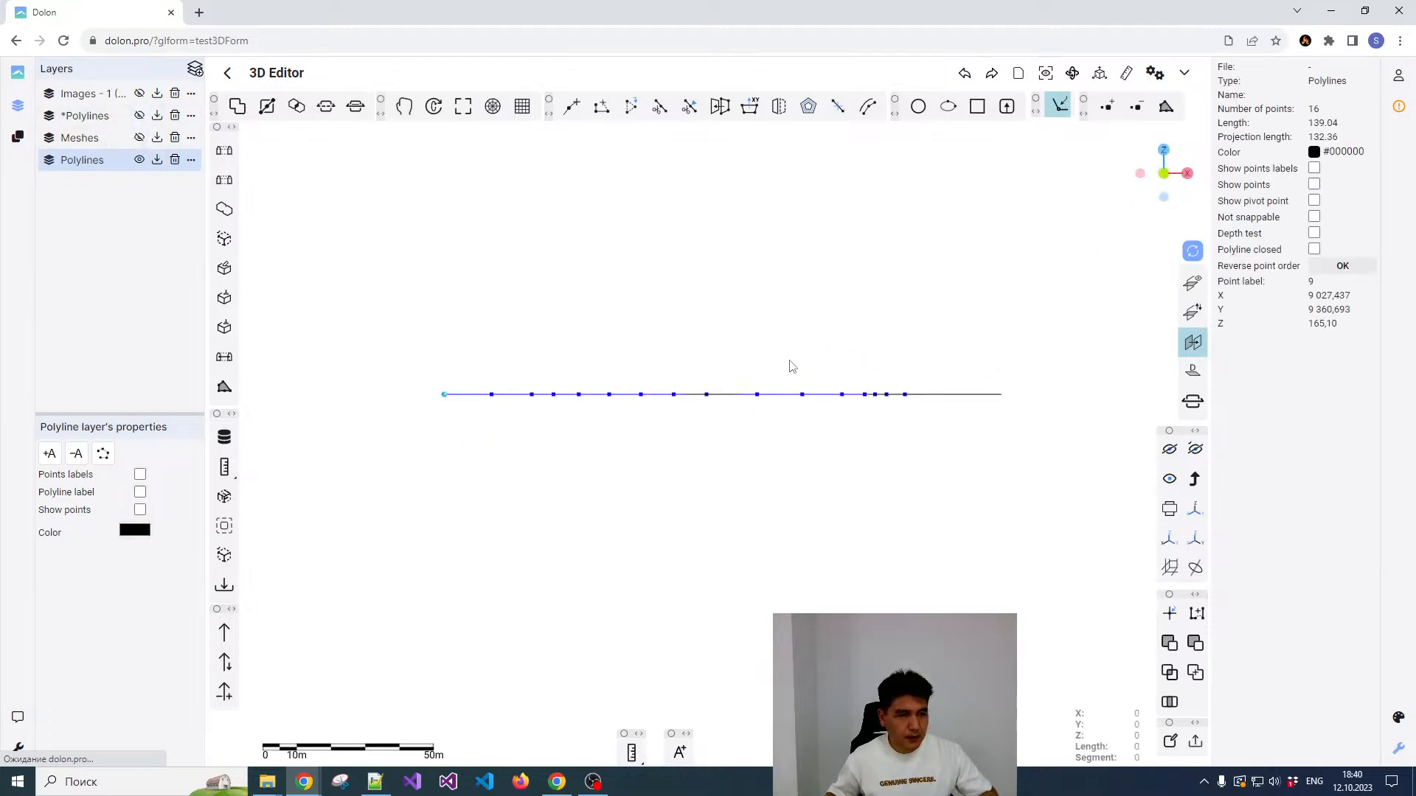
click(765, 359)
Step: Translate both copied polylines upward along Z by about 41 m and deselect them
drag(437, 334, 1003, 429)
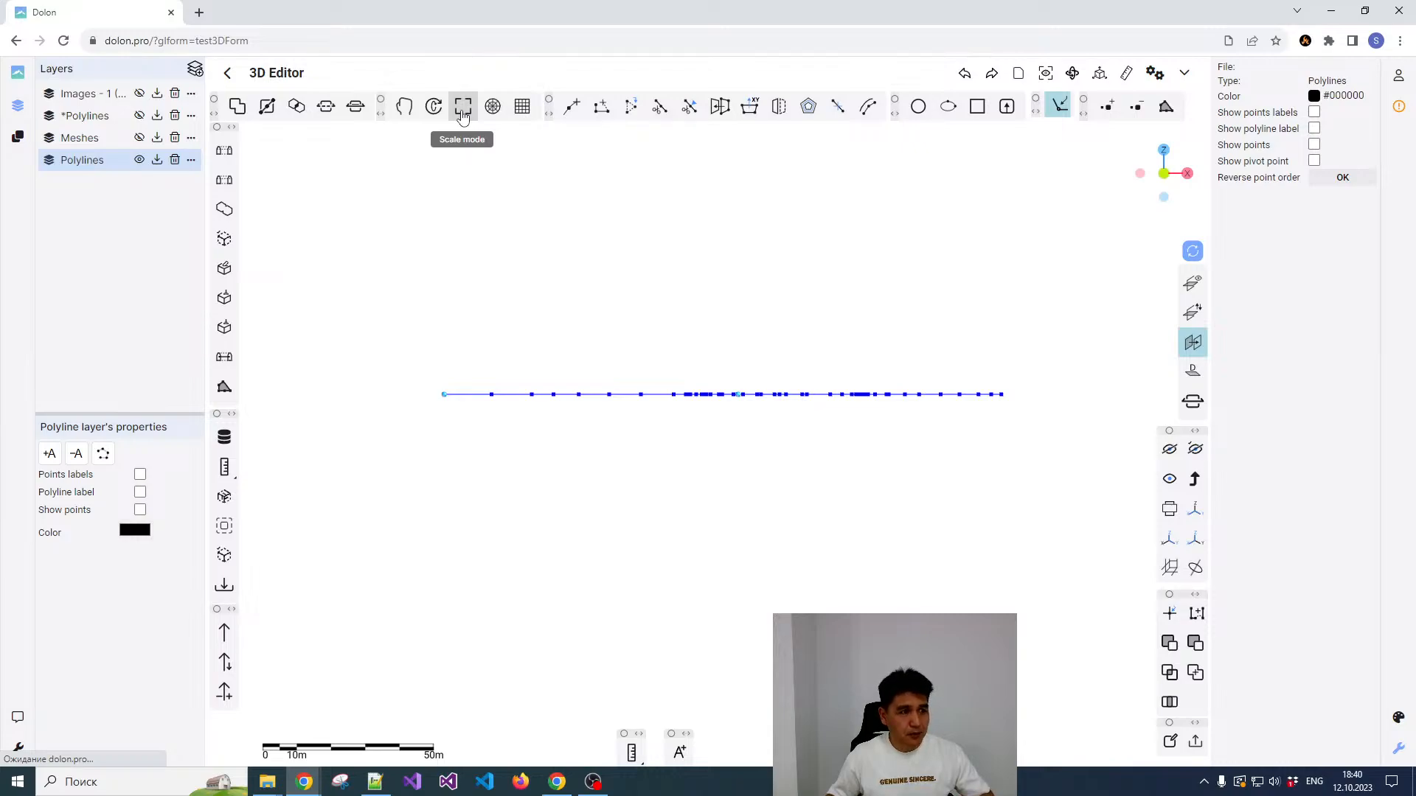
click(403, 109)
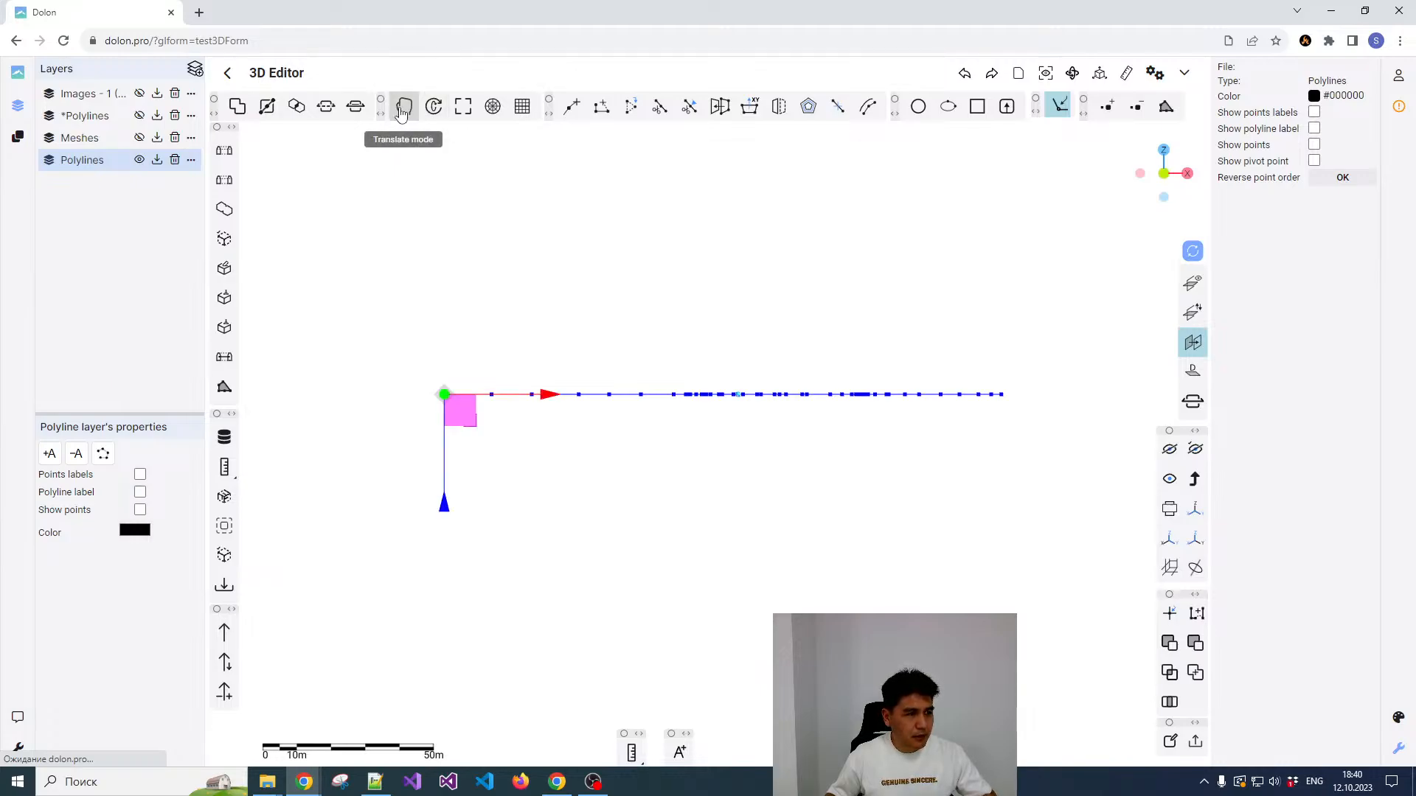
drag(442, 511, 450, 373)
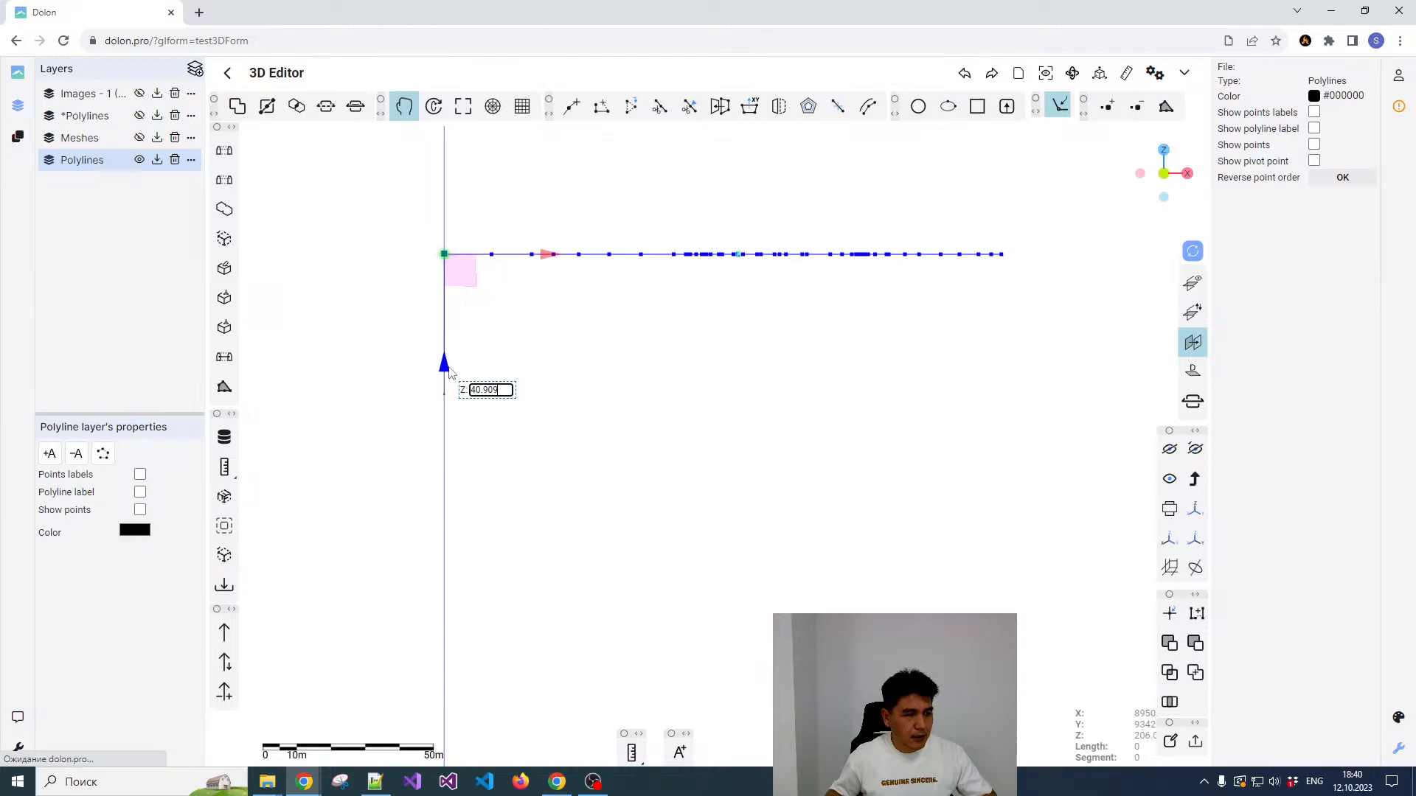
drag(449, 368, 449, 368)
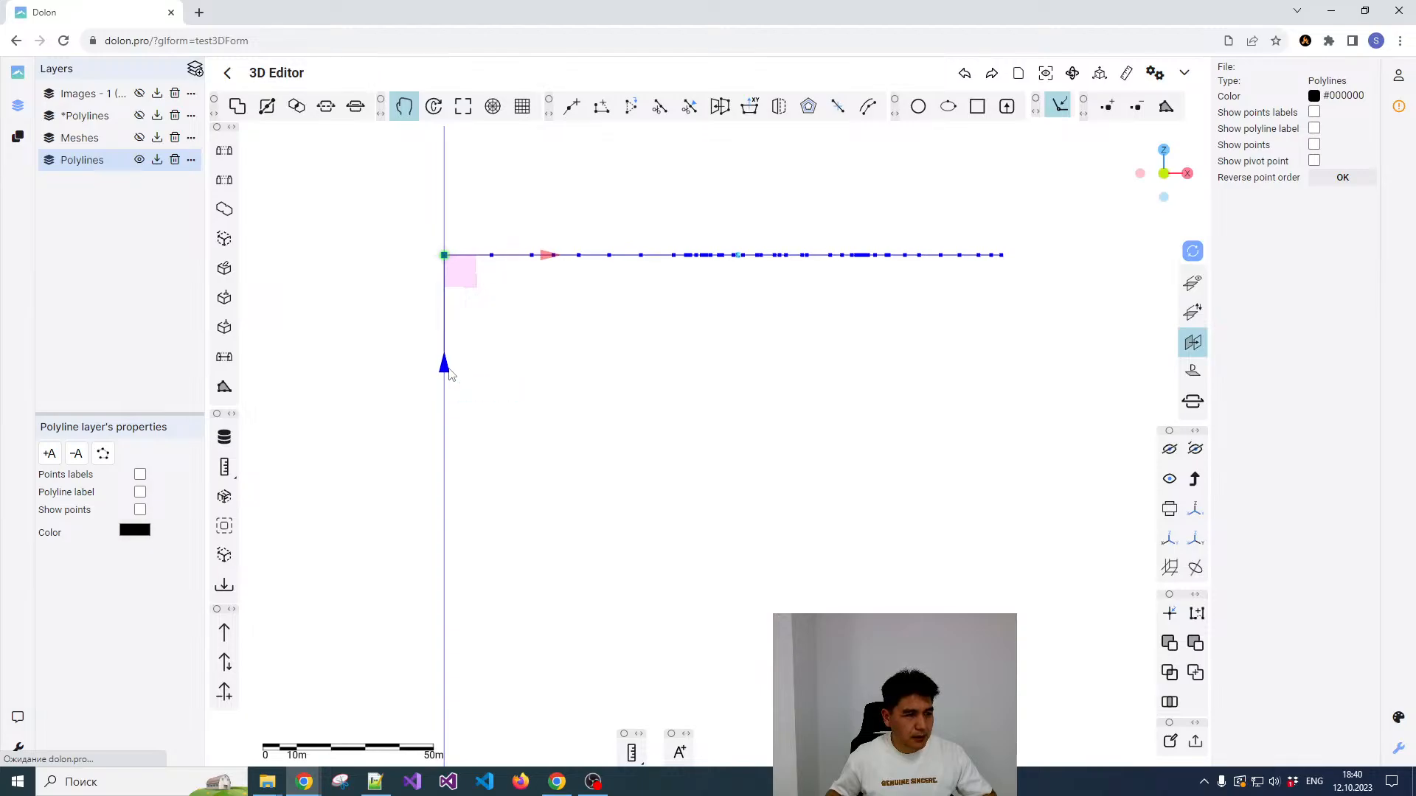
click(406, 116)
scroll(704, 255, up, 1)
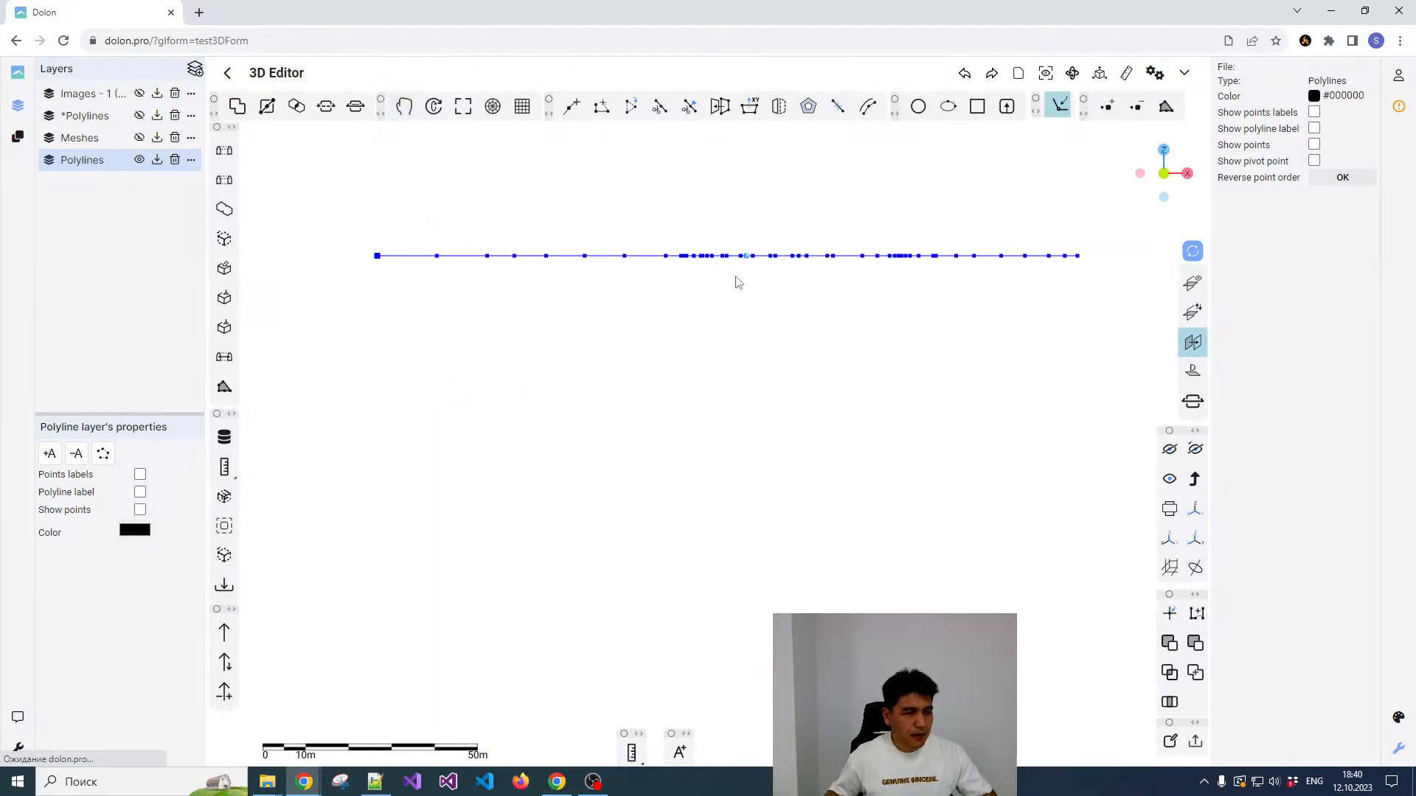
scroll(736, 252, down, 2)
click(726, 213)
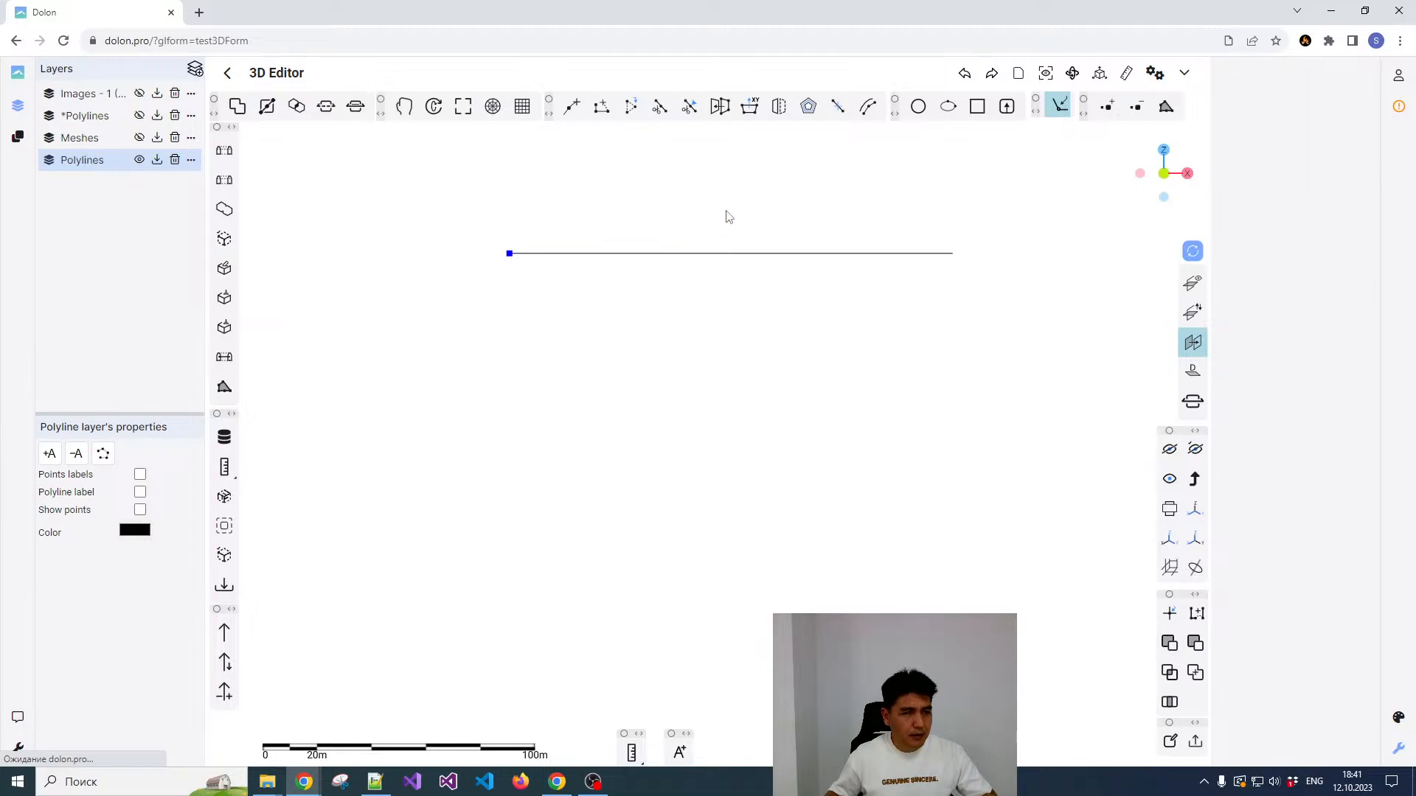
Step: Show the *Polylines layer again and inspect the raised copies against the original drift axes
click(140, 115)
scroll(641, 342, down, 1)
drag(641, 341, 671, 285)
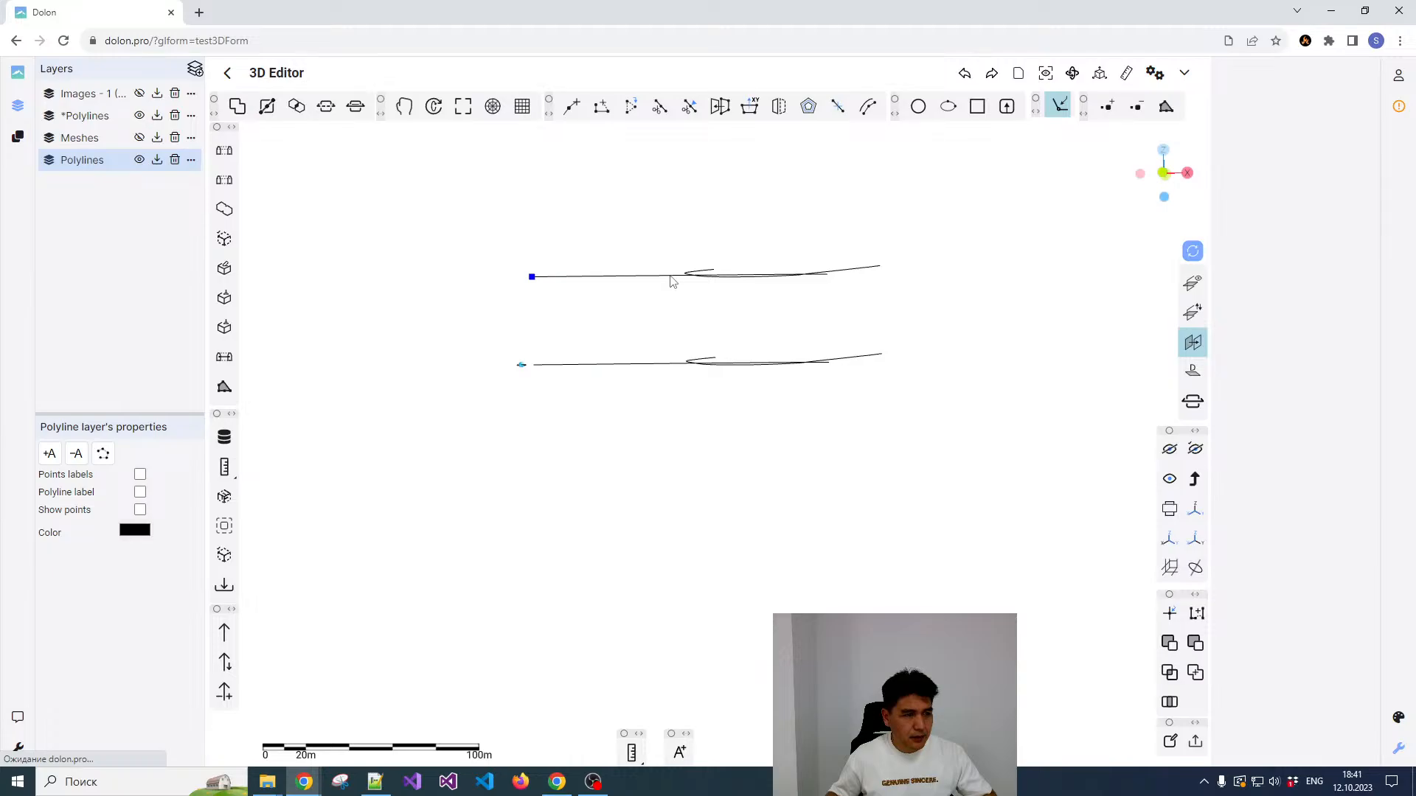
click(671, 282)
click(710, 251)
click(712, 274)
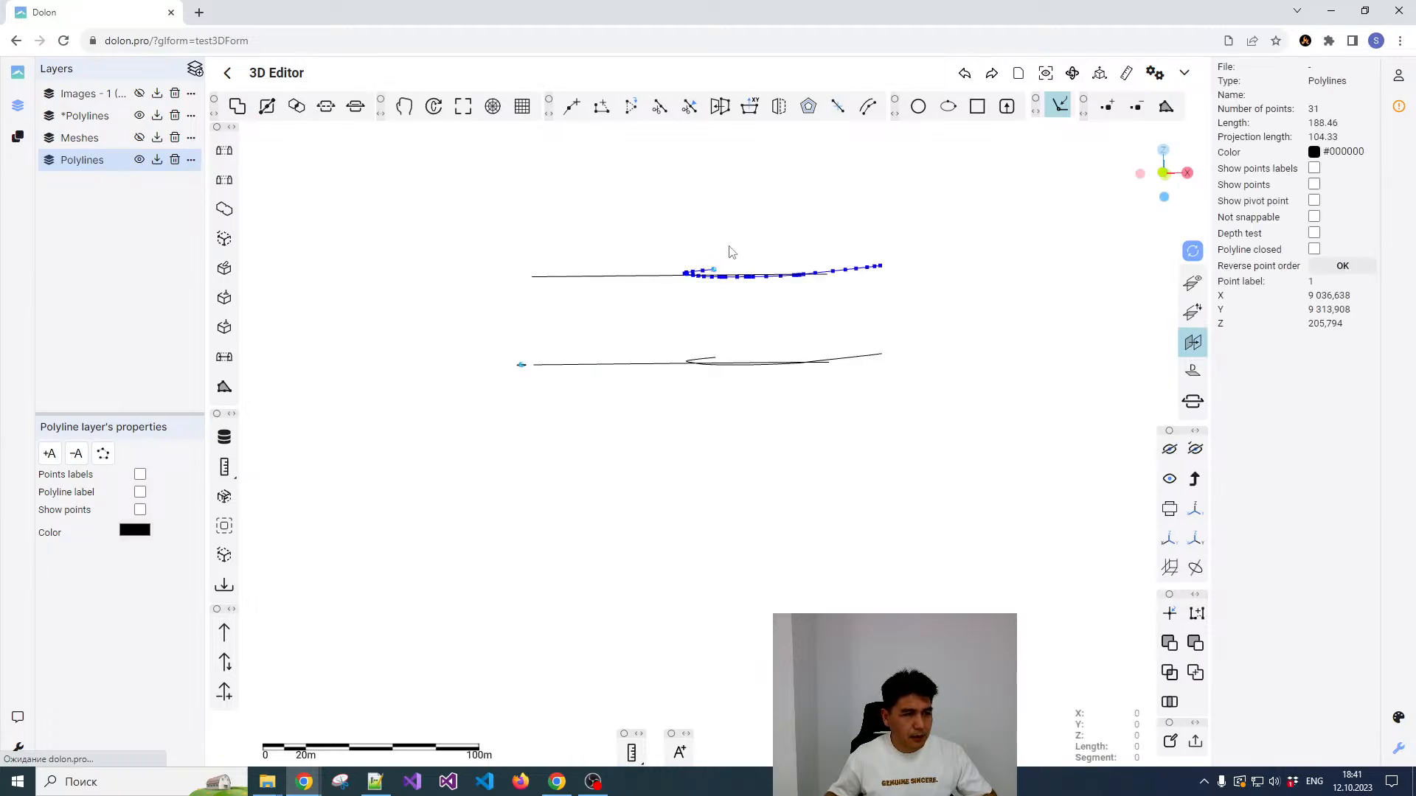
click(742, 237)
drag(797, 216, 862, 423)
Step: Rotate the raised straight polyline clockwise in the top view about a vertex between its two crossings with the curved axis
click(728, 381)
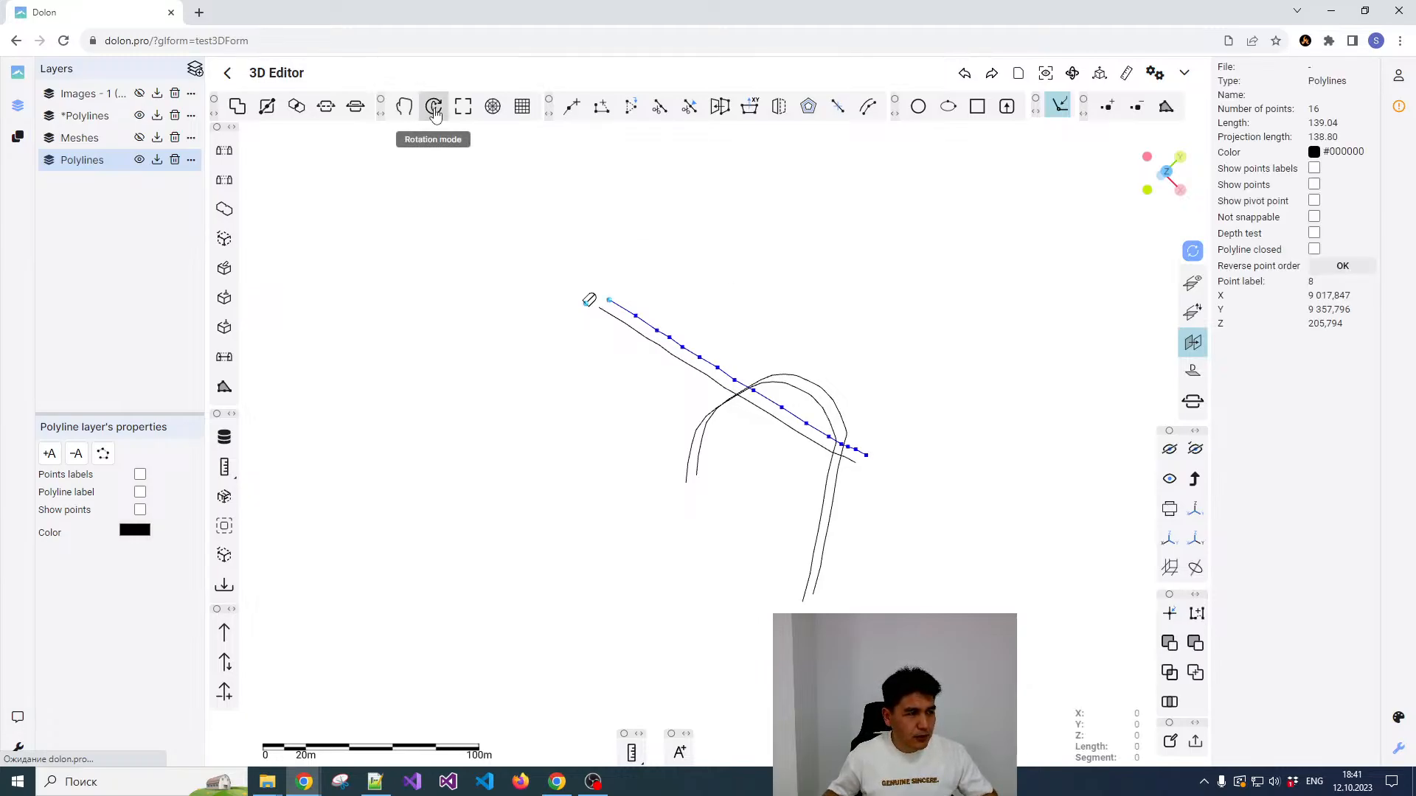
click(1166, 173)
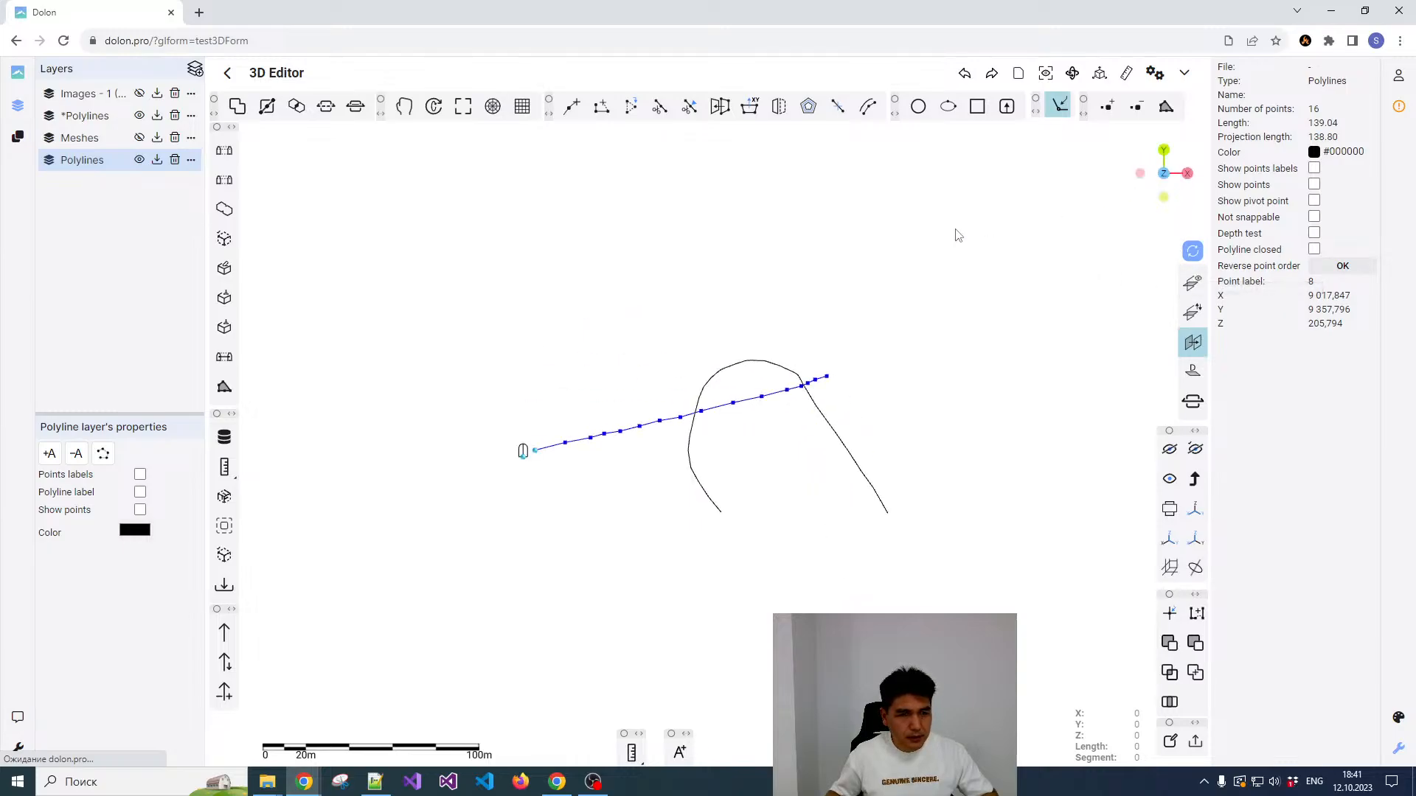
click(433, 106)
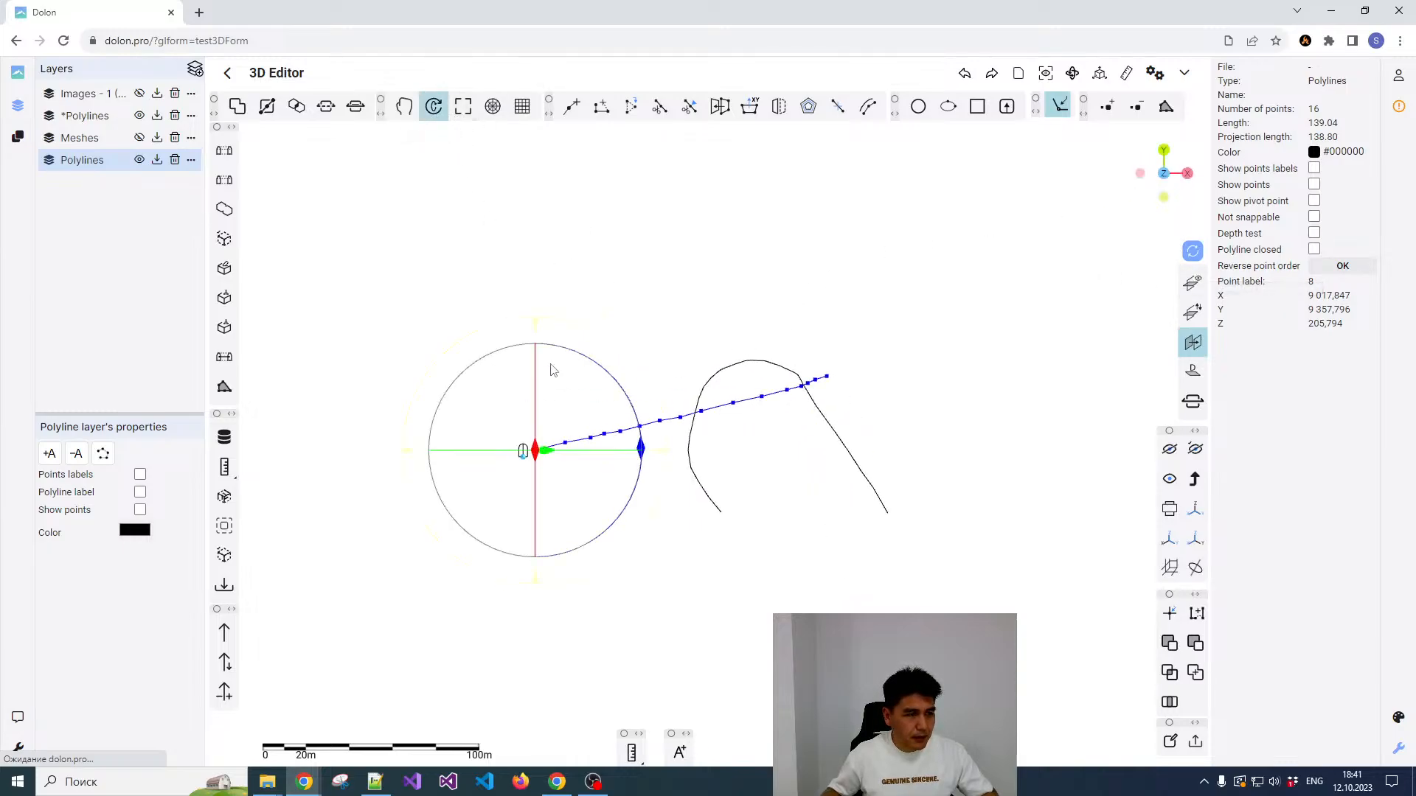
click(733, 404)
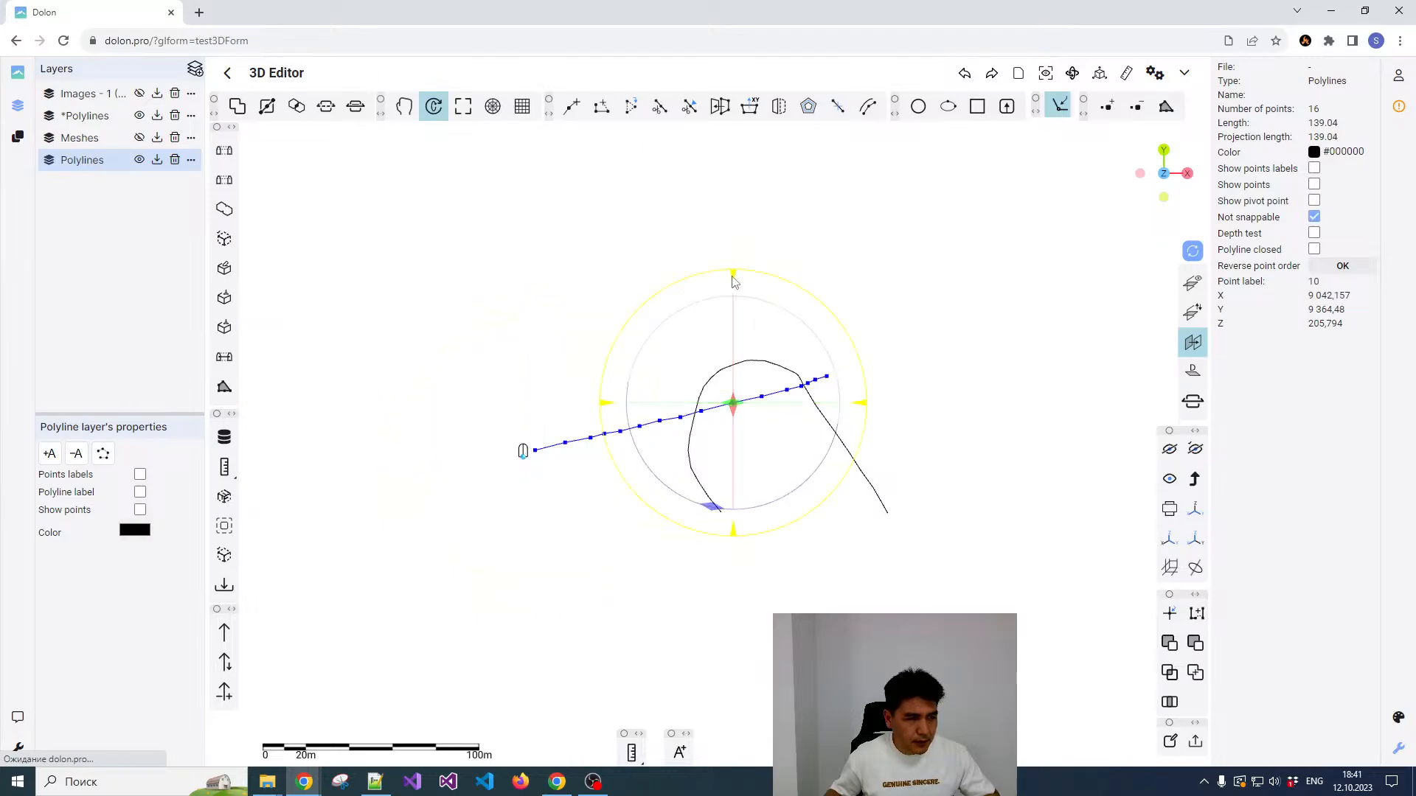
drag(734, 278, 802, 274)
click(892, 298)
Step: Rotate the raised curved polyline clockwise in the top view about the vertex at the top of its arc
drag(815, 550, 787, 497)
click(734, 316)
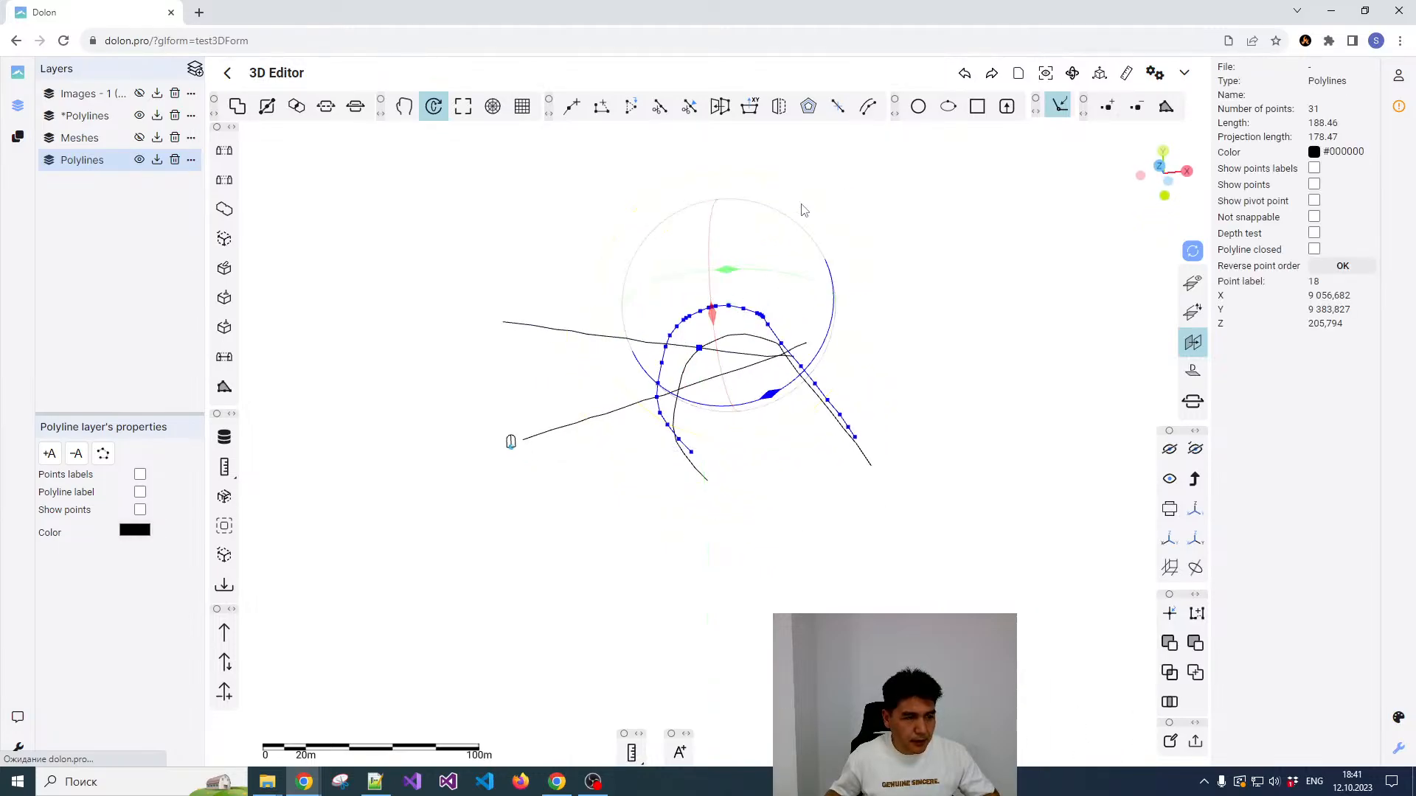
click(1159, 166)
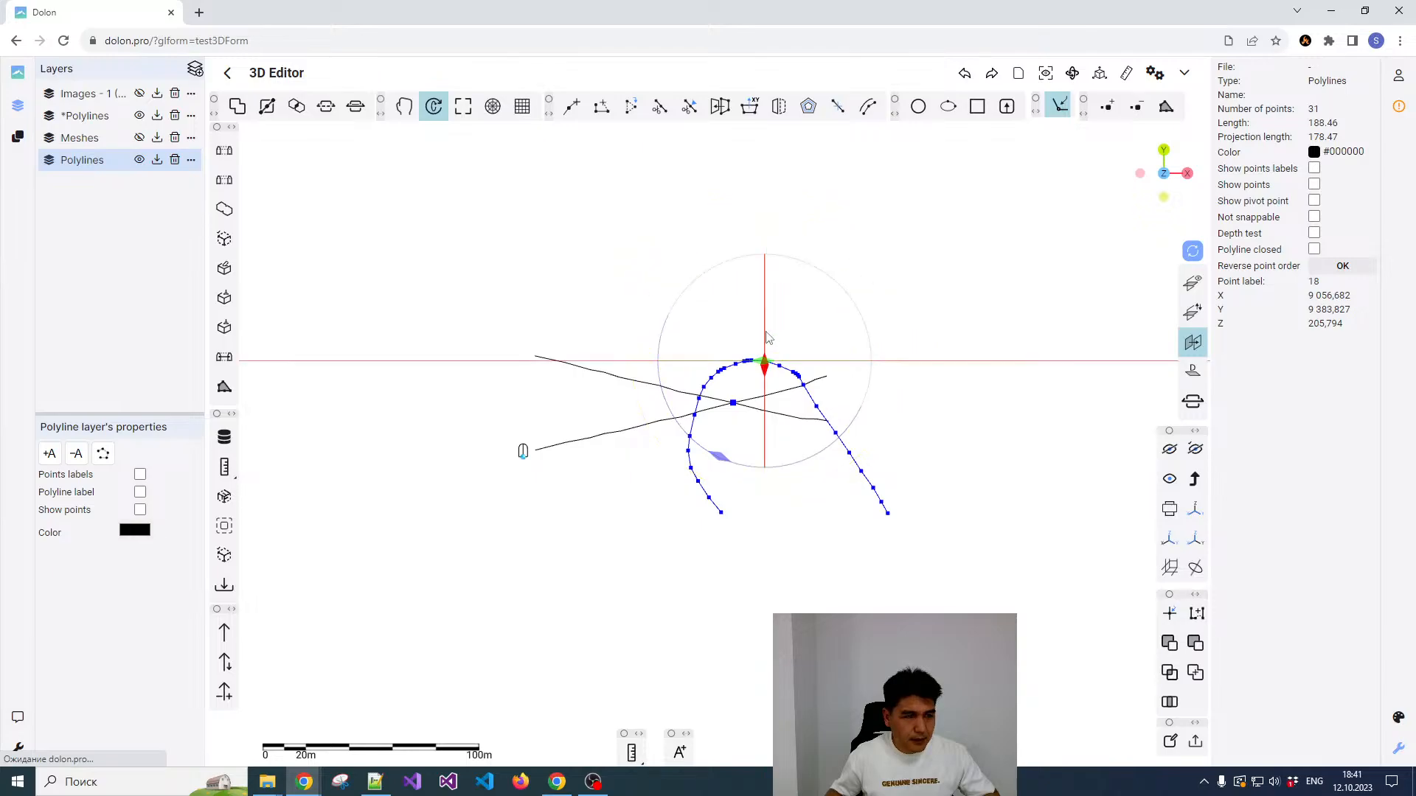
drag(741, 240, 901, 208)
click(890, 200)
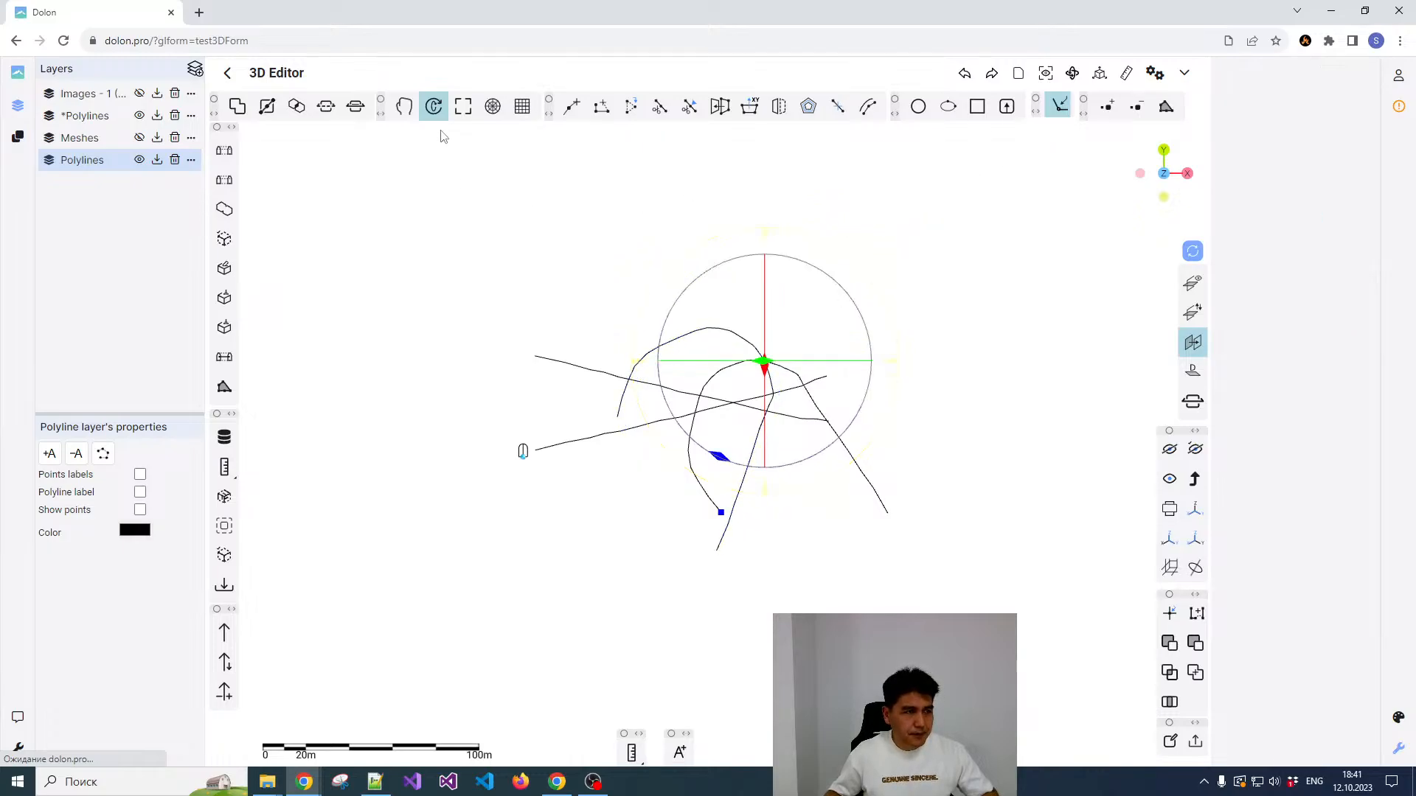
click(434, 106)
click(1054, 110)
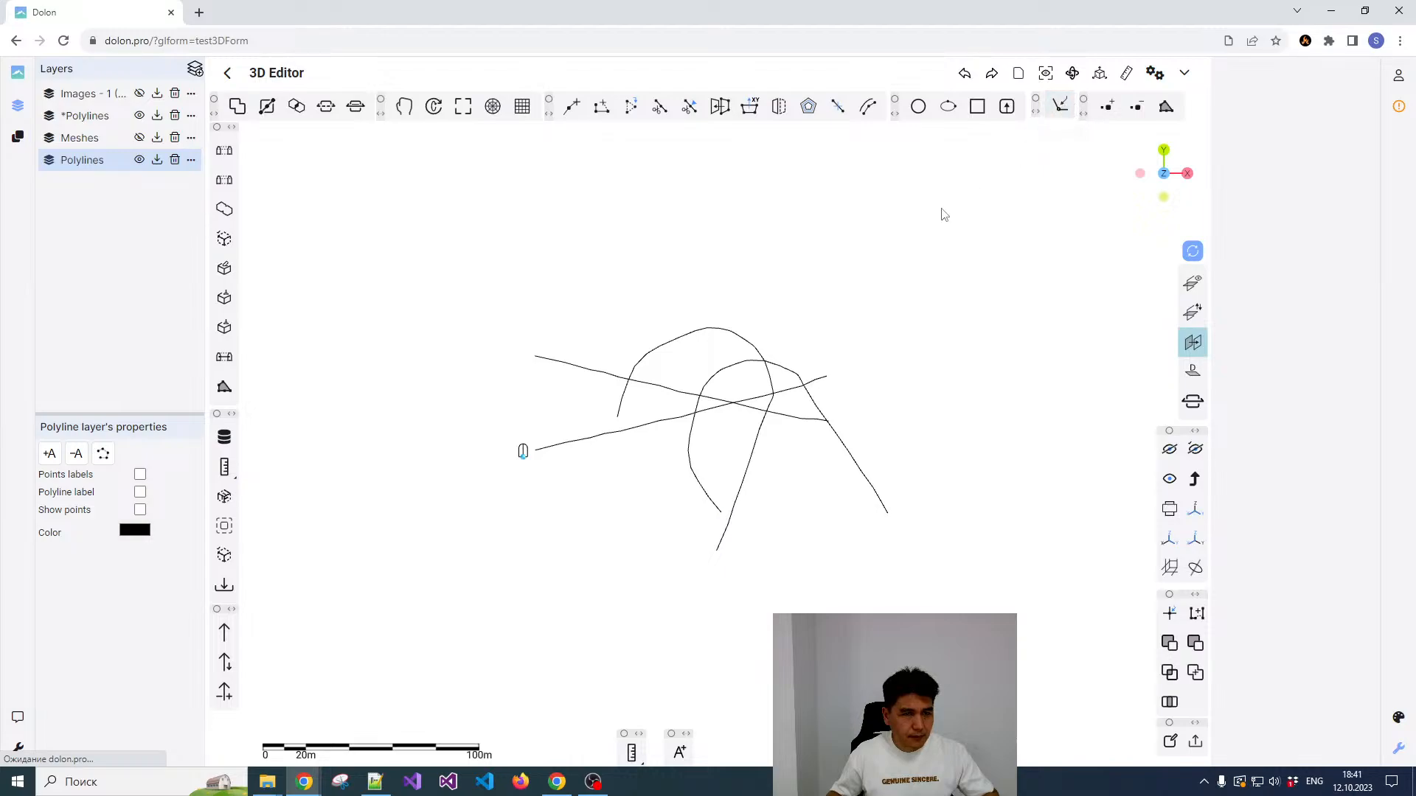
Step: Define and show a reference plane in the front view along a line about 127 m long, sloping down from the raised axes' left end
drag(770, 496, 760, 345)
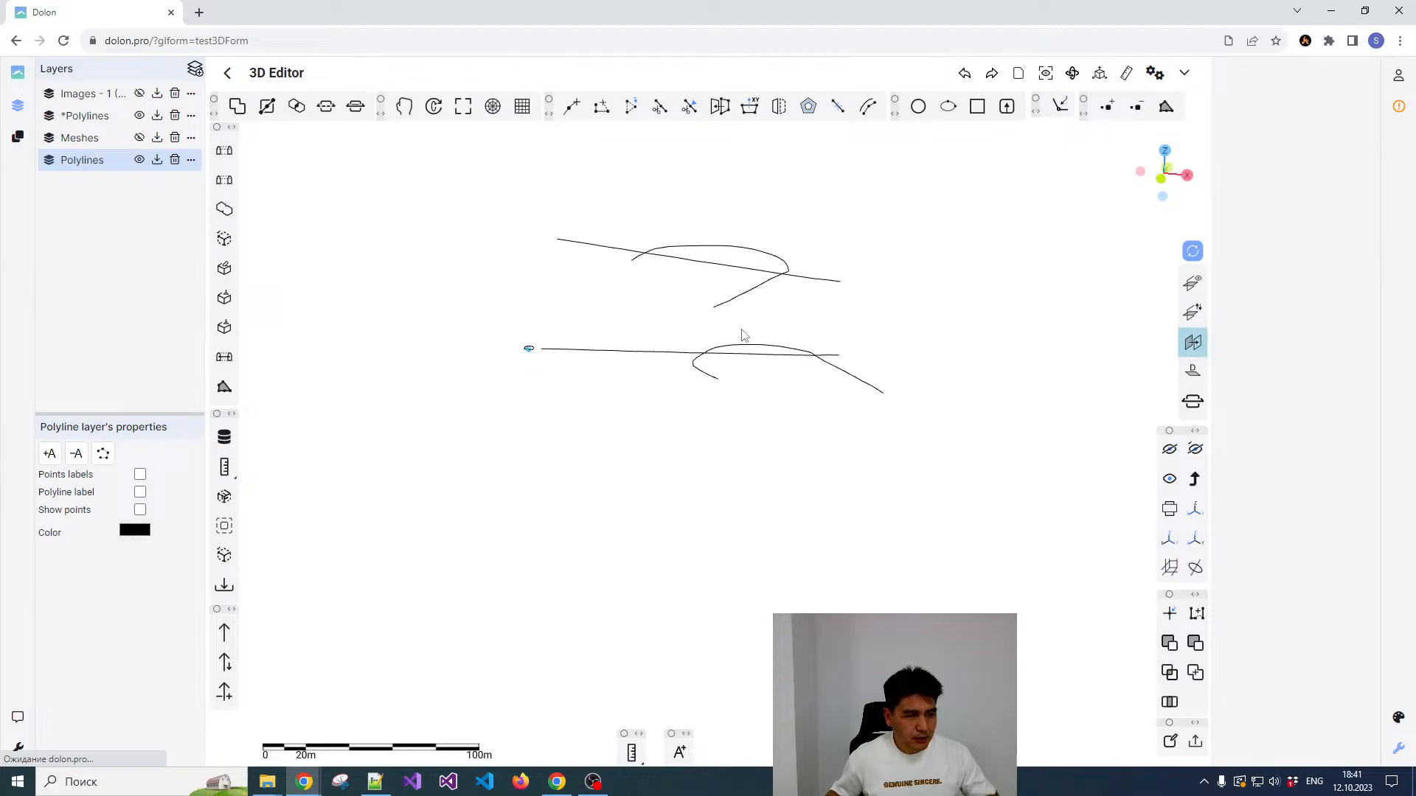
drag(736, 332, 778, 338)
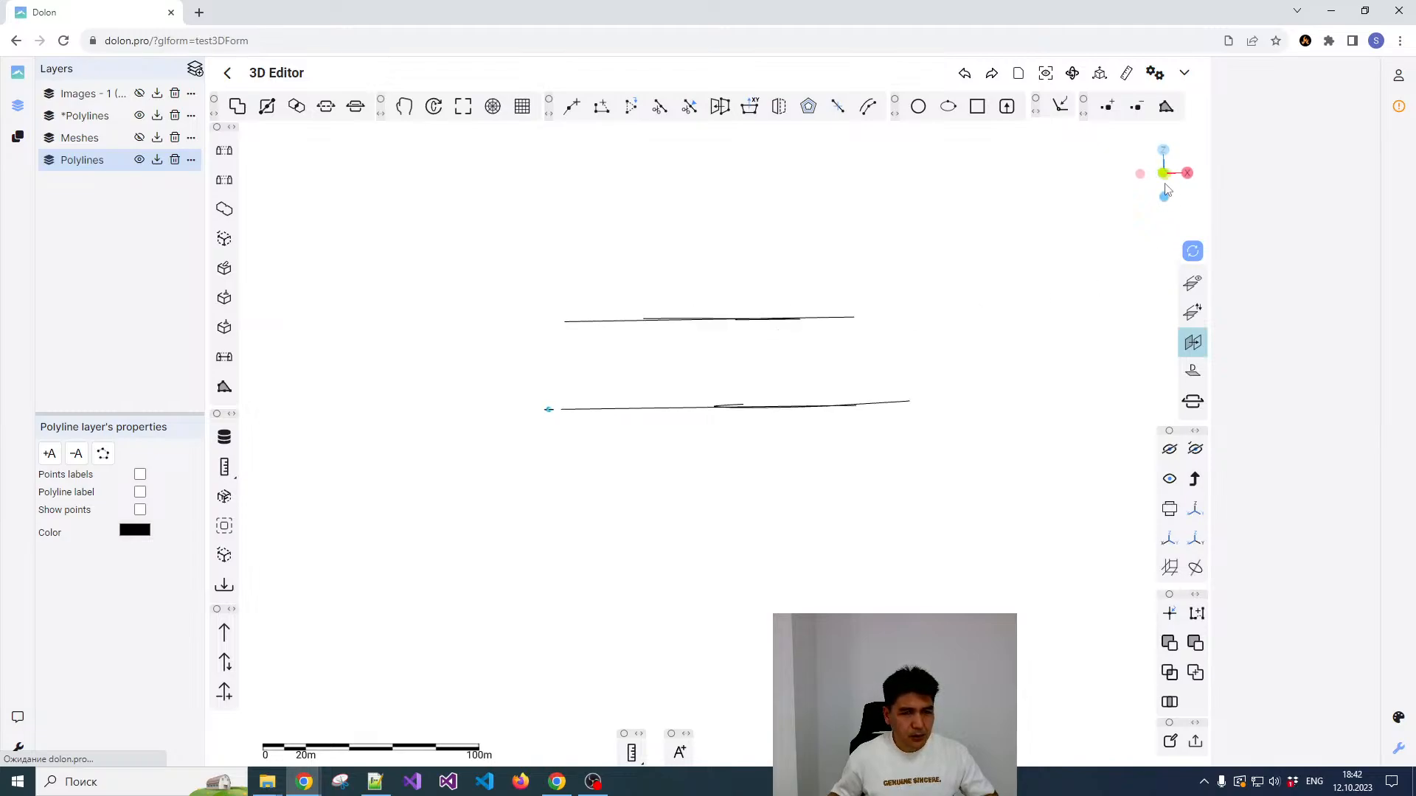
click(1163, 174)
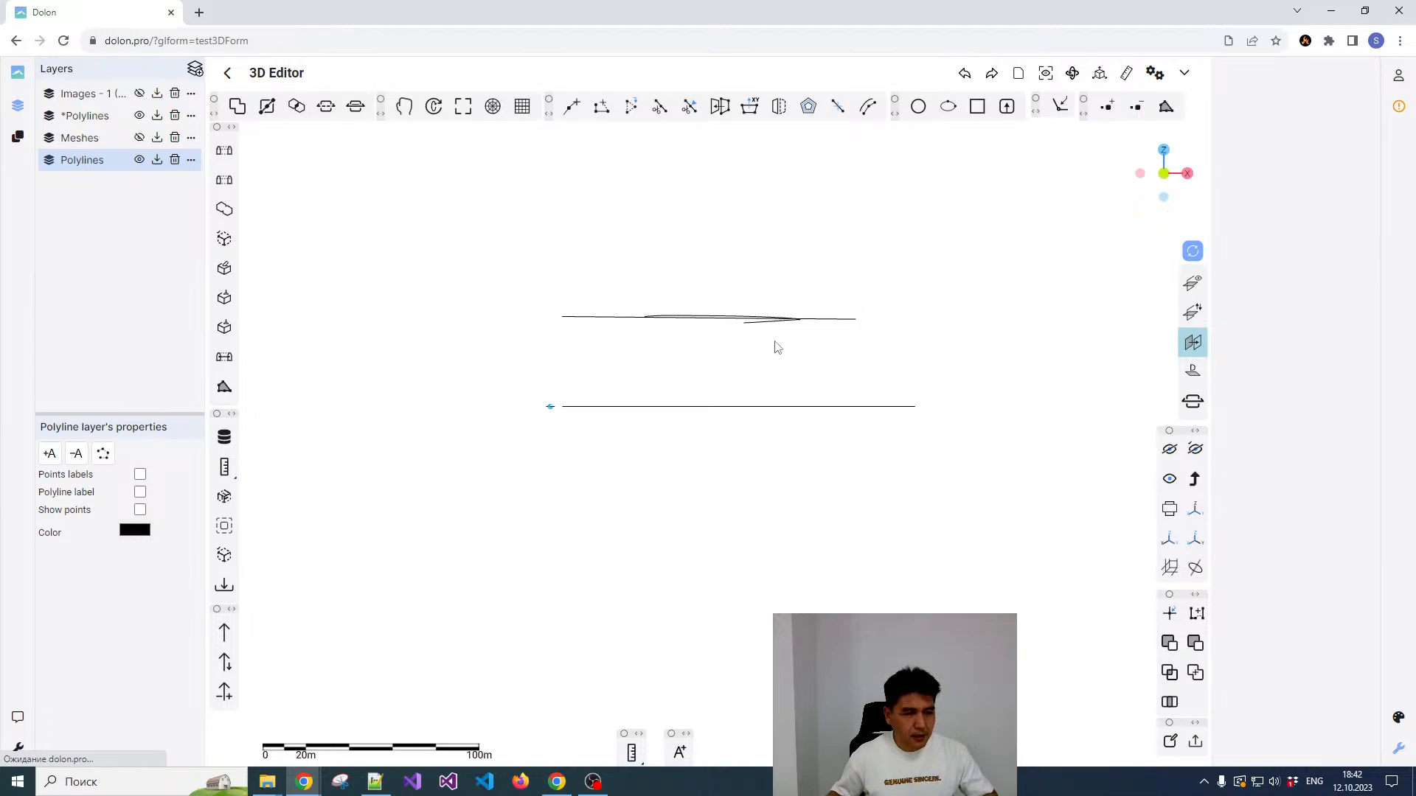
click(1196, 354)
click(566, 319)
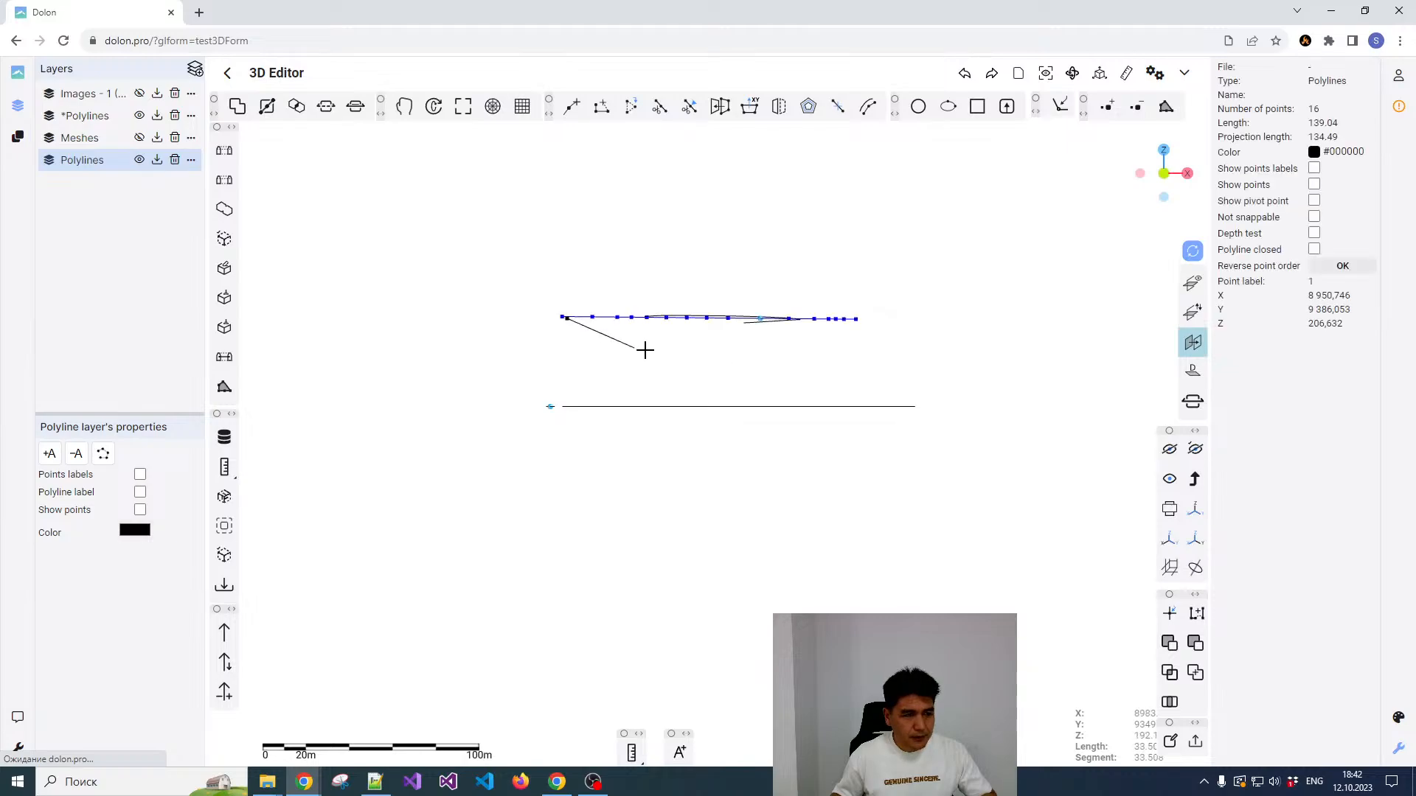
click(837, 368)
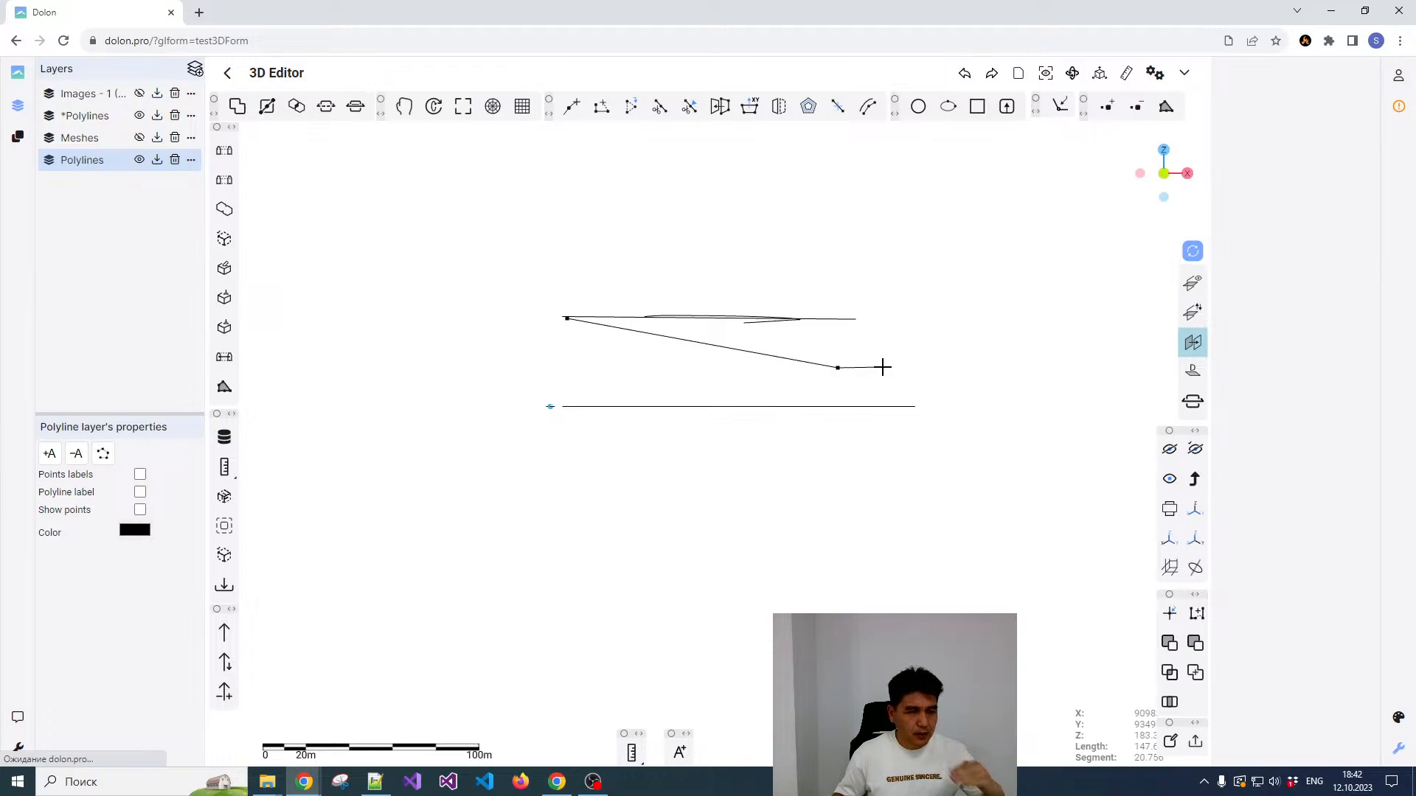
key(Escape)
click(1192, 283)
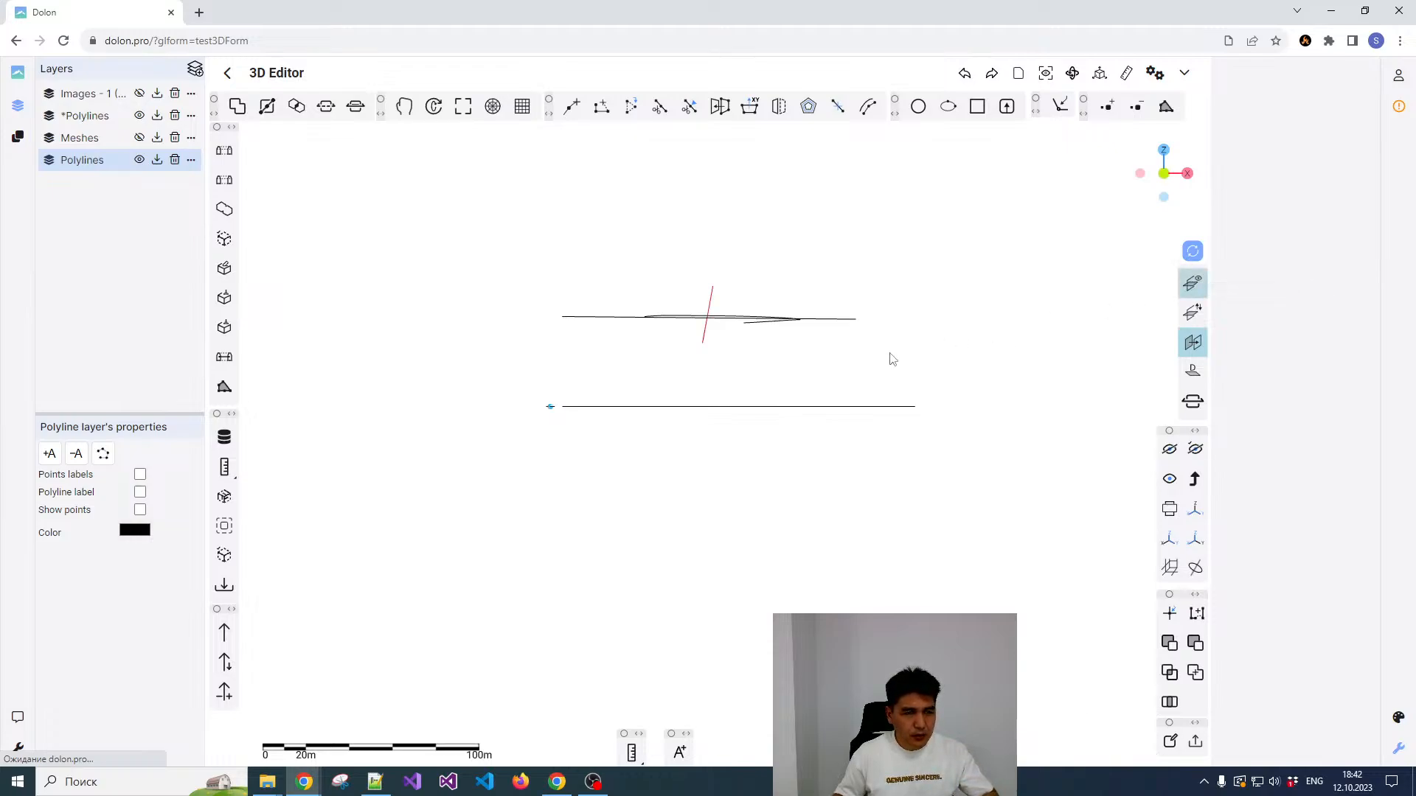
Step: Project the raised curved polyline onto the inclined reference plane
mouse_move(781, 382)
mouse_down()
mouse_move(722, 433)
mouse_move(787, 381)
mouse_up()
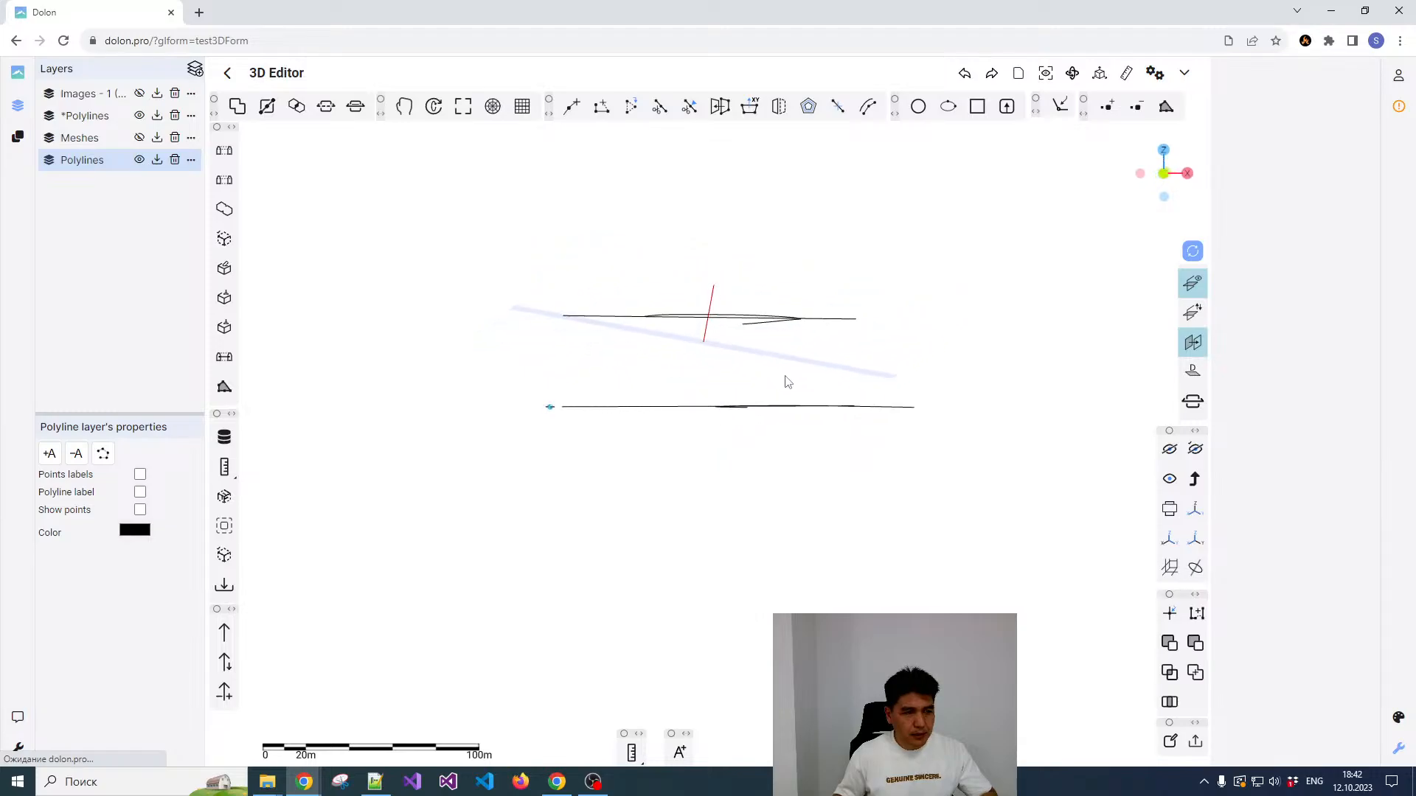
click(759, 330)
drag(1011, 238, 840, 476)
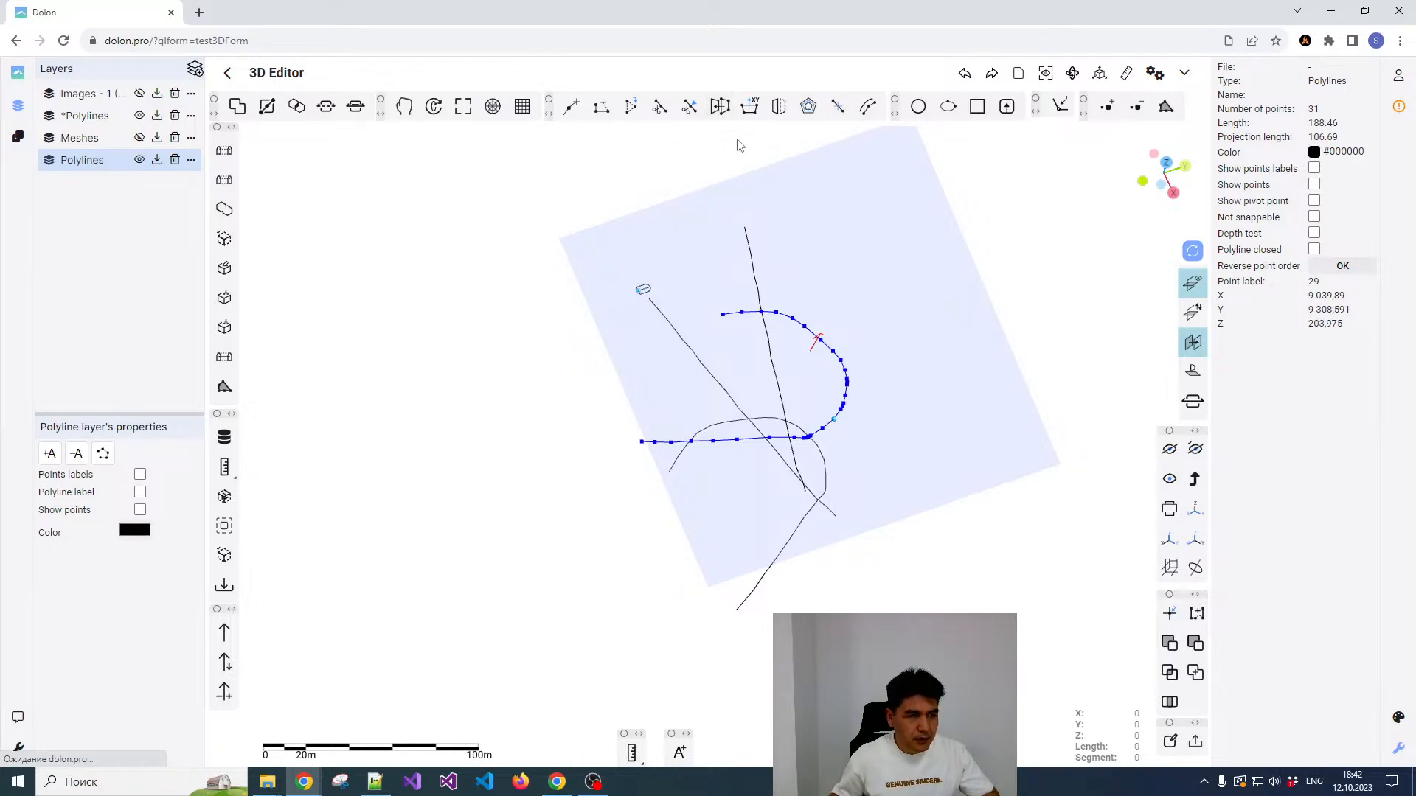
click(721, 106)
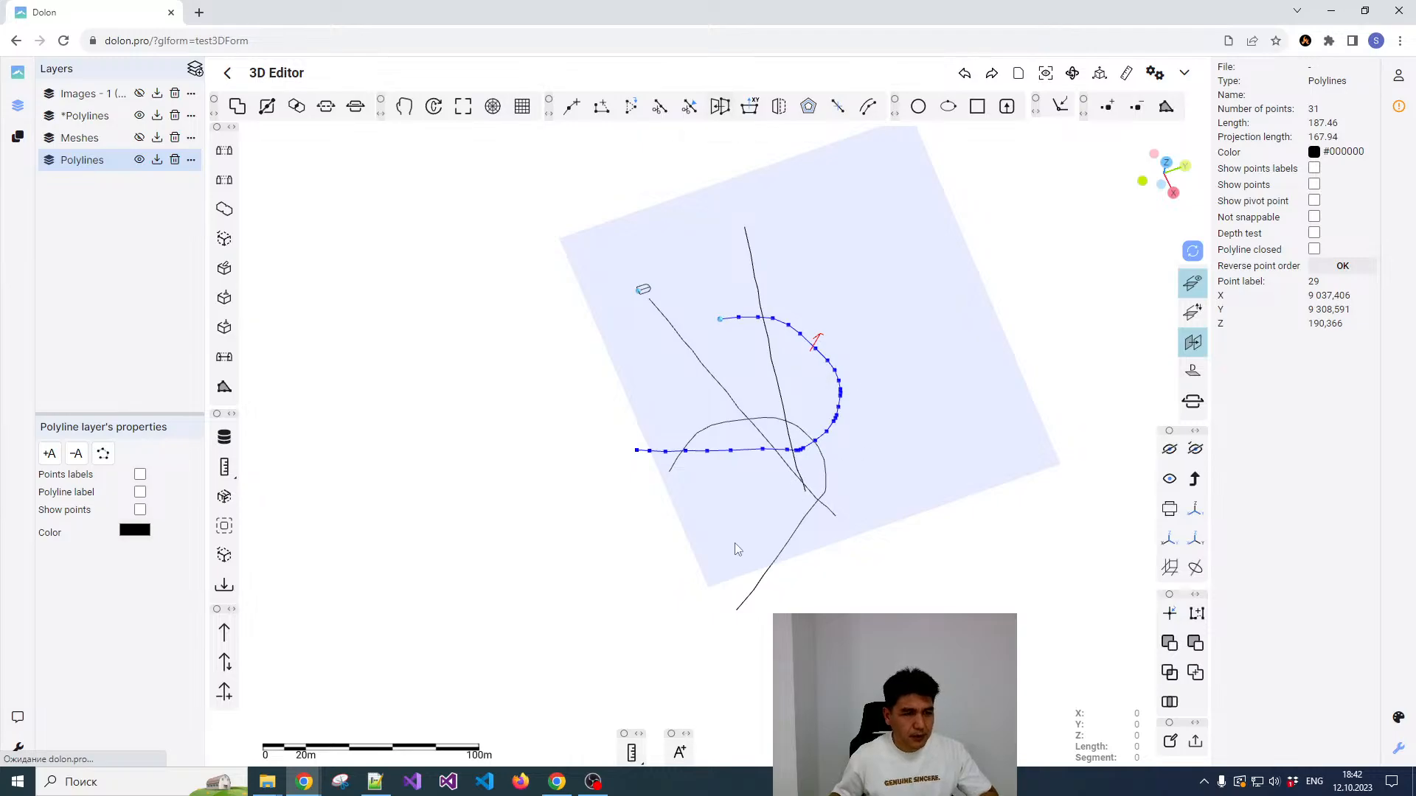
Step: Reshape the curved polyline's upper end on the plane by moving its end vertices outward across the raised straight axis
drag(737, 549, 678, 432)
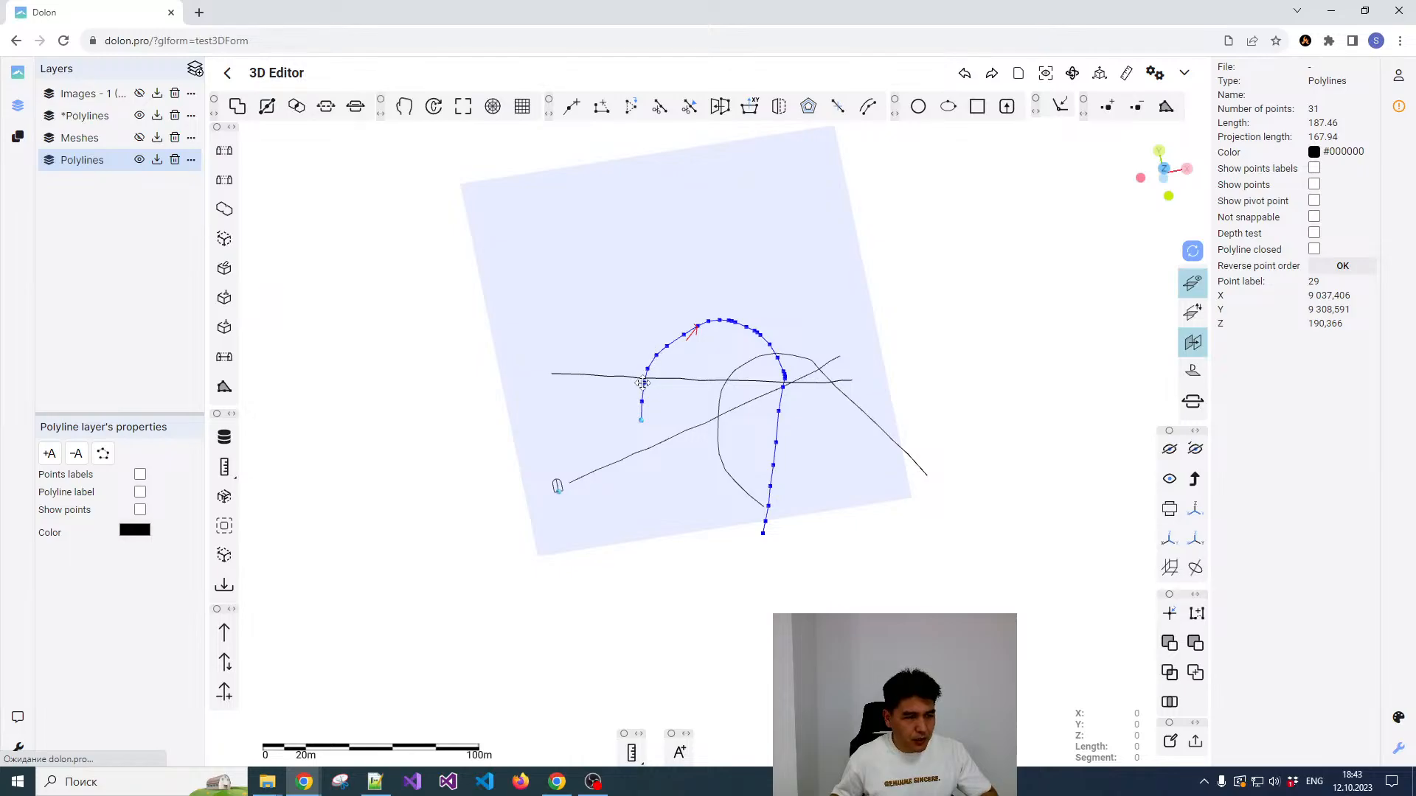
mouse_move(643, 383)
mouse_down()
mouse_move(618, 370)
mouse_move(626, 396)
mouse_move(601, 379)
mouse_move(640, 361)
mouse_up()
drag(641, 419, 753, 404)
click(655, 404)
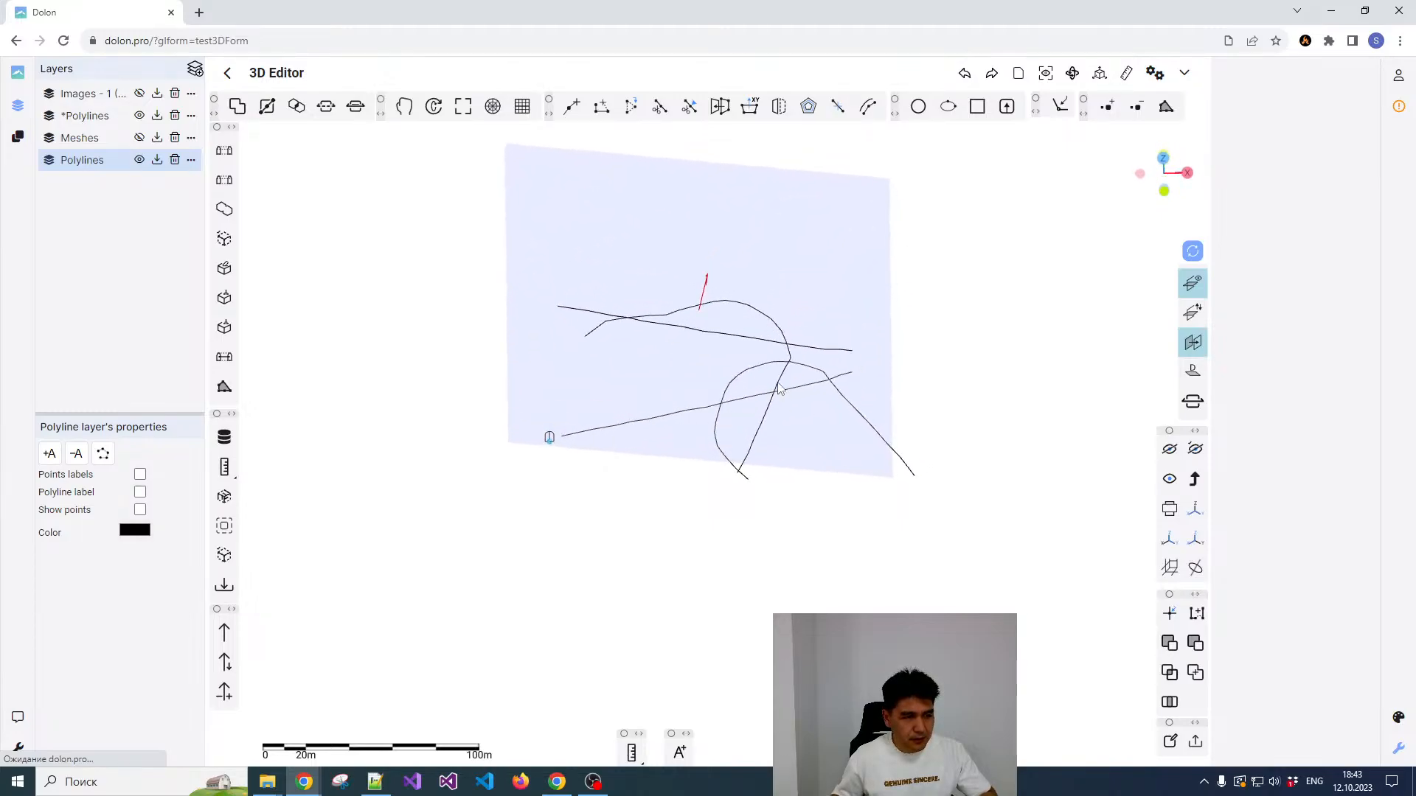
Step: Cut the curved polyline just past its sharp bend, where the straight tail begins
click(779, 389)
scroll(807, 372, down, 2)
scroll(805, 377, up, 5)
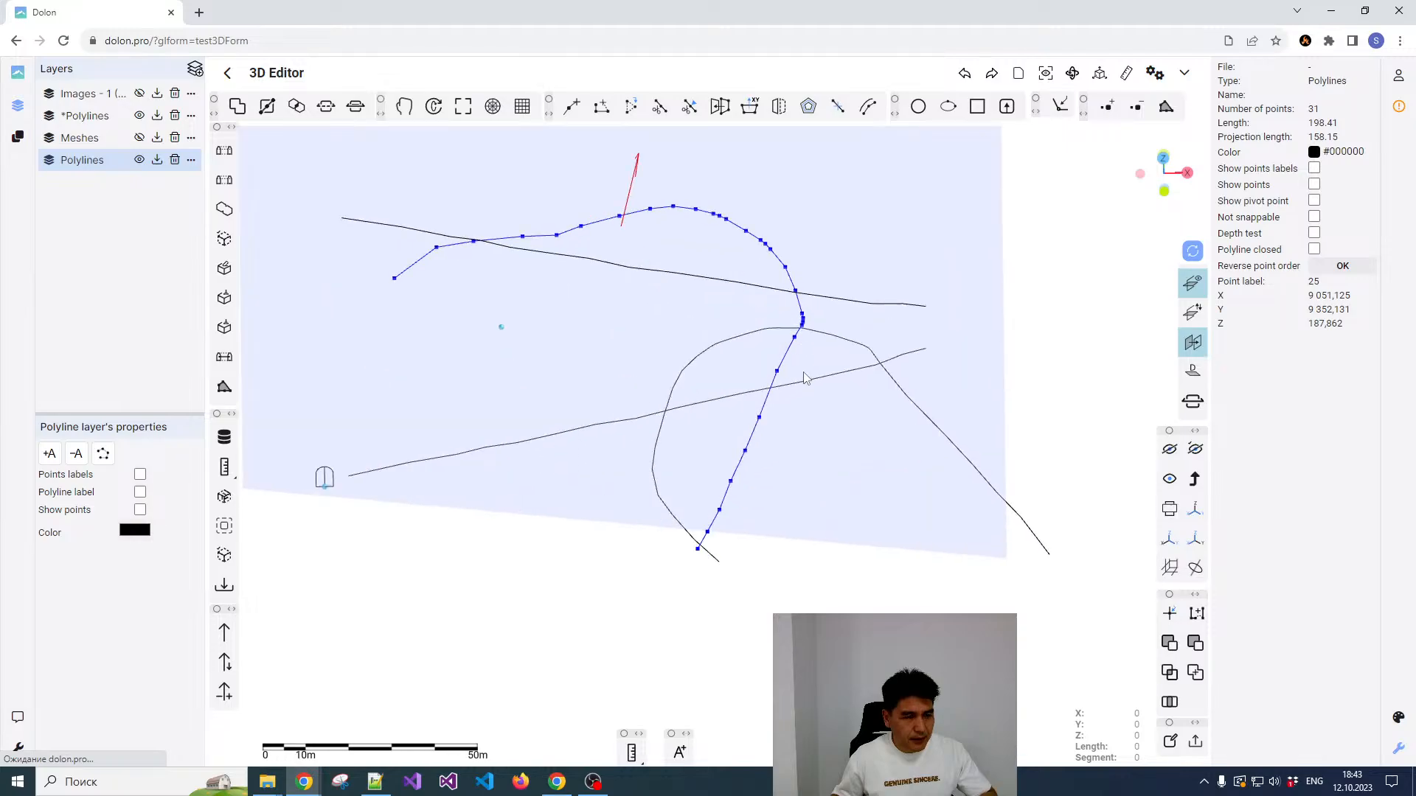
scroll(806, 377, down, 2)
click(817, 344)
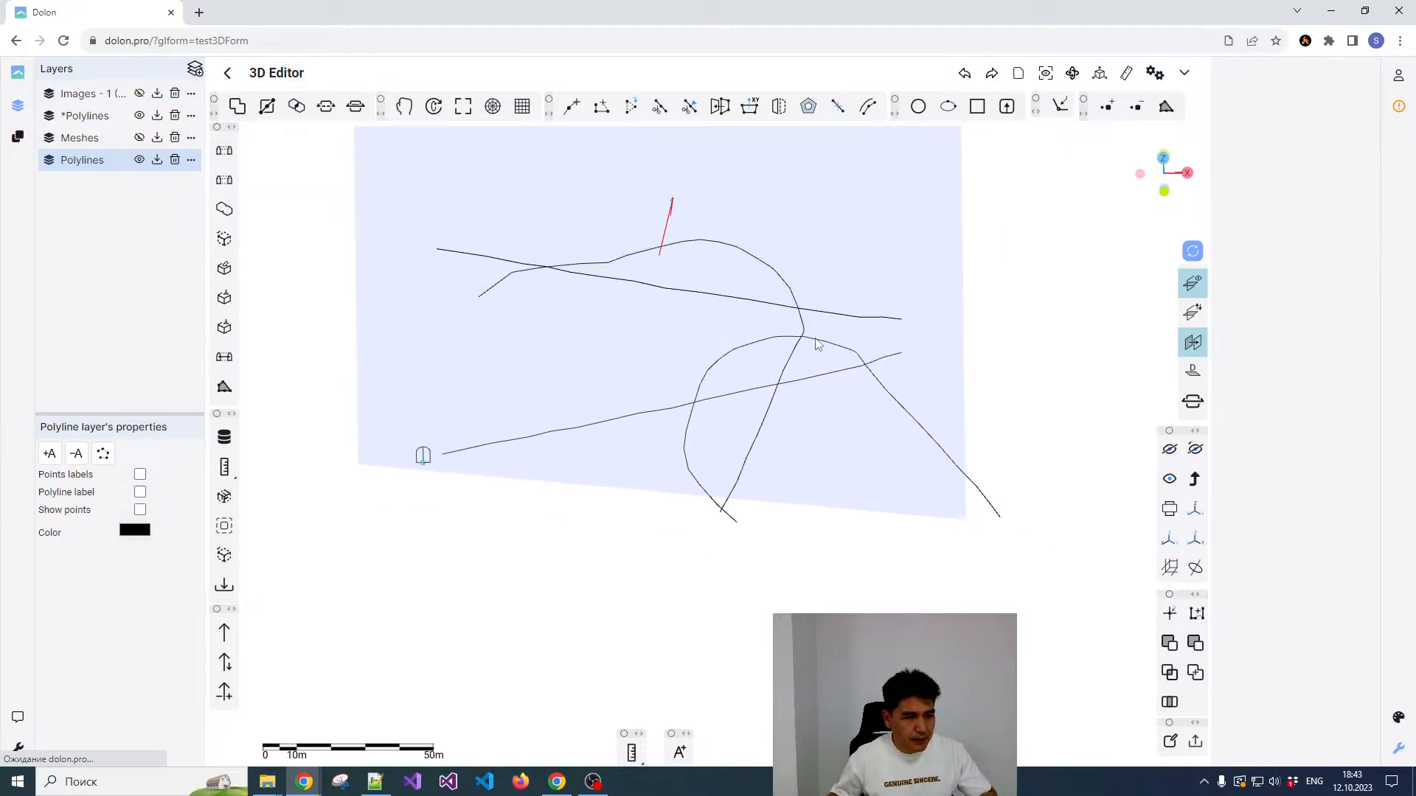
click(789, 293)
drag(807, 232, 779, 354)
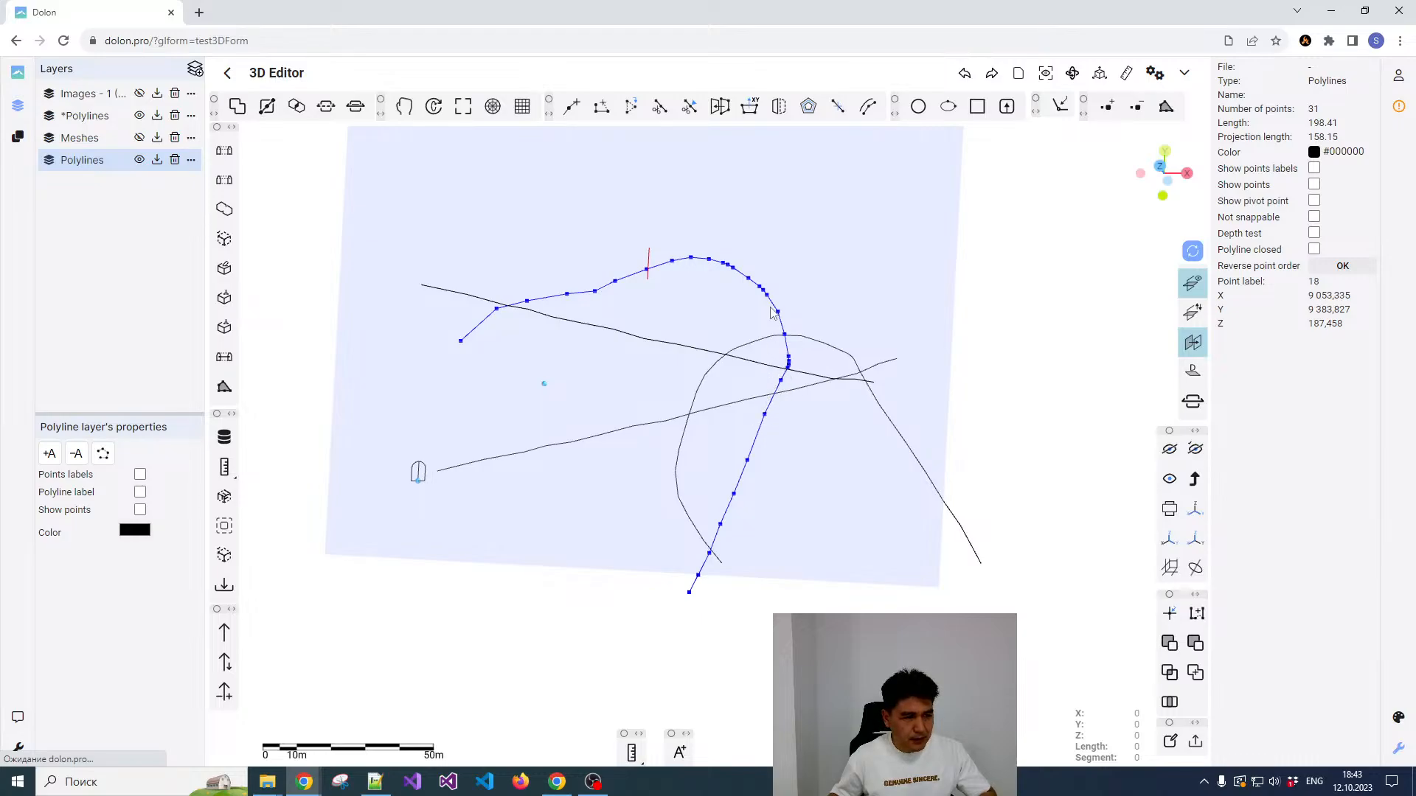
click(658, 109)
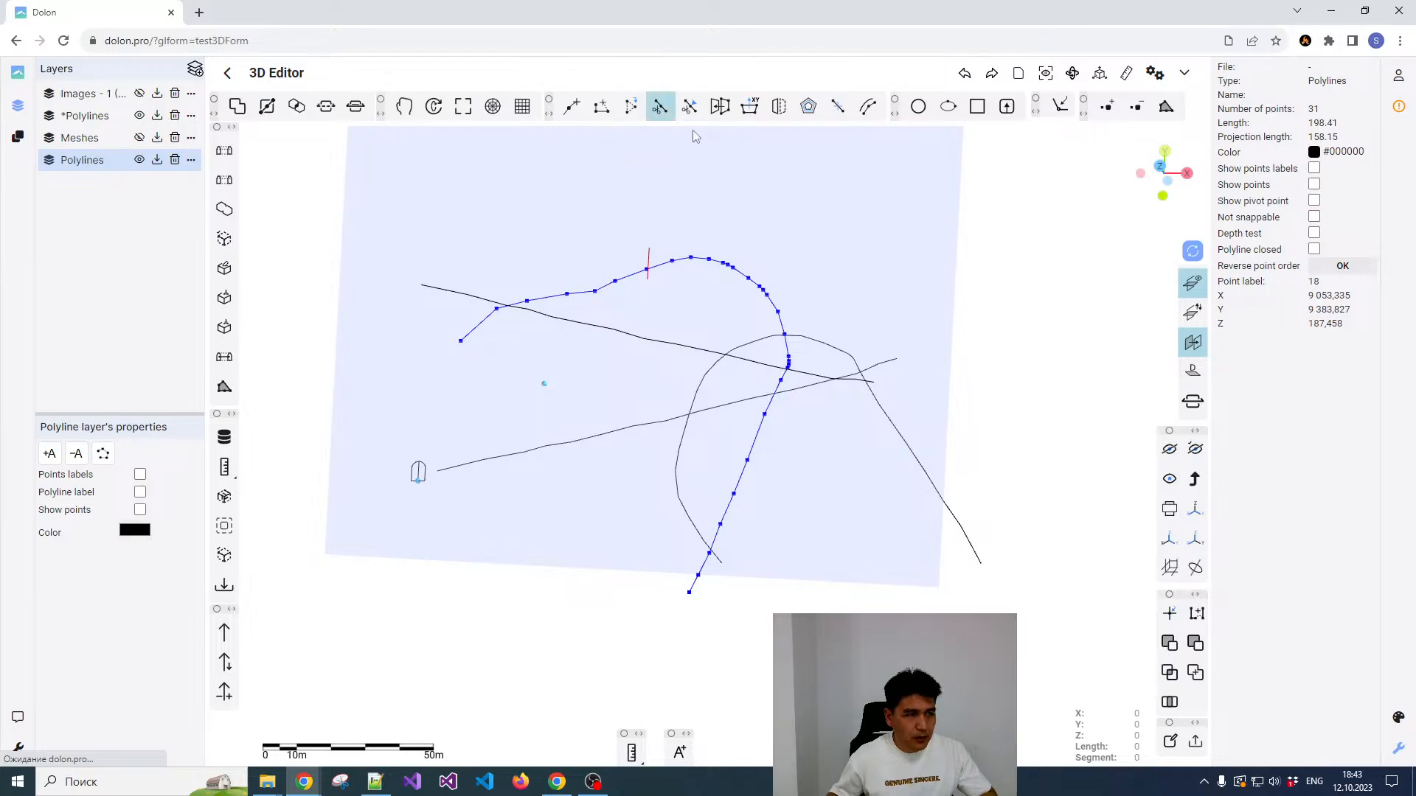
scroll(782, 376, up, 2)
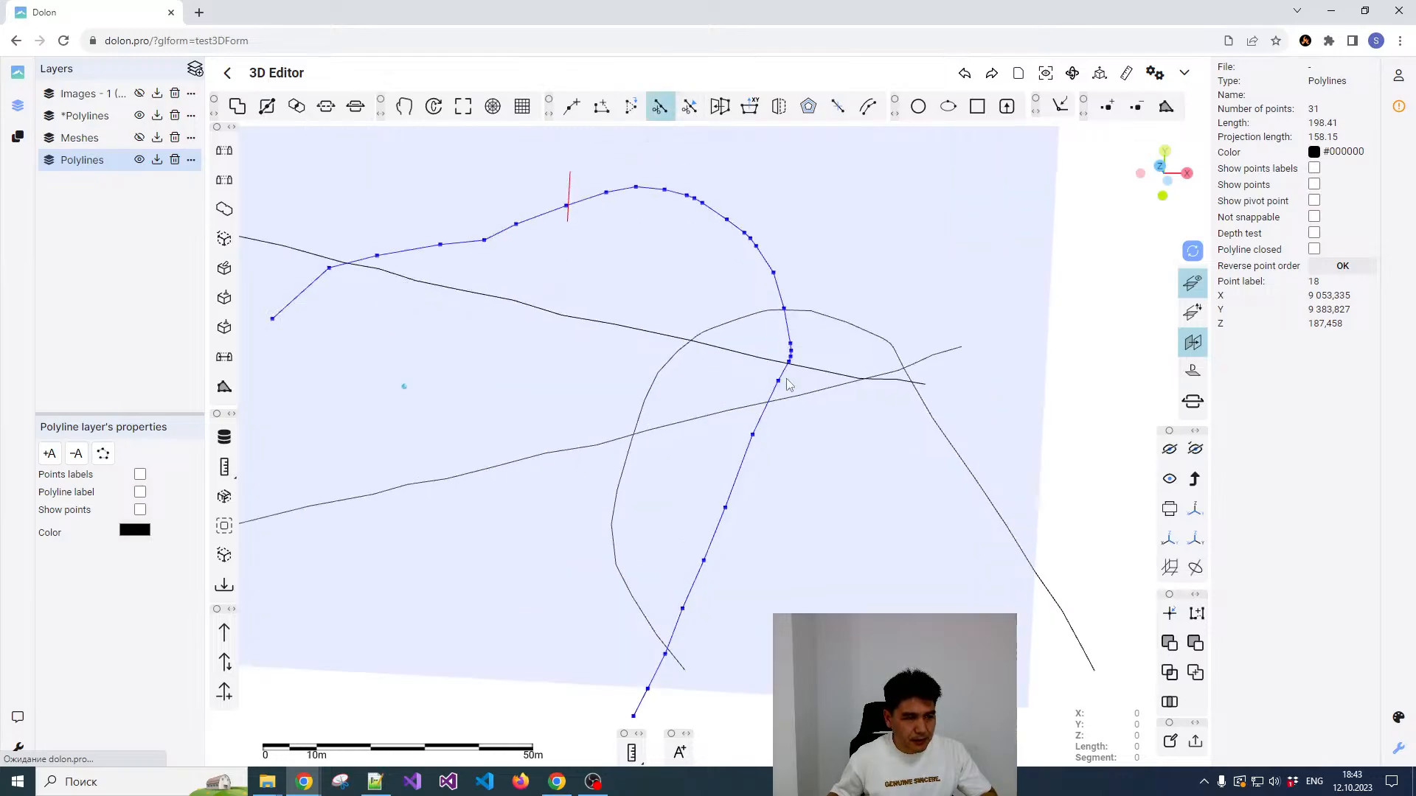
click(779, 367)
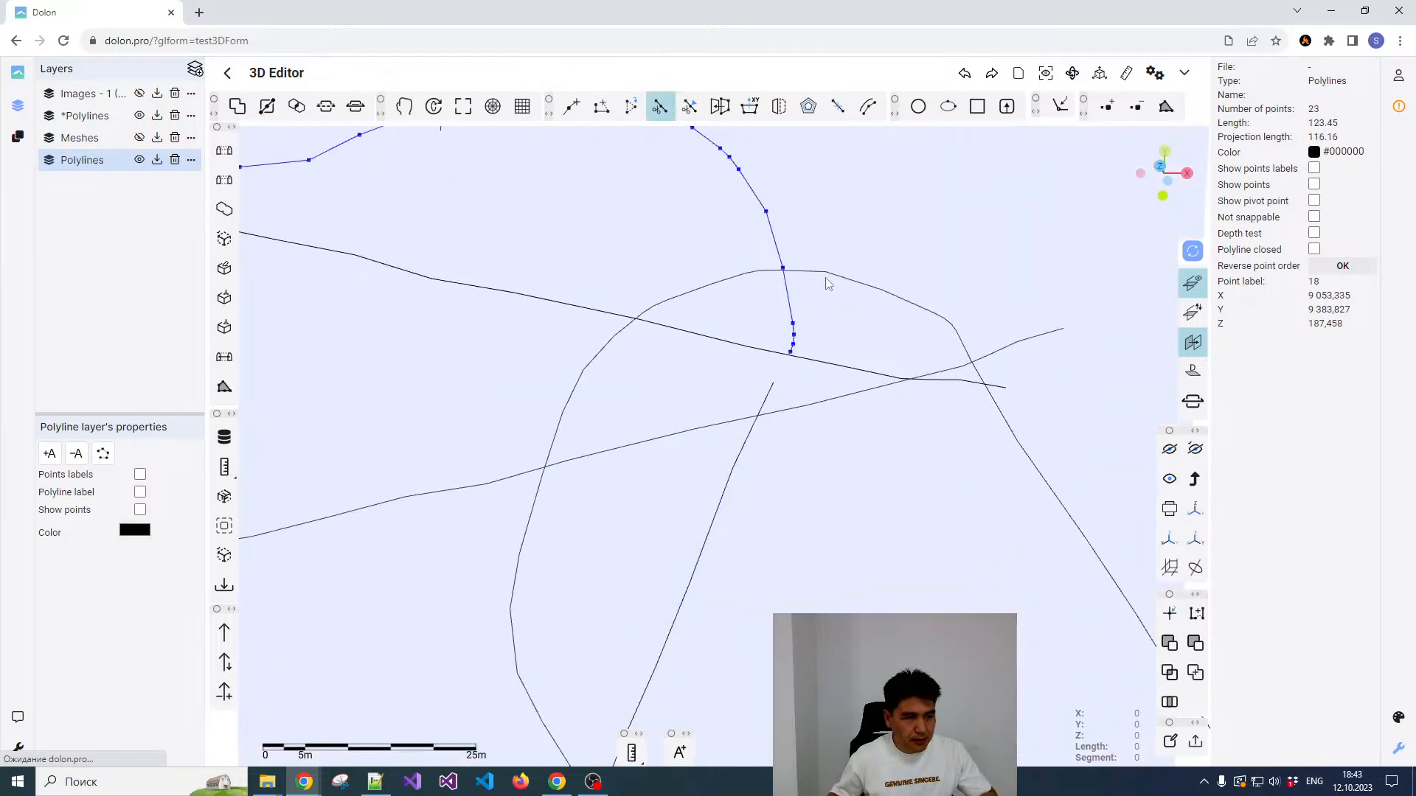
key(Escape)
Step: Delete the detached straight tail segment of the curved polyline
scroll(839, 308, down, 3)
click(794, 384)
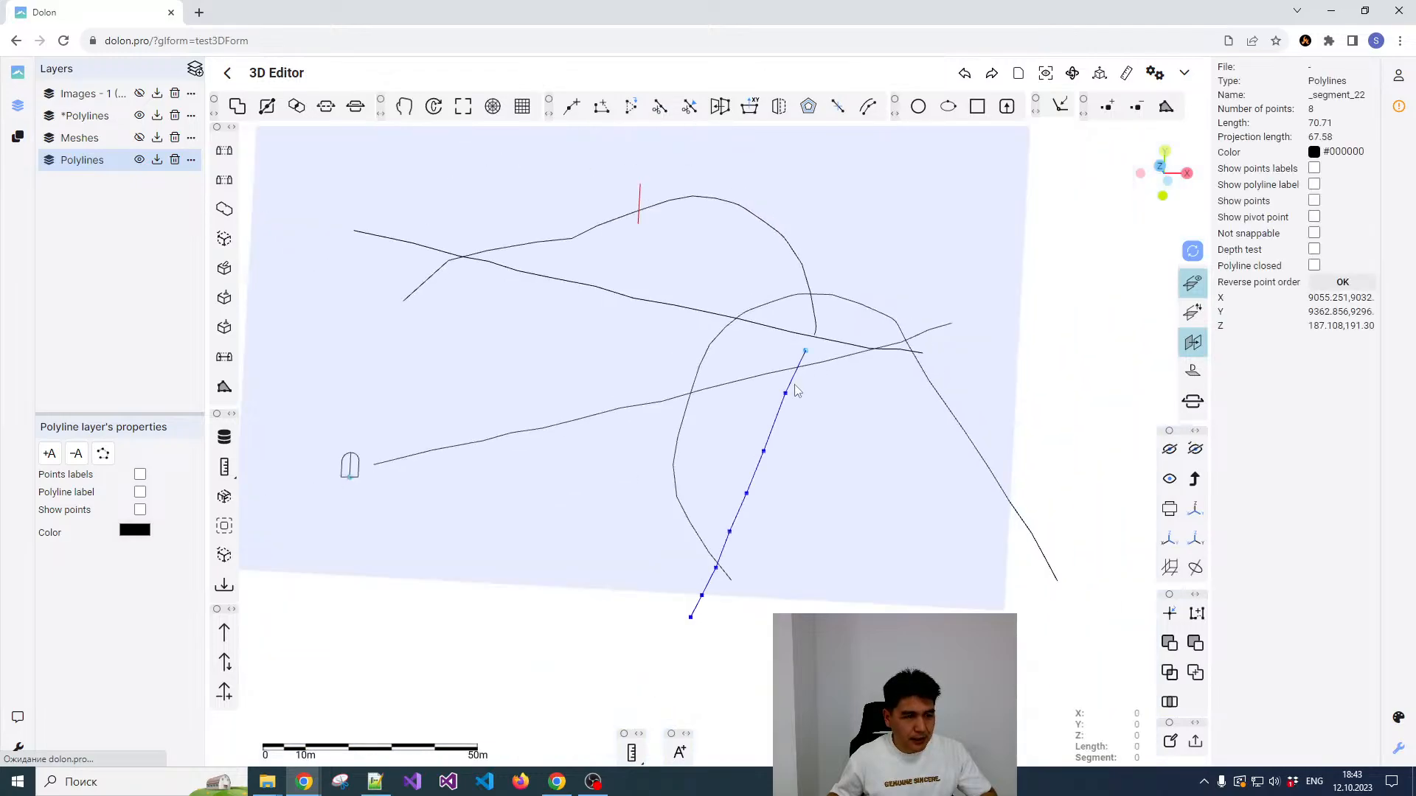
key(Delete)
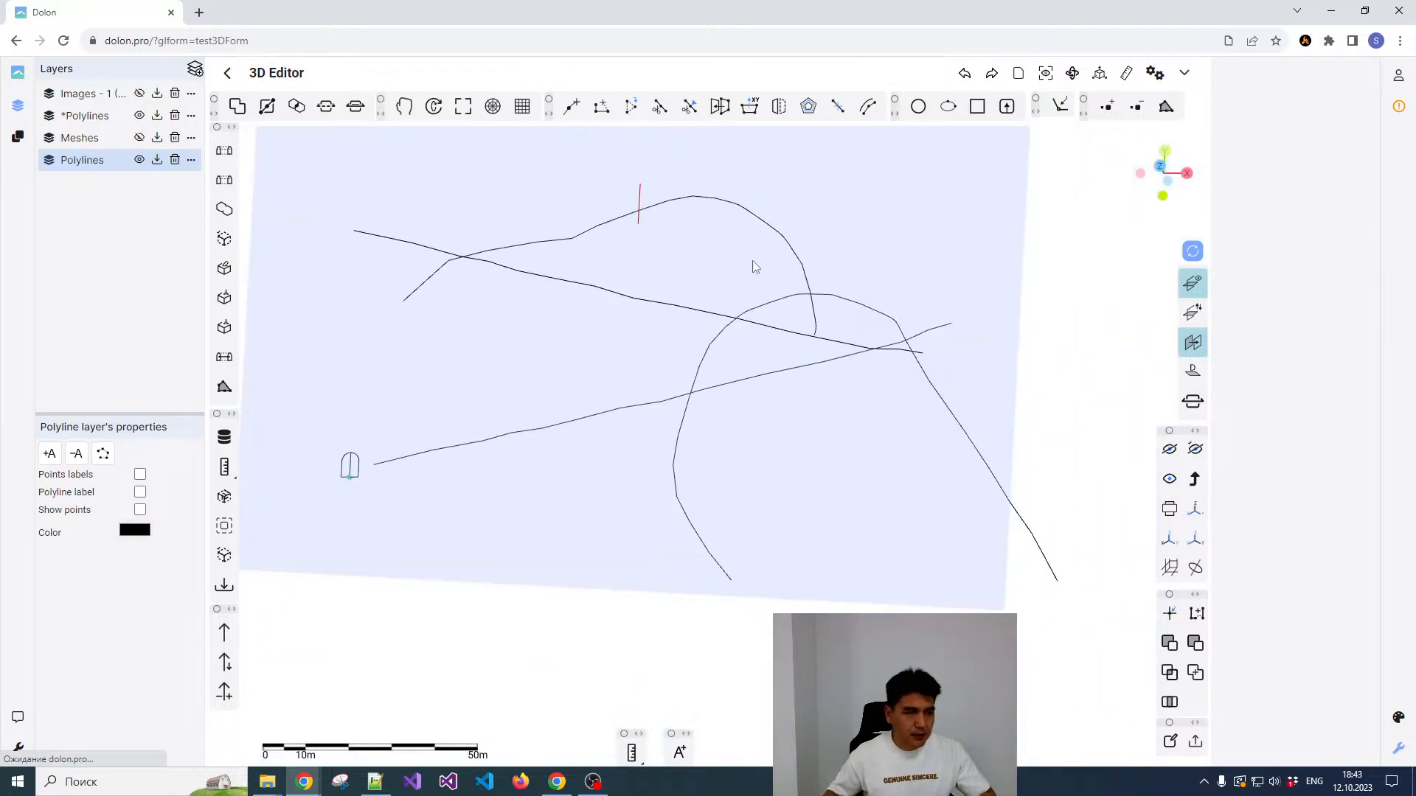
Step: Examine the shortened curved polyline's slope between the two levels from the side and in the front view
click(765, 223)
scroll(856, 273, down, 4)
middle_drag(827, 369, 703, 254)
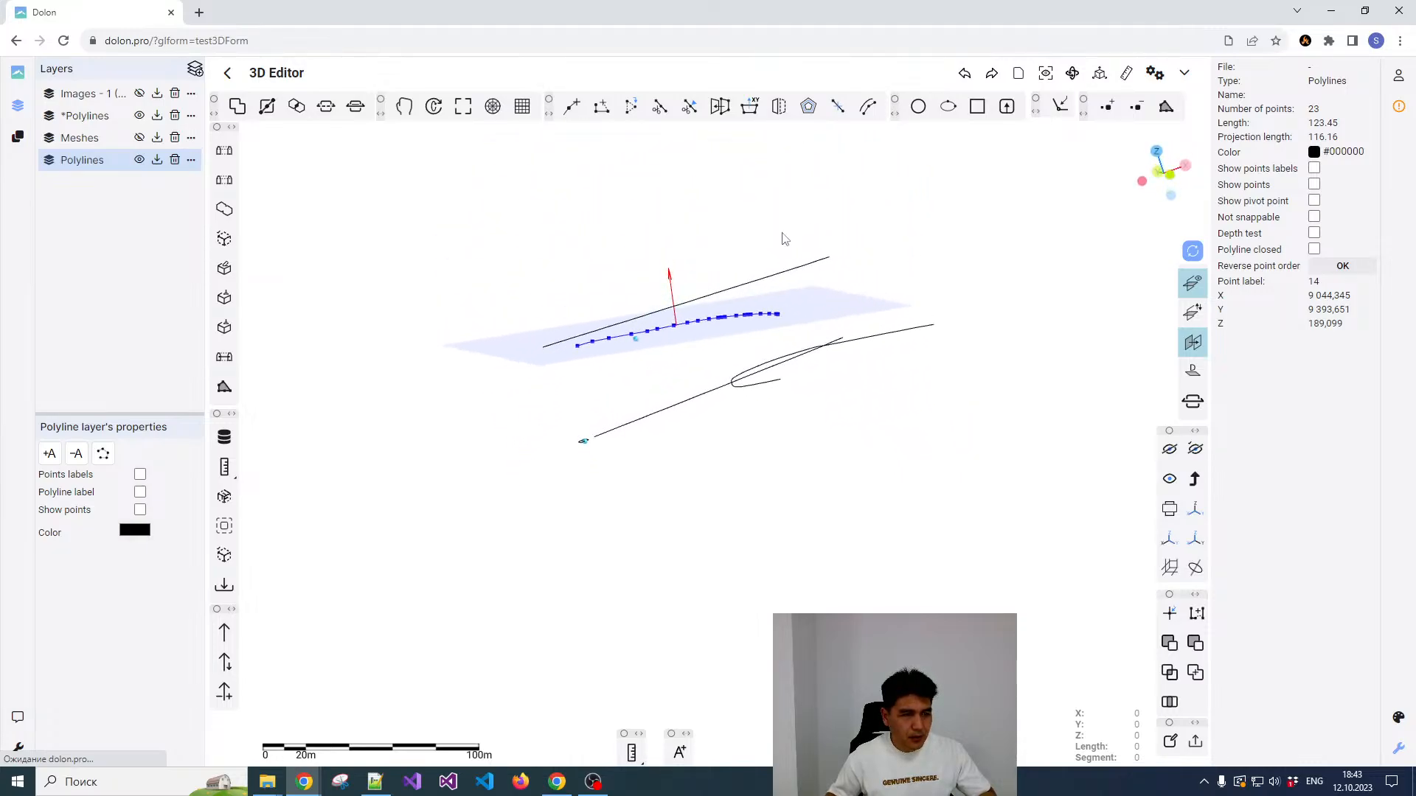
key(Escape)
click(1165, 174)
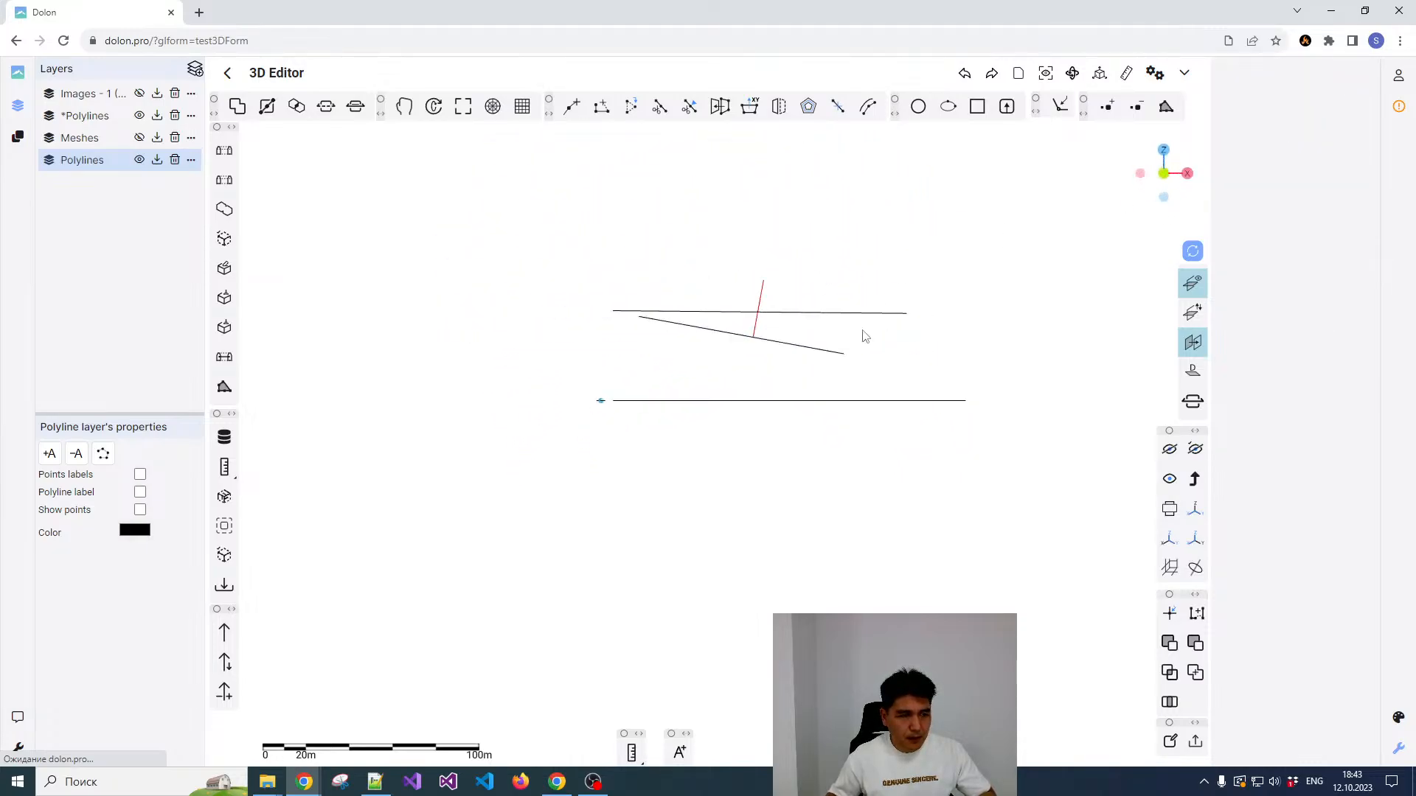
mouse_move(815, 348)
middle_down()
mouse_move(789, 369)
mouse_move(805, 345)
middle_up()
click(805, 345)
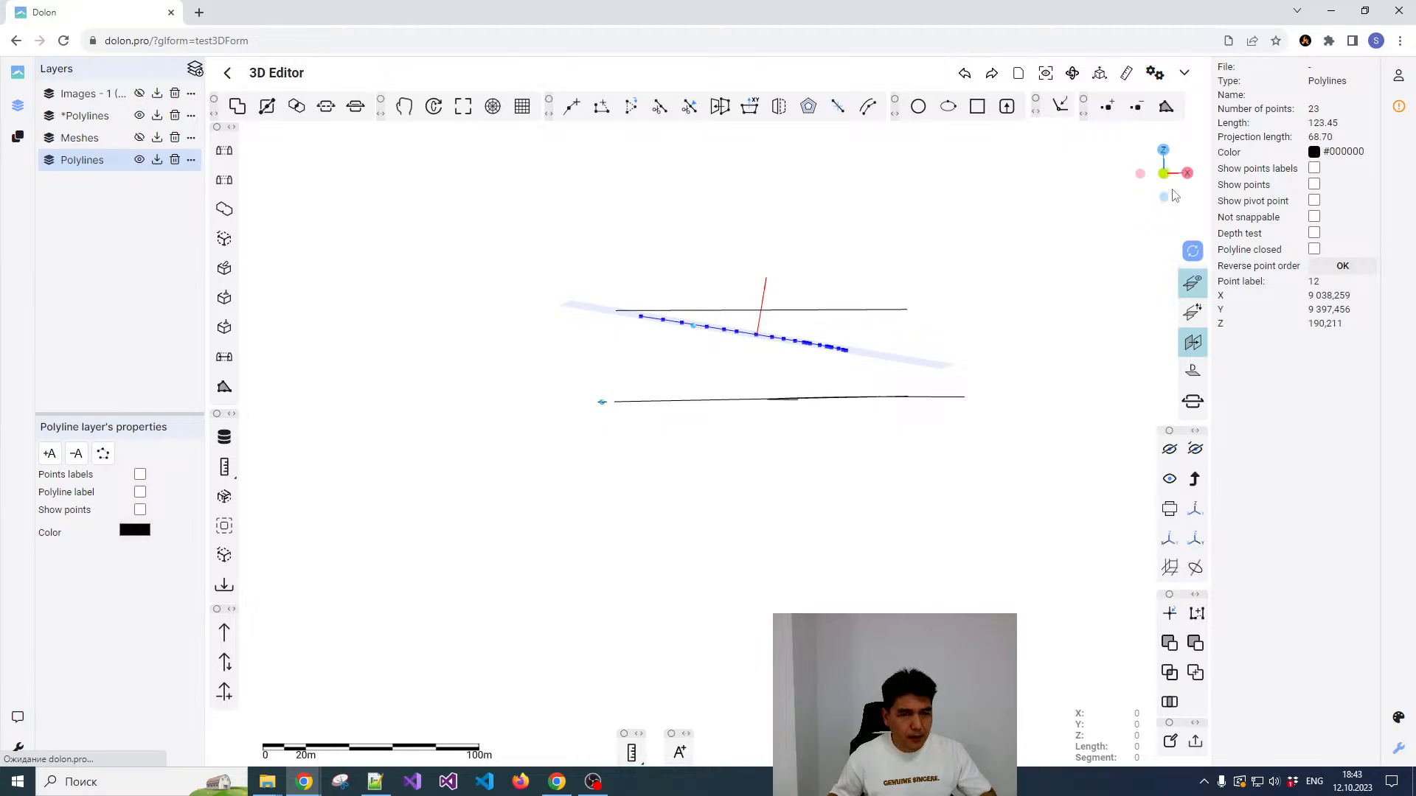
click(974, 242)
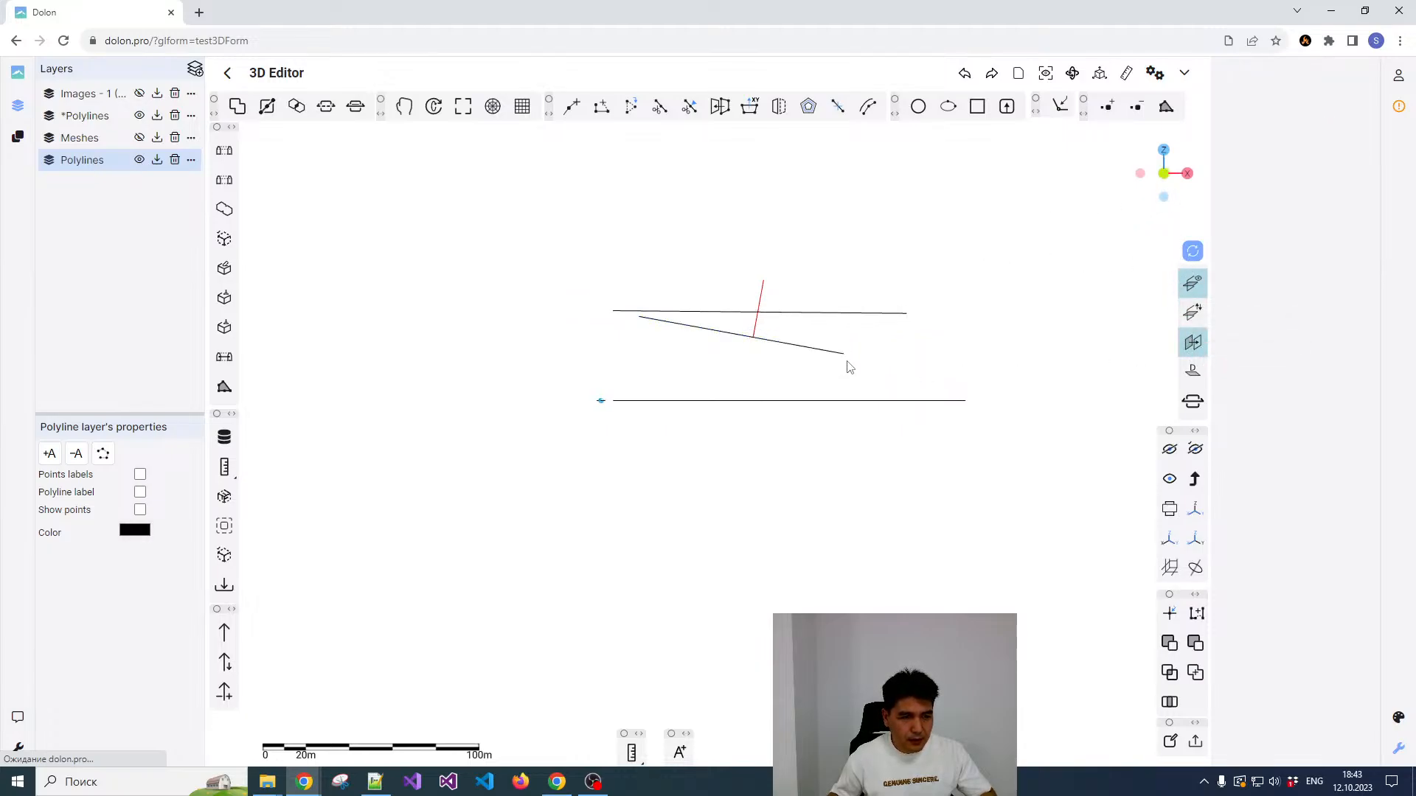
Step: Define a second reference plane in the front view, sloping from beyond the curve's lower end down to the lower axis's left end
click(1183, 342)
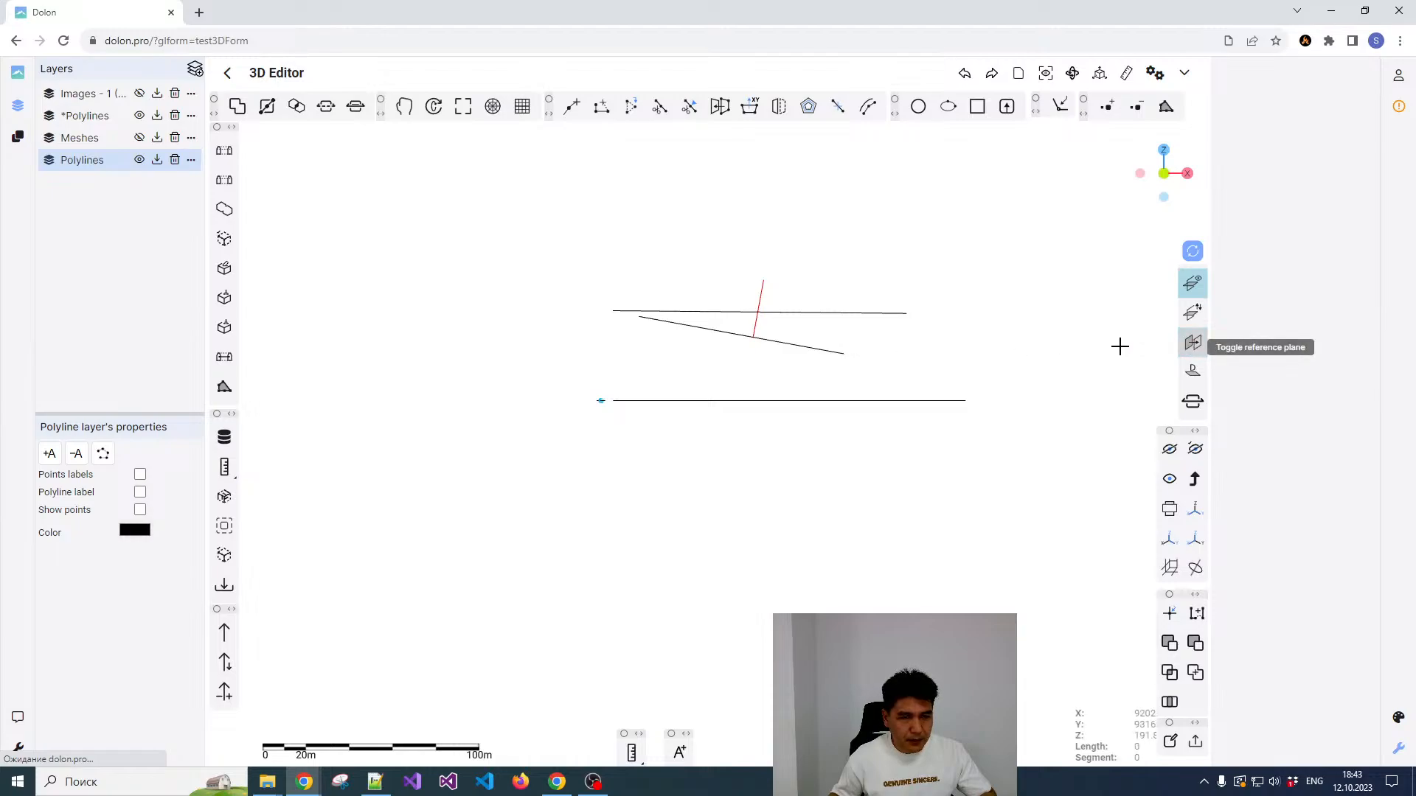
click(857, 349)
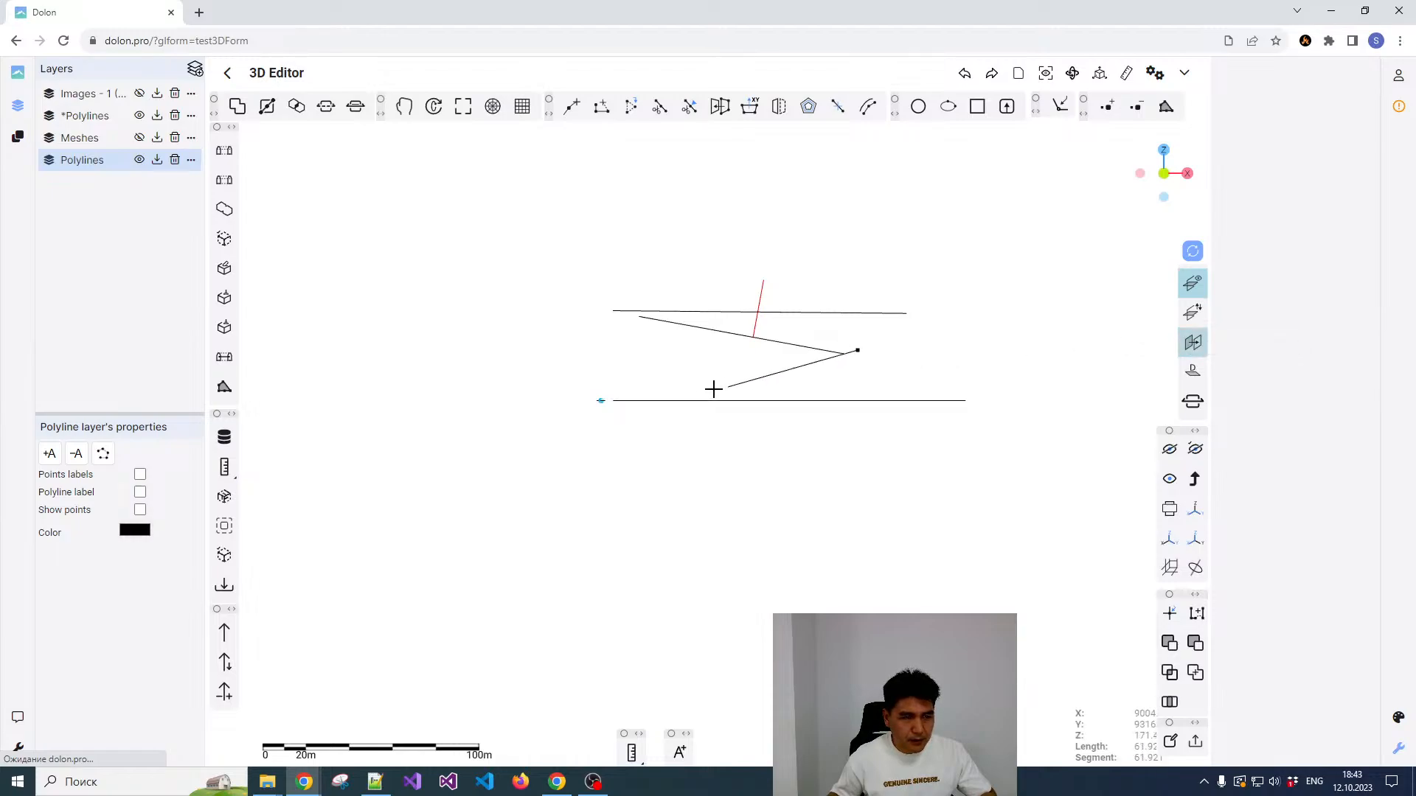
click(591, 408)
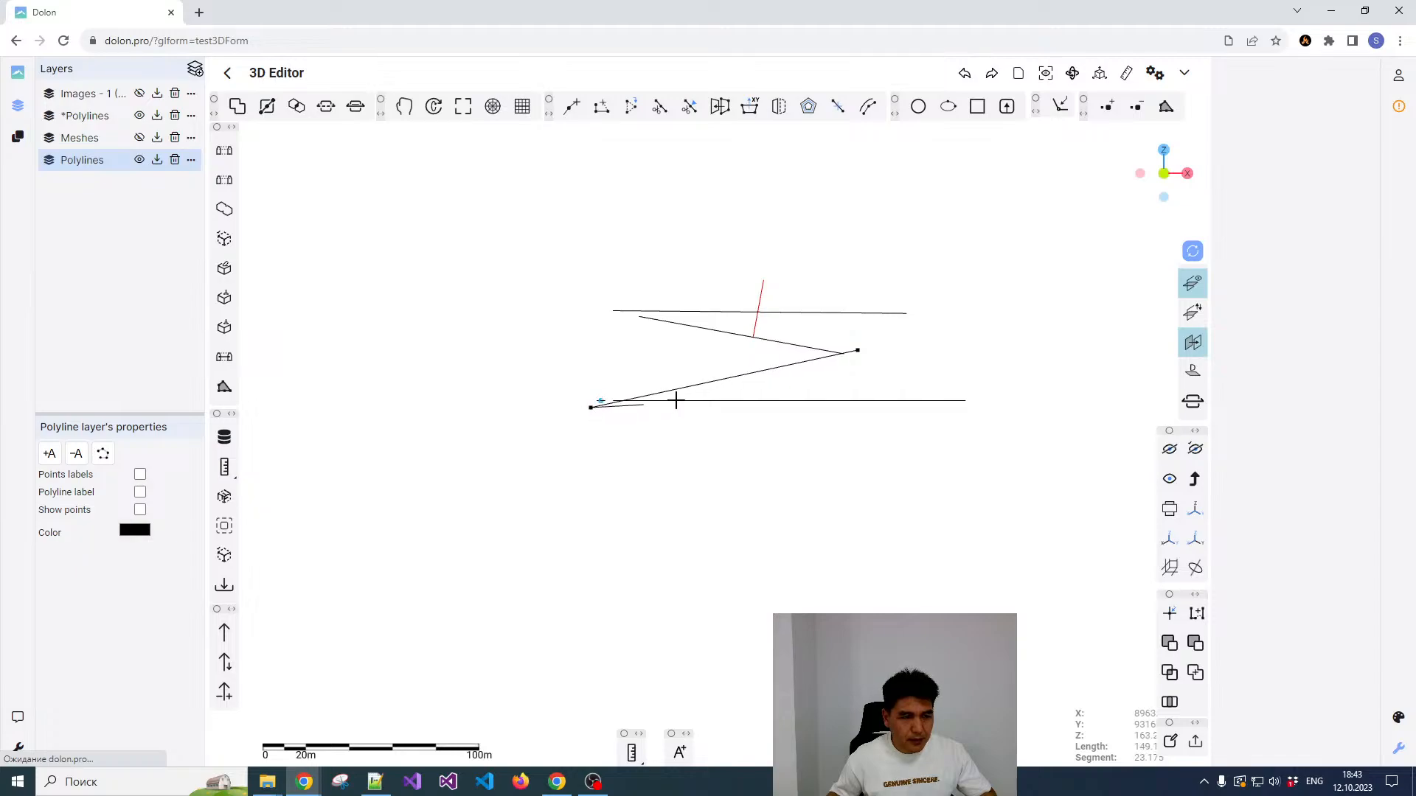
Step: Extend the upper curved polyline in the top view with seven points, bending down and back across the lower axis near its profile end
middle_drag(781, 346, 779, 410)
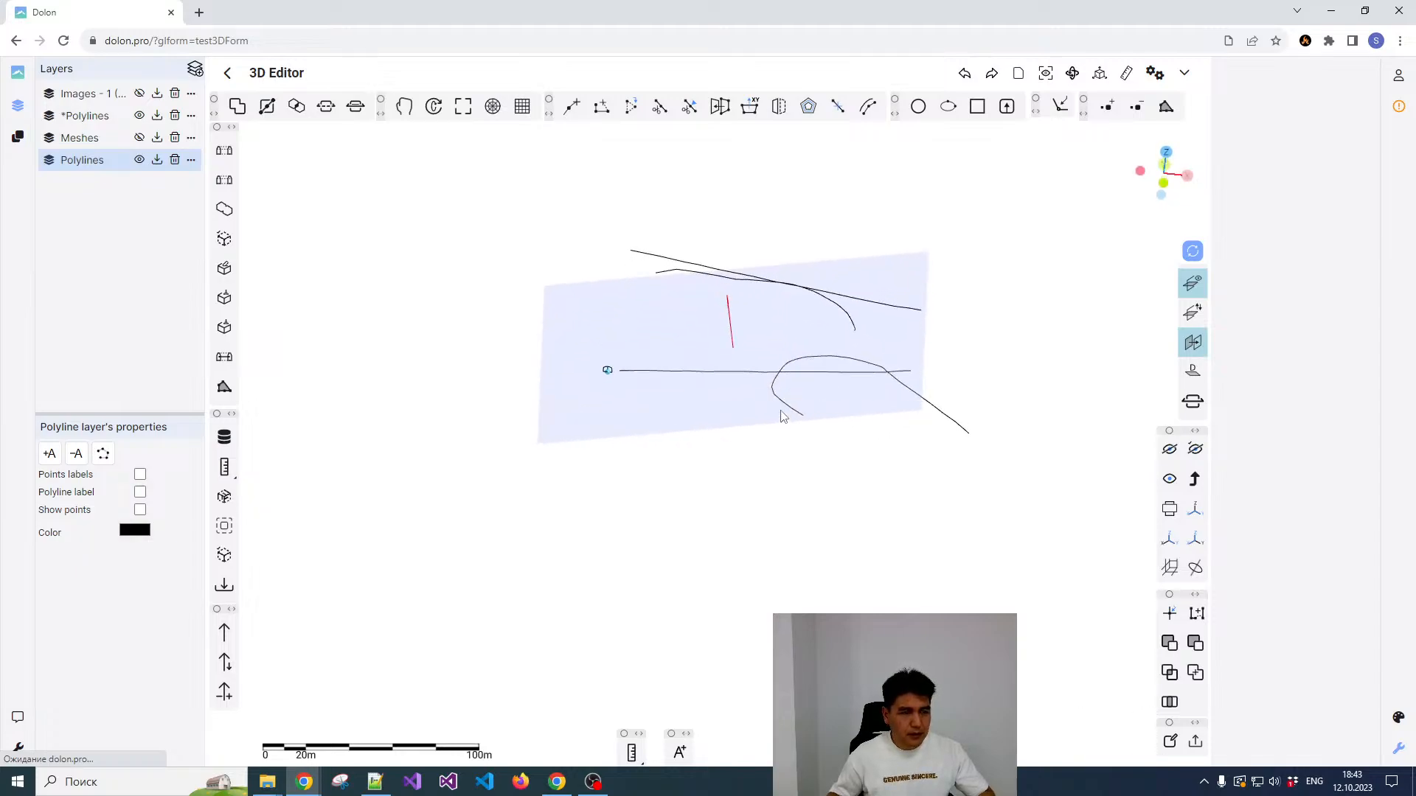
middle_drag(796, 284, 782, 303)
click(774, 269)
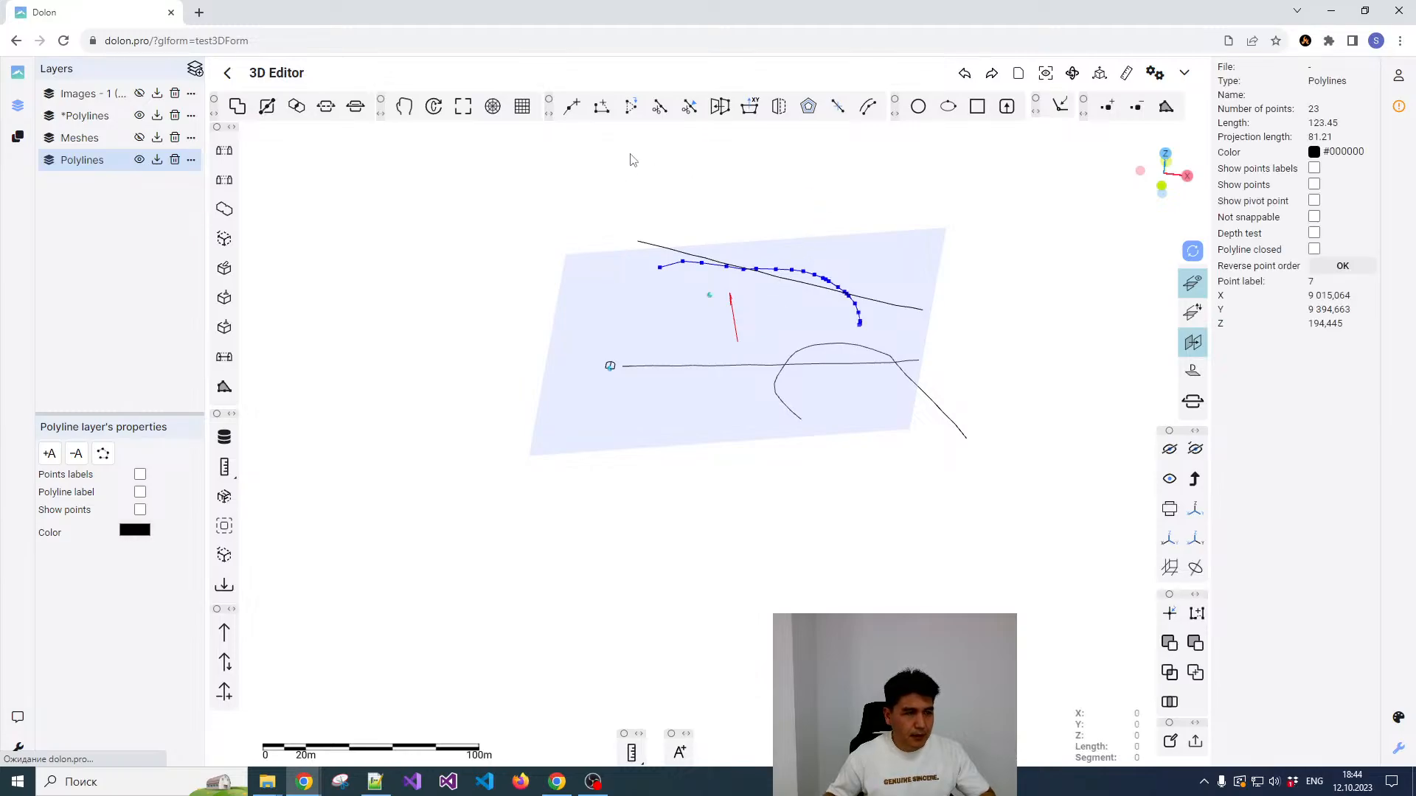
click(599, 109)
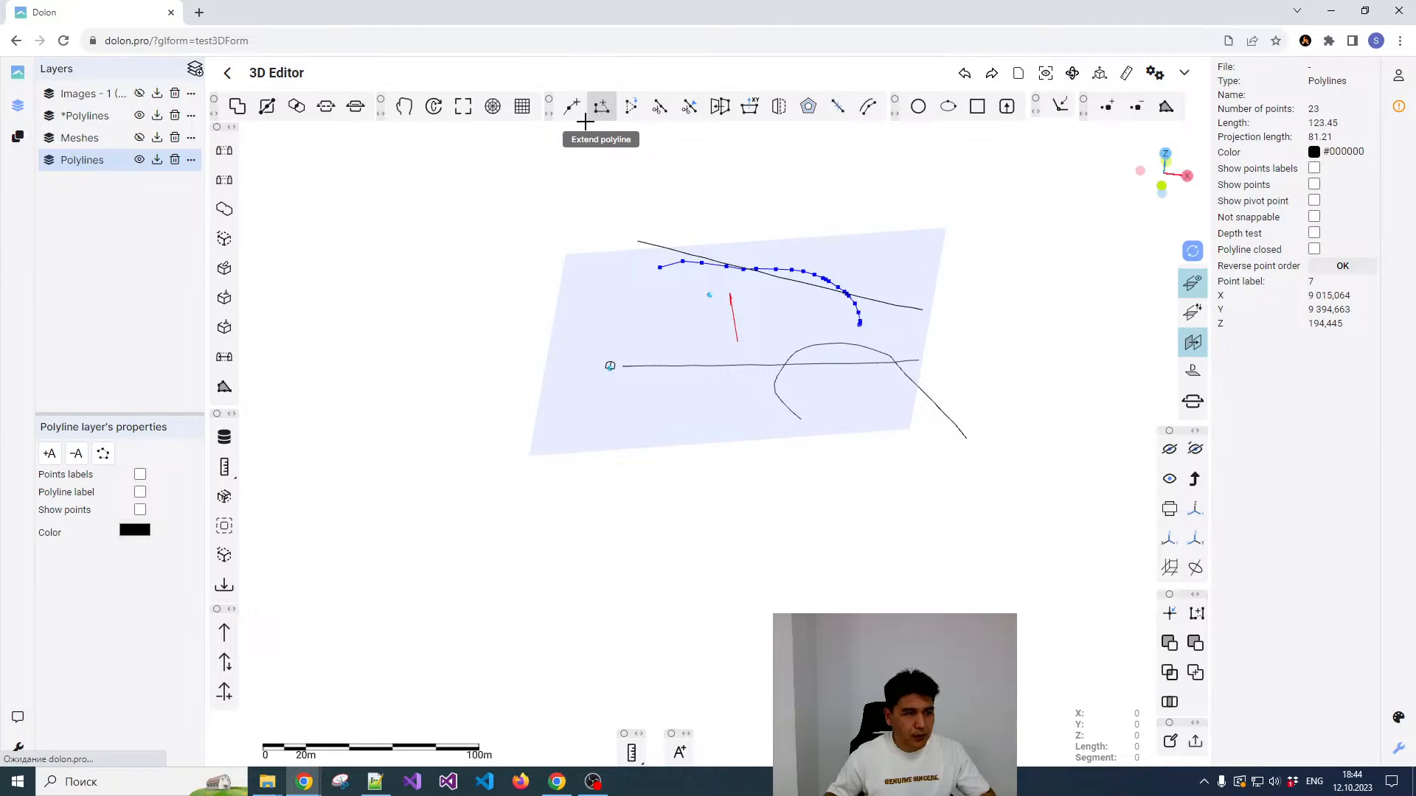
click(1165, 157)
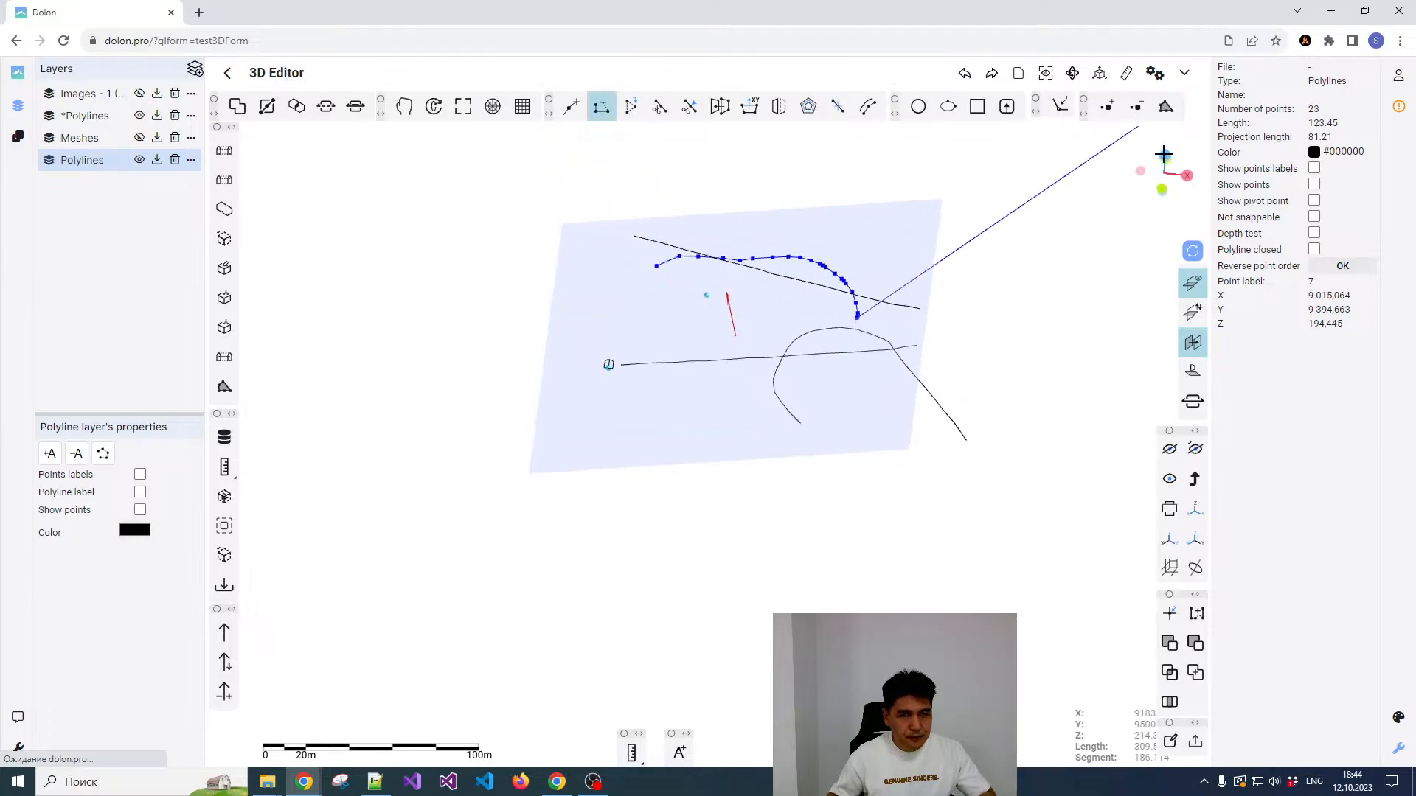
click(837, 377)
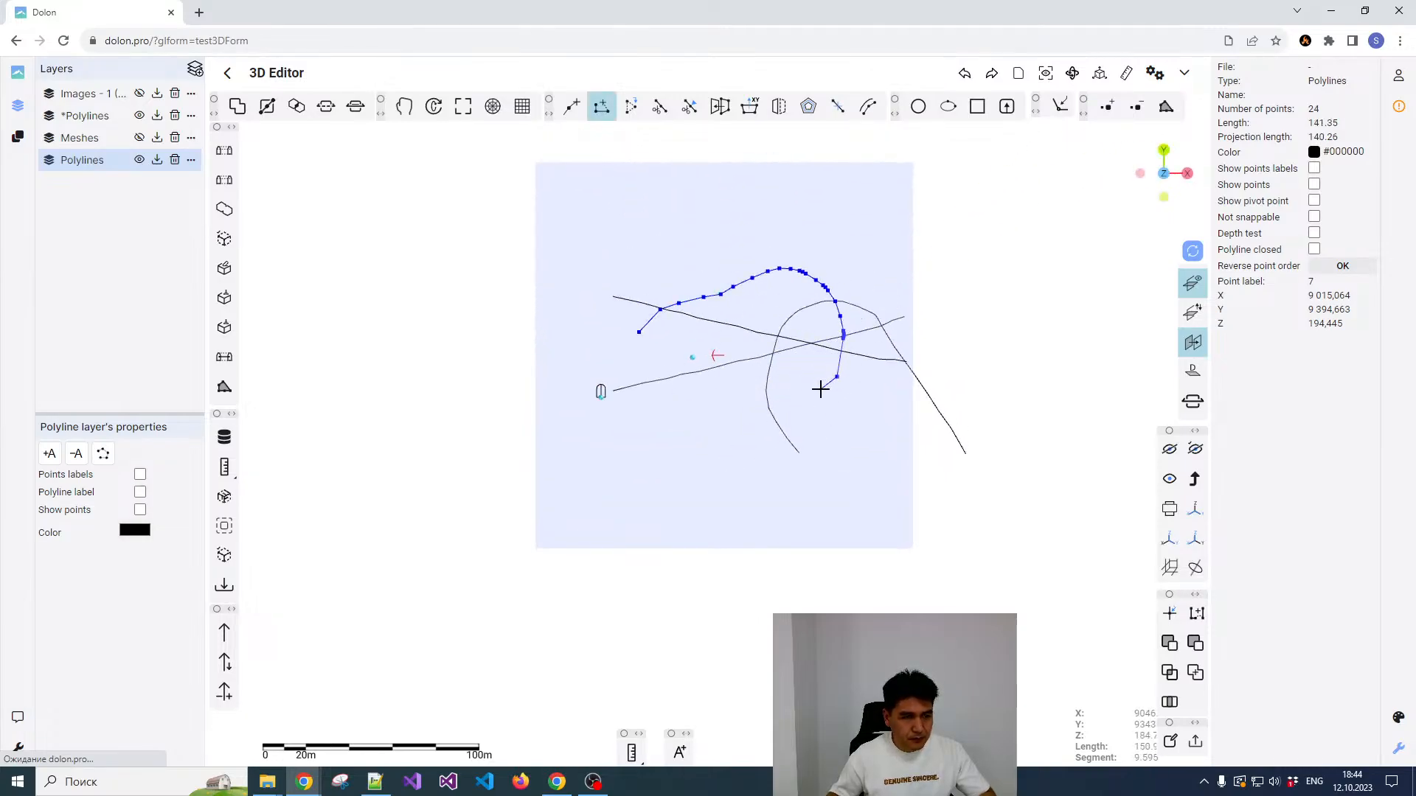
click(816, 390)
click(749, 426)
click(705, 416)
click(664, 395)
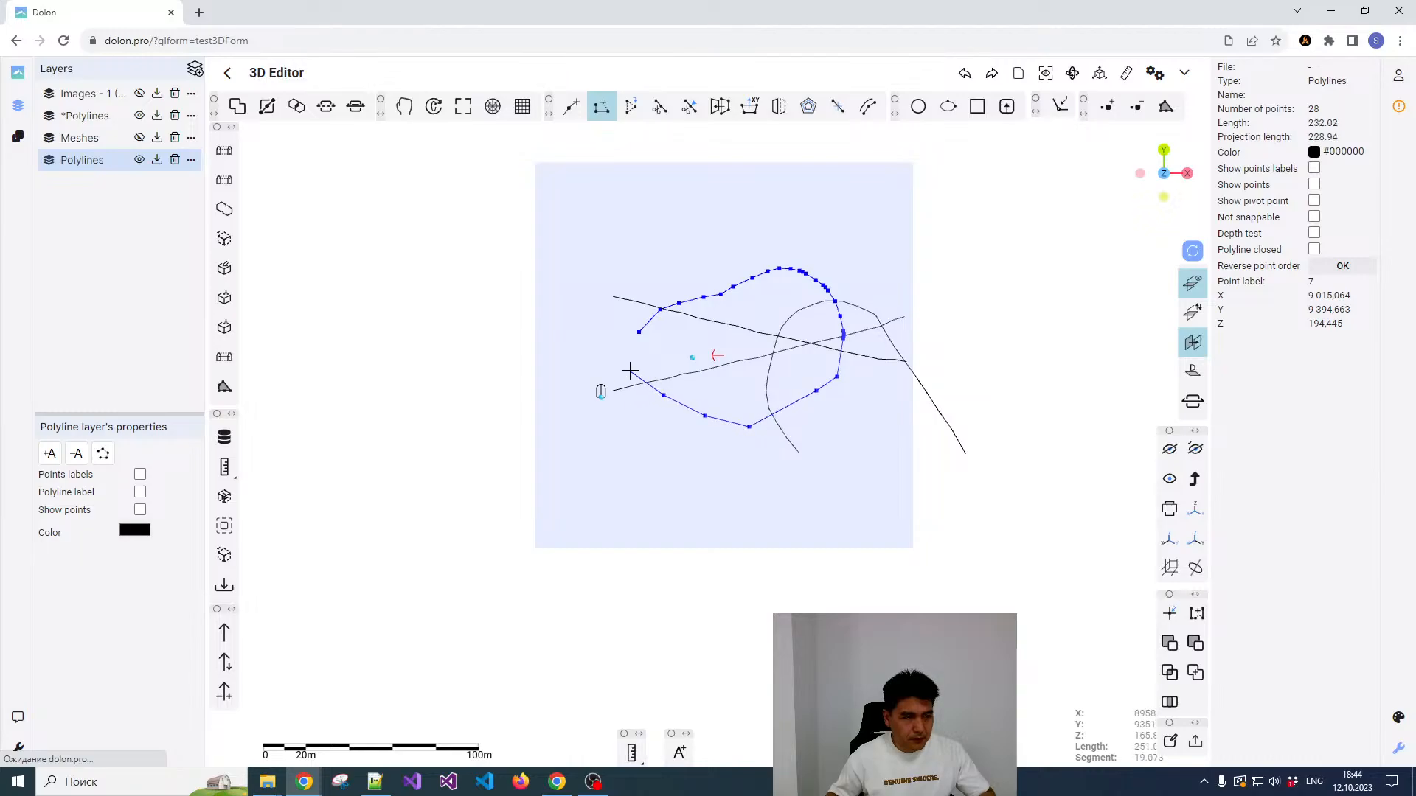
click(626, 368)
right_click(604, 354)
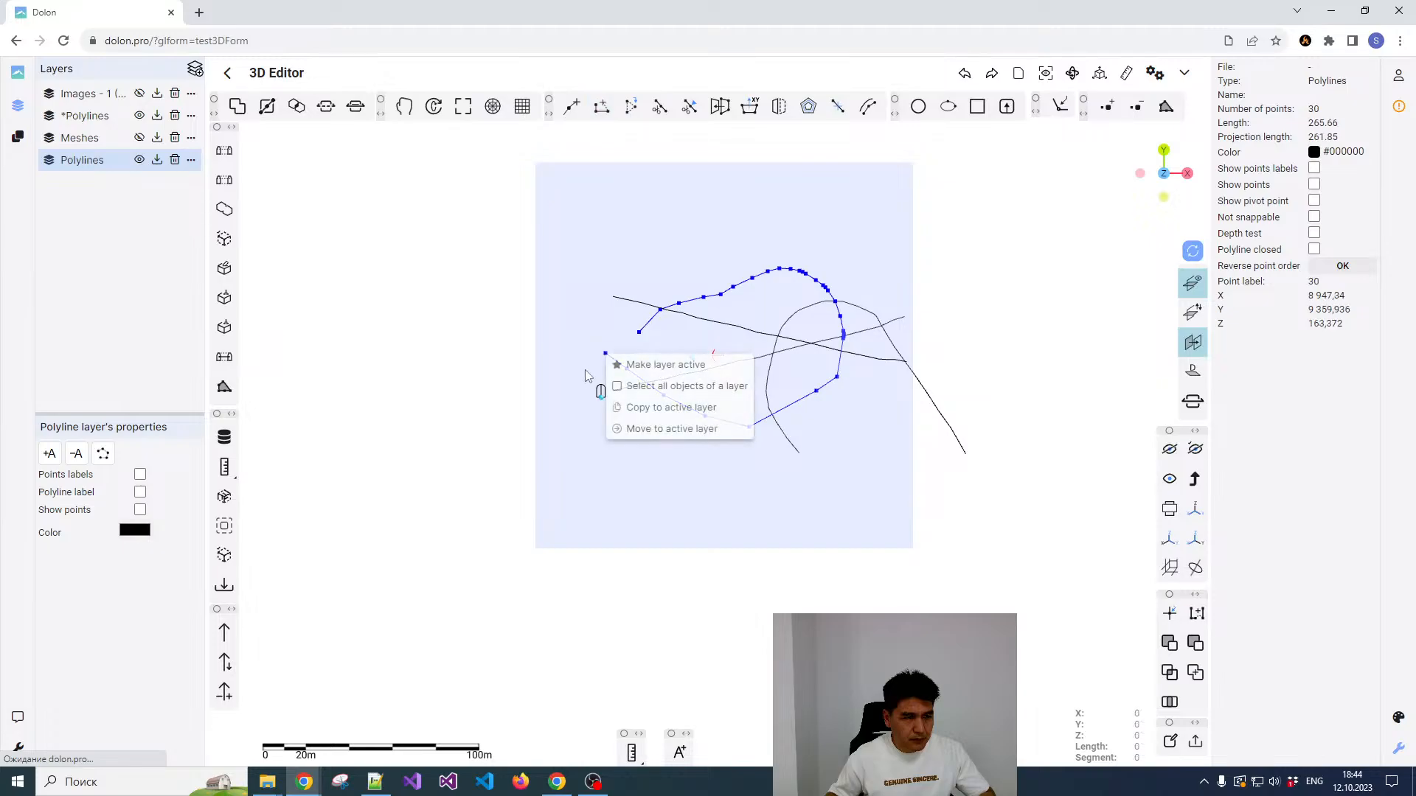
click(697, 481)
Step: Examine the extended ramp polyline and its sloping reference plane from several angles
middle_drag(800, 521, 789, 506)
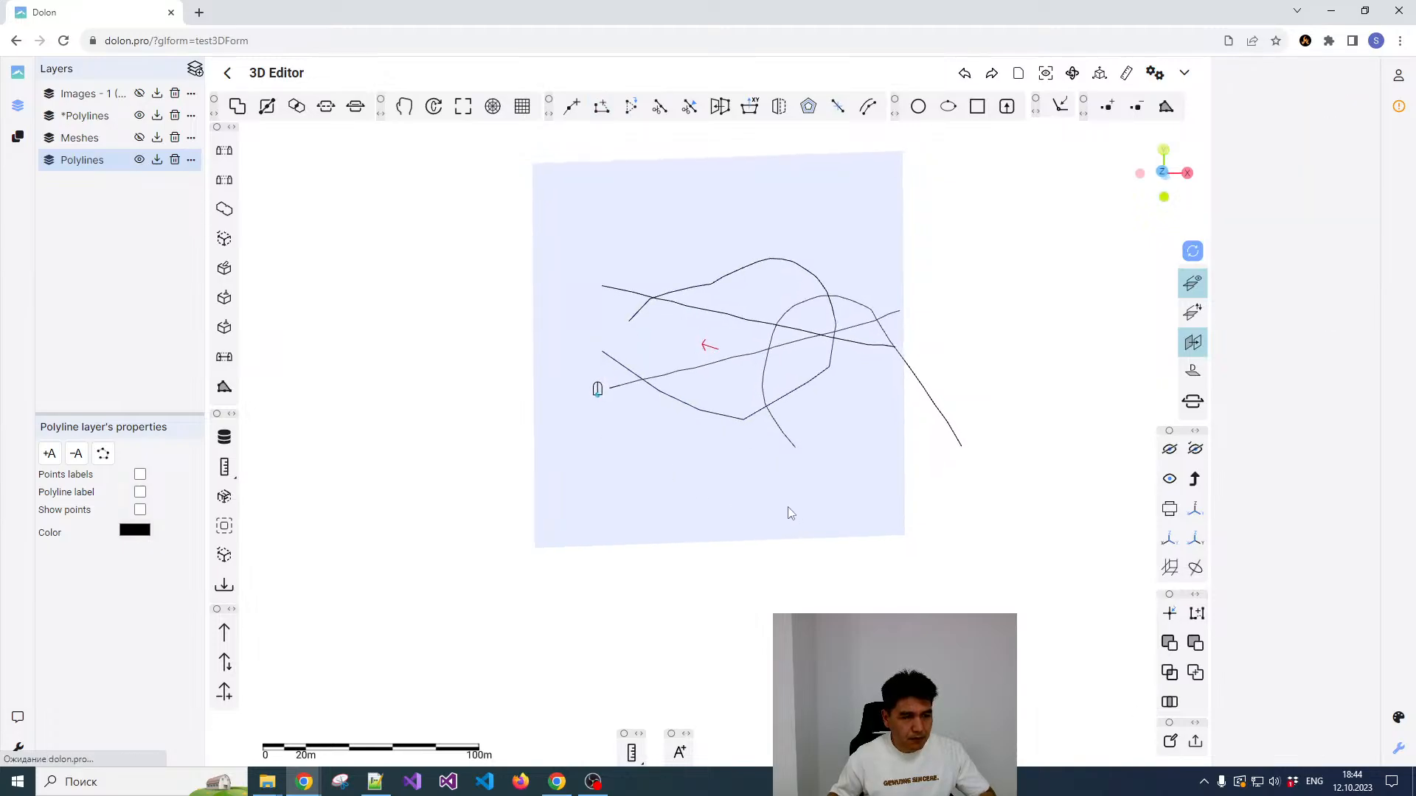
drag(799, 508, 751, 464)
mouse_move(689, 502)
middle_down()
mouse_move(660, 319)
mouse_move(706, 357)
mouse_move(584, 433)
mouse_move(714, 465)
mouse_move(649, 480)
mouse_move(686, 471)
middle_up()
click(1190, 290)
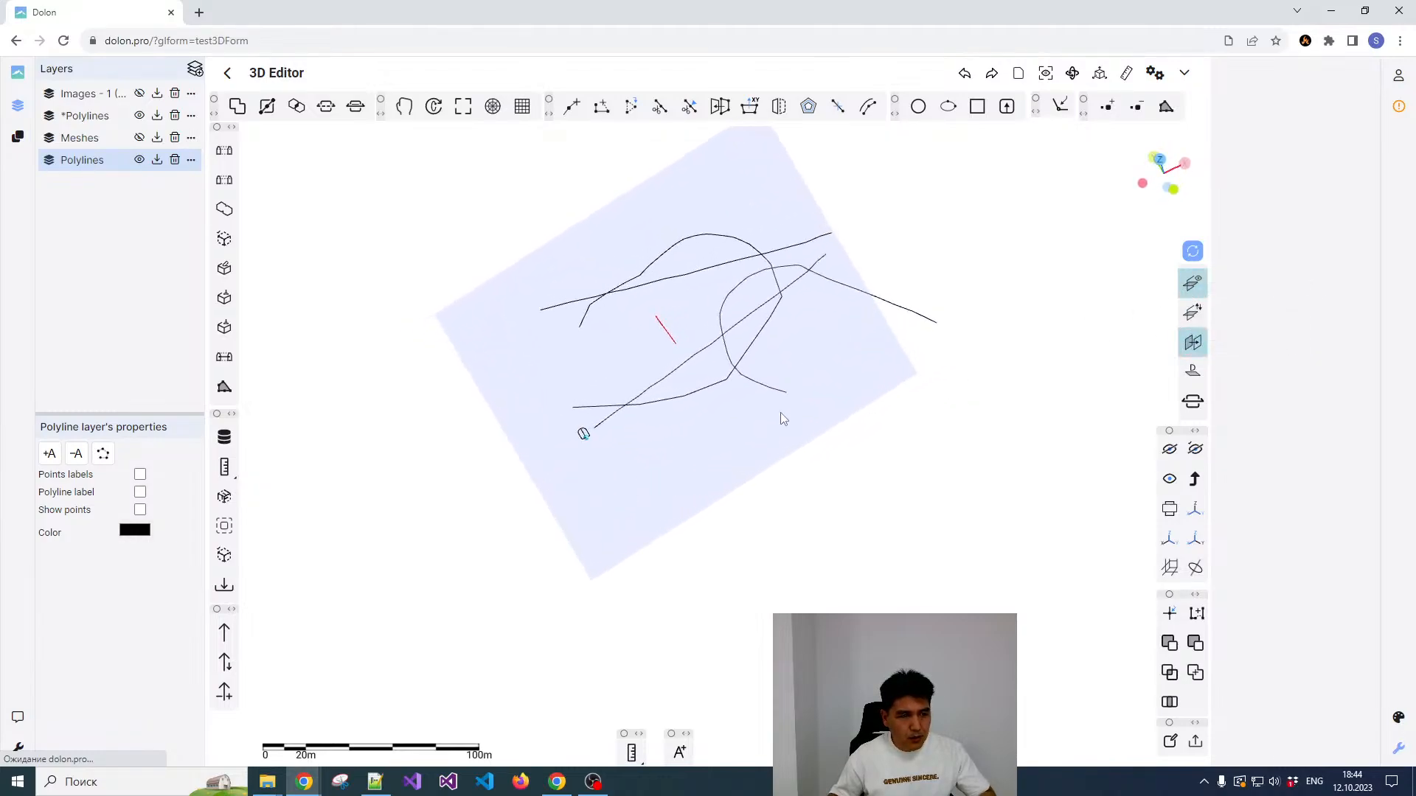
middle_drag(780, 413, 718, 462)
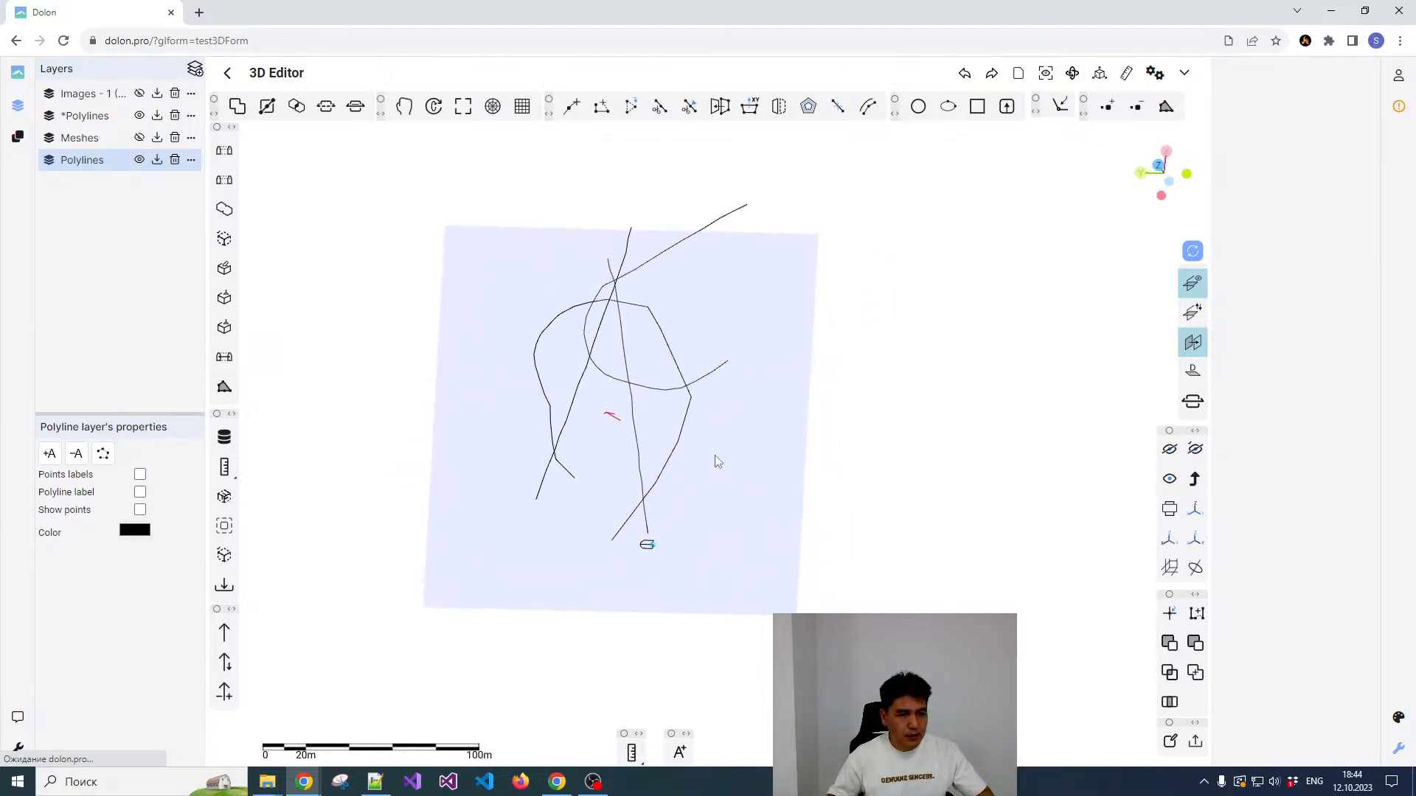
click(1194, 350)
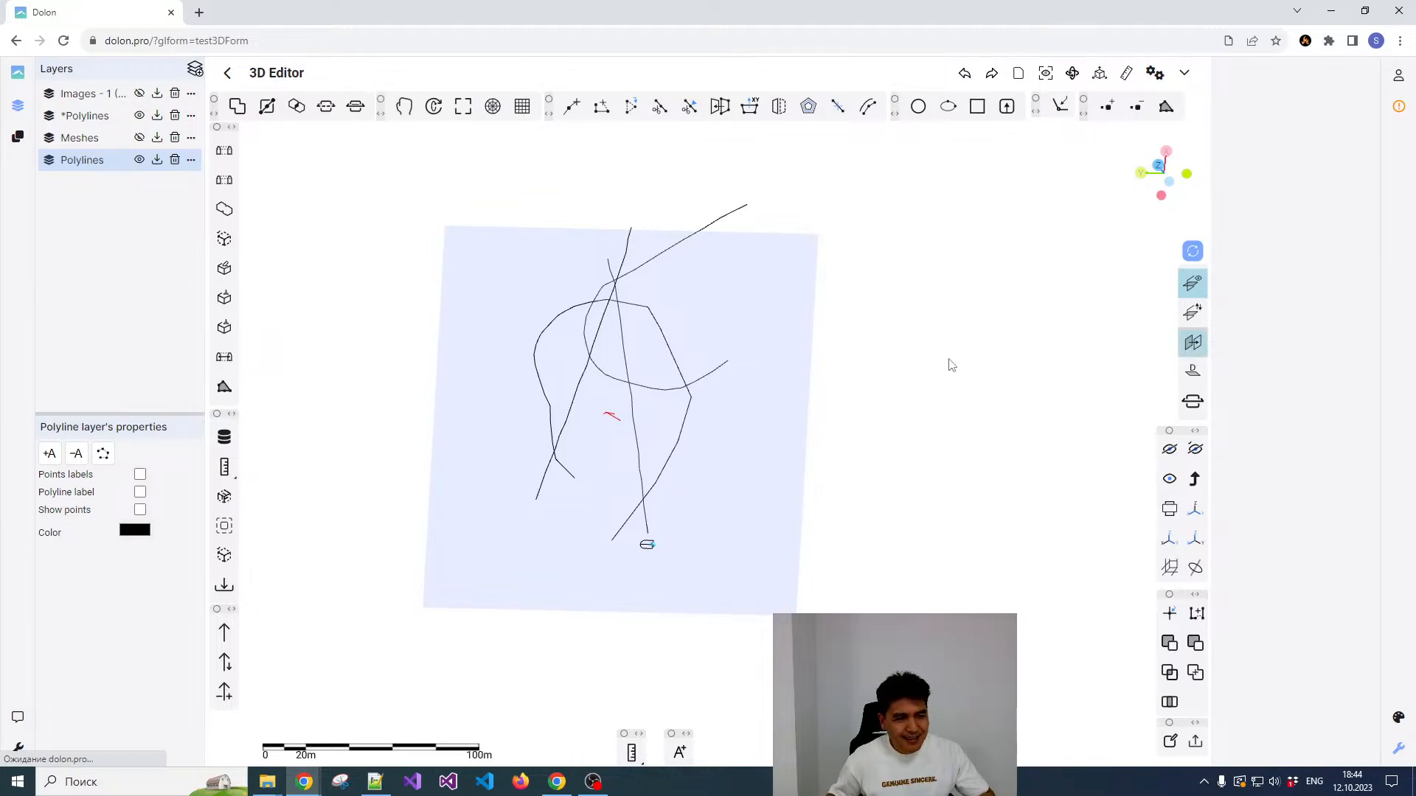
drag(948, 367, 803, 269)
Step: Try moving the straight-end point of the separate lower curved polyline with the reference plane active, and undo the move
right_click(803, 265)
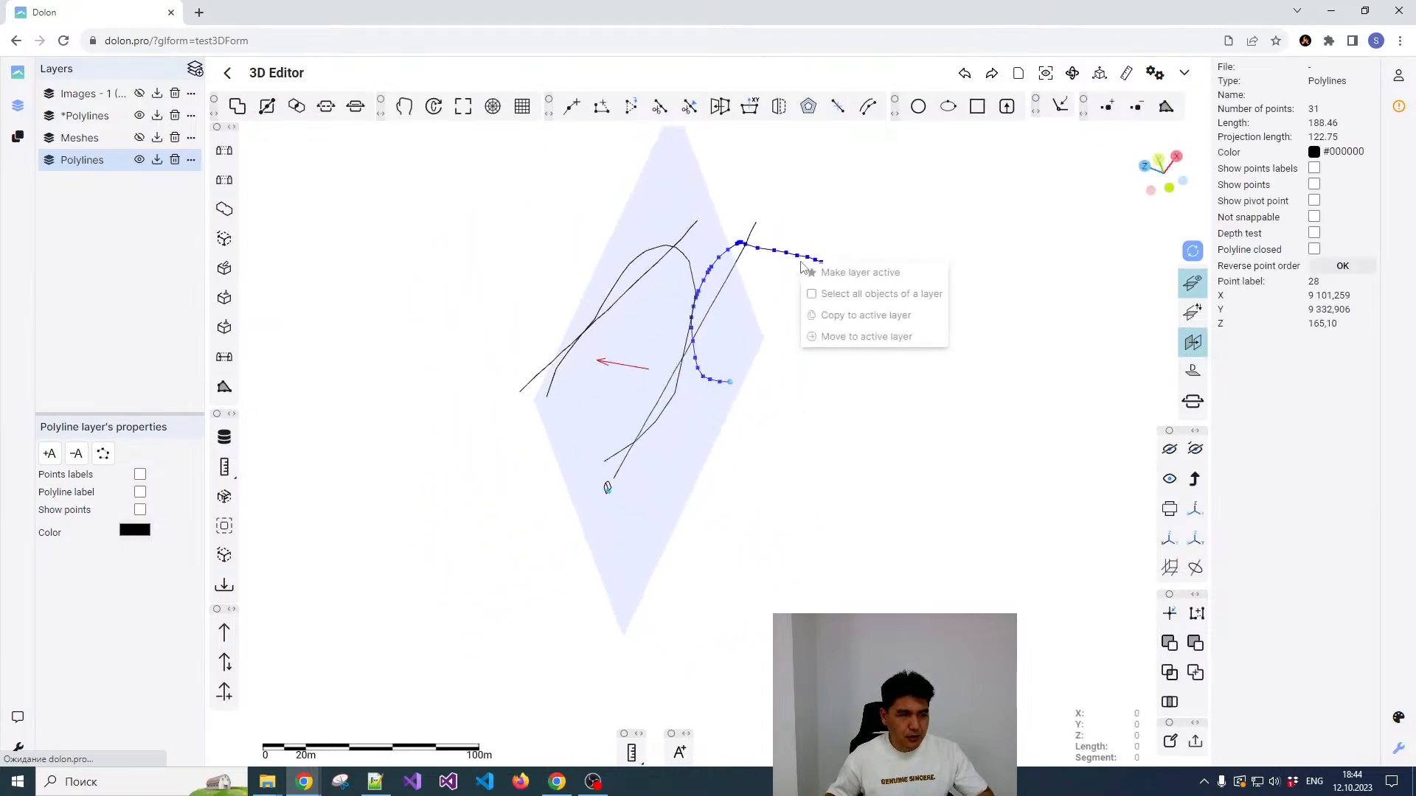
click(843, 224)
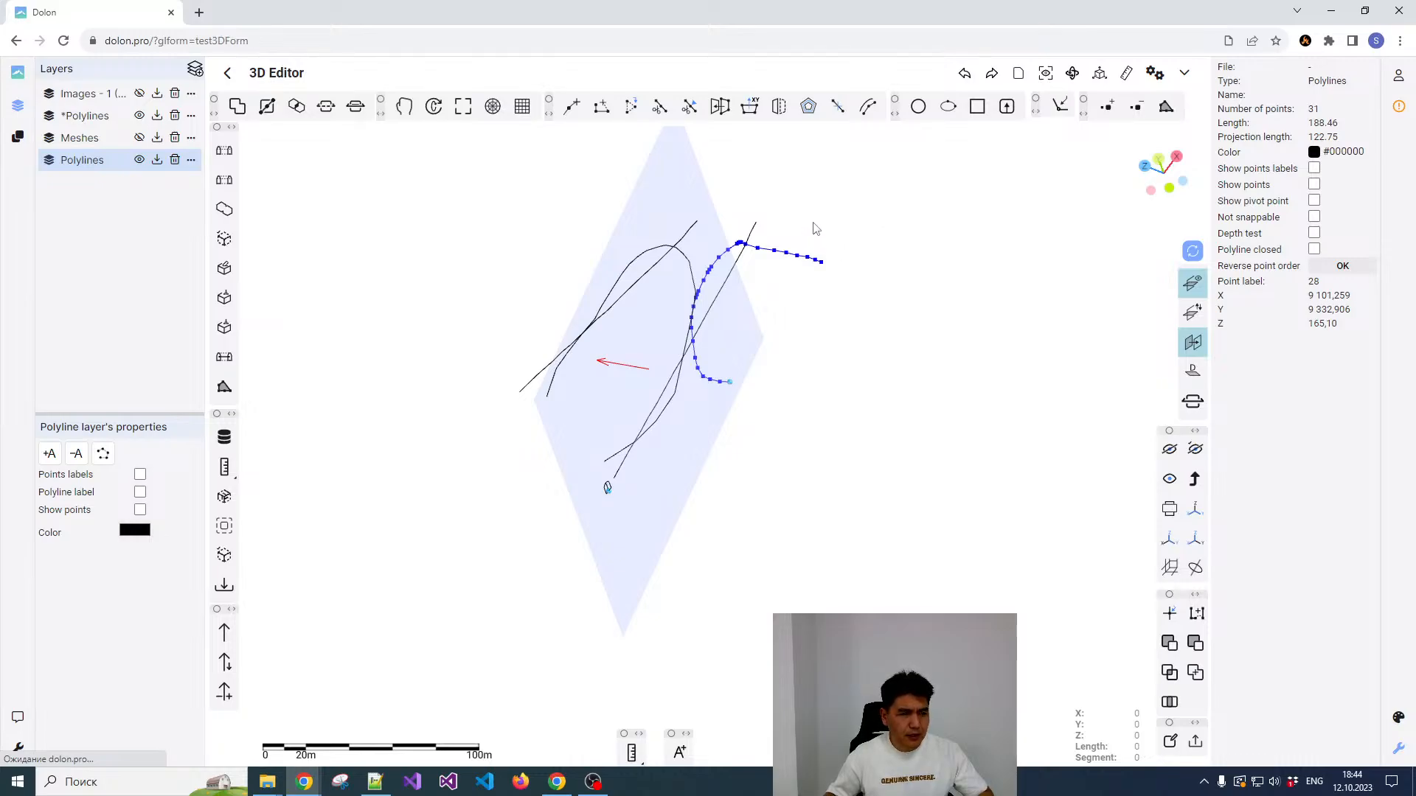
right_drag(815, 228, 841, 355)
drag(831, 344, 861, 363)
drag(968, 331, 942, 312)
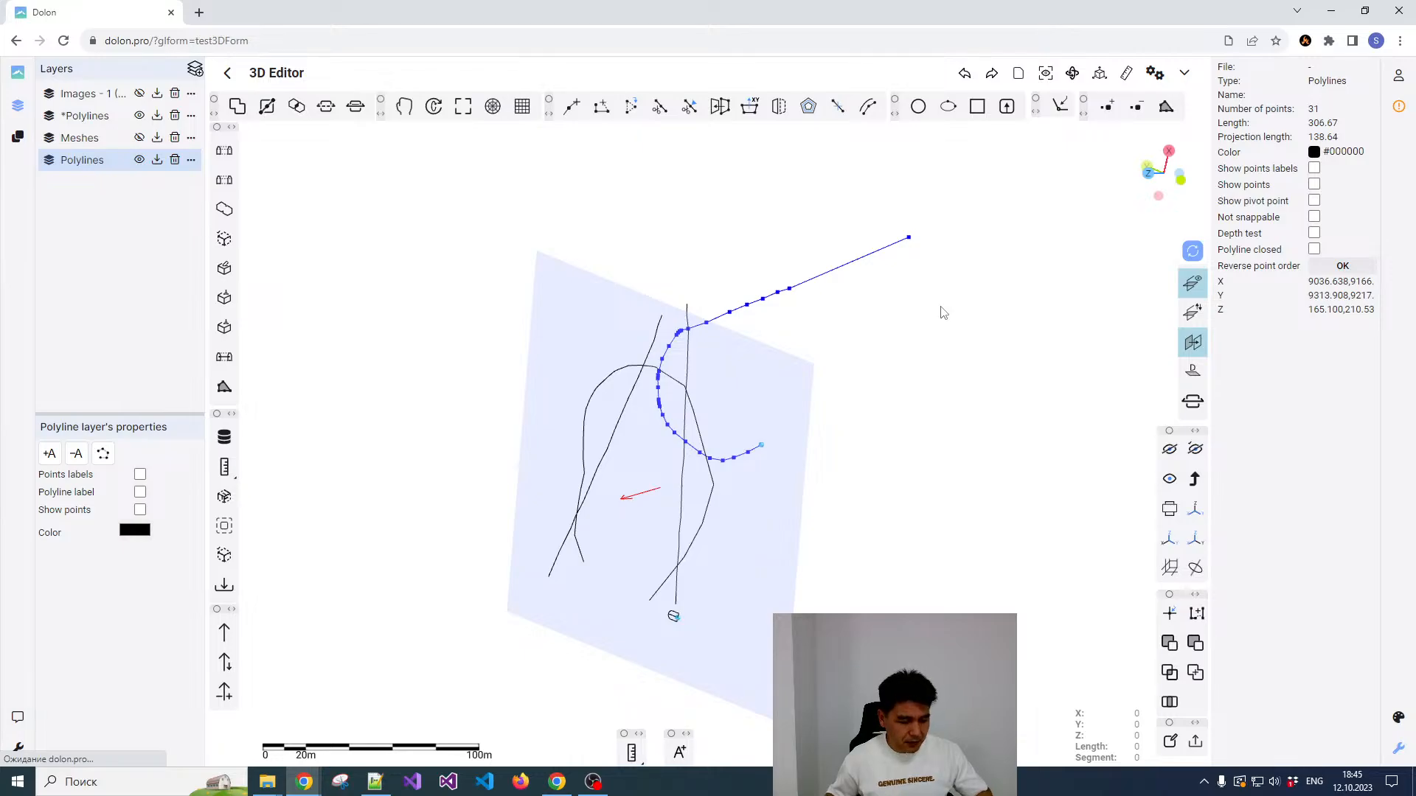
key(ctrl+z)
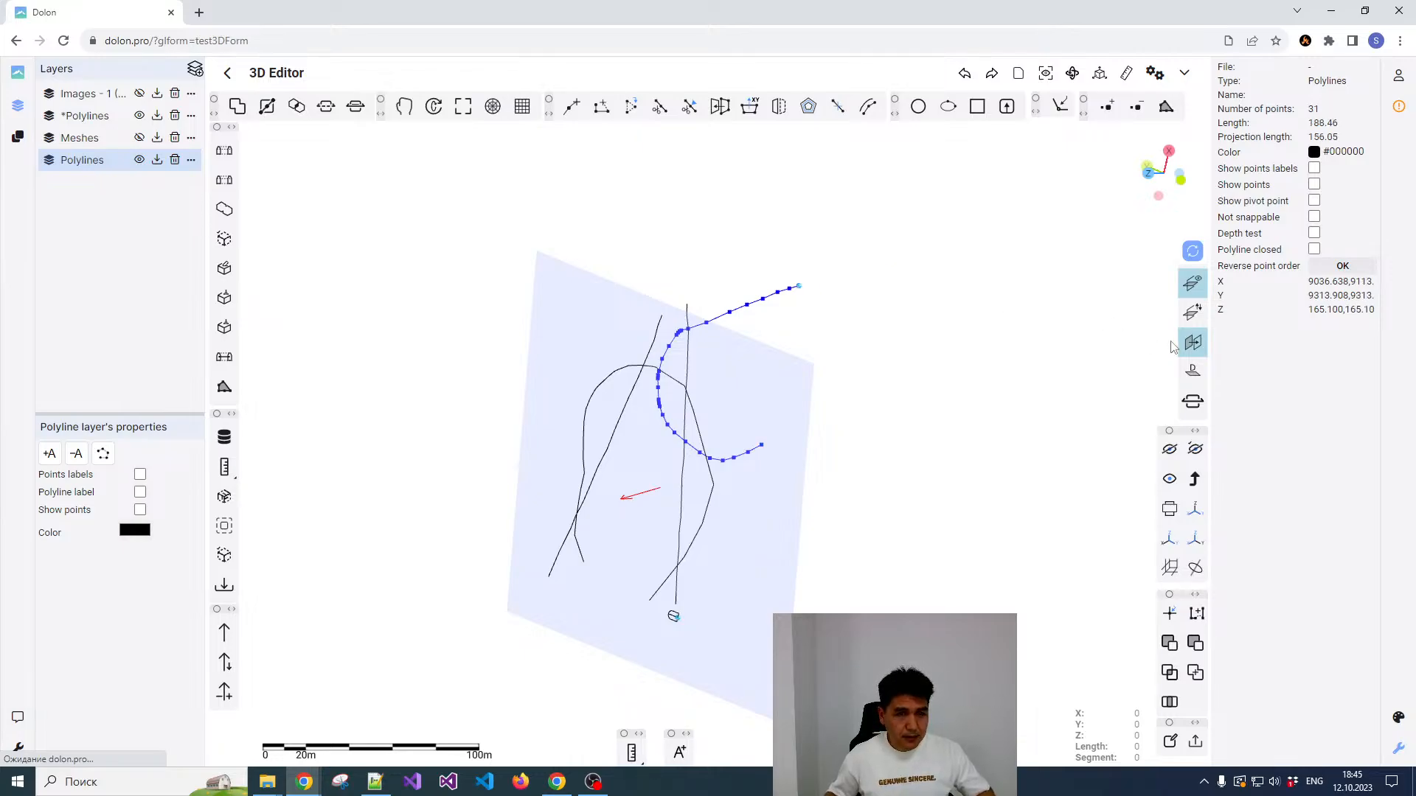
Step: Replace the fixed sloping reference plane with the dynamic reference plane and clear the polyline selection
click(1194, 350)
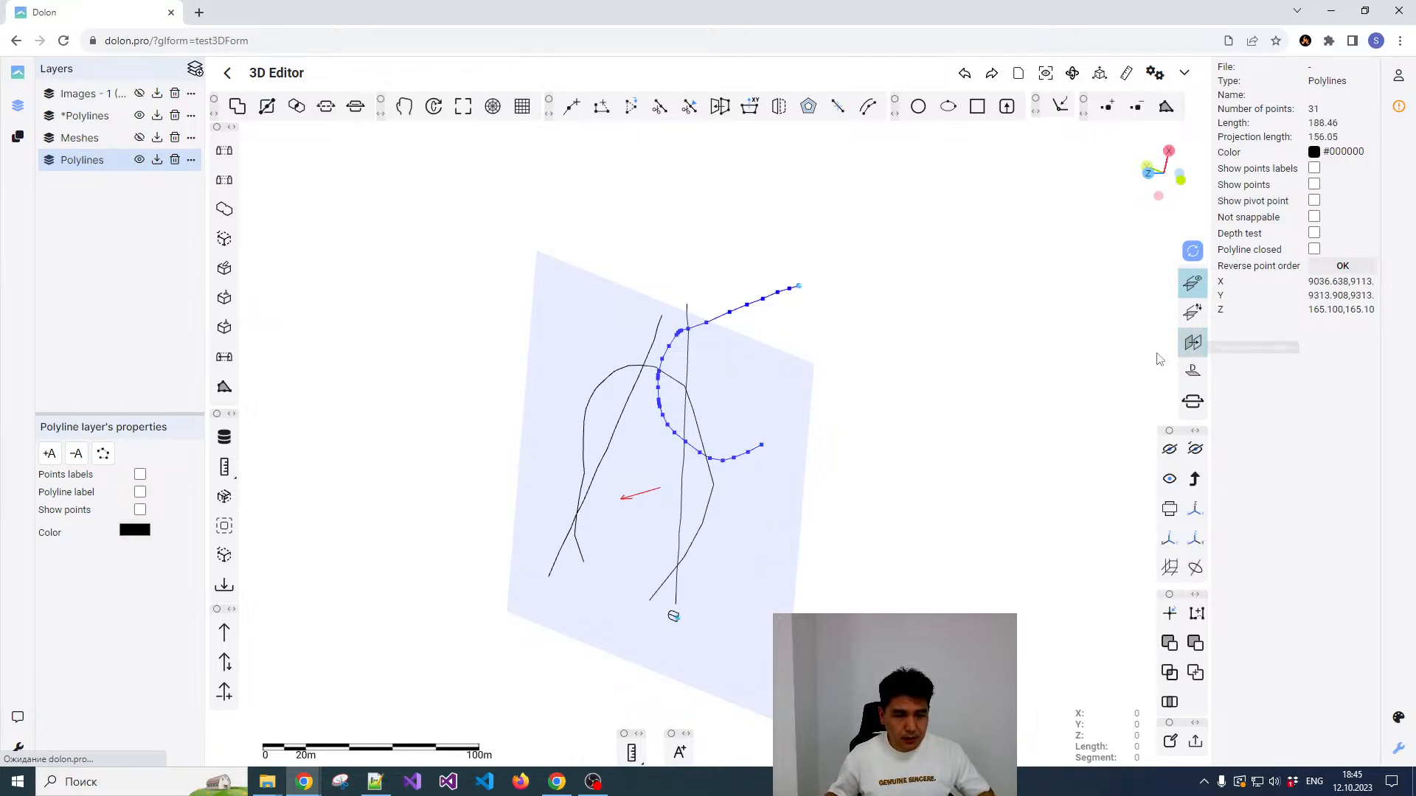
click(1194, 377)
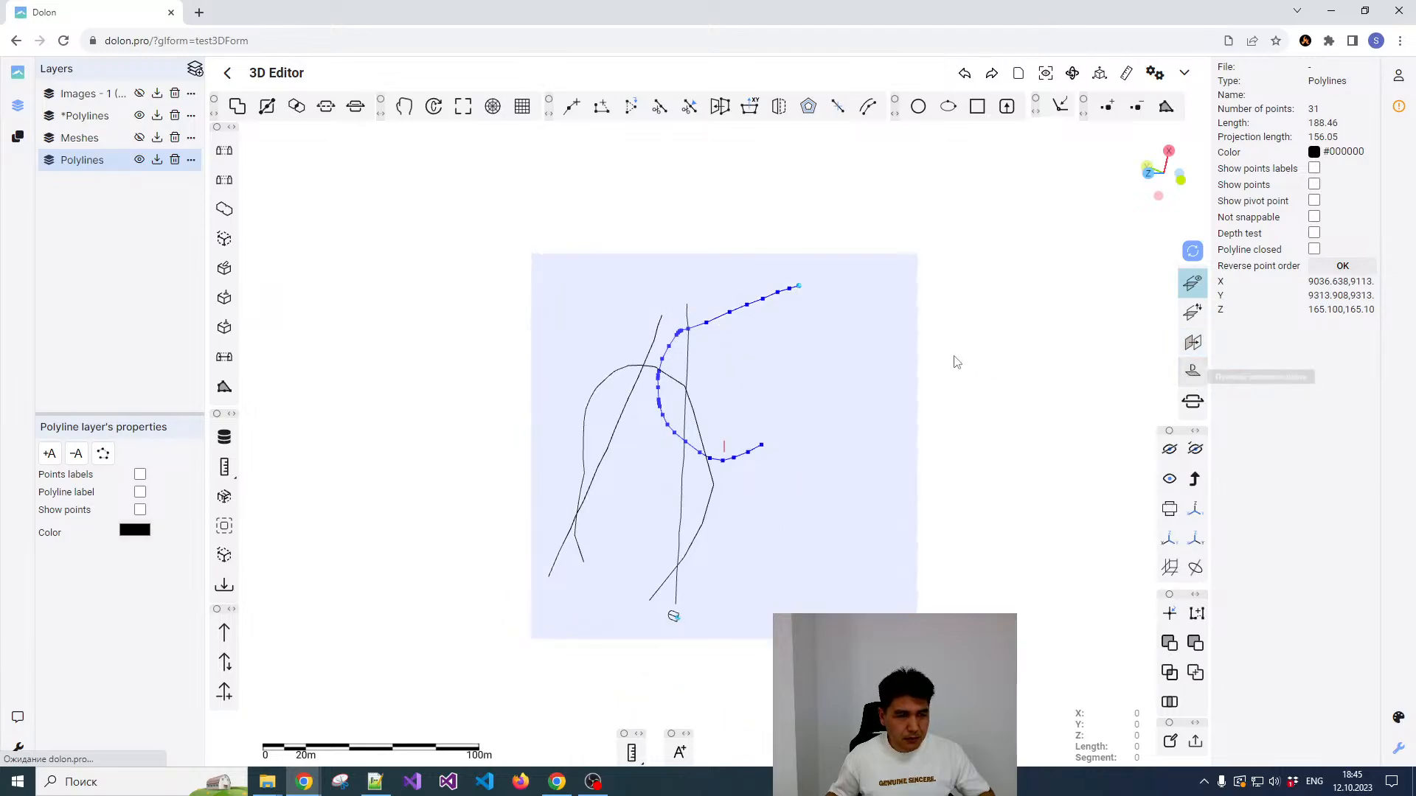
key(Escape)
middle_drag(1011, 340, 932, 351)
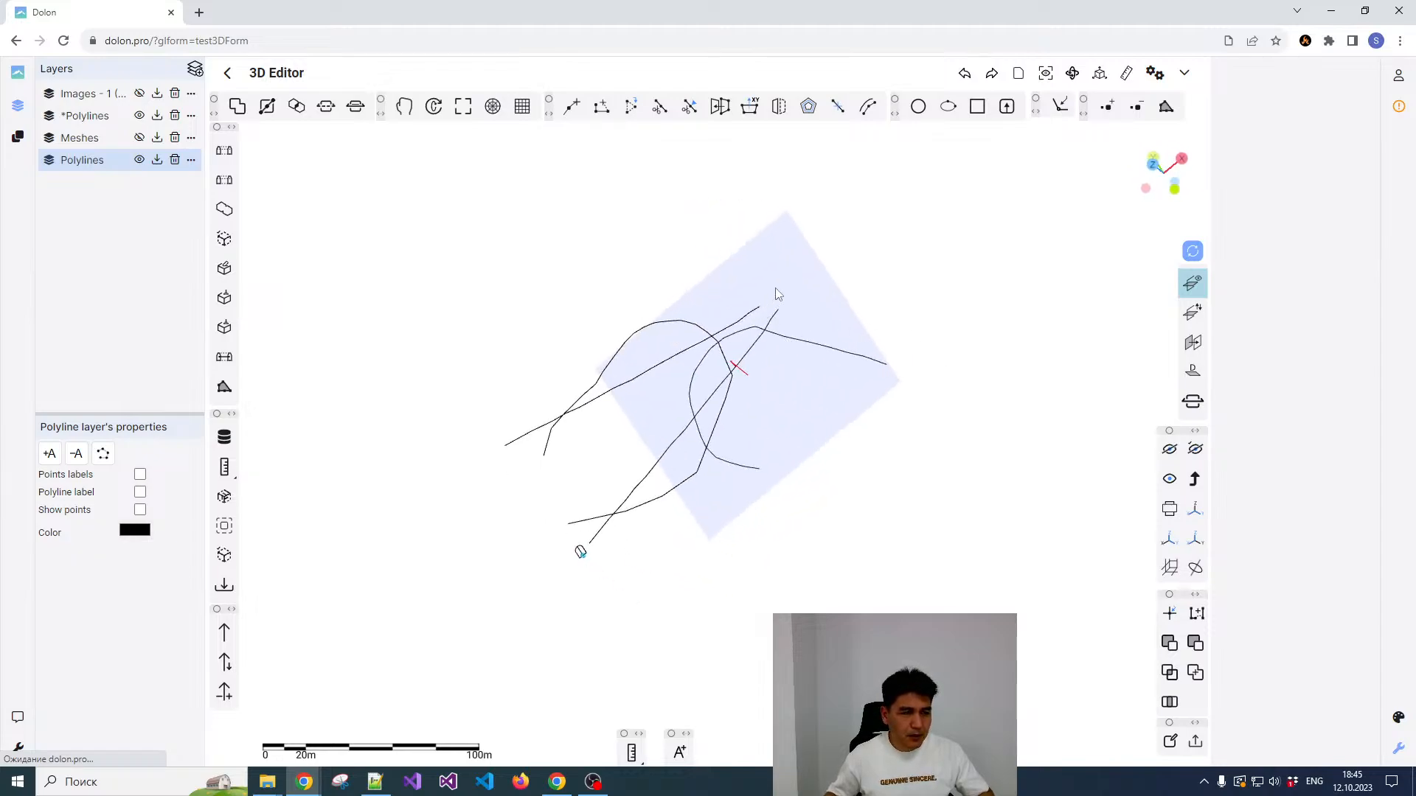
Step: Pick points on the ramp, the separate curve and the lower axis to examine how the dynamic reference plane follows each point
middle_drag(693, 309, 686, 377)
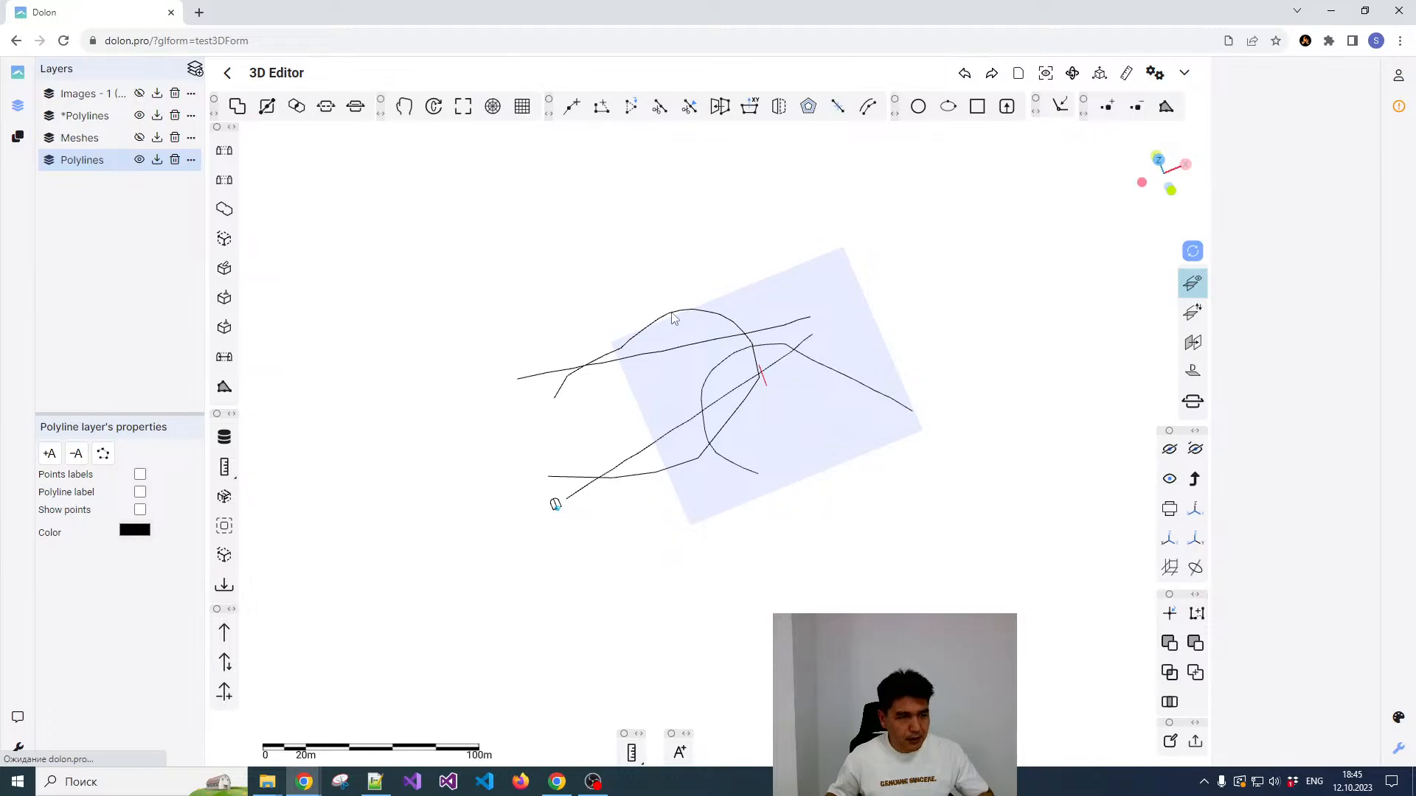
click(667, 313)
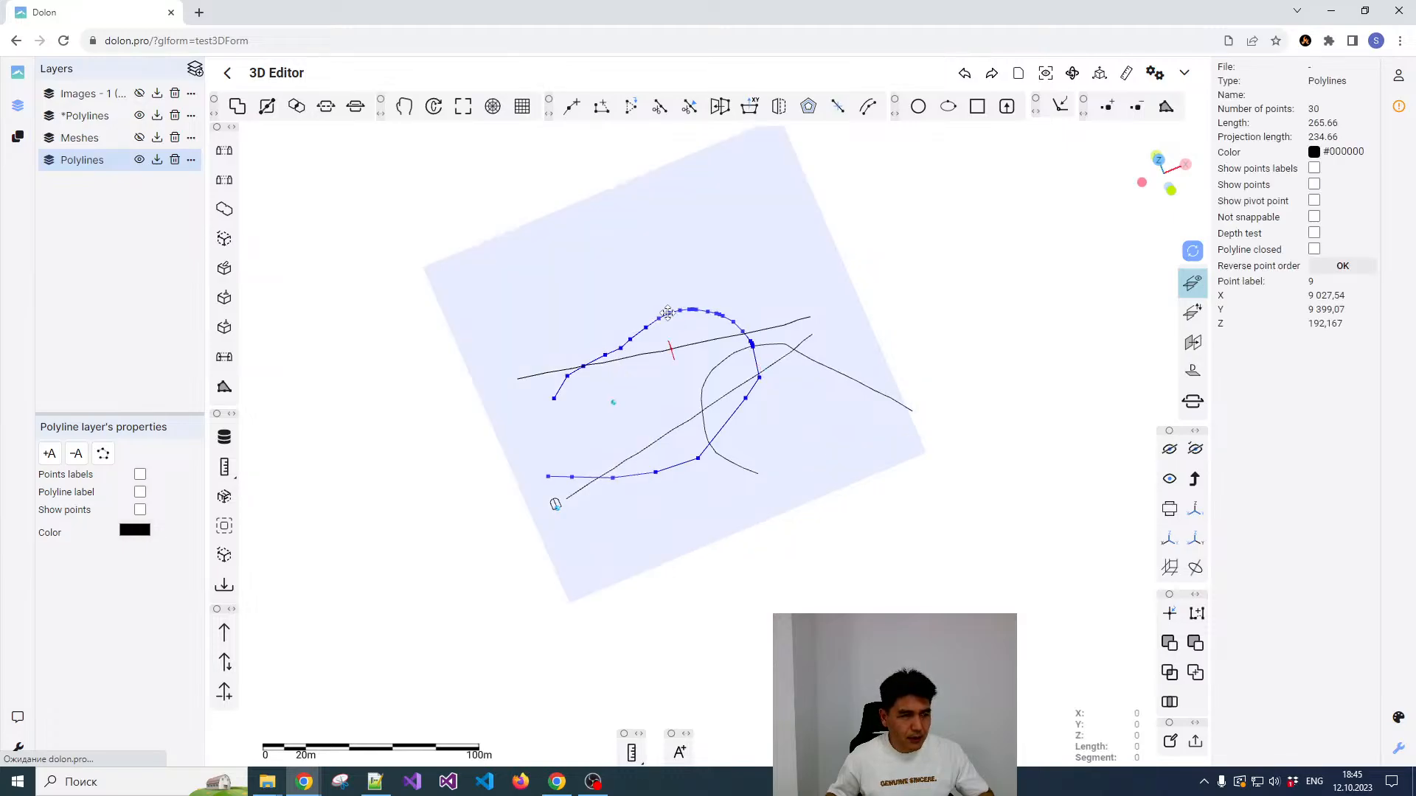
click(706, 343)
middle_drag(925, 253, 748, 362)
click(751, 369)
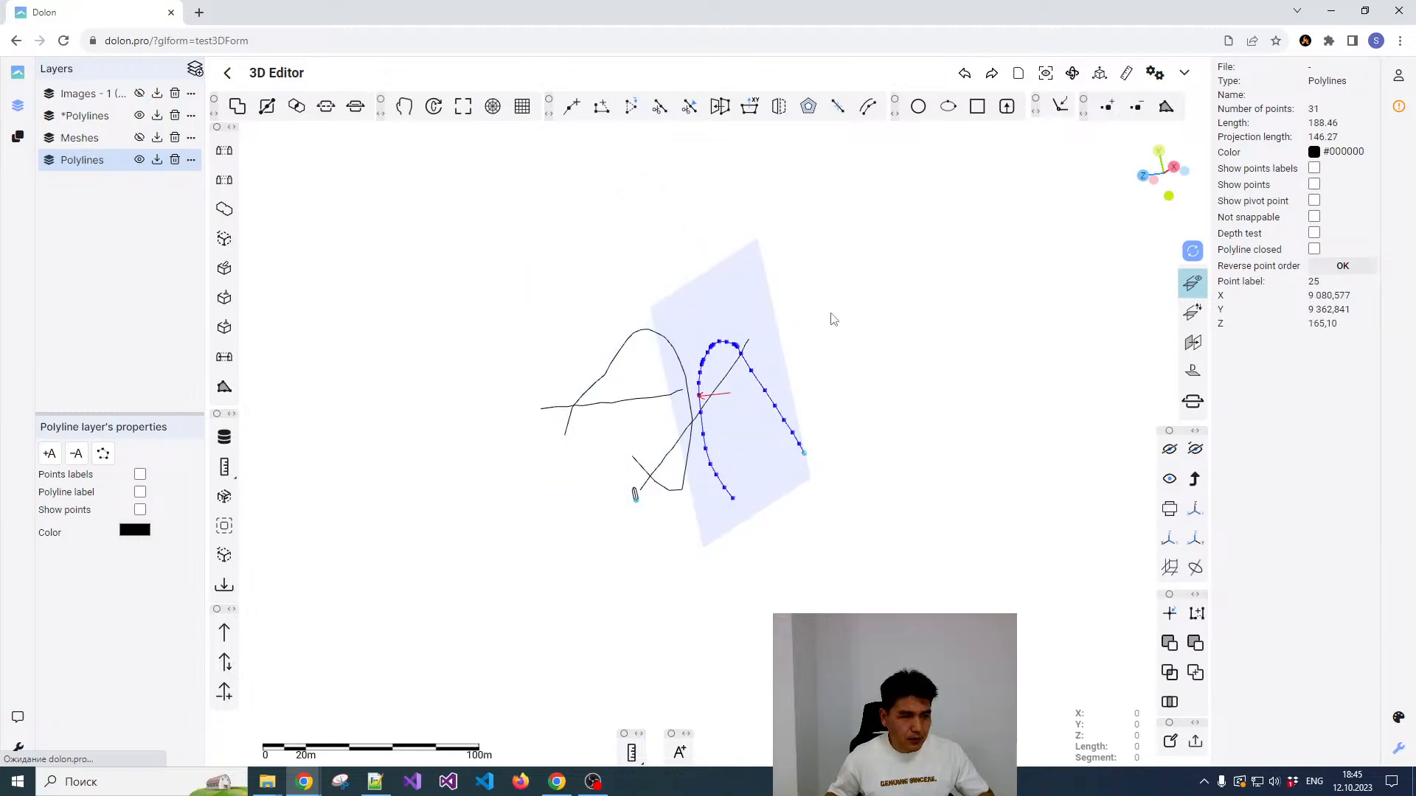
middle_drag(833, 319, 933, 224)
click(670, 443)
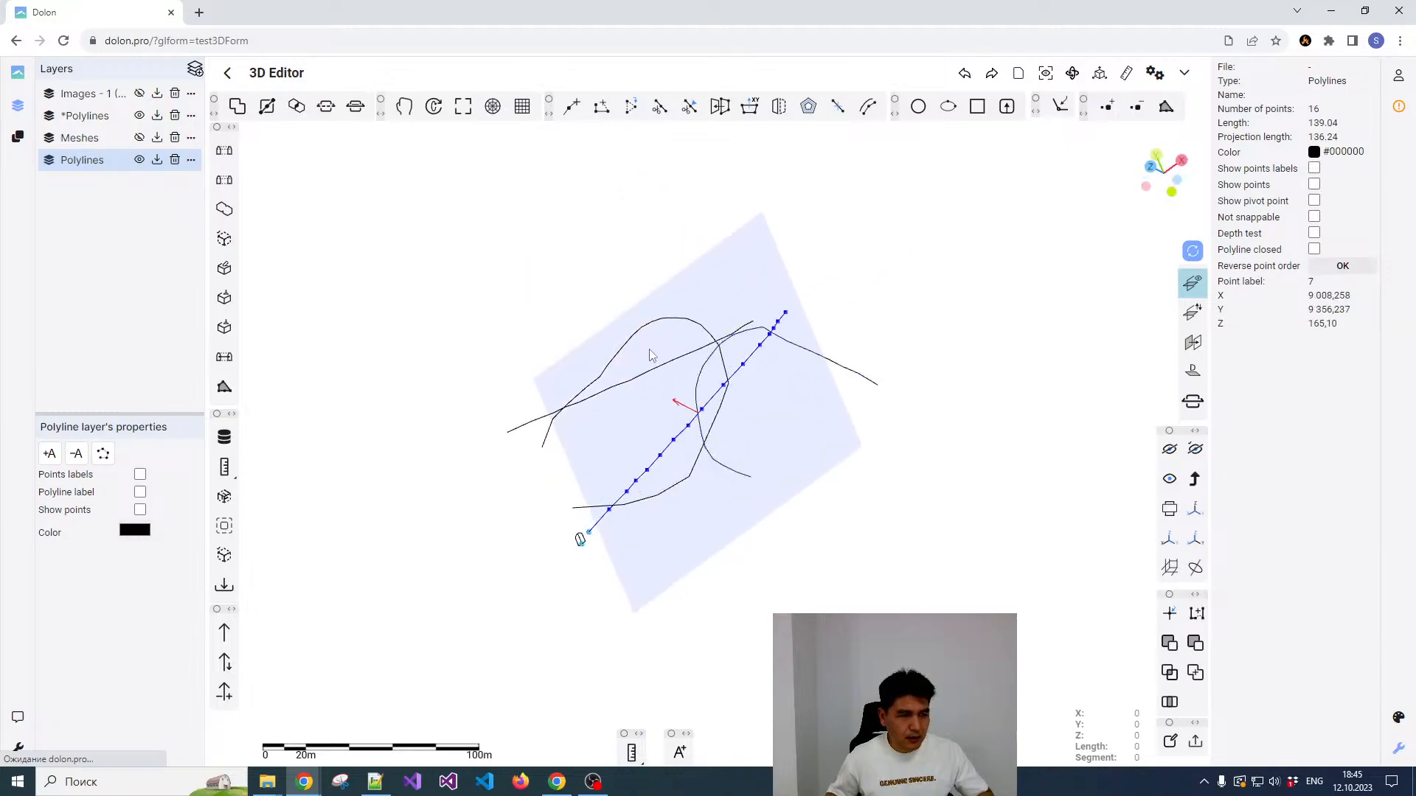
click(645, 333)
middle_drag(550, 566, 881, 382)
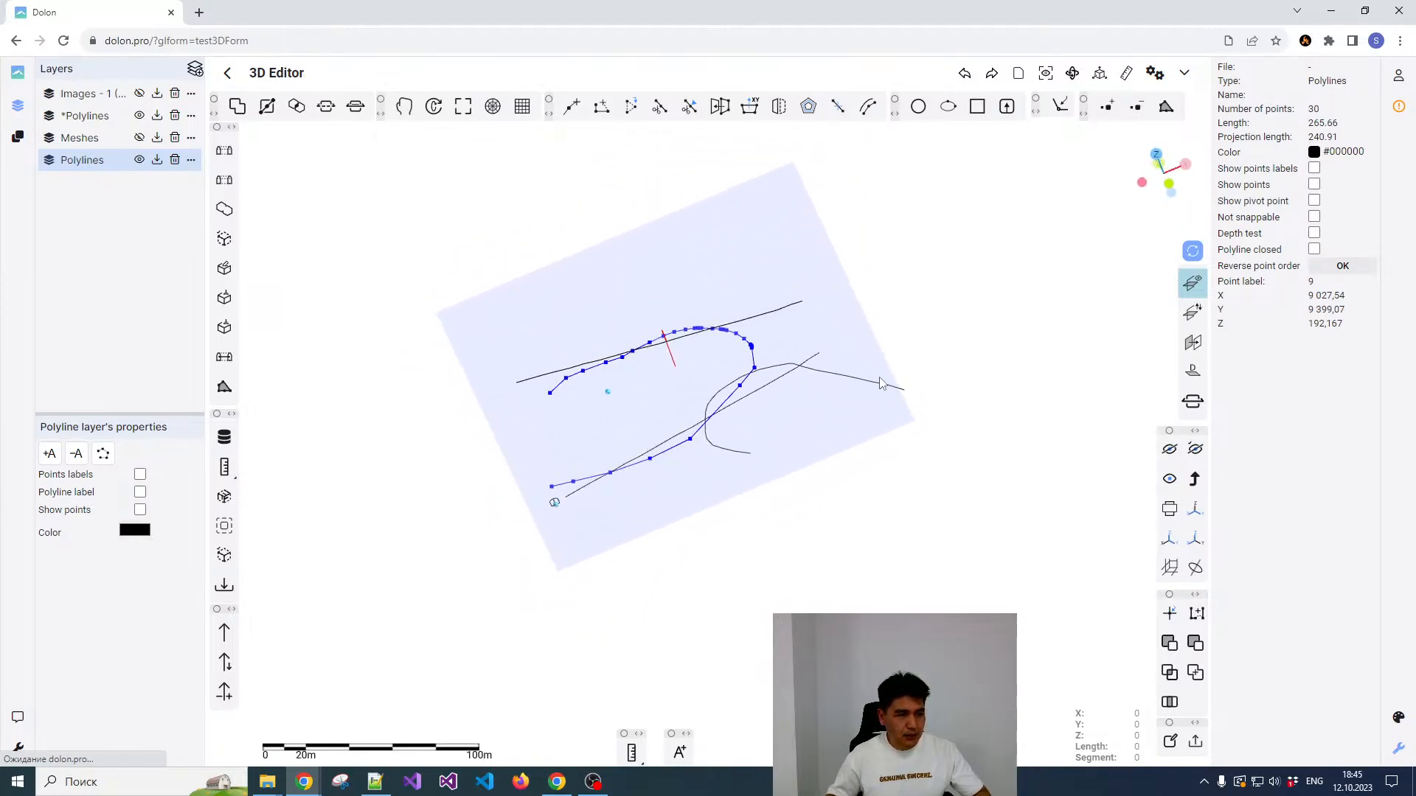
Step: Hide the reference plane and clear the ramp polyline selection
click(1186, 290)
key(Escape)
scroll(716, 420, down, 2)
scroll(730, 391, up, 3)
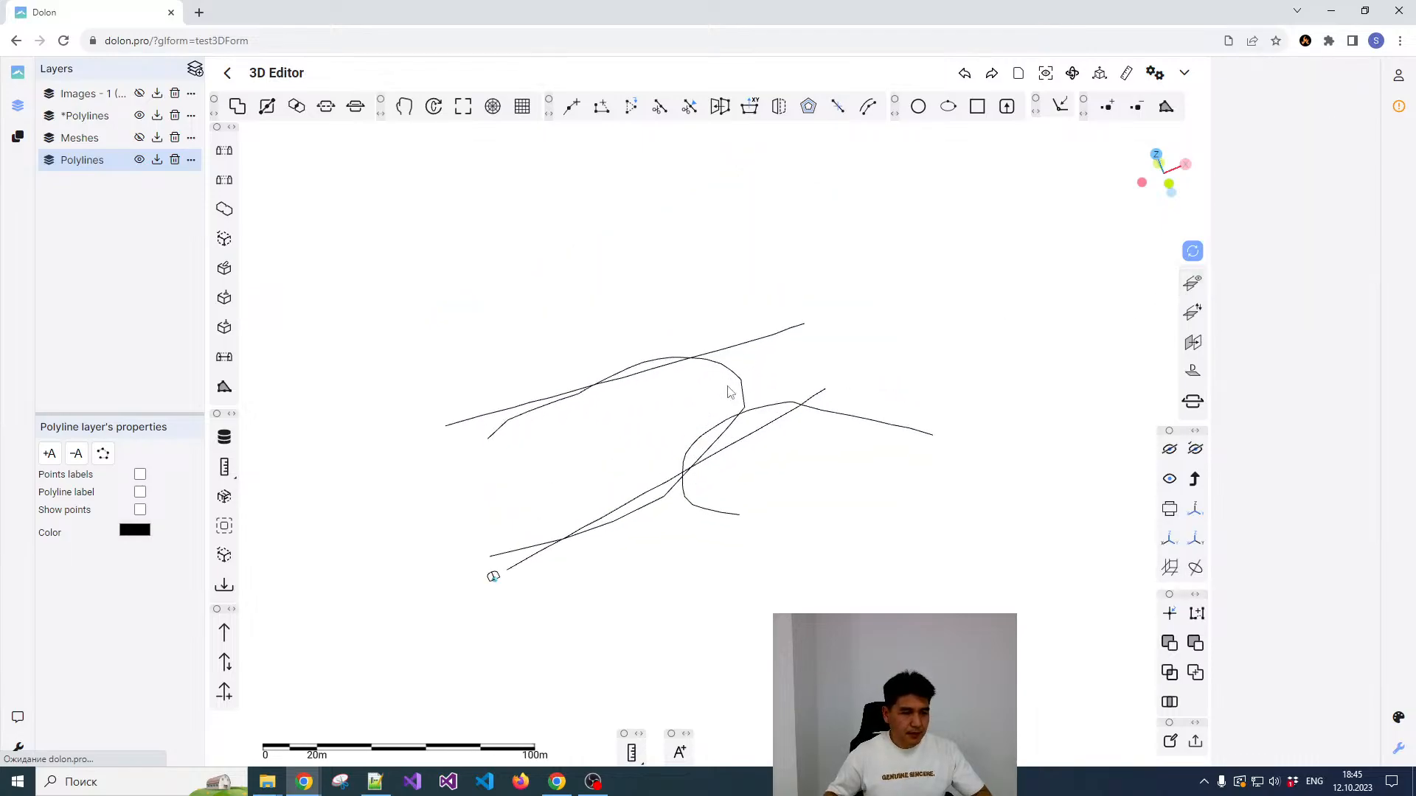
Step: Select the closed drift profile at the lower axis's end together with the extended ramp polyline
click(752, 376)
middle_drag(753, 377, 850, 448)
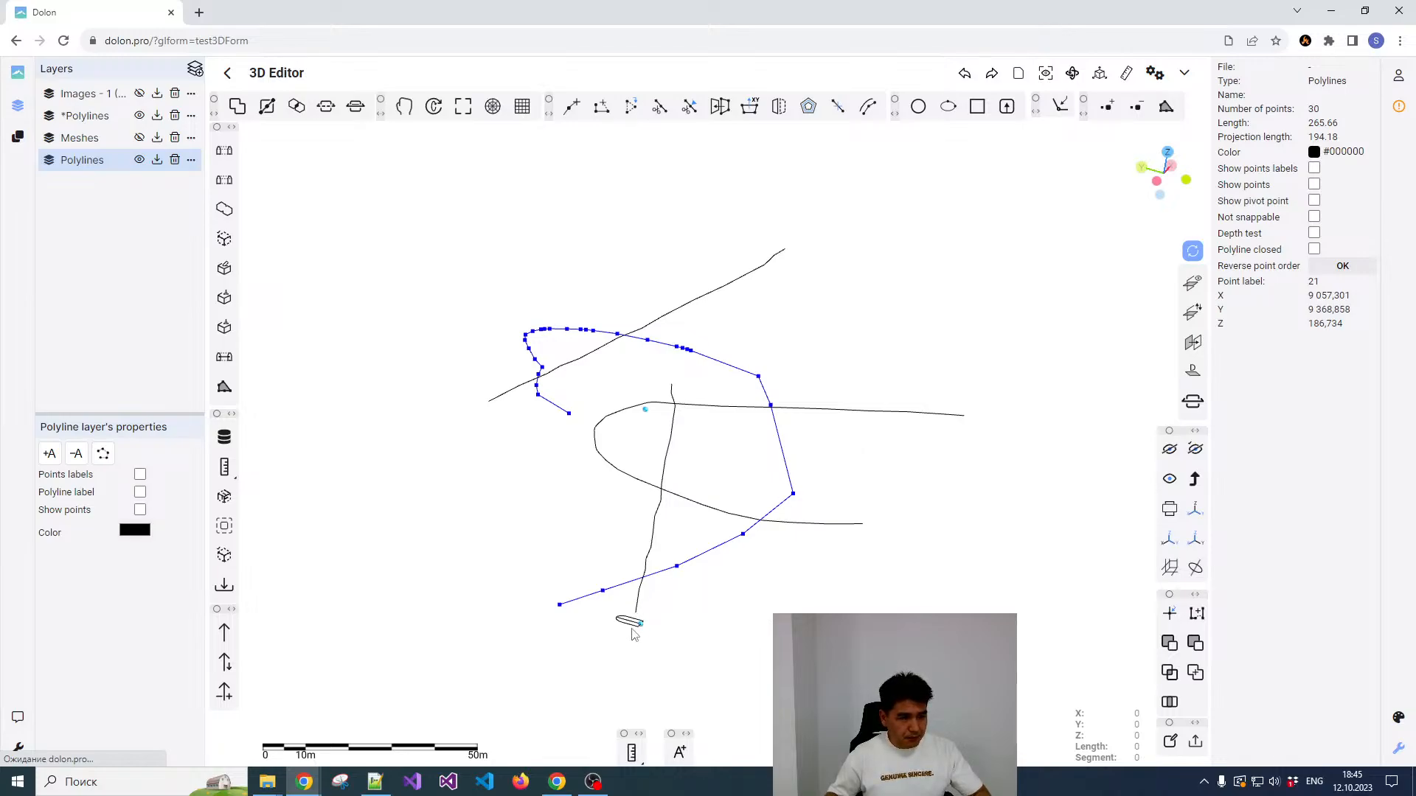
click(630, 622)
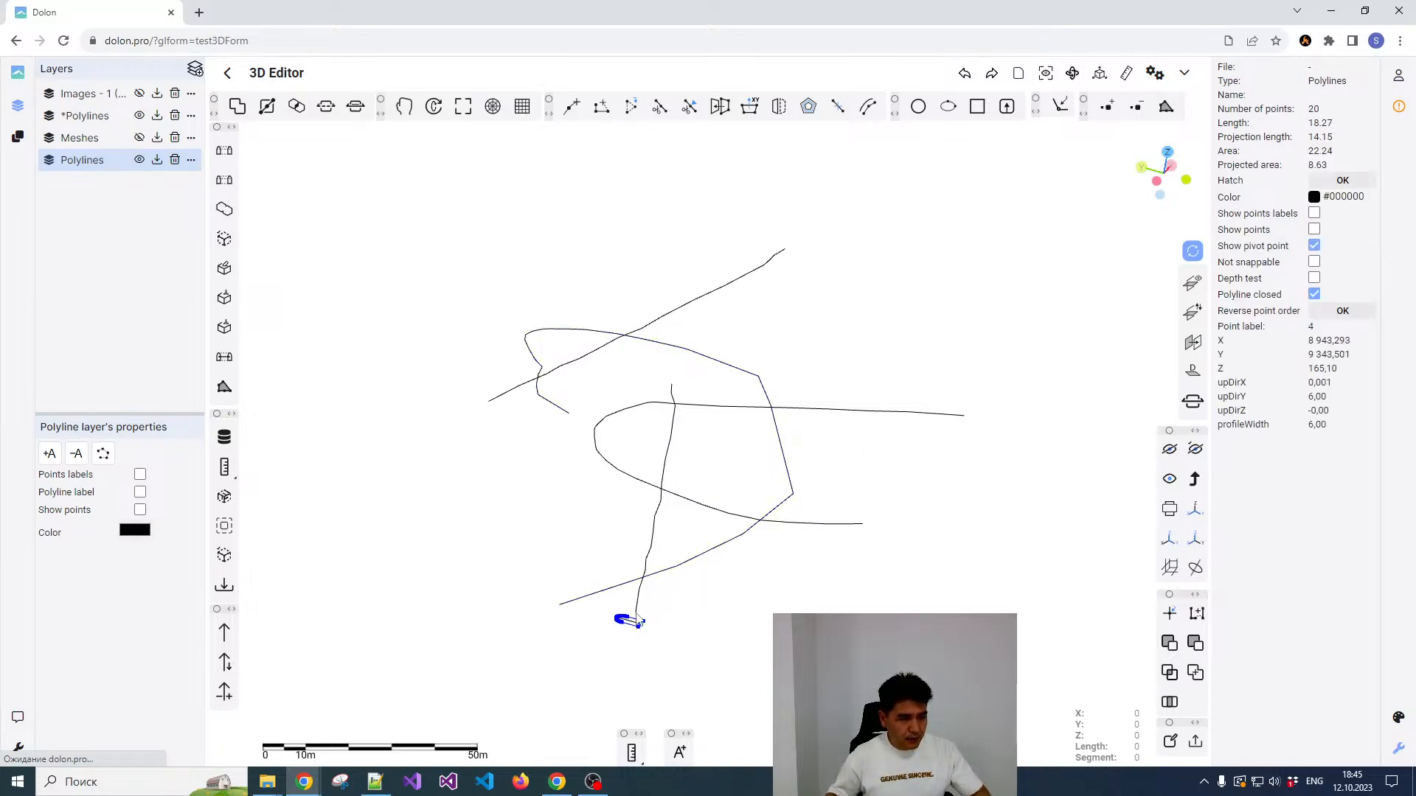
scroll(616, 598, up, 2)
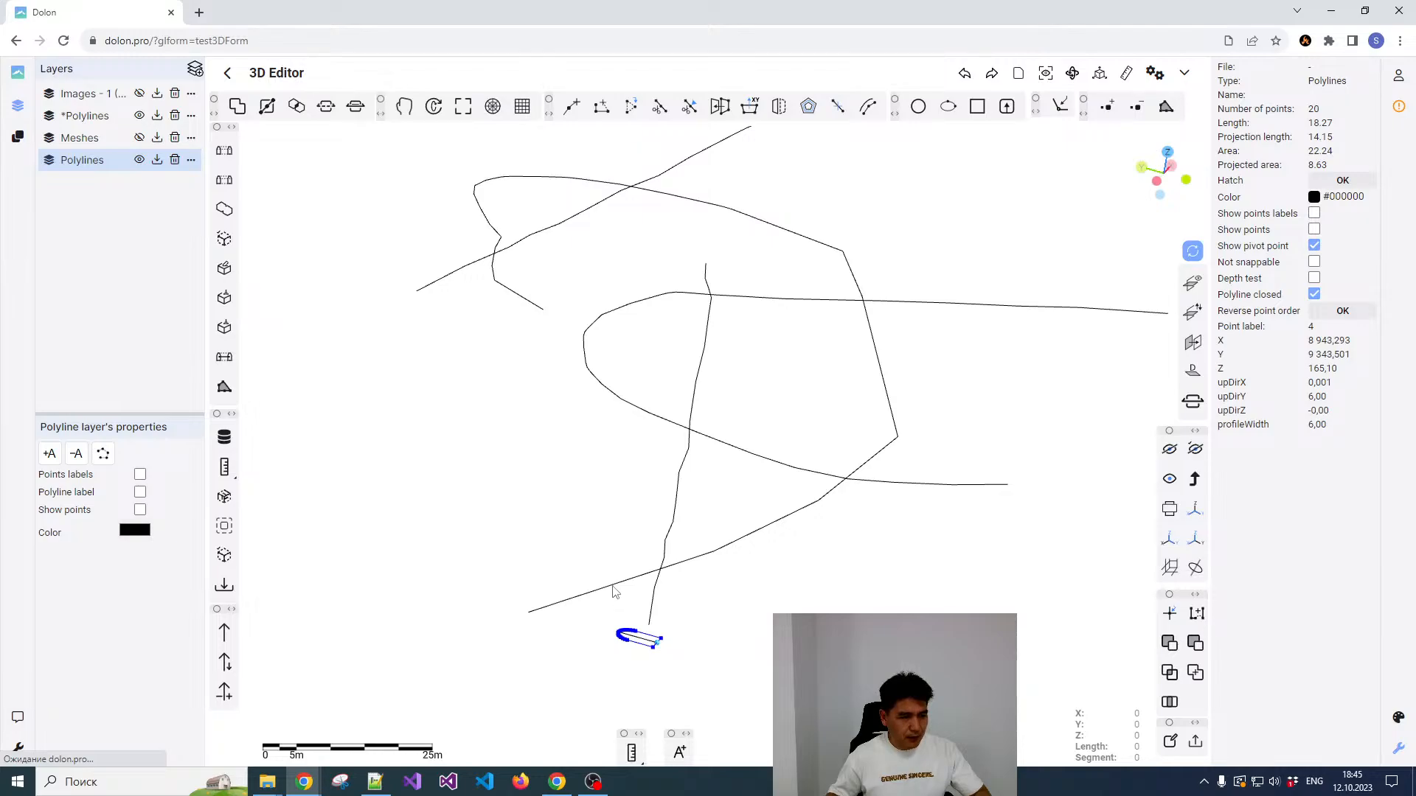
click(613, 588)
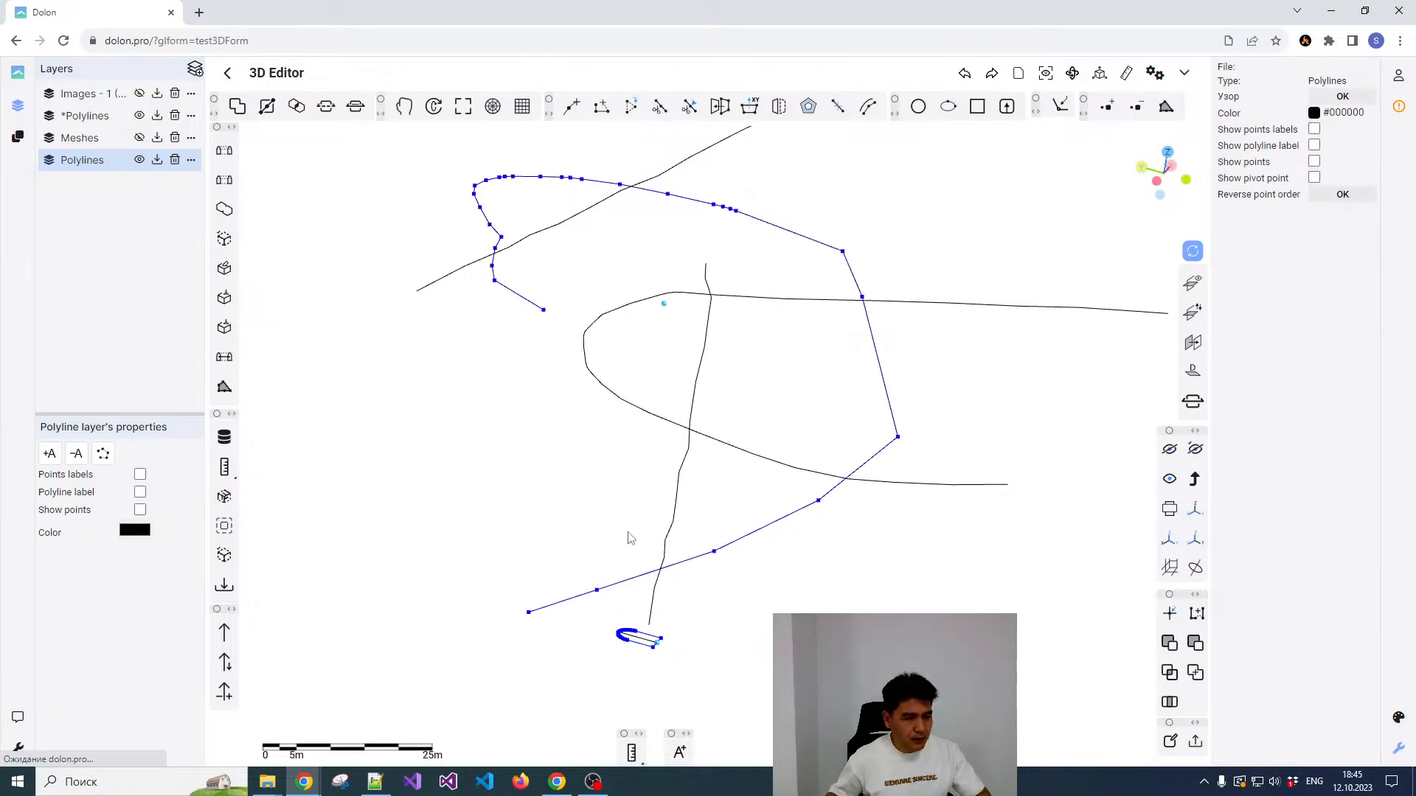
scroll(644, 543, down, 1)
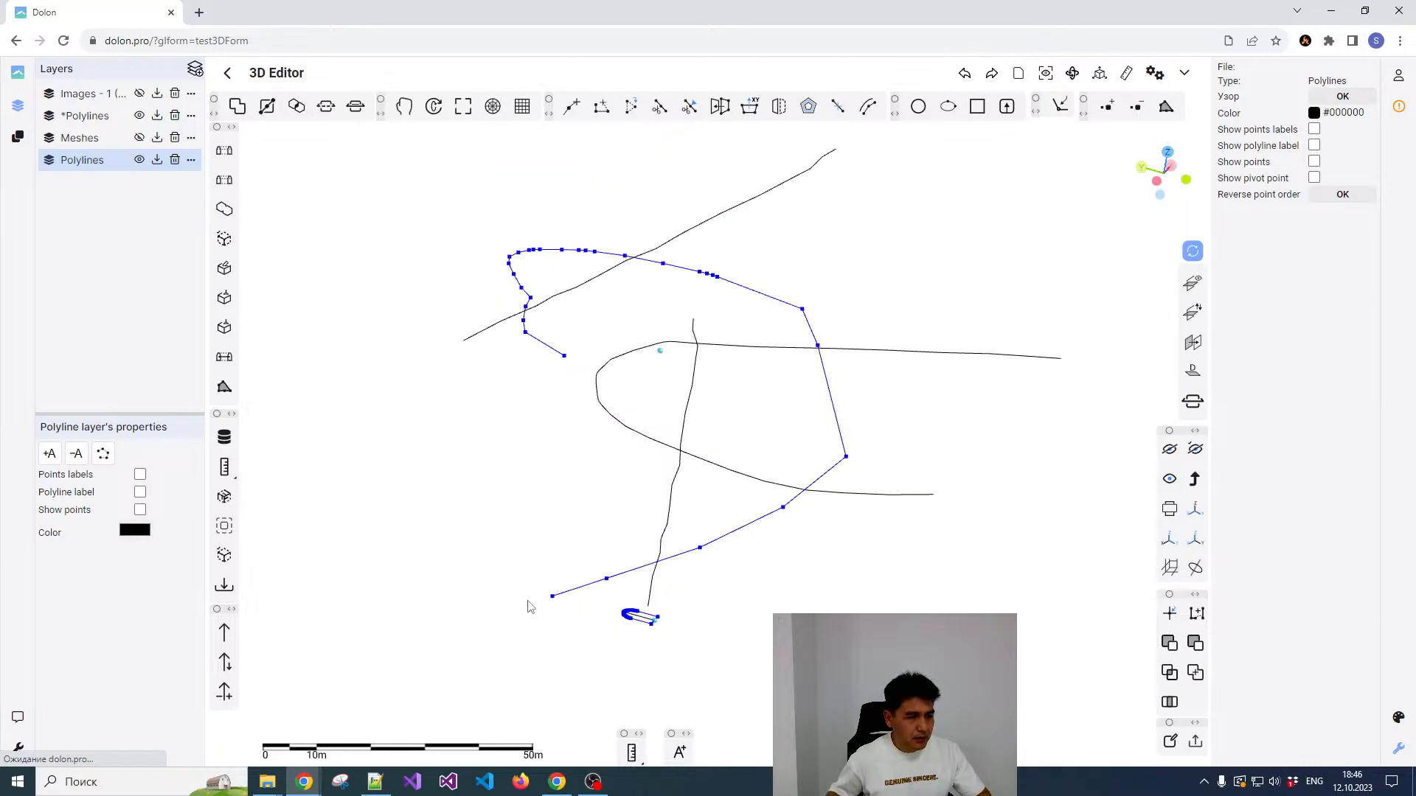
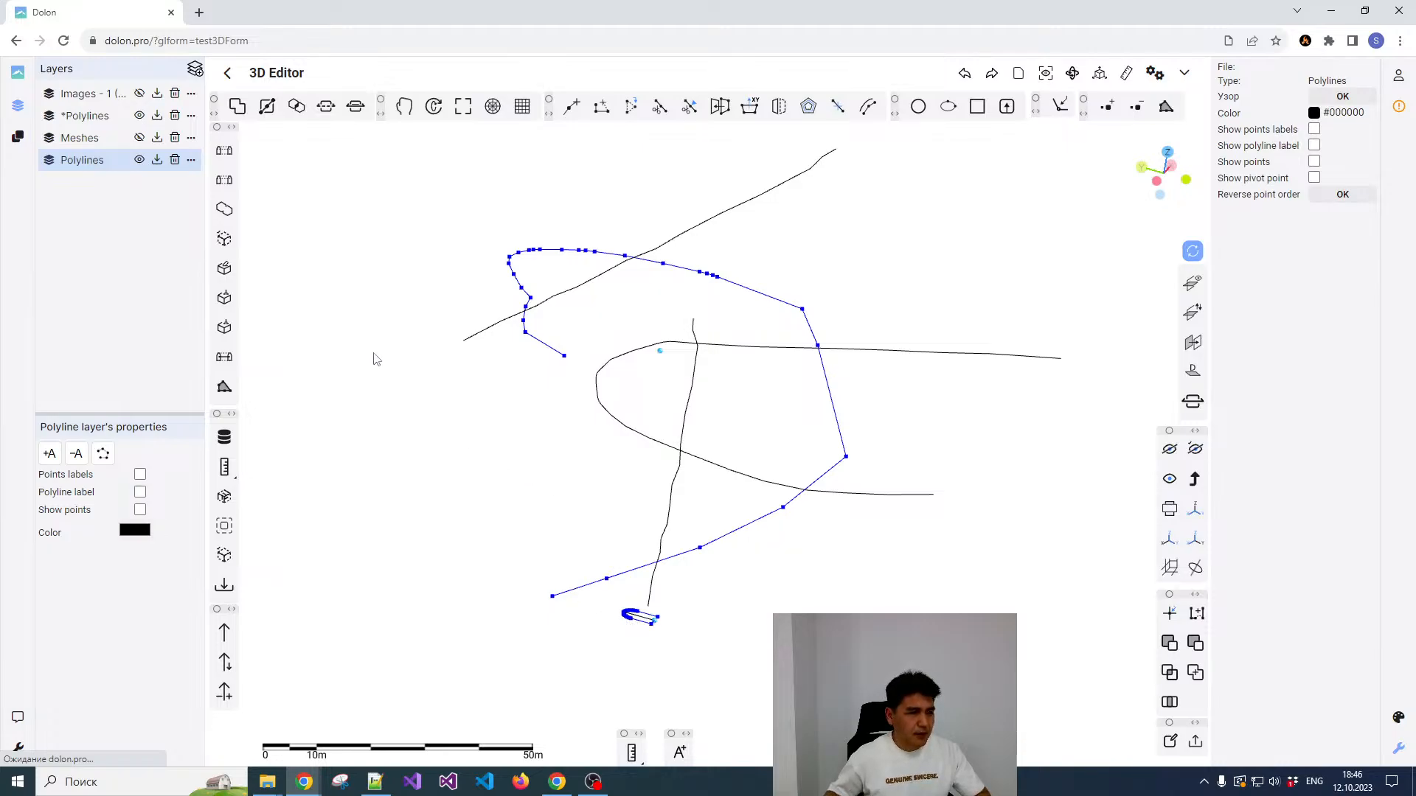
Step: Build a tunnel solid from the selected profile and ramp centreline, and show the new mesh layer
click(223, 362)
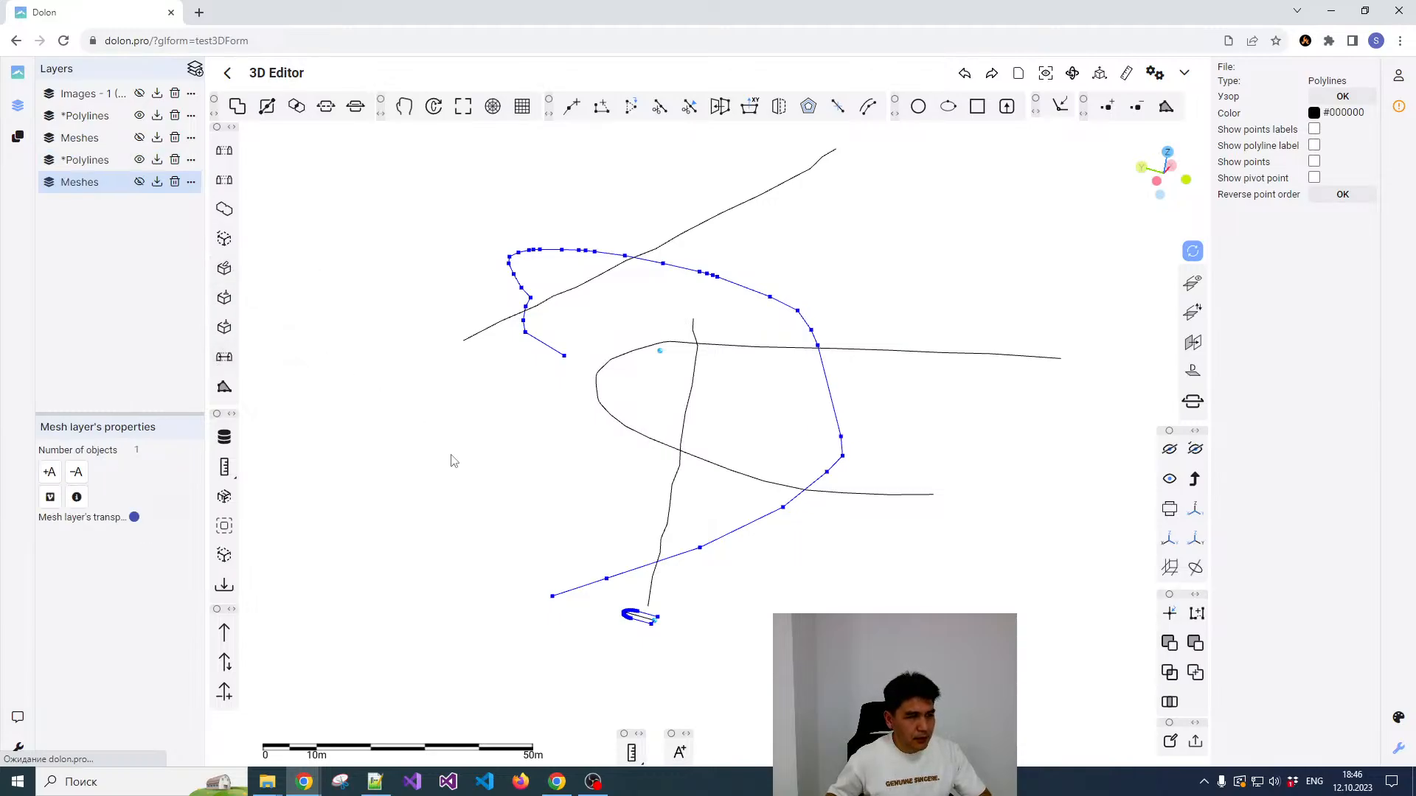
click(139, 182)
scroll(599, 518, down, 3)
scroll(623, 551, up, 3)
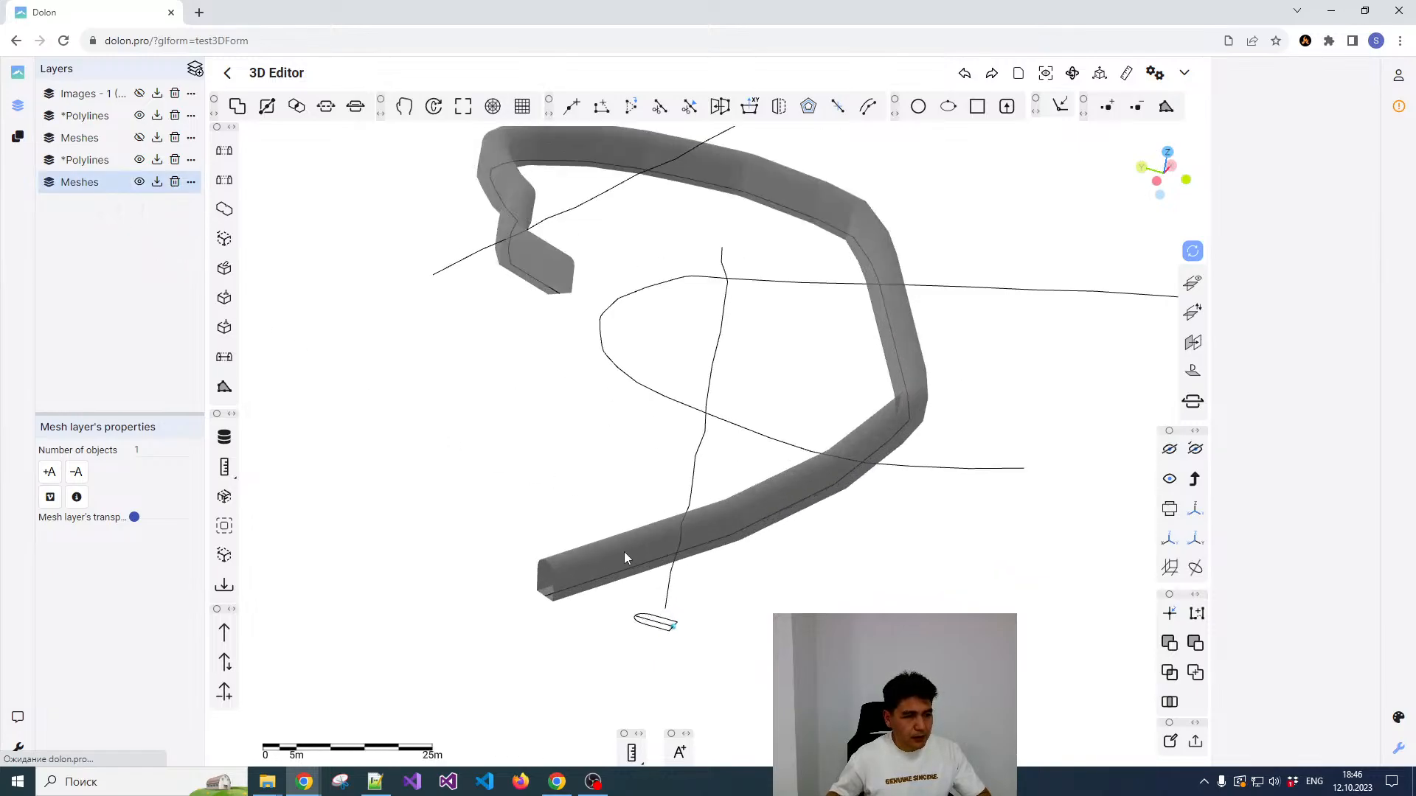
Step: Examine the ramp tunnel mesh from several angles, including its slope and its position relative to the drift axes
drag(624, 552, 775, 568)
click(771, 537)
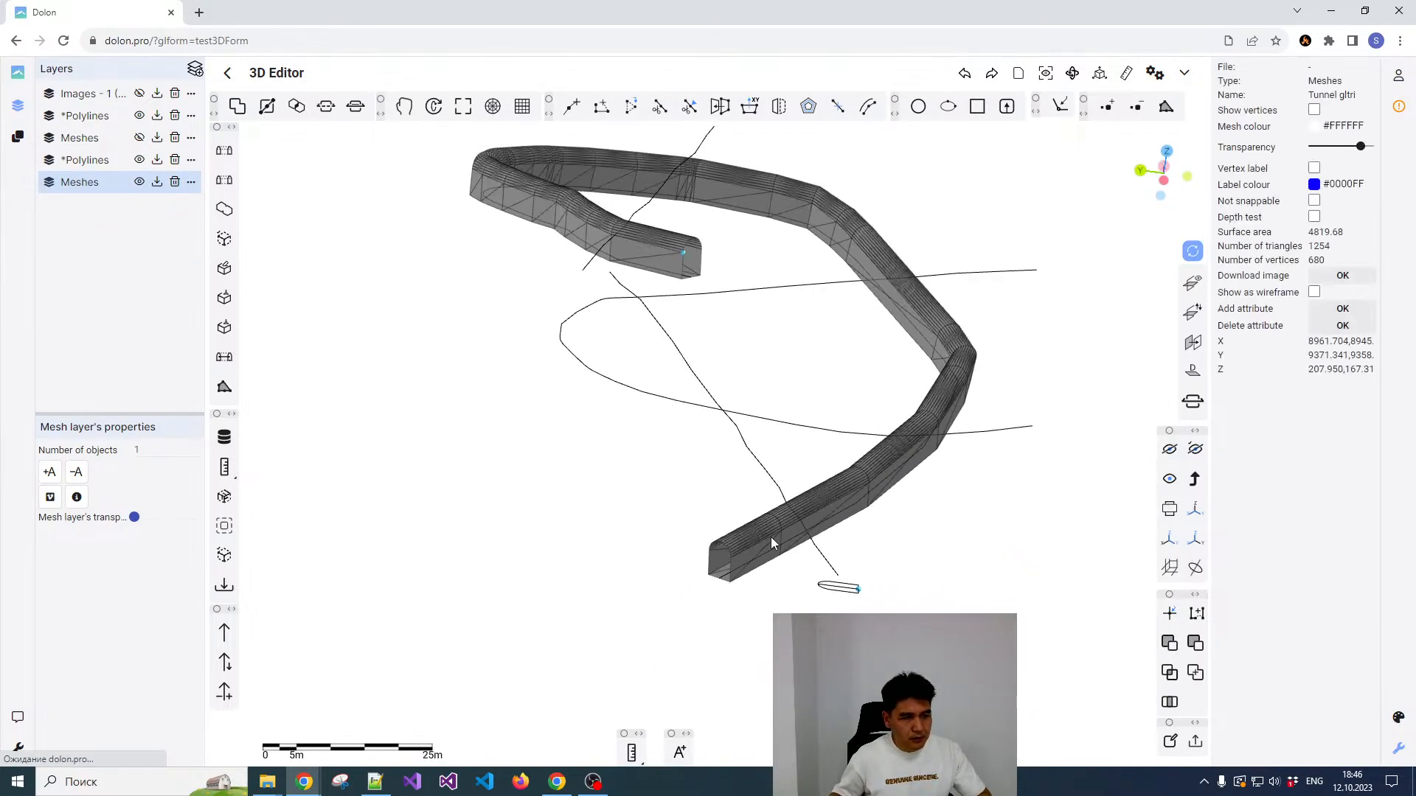
drag(927, 502, 904, 413)
scroll(894, 450, down, 3)
scroll(894, 450, up, 2)
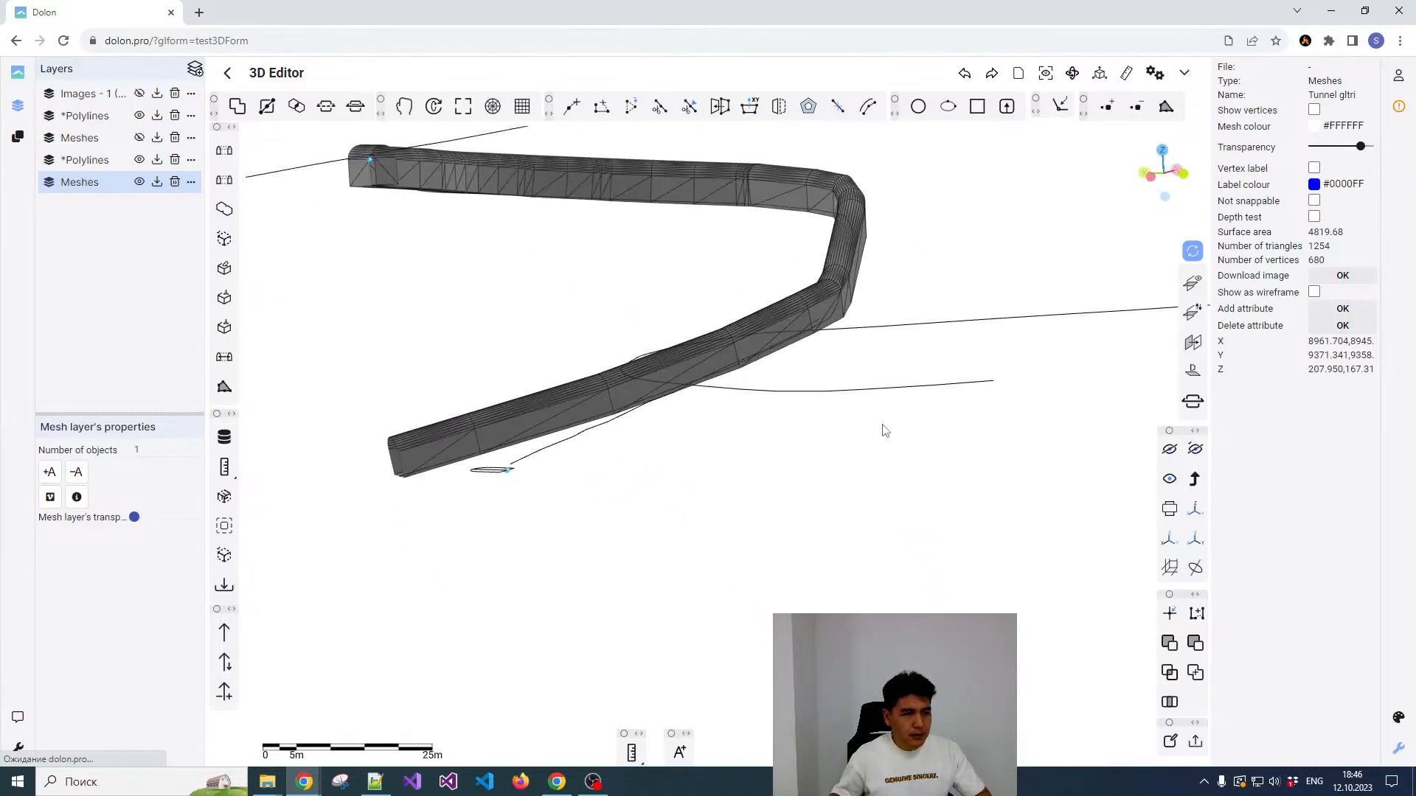
scroll(884, 430, down, 3)
drag(920, 360, 680, 366)
click(680, 365)
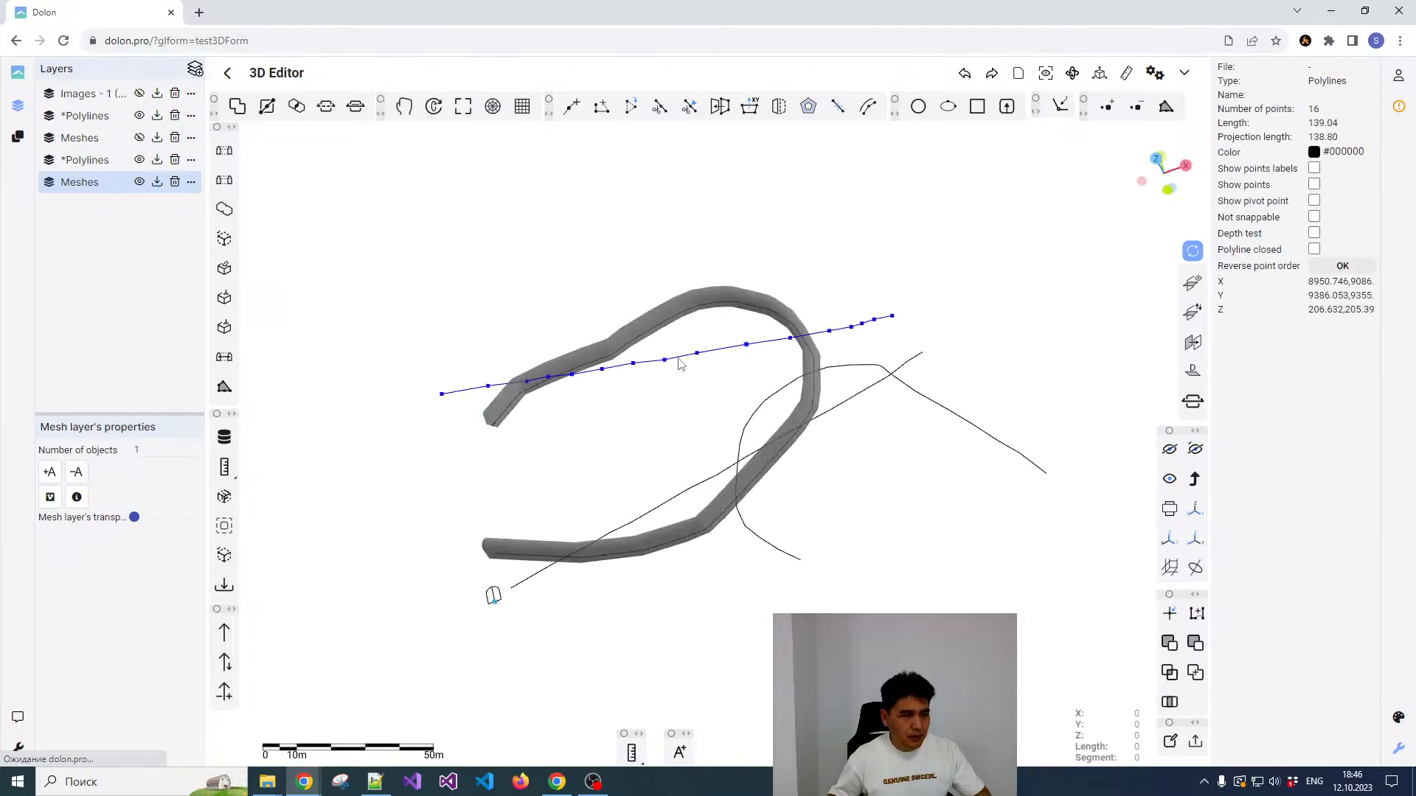
right_click(610, 351)
scroll(564, 434, up, 1)
click(558, 386)
scroll(568, 391, up, 2)
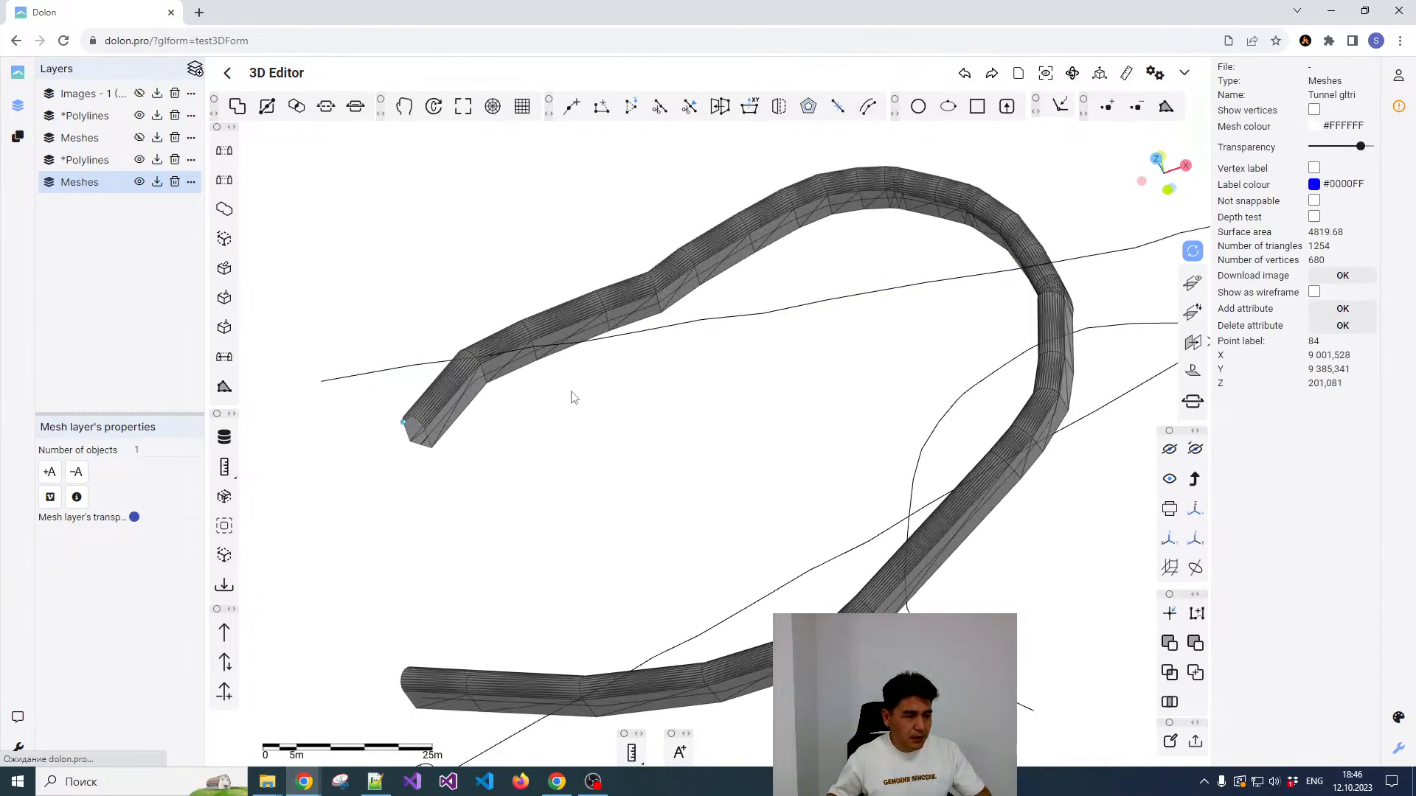
scroll(573, 399, down, 2)
scroll(571, 411, up, 2)
drag(569, 413, 623, 302)
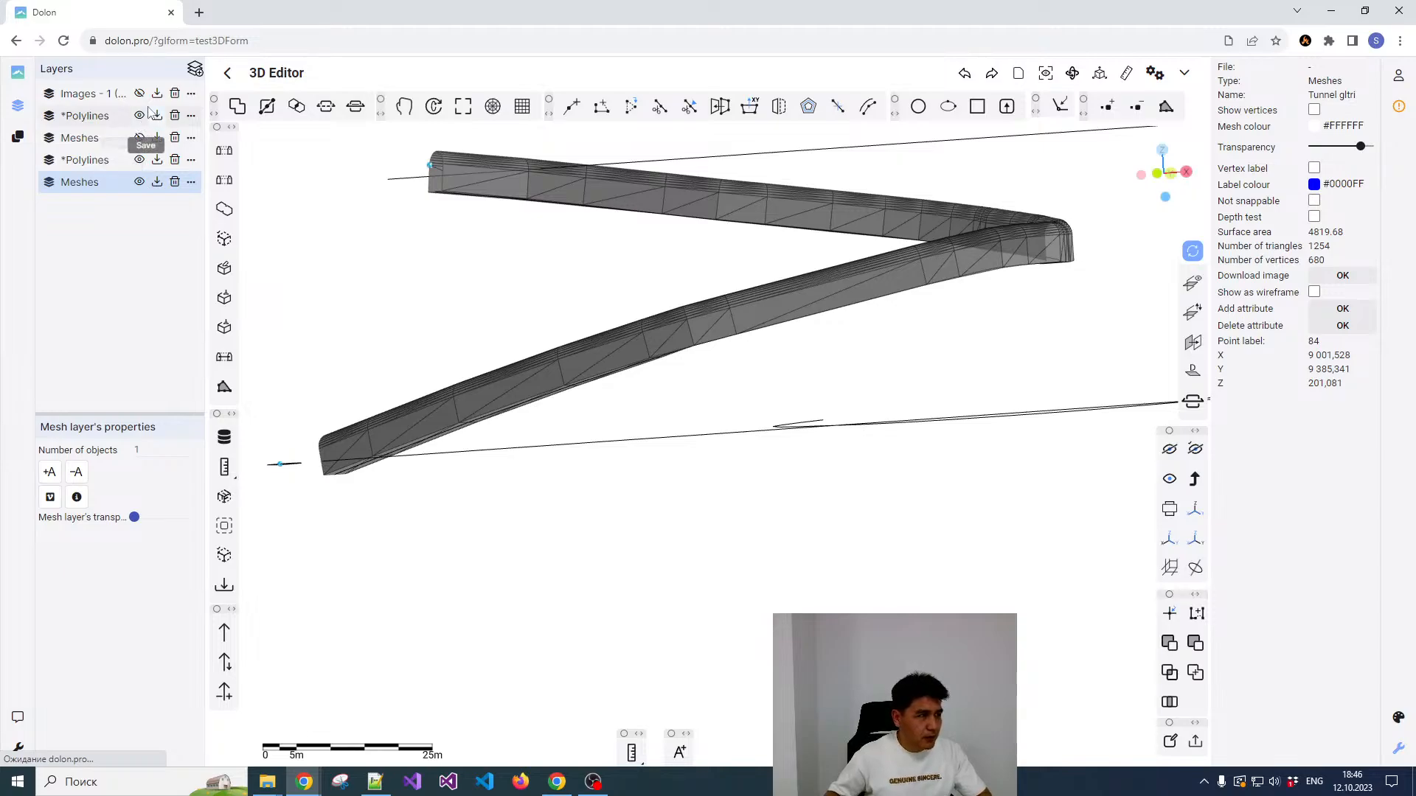
Step: Show the existing drift mesh layer together with the ramp tunnel
click(138, 137)
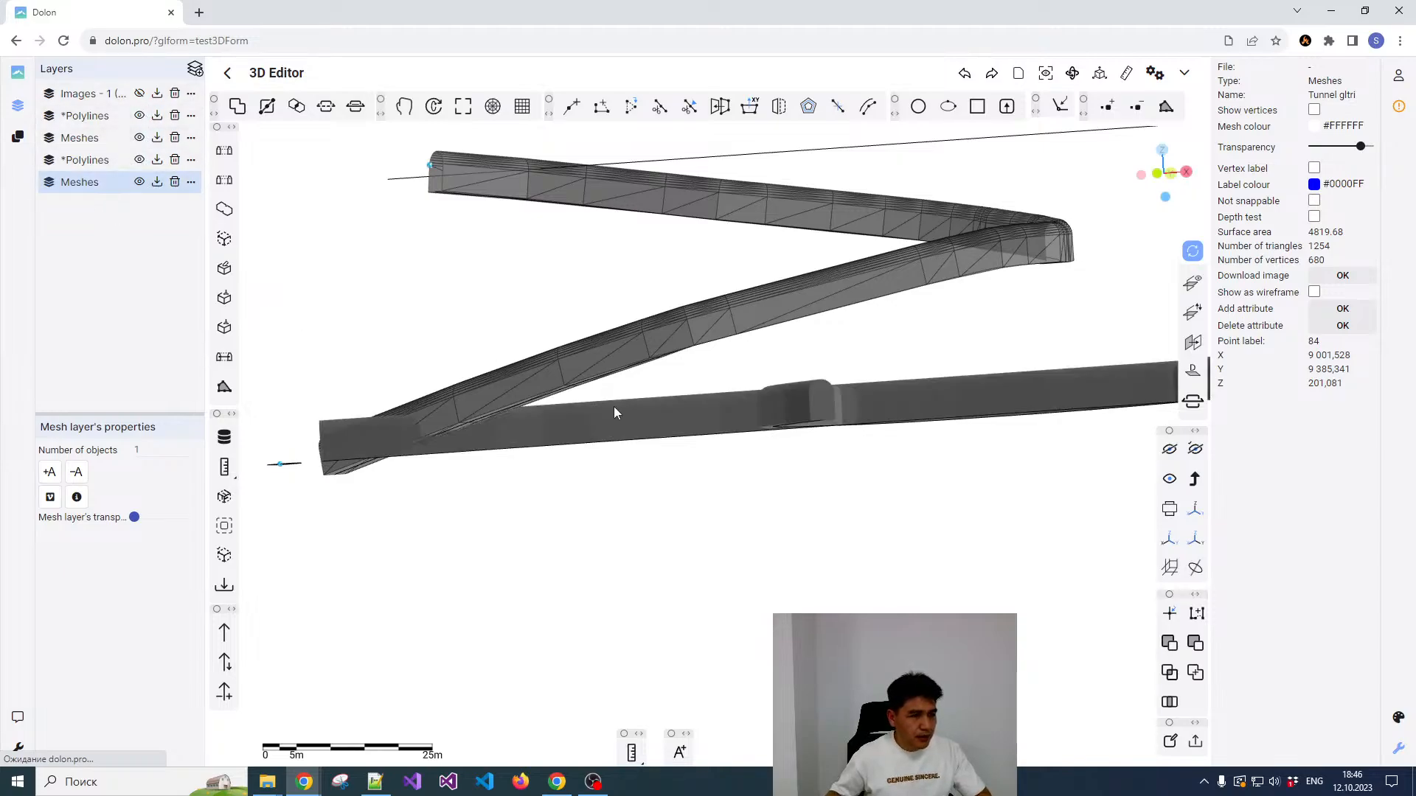
drag(613, 406, 600, 299)
scroll(633, 405, down, 3)
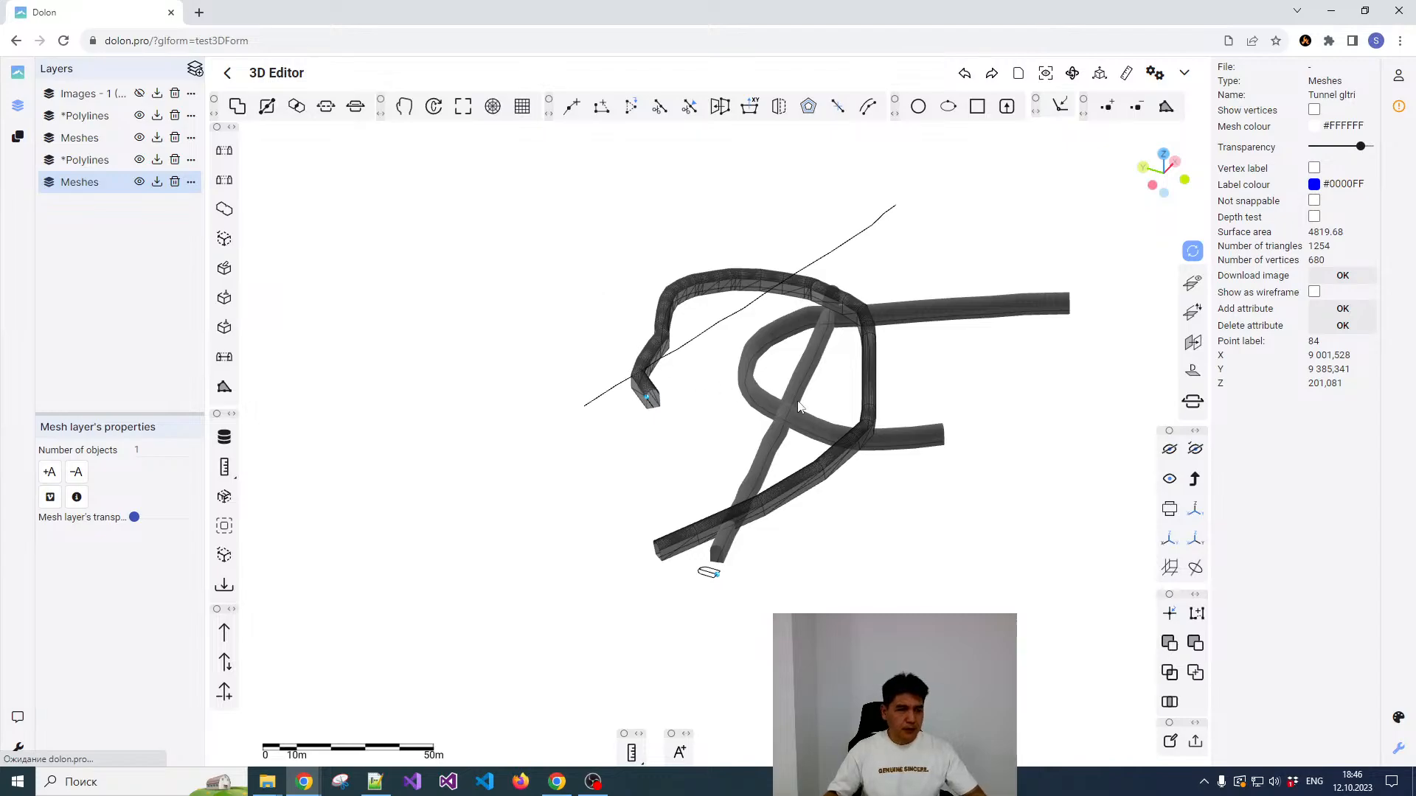
drag(799, 406, 873, 368)
Step: Examine from above and from the side where the ramp tunnel crosses the lower drift mesh
click(1164, 157)
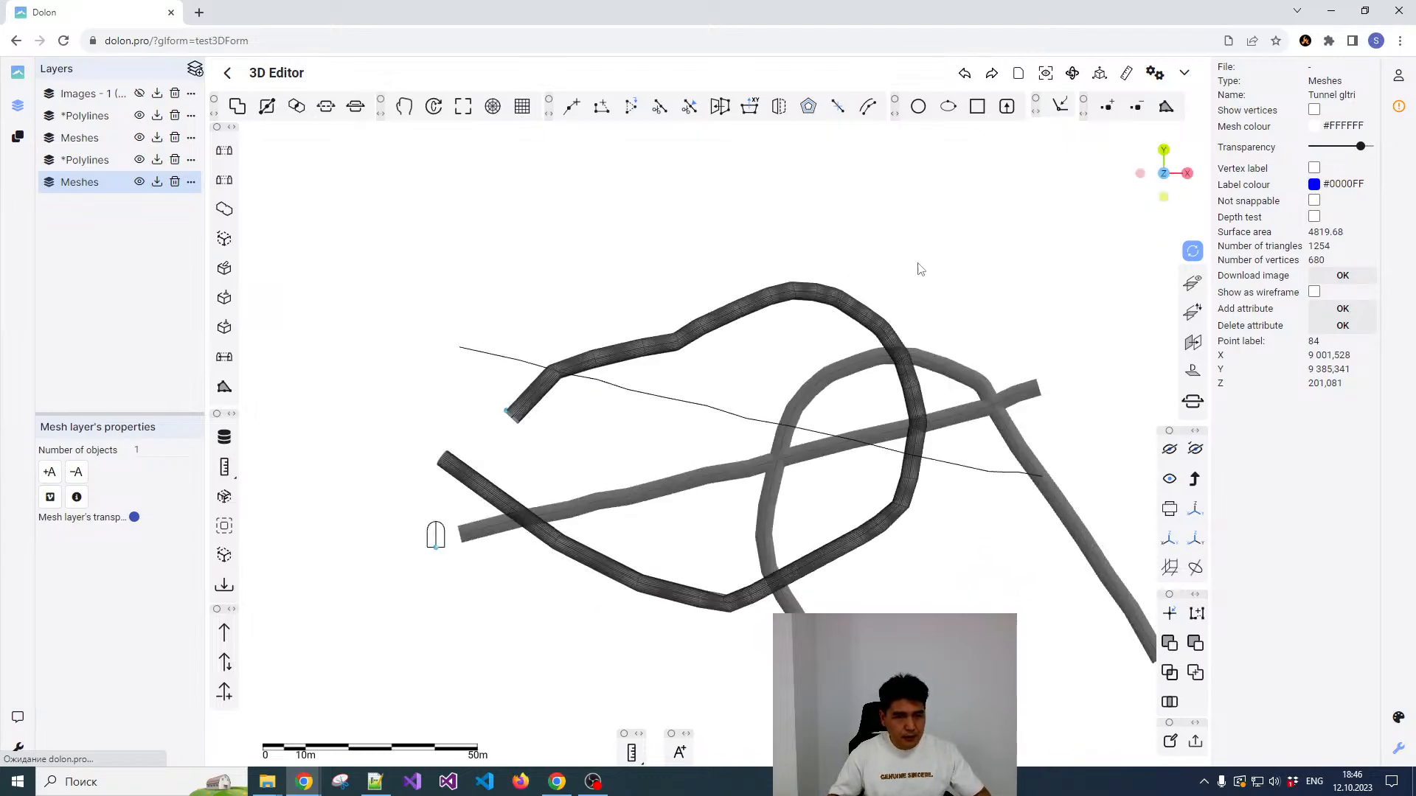
scroll(674, 423, down, 3)
right_drag(688, 445, 783, 398)
scroll(702, 451, down, 1)
scroll(705, 451, up, 7)
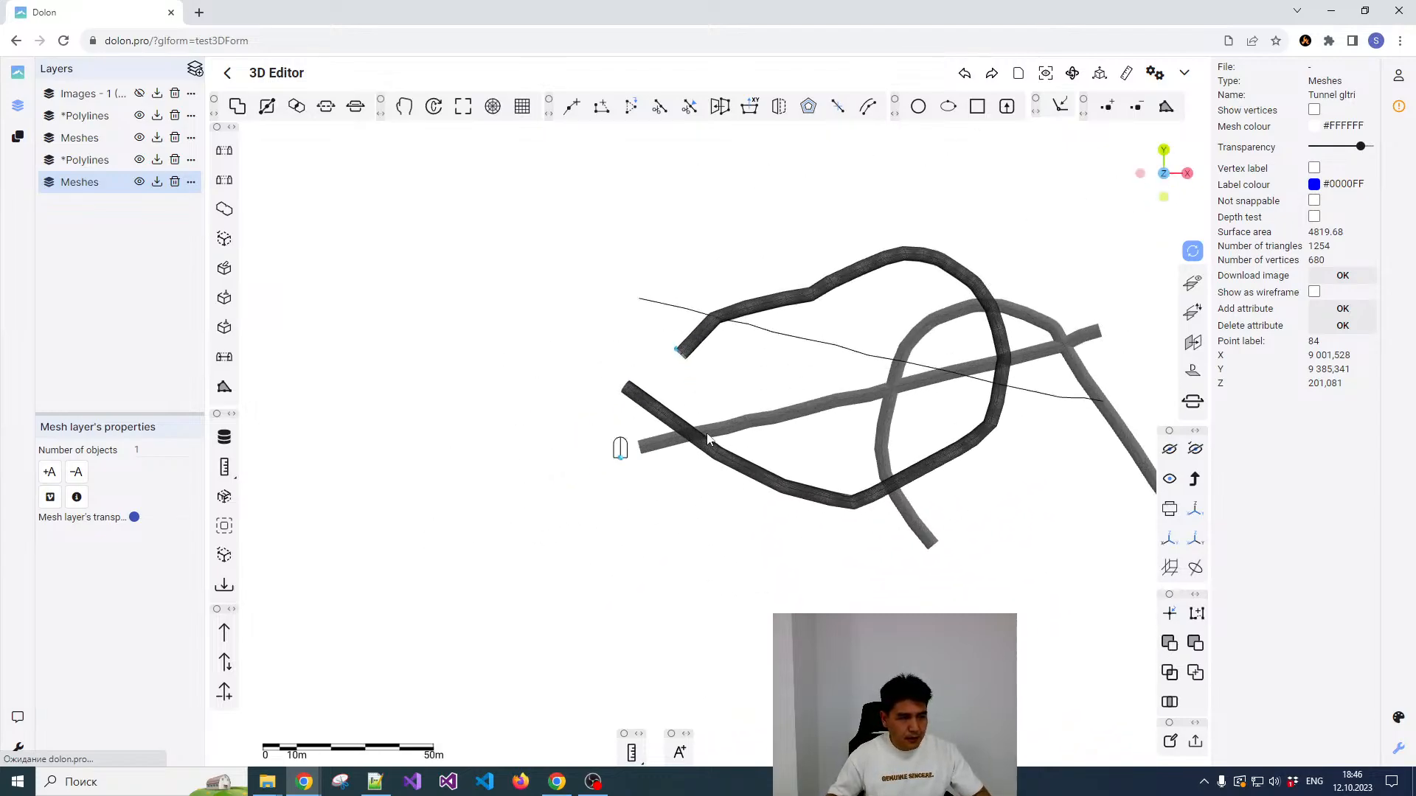
scroll(688, 451, up, 5)
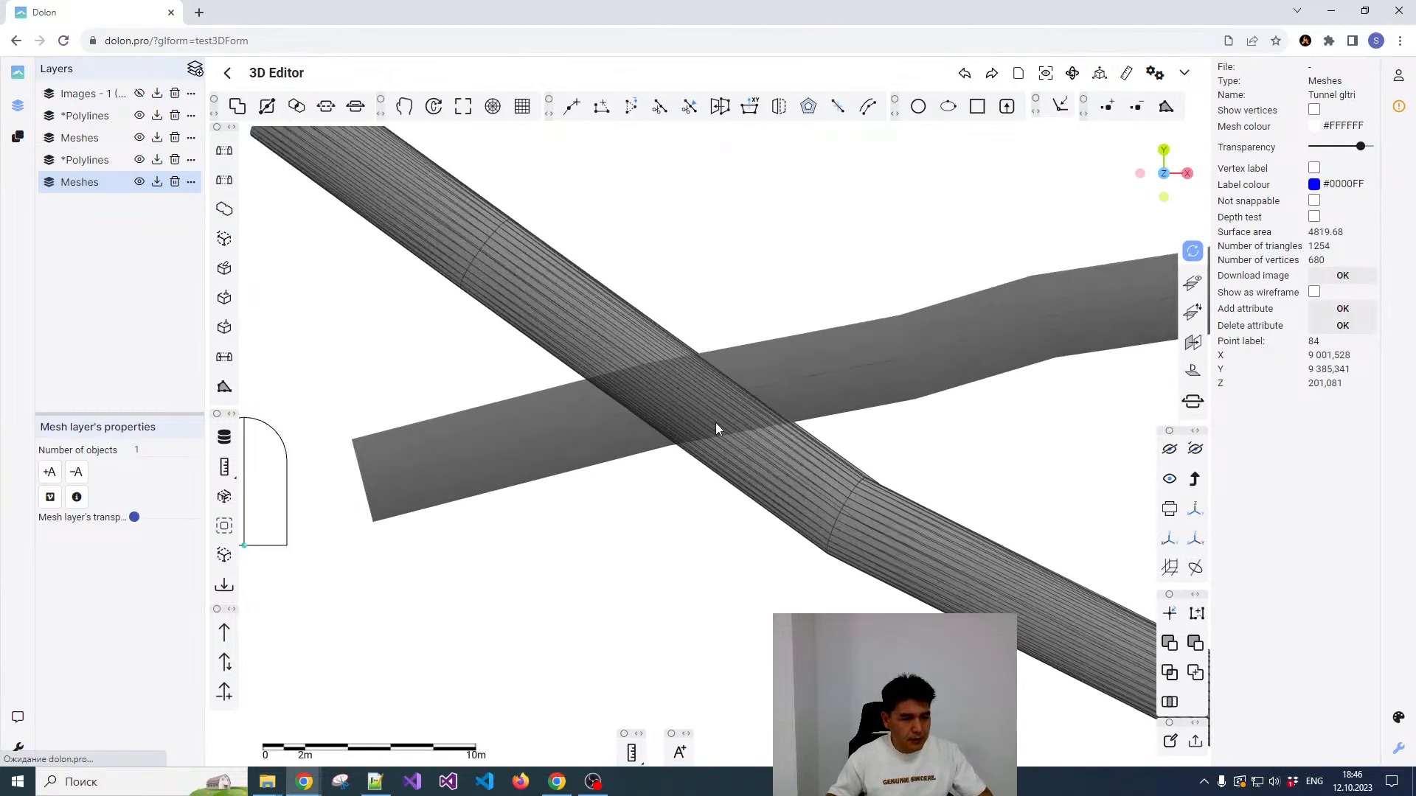
drag(716, 423, 748, 306)
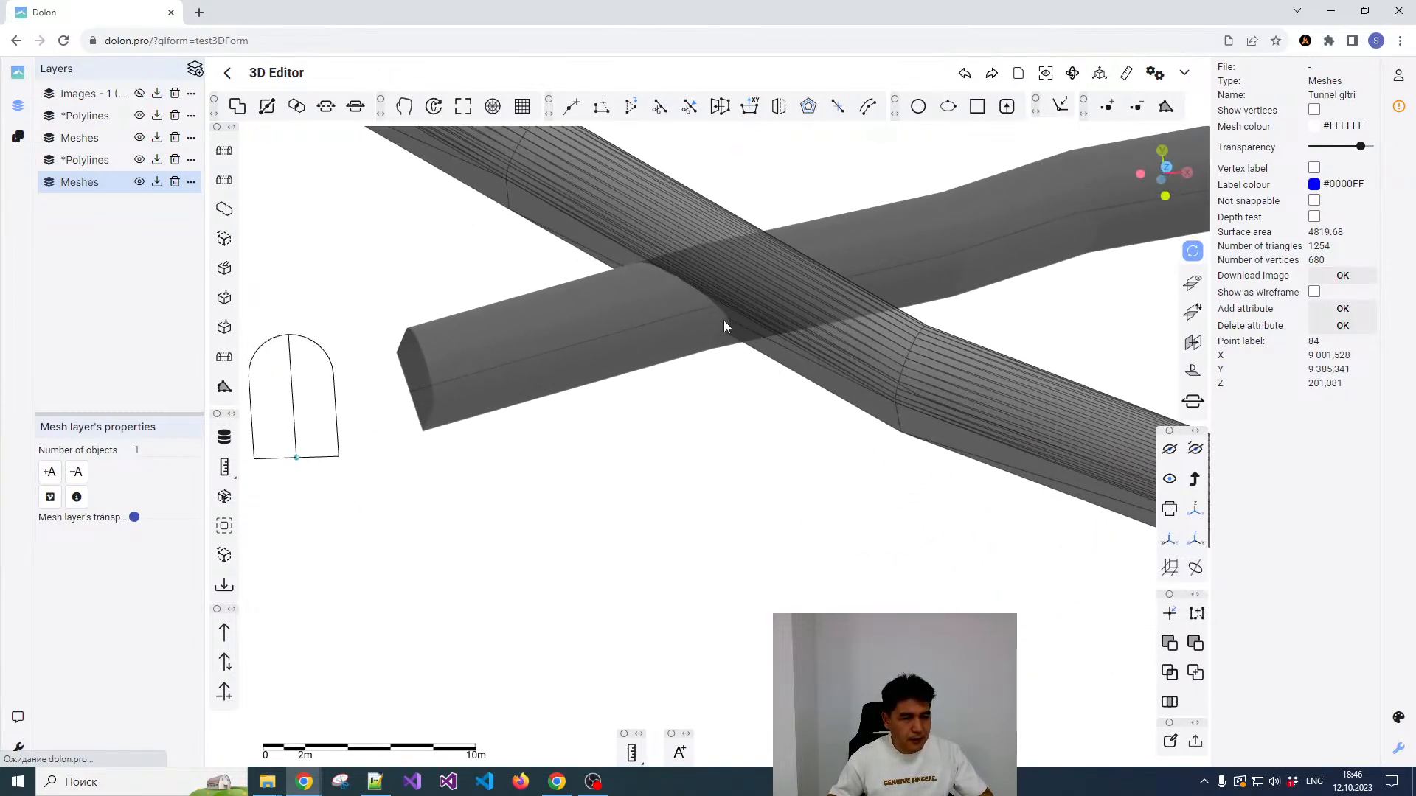
scroll(724, 320, down, 3)
drag(721, 357, 724, 267)
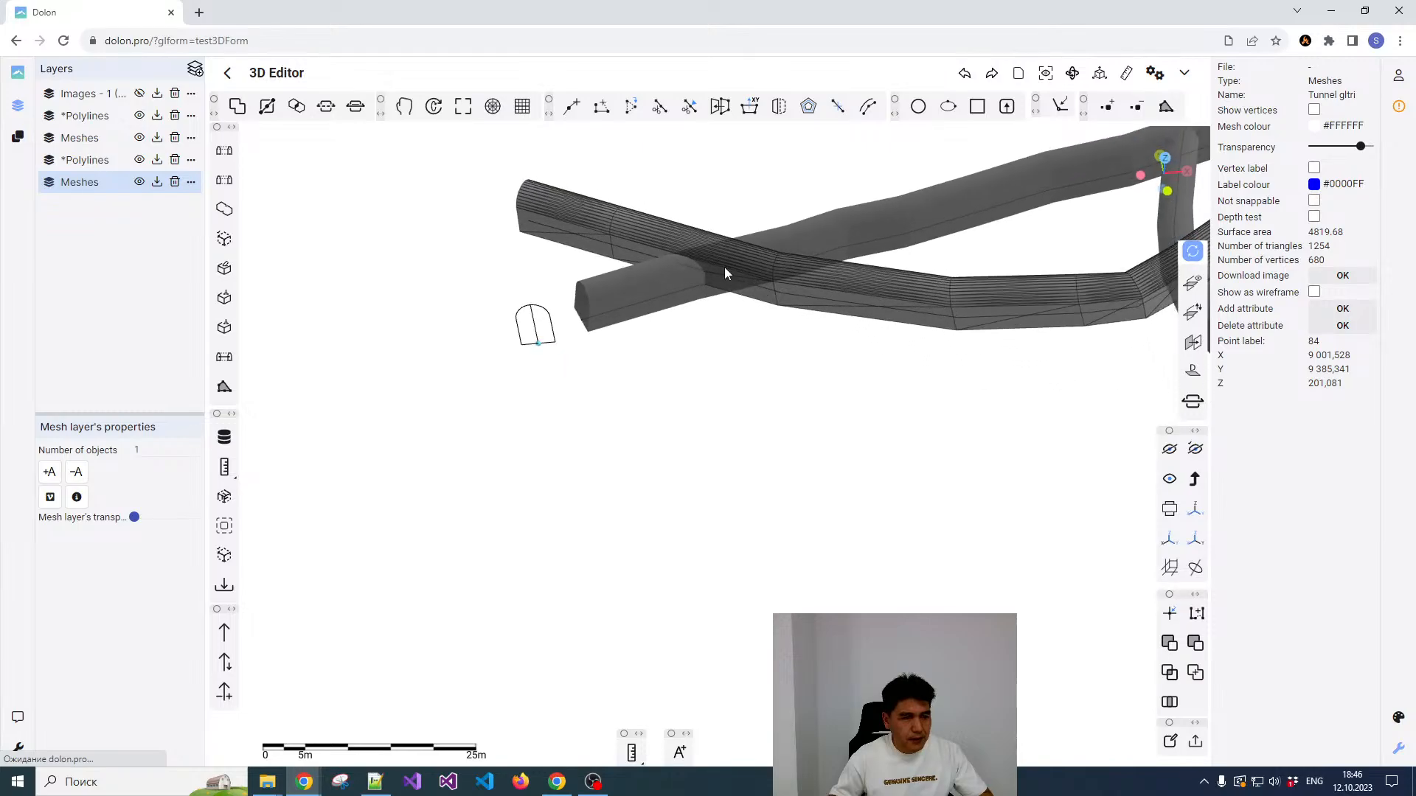
scroll(725, 267, up, 3)
right_click(727, 267)
click(660, 317)
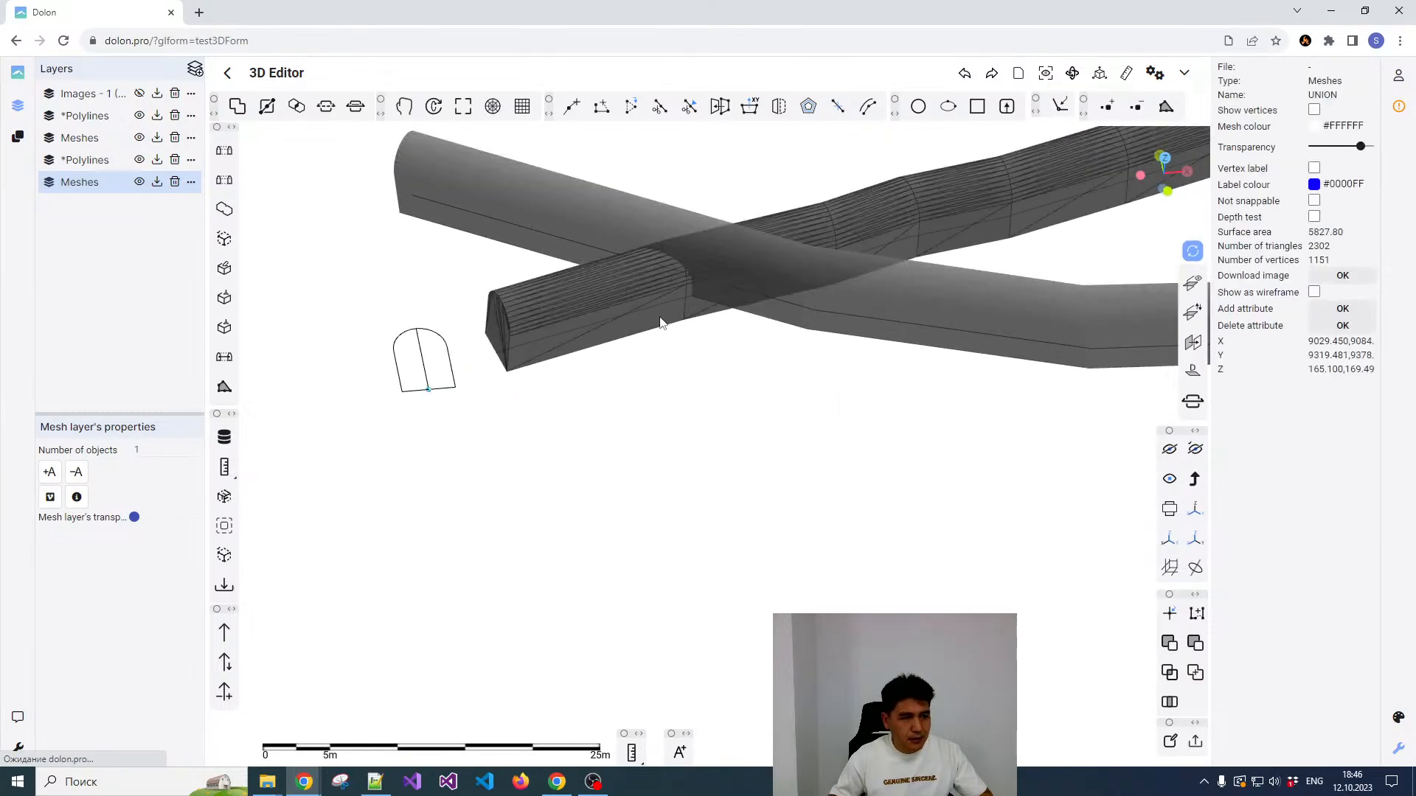
scroll(708, 381, up, 2)
right_drag(708, 381, 721, 476)
drag(732, 388, 730, 418)
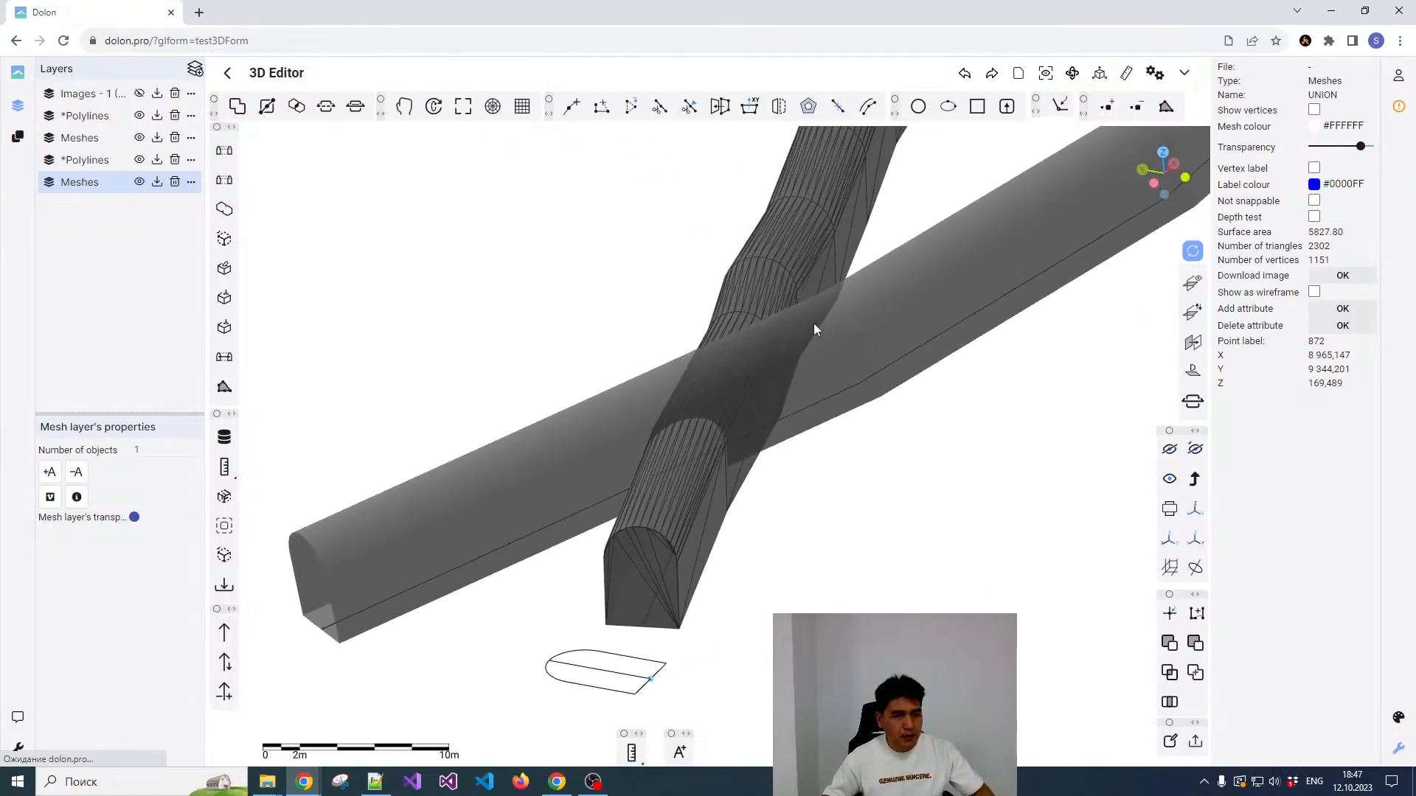
scroll(772, 366, down, 5)
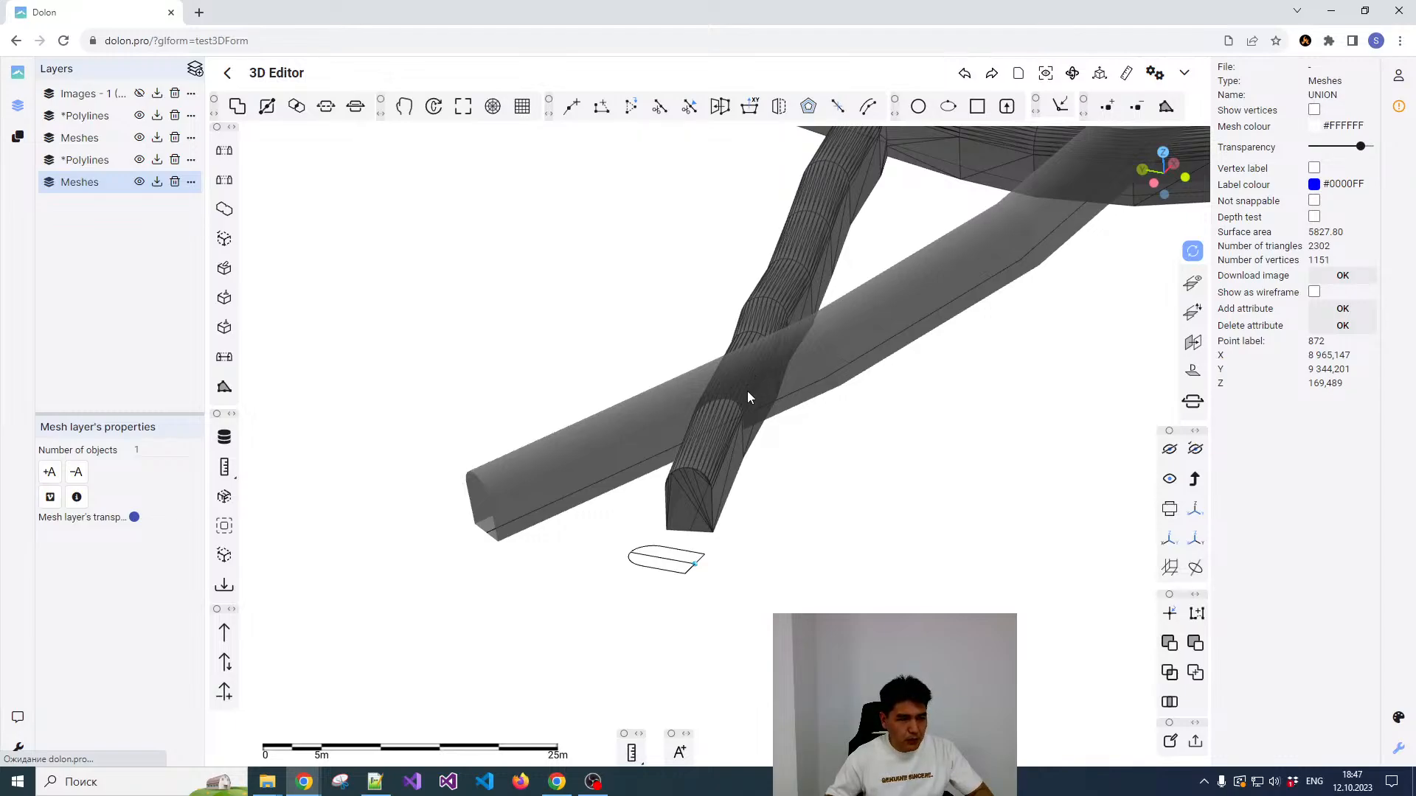
scroll(727, 393, up, 2)
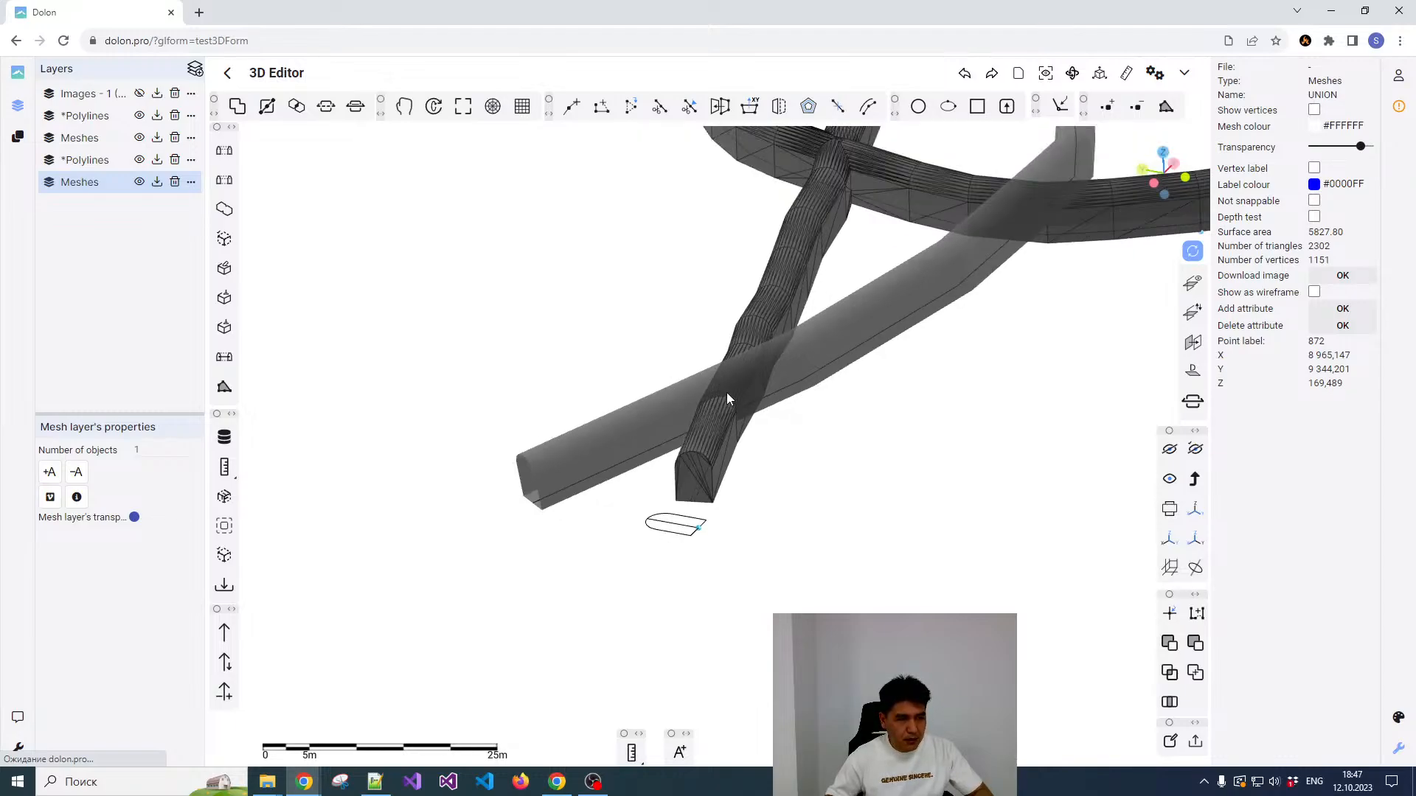
Step: Clean up the ramp tunnel mesh and select it again
drag(805, 369, 755, 363)
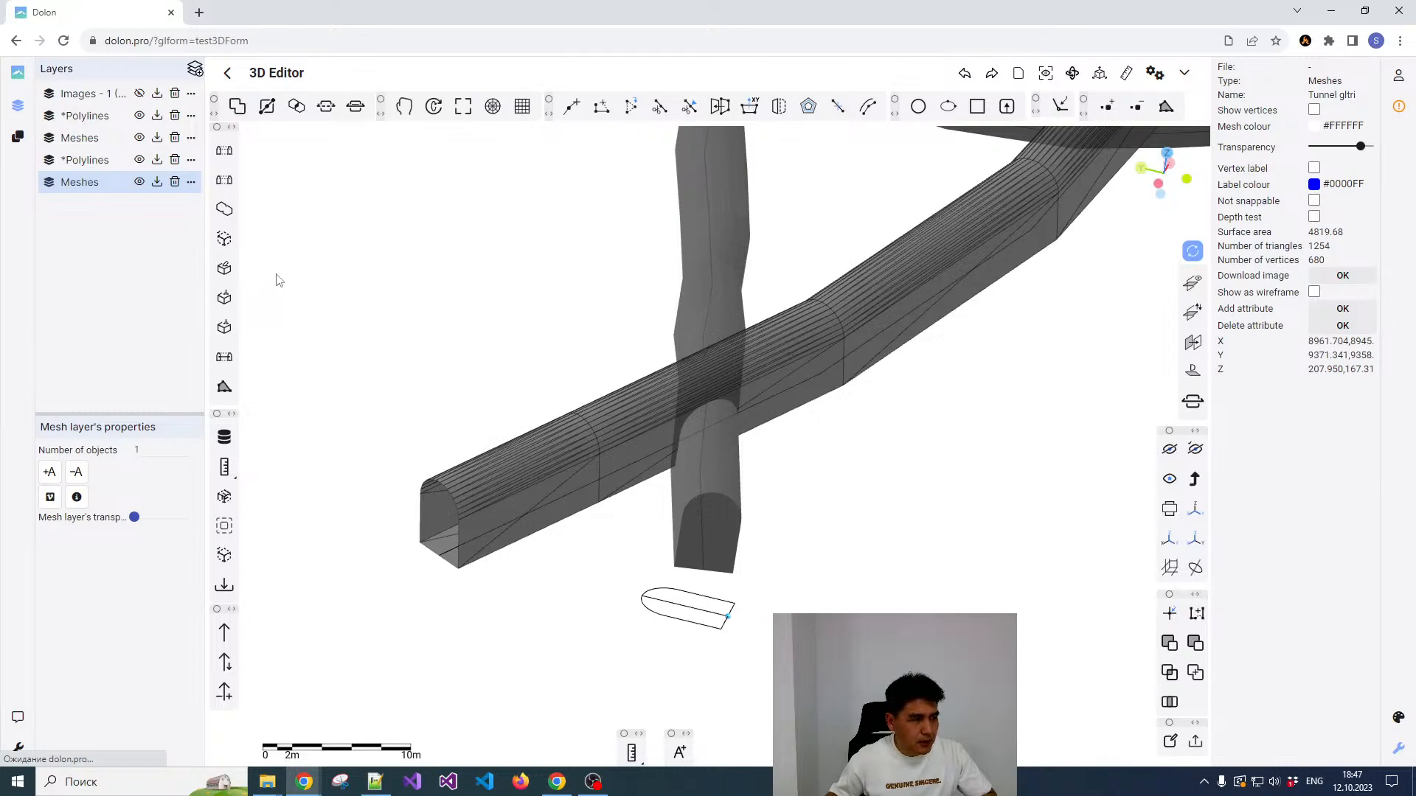
click(223, 272)
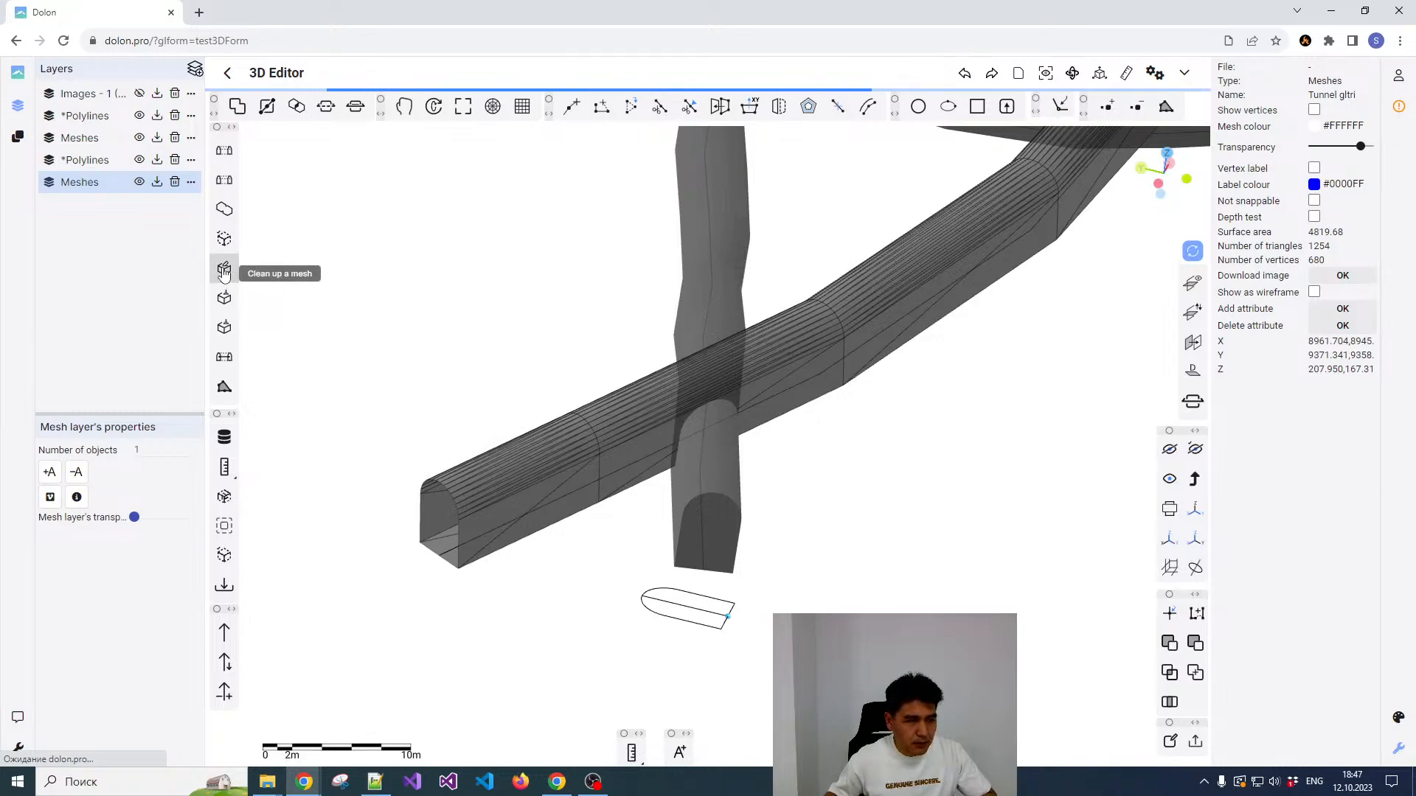
click(791, 342)
scroll(835, 329, up, 1)
scroll(774, 336, down, 1)
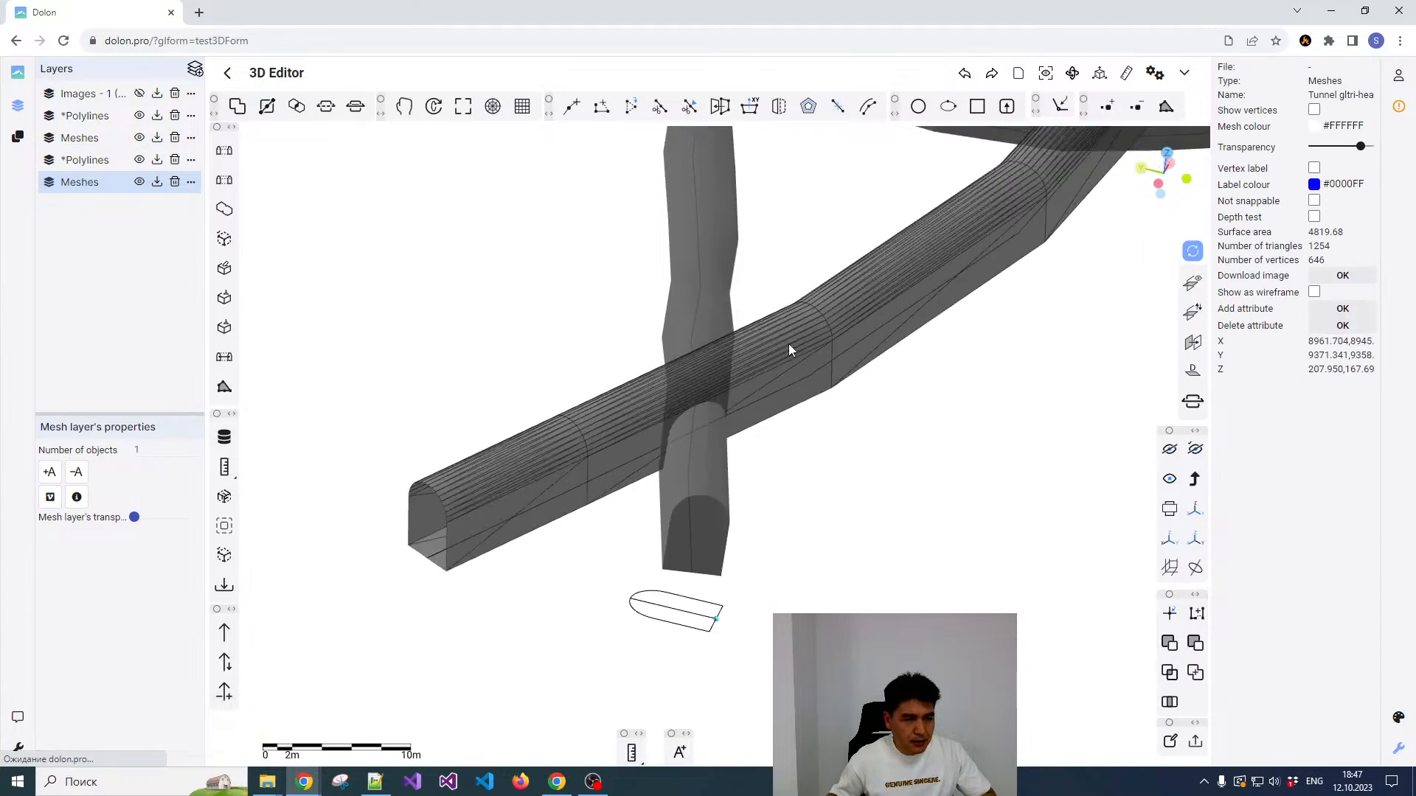
Step: Draw a two-point polyline about 9.8 m long across the ramp tunnel where it crosses the lower drift
drag(789, 344, 811, 294)
click(572, 106)
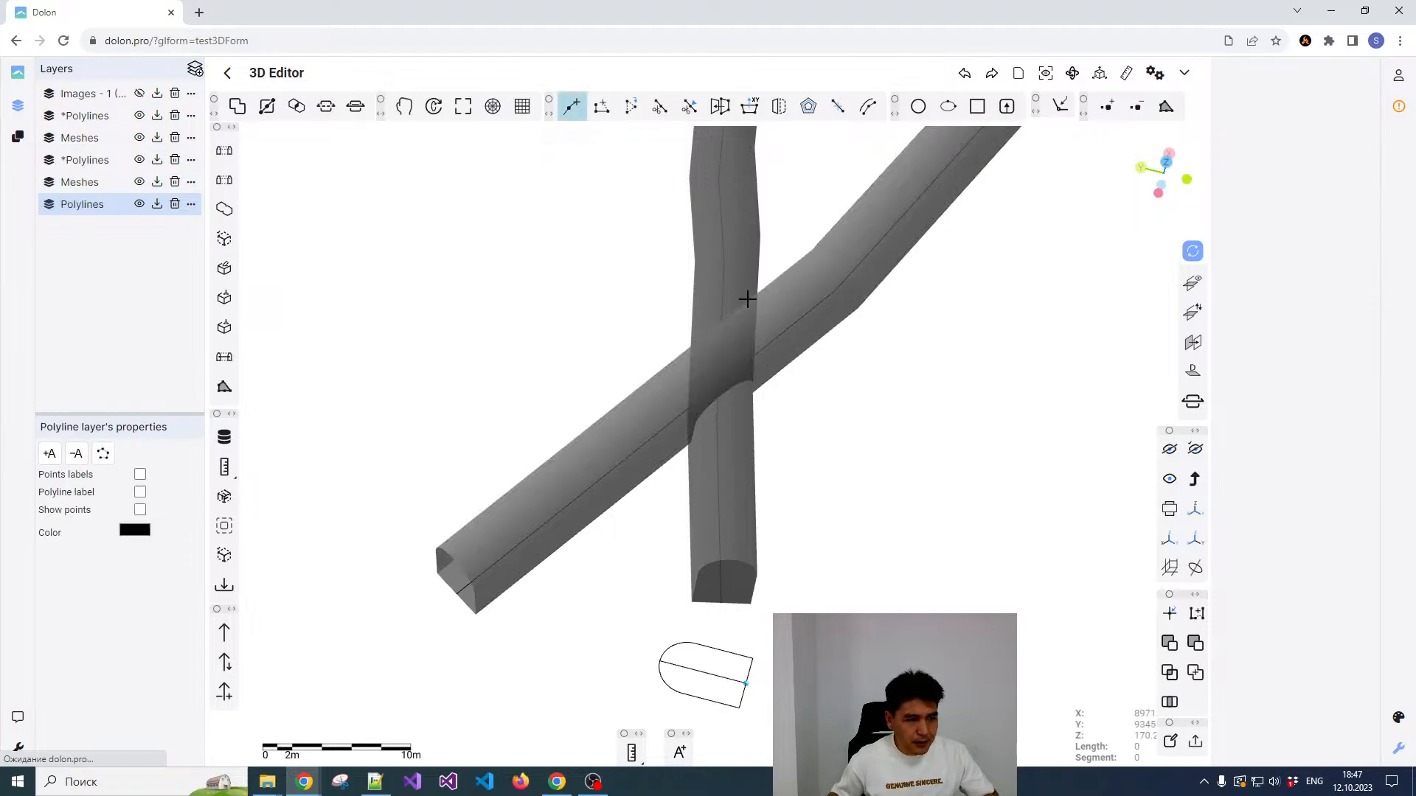
click(726, 281)
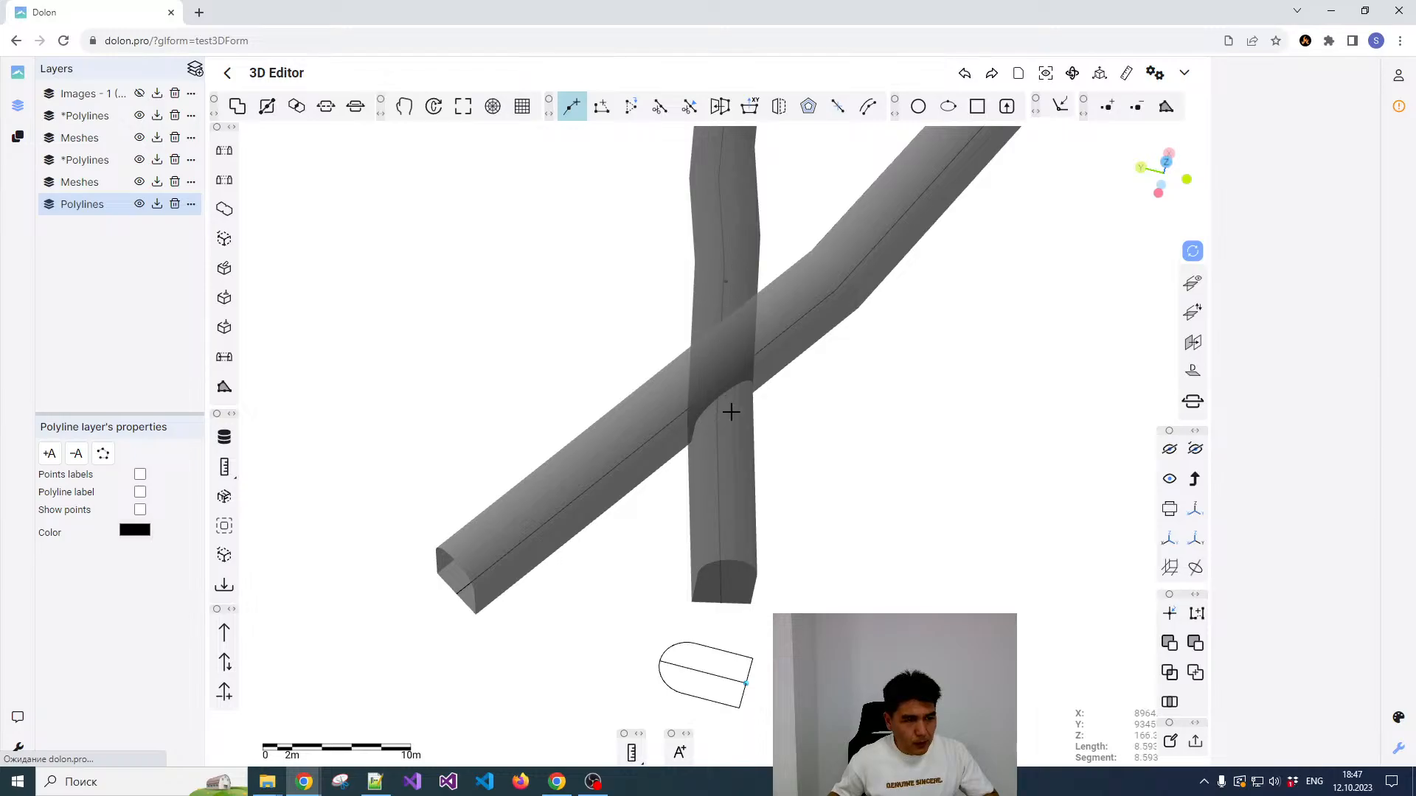
key(Escape)
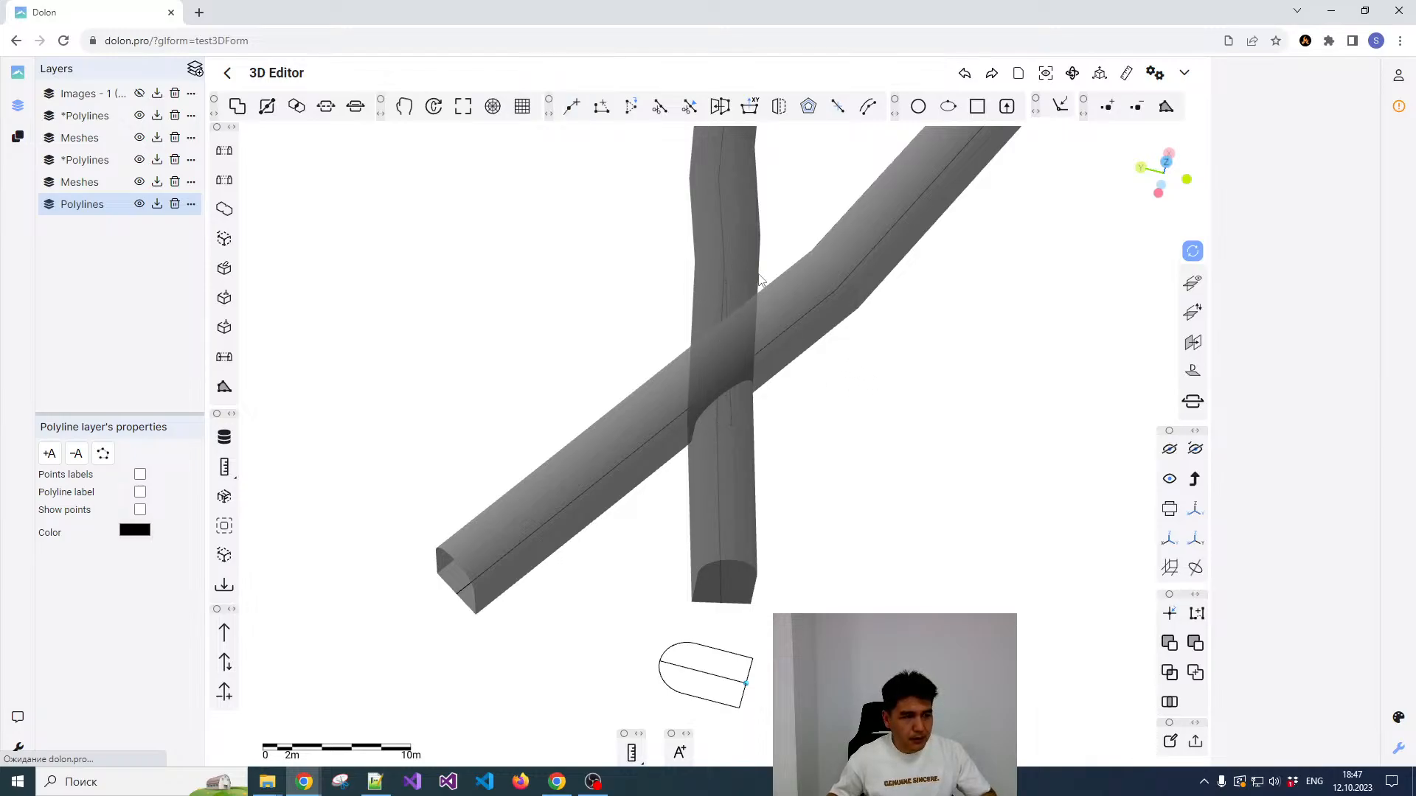
Step: Hide the lower drift mesh and select the short polyline crossing the ramp tunnel
click(731, 242)
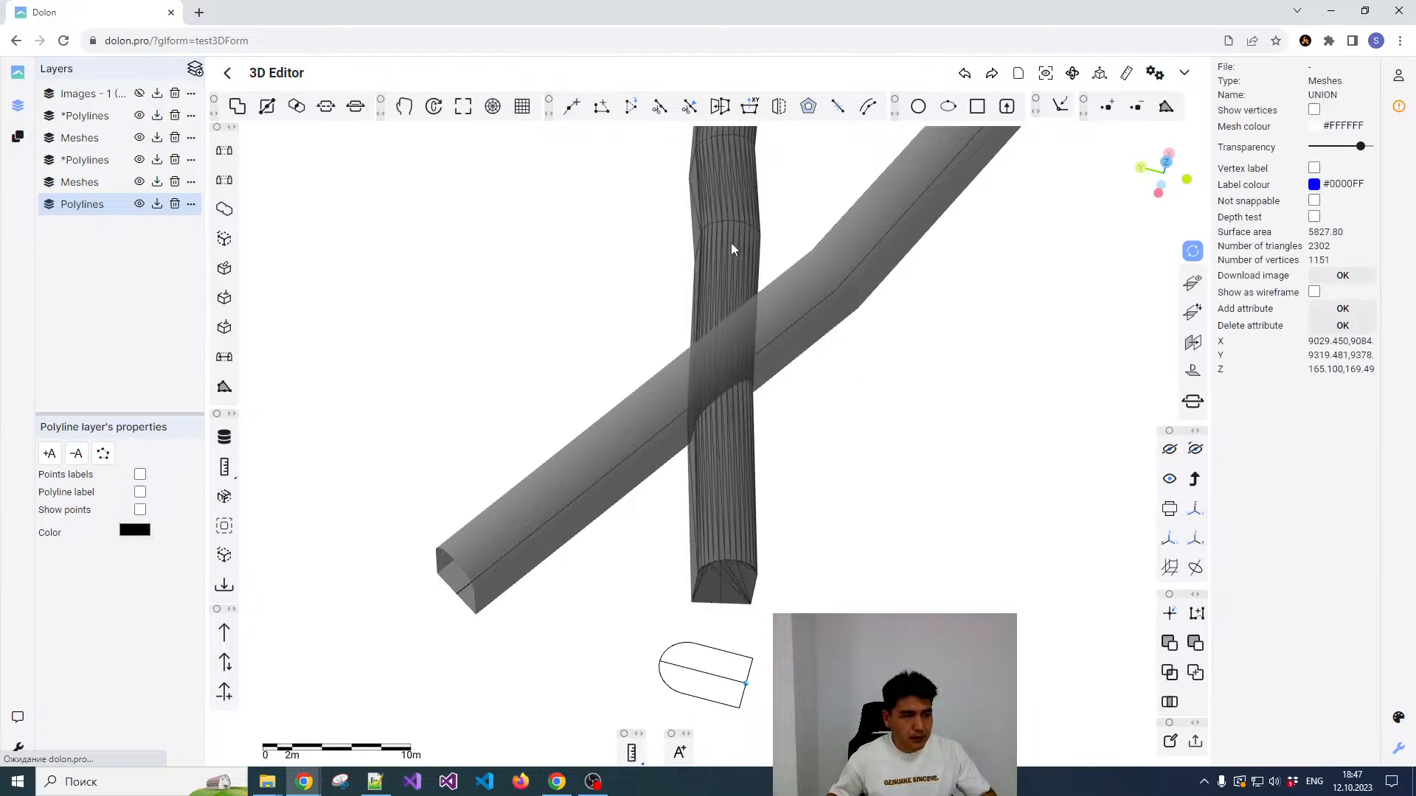
click(1169, 452)
click(756, 337)
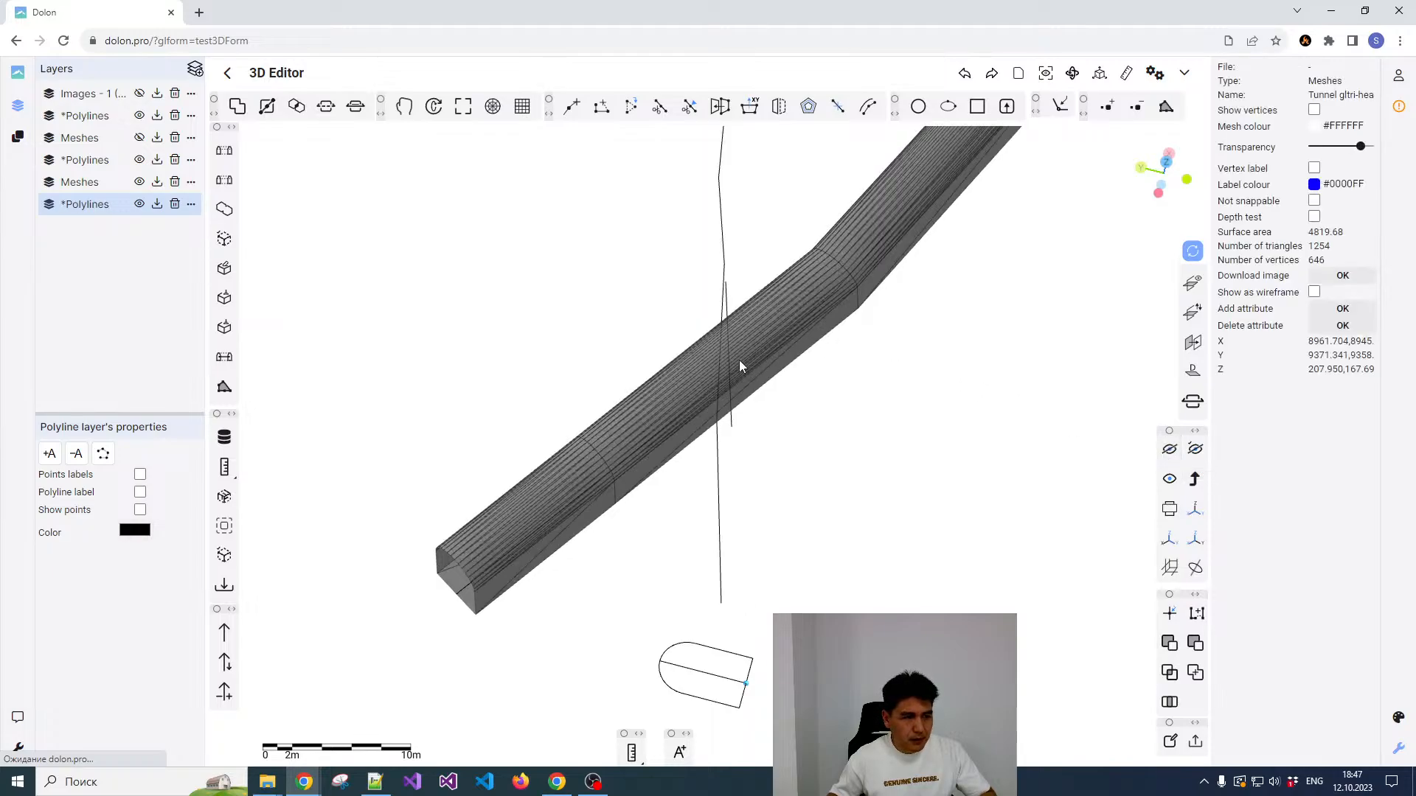
click(726, 356)
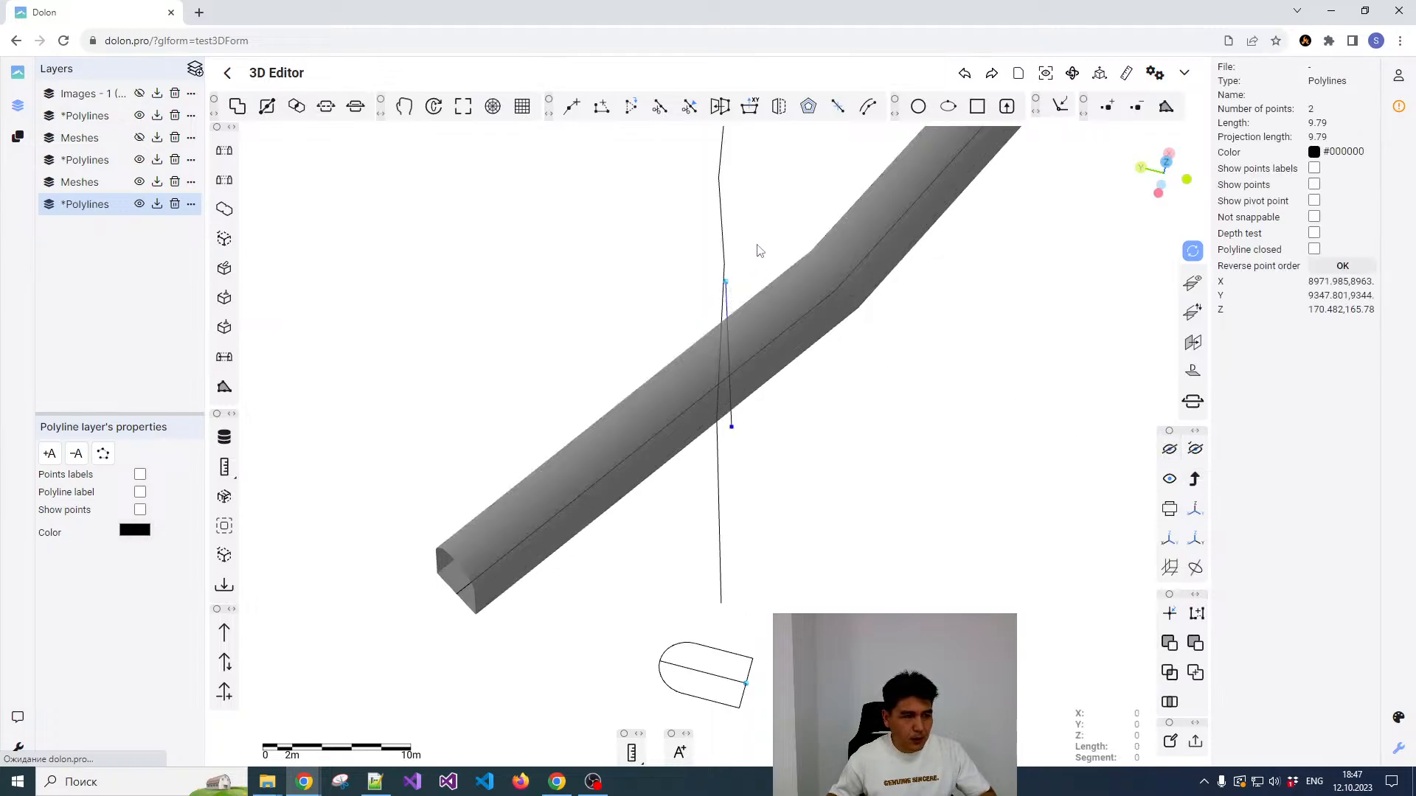
scroll(759, 251, up, 3)
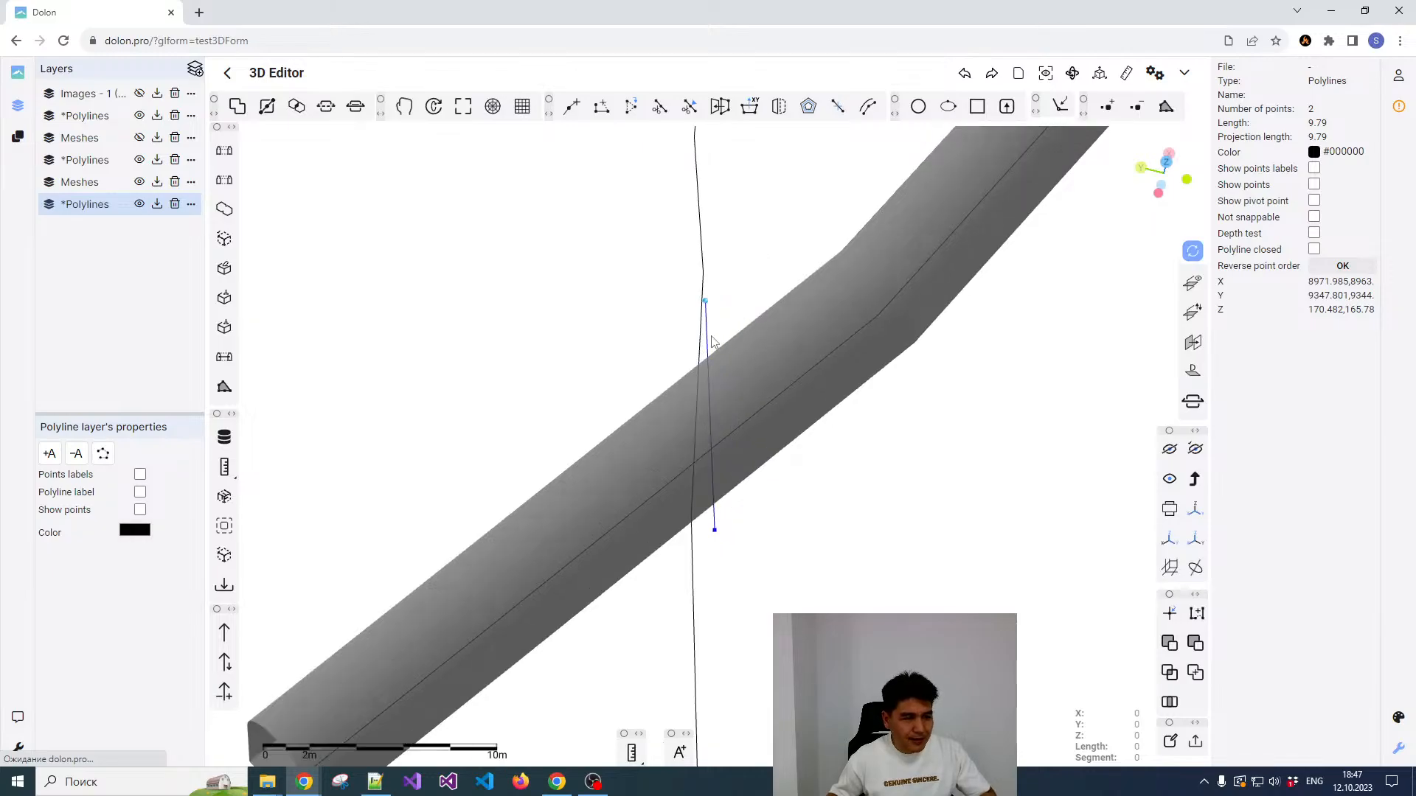
Step: Cut the ramp tunnel mesh by the short polyline
right_click(760, 353)
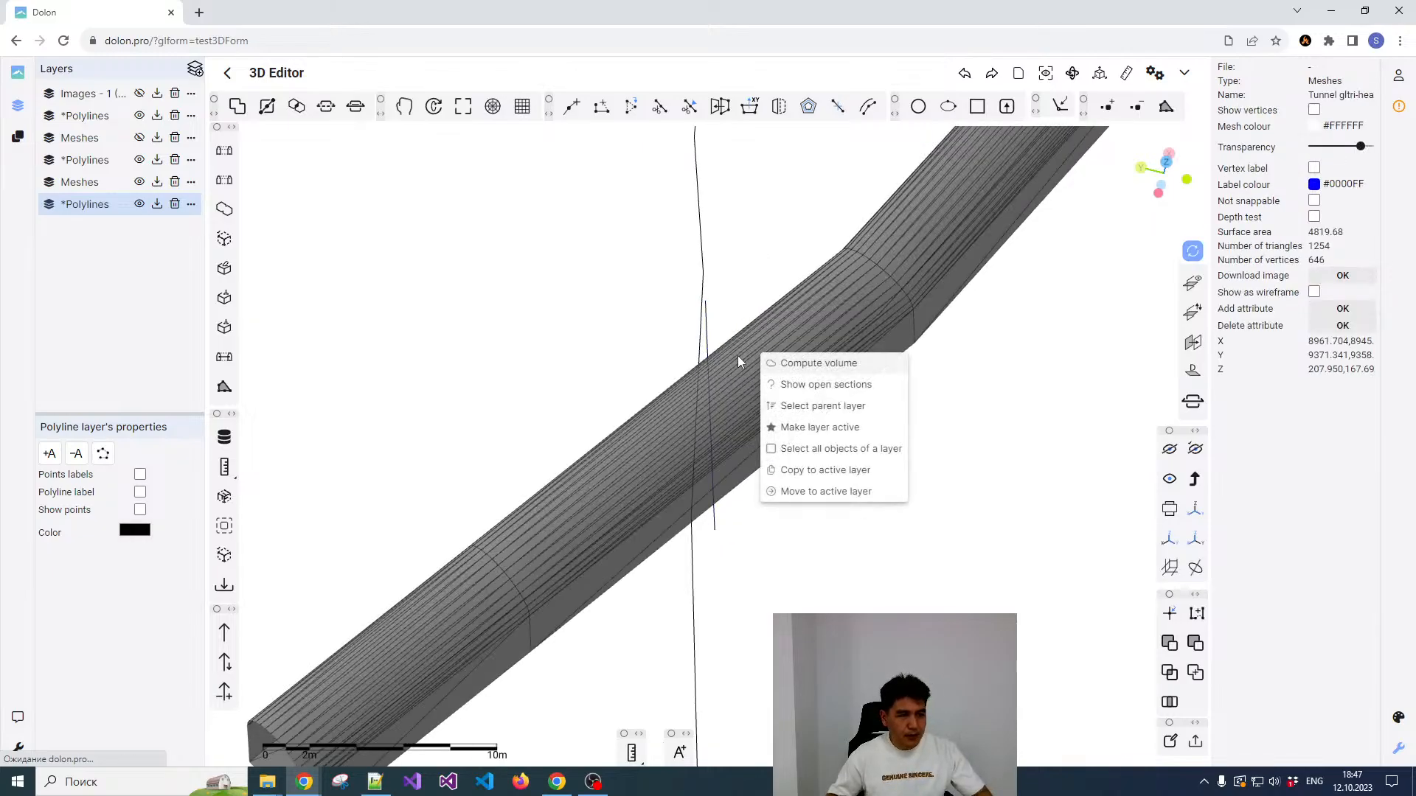
click(710, 351)
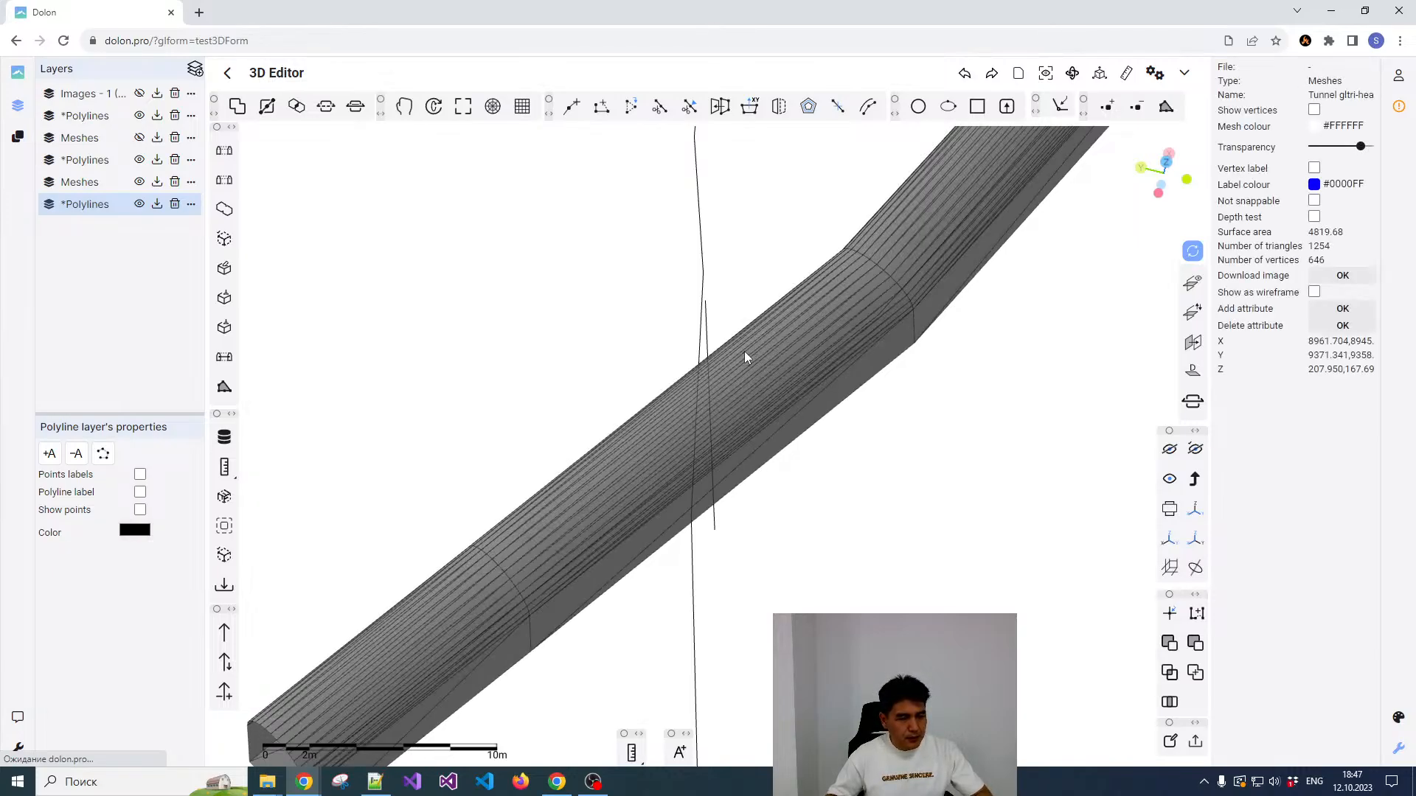
click(708, 334)
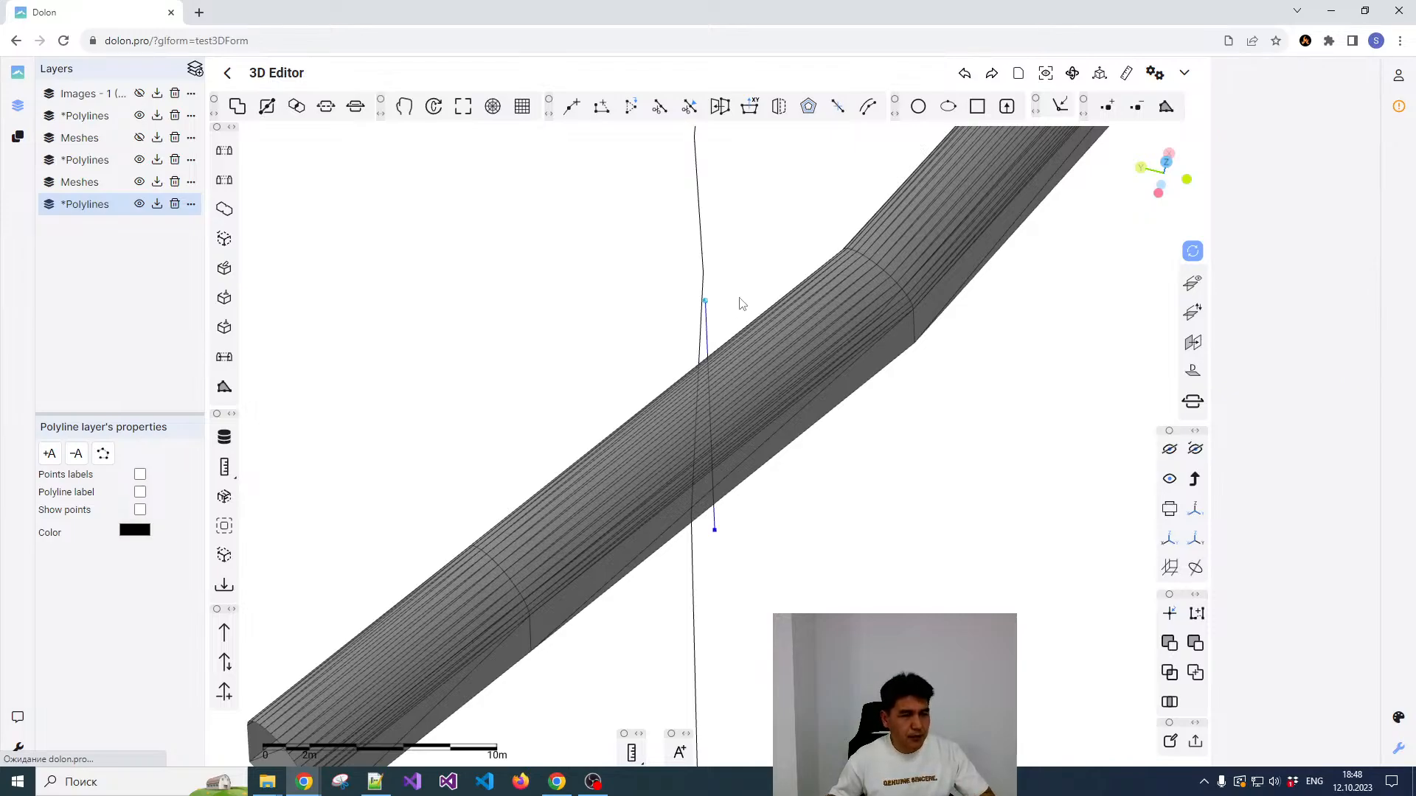
click(268, 108)
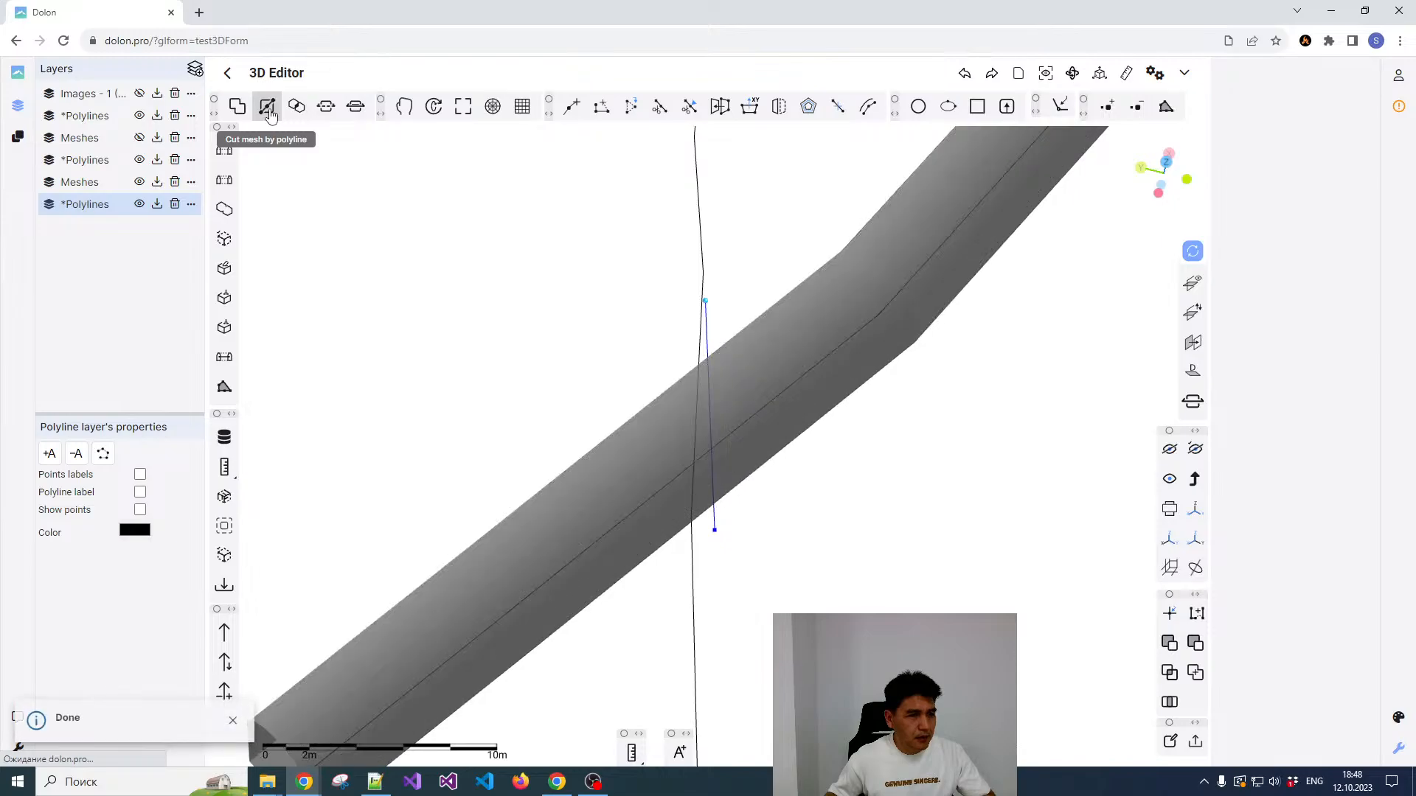
Step: Select the ramp mesh parts on either side of the cut in turn and examine the split from another angle
scroll(778, 229, down, 1)
scroll(756, 328, up, 2)
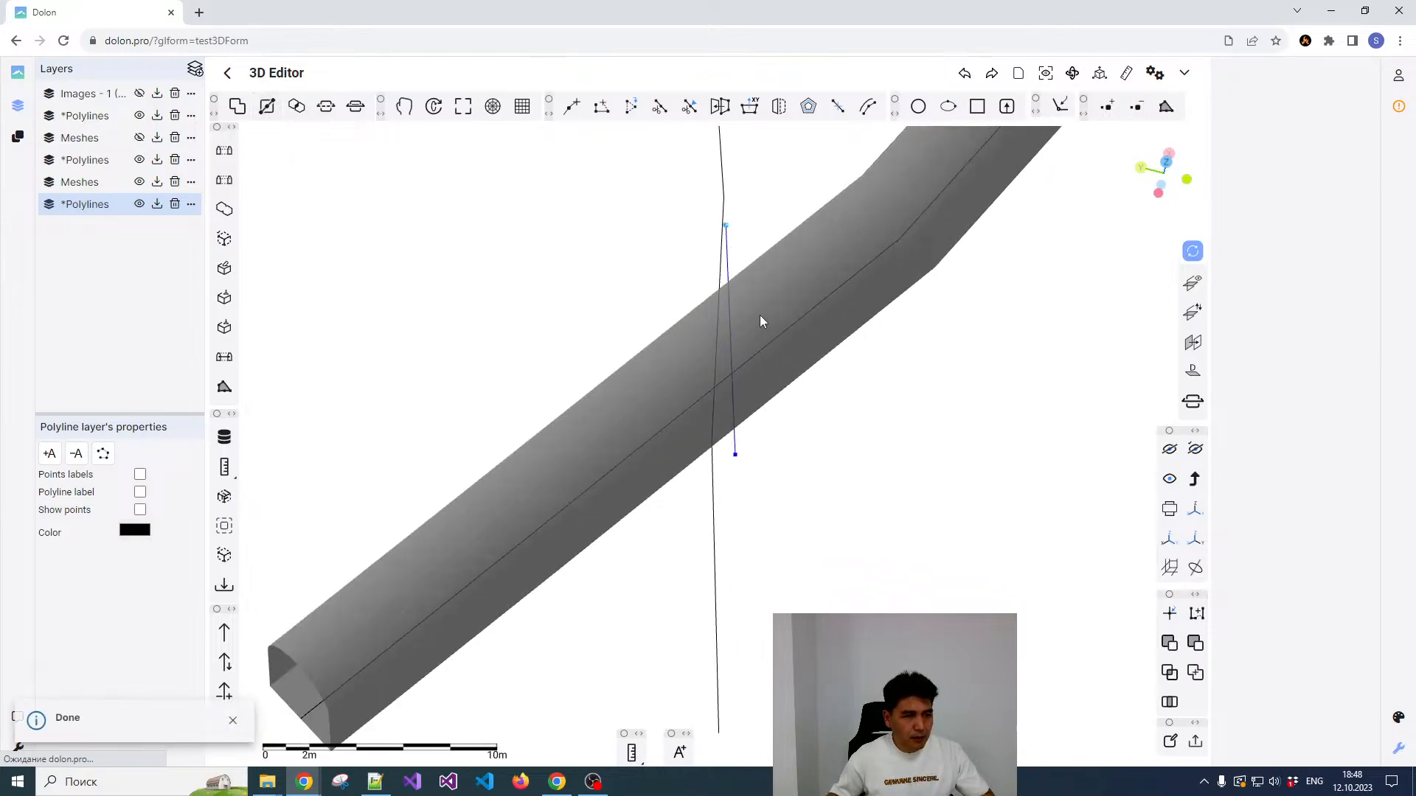
click(762, 315)
click(767, 316)
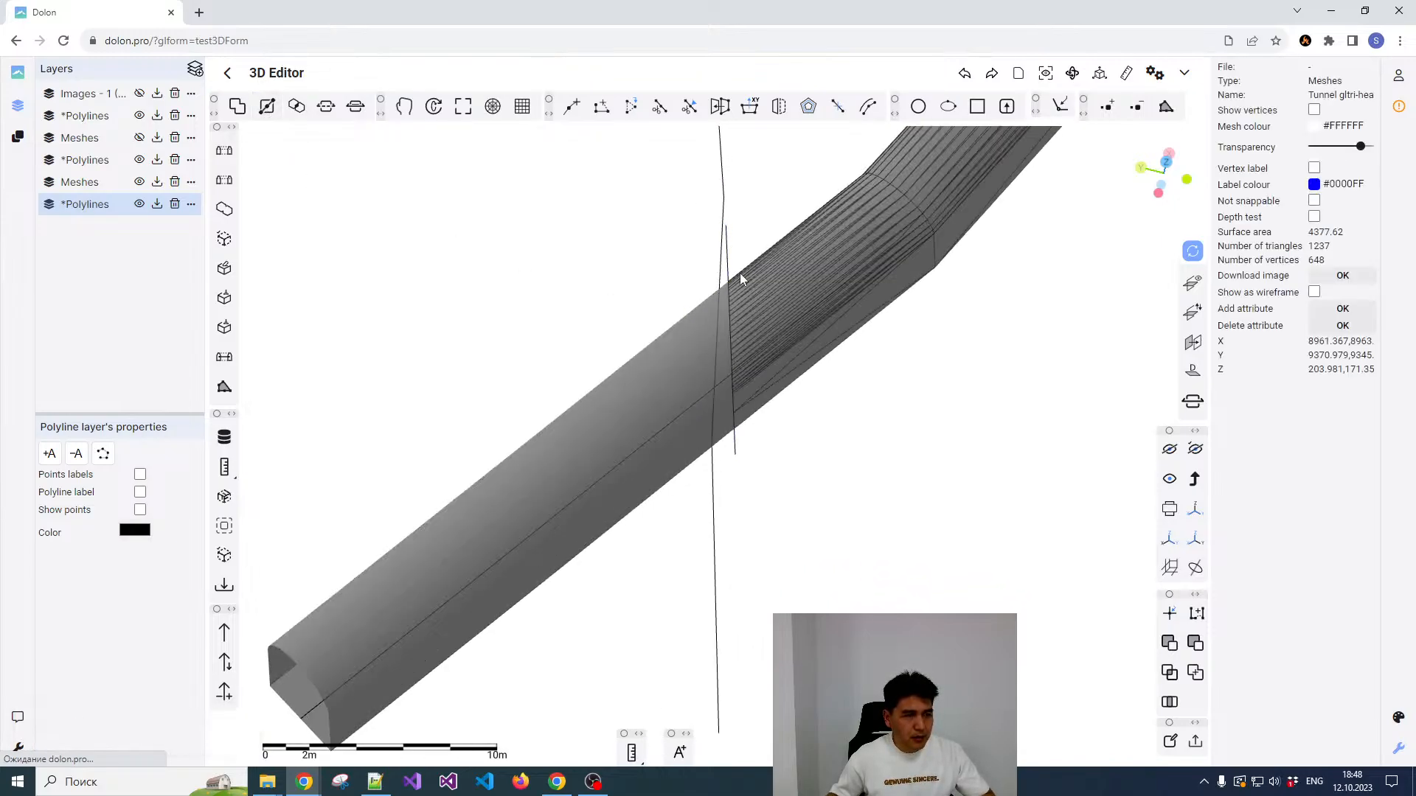
click(697, 337)
click(763, 317)
scroll(770, 324, down, 2)
drag(770, 338, 917, 368)
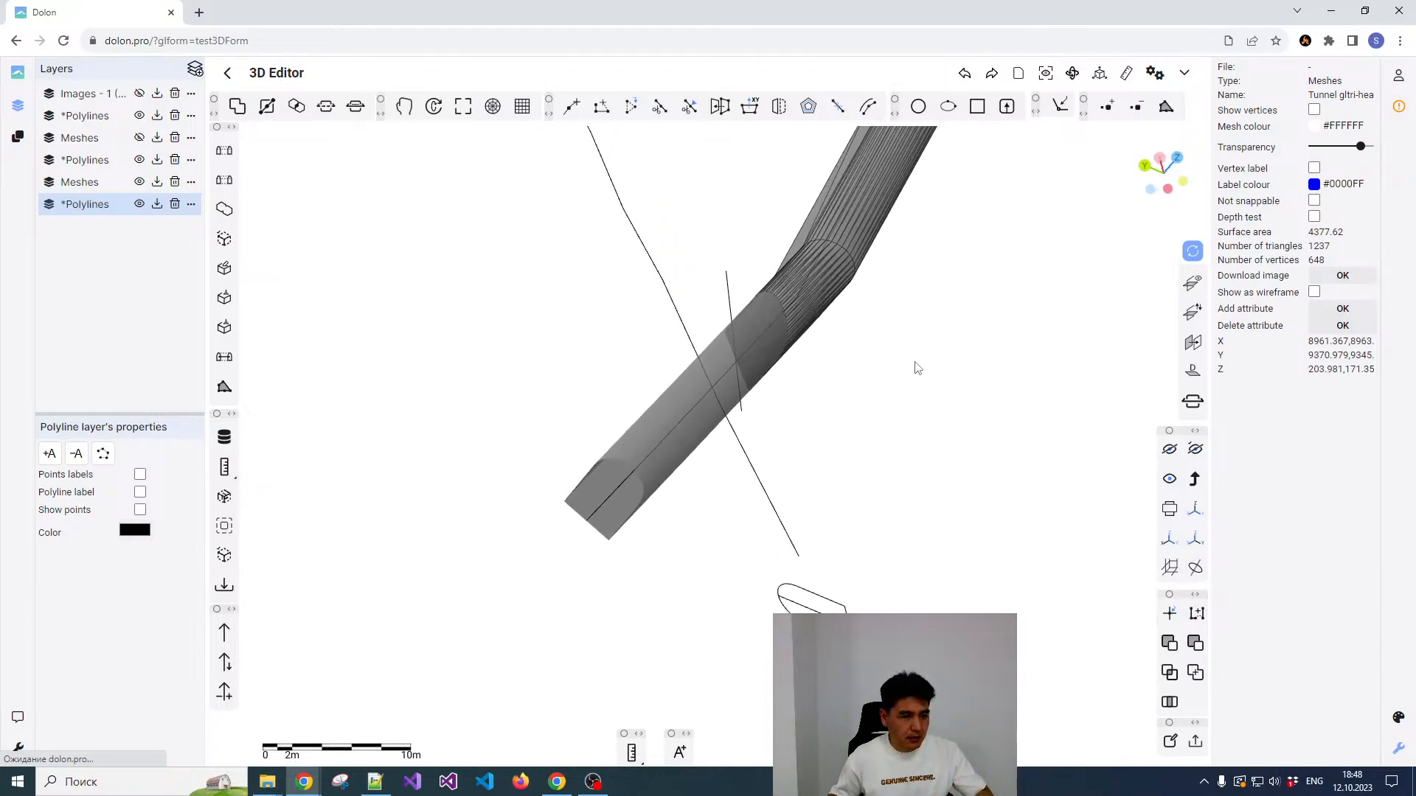
Step: Cut the severed lower end of the ramp tunnel mesh by the lower drift's centreline polyline
drag(819, 402, 799, 336)
click(656, 366)
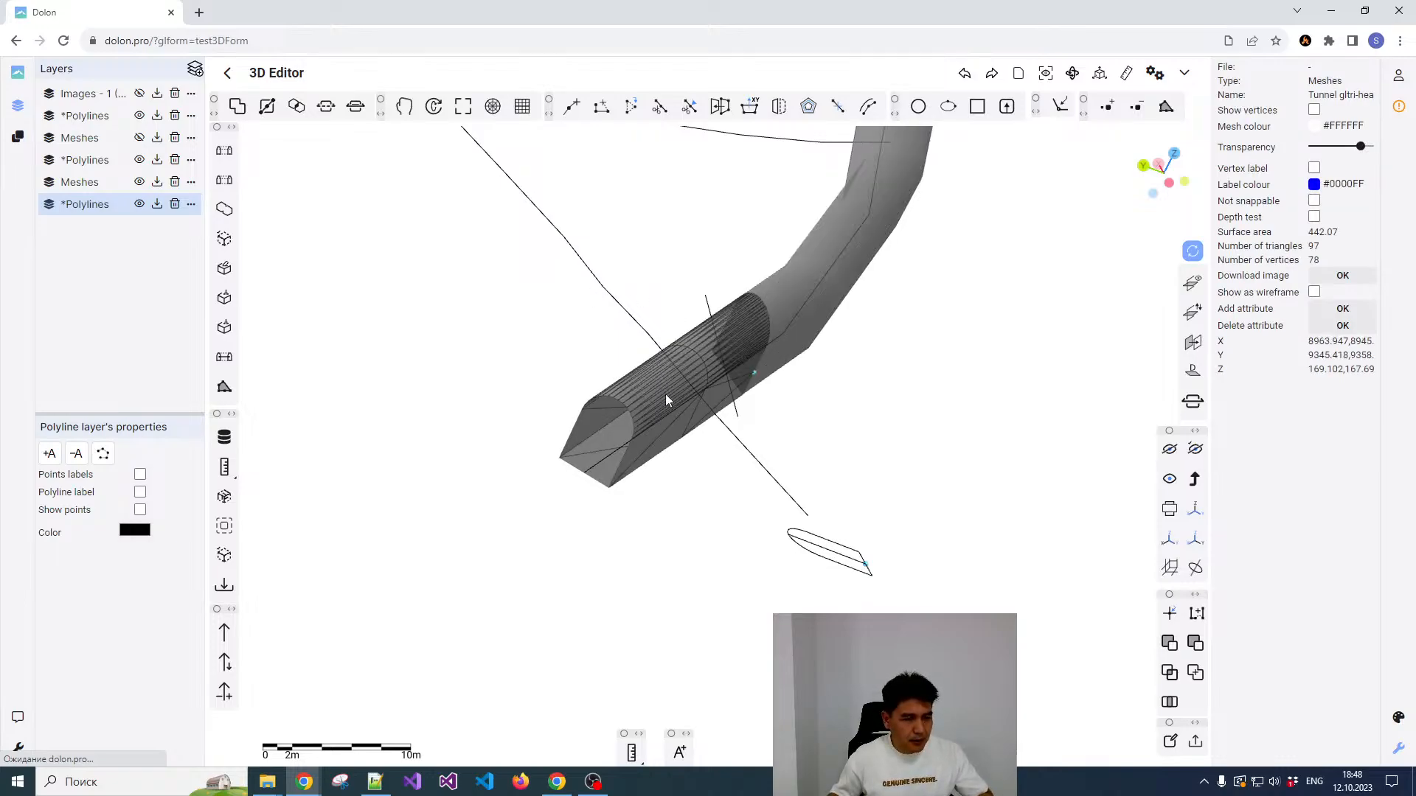
click(643, 332)
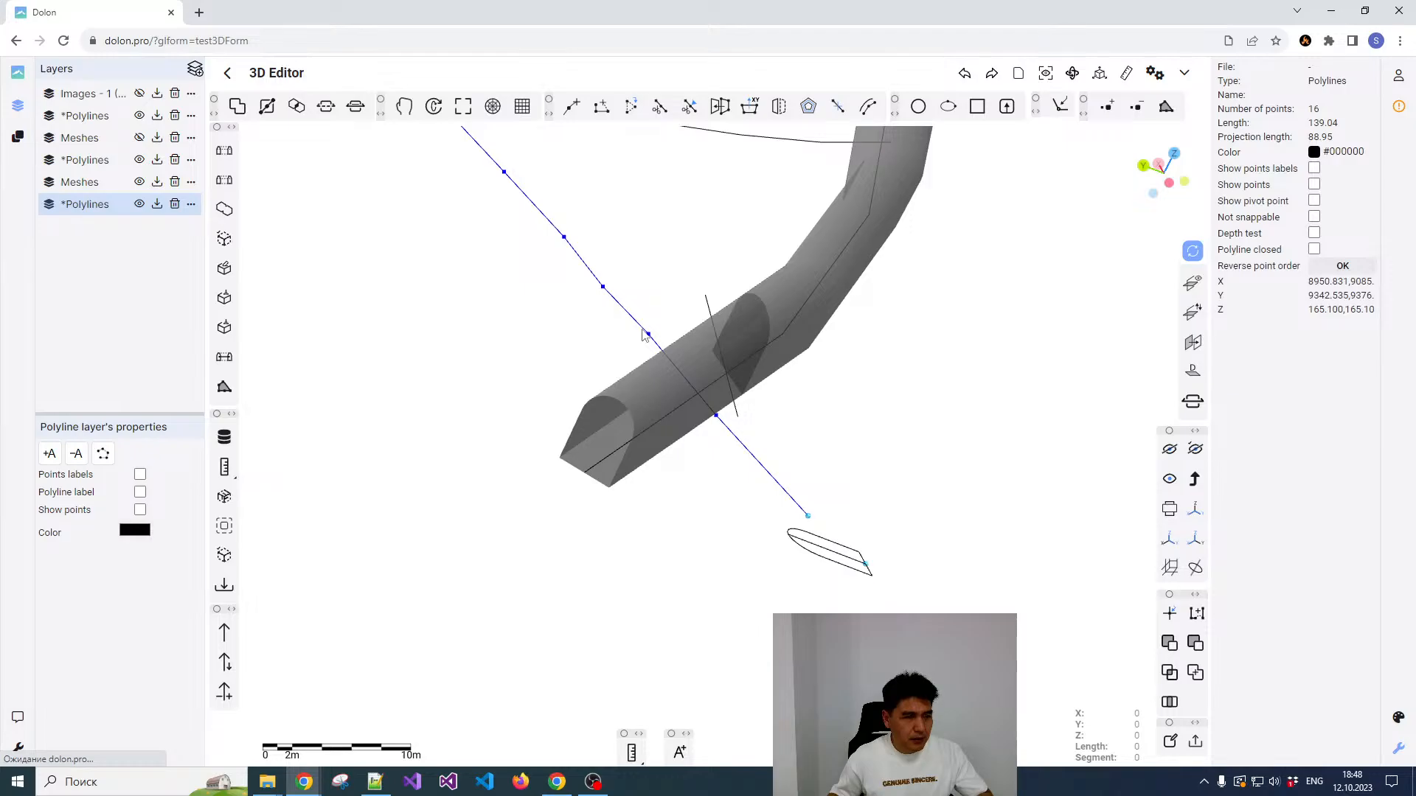
click(665, 373)
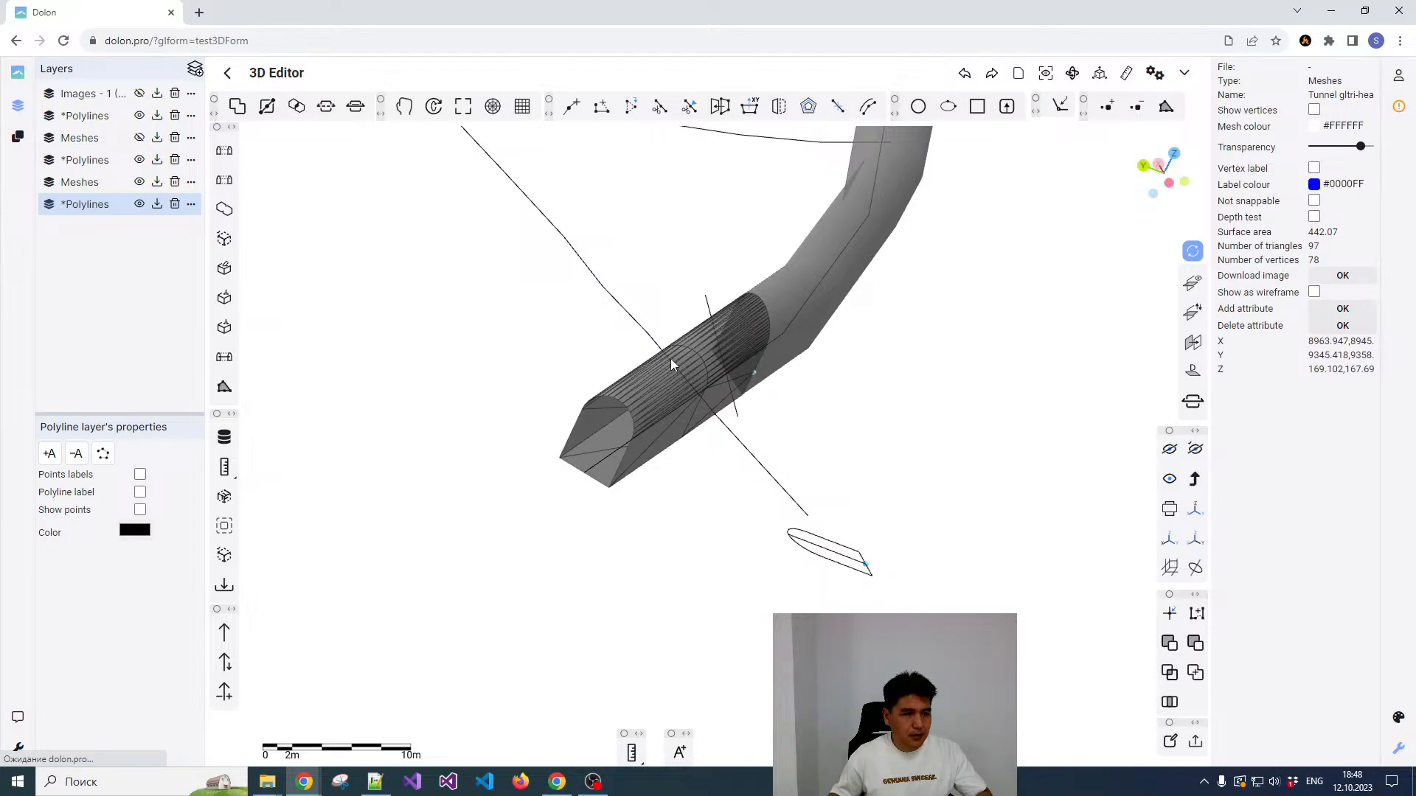
click(652, 343)
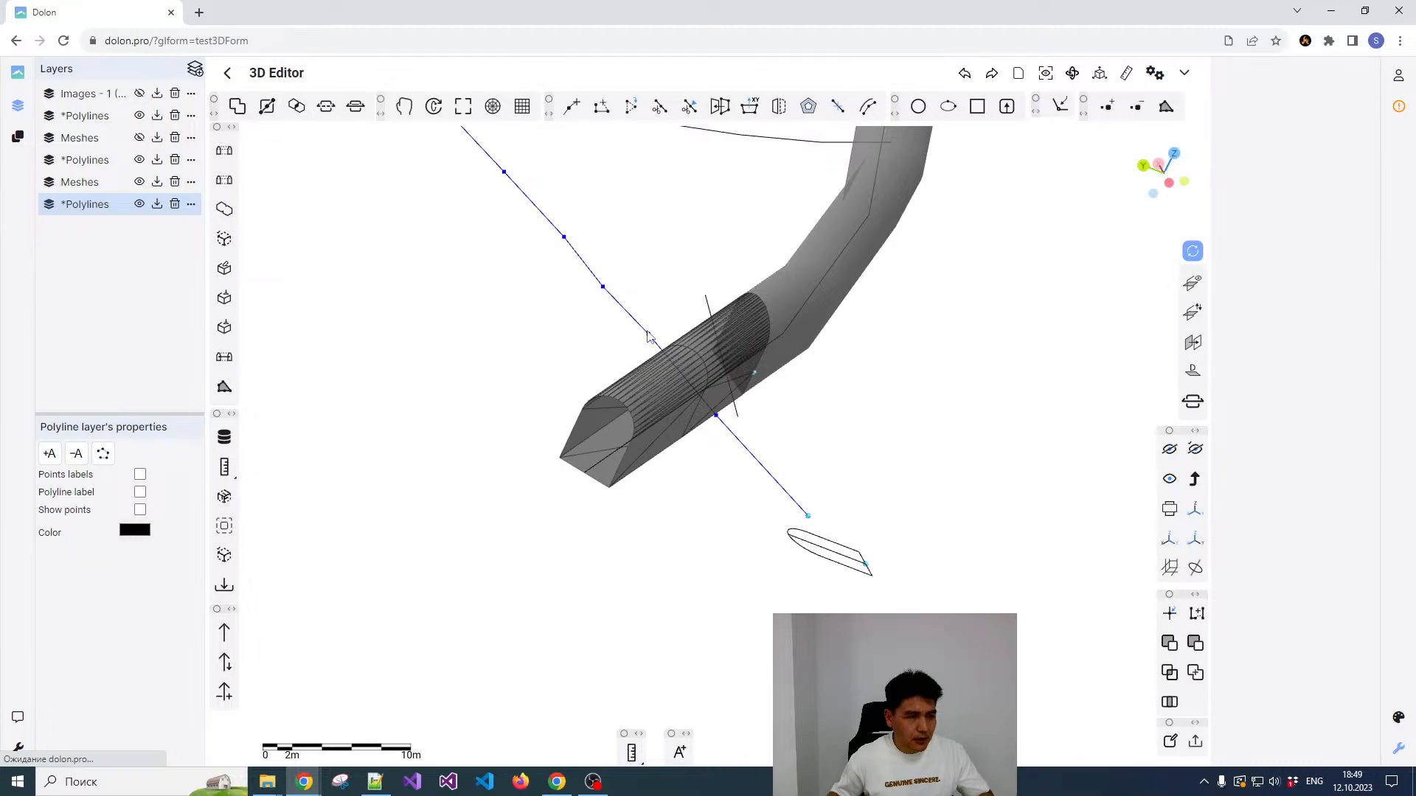
click(266, 110)
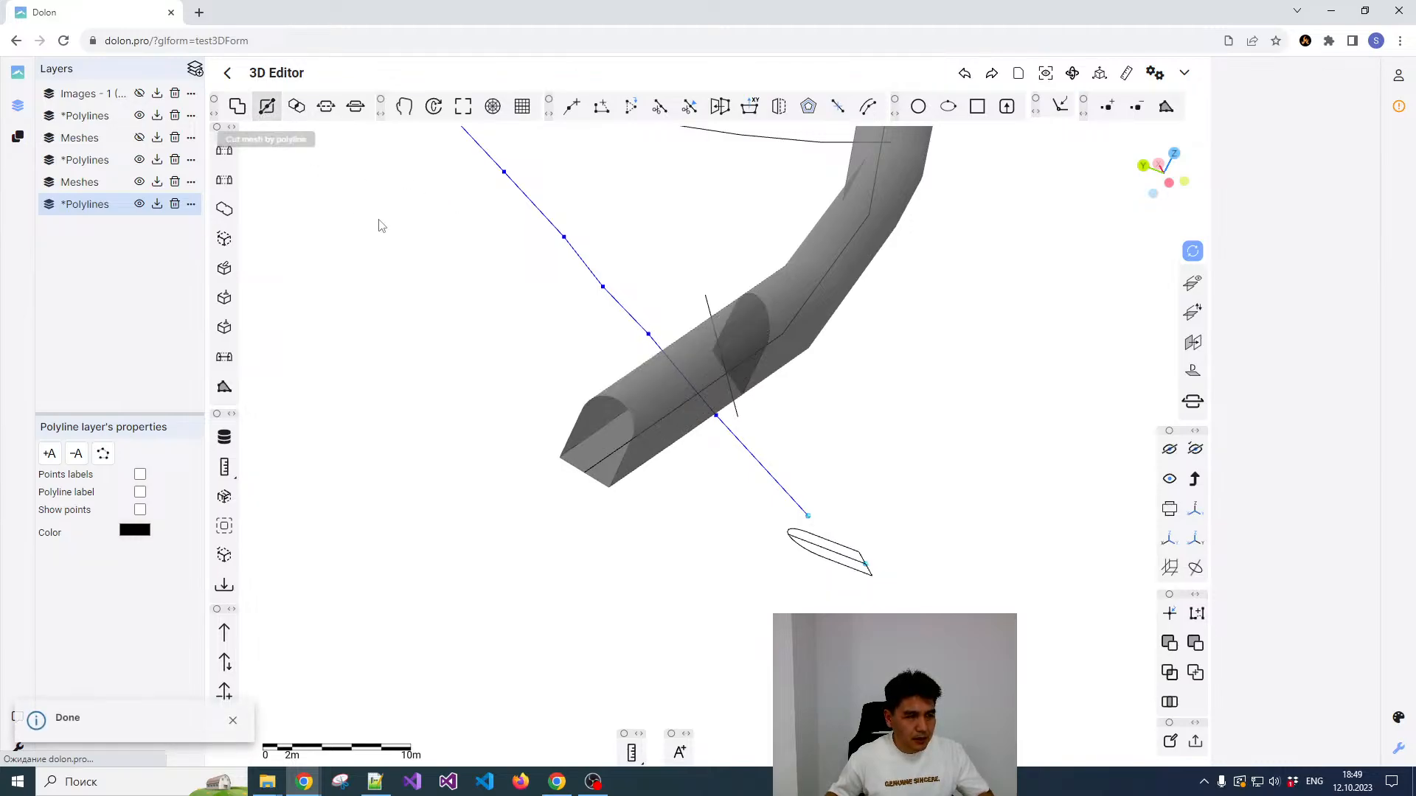
Step: Examine the ramp mesh pieces on both sides of the centreline cut and the drift centreline from several angles
click(653, 377)
scroll(687, 362, up, 5)
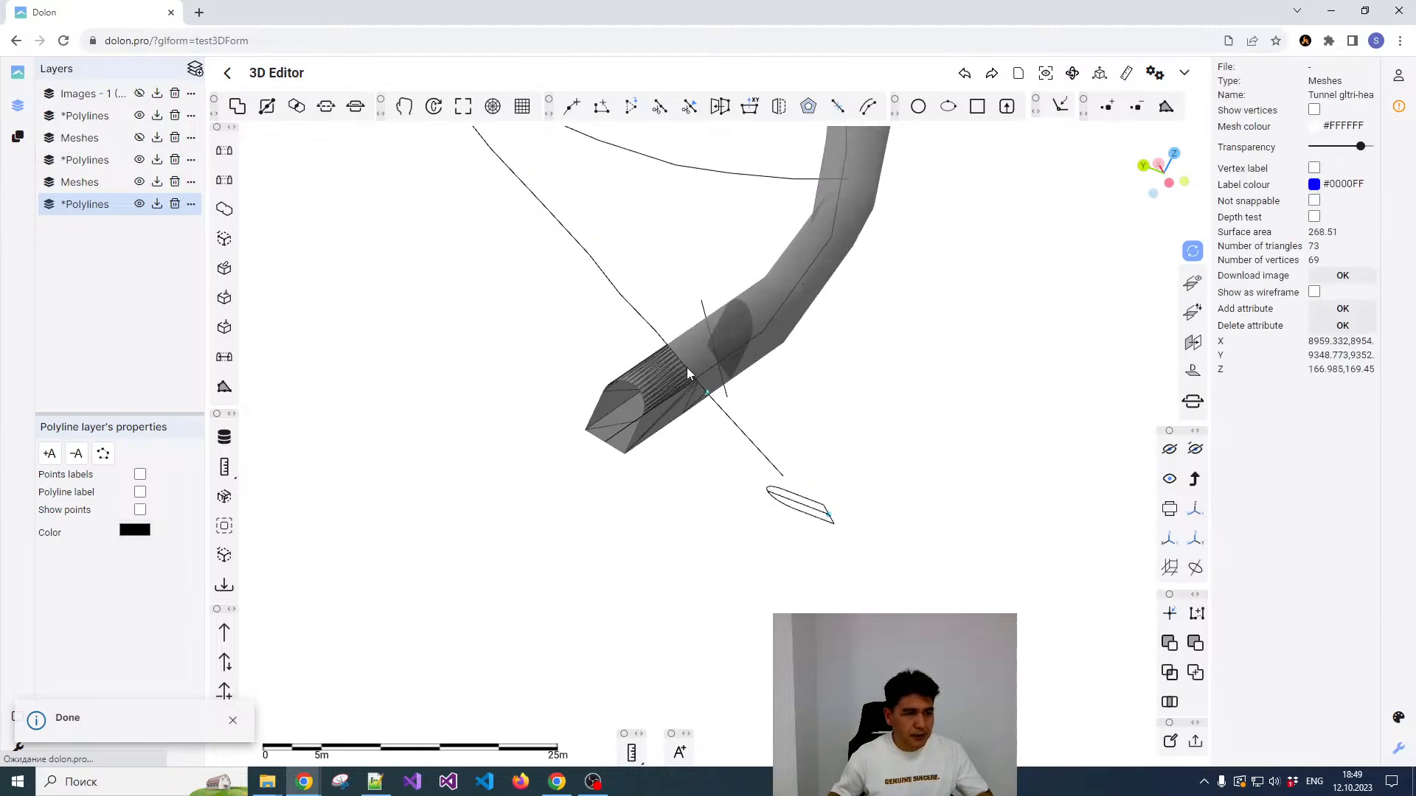
drag(649, 324, 586, 289)
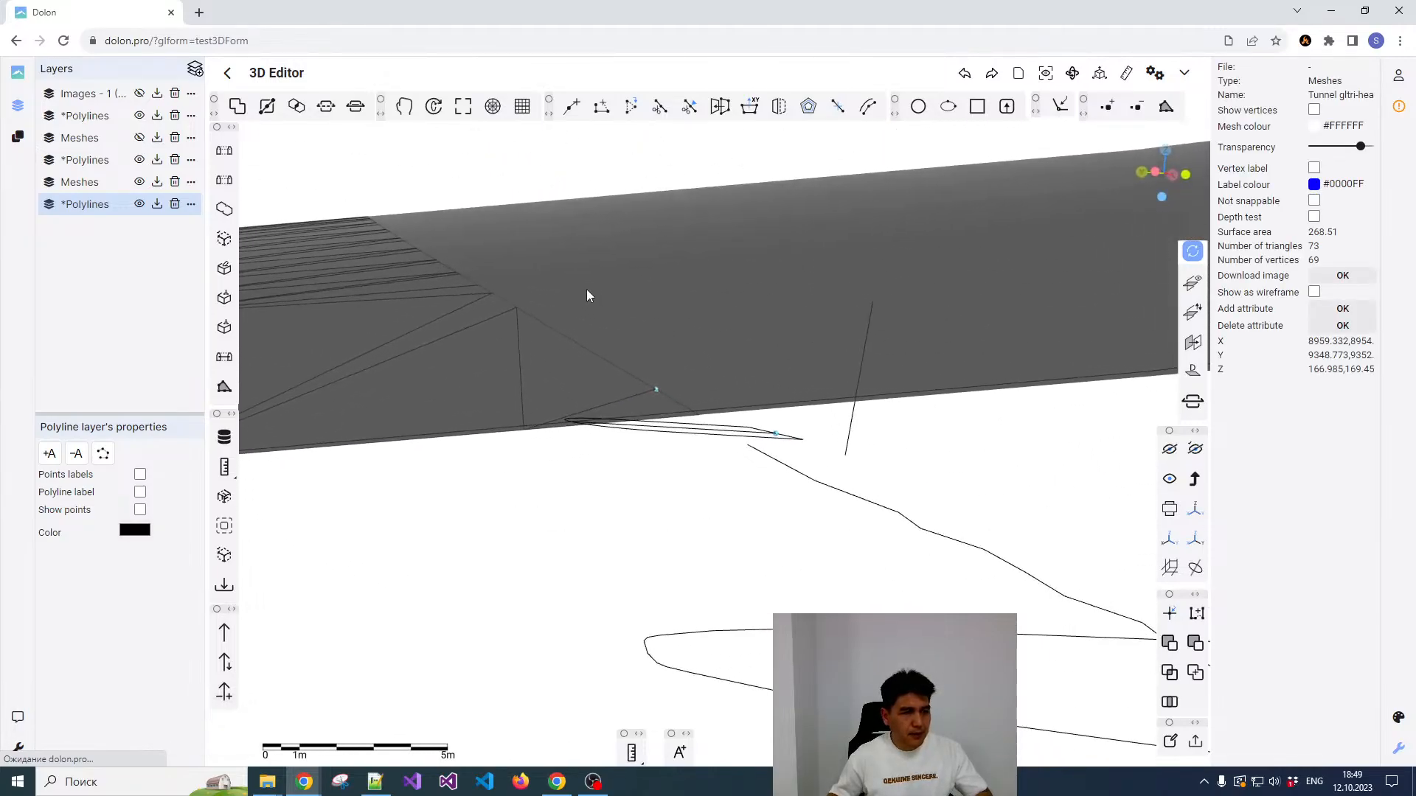
scroll(669, 317, down, 6)
drag(646, 330, 604, 354)
right_click(622, 313)
click(558, 348)
click(636, 305)
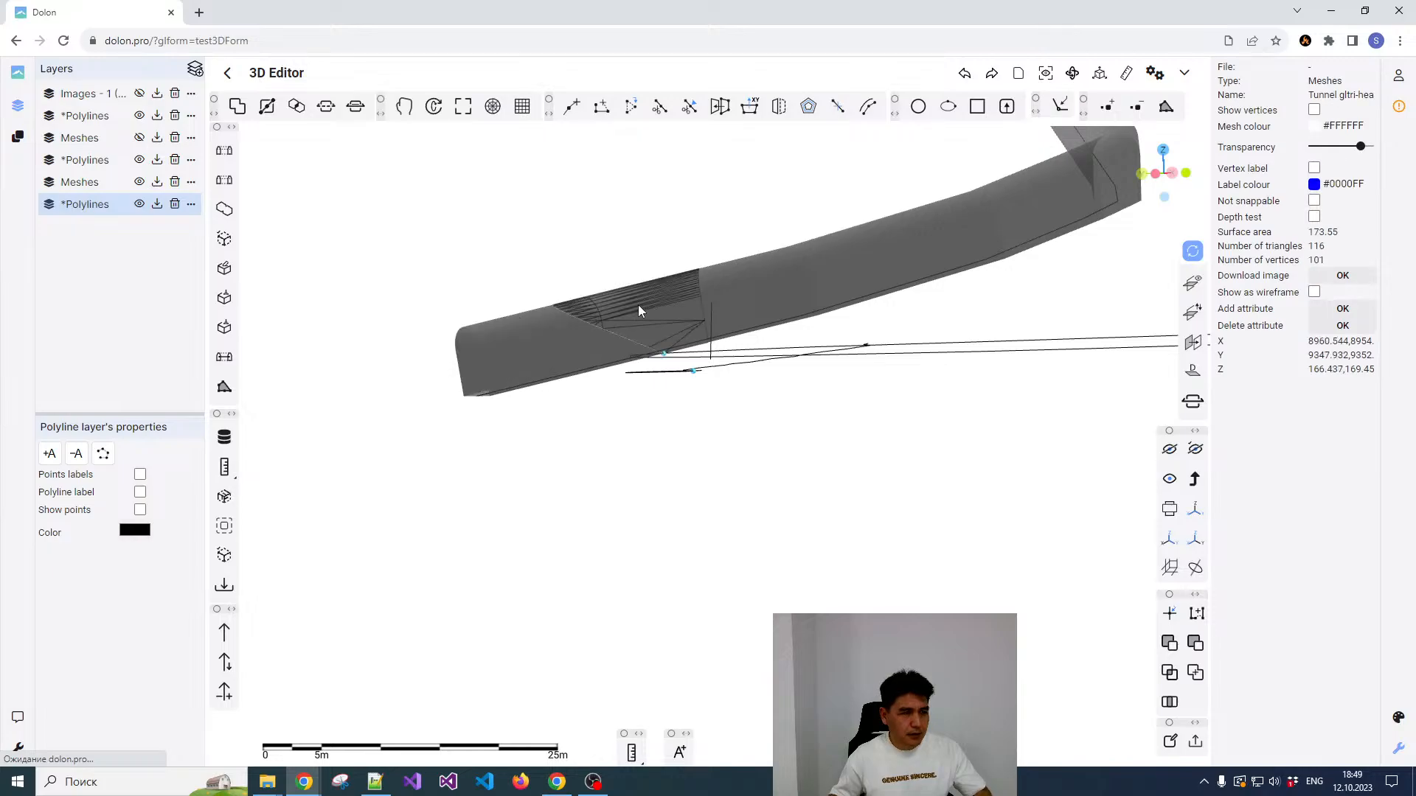
drag(601, 286, 623, 301)
scroll(784, 357, down, 5)
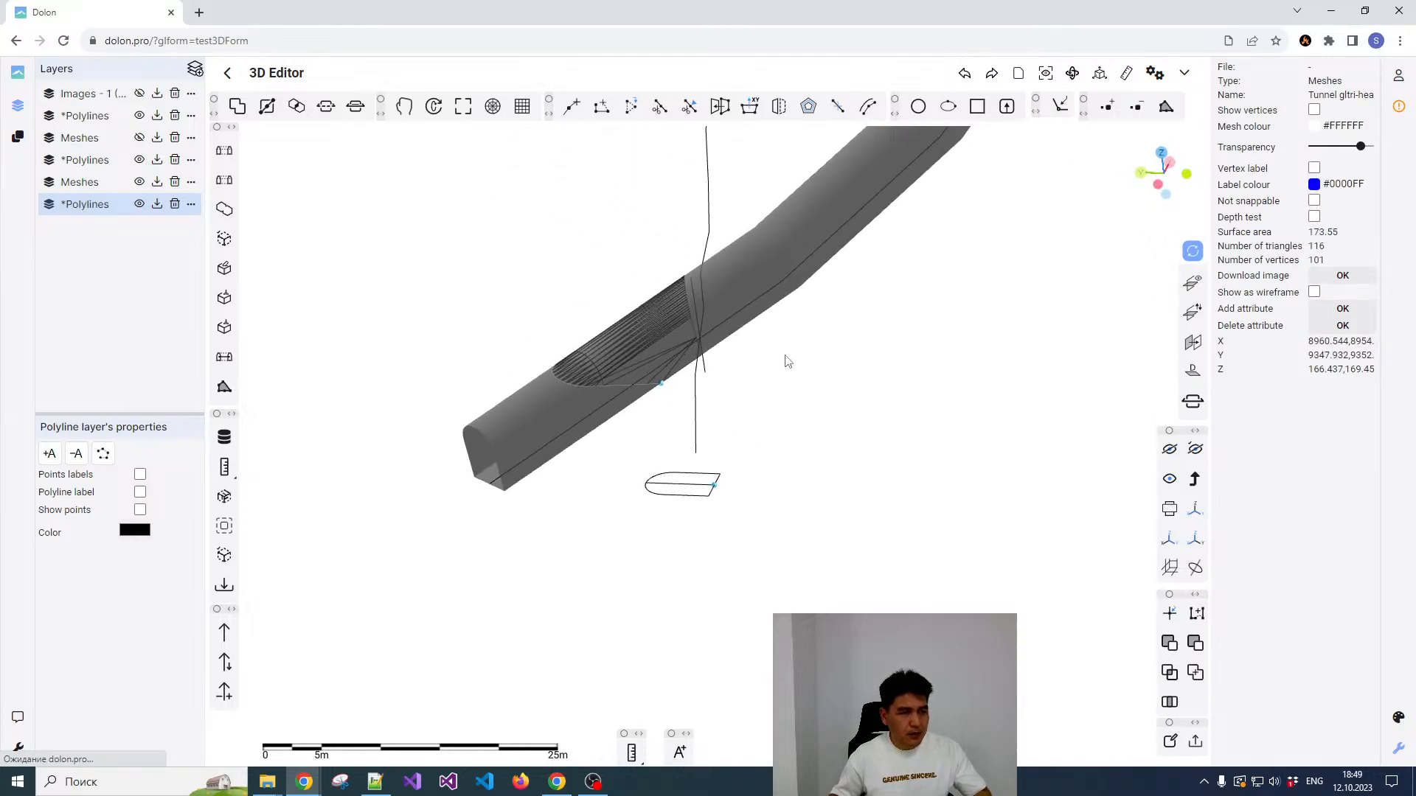
click(774, 288)
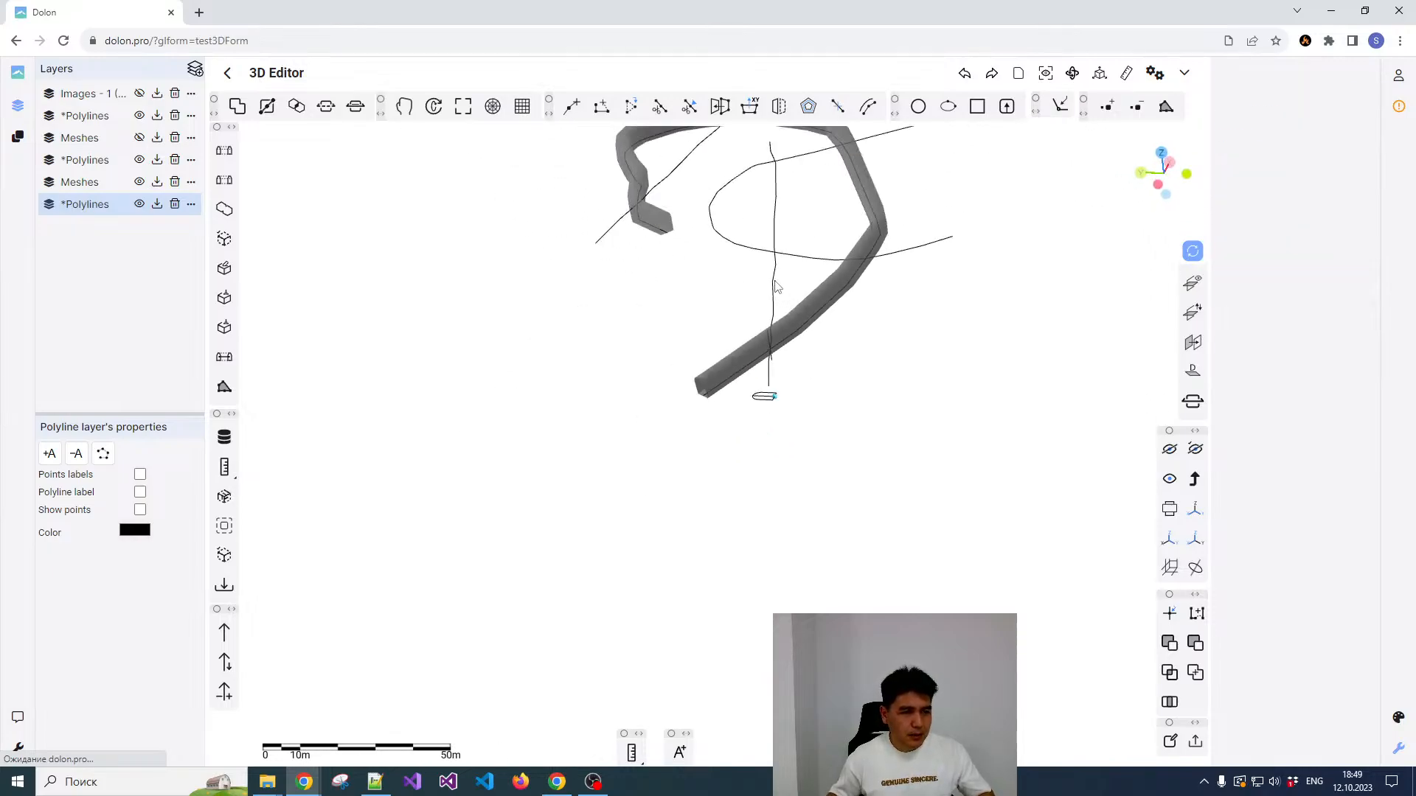
scroll(841, 355, up, 3)
scroll(829, 339, up, 3)
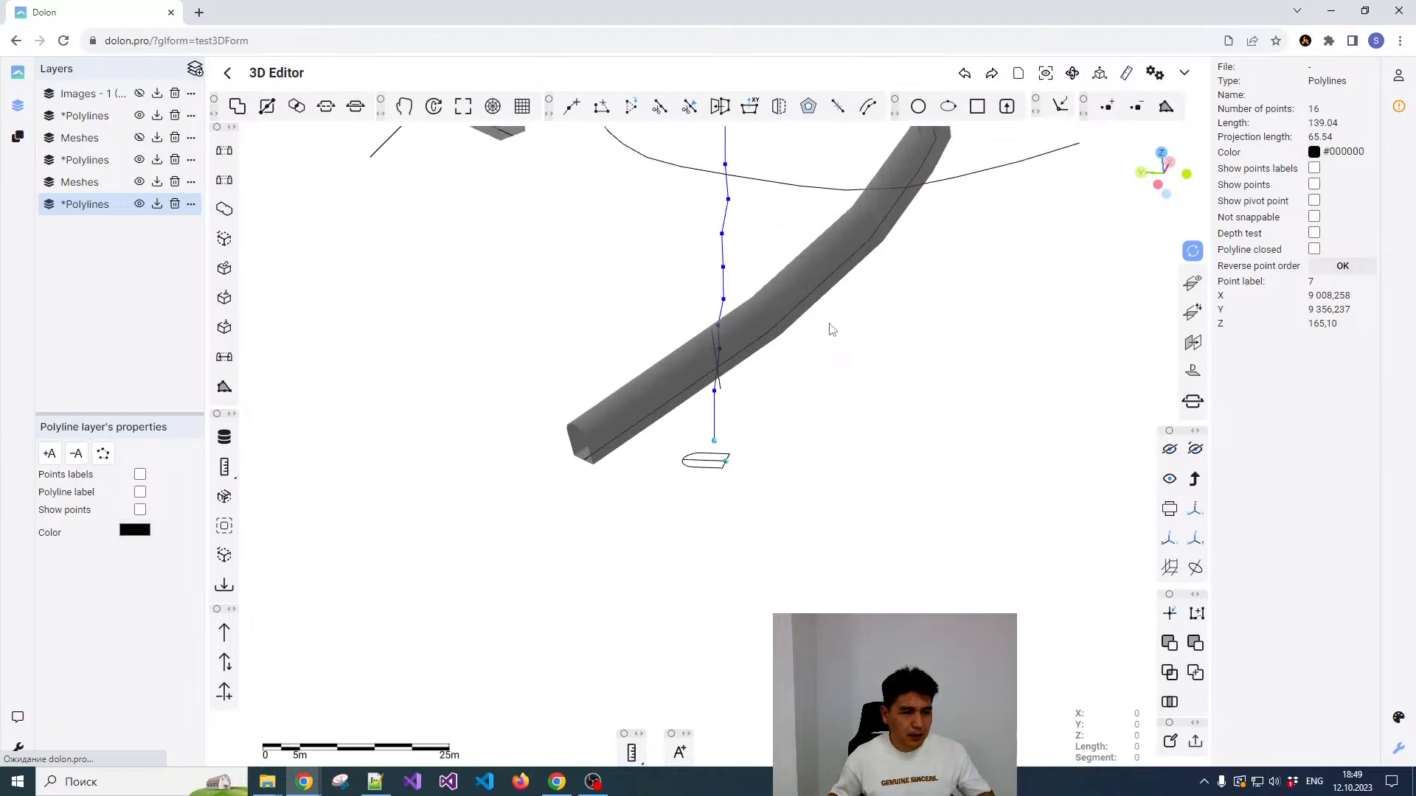
key(Escape)
Step: Delete the middle piece and the lower end piece of the ramp tunnel, keeping the main ramp mesh
drag(878, 318, 842, 351)
click(737, 335)
scroll(736, 383, down, 3)
click(735, 397)
scroll(726, 383, up, 5)
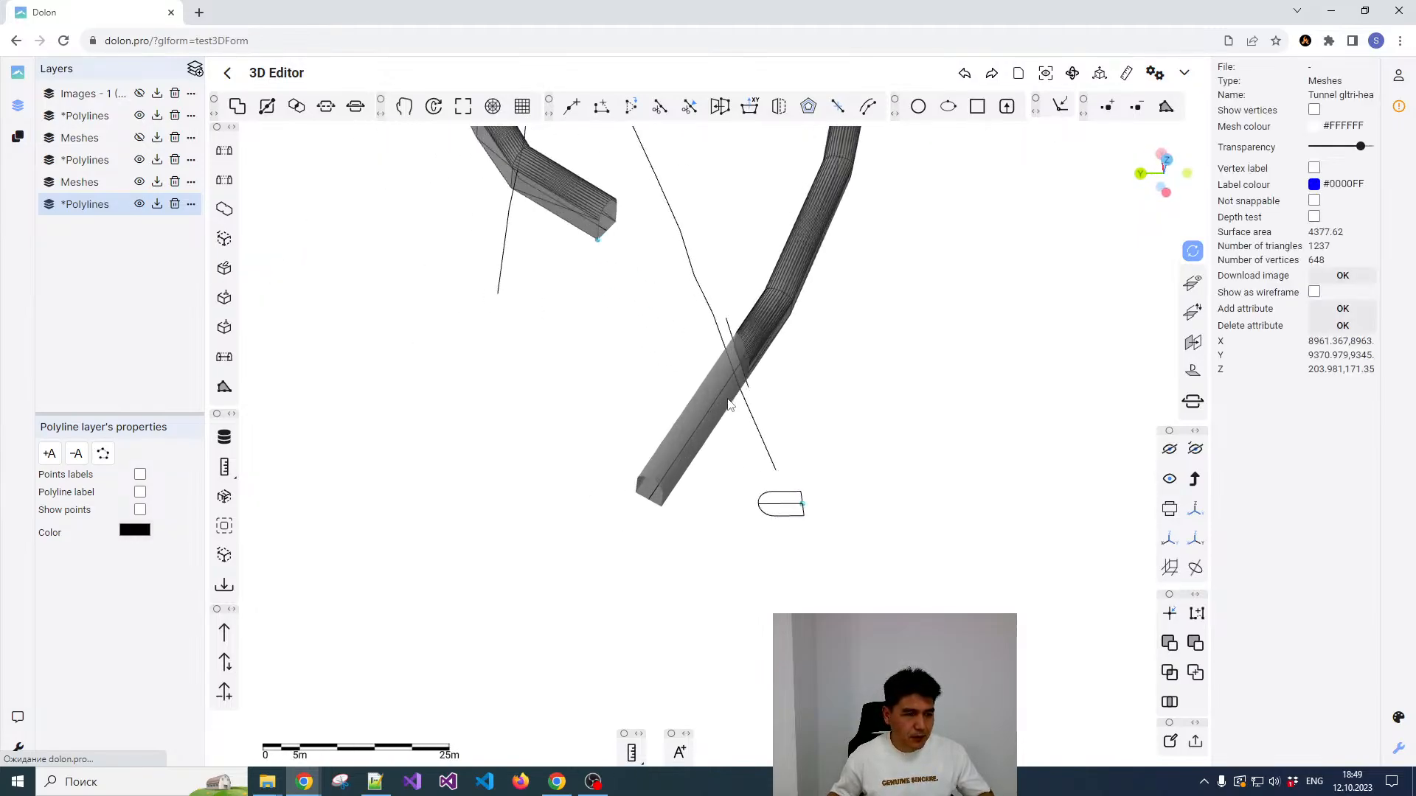
key(Delete)
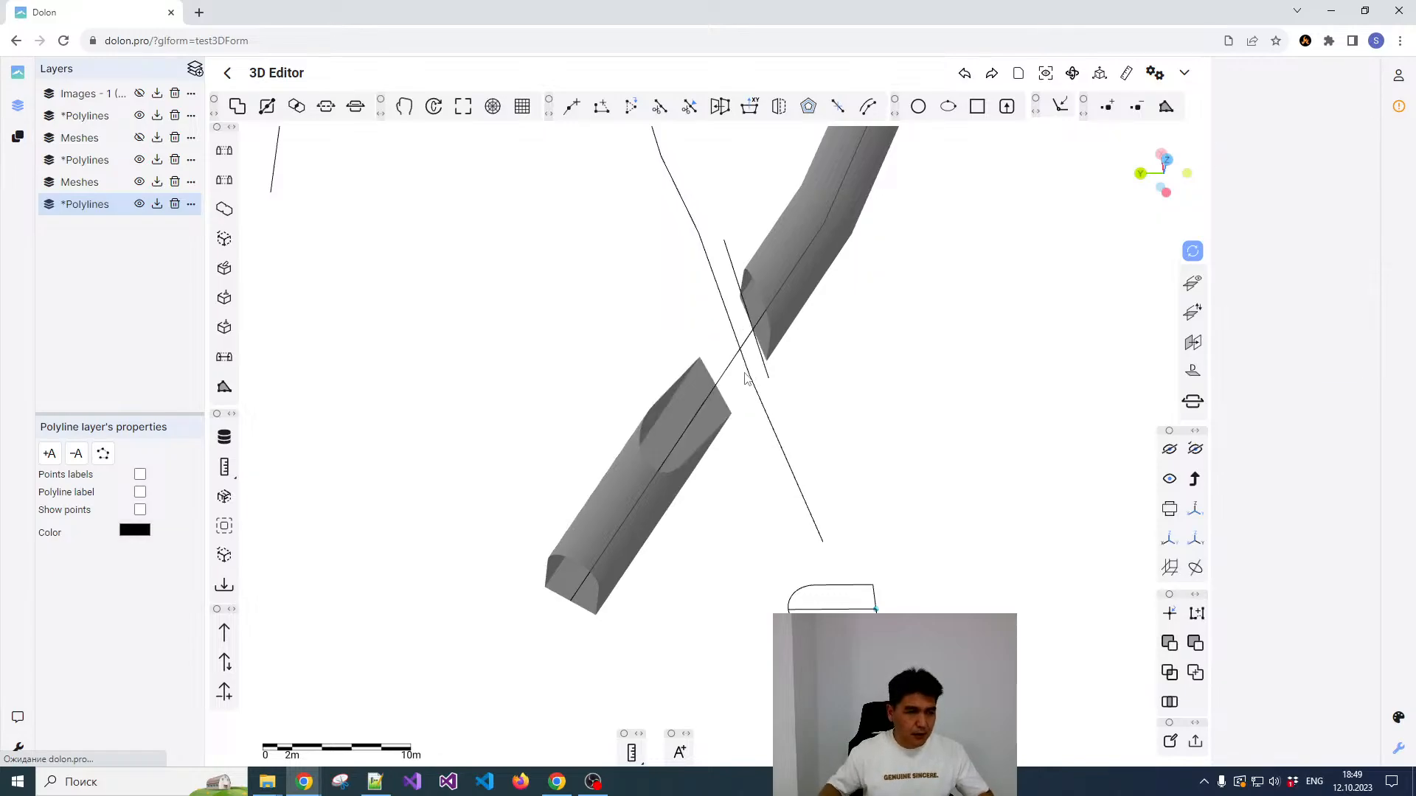
click(643, 441)
key(Delete)
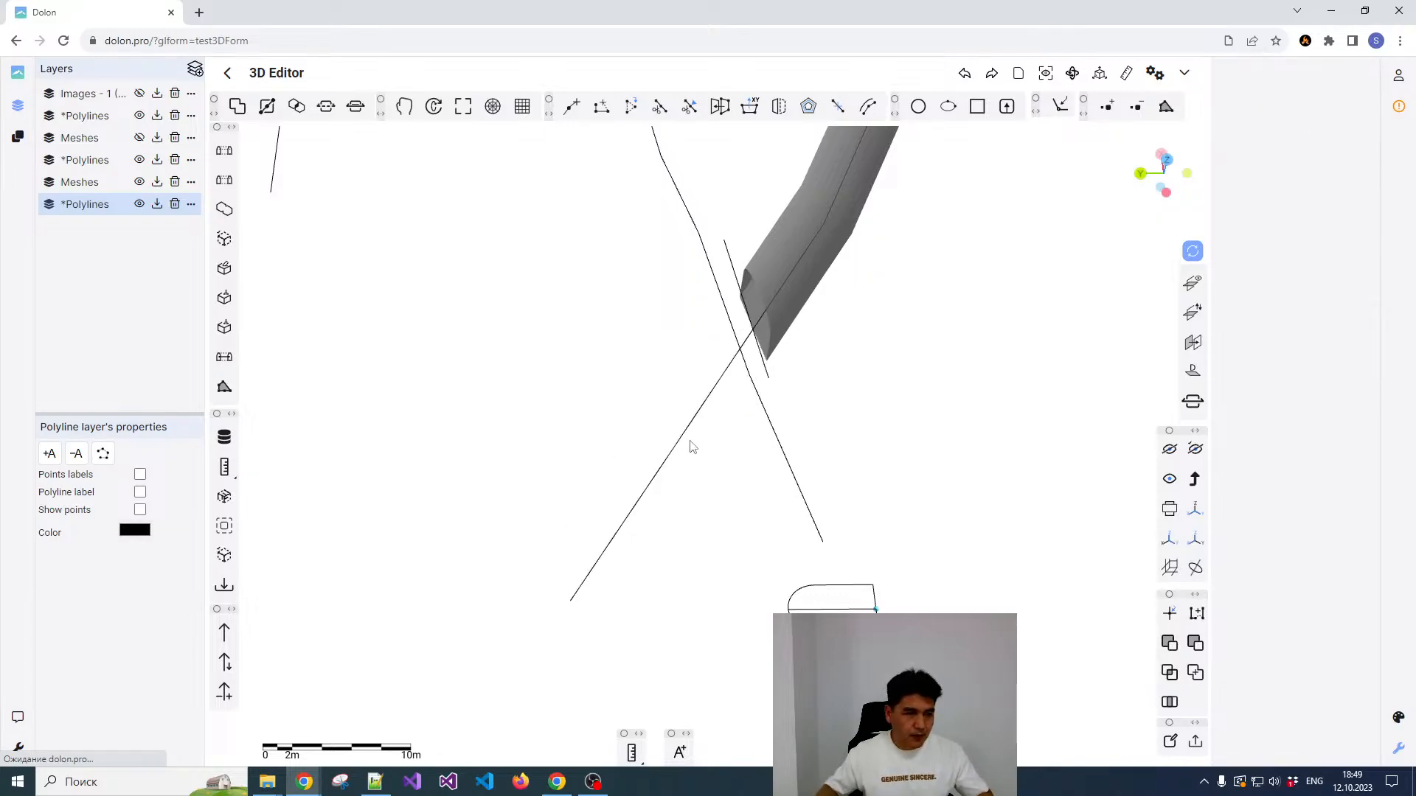
Step: Show the hidden objects again, including the lower drift mesh, and hide the Images - 1 layer
click(800, 255)
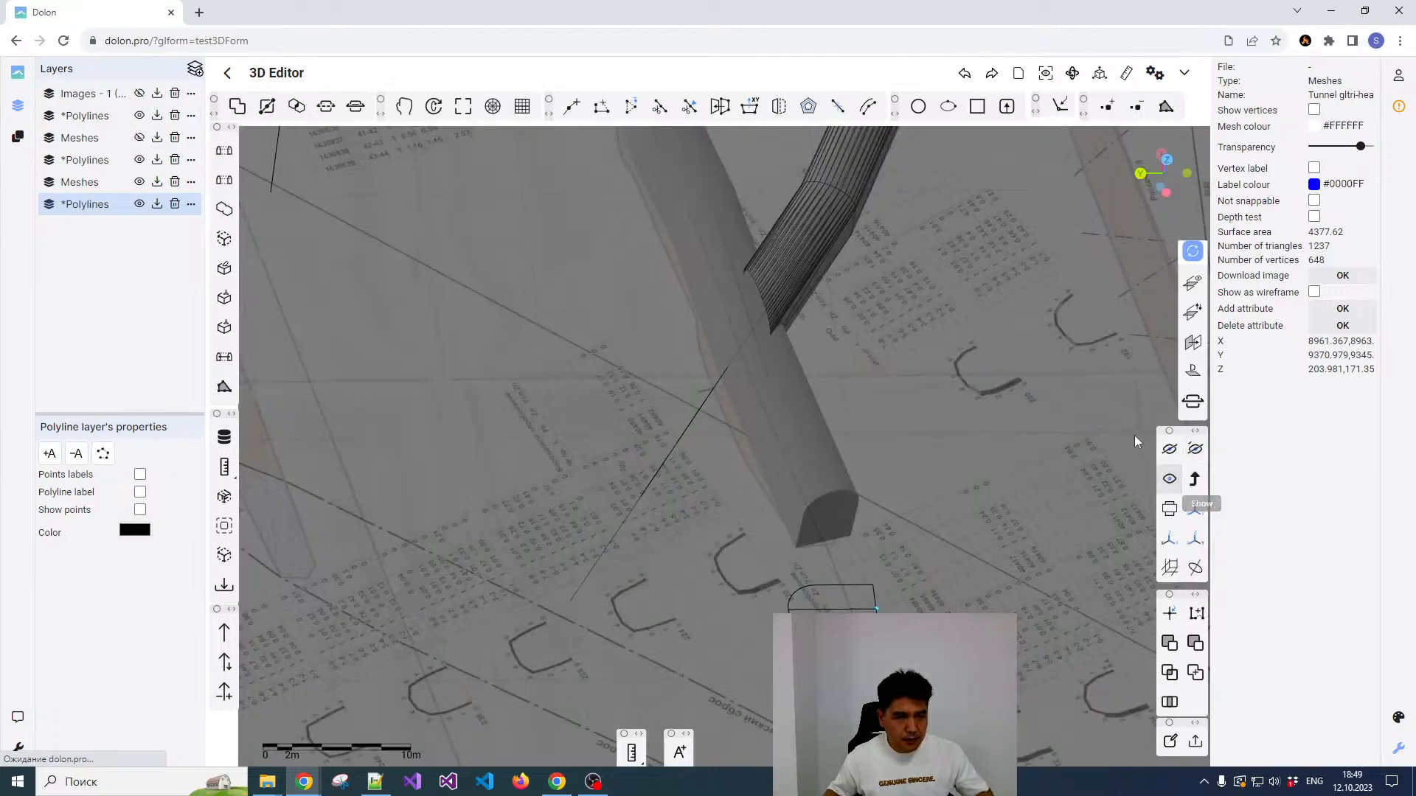
click(1170, 479)
click(139, 94)
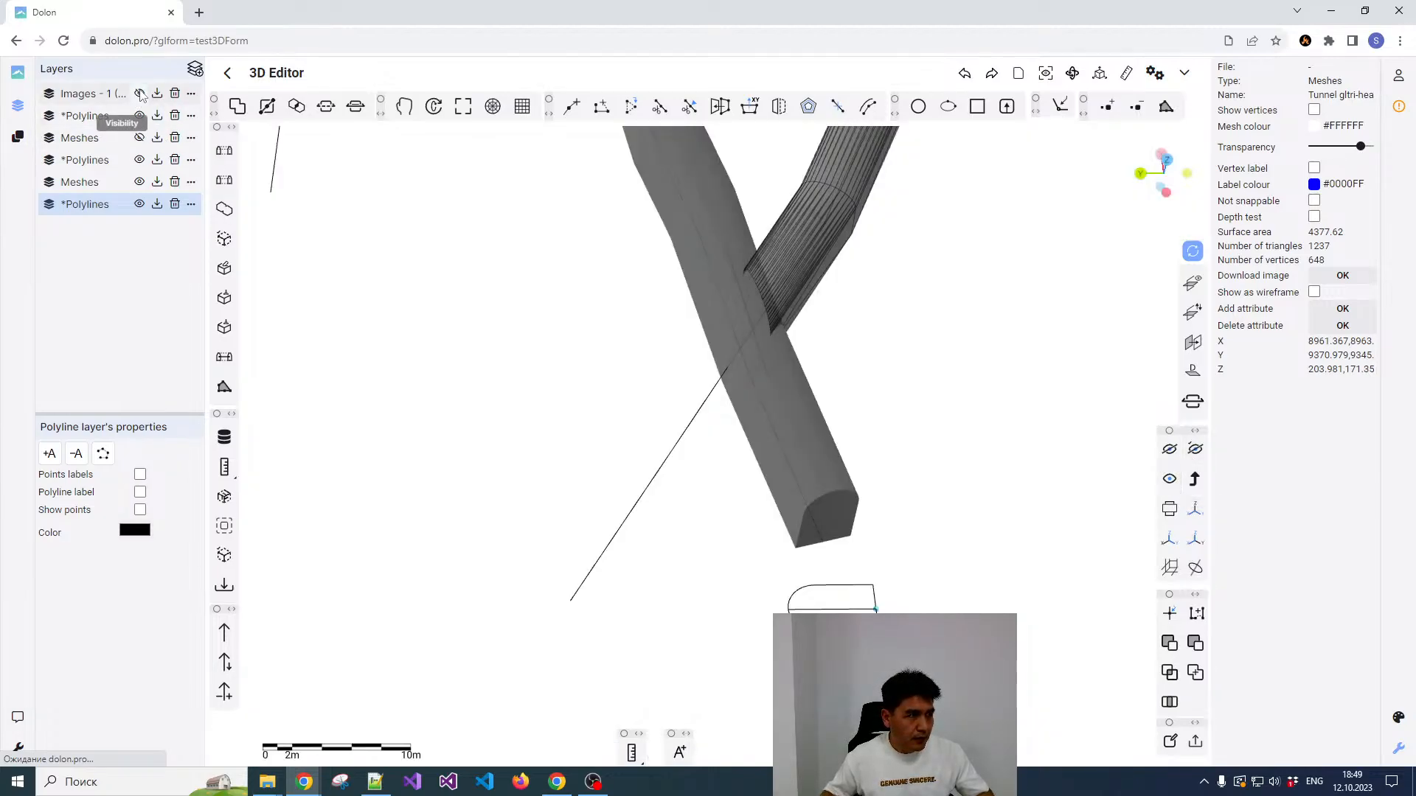
Step: Examine the junction between the ramp tunnel's cut end and the lower drift from several angles
scroll(808, 357, down, 2)
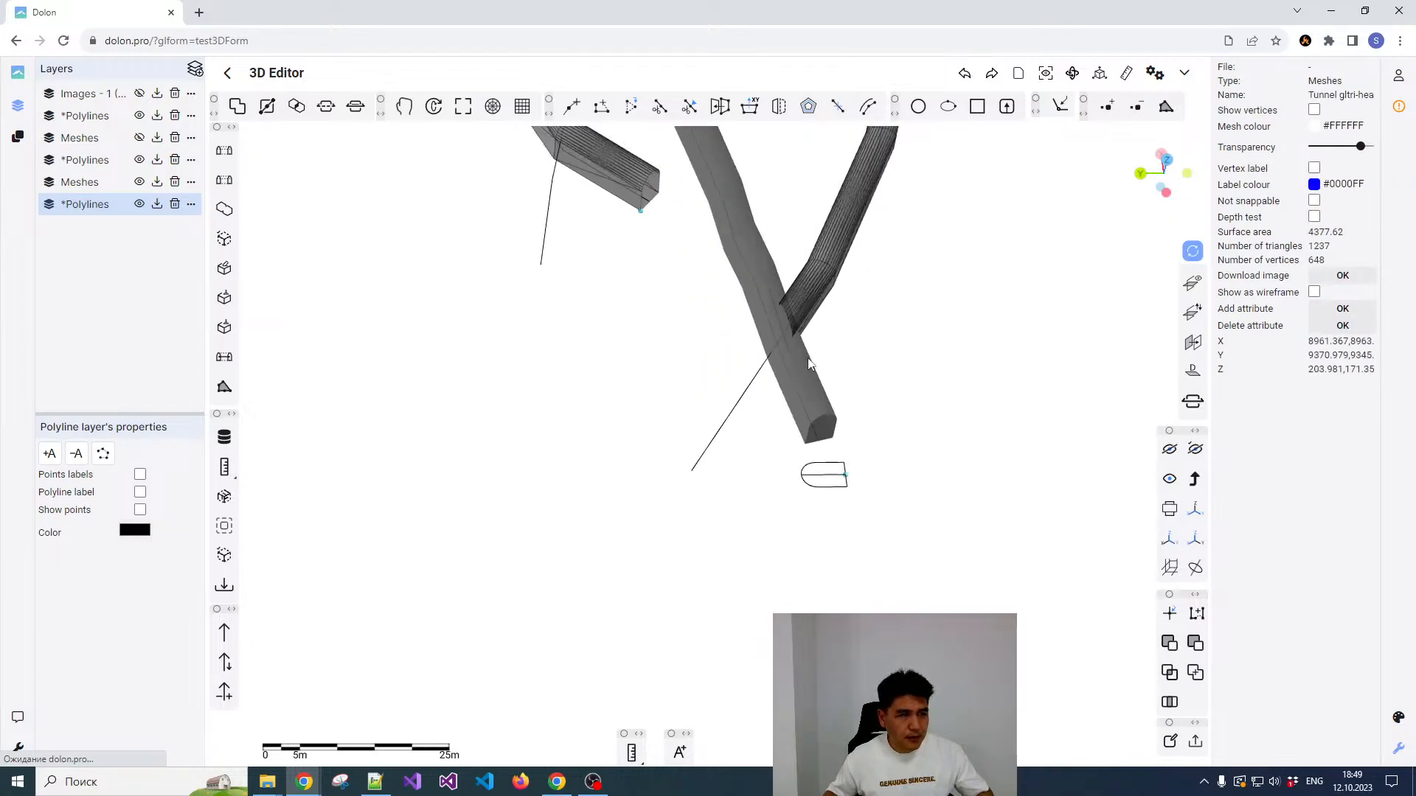
scroll(820, 354, up, 2)
drag(820, 354, 749, 377)
right_click(748, 372)
click(767, 359)
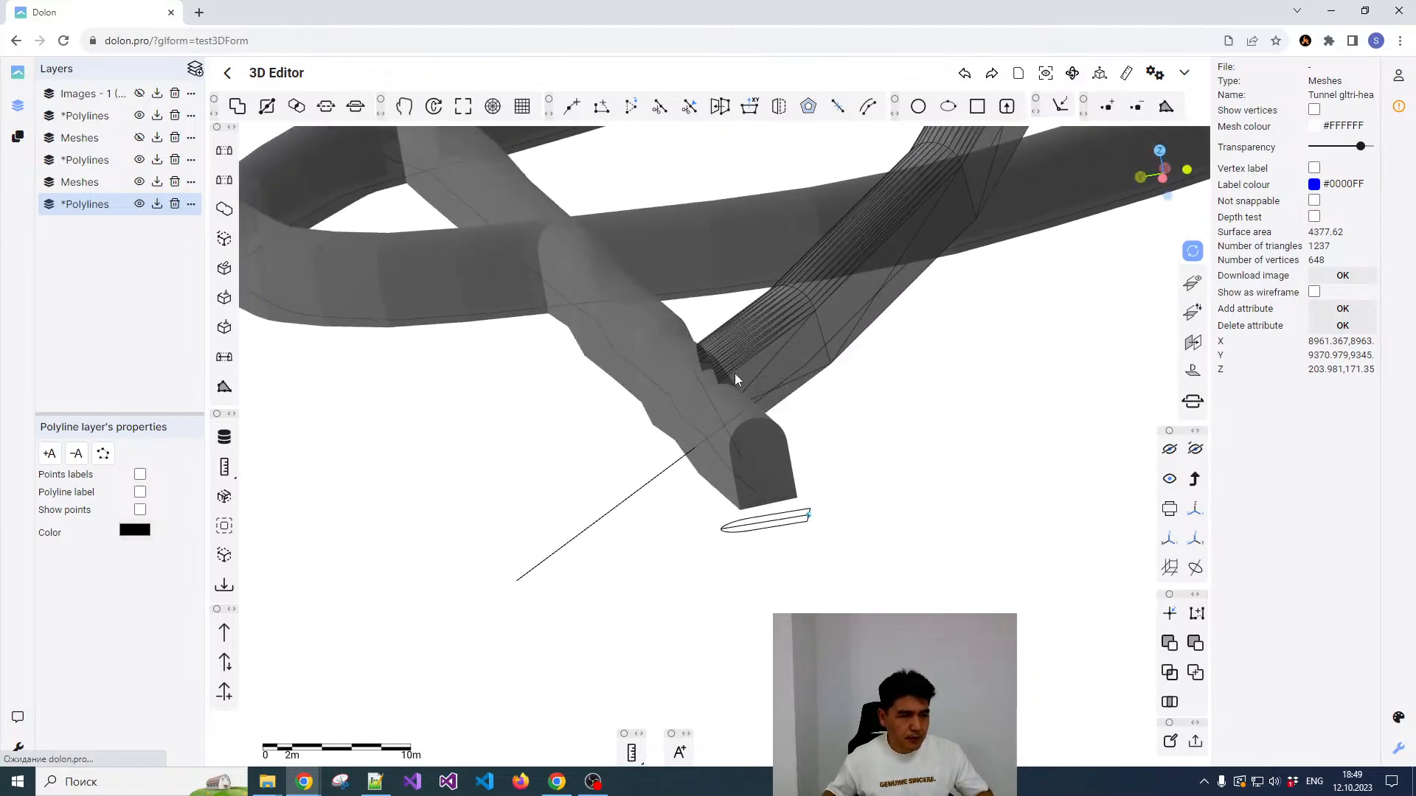
click(733, 355)
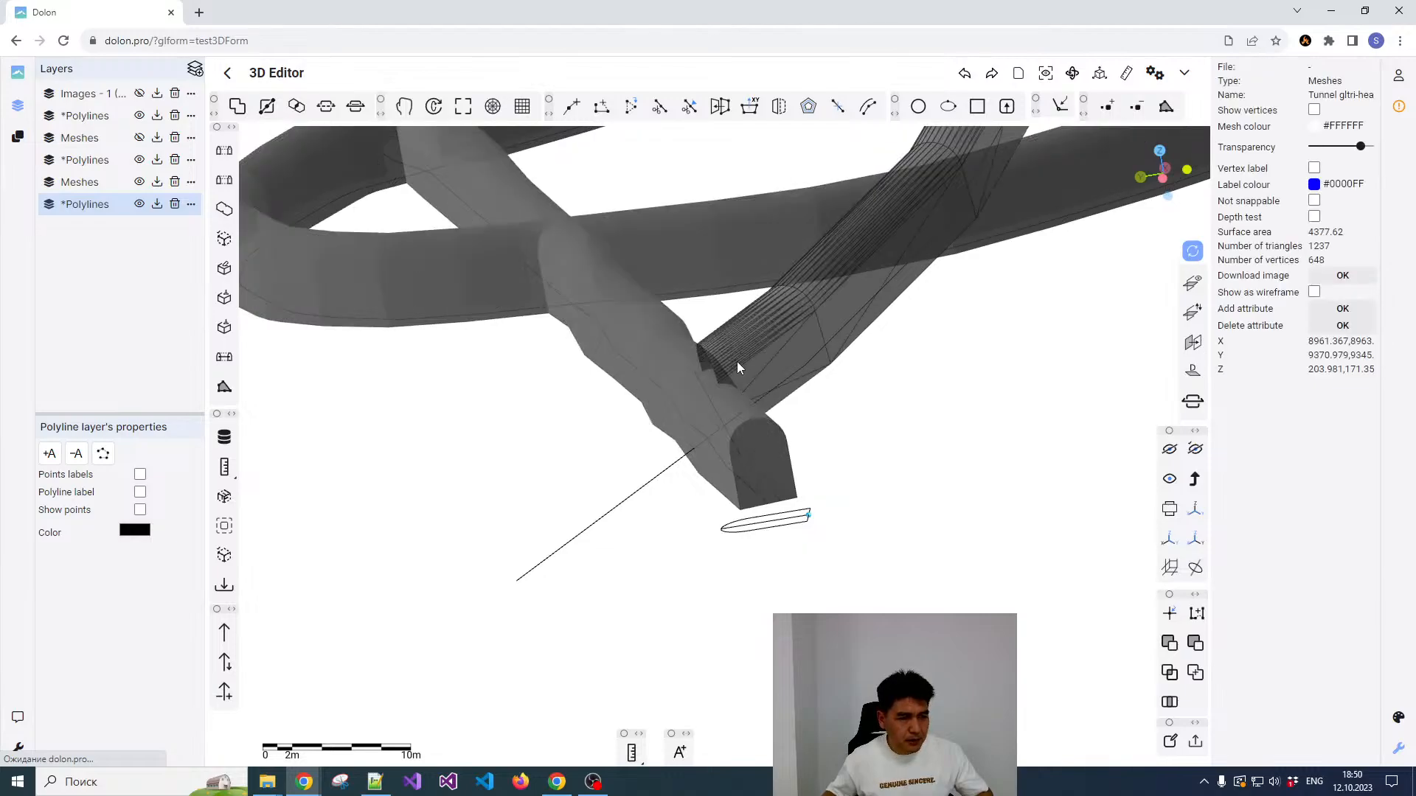
scroll(736, 360, up, 5)
drag(730, 356, 662, 396)
right_click(701, 367)
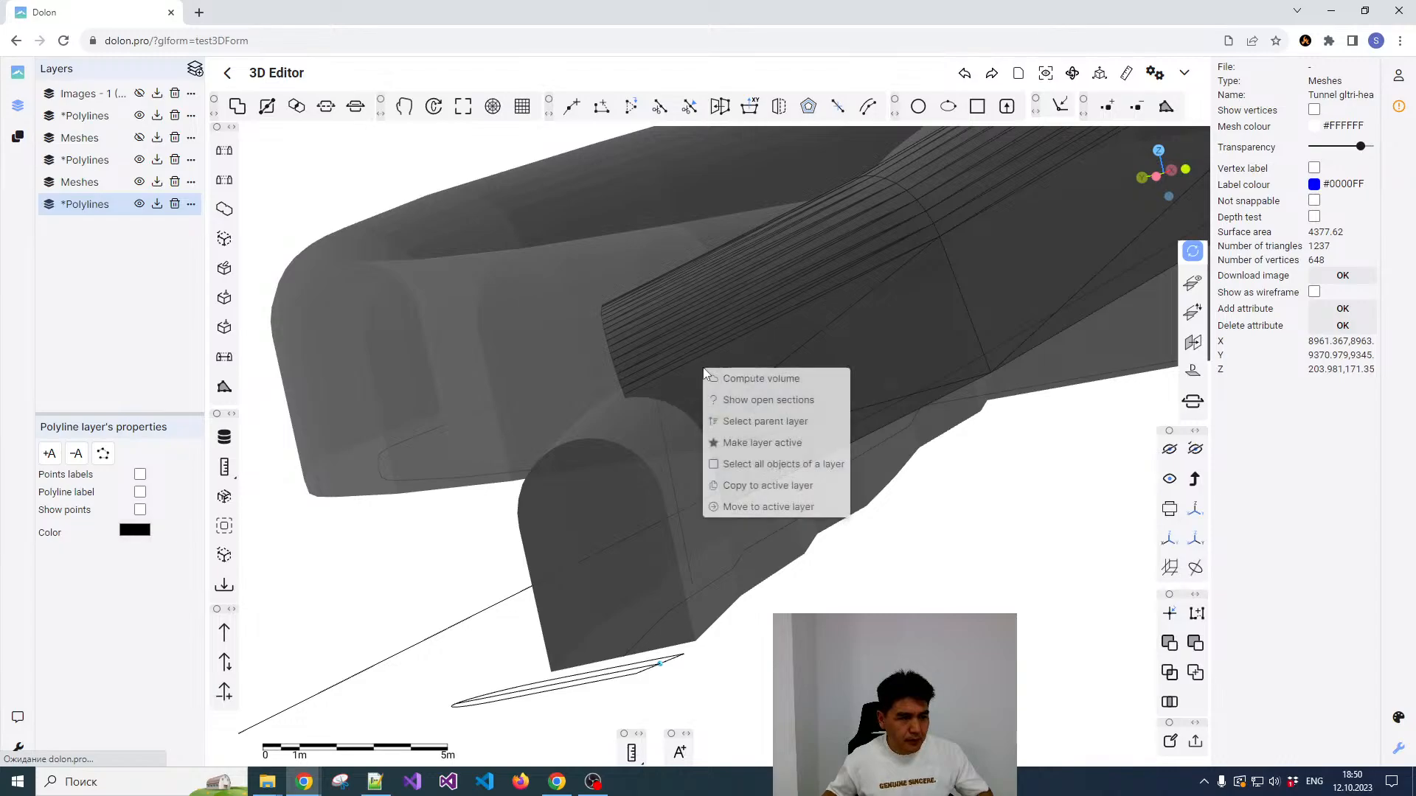
click(684, 375)
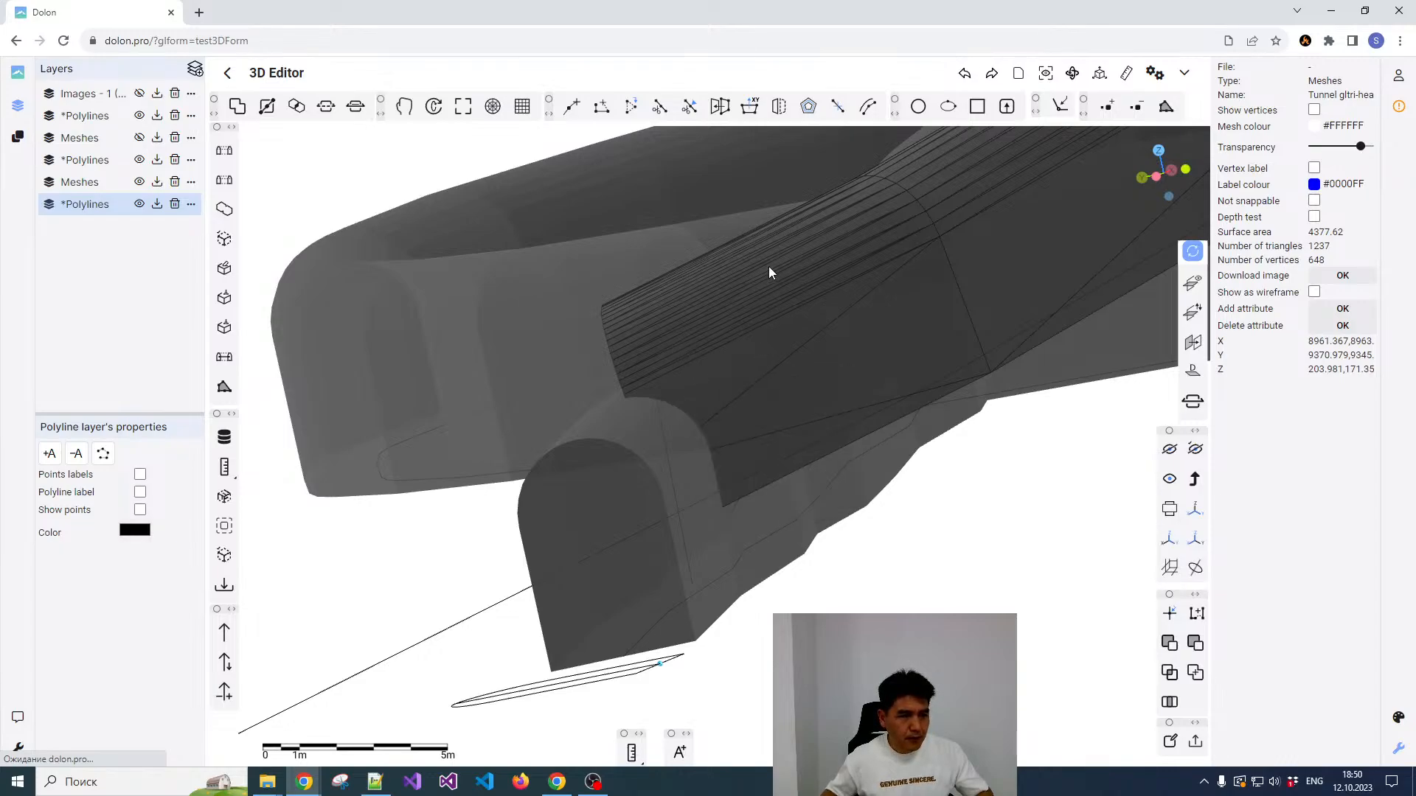
Step: Draw a two-point polyline across the ramp tunnel just outside the lower drift, roughly parallel to the drift wall
drag(787, 290, 771, 405)
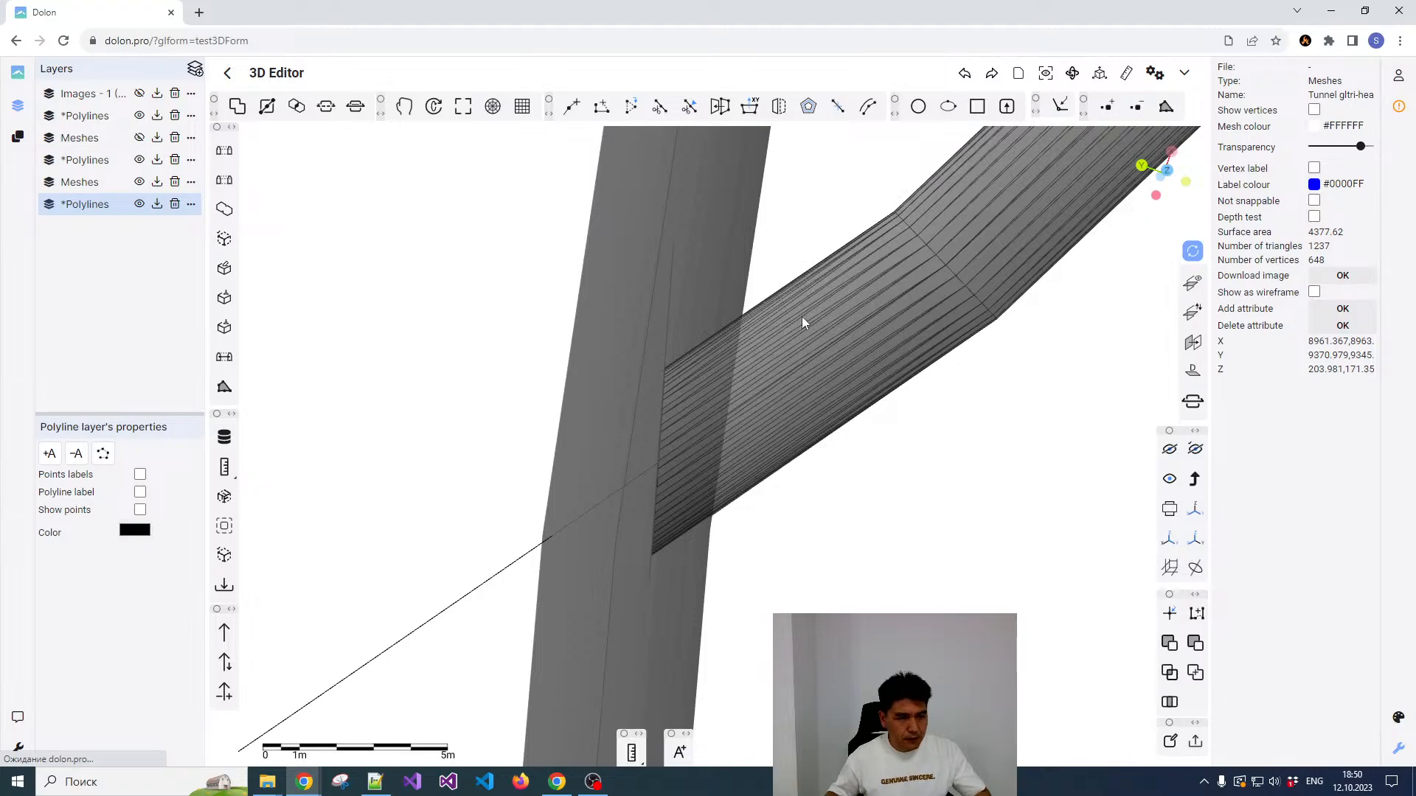
click(572, 106)
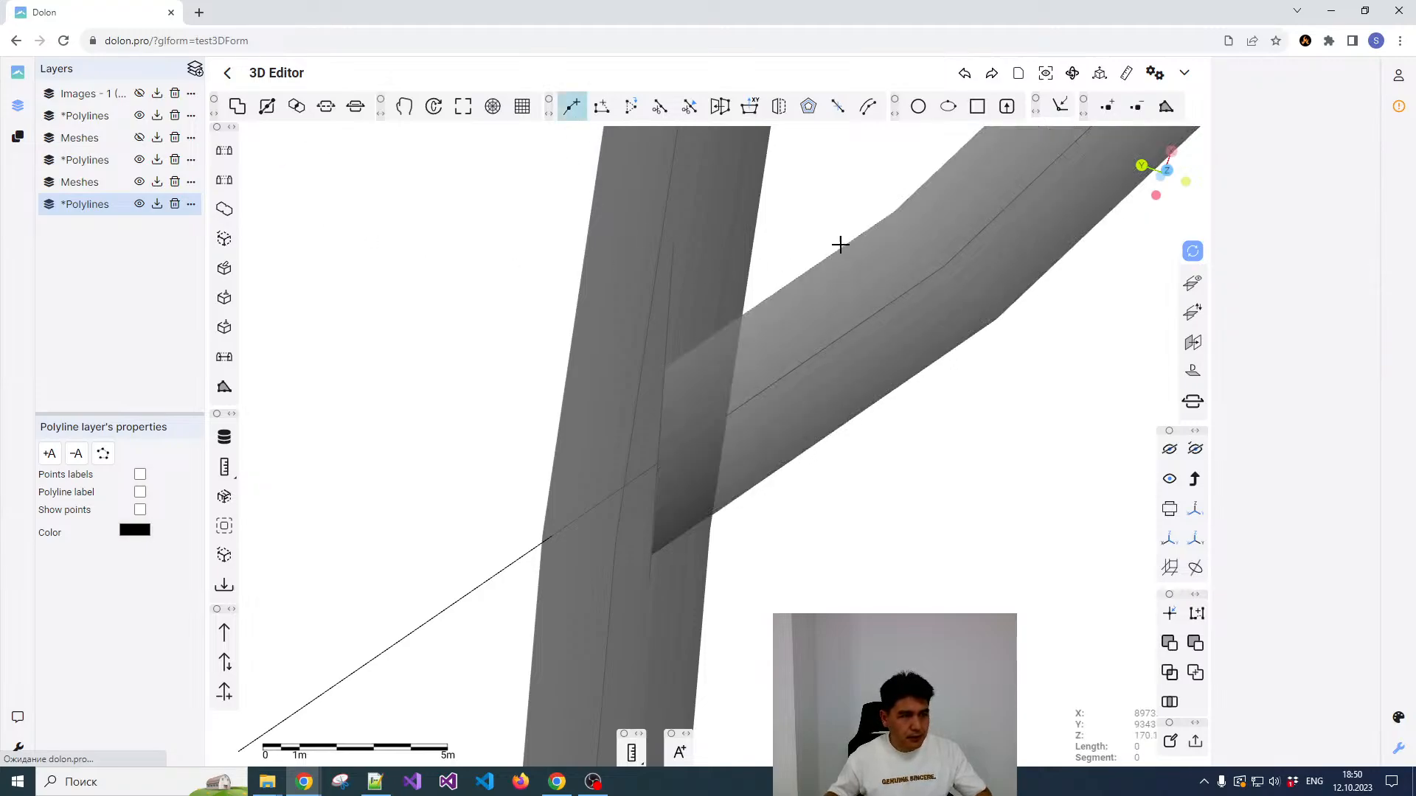
click(834, 221)
double_click(812, 508)
Step: Cut the ramp tunnel mesh by the new polyline and delete the end piece overlapping the lower drift
click(843, 366)
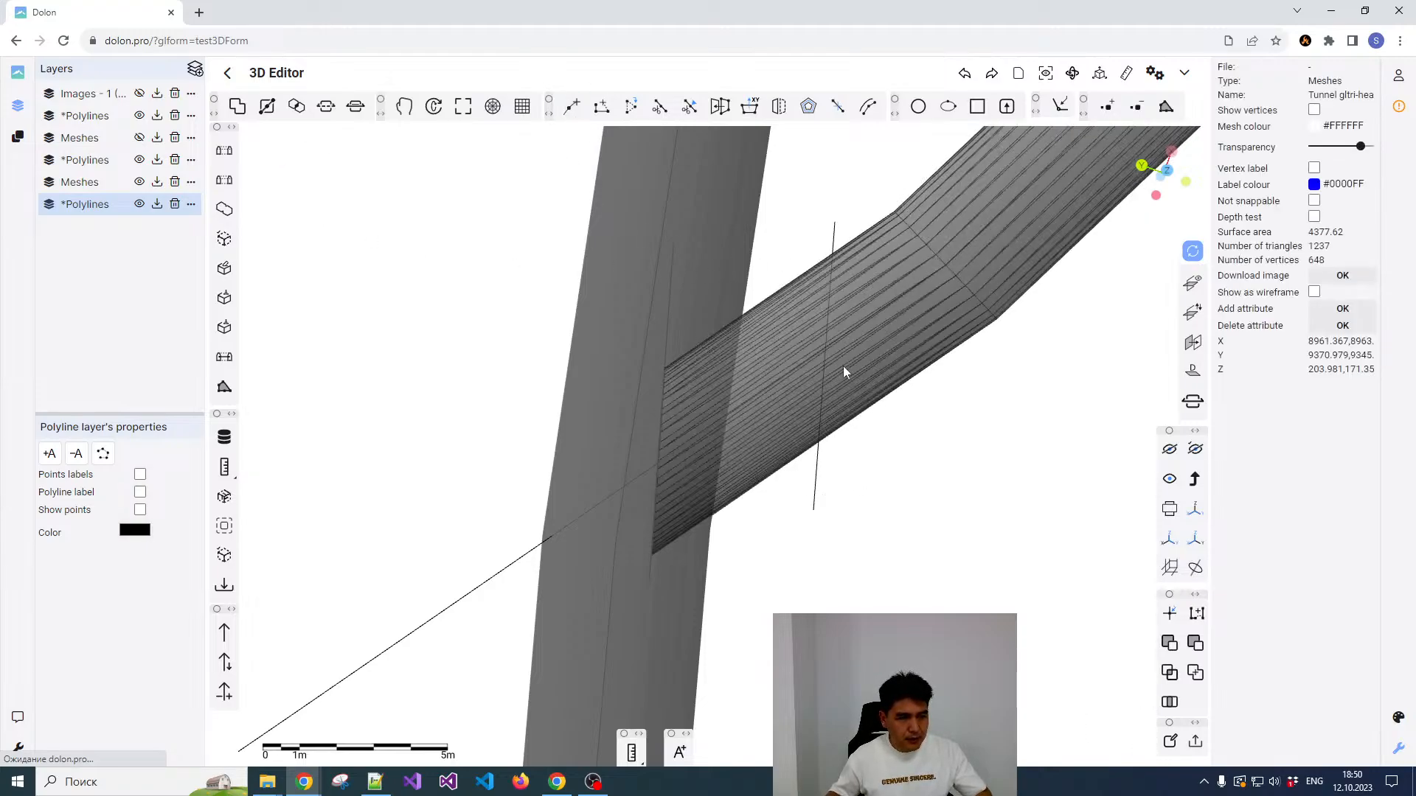
click(829, 258)
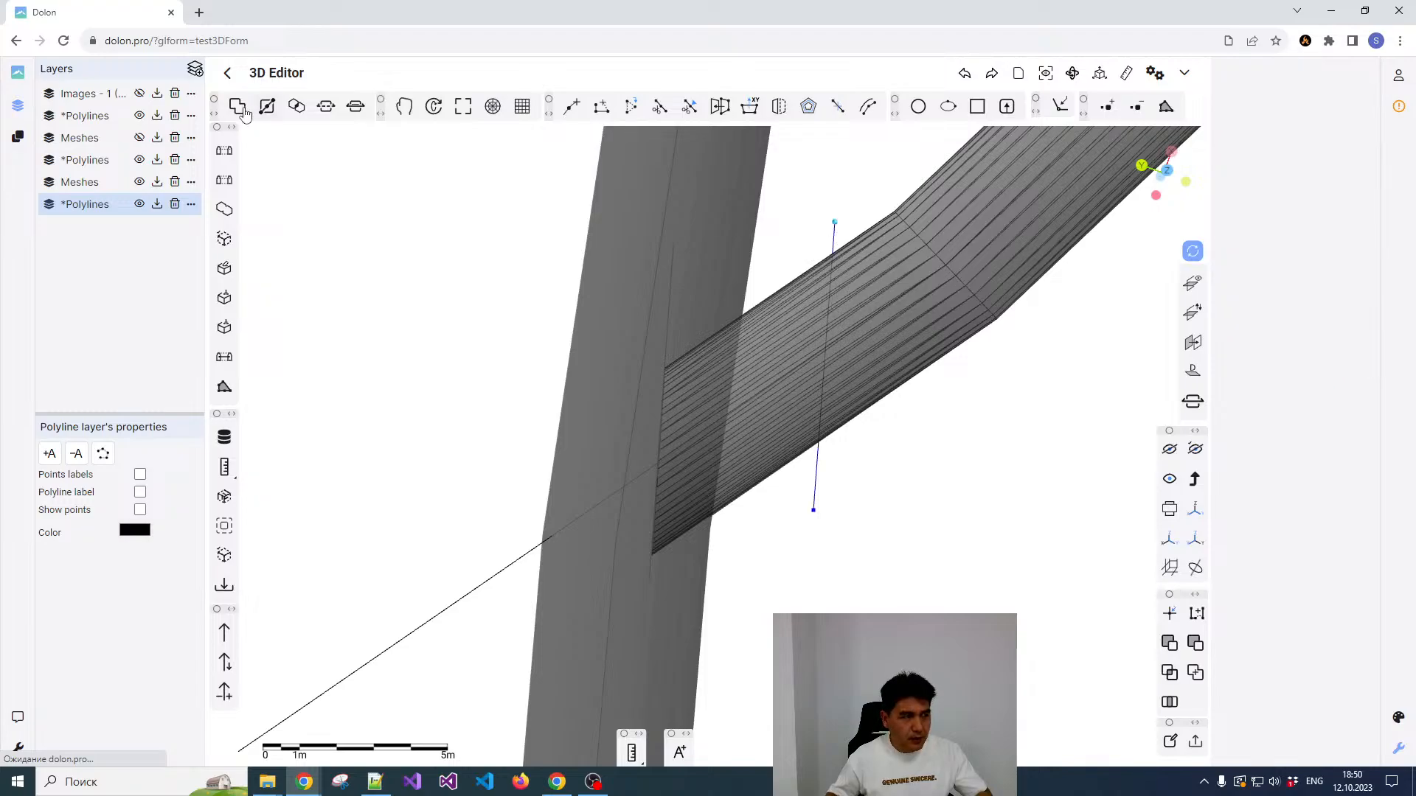
click(267, 106)
click(785, 335)
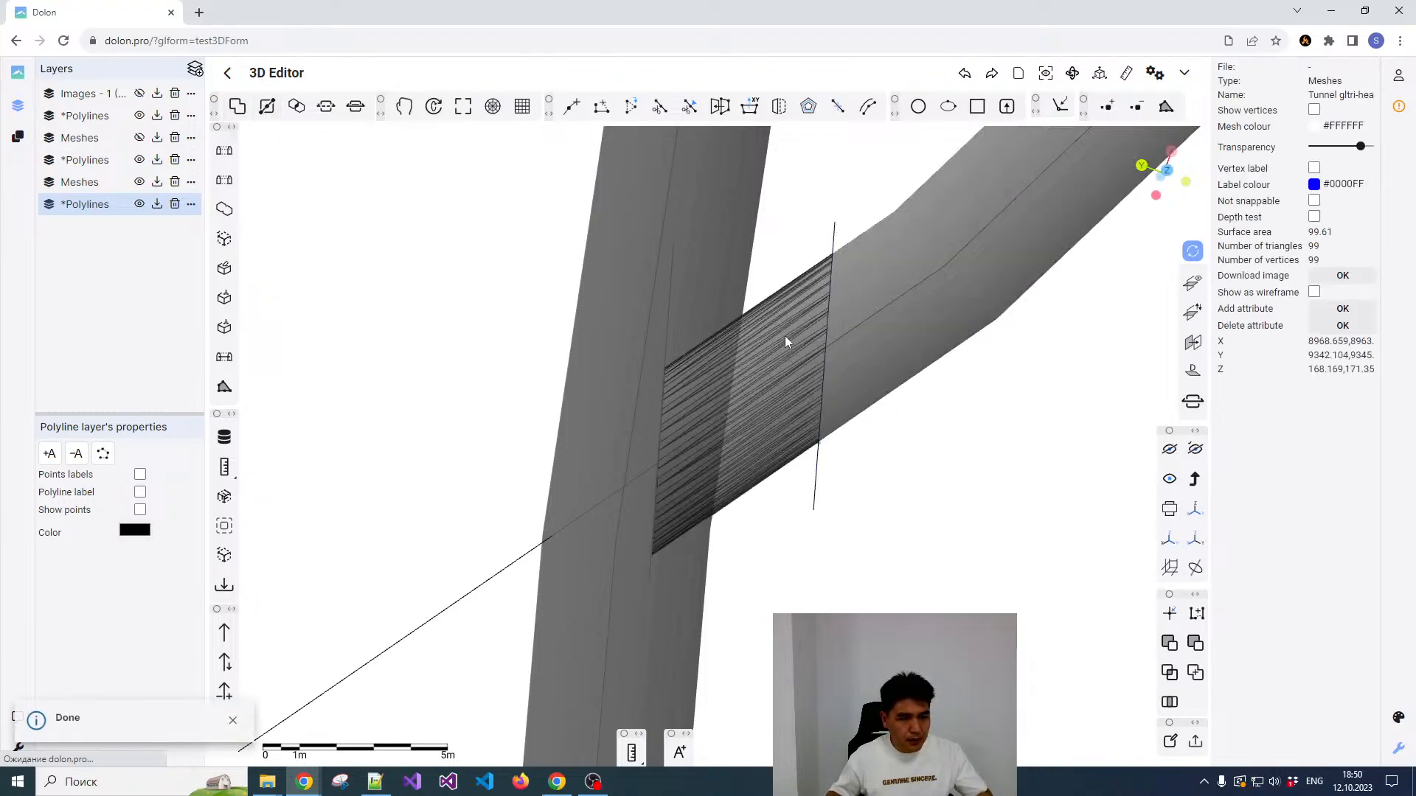
key(Delete)
Step: Show the open sections of the remaining ramp tunnel mesh
click(855, 307)
drag(856, 287, 819, 229)
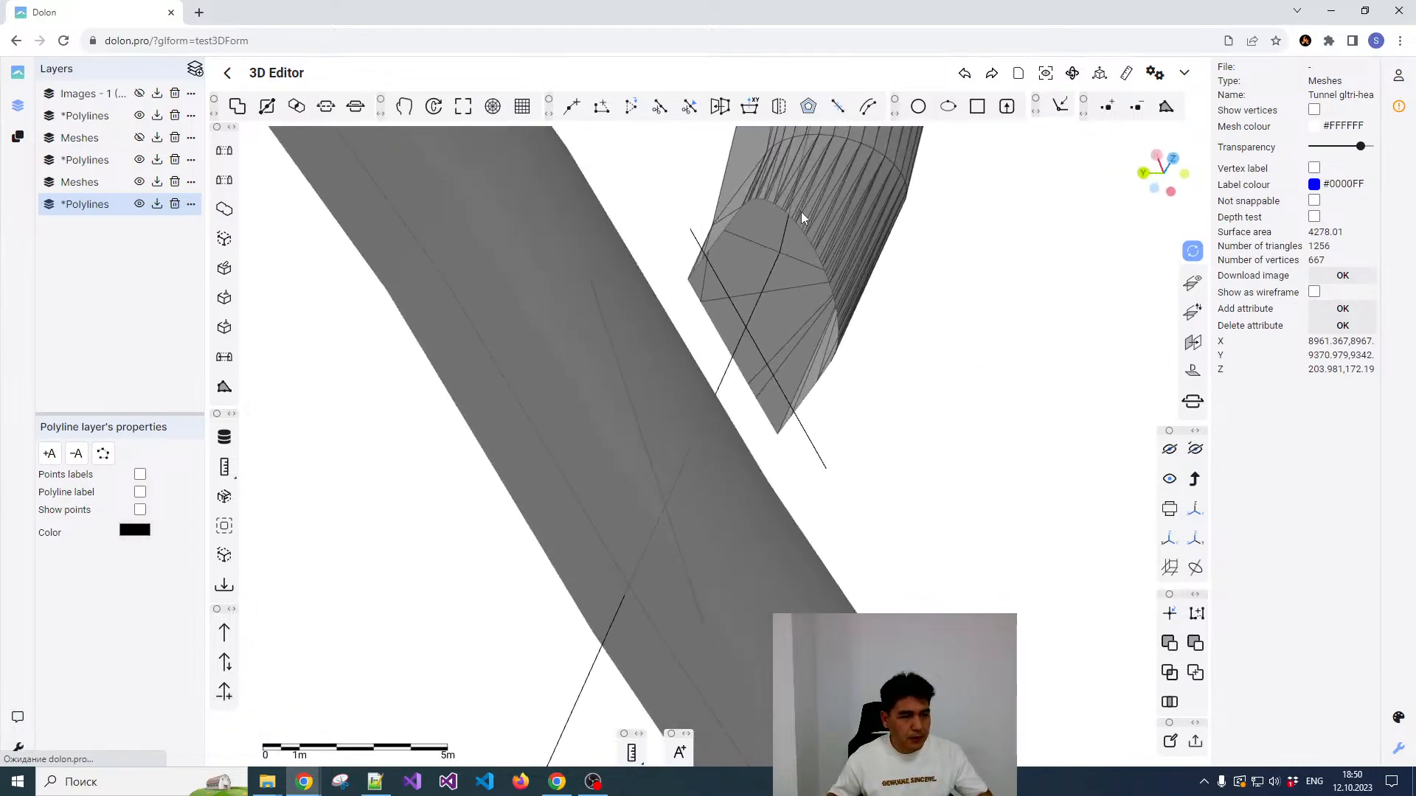
right_click(802, 212)
click(838, 256)
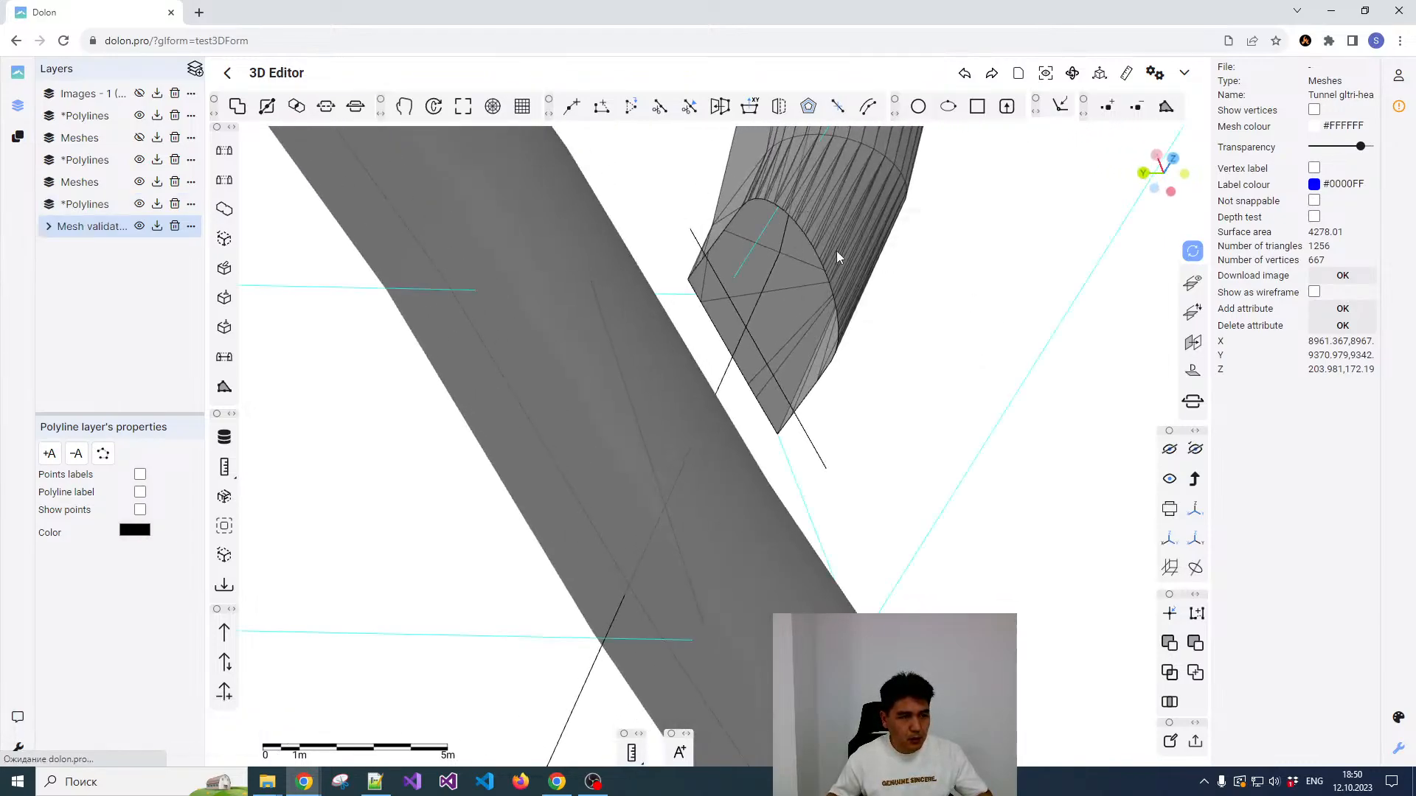
Step: Copy the open-section contour at the ramp's lower end to the opposite side of the lower drift
click(814, 251)
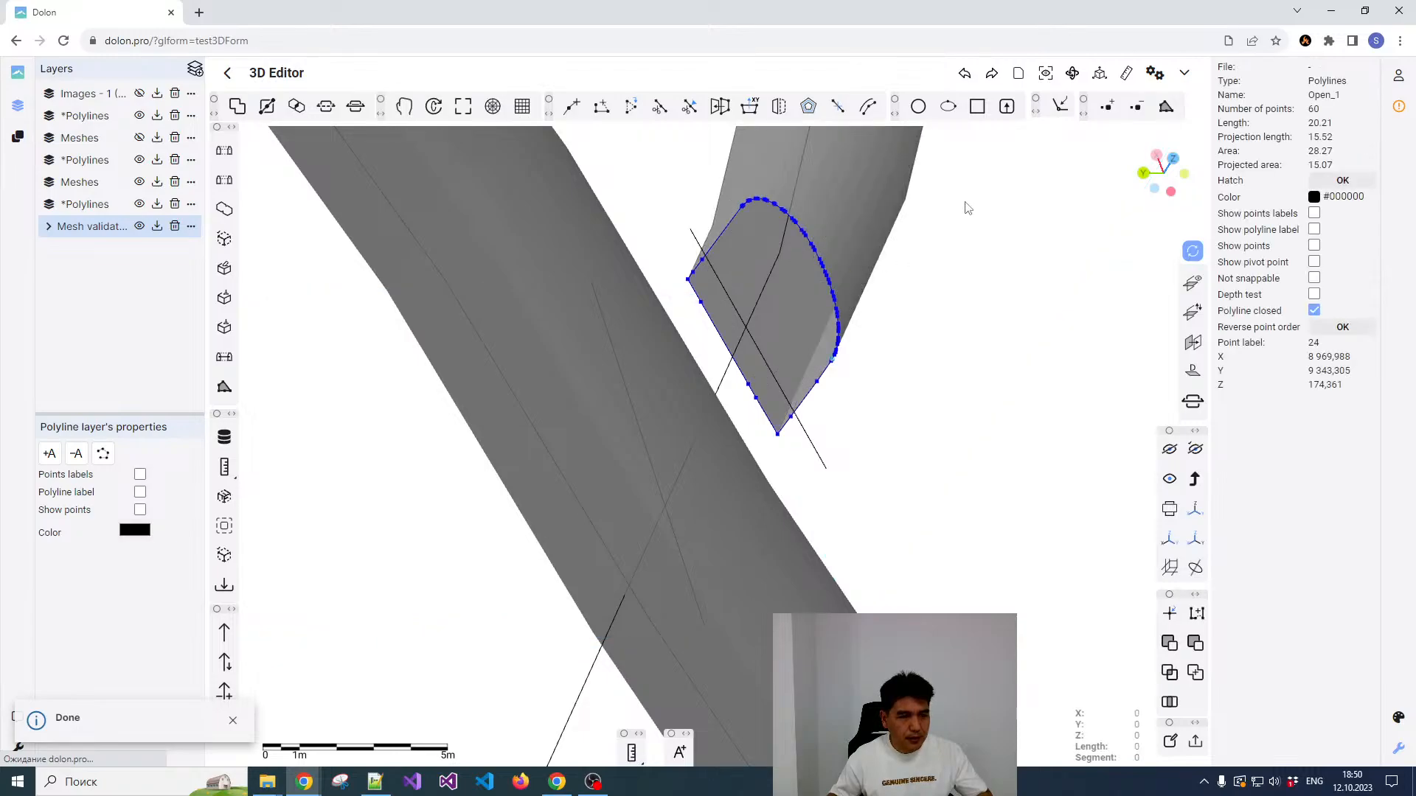
drag(944, 239, 876, 325)
scroll(793, 313, up, 3)
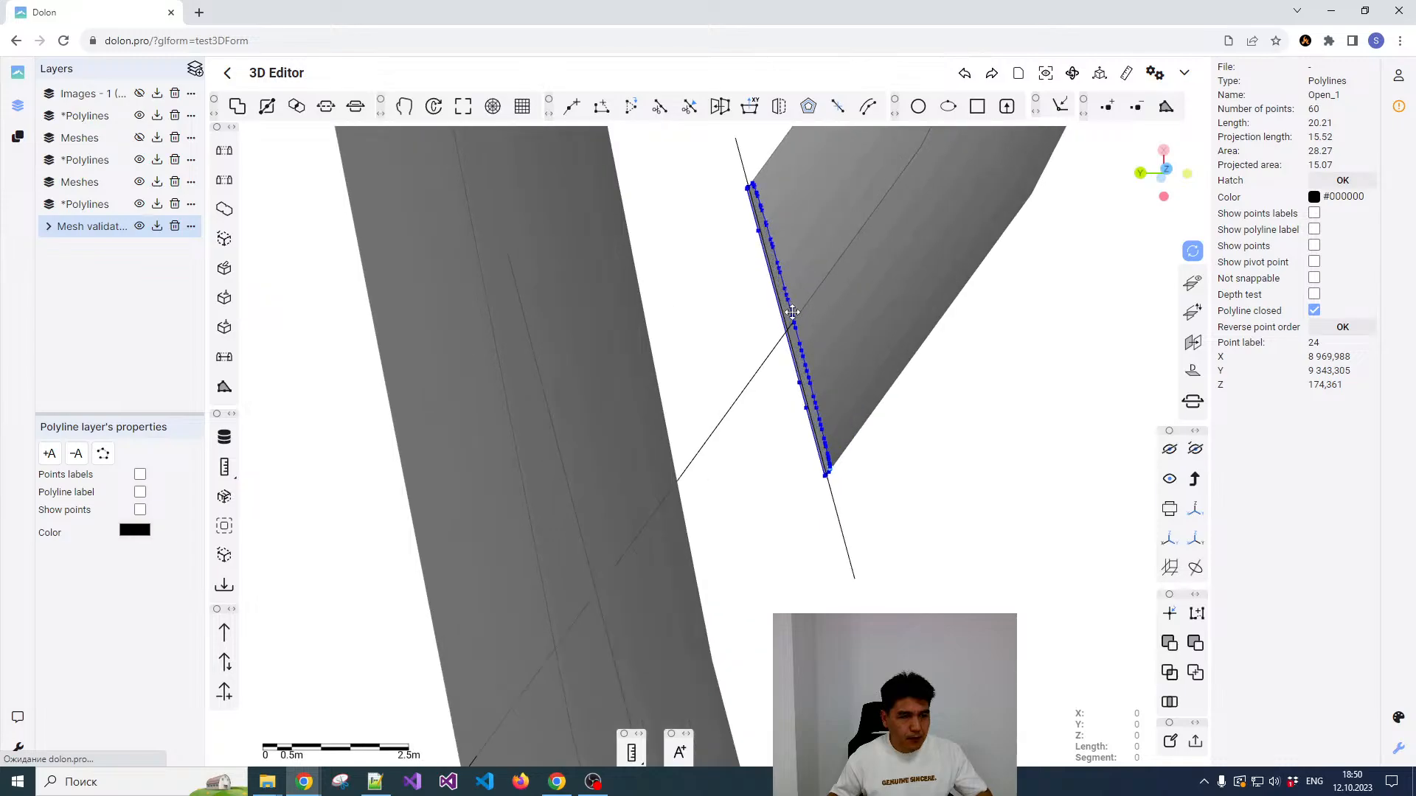
key(r)
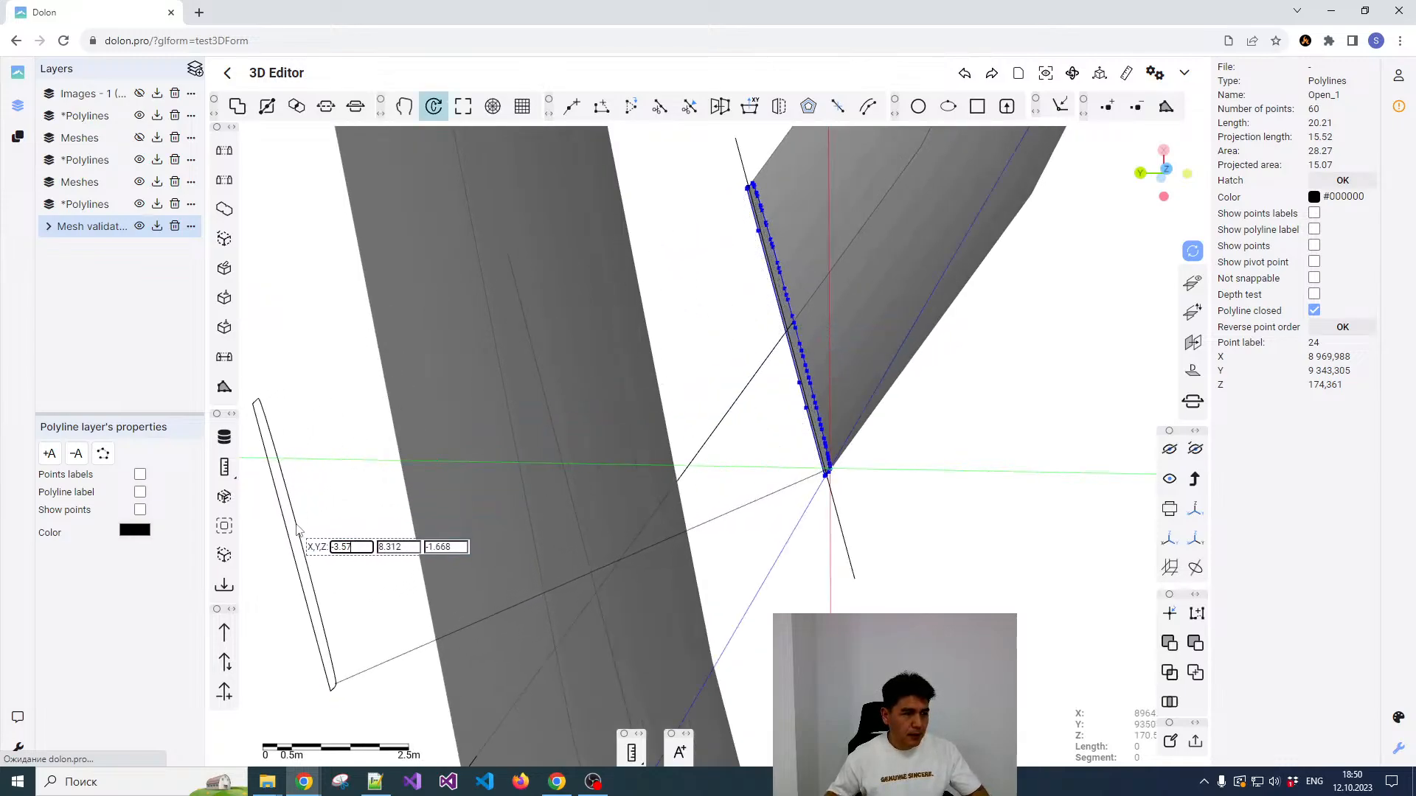
click(369, 501)
scroll(877, 378, down, 5)
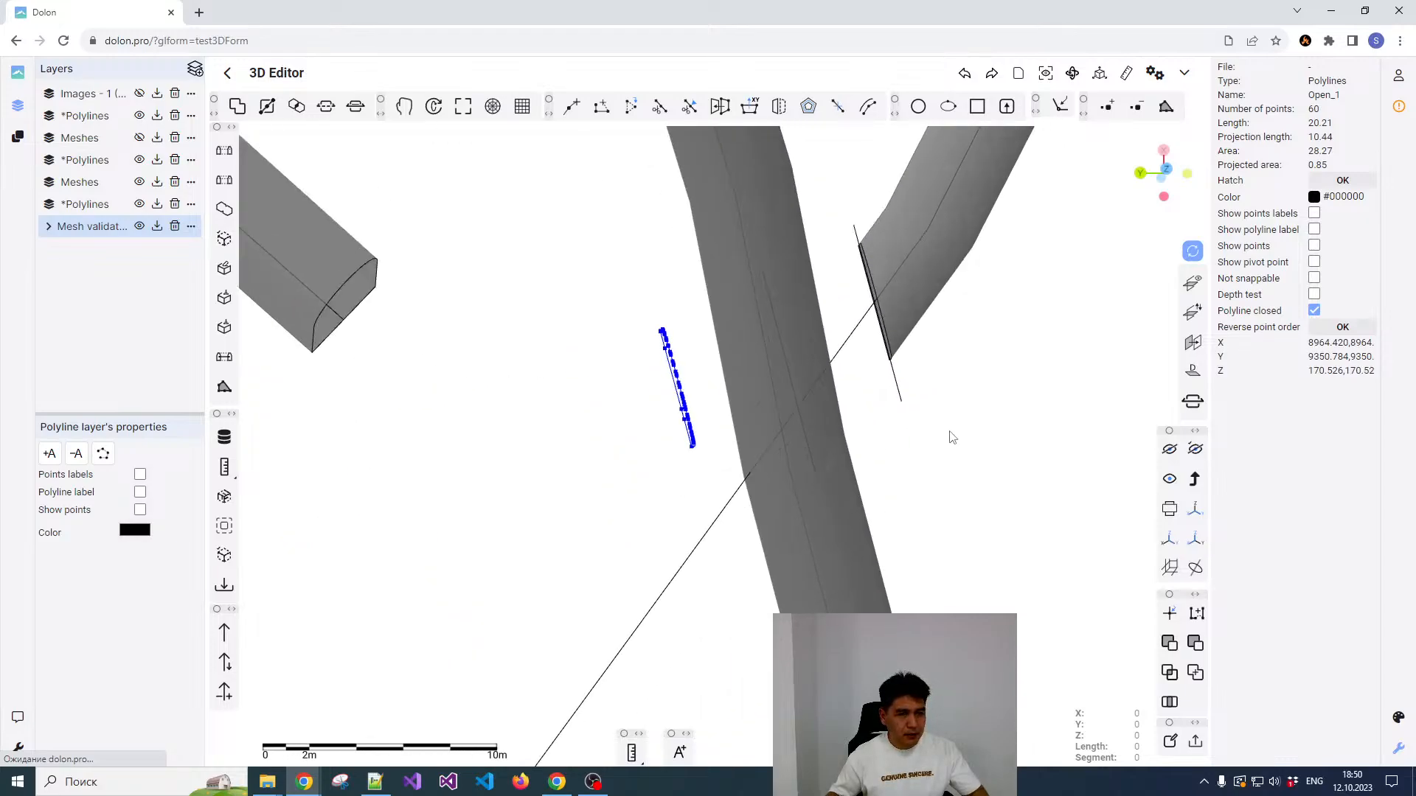
Step: Lower the copied contour vertically by about 2.8 m to bring it down to the lower drift's level
drag(931, 428, 931, 370)
drag(713, 516, 594, 308)
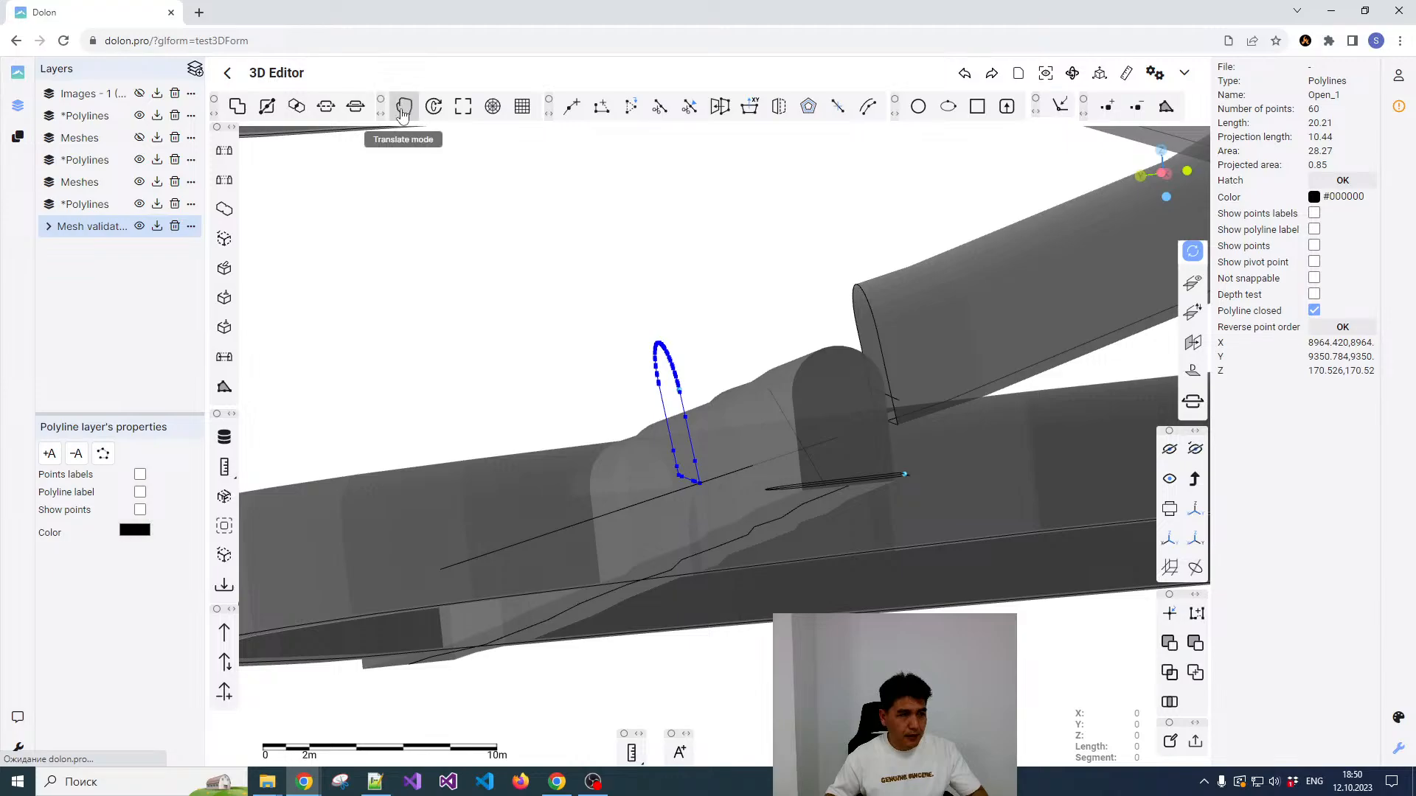
click(659, 347)
click(698, 304)
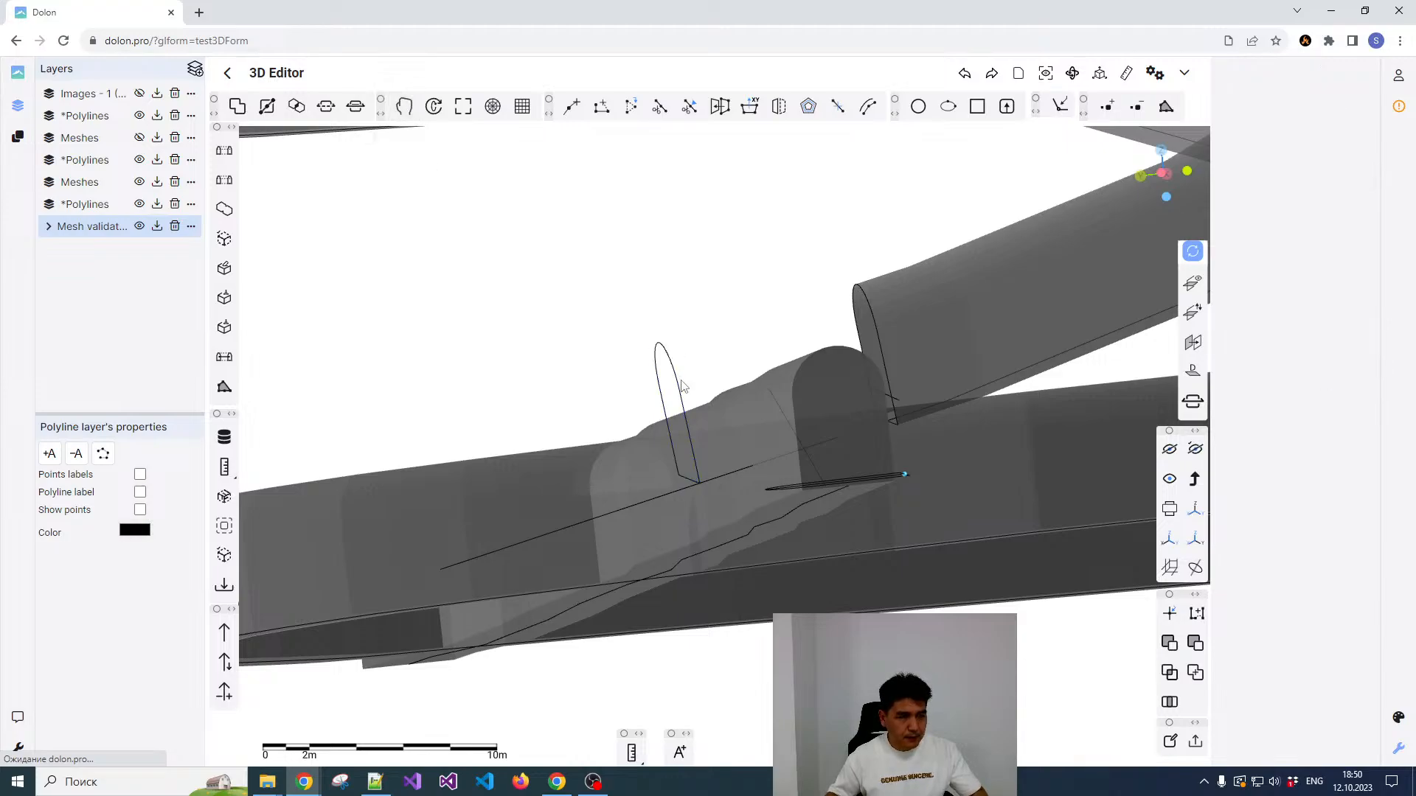
click(680, 391)
click(404, 107)
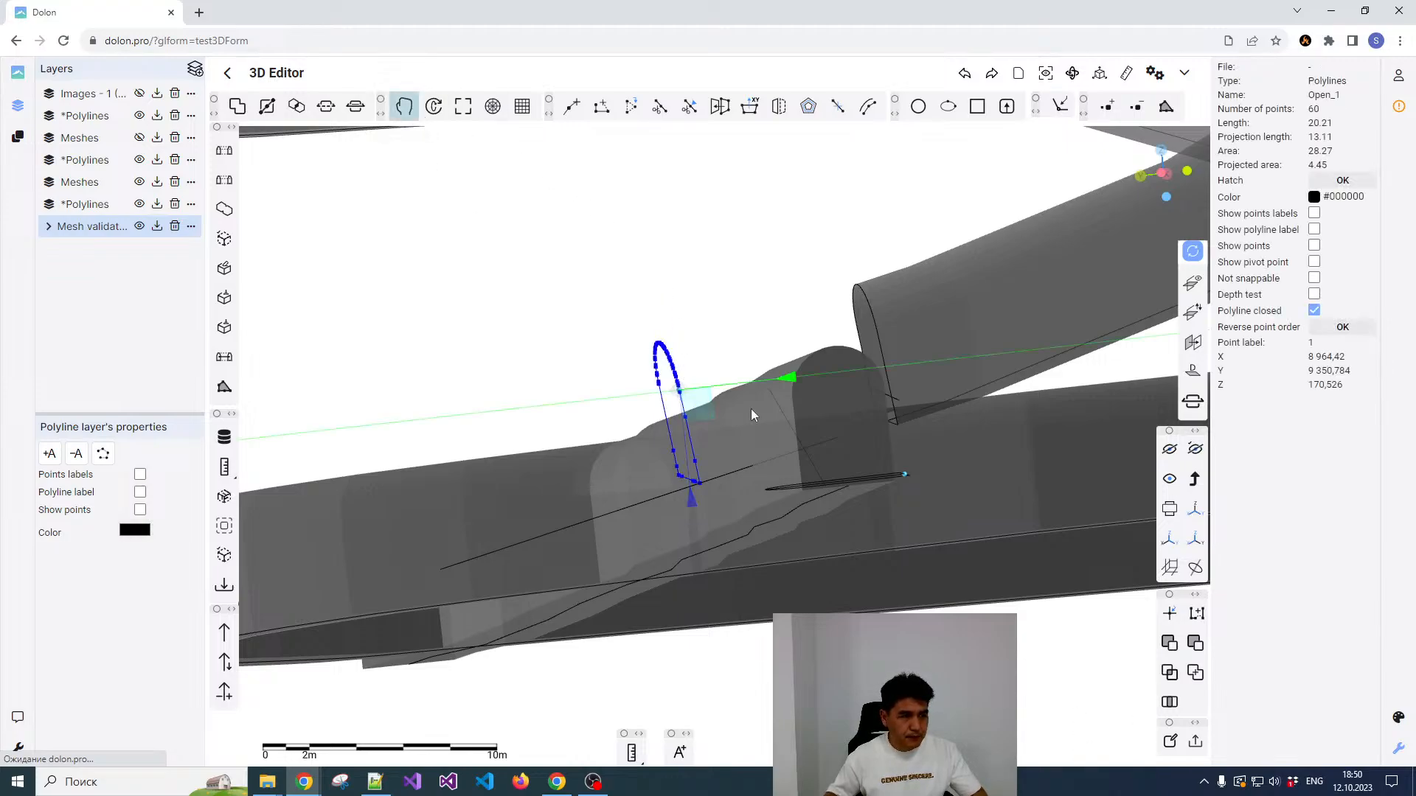
drag(691, 495, 698, 551)
drag(778, 277, 770, 502)
middle_drag(762, 466, 720, 521)
middle_drag(698, 360, 689, 531)
drag(685, 549, 687, 560)
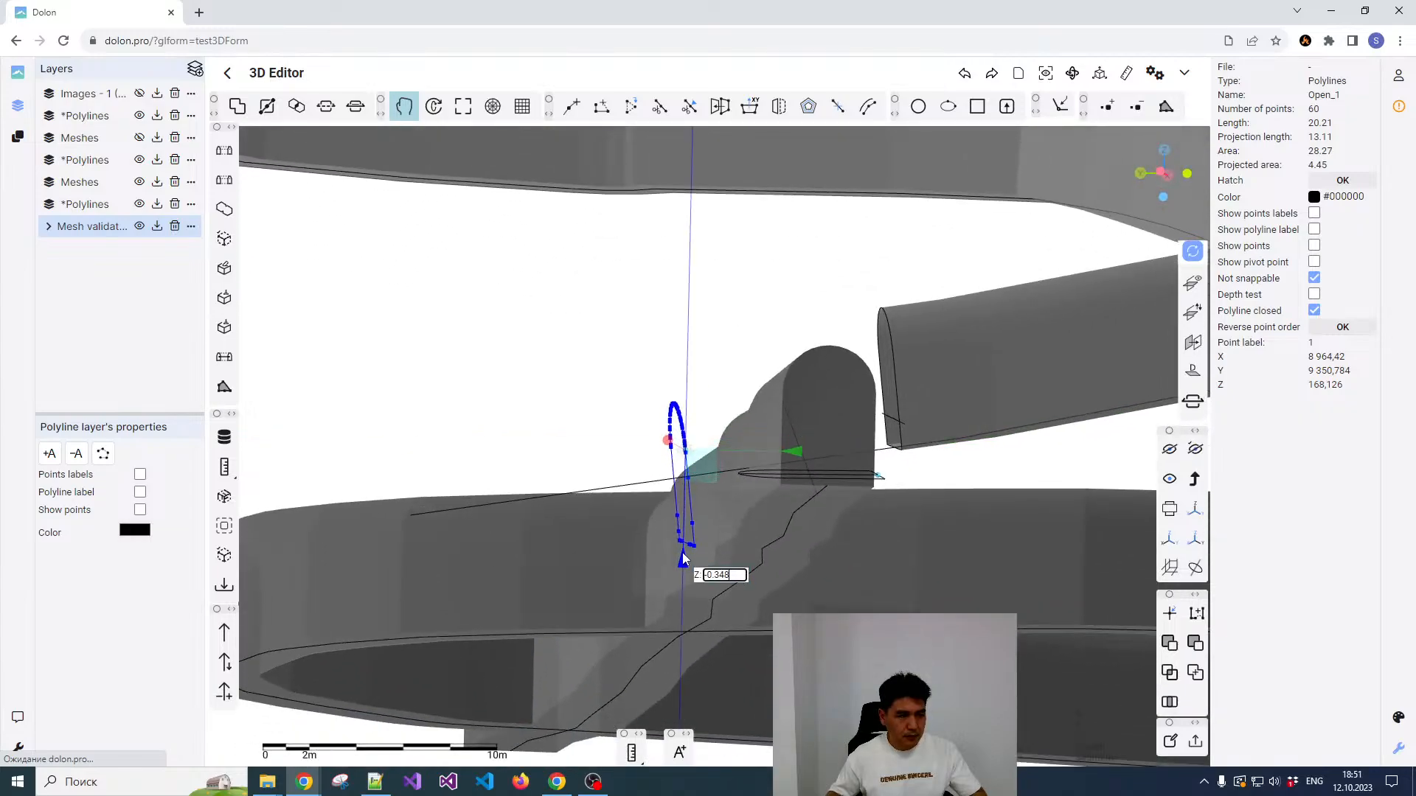
key(Escape)
middle_drag(730, 325, 728, 374)
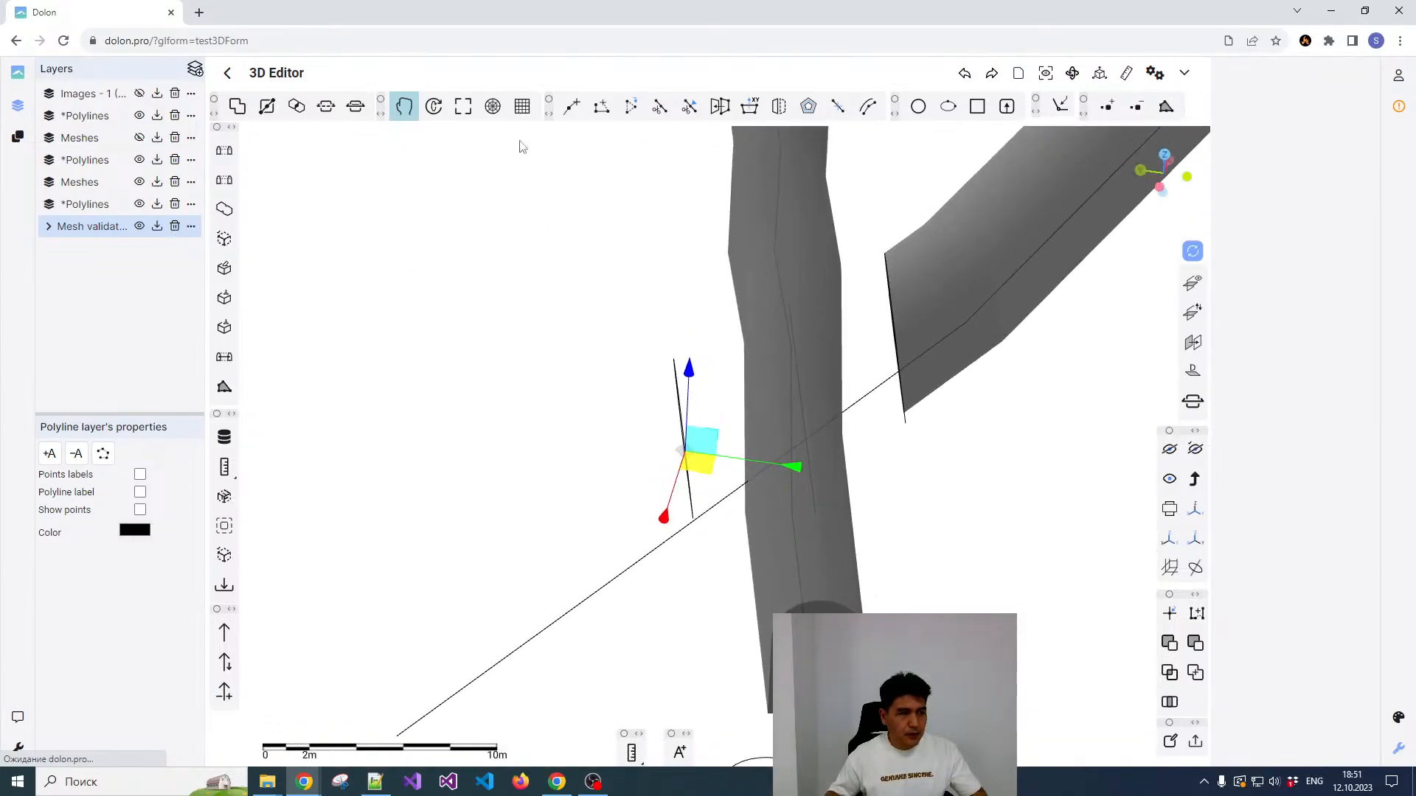
click(403, 109)
Step: Build a surface from 3D contours between the lowered contour copy and the ramp tunnel's open end contour
scroll(677, 354, up, 3)
click(678, 393)
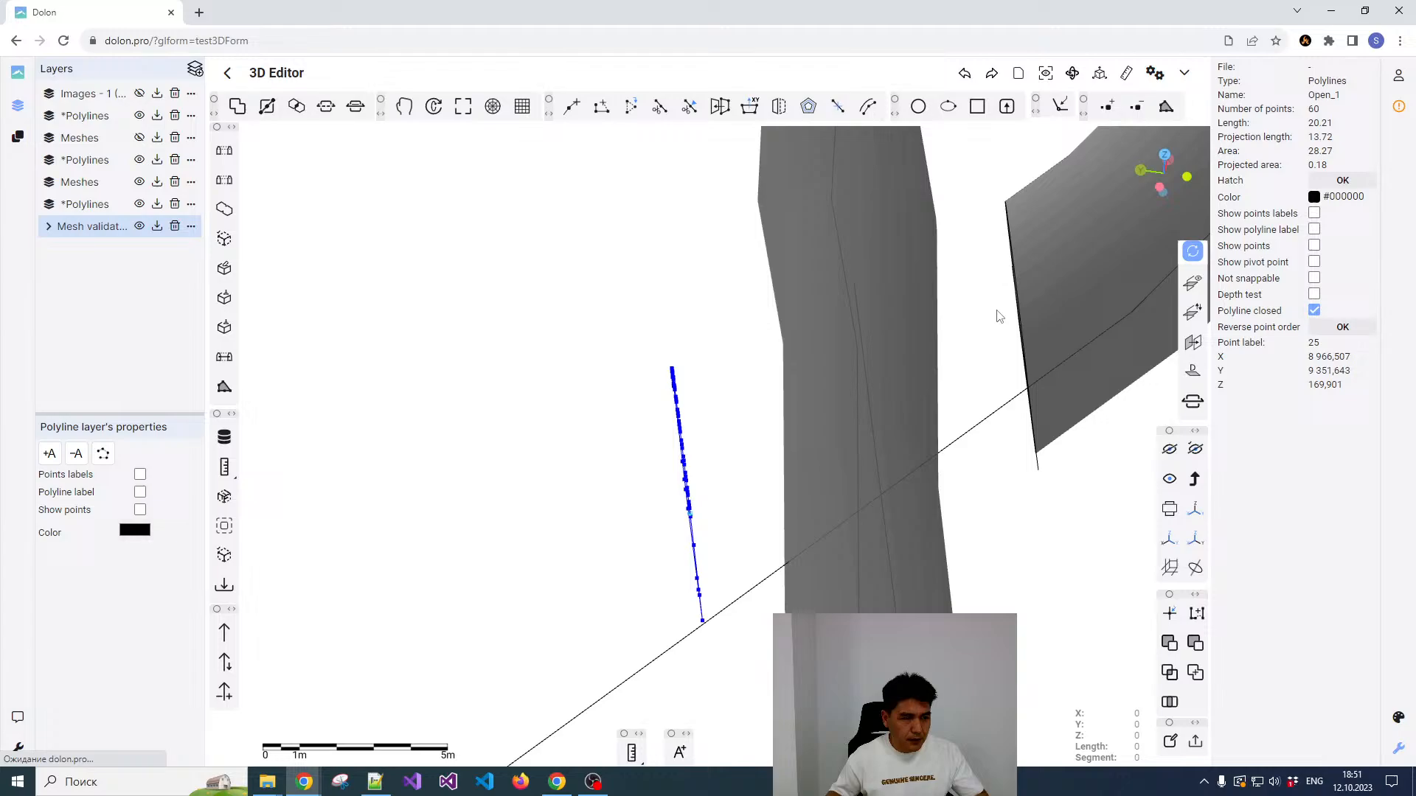
shift+click(1015, 265)
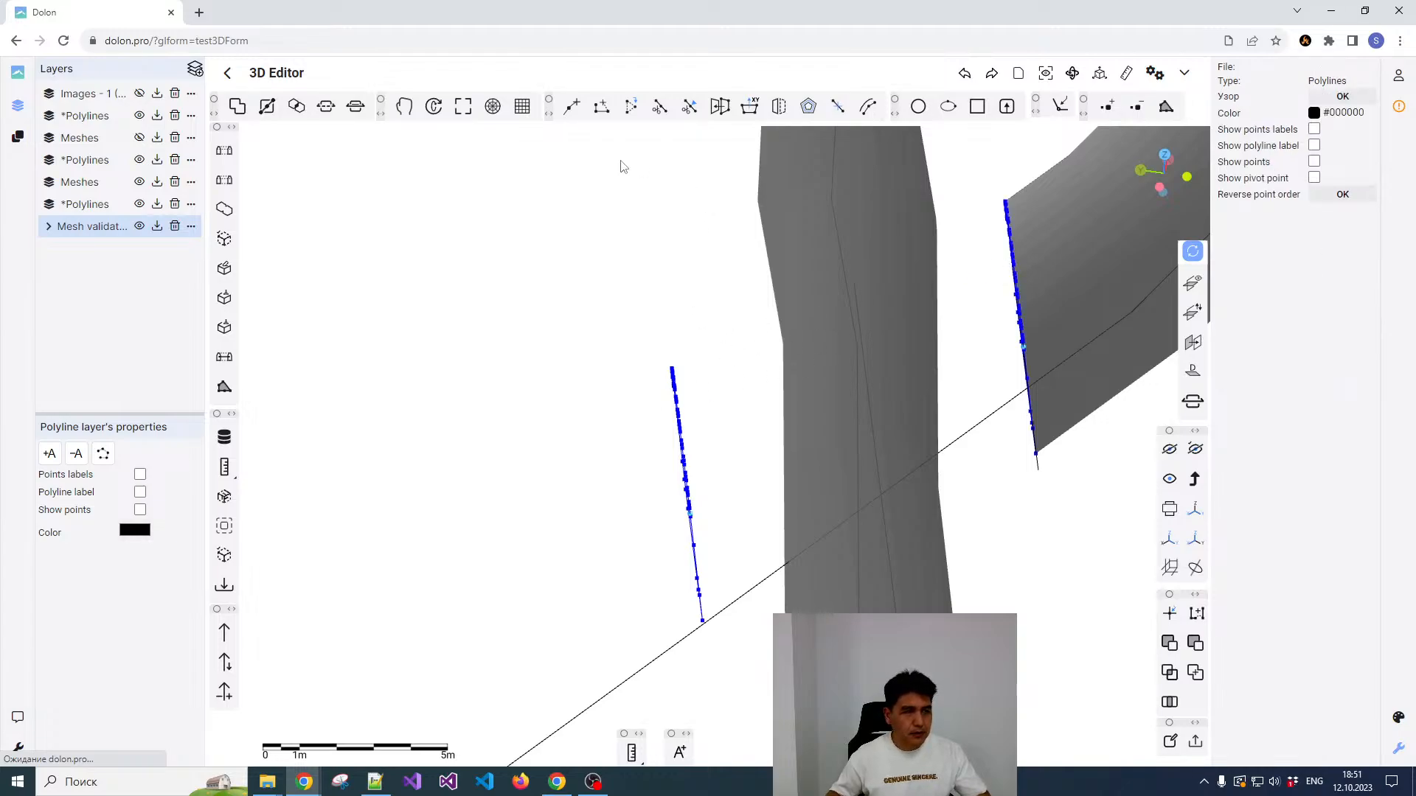
click(225, 153)
drag(519, 448, 418, 430)
click(784, 361)
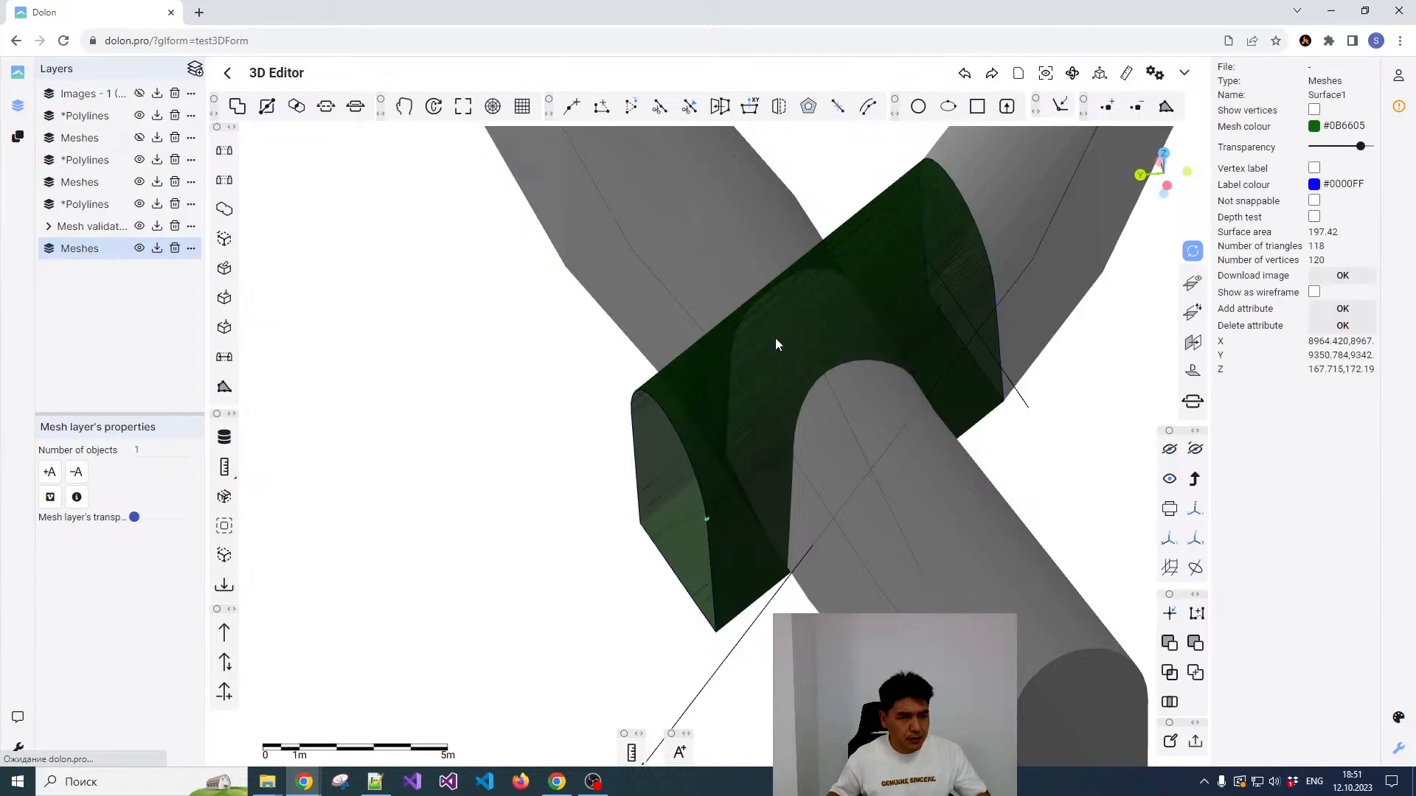
Step: Examine from several sides how the new connecting surface crosses the lower drift and meets the ramp tunnel's end
scroll(774, 342, down, 4)
scroll(792, 369, up, 4)
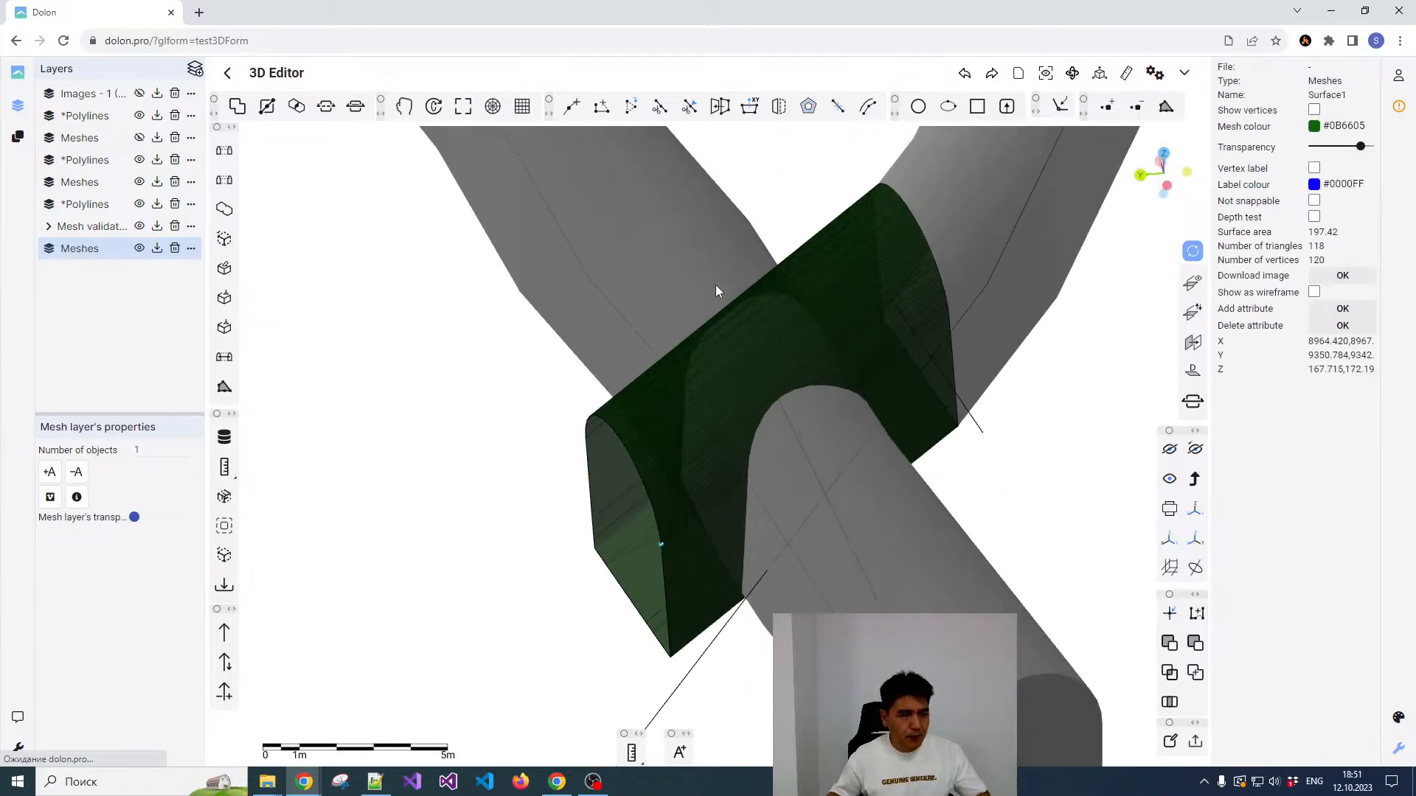
scroll(767, 361, up, 3)
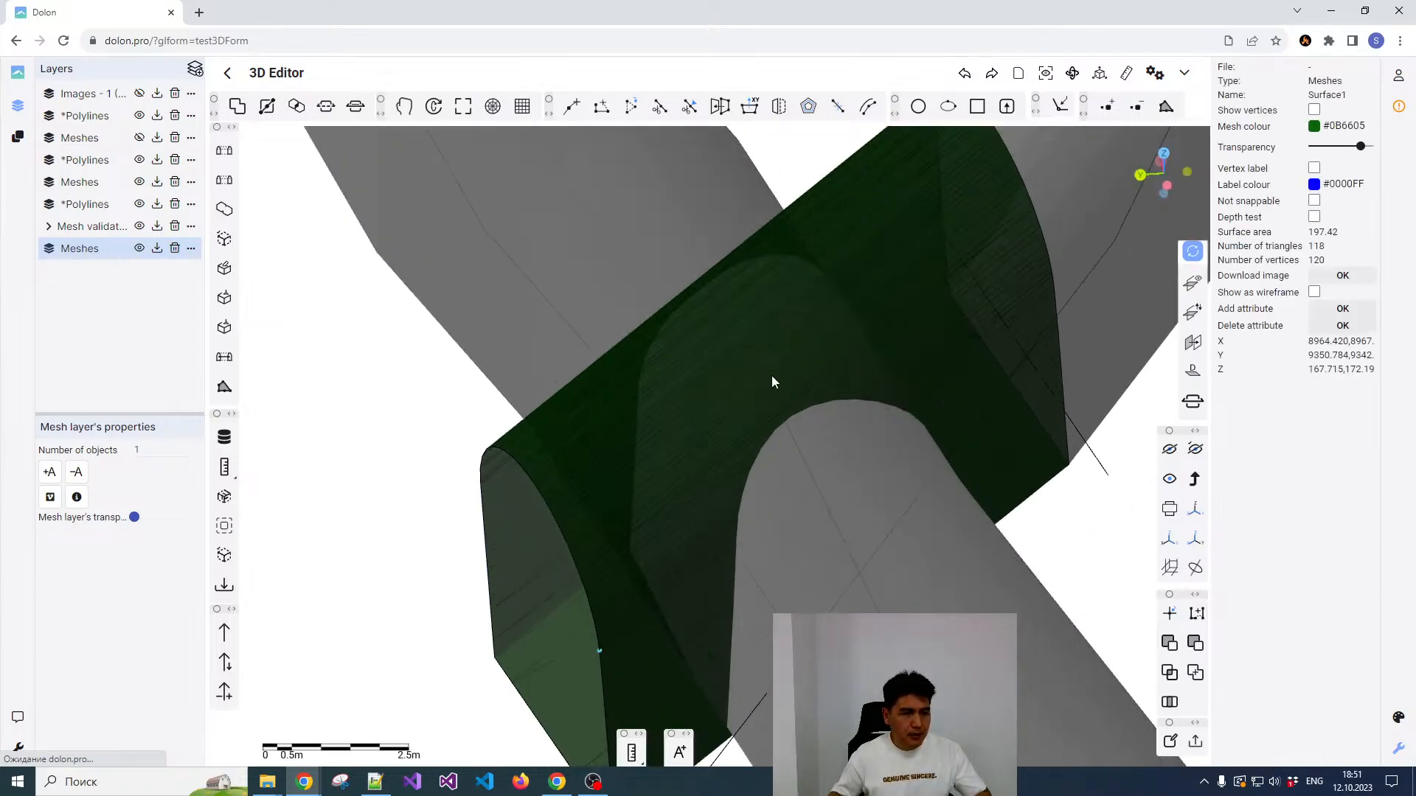
scroll(771, 375, down, 5)
click(790, 423)
click(731, 388)
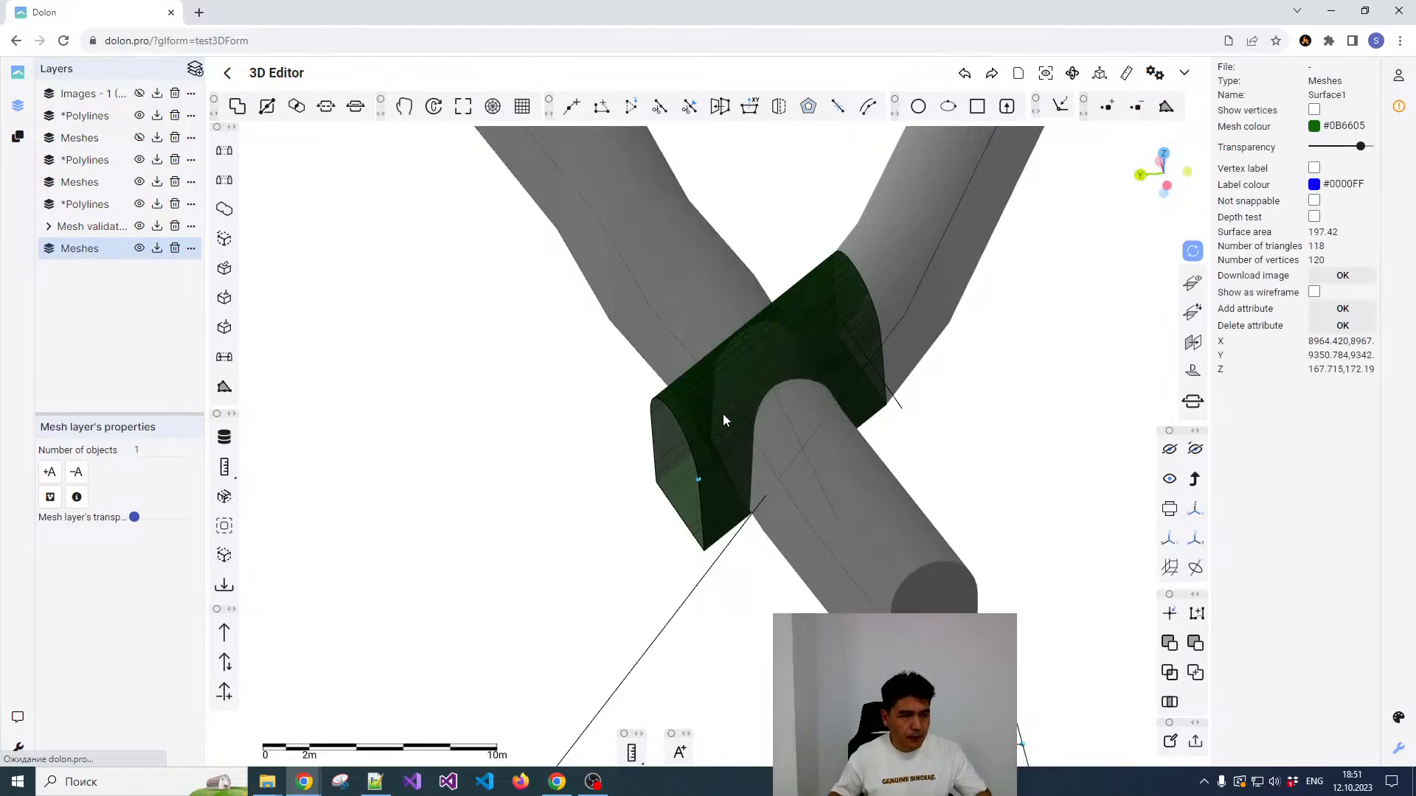
drag(722, 413, 639, 410)
click(642, 411)
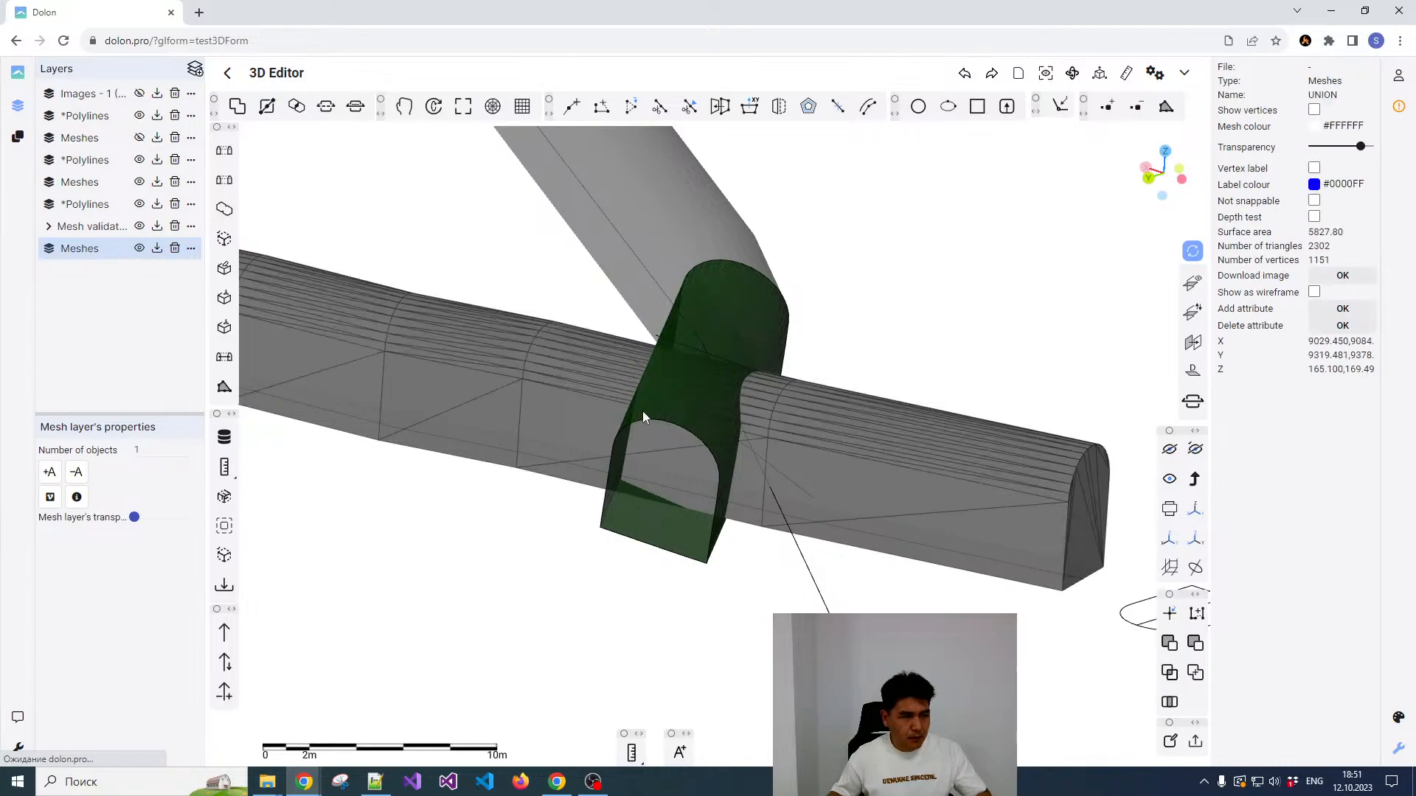
scroll(746, 387, down, 3)
scroll(746, 387, up, 5)
drag(675, 351, 661, 480)
click(729, 284)
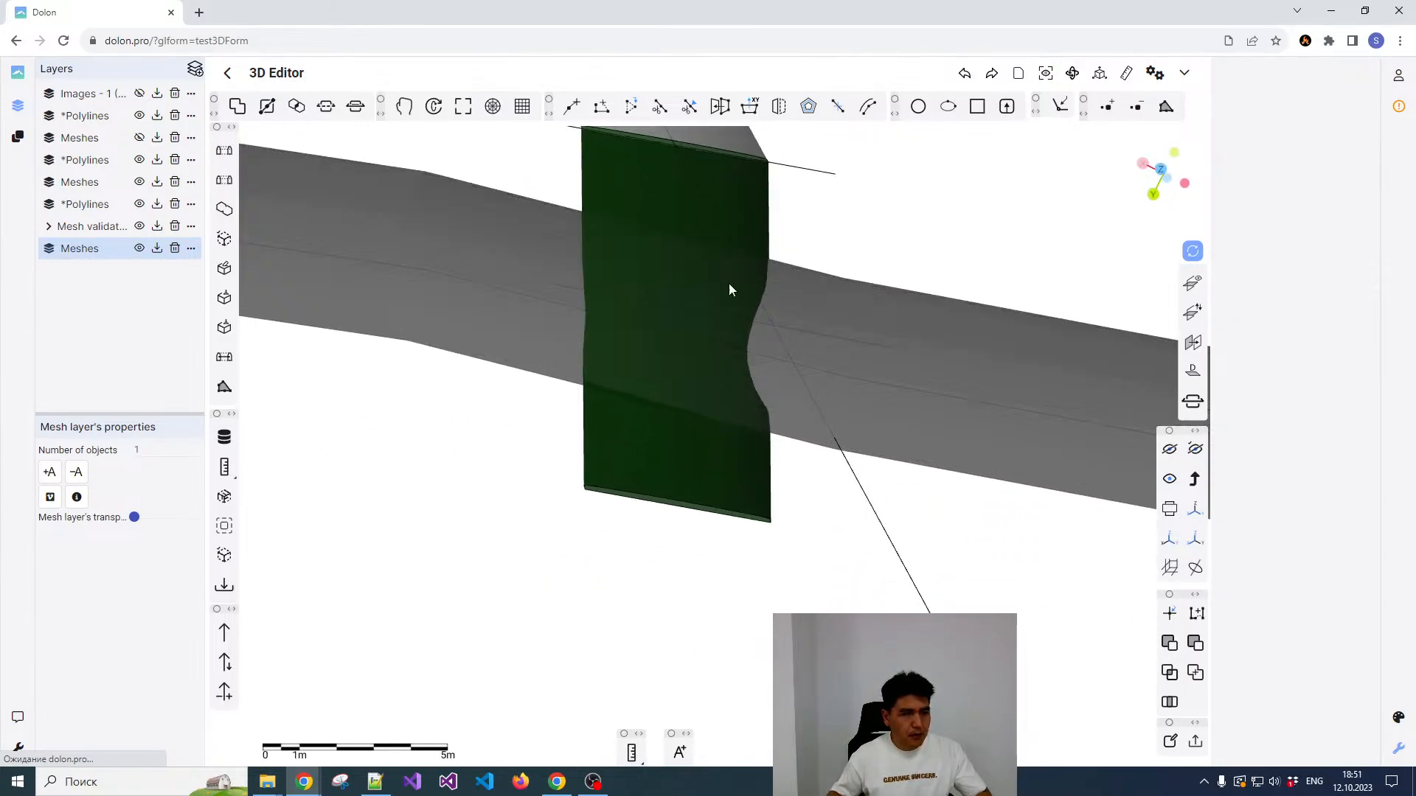
scroll(818, 273, down, 5)
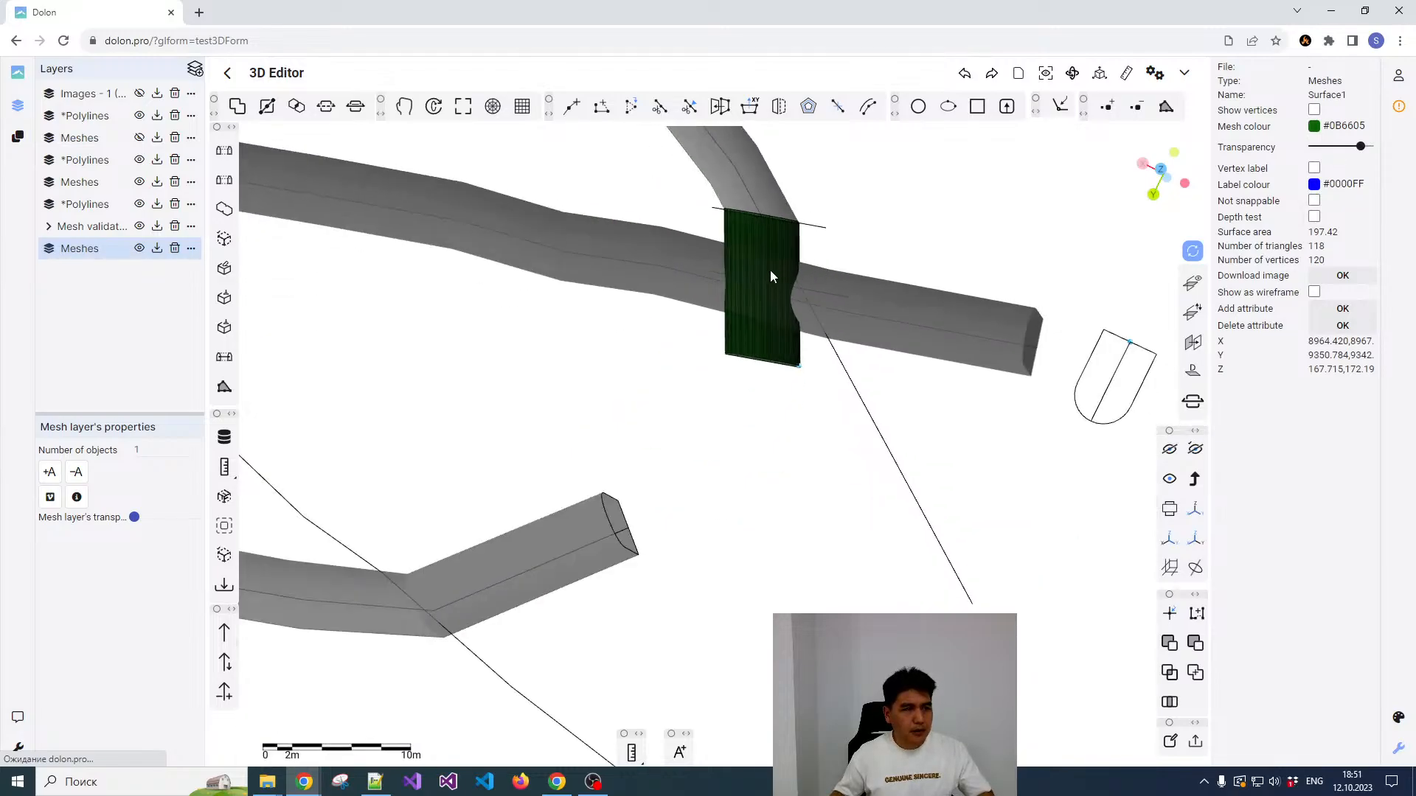
scroll(769, 270, up, 4)
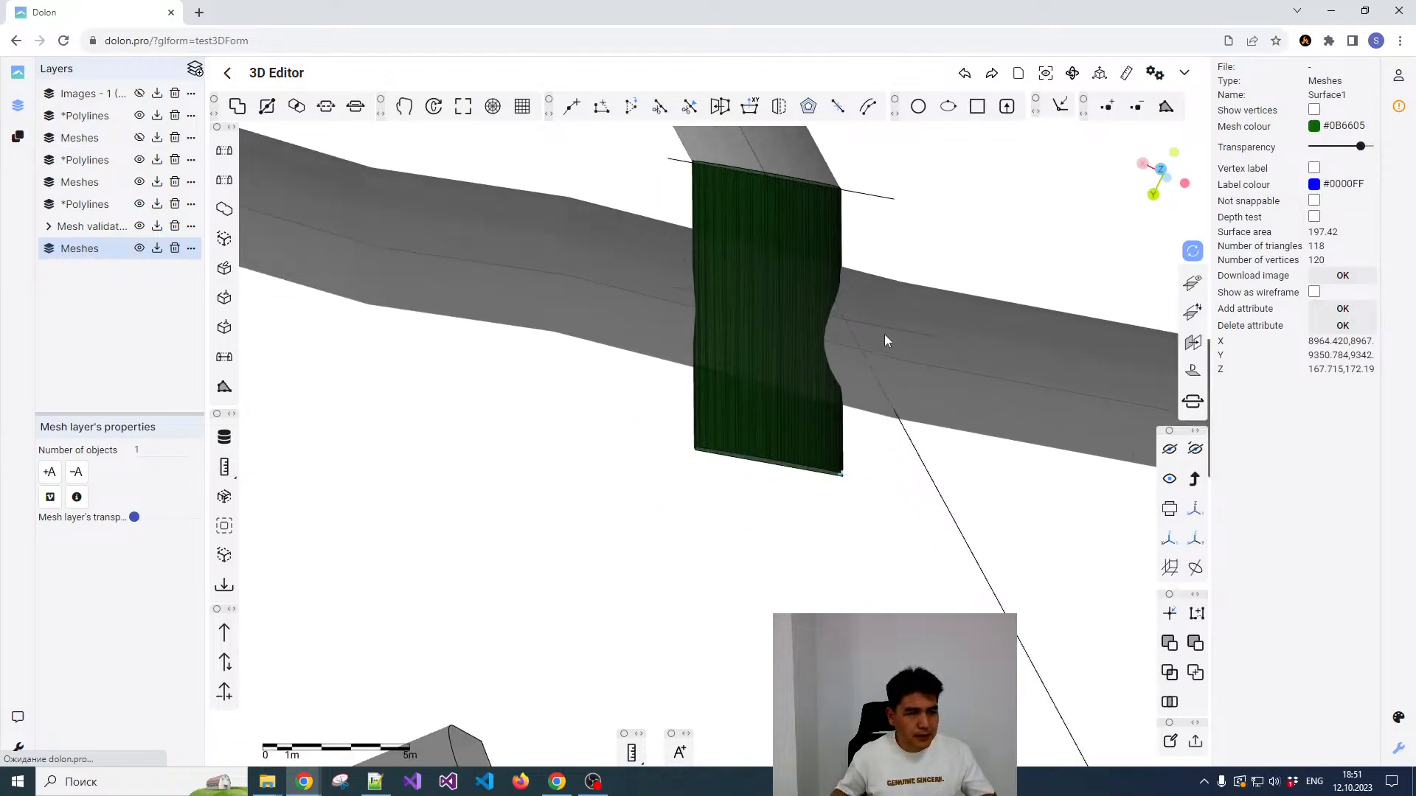
drag(734, 362, 724, 237)
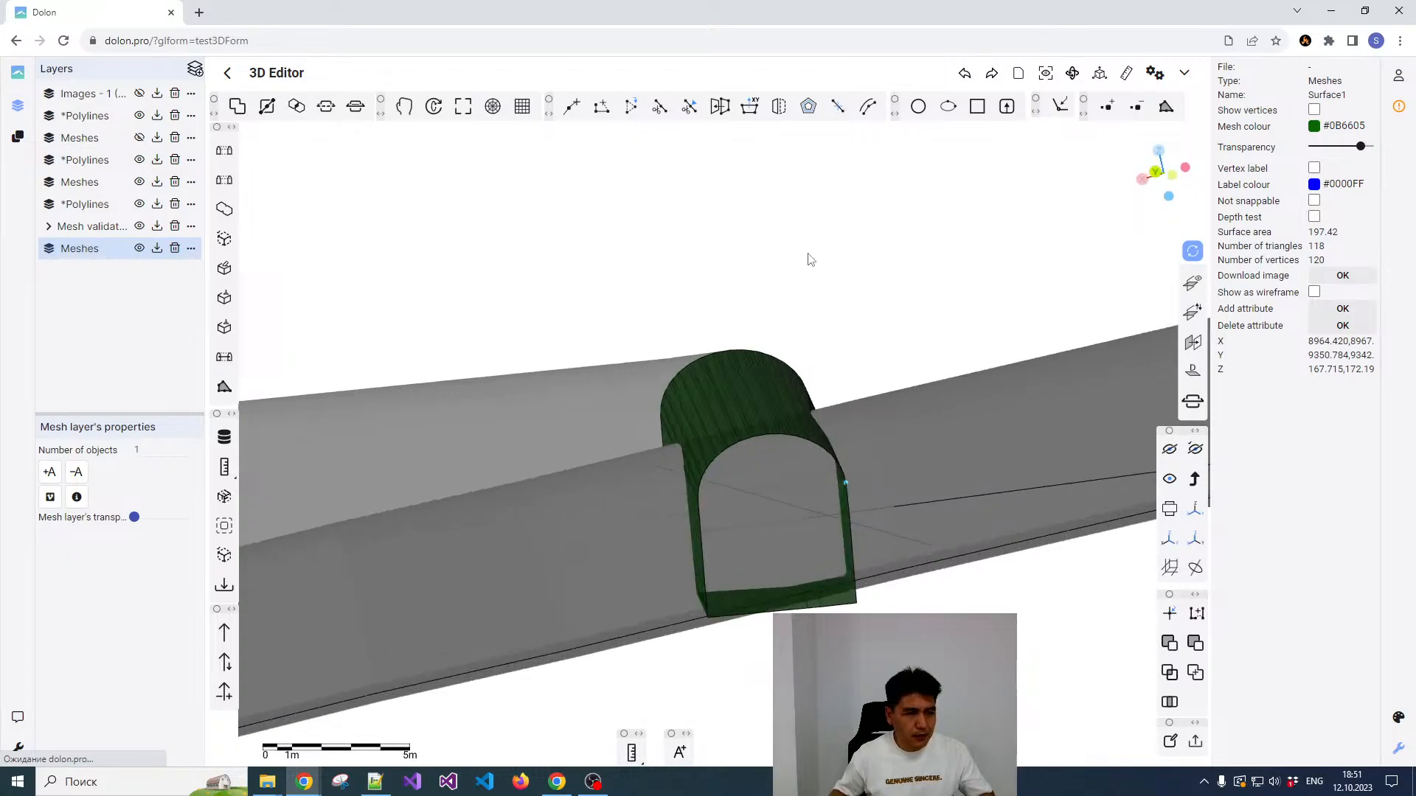
scroll(828, 341, down, 3)
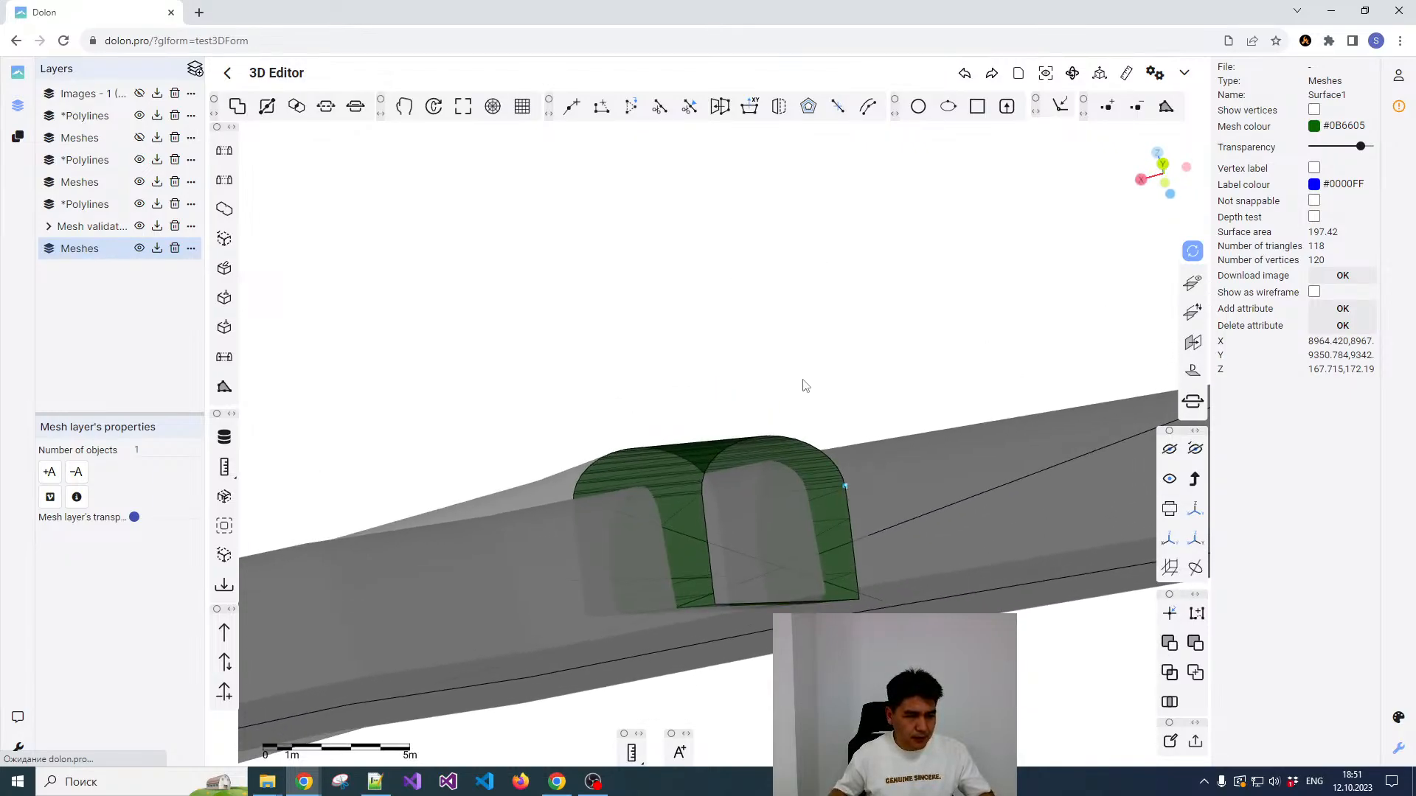
mouse_move(789, 366)
mouse_down()
mouse_move(754, 416)
mouse_move(777, 378)
mouse_up()
right_click(782, 364)
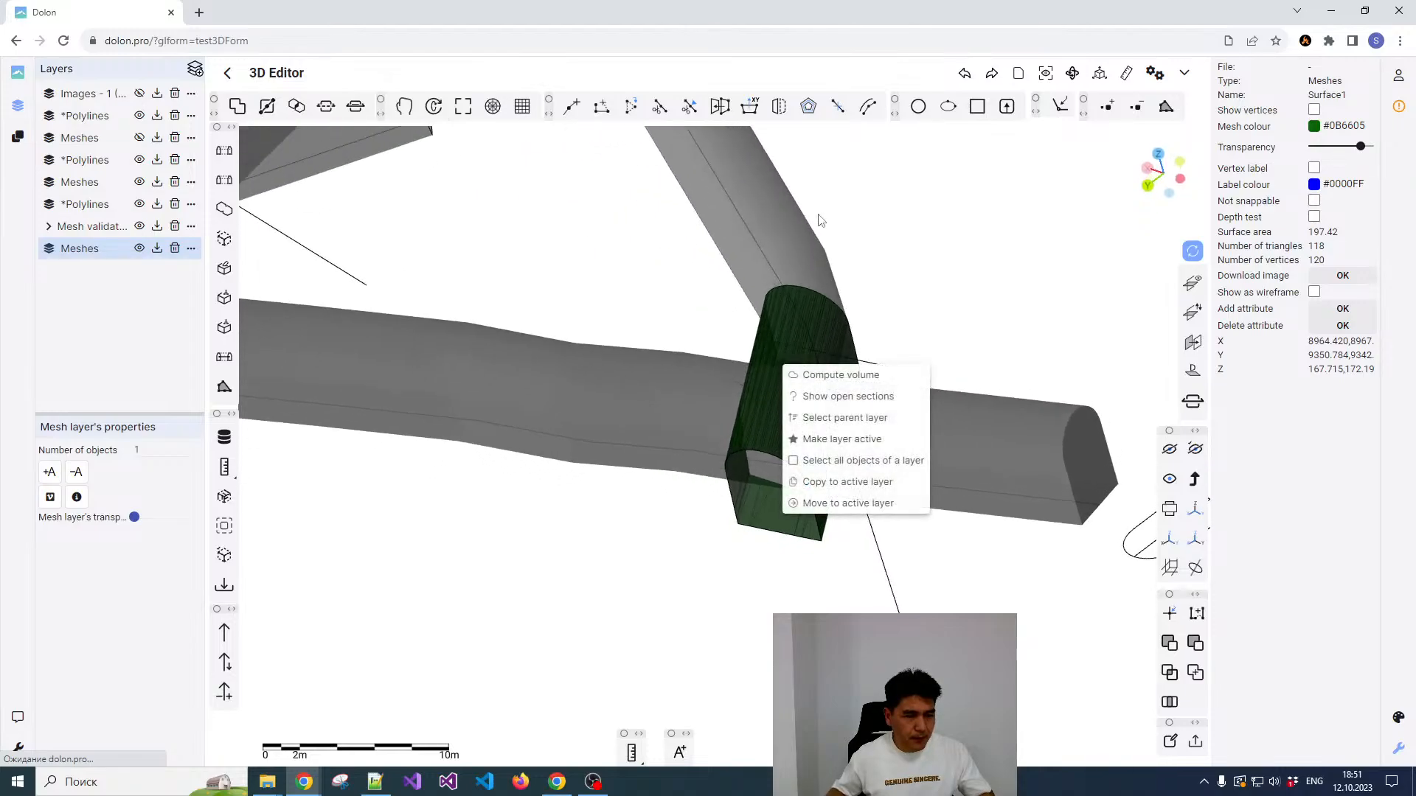
click(782, 223)
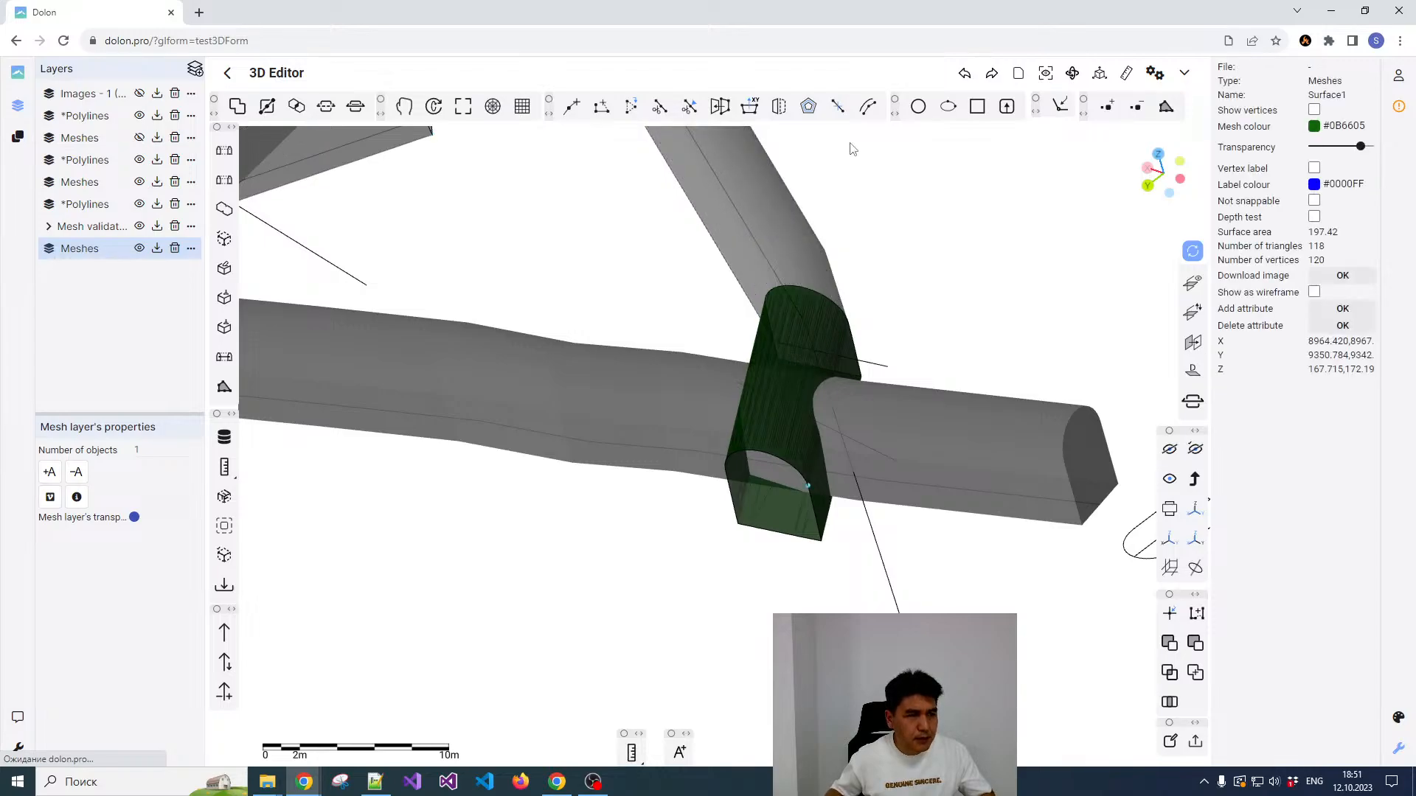
Step: Merge the connecting surface with the ramp tunnel mesh and close the open end of the merged mesh
click(781, 220)
click(777, 297)
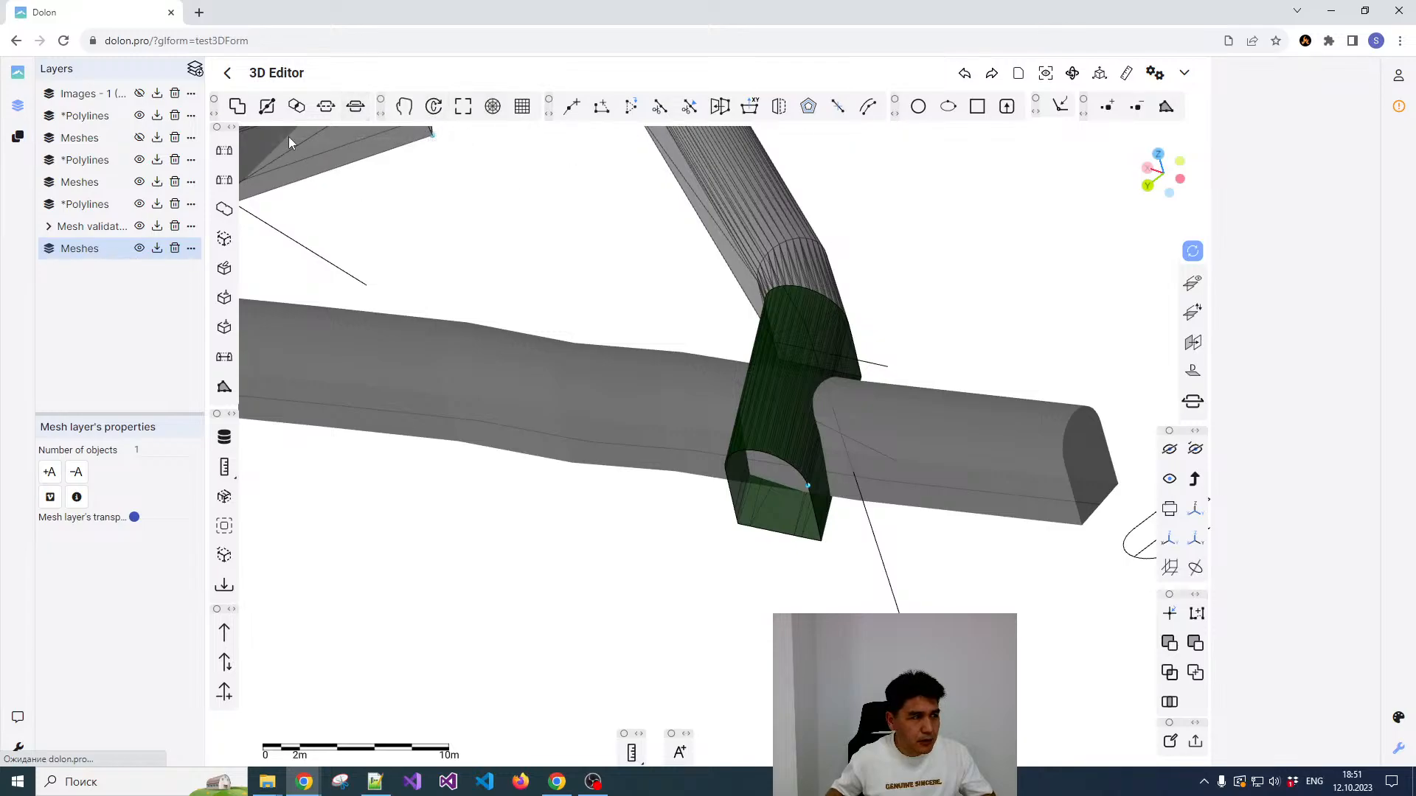
click(224, 208)
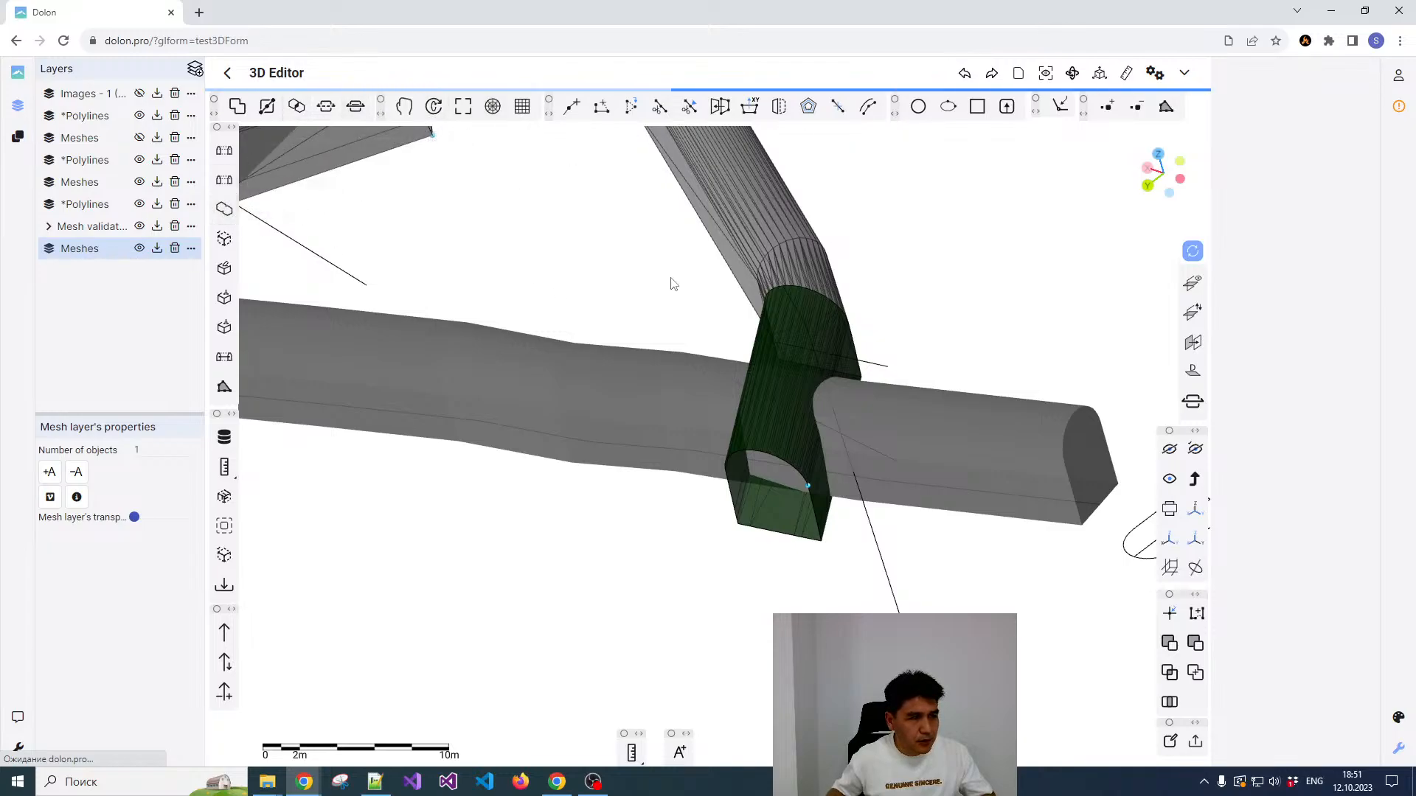
click(752, 251)
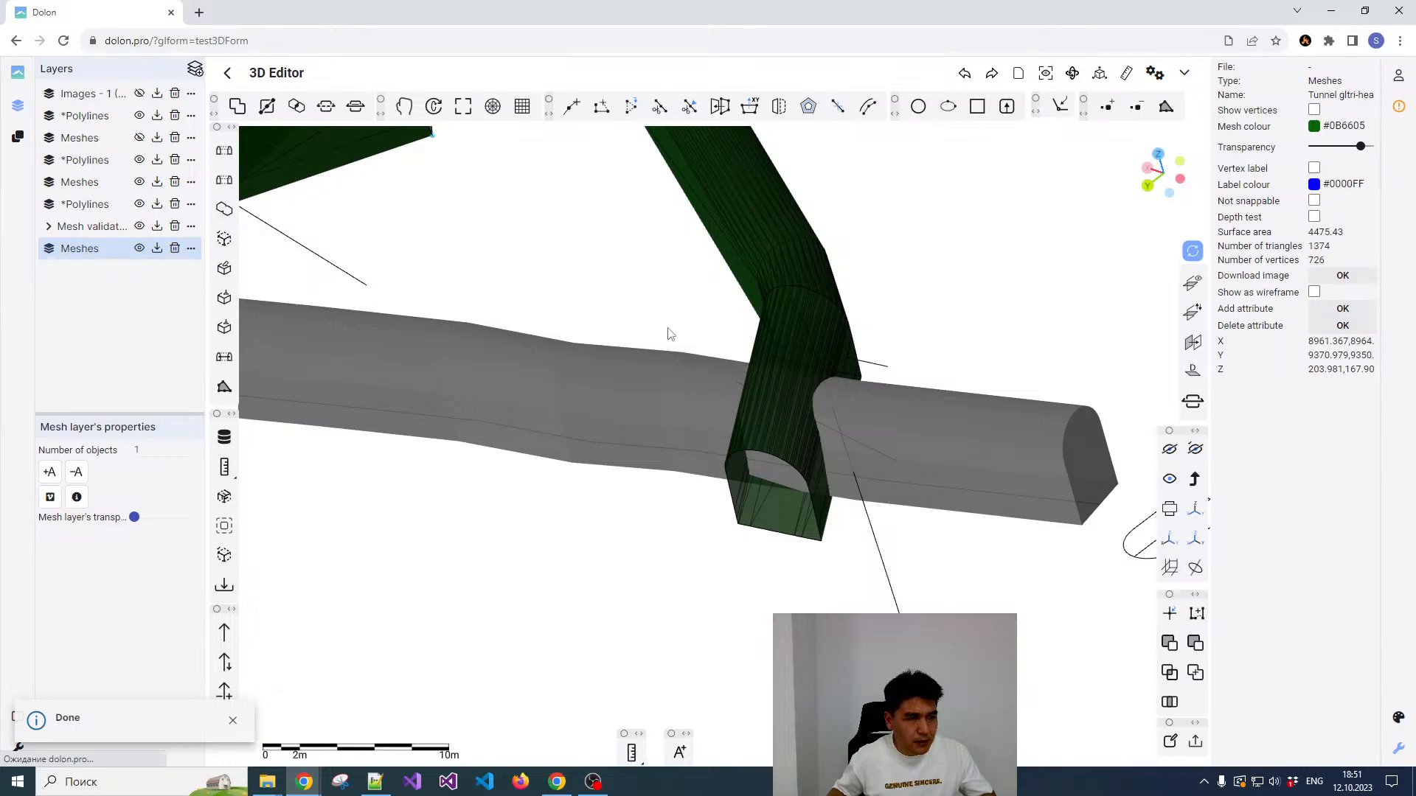
click(223, 333)
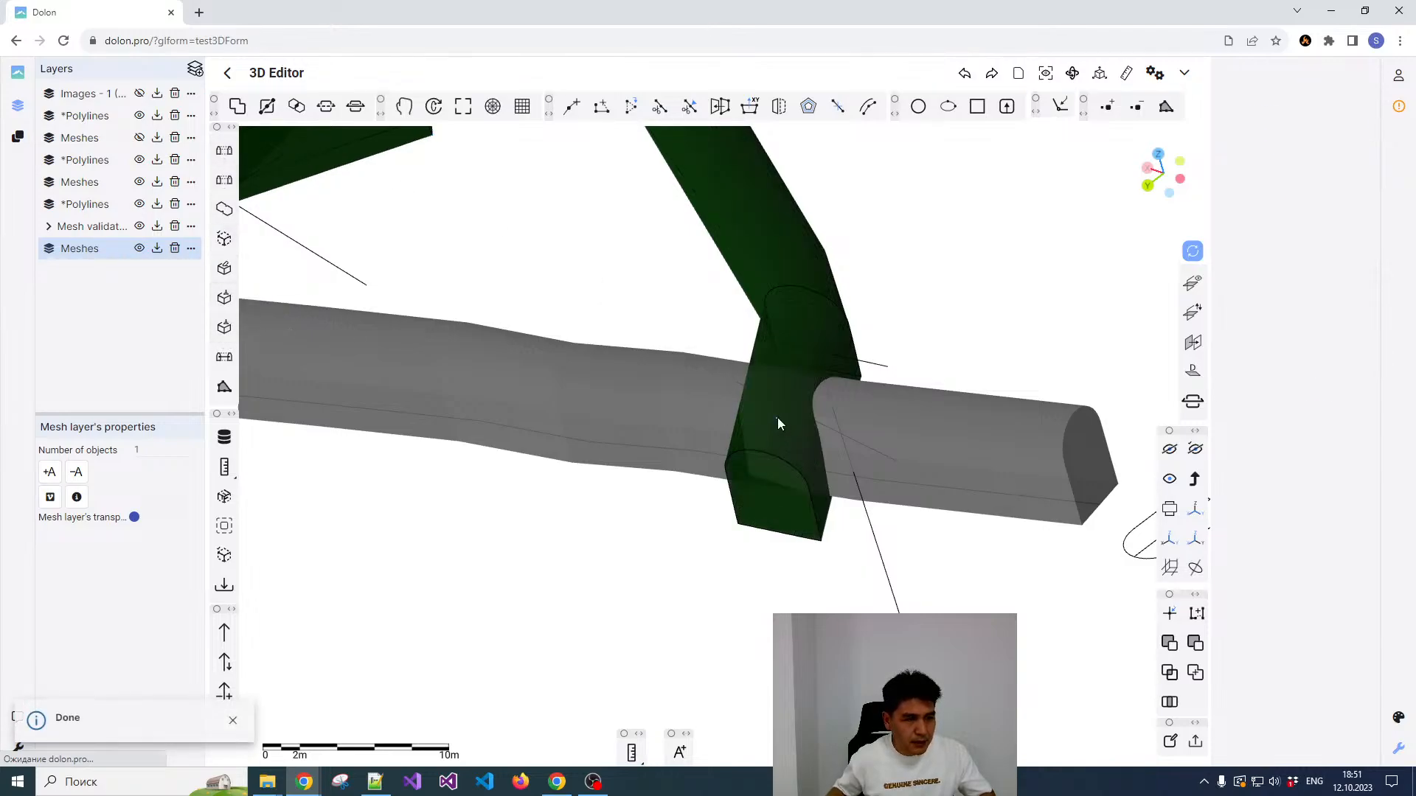
Step: Combine the closed ramp tunnel mesh and the lower drift mesh with the Union wireframe intersection operation
click(700, 413)
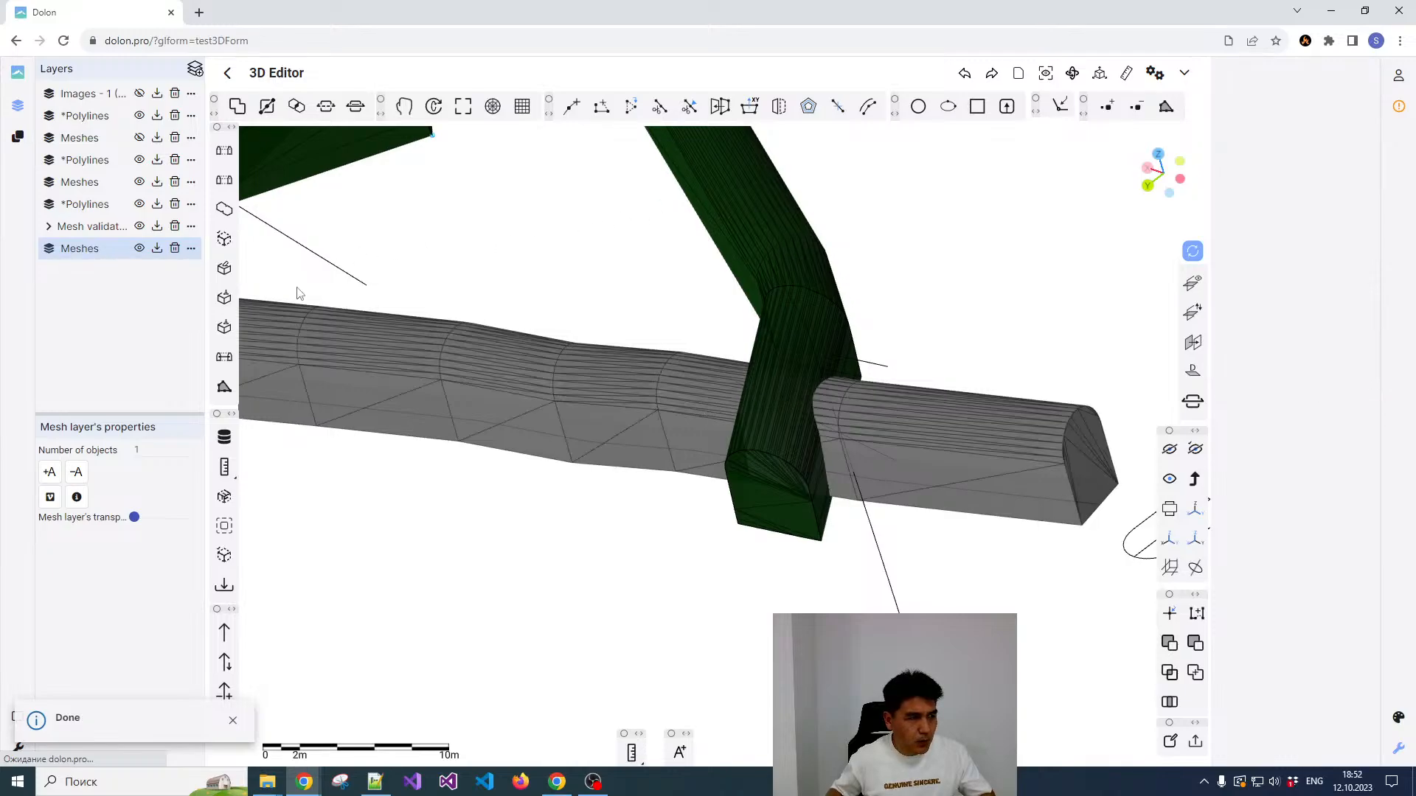
click(237, 106)
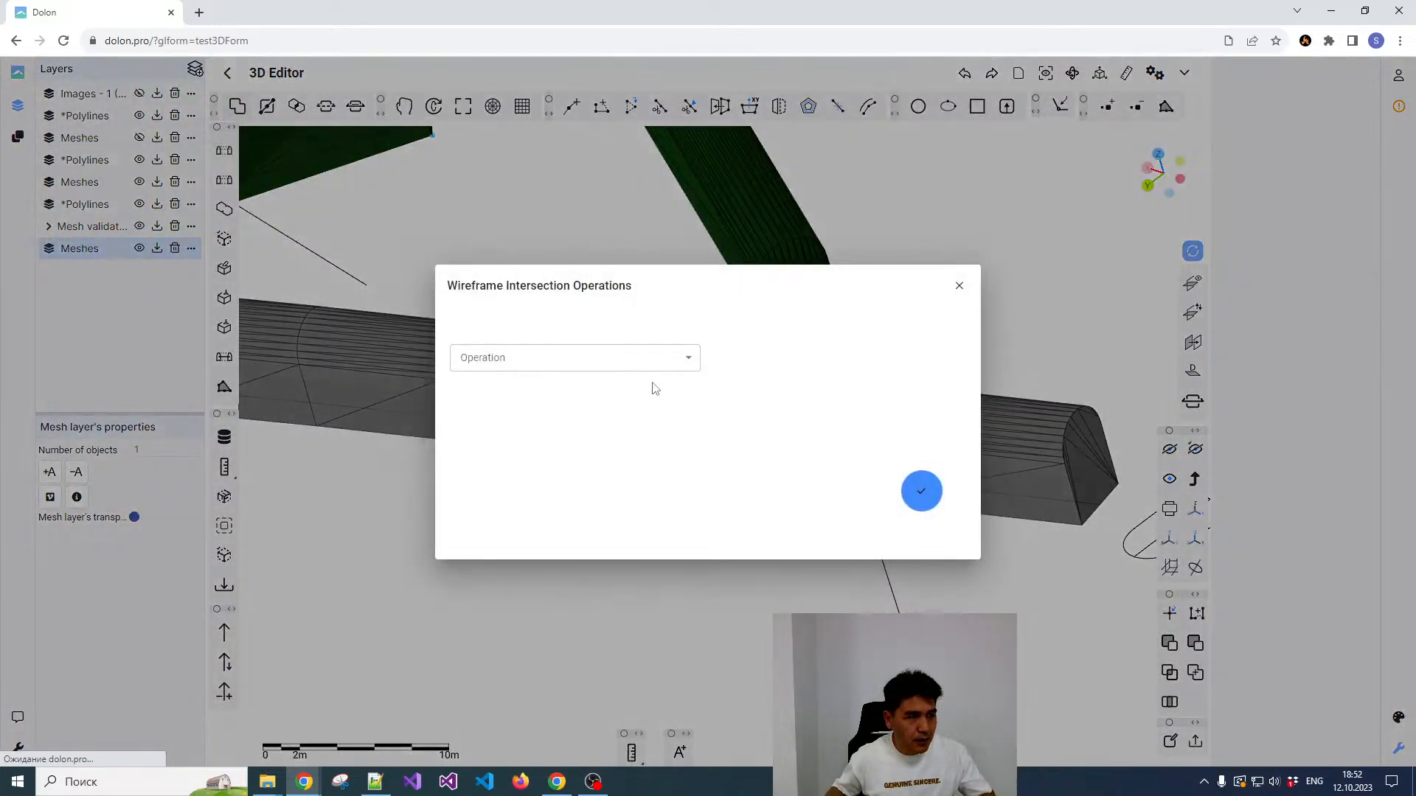
click(596, 361)
click(490, 552)
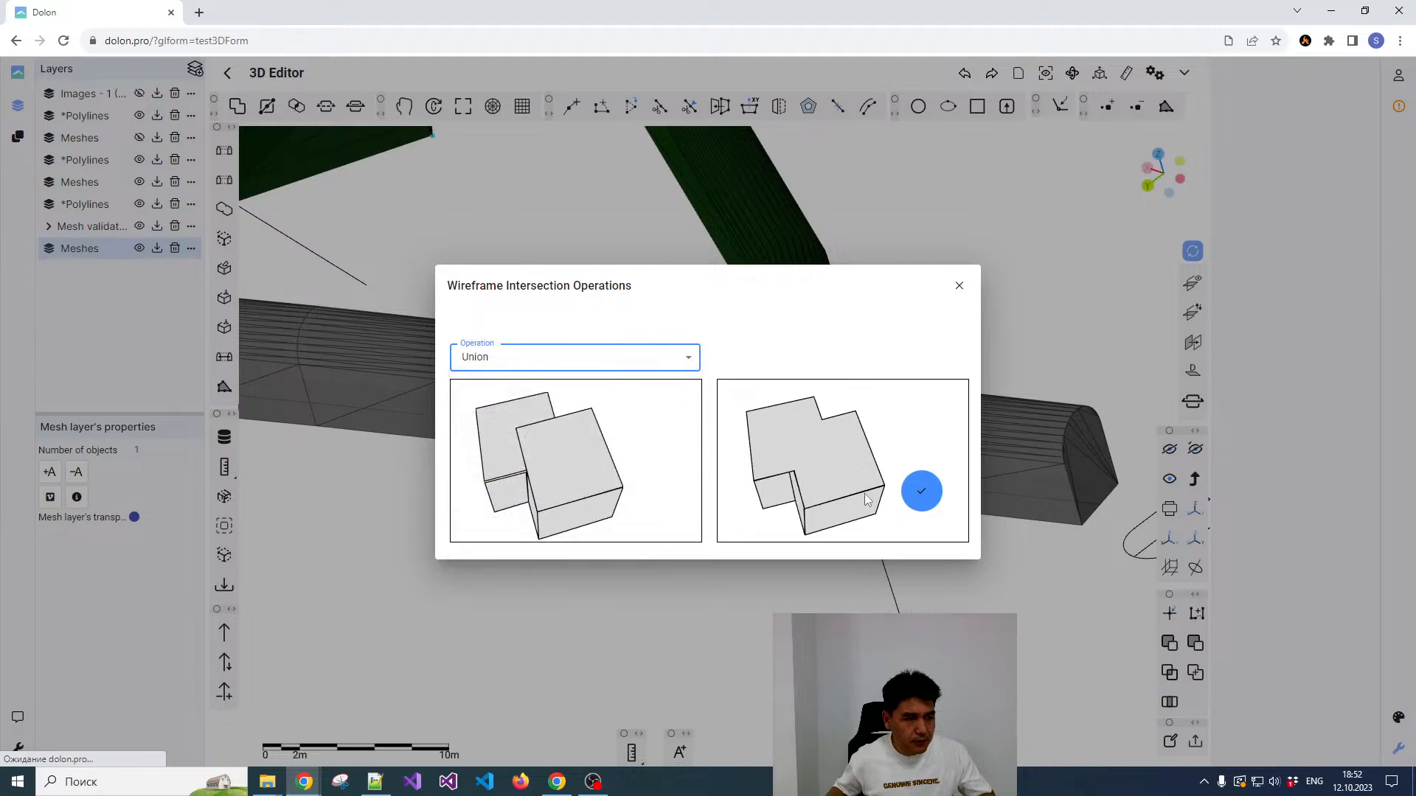
click(921, 488)
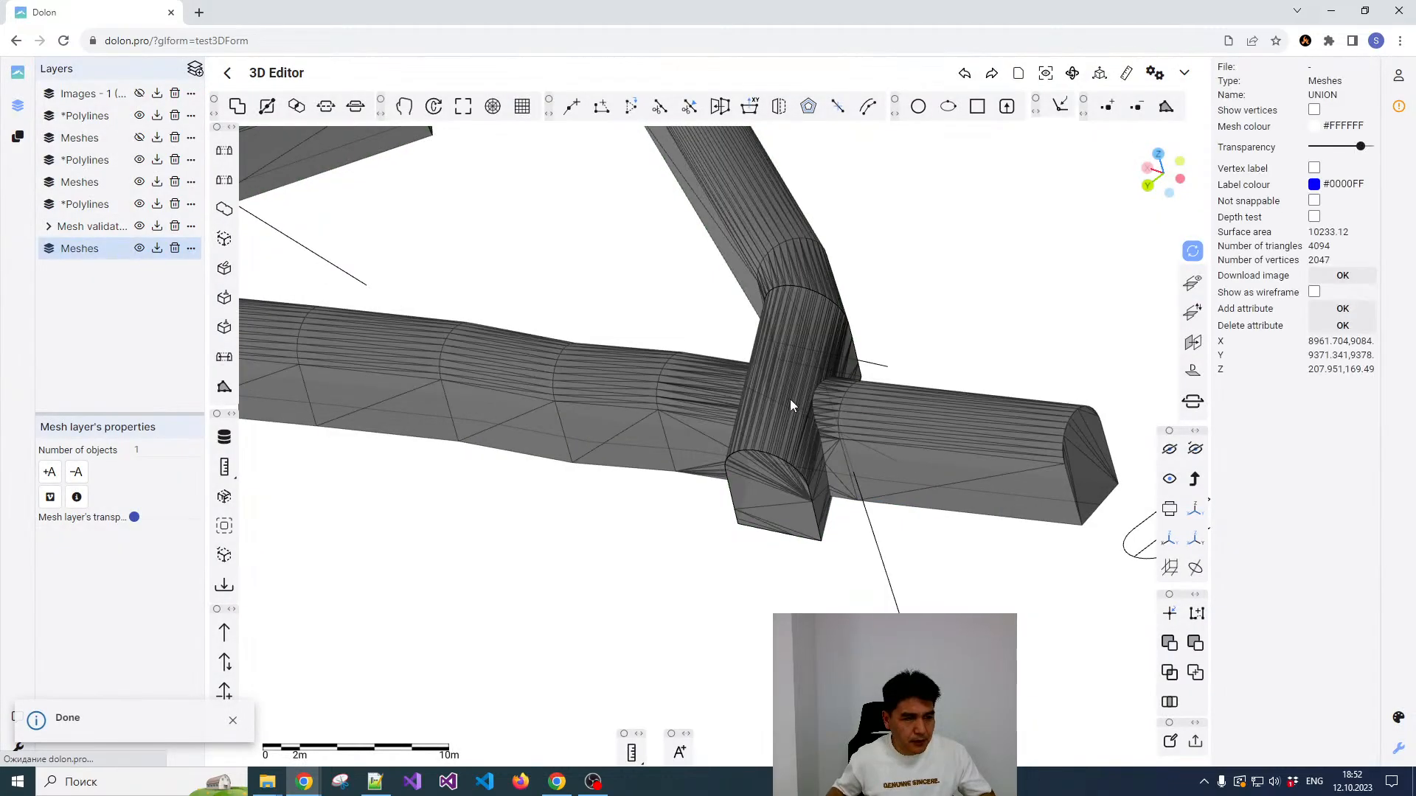
Step: Examine the united mesh from several sides, checking the ramp's junction with the lower drift and the whole tunnel system
drag(792, 411, 900, 389)
scroll(787, 374, down, 3)
scroll(831, 352, down, 6)
scroll(811, 409, up, 4)
drag(809, 411, 753, 374)
scroll(751, 409, down, 4)
scroll(734, 395, up, 8)
scroll(719, 391, up, 2)
scroll(671, 405, down, 7)
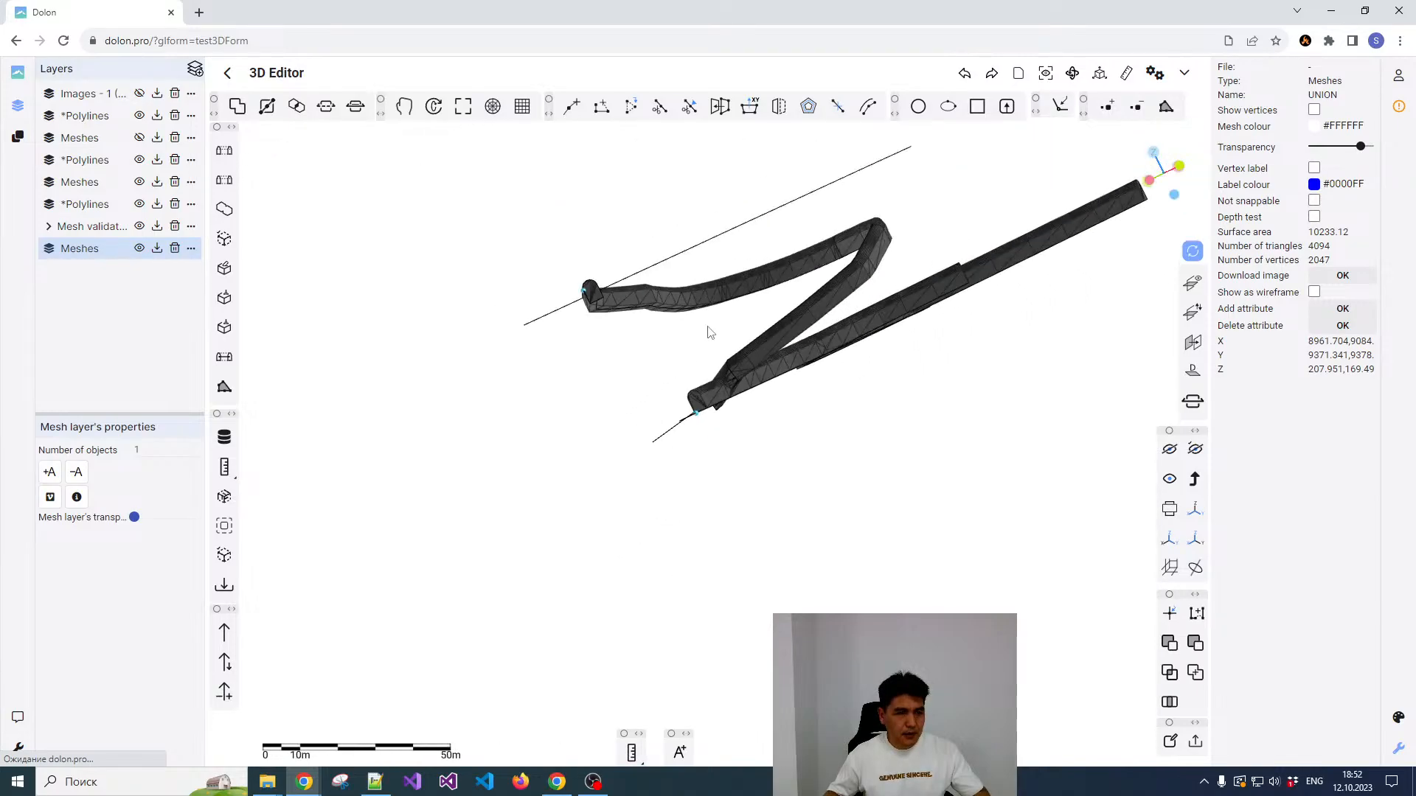
drag(742, 312, 875, 314)
scroll(885, 318, up, 3)
scroll(877, 297, down, 4)
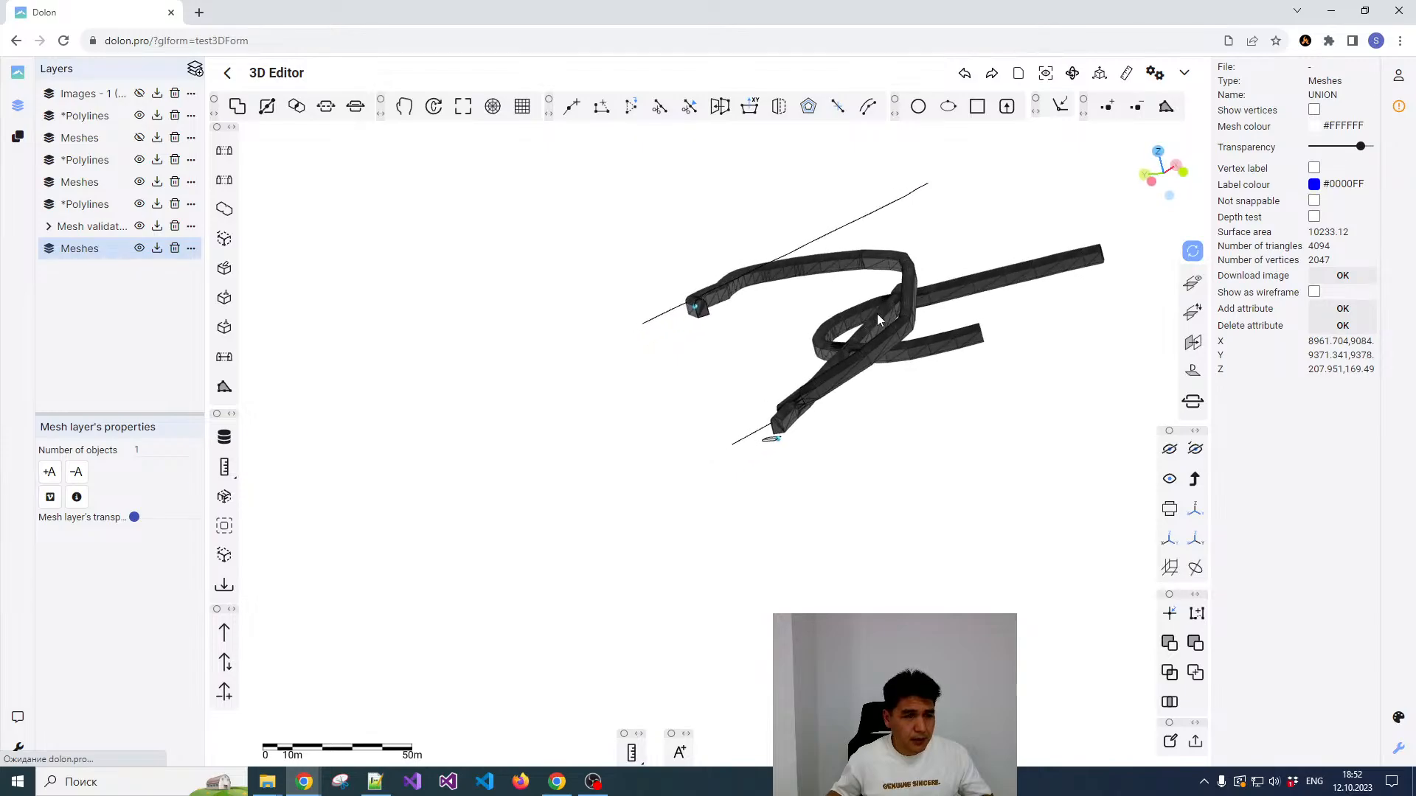
right_drag(875, 314, 713, 359)
drag(713, 363, 726, 341)
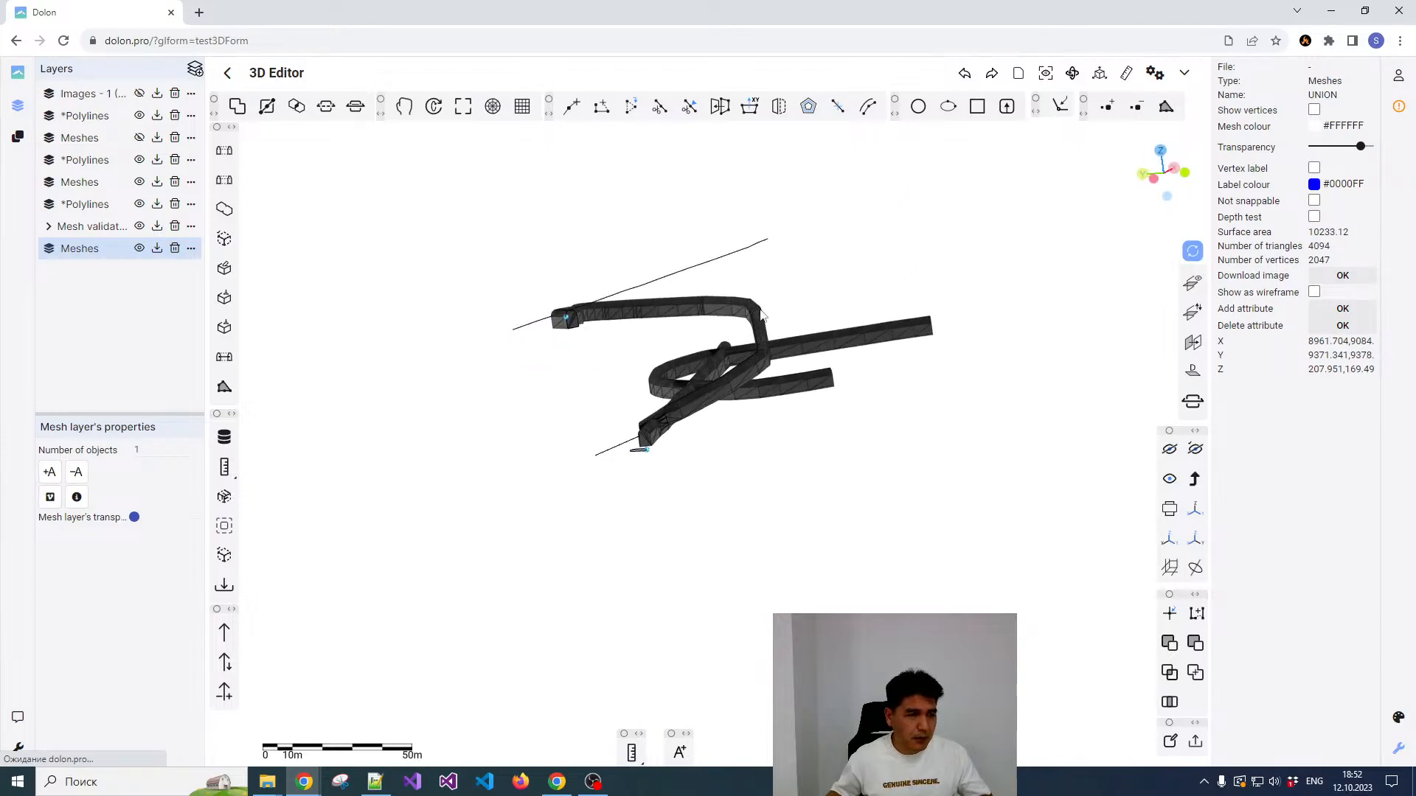
scroll(726, 335, up, 1)
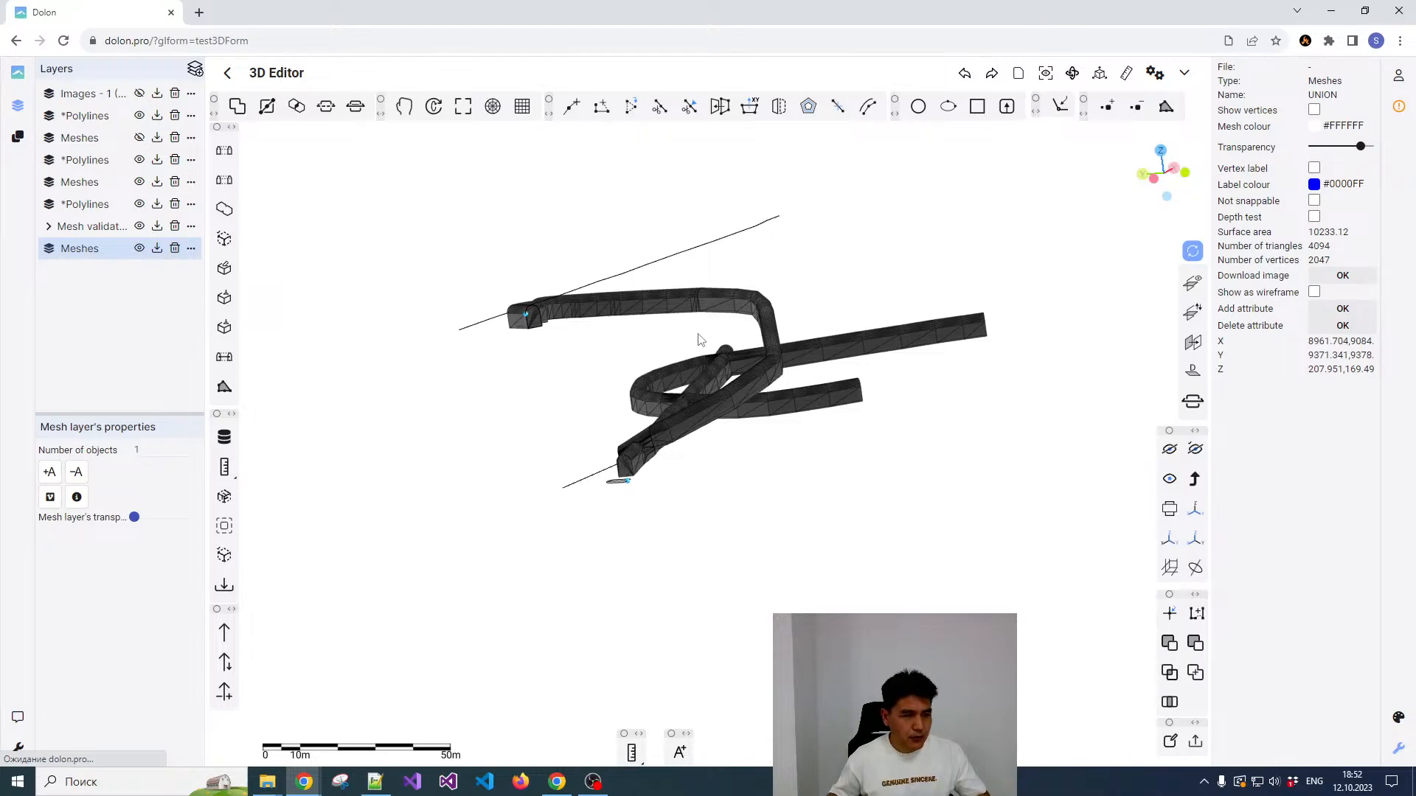
right_click(647, 317)
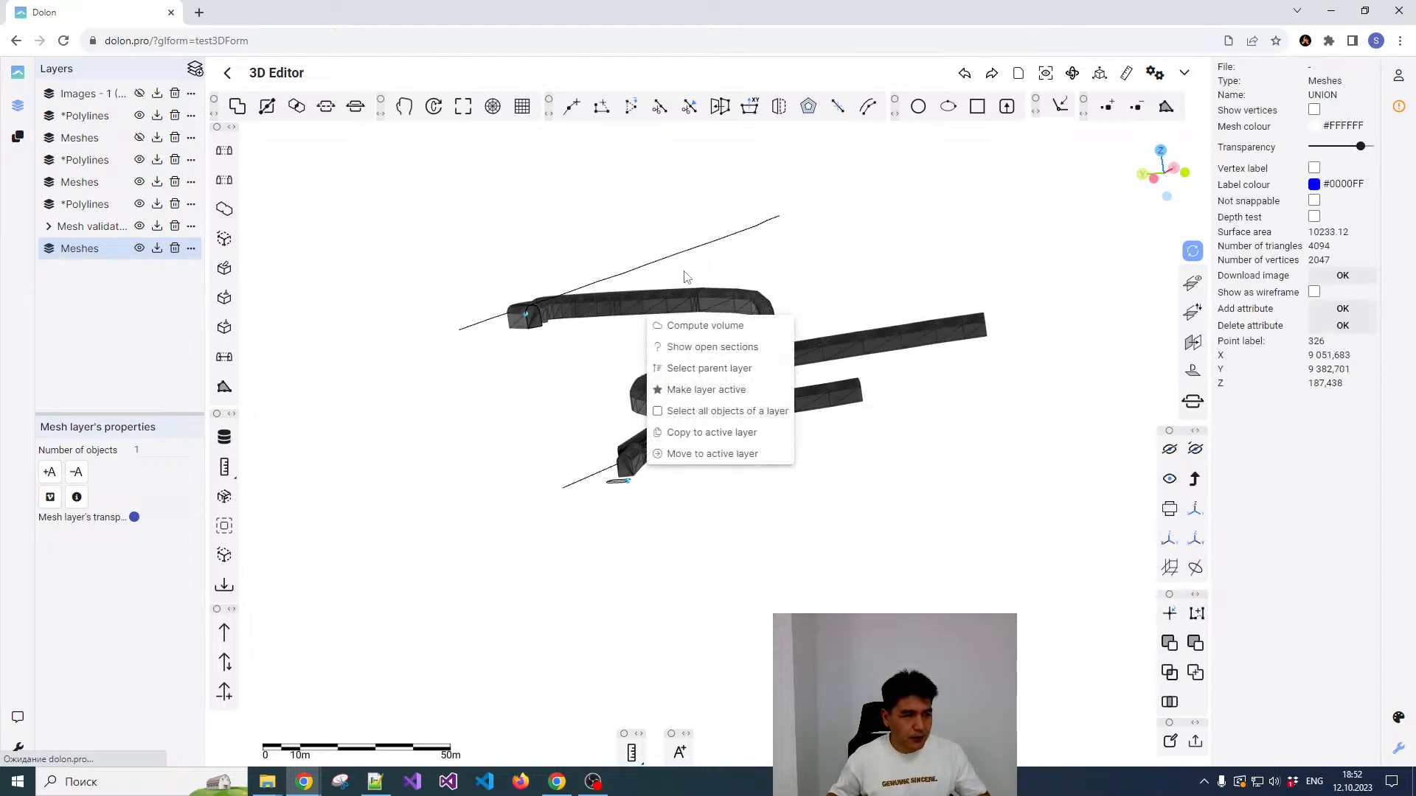
click(650, 311)
click(693, 255)
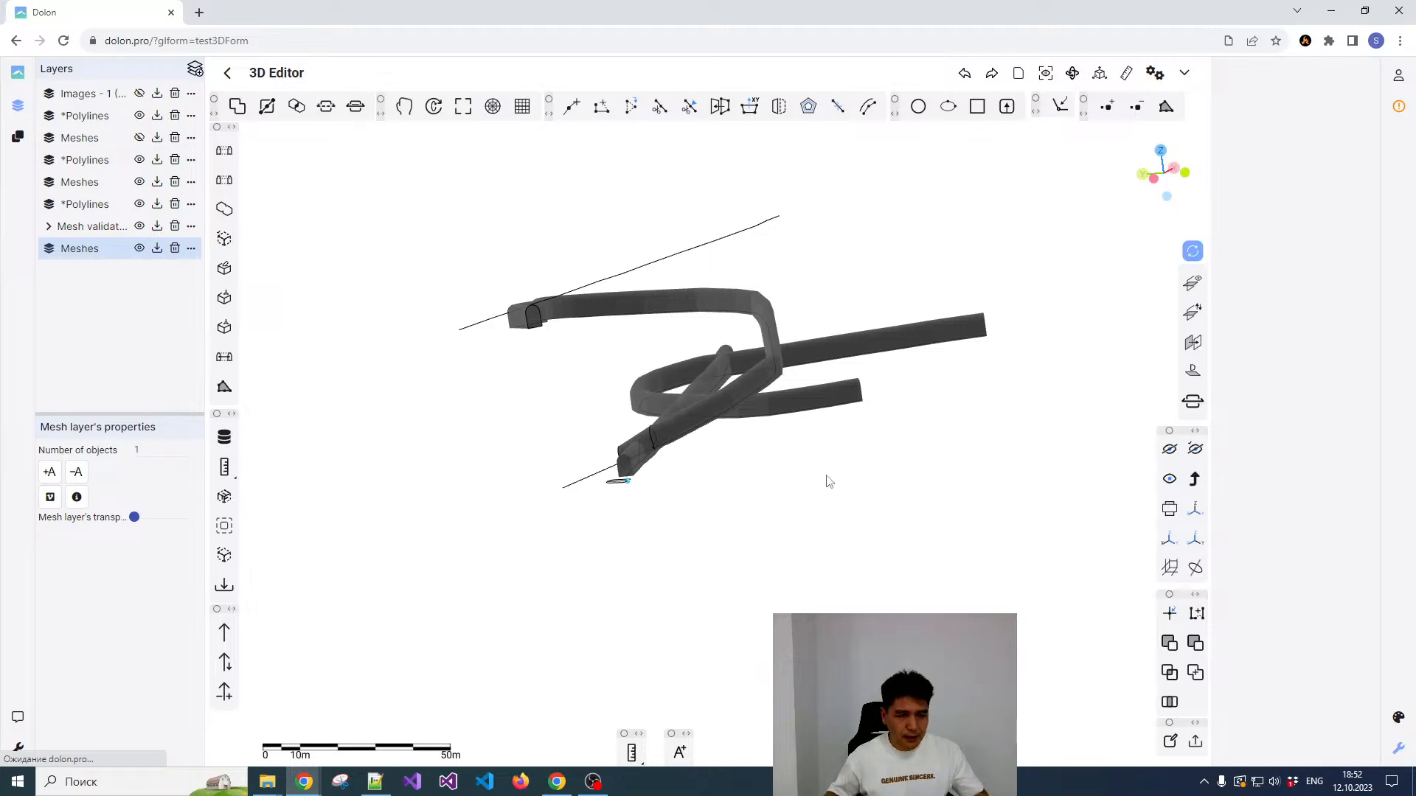
click(685, 422)
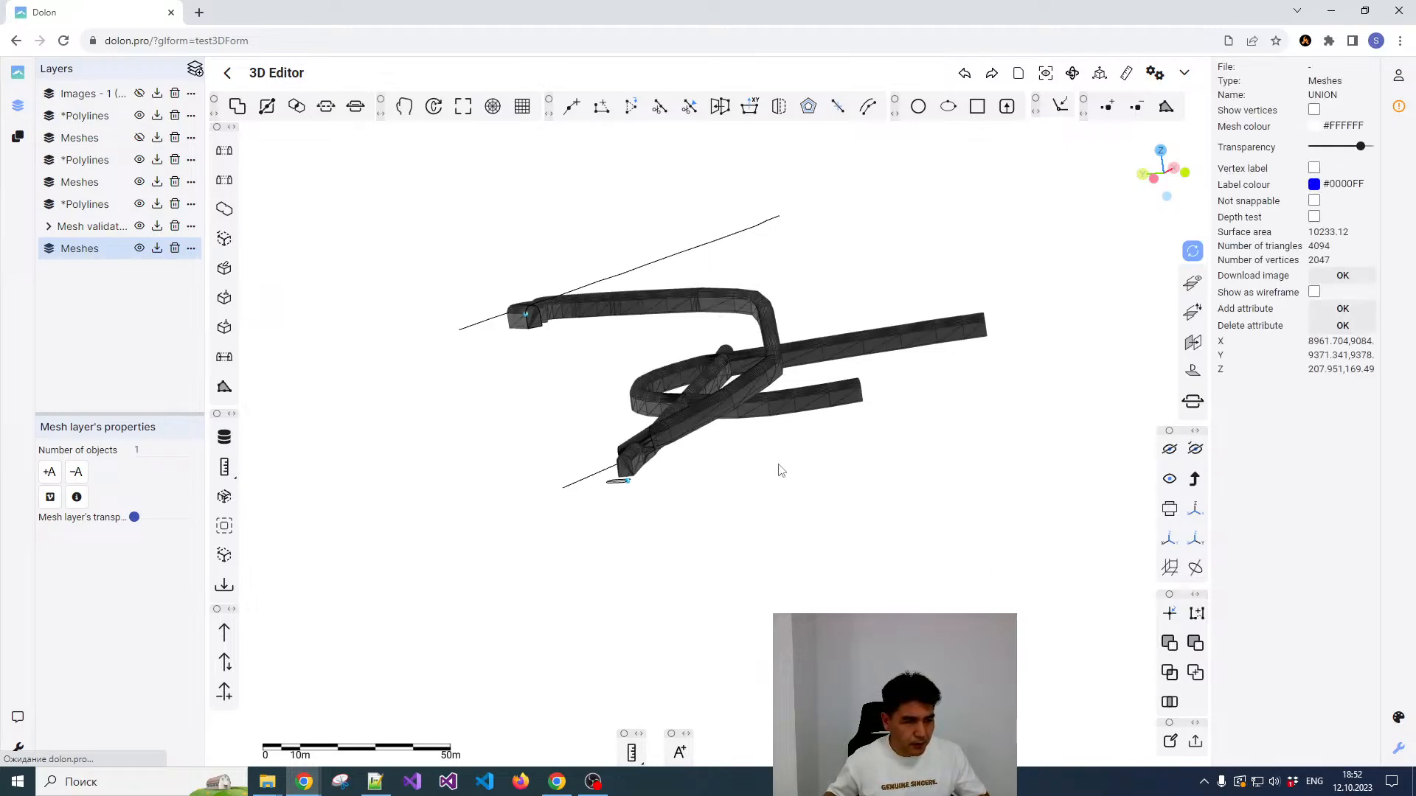
click(786, 461)
click(787, 410)
click(816, 451)
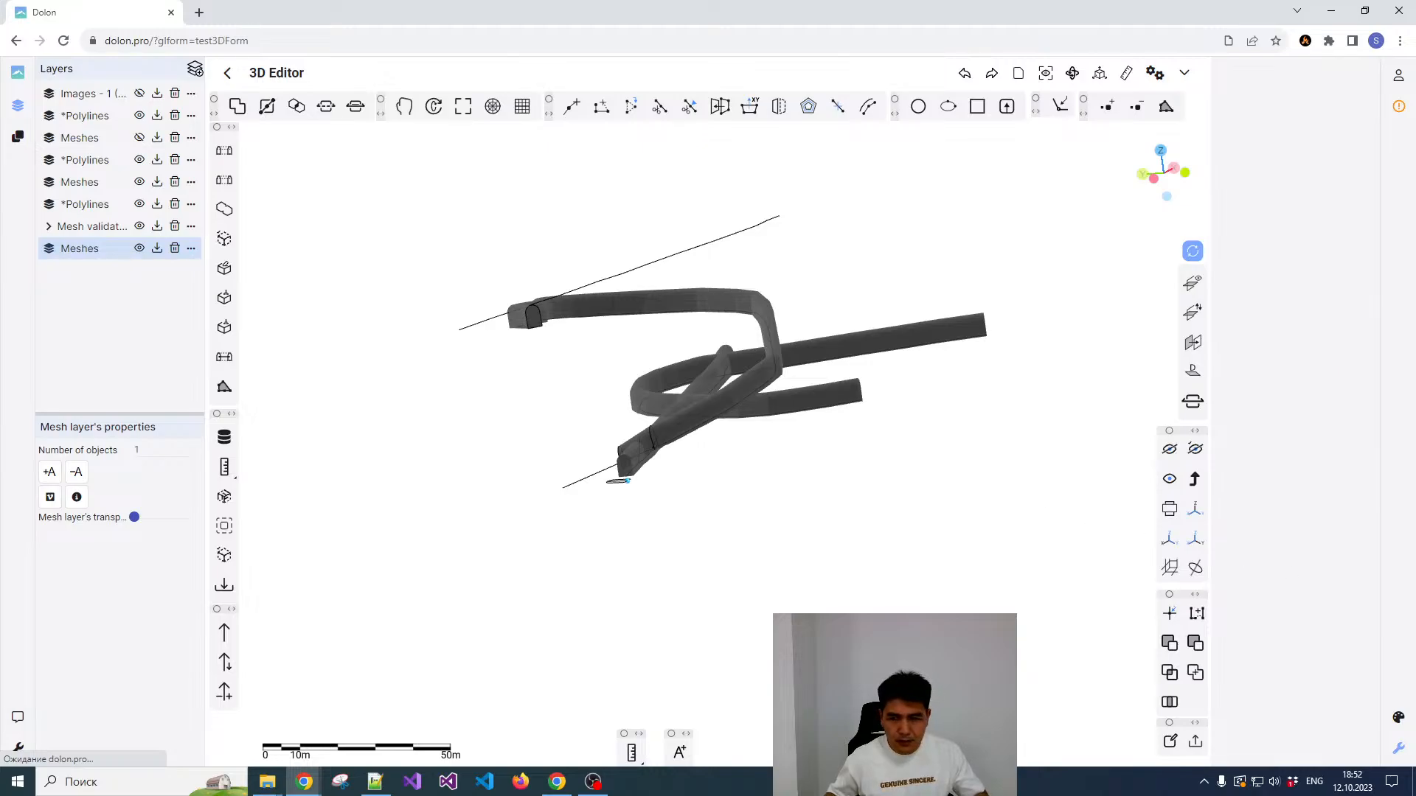
Step: Switch to the browser's DevTools console window and close it to return to the 3D editor
key(alt+Tab)
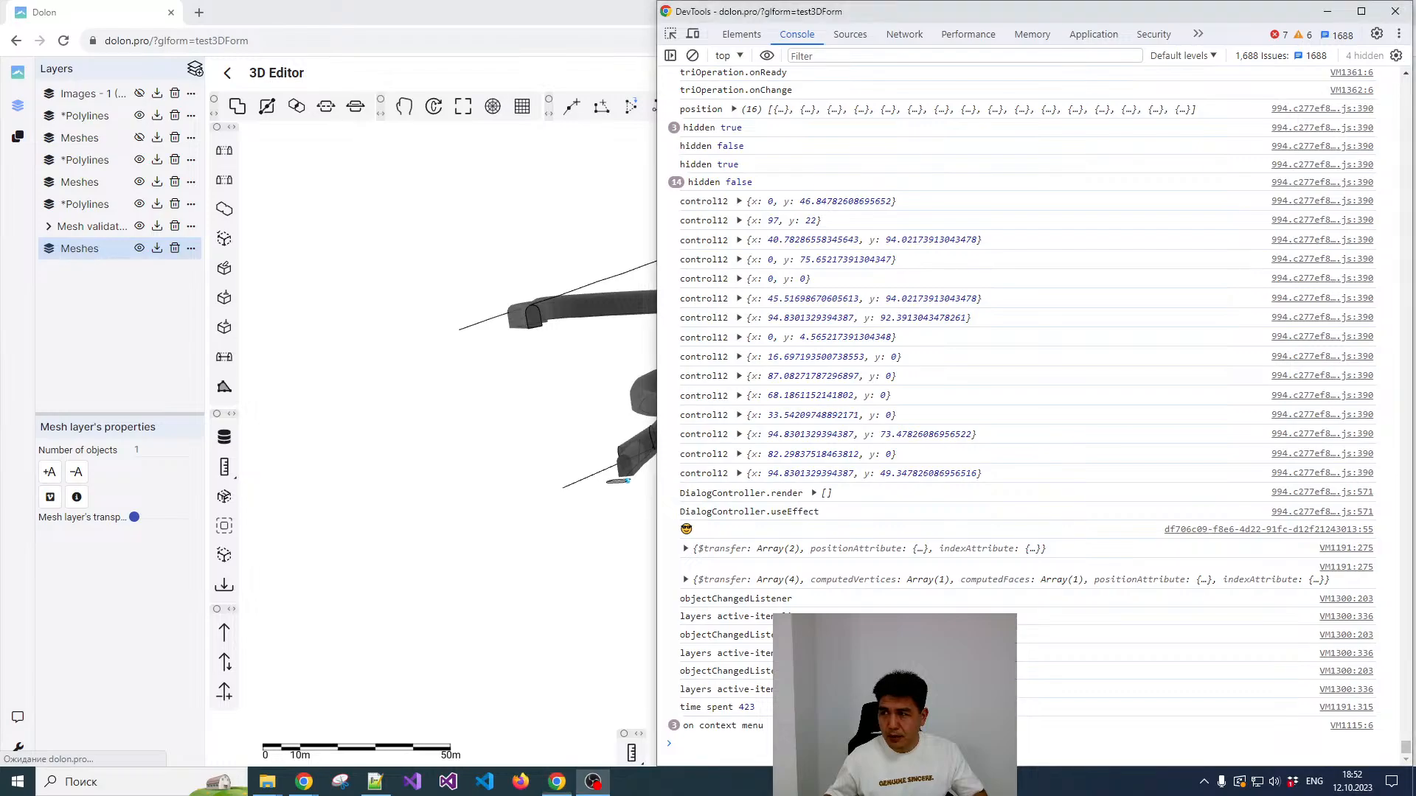
key(alt+Tab)
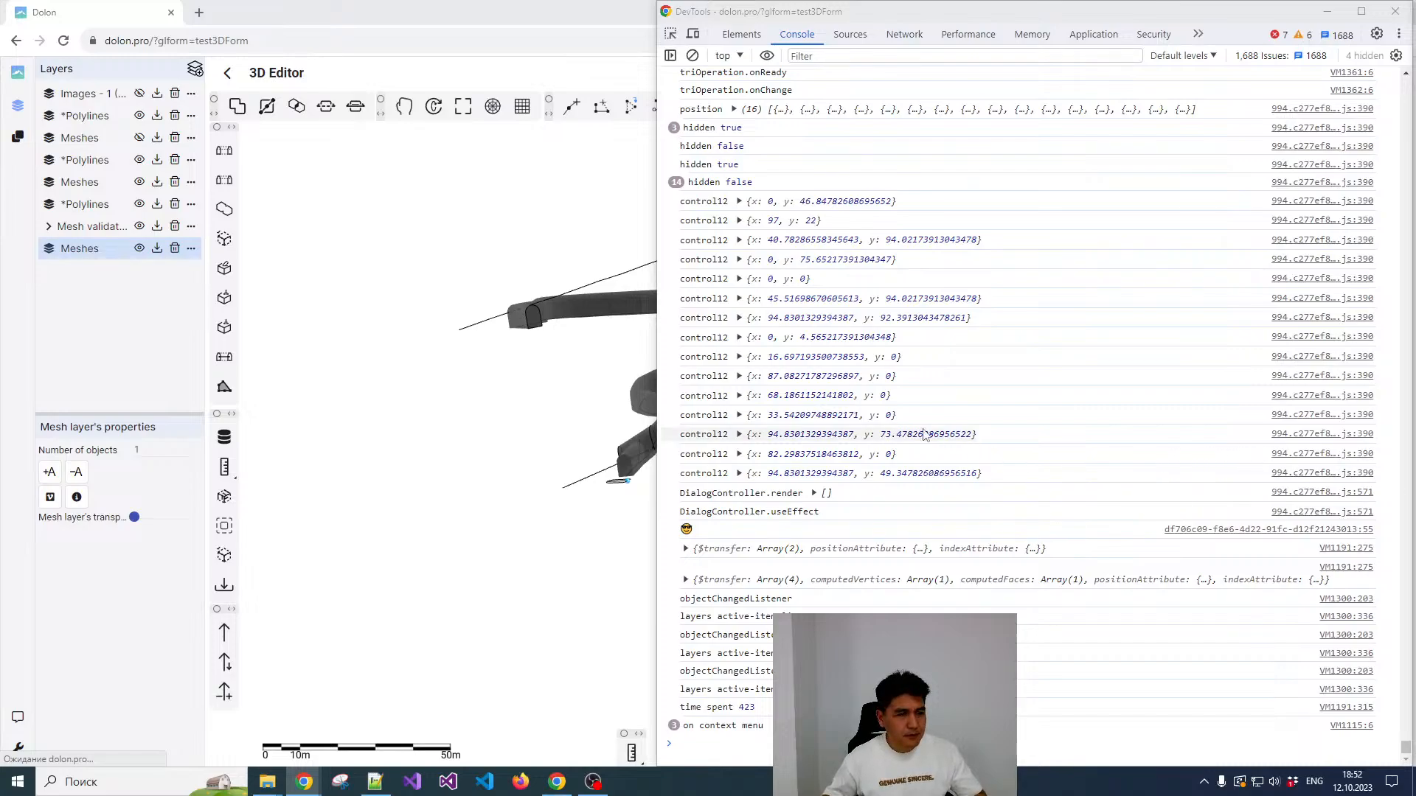
click(1395, 11)
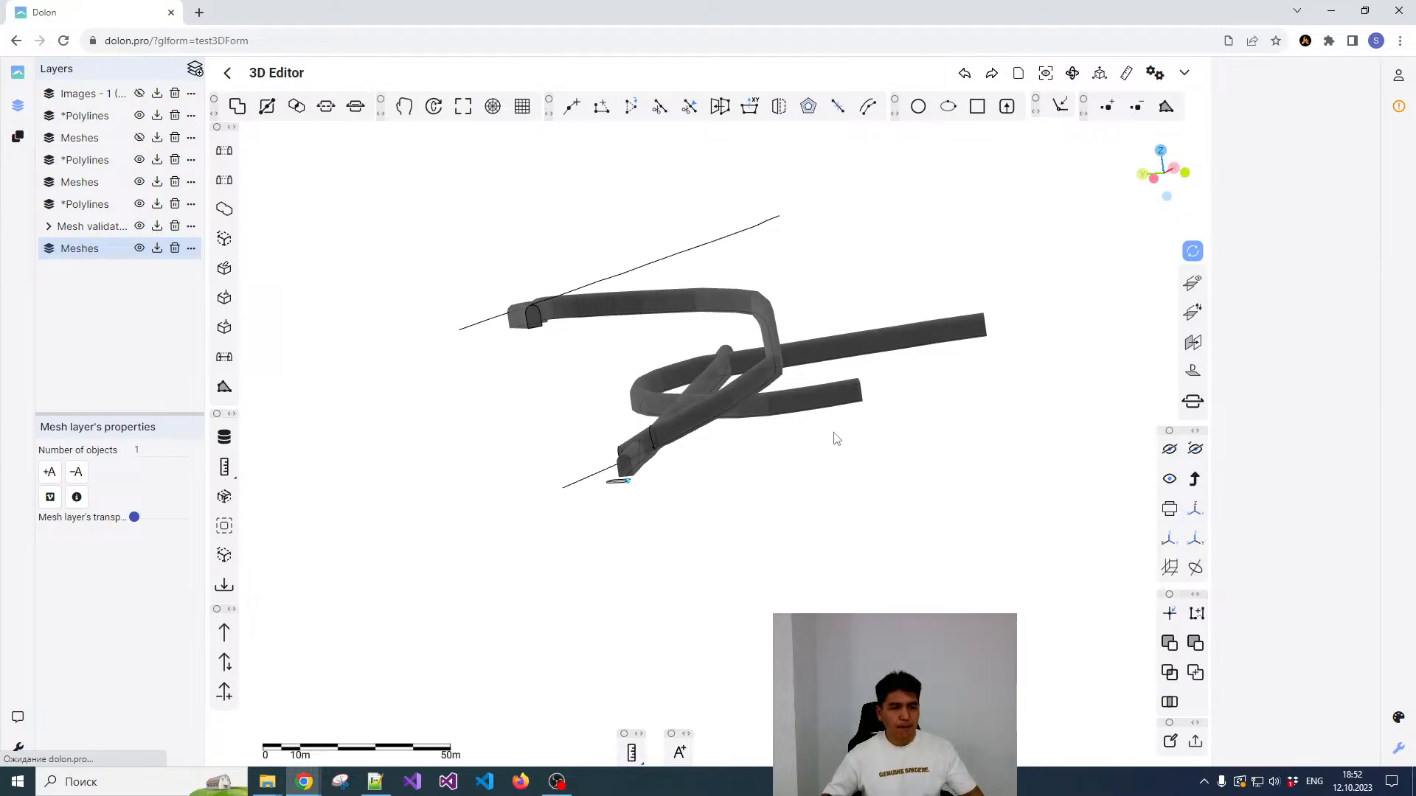
Step: Select the united tunnel mesh and examine its properties, including surface area and the number of triangles and vertices
click(758, 384)
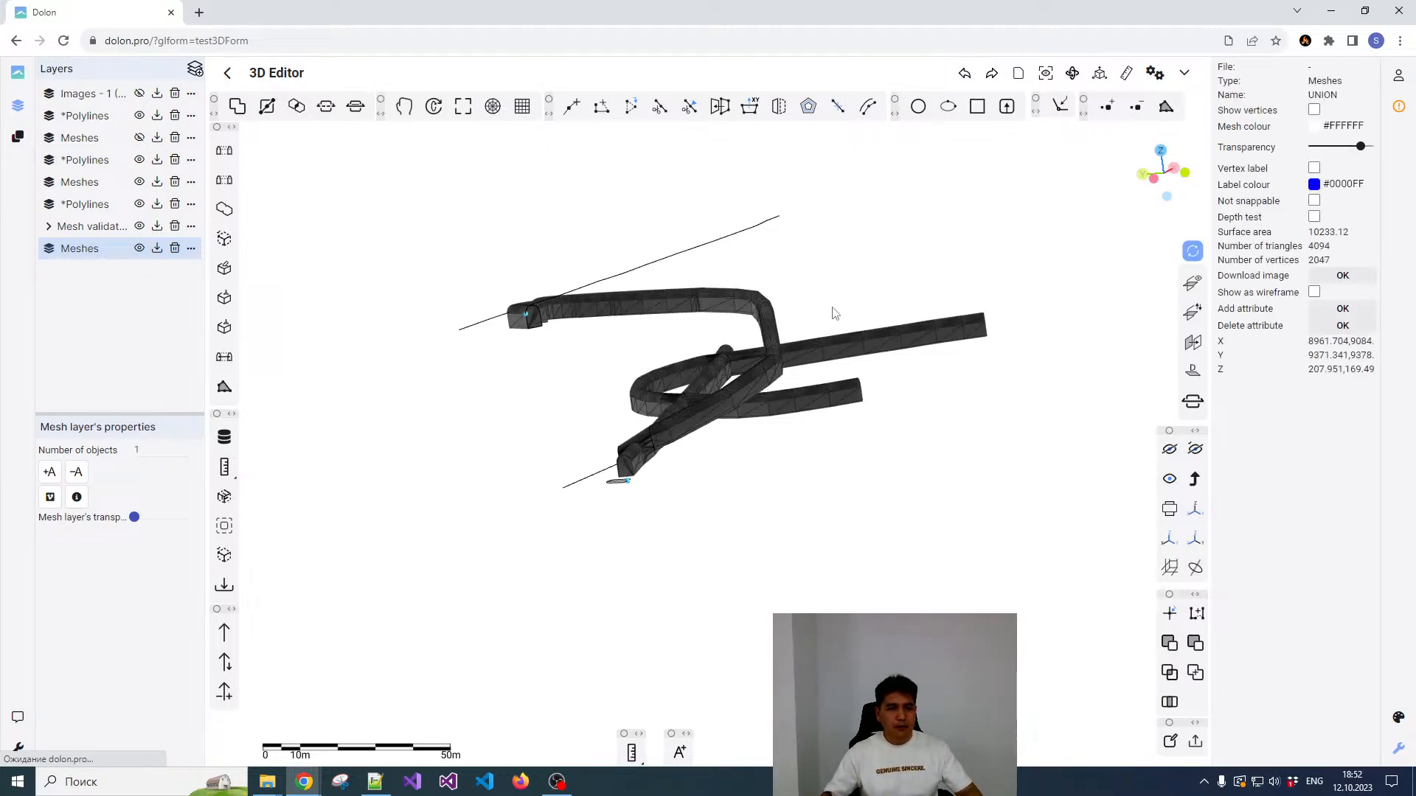
click(853, 321)
click(775, 324)
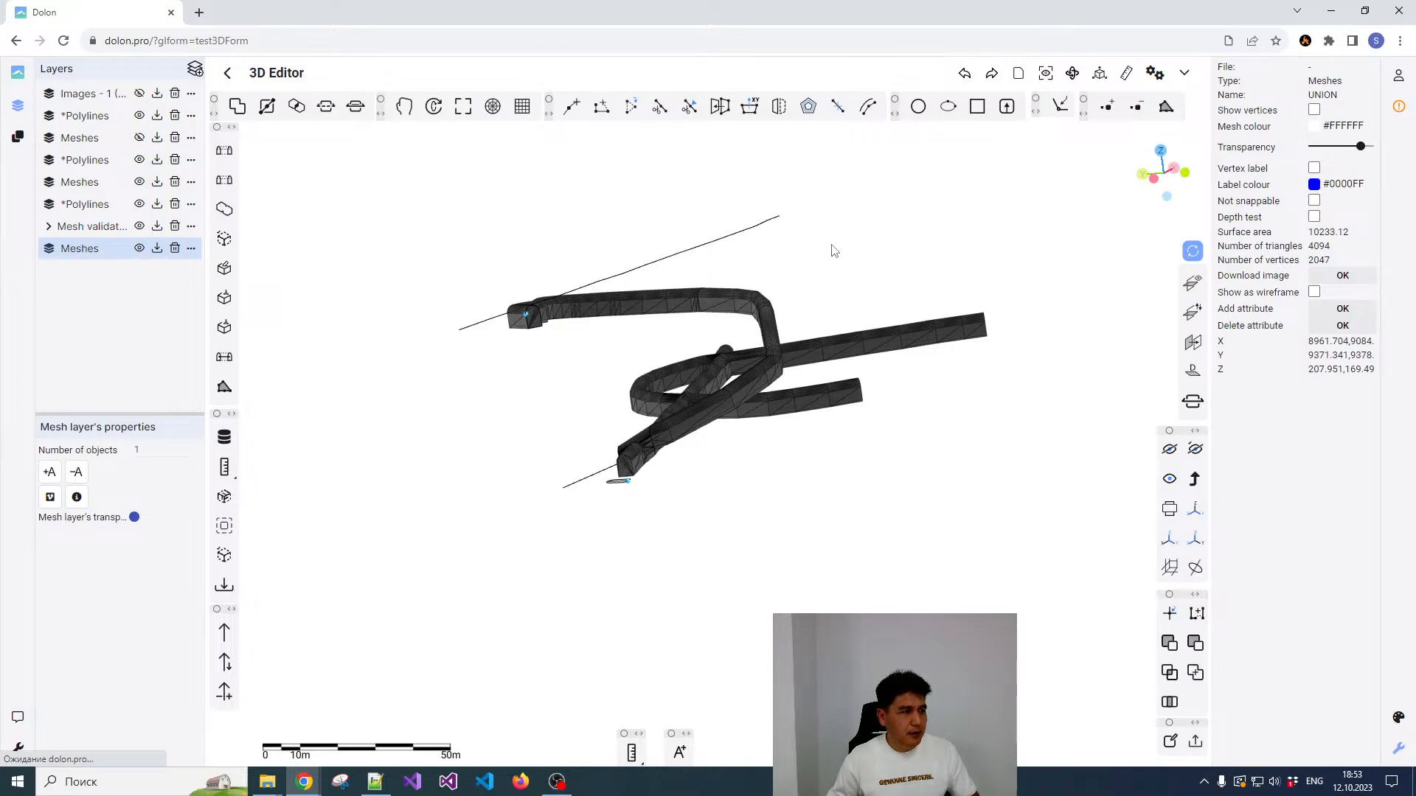
click(833, 270)
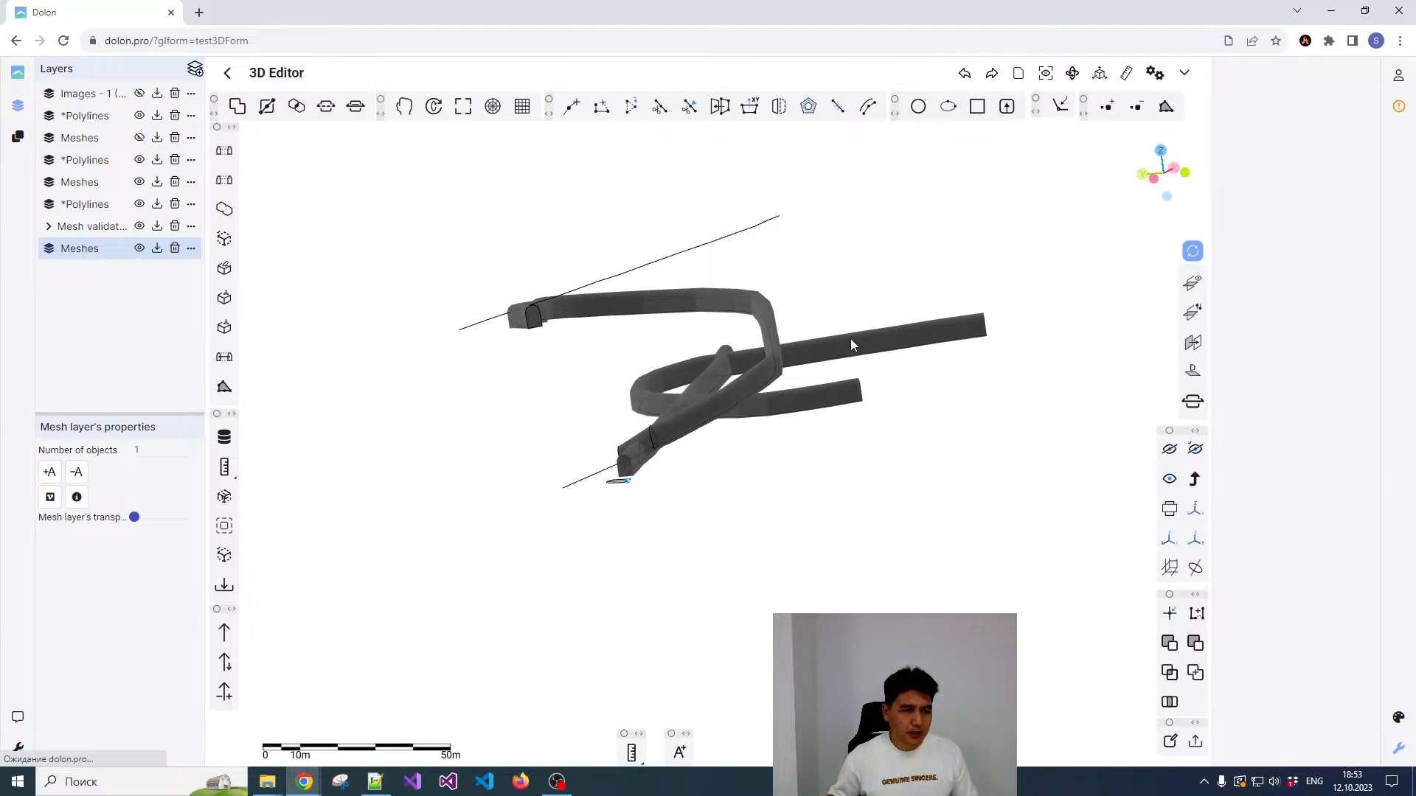
scroll(878, 331, down, 3)
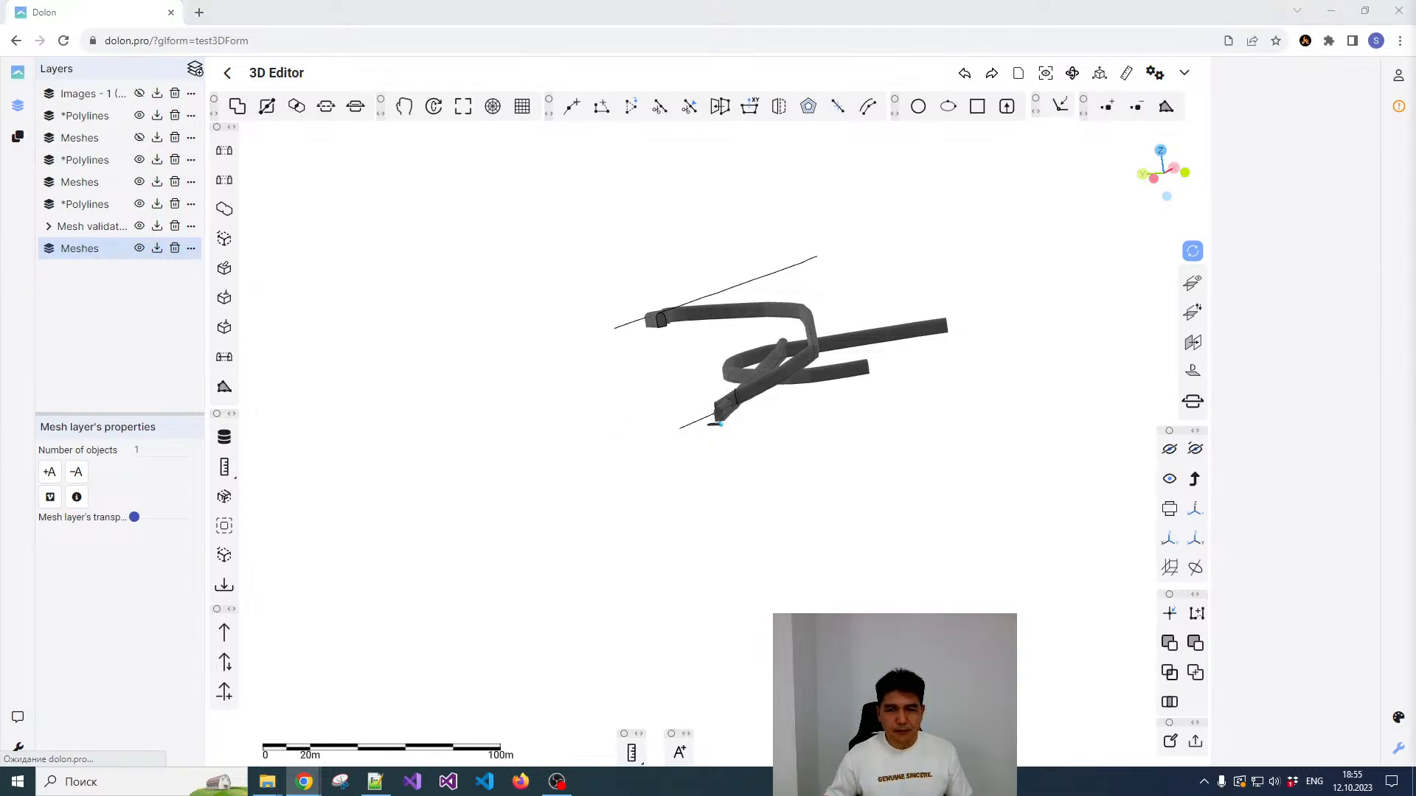
click(1032, 342)
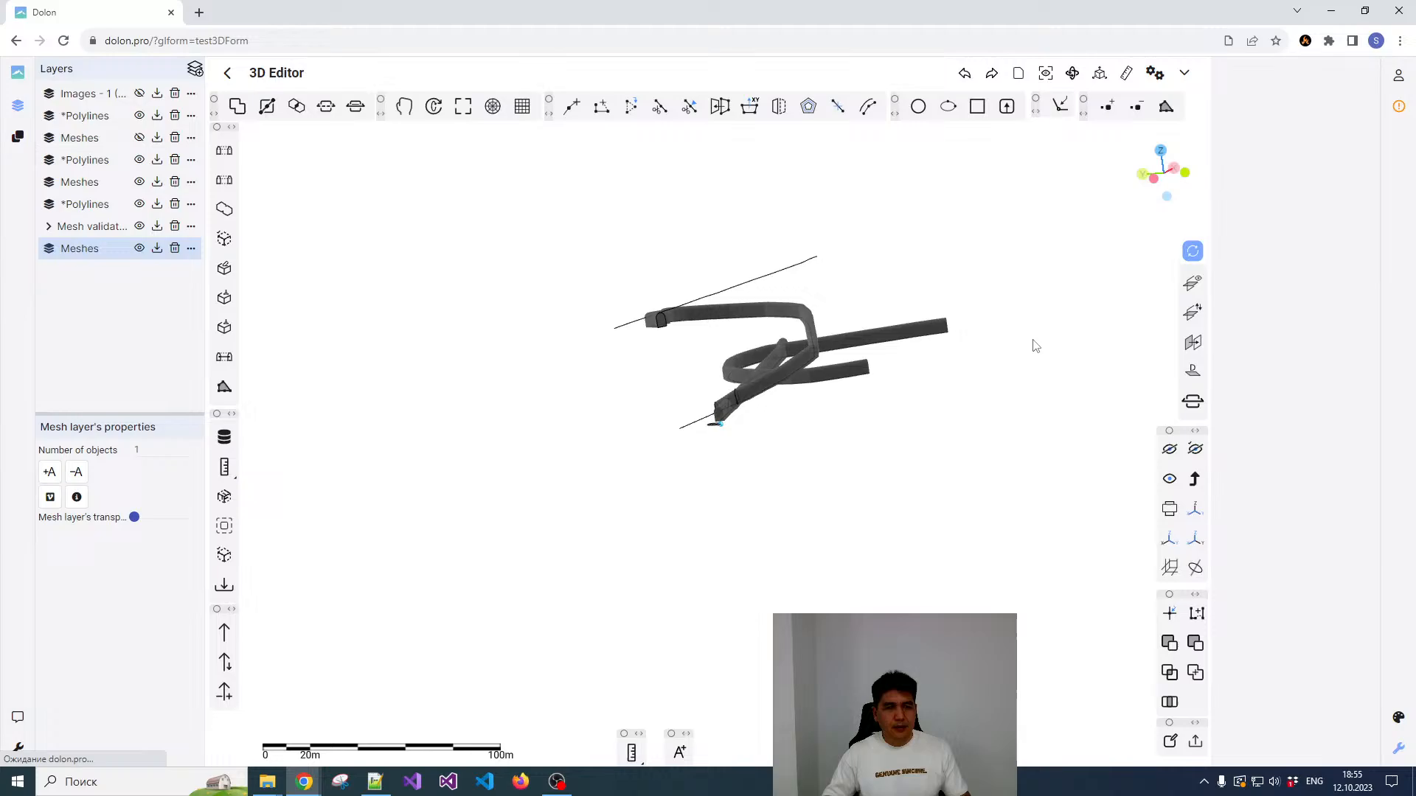
click(921, 338)
click(920, 310)
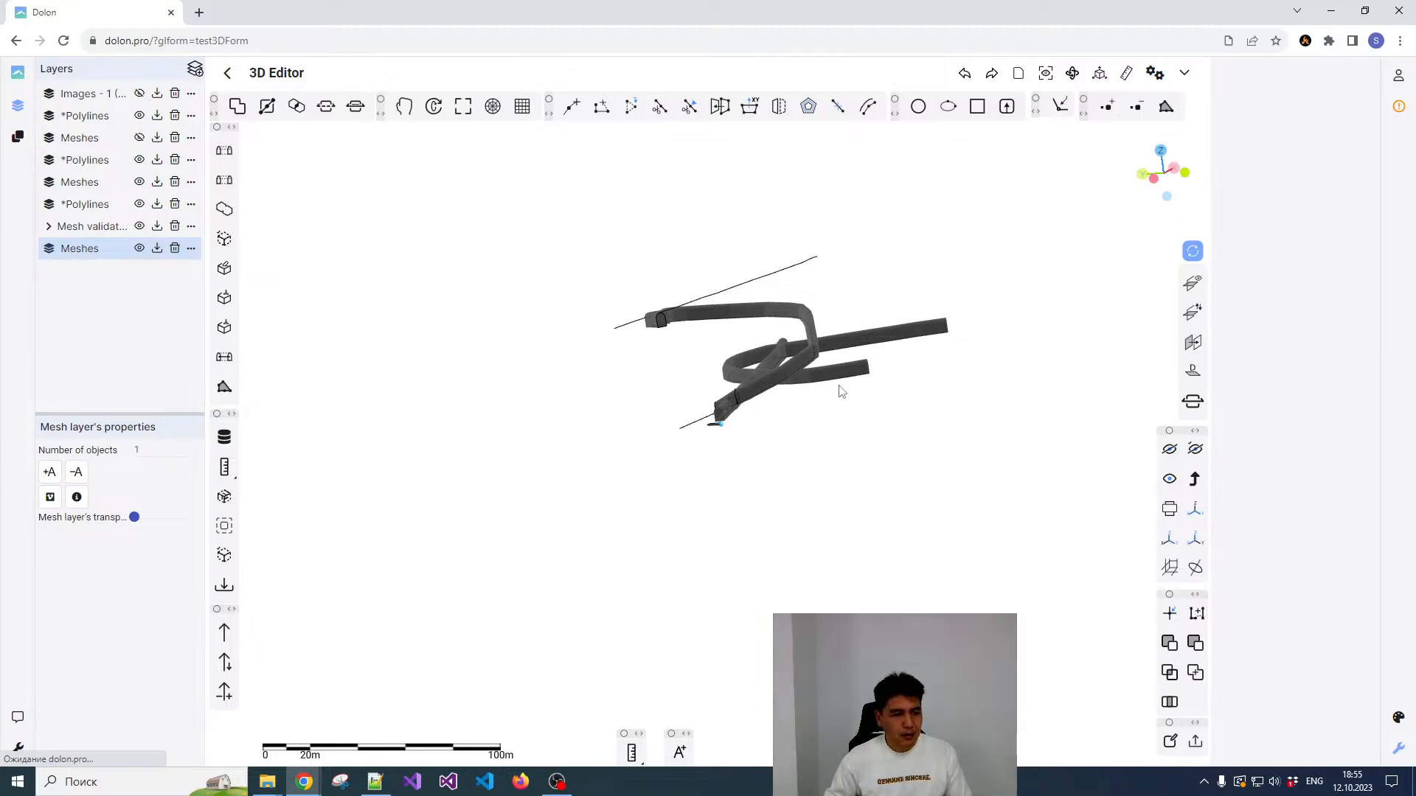
click(814, 365)
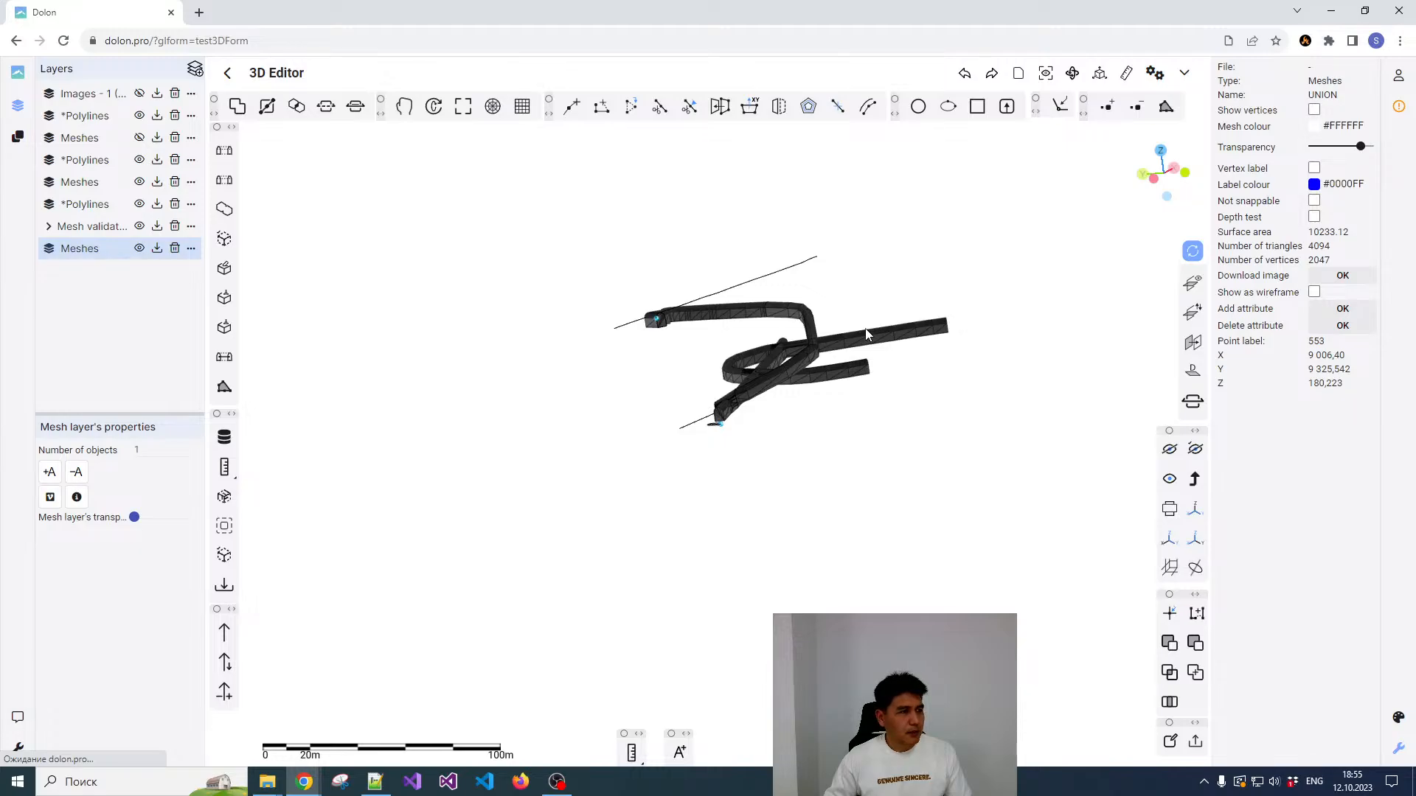